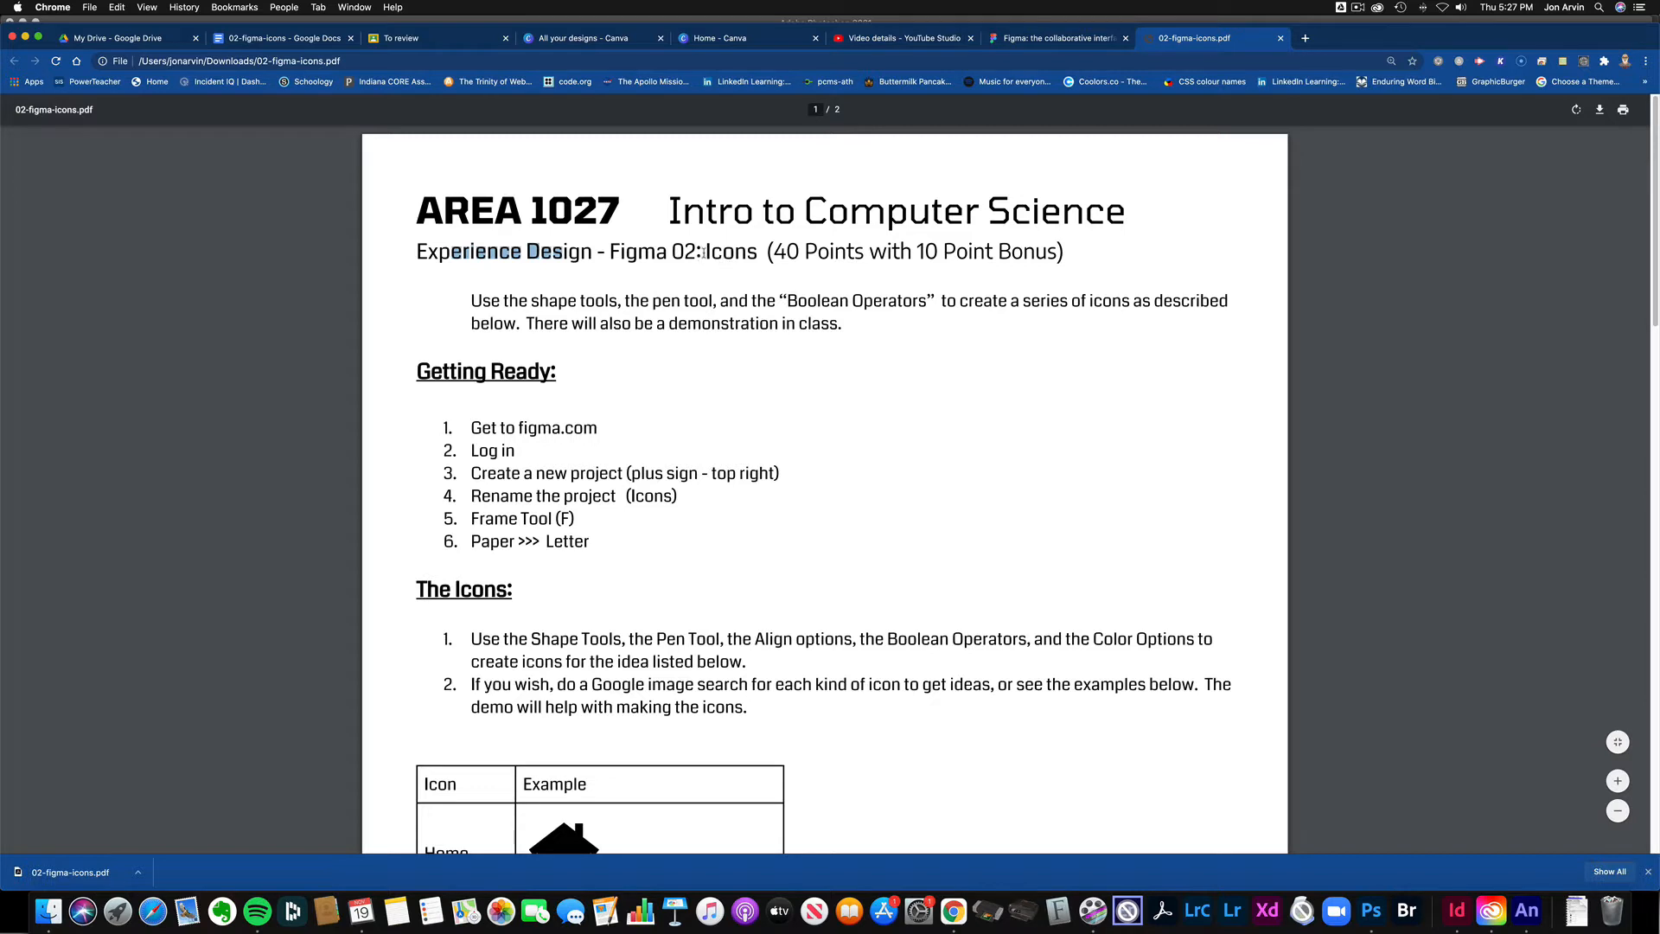
# - Read through the 02-figma-icons.pdf assignment, covering the setup instructions, the table of required icons, the bonus icons and the other notes
pyautogui.moveTo(706, 252); pyautogui.dragTo(774, 252)
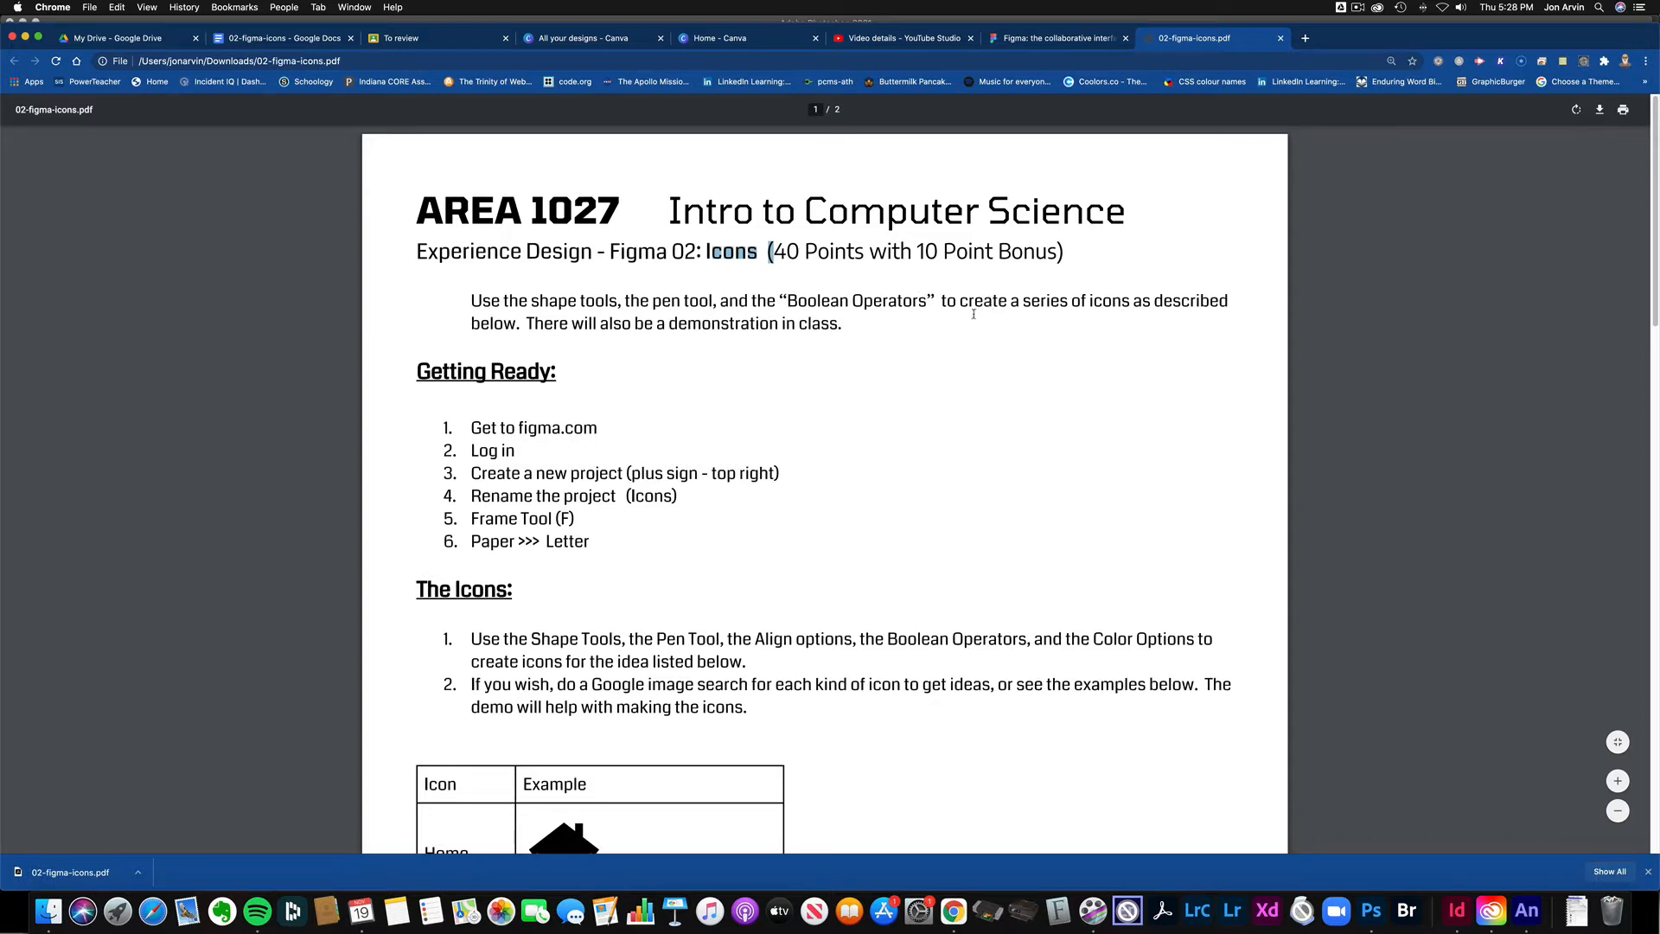
pyautogui.scroll(-4, 657, 448)
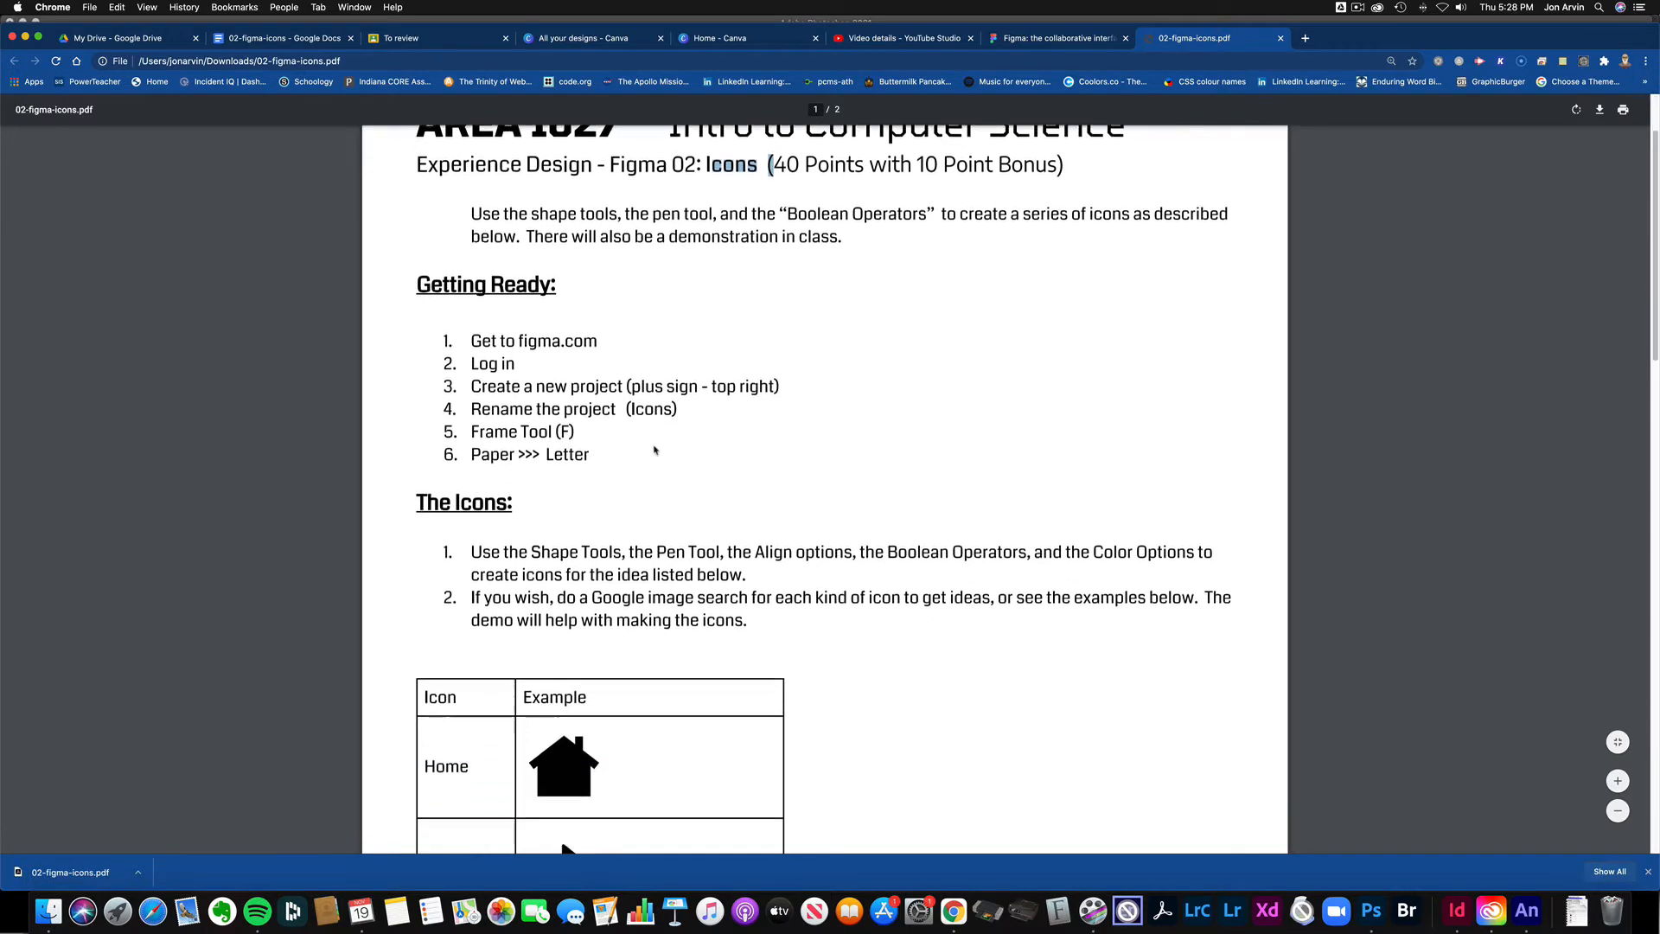
pyautogui.scroll(-5, 654, 449)
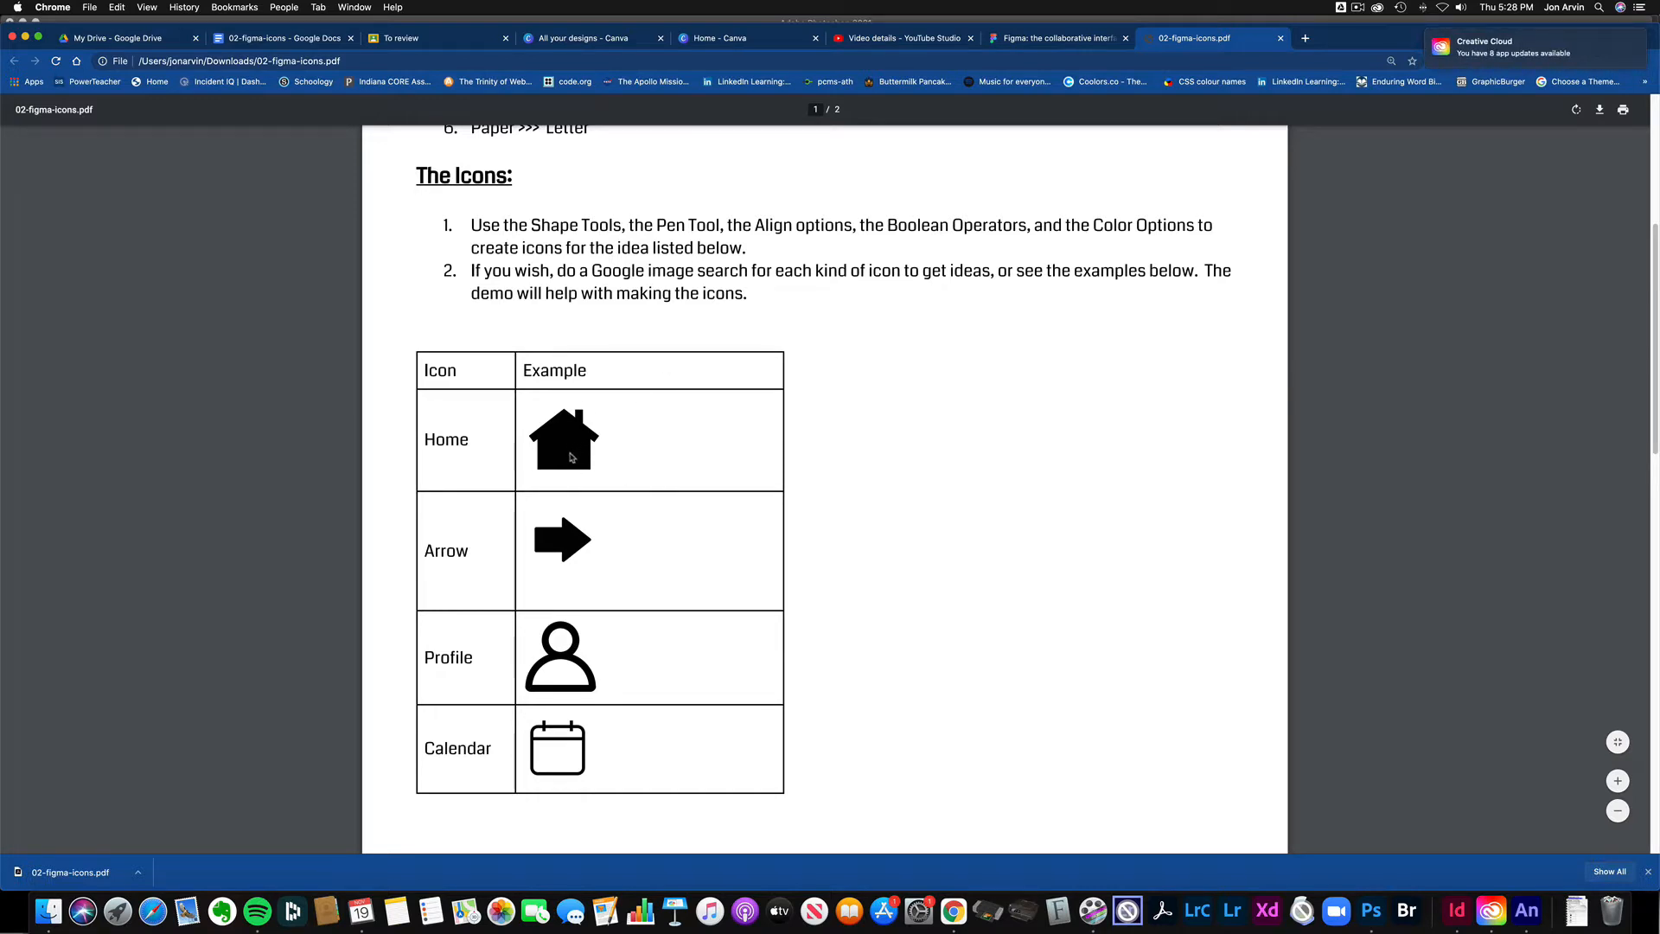
pyautogui.scroll(-2, 572, 458)
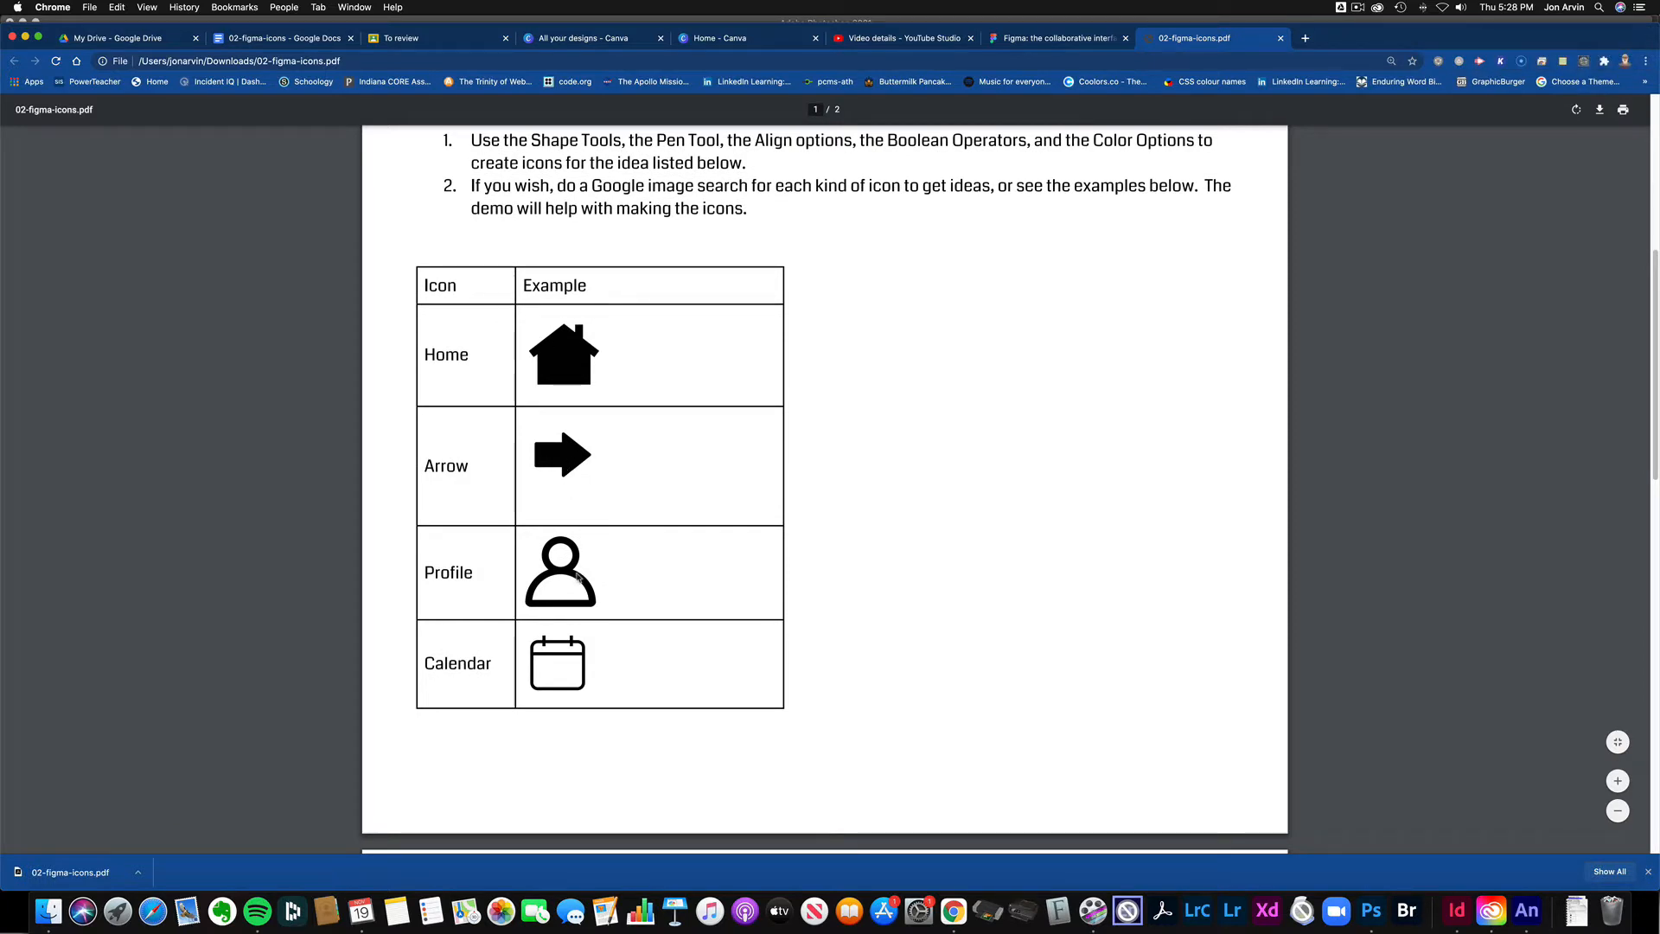
pyautogui.scroll(-10, 577, 578)
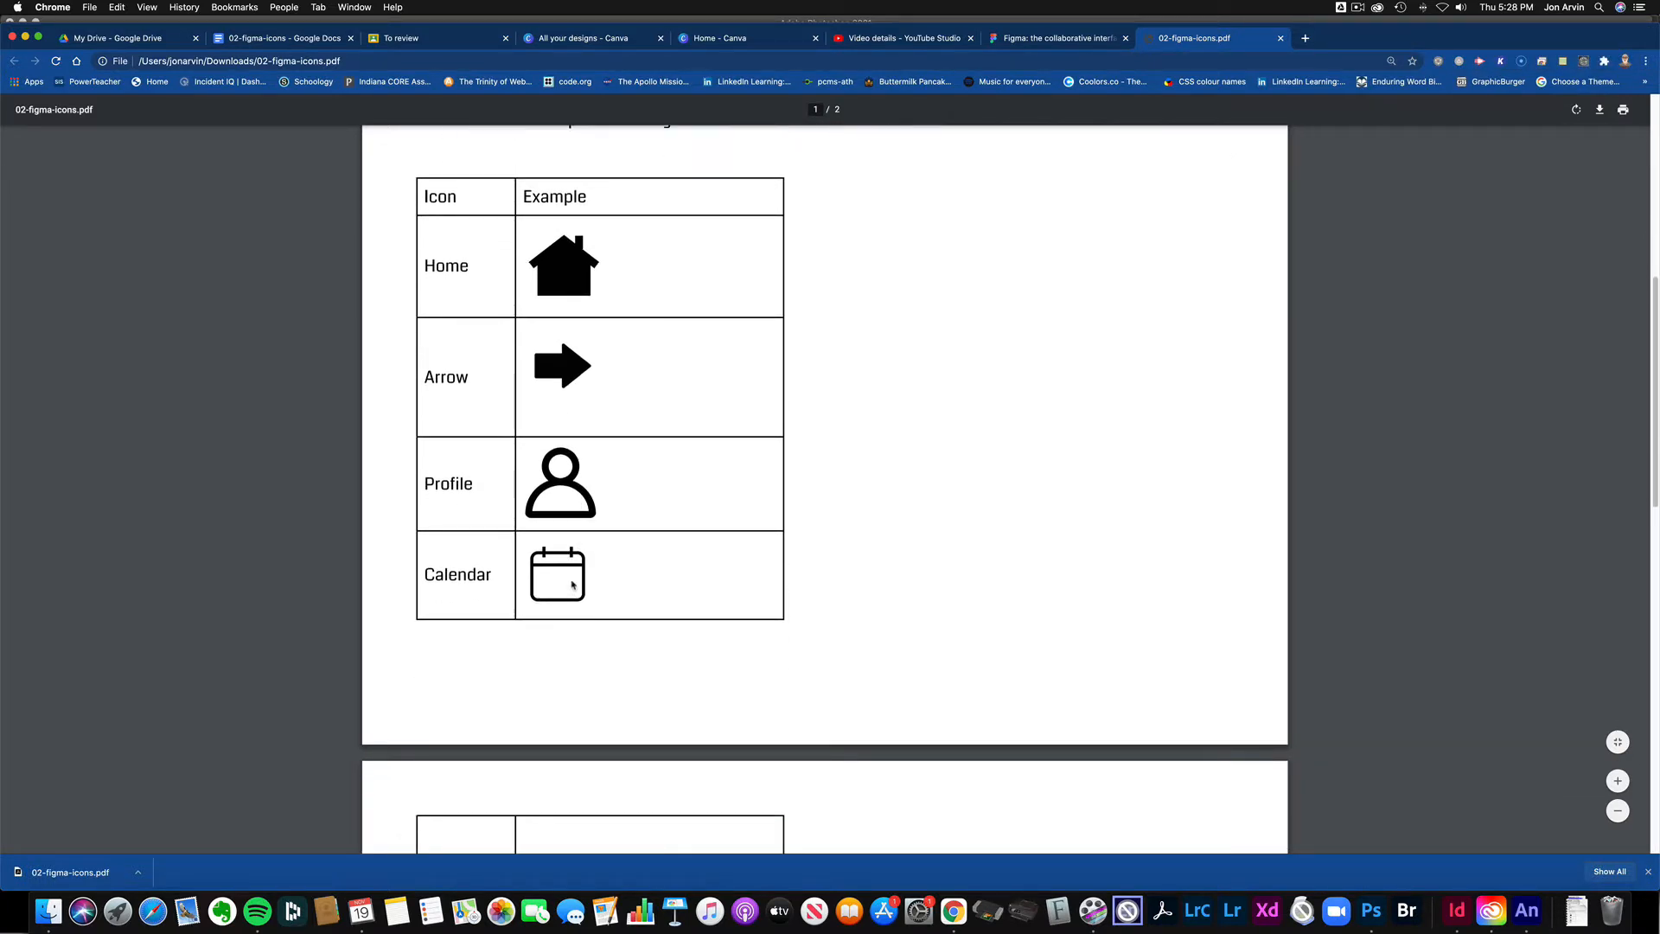
pyautogui.scroll(-2, 574, 582)
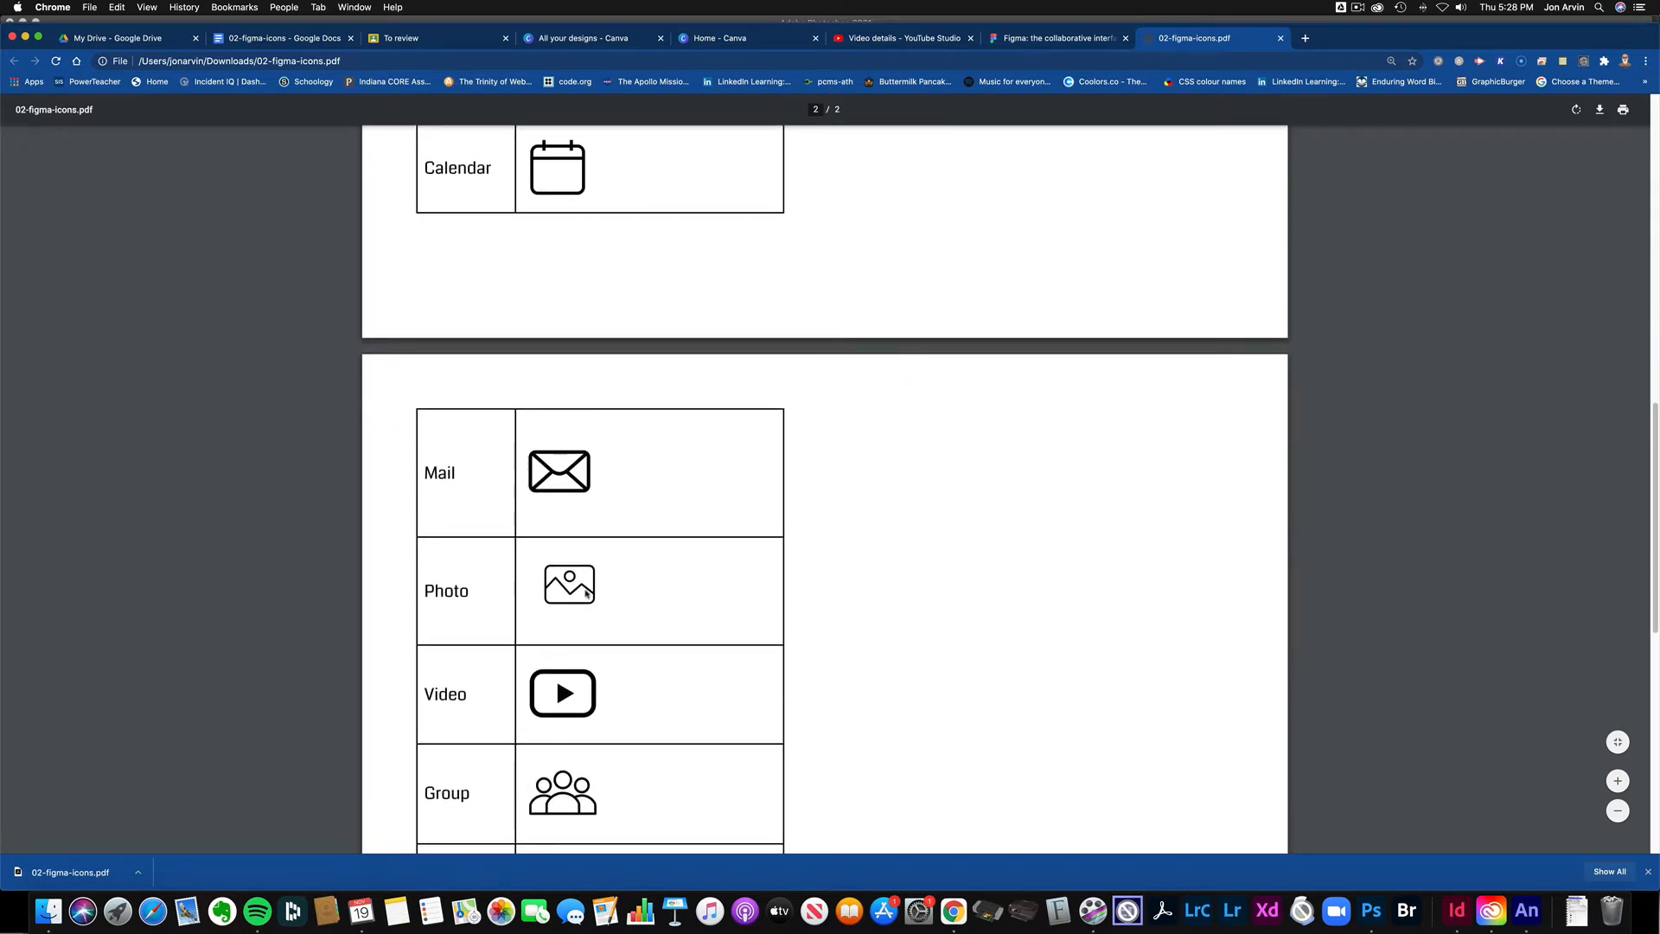
pyautogui.scroll(-3, 566, 605)
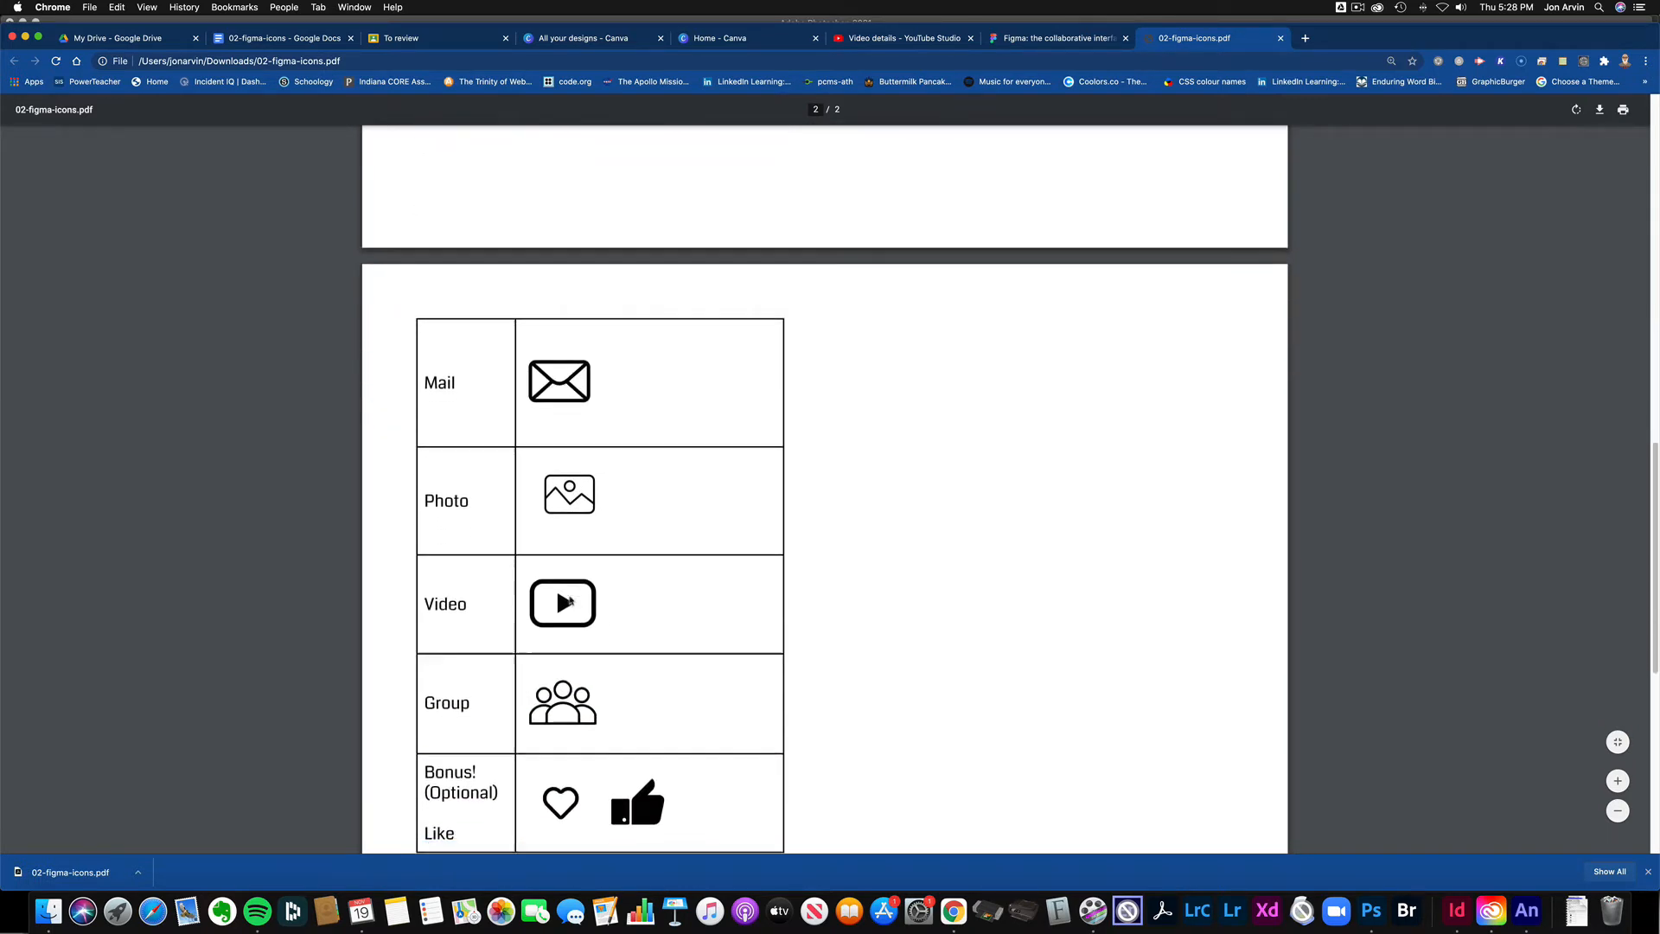
pyautogui.scroll(-1, 564, 626)
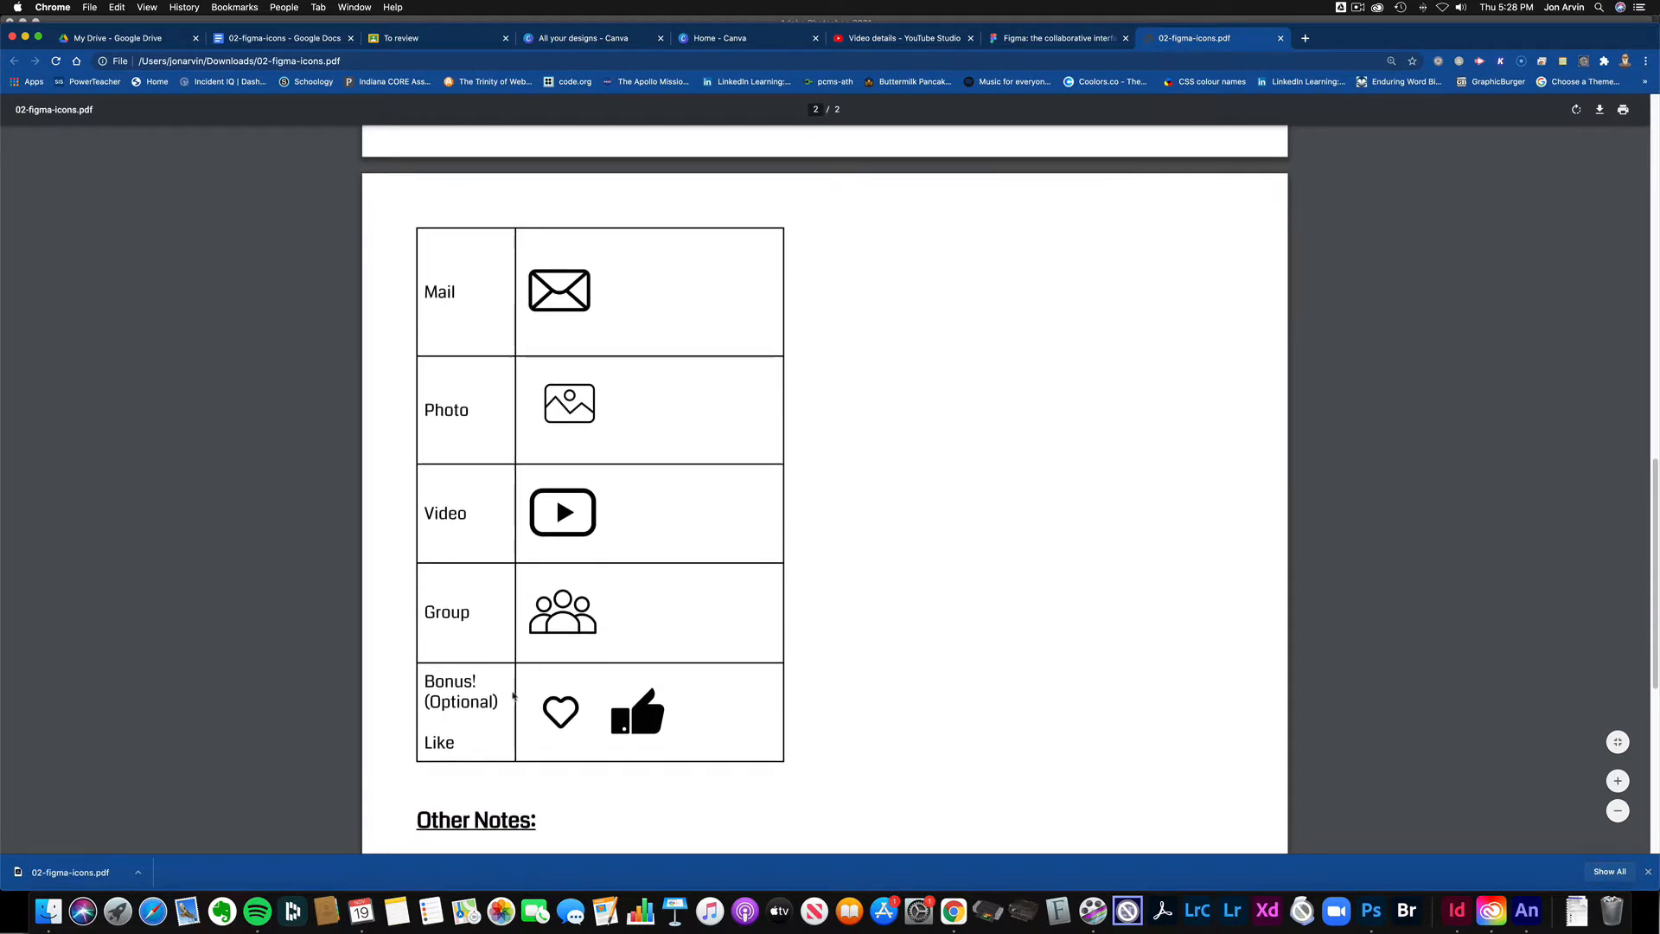
pyautogui.scroll(-2, 499, 719)
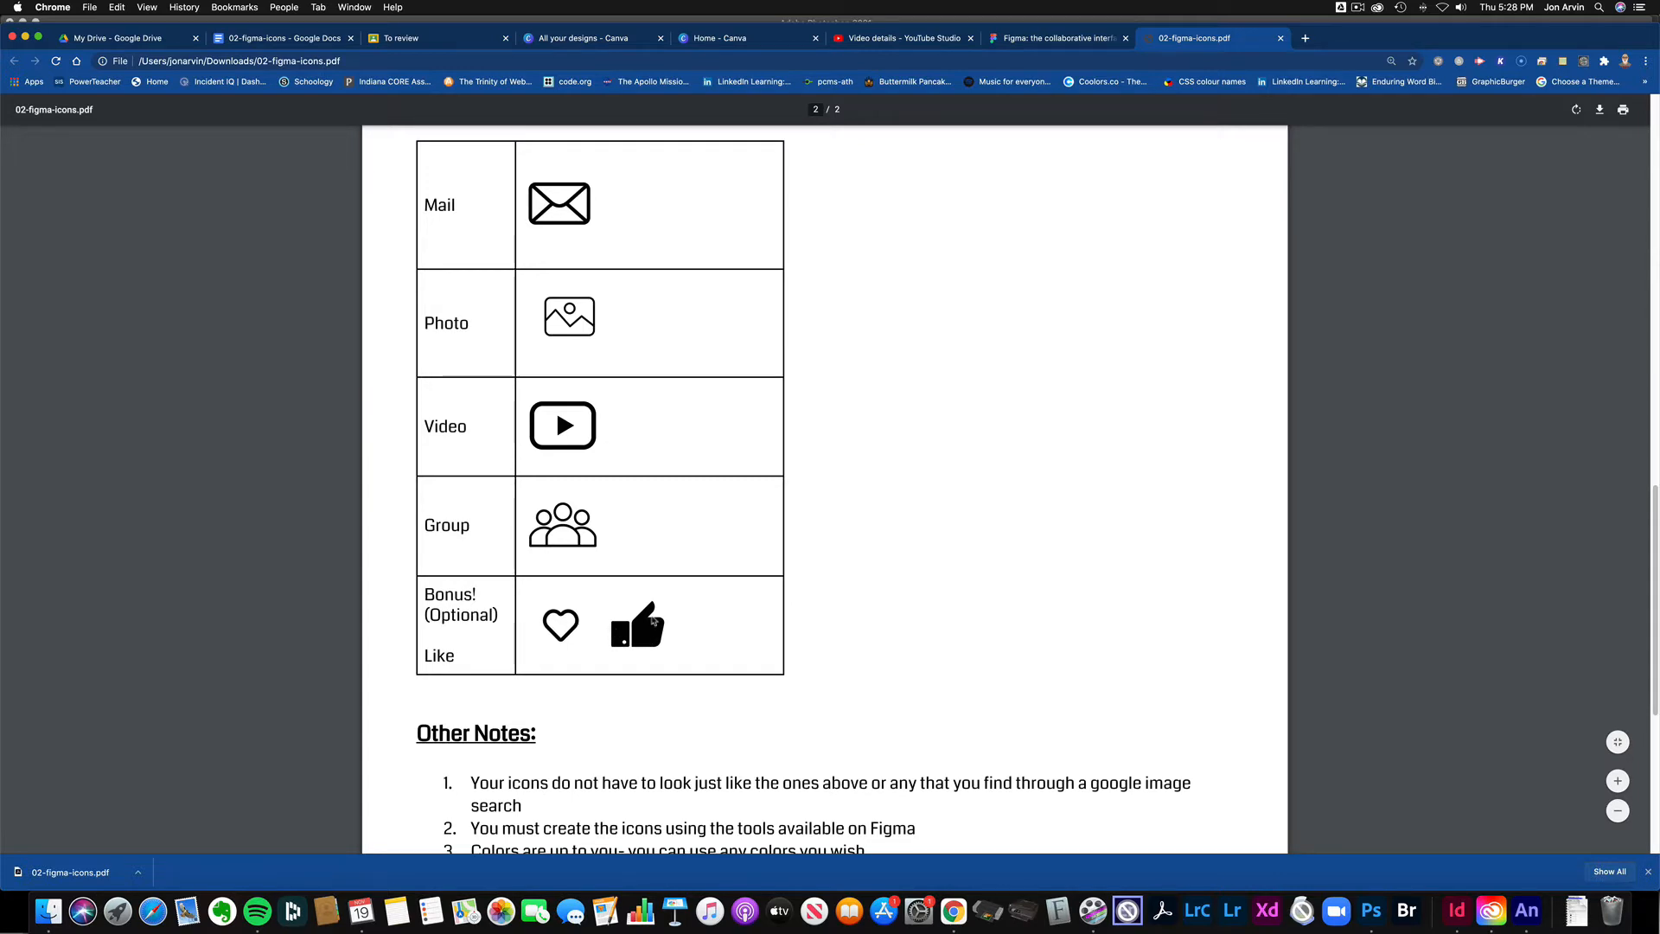
pyautogui.scroll(-1, 652, 619)
pyautogui.scroll(5, 651, 621)
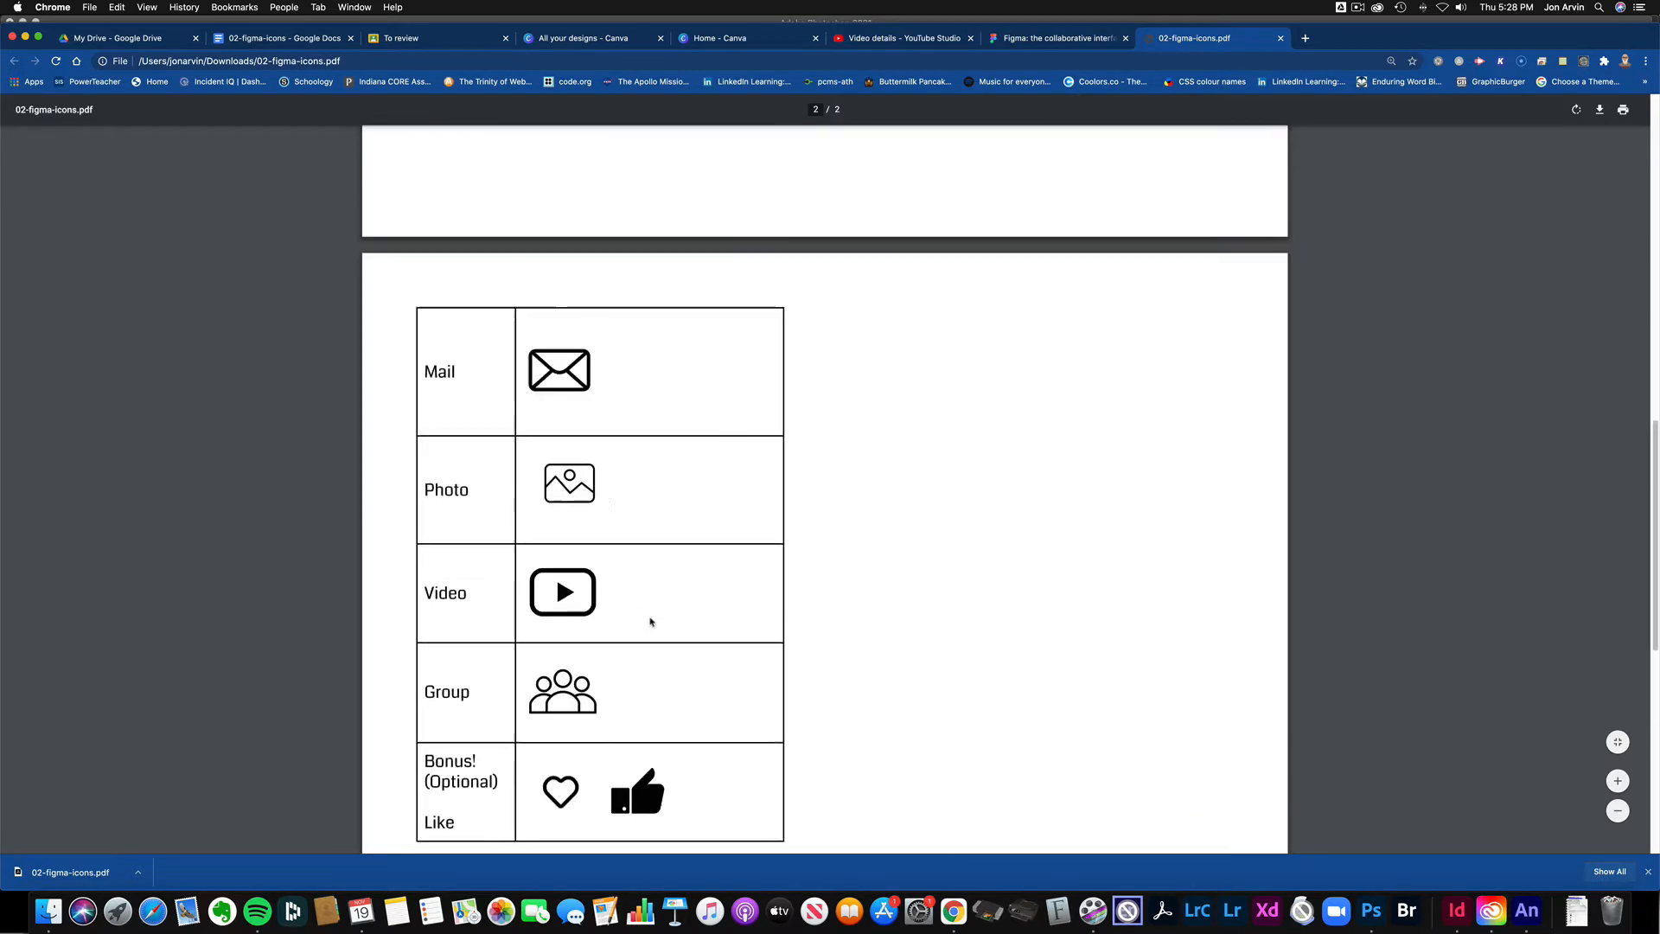
pyautogui.scroll(15, 651, 621)
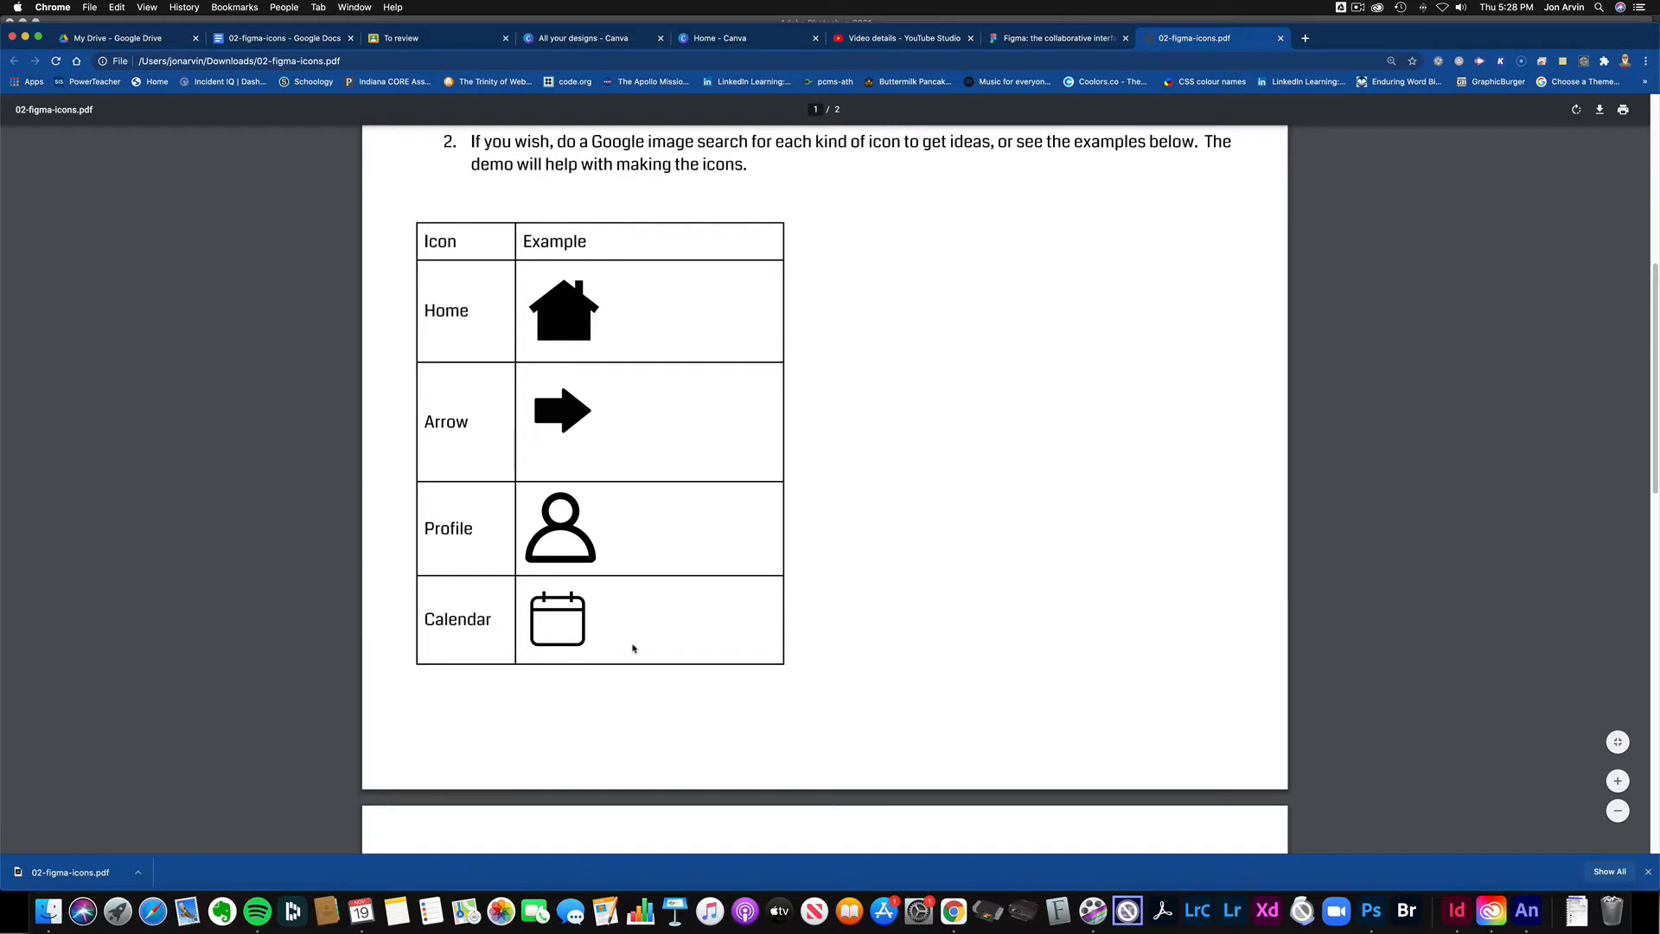
pyautogui.scroll(-15, 633, 648)
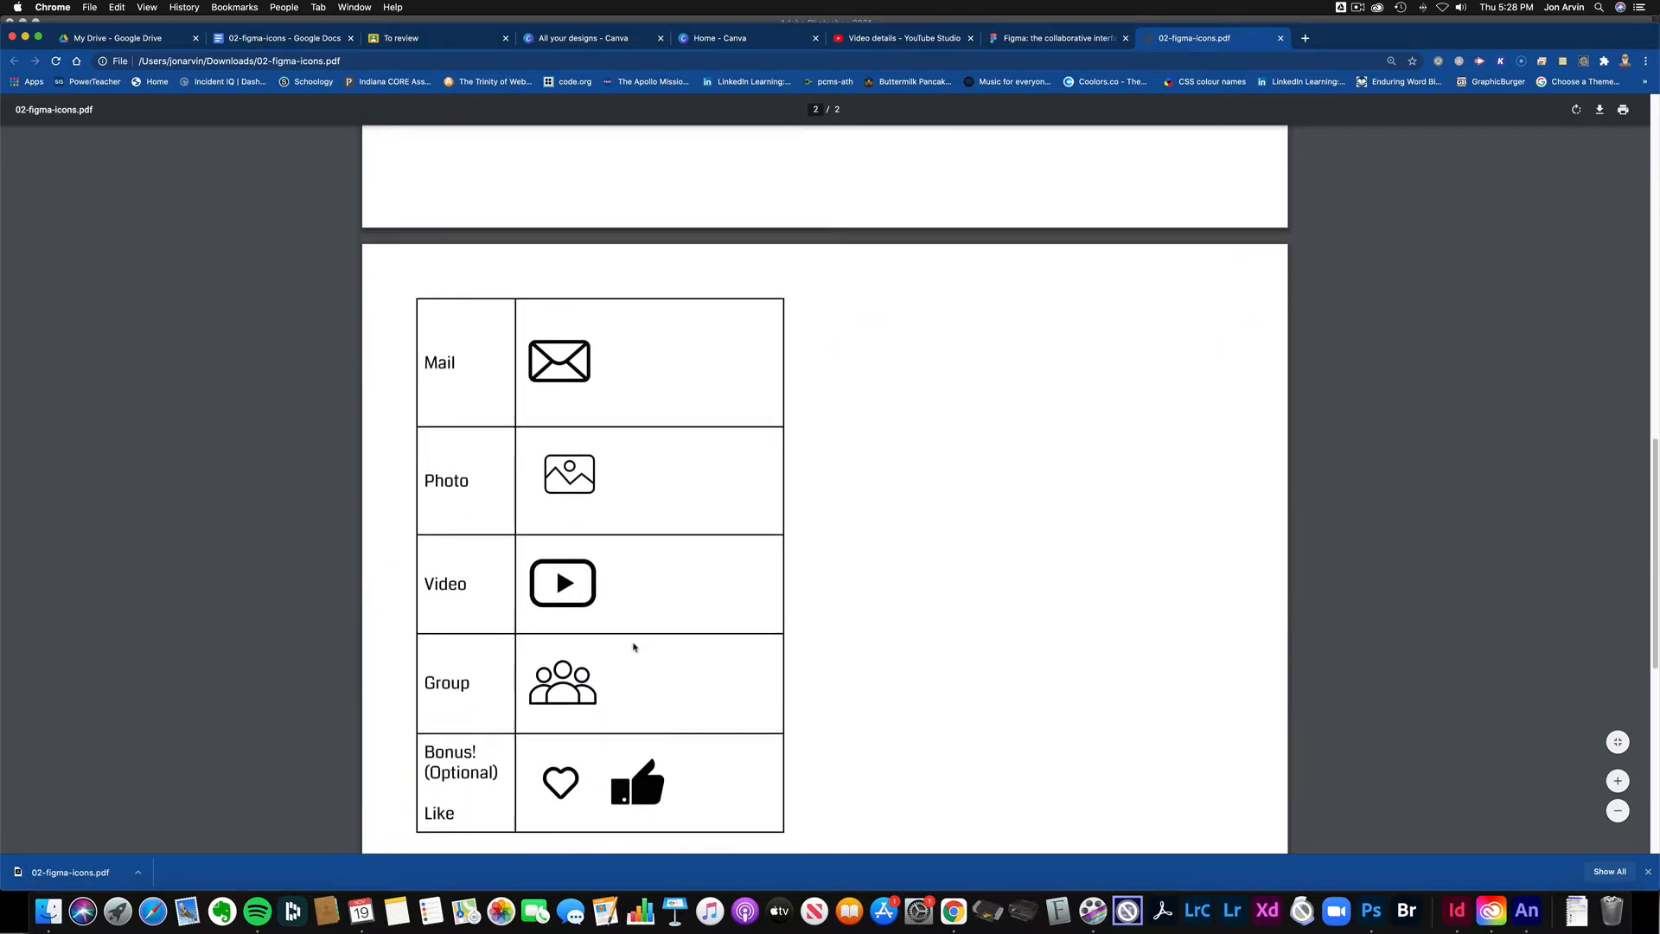
pyautogui.scroll(-1, 634, 647)
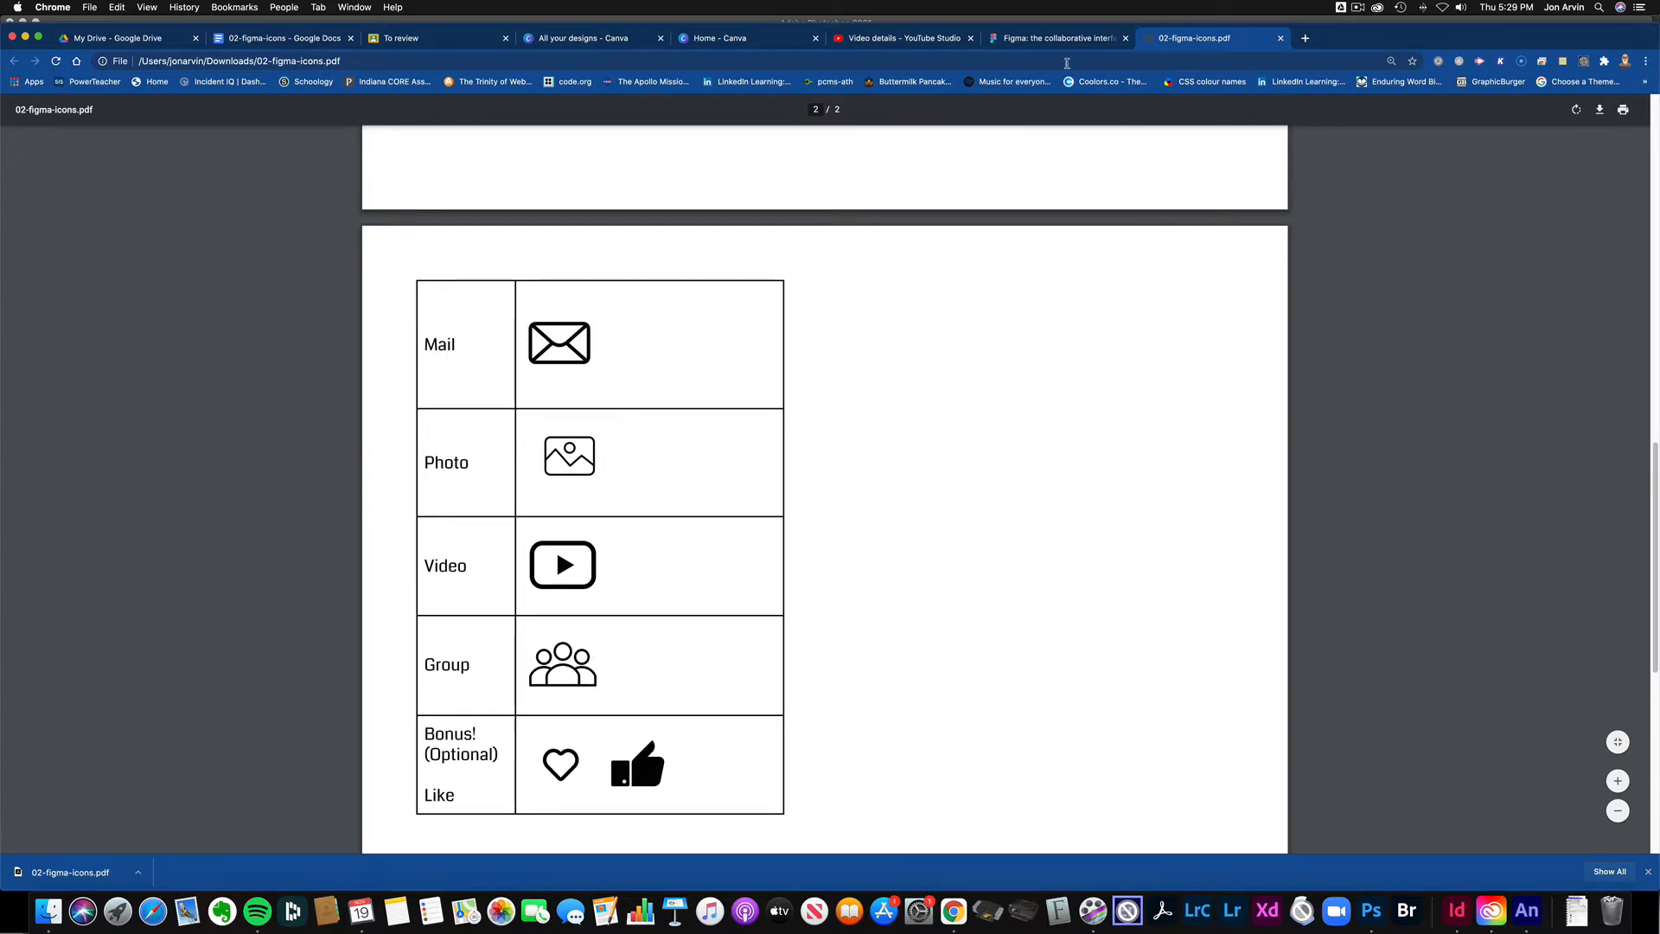
# - Switch to the Figma website and log in with the existing Google account
pyautogui.click(1048, 38)
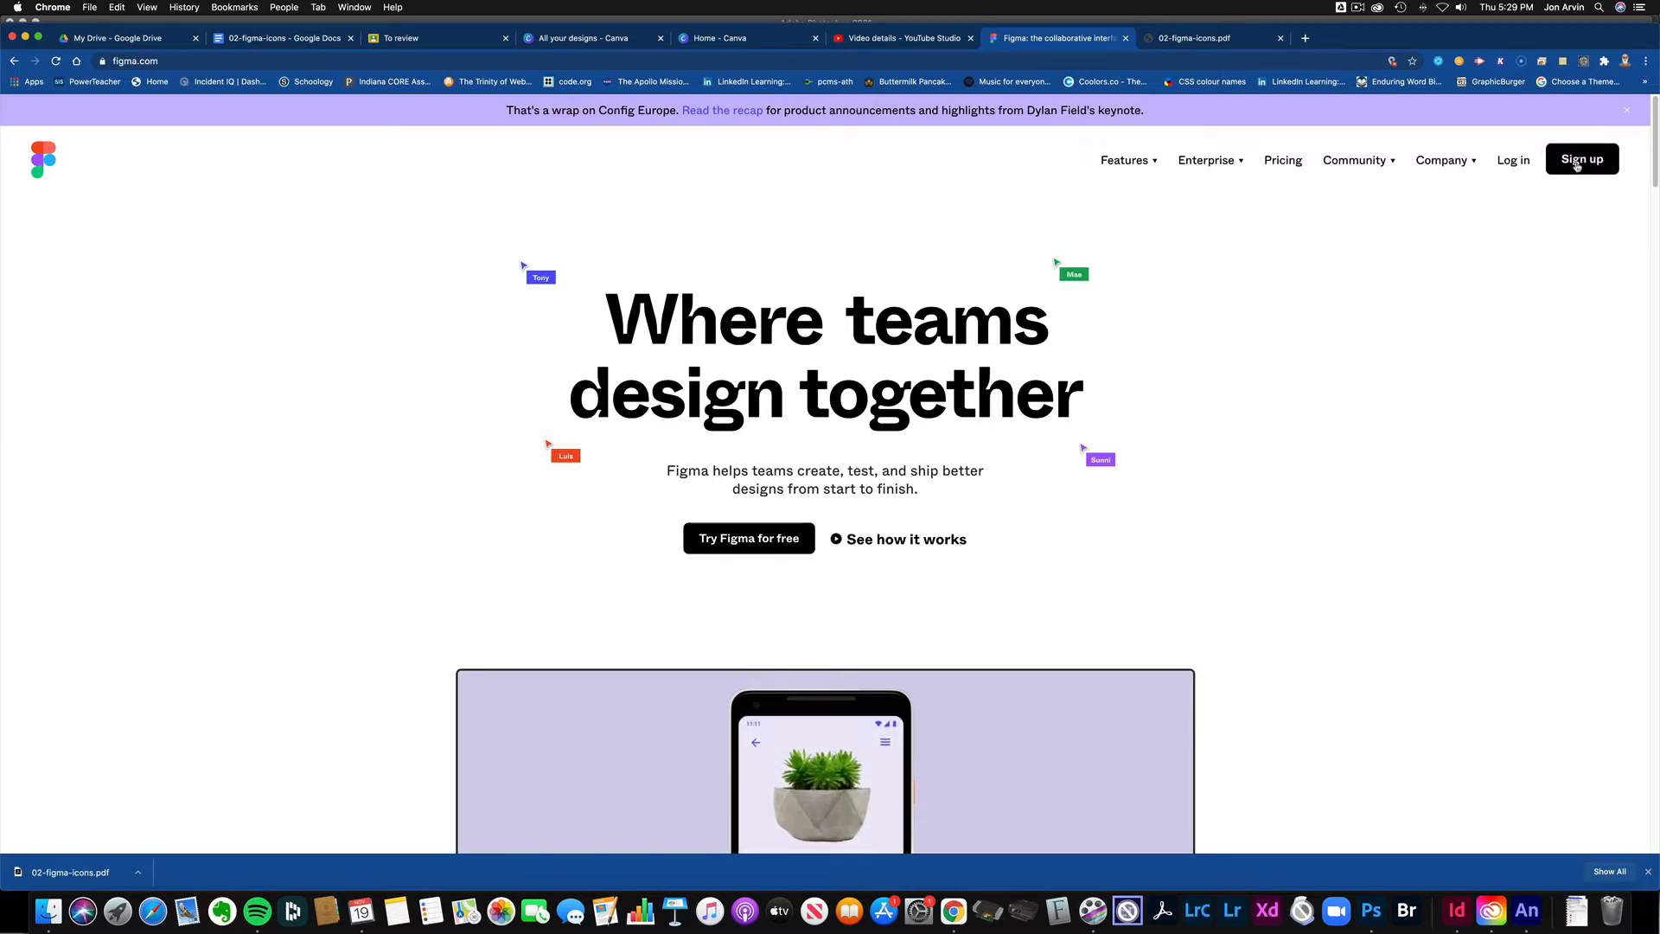
pyautogui.click(1513, 162)
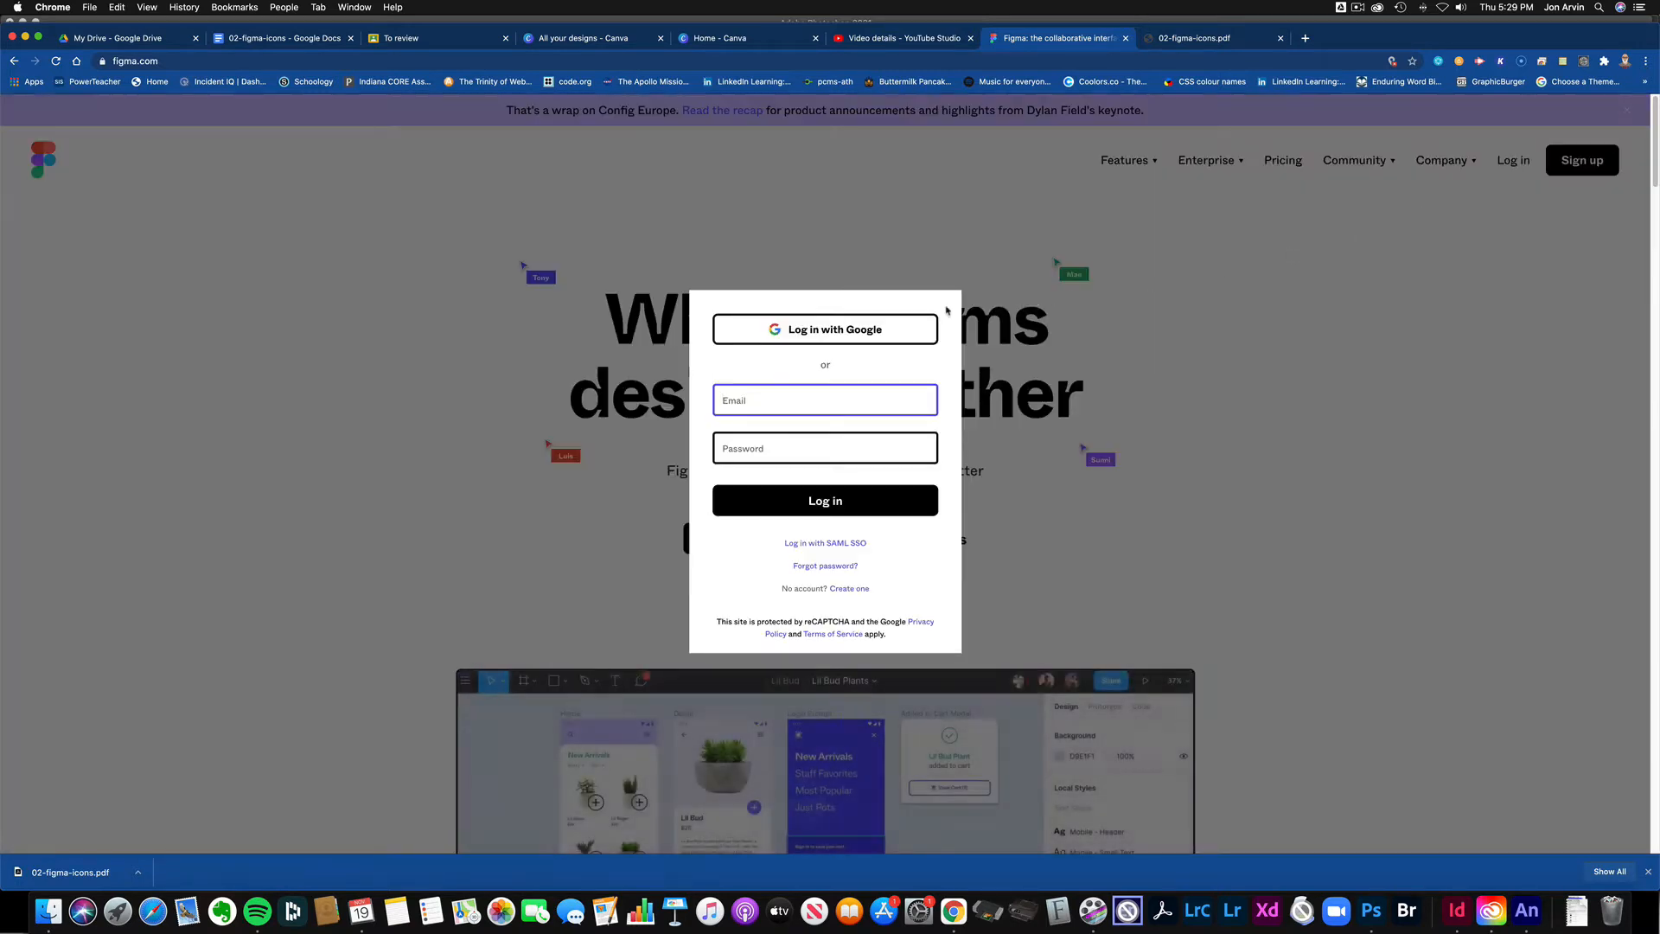
pyautogui.click(839, 329)
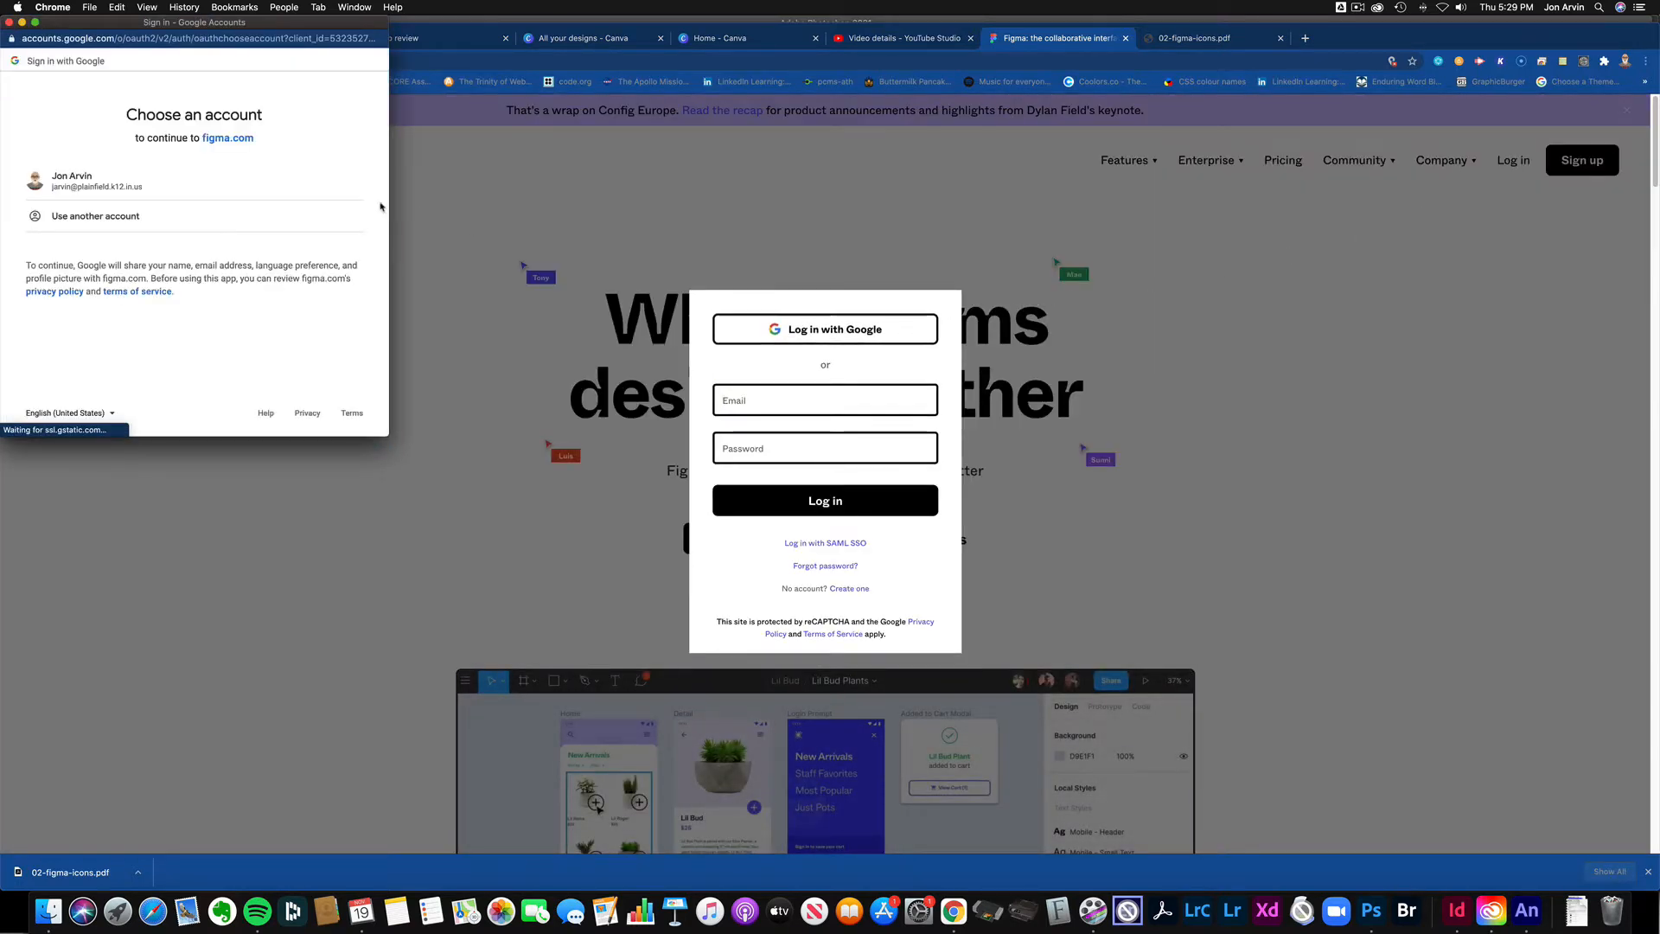
pyautogui.click(231, 37)
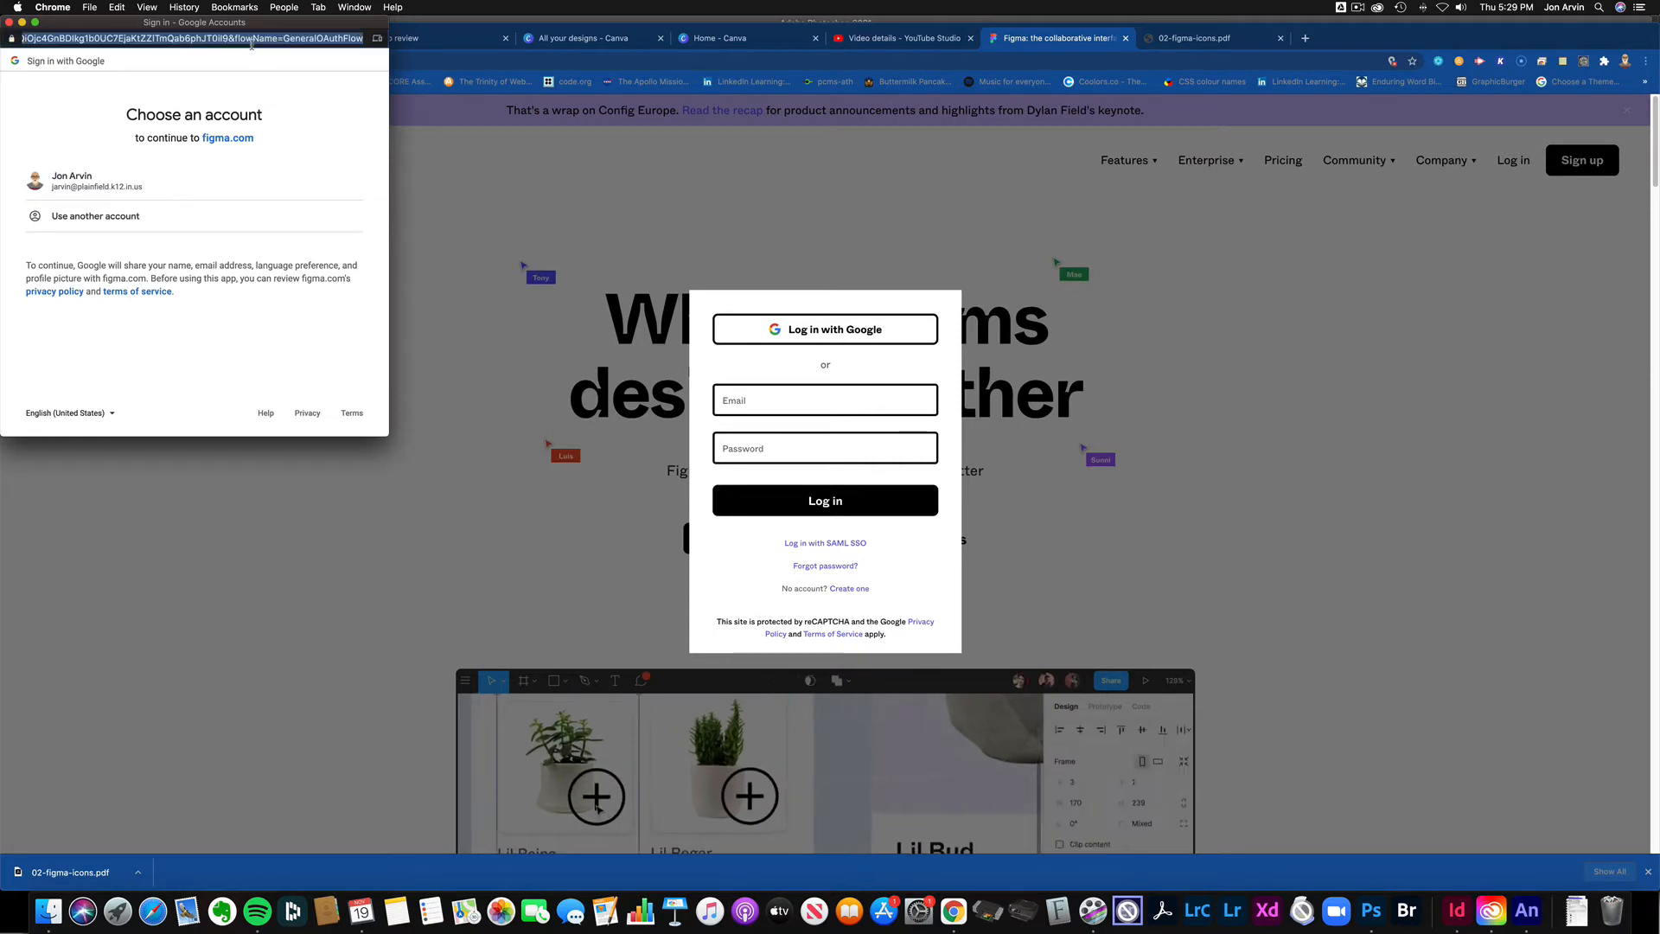
pyautogui.moveTo(252, 24); pyautogui.dragTo(940, 229)
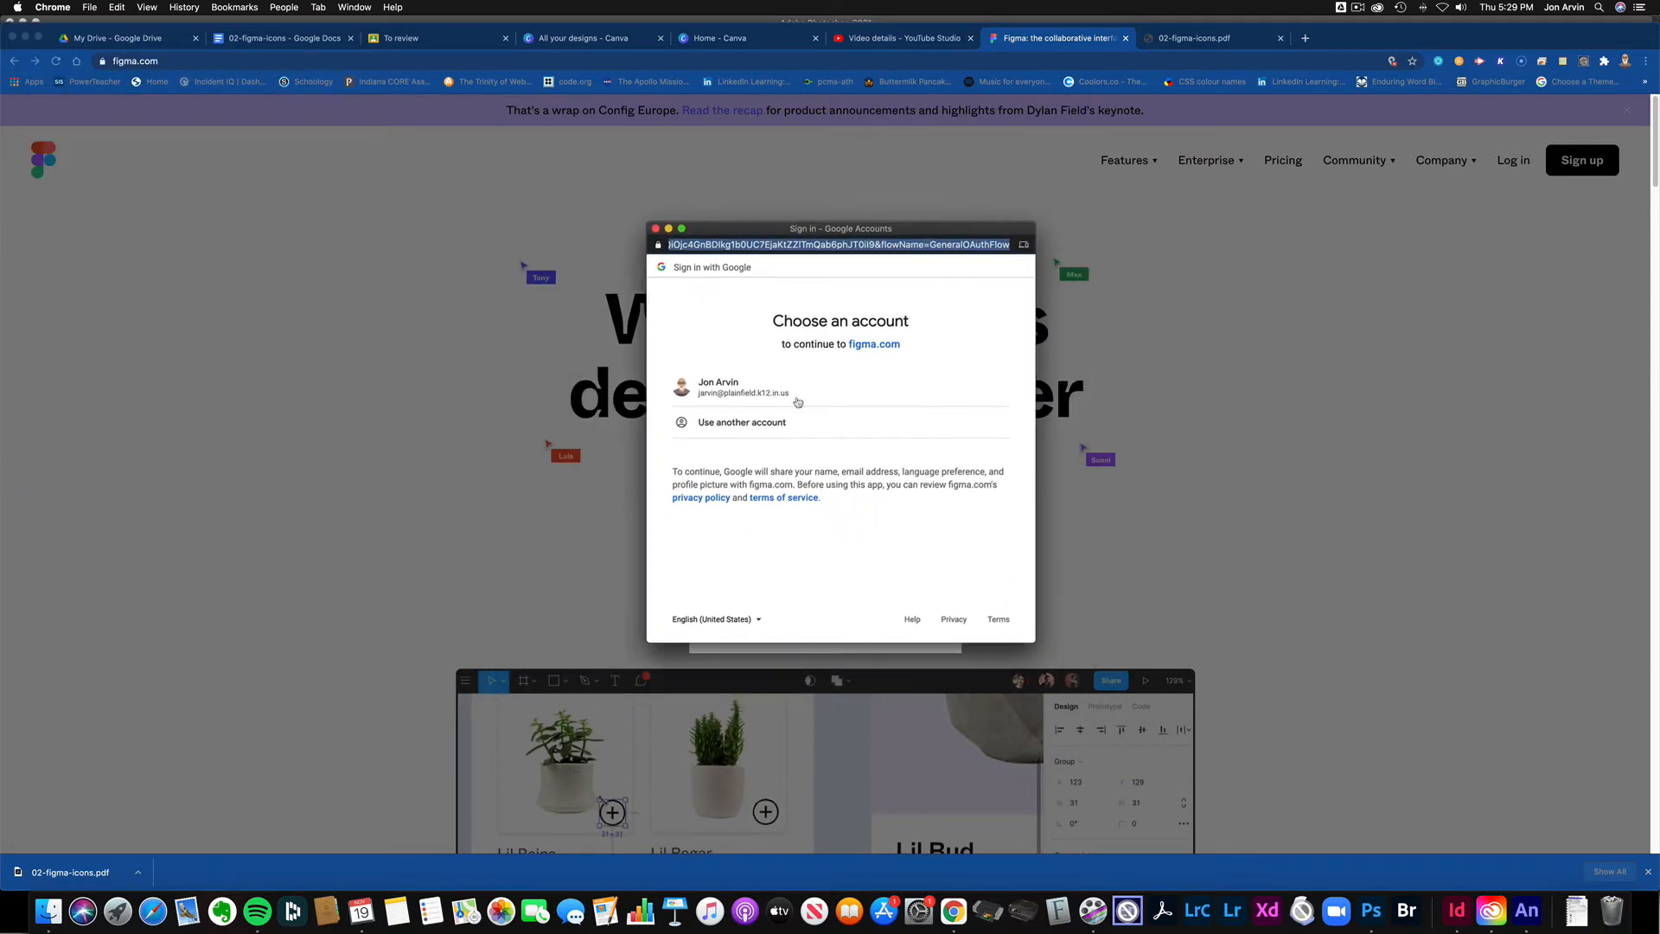
pyautogui.click(747, 397)
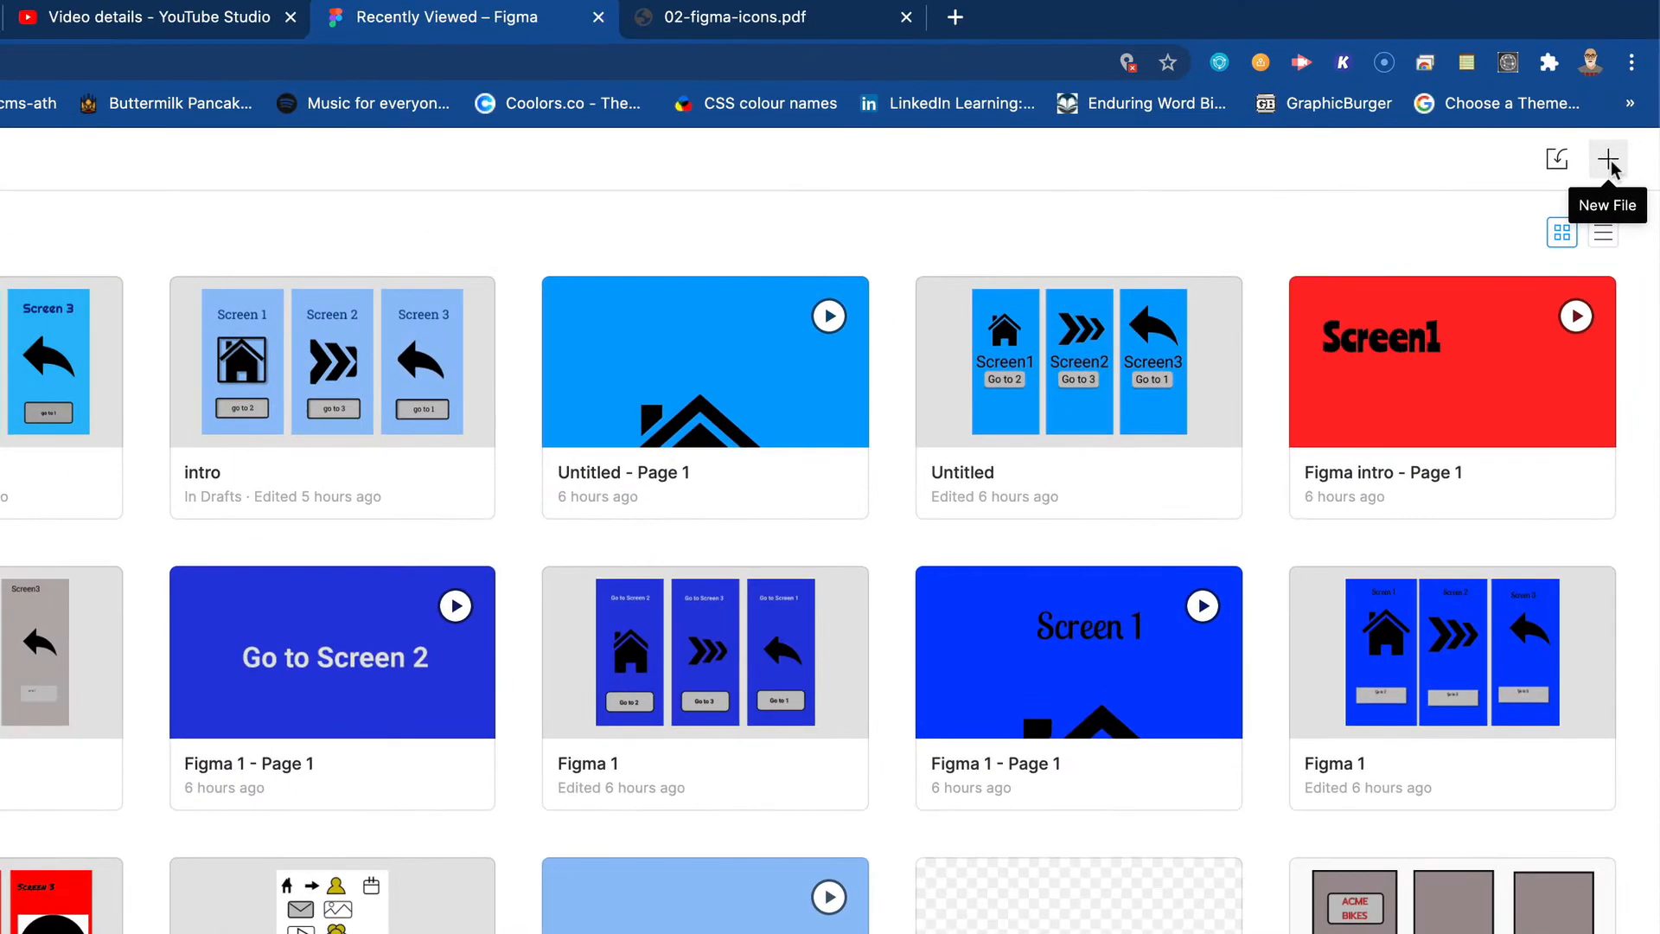
# - Create a new design file and rename it "icons"
pyautogui.click(1608, 161)
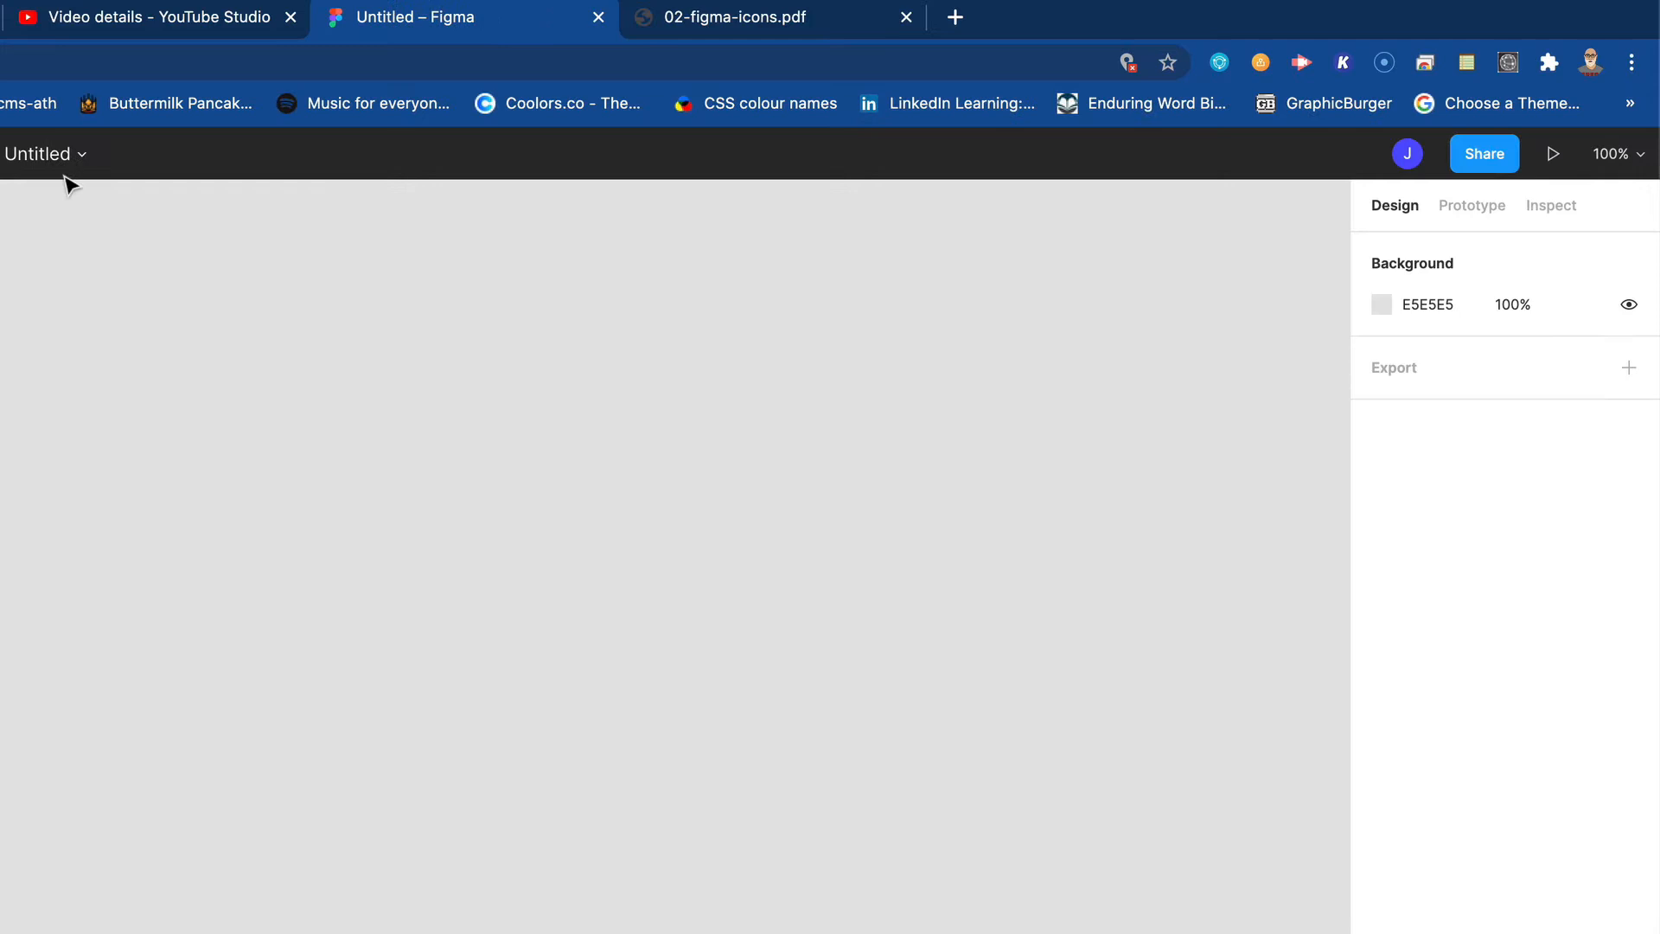
pyautogui.click(45, 160)
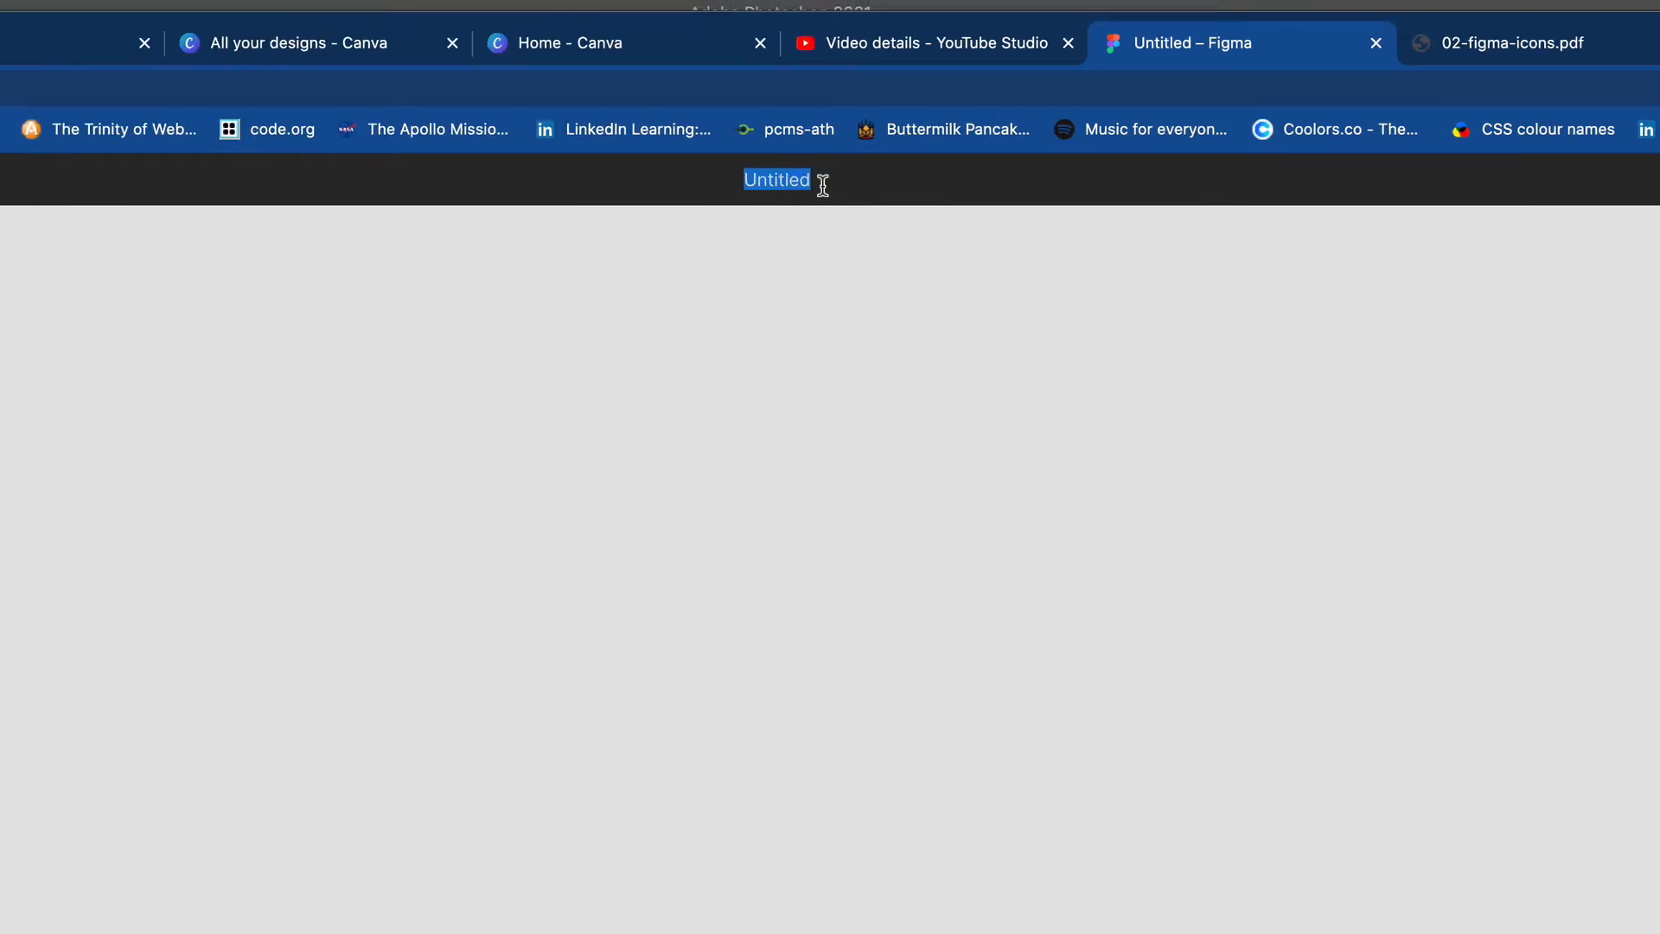
pyautogui.write('icons')
pyautogui.press('Return')
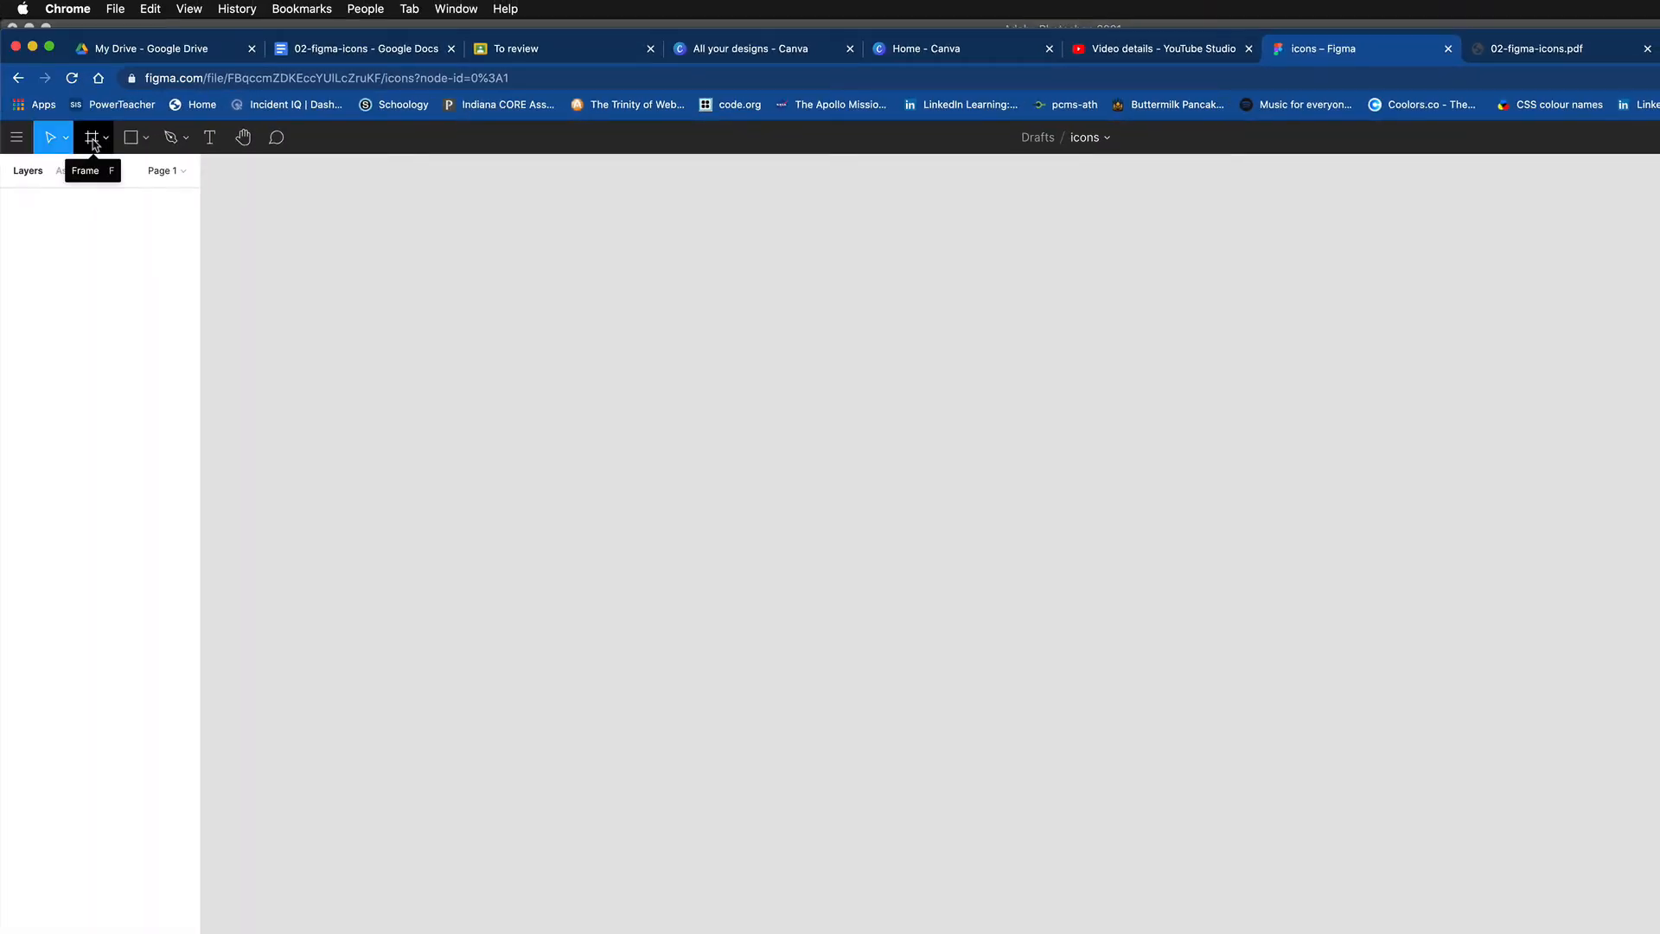
# - Add a frame to the empty canvas using the Letter paper preset
pyautogui.click(92, 138)
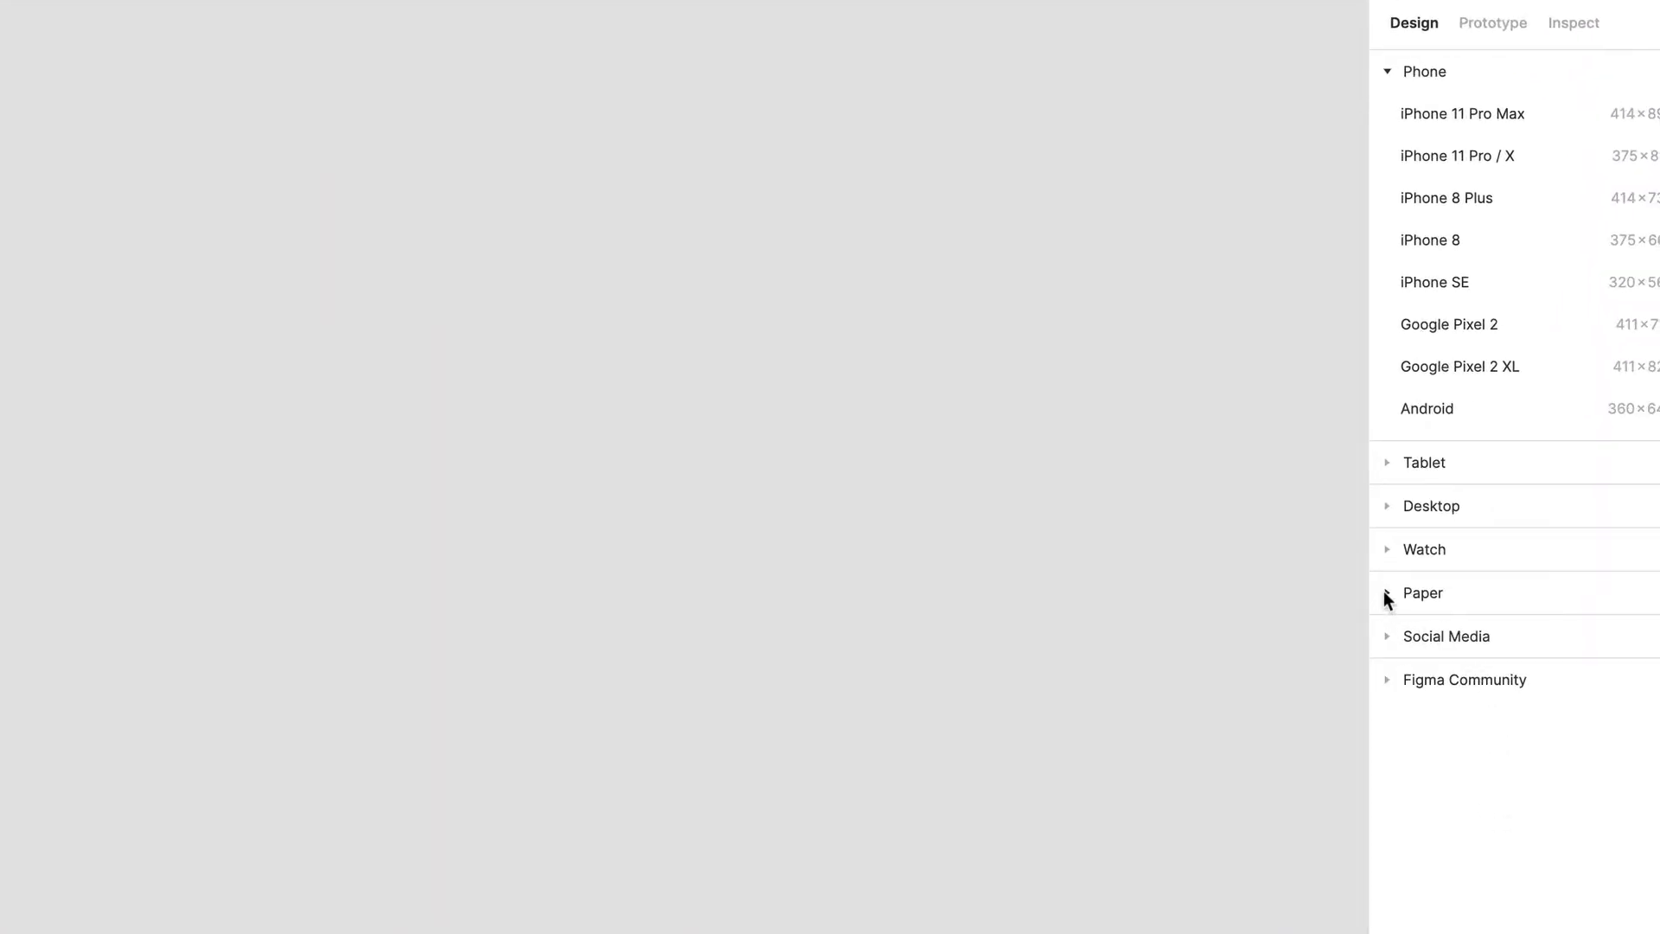
pyautogui.click(1383, 593)
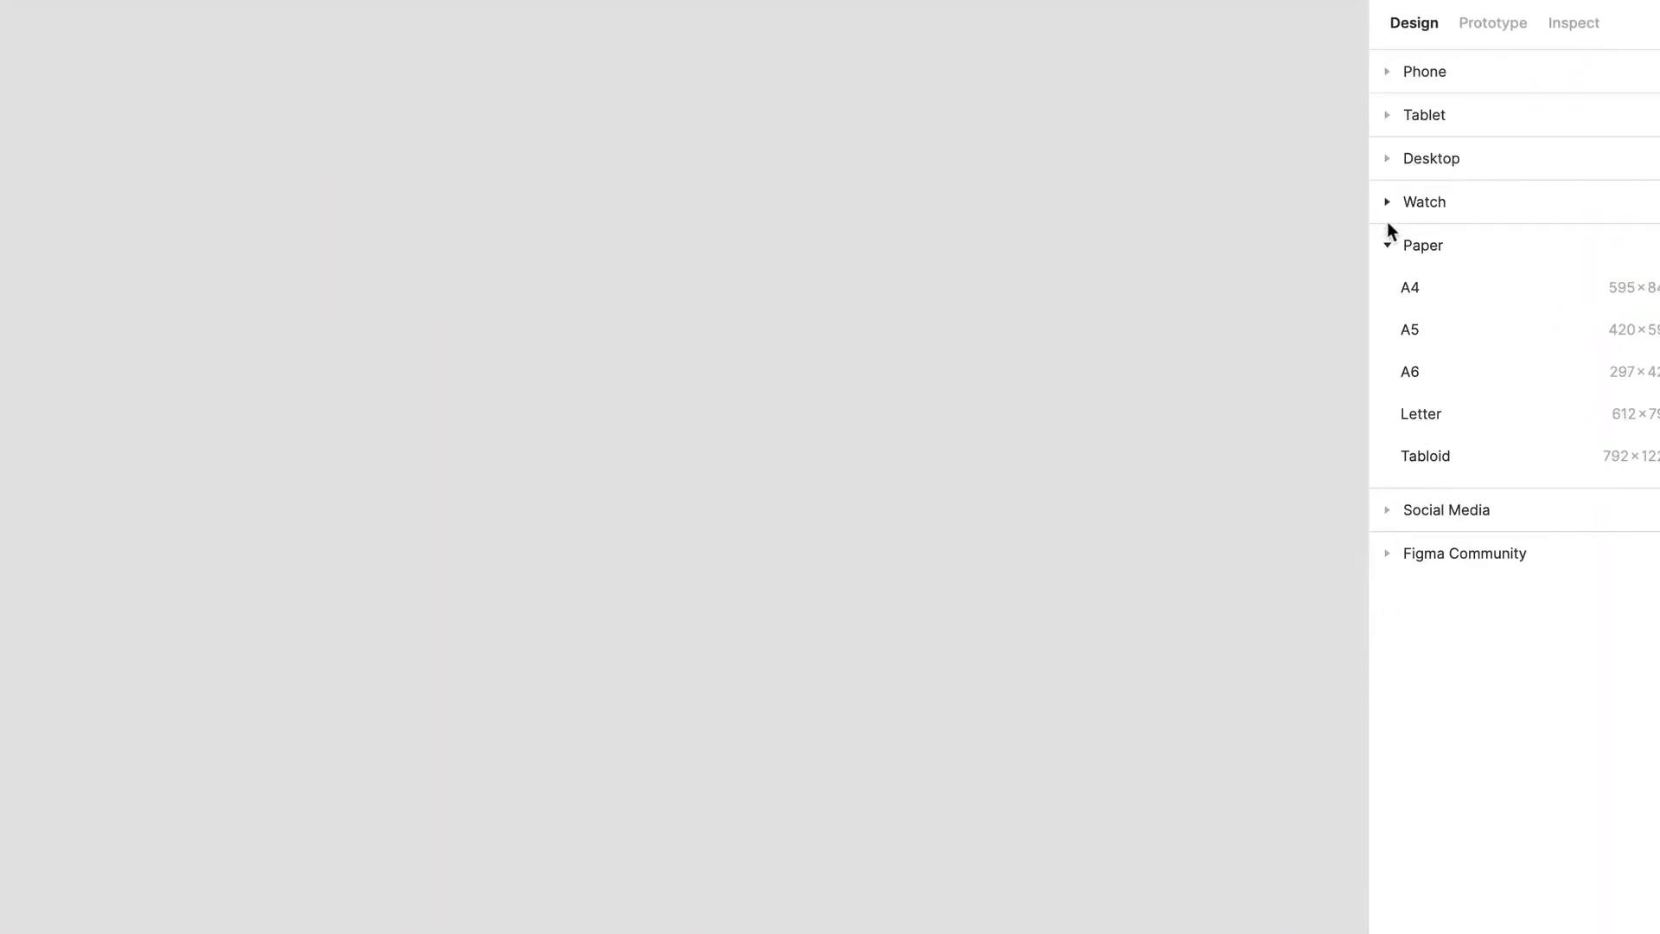
pyautogui.click(1421, 417)
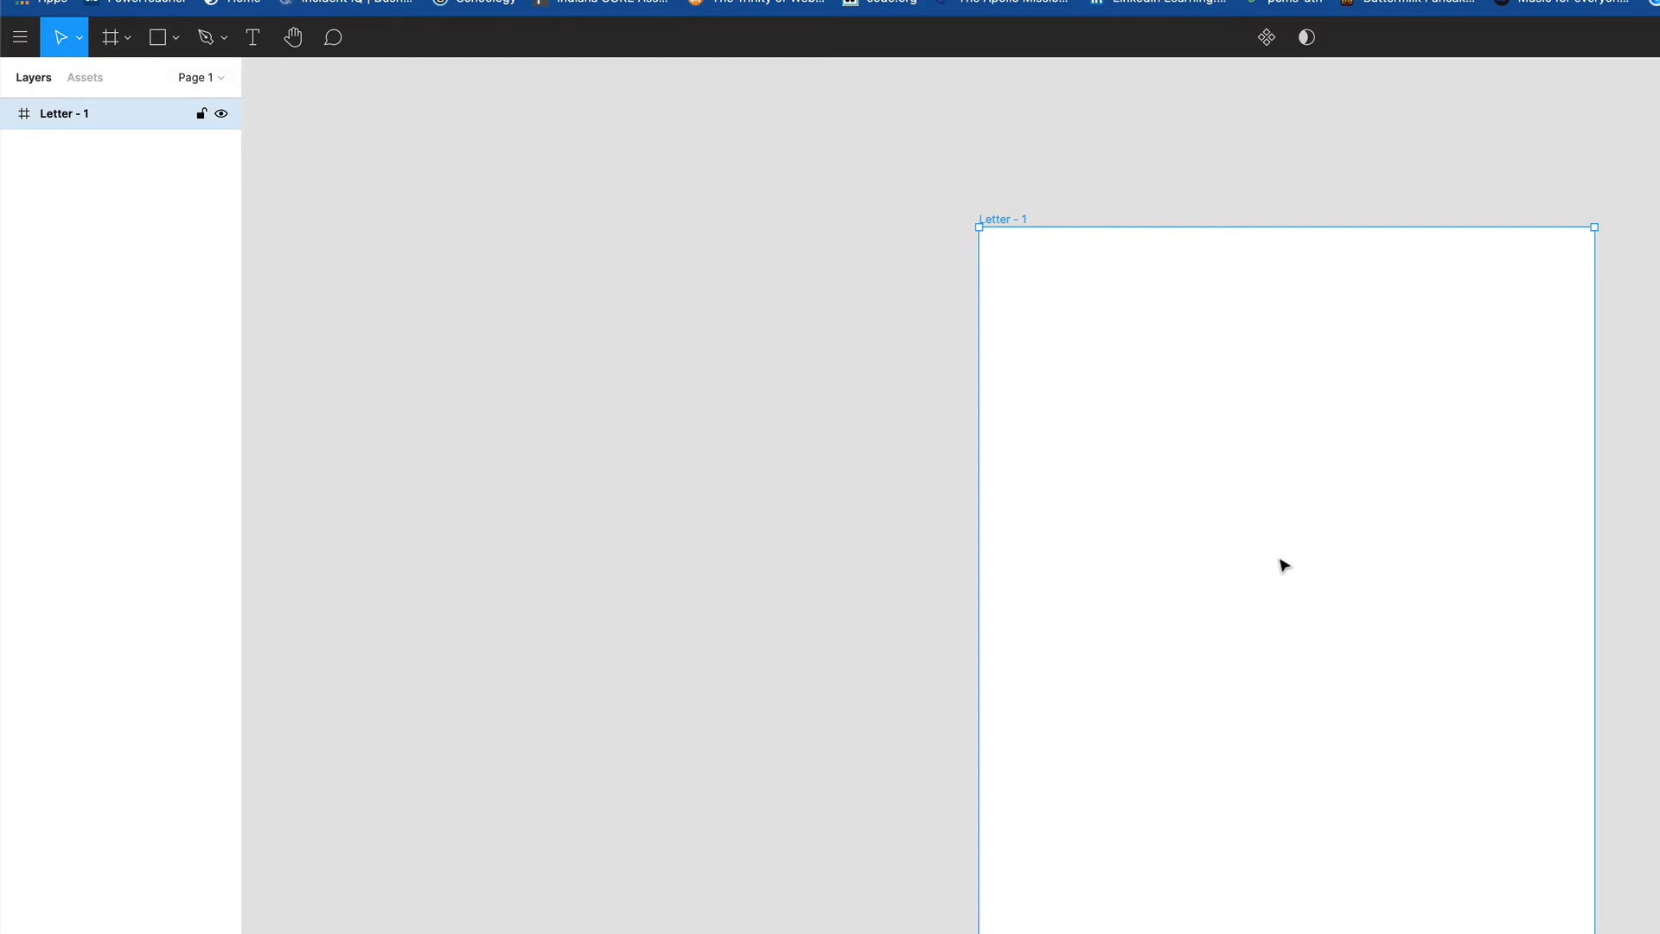
pyautogui.scroll(3, 1283, 565)
pyautogui.scroll(-3, 1283, 566)
# - Draw a rectangle about 103 × 94 near the upper left of the Letter frame as the house body
pyautogui.click(175, 41)
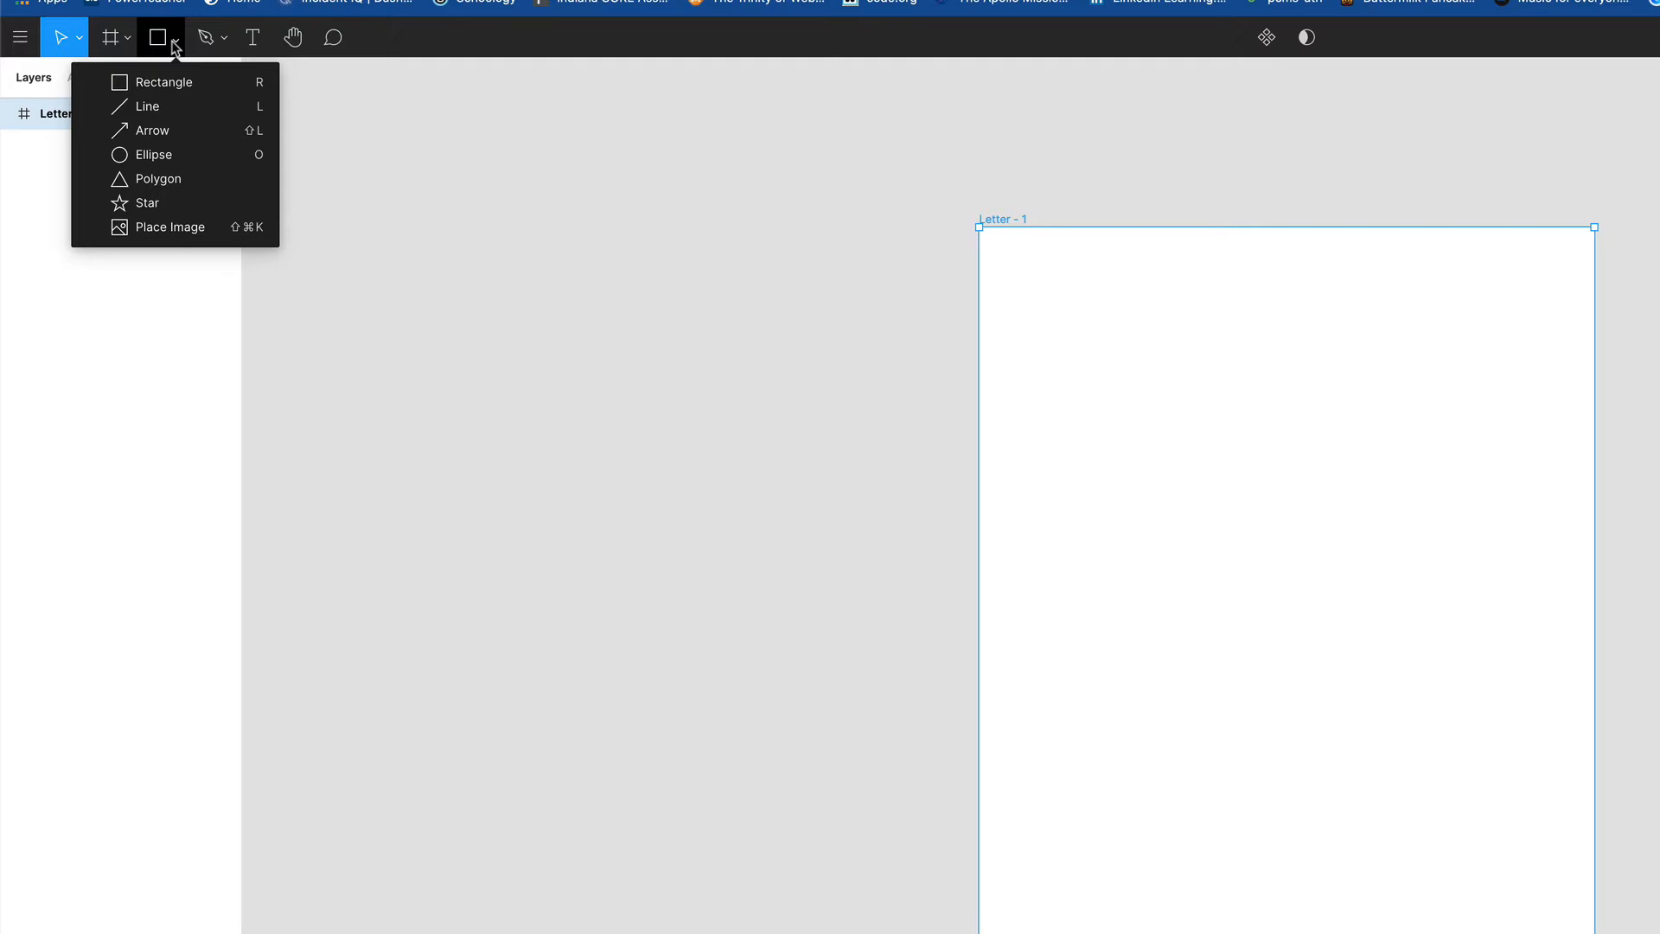
pyautogui.click(122, 90)
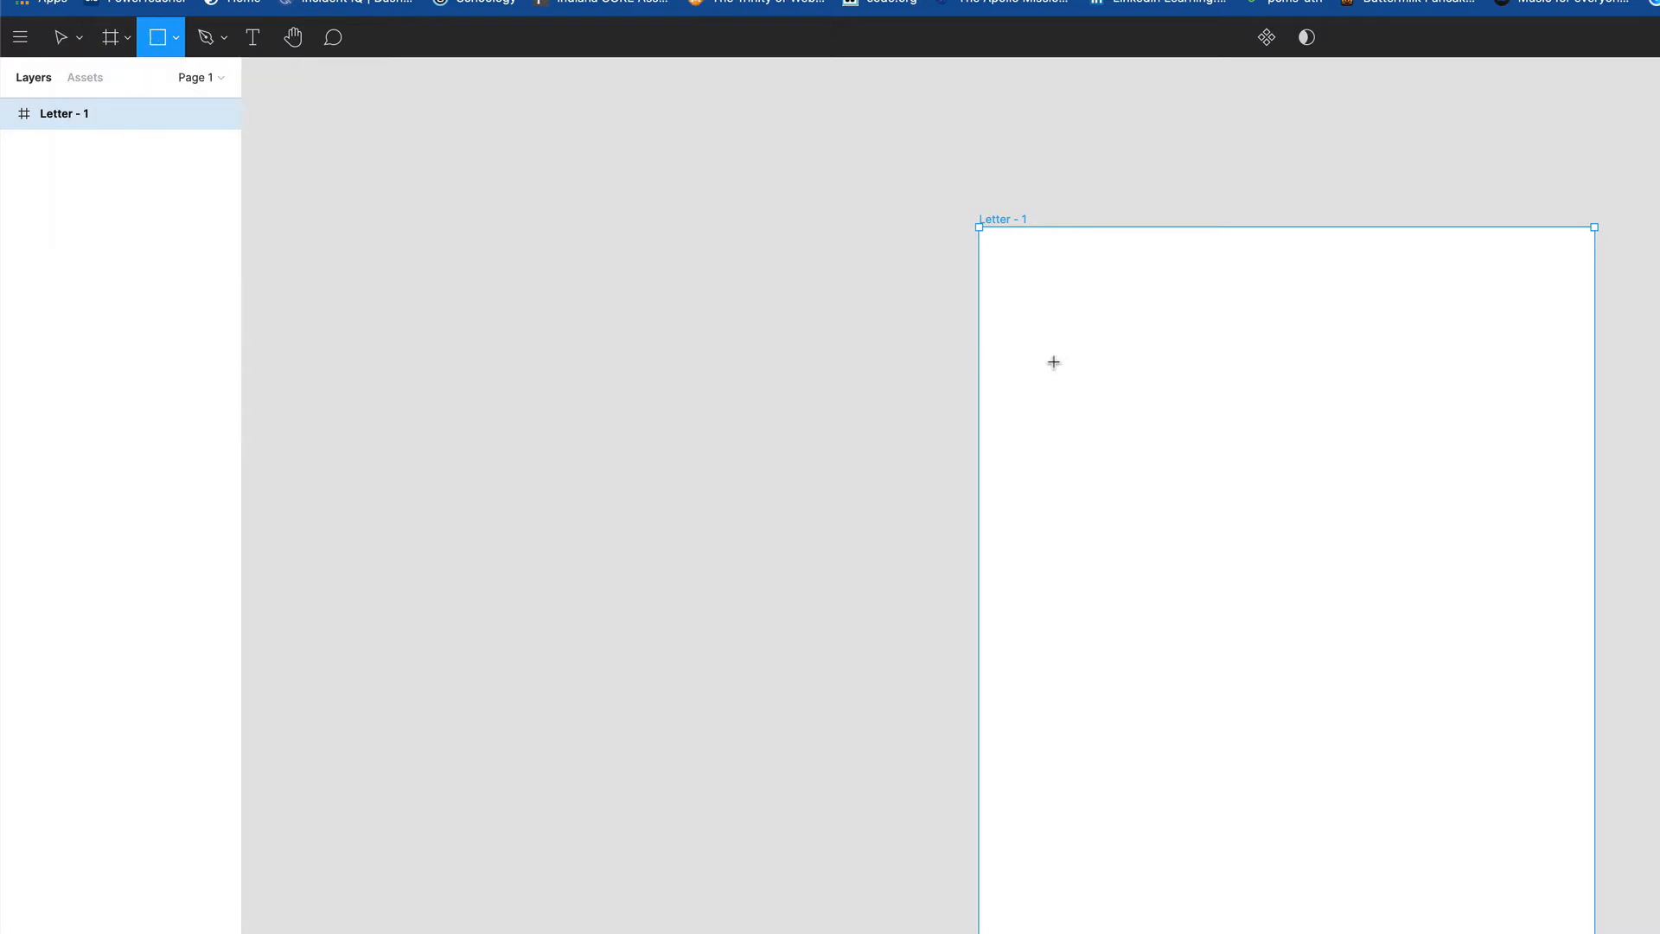
pyautogui.moveTo(1058, 368); pyautogui.dragTo(1161, 467)
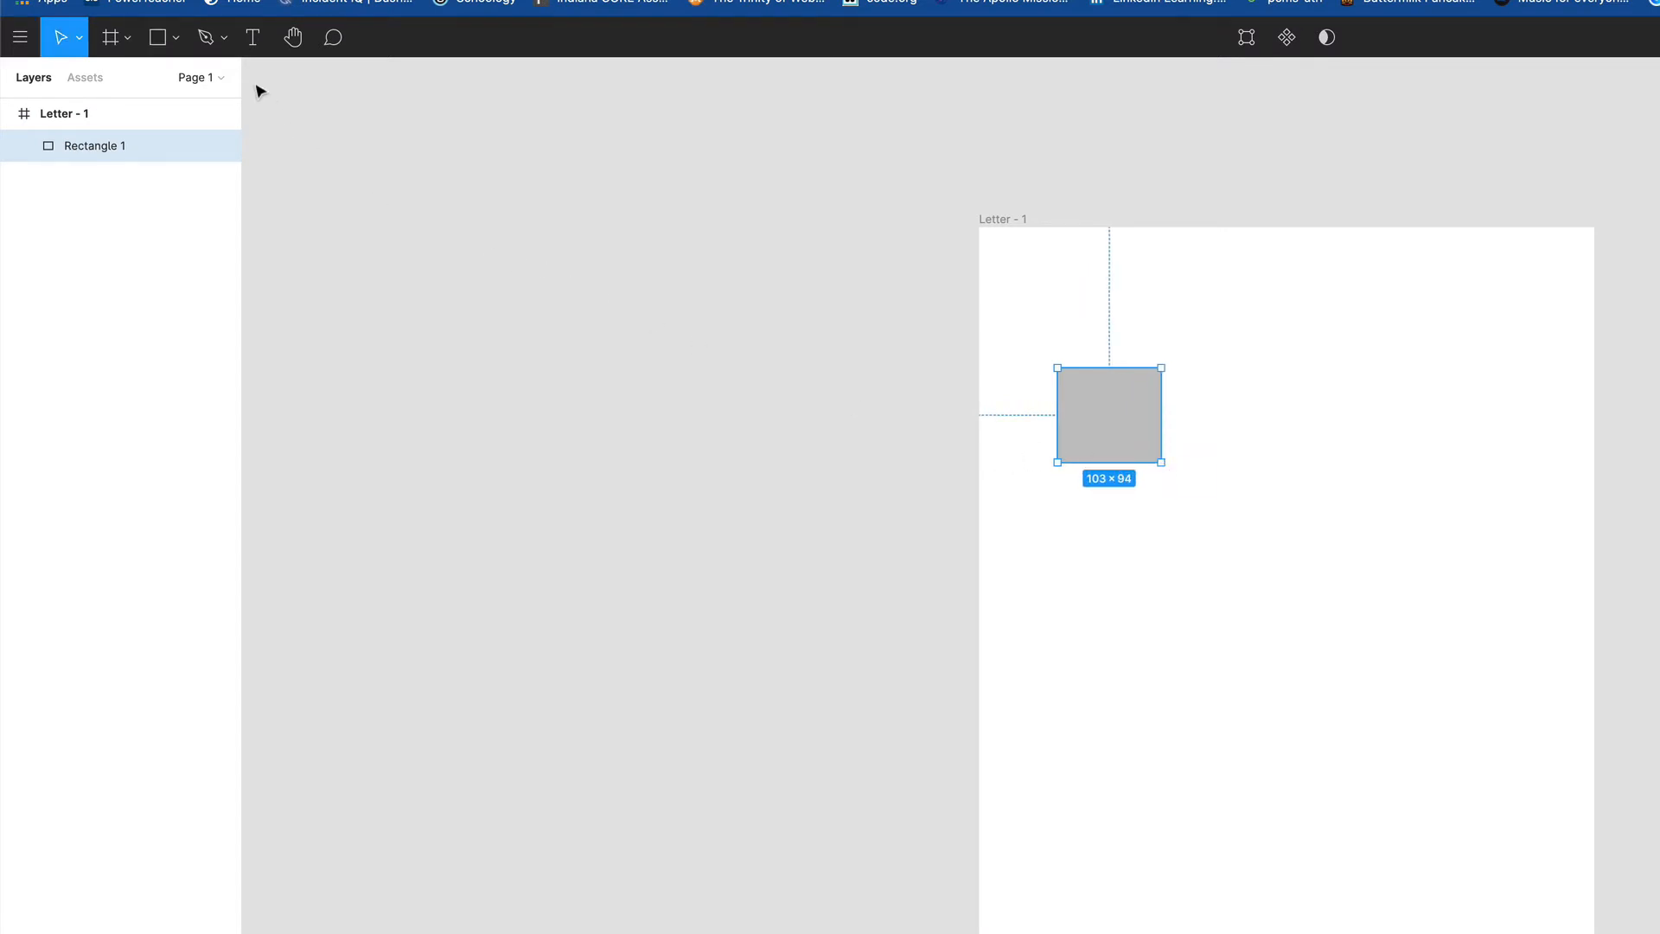
# - Draw a triangle about 151 × 122 with the Polygon tool and place it on top of the rectangle as the roof
pyautogui.click(175, 39)
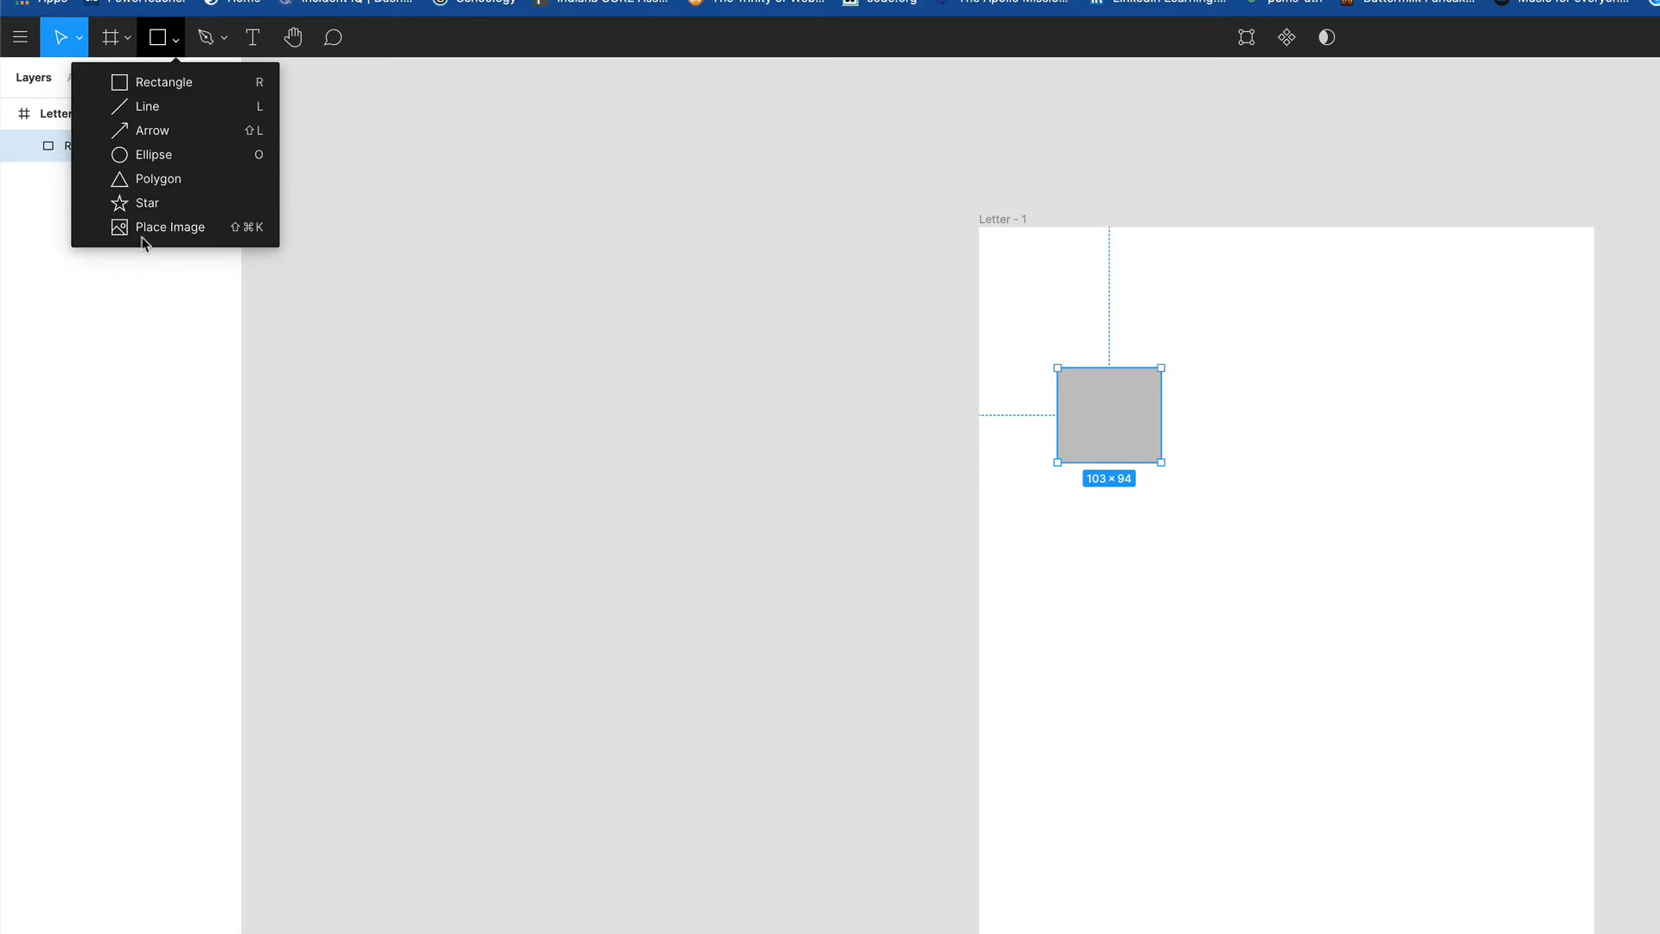
pyautogui.click(149, 188)
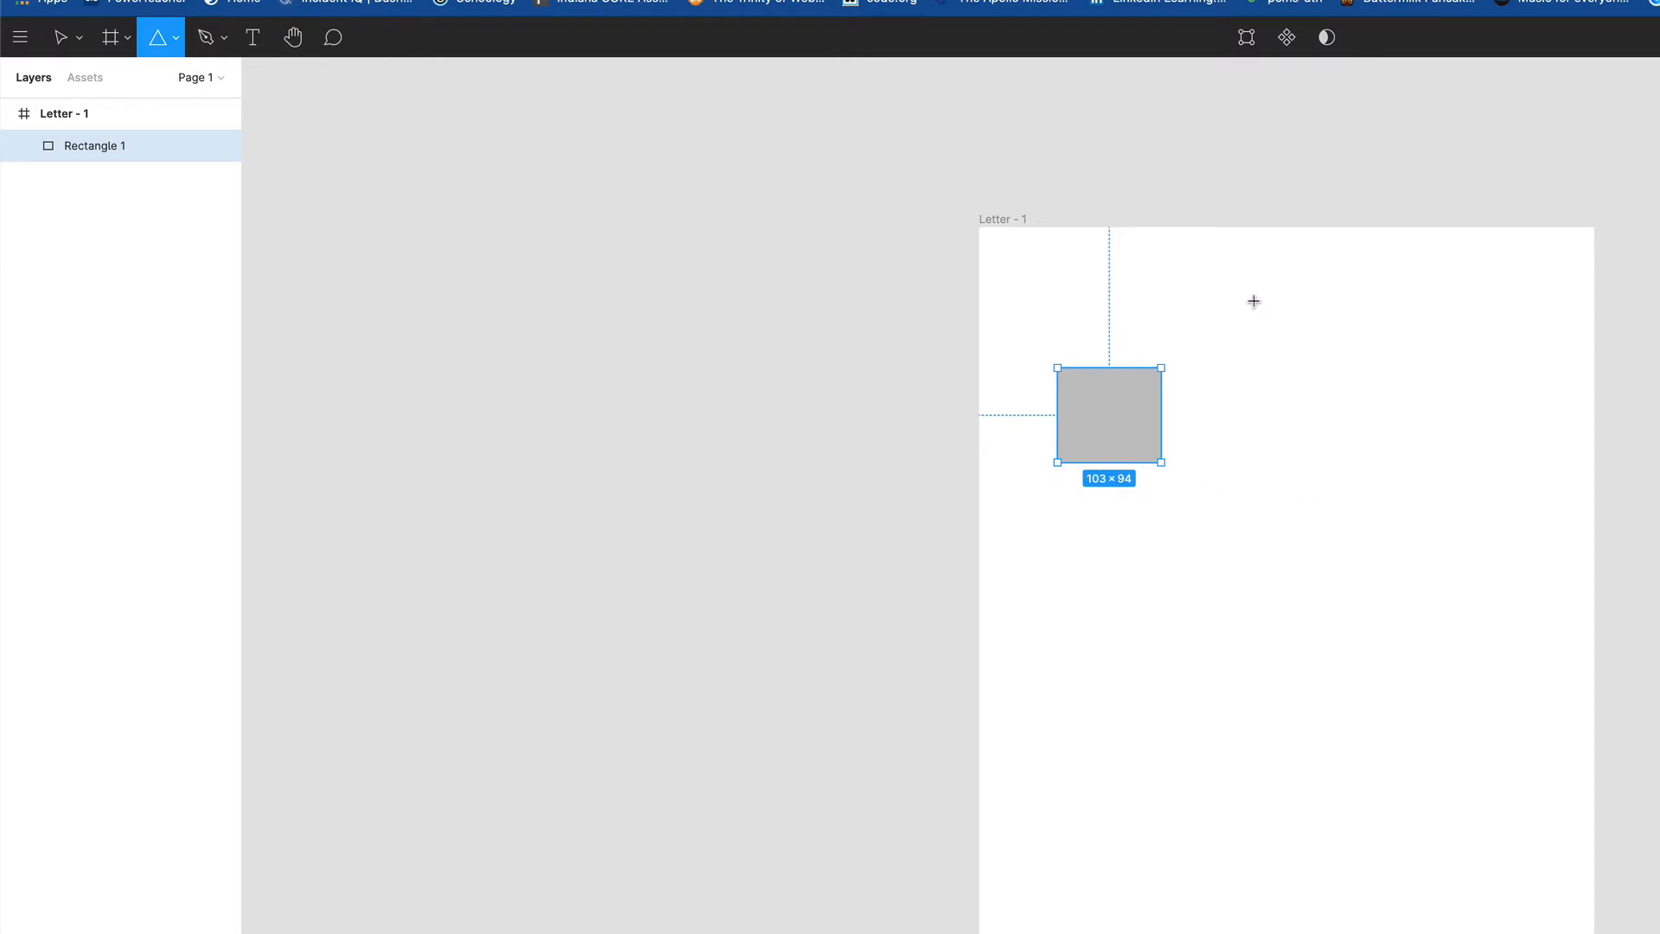
pyautogui.moveTo(1240, 292); pyautogui.dragTo(1391, 416)
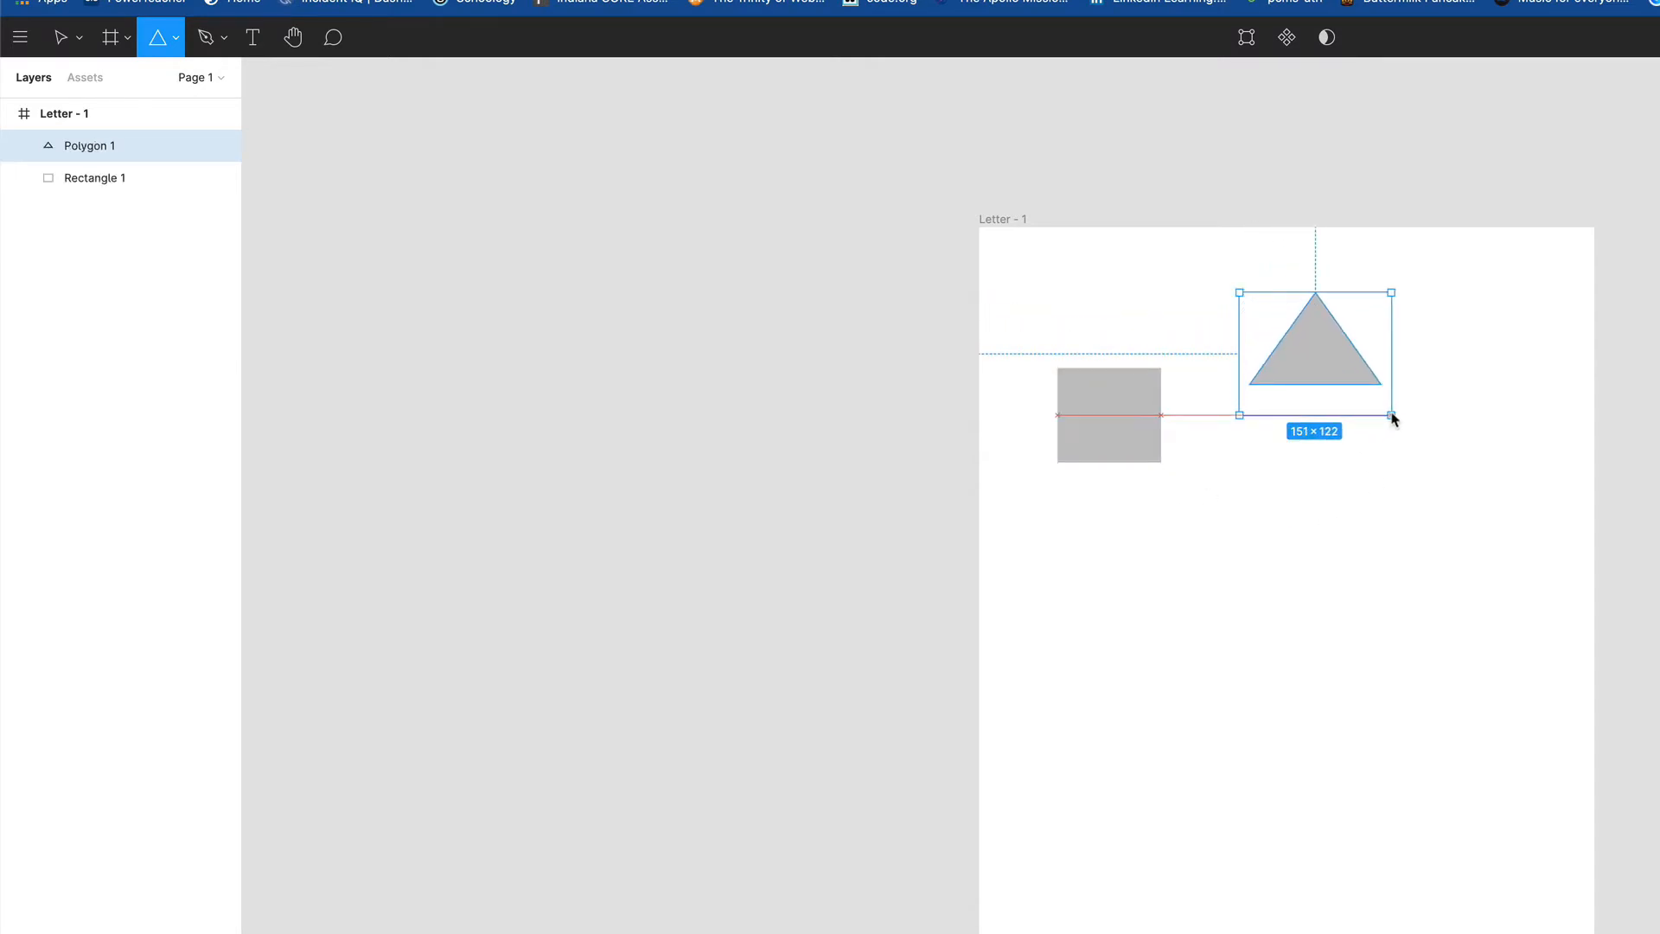
pyautogui.moveTo(1319, 363); pyautogui.dragTo(1120, 348)
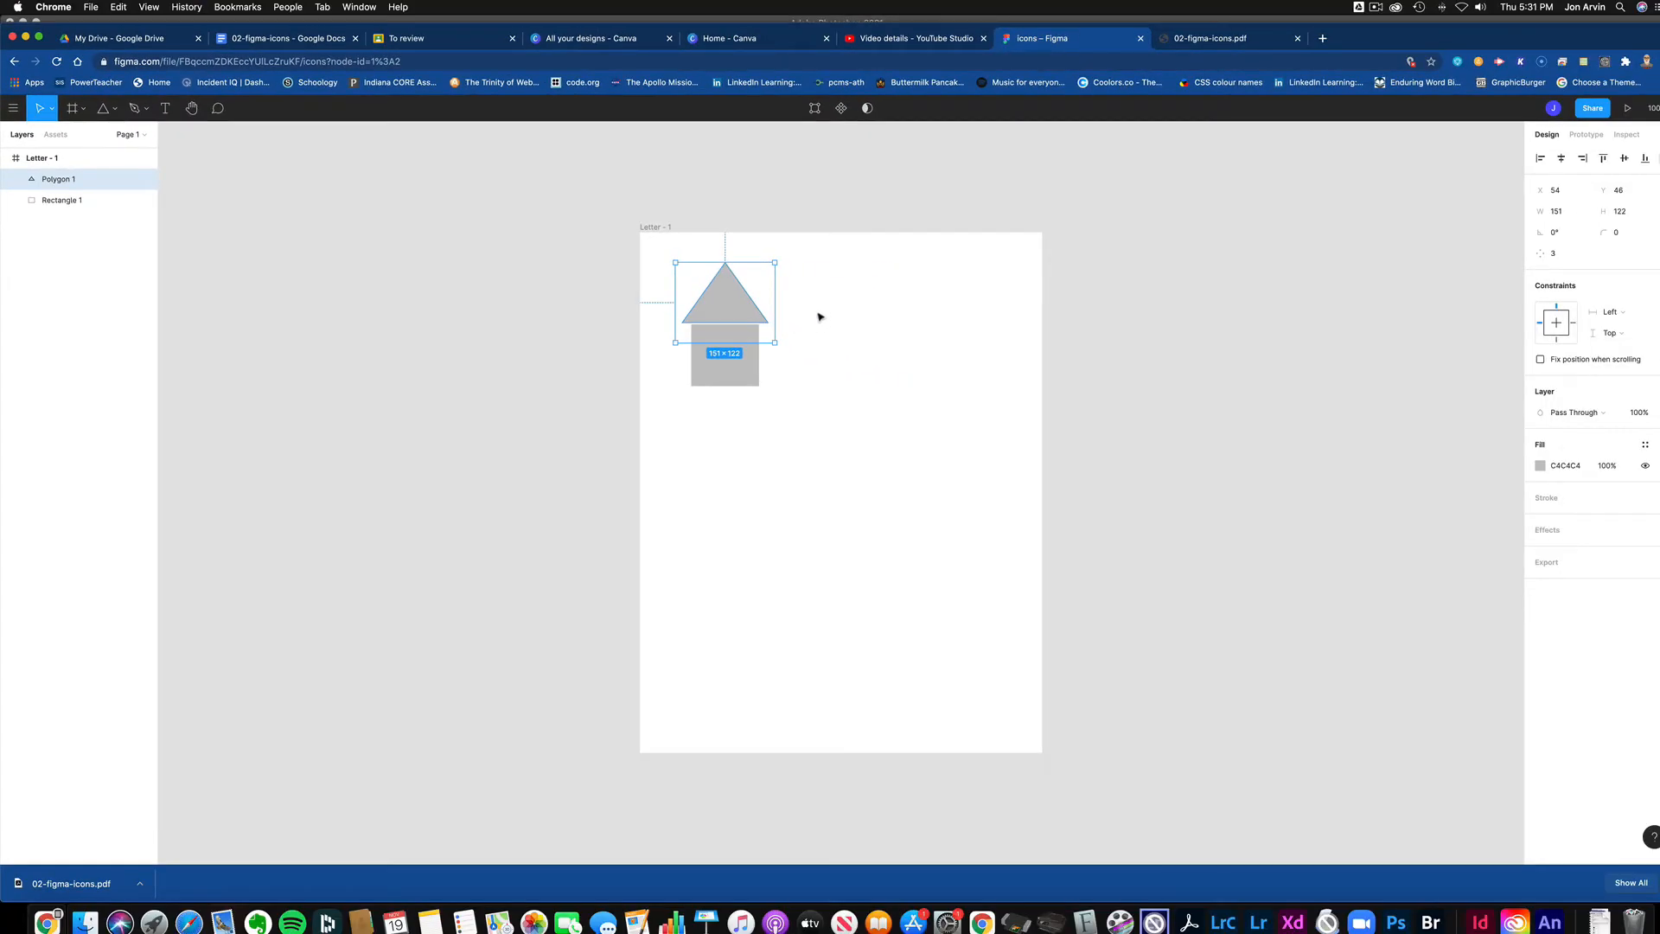
# - Align the triangle roof and the rectangle body of the house on their horizontal centers
pyautogui.moveTo(819, 316); pyautogui.dragTo(736, 350)
pyautogui.moveTo(804, 302); pyautogui.dragTo(709, 363)
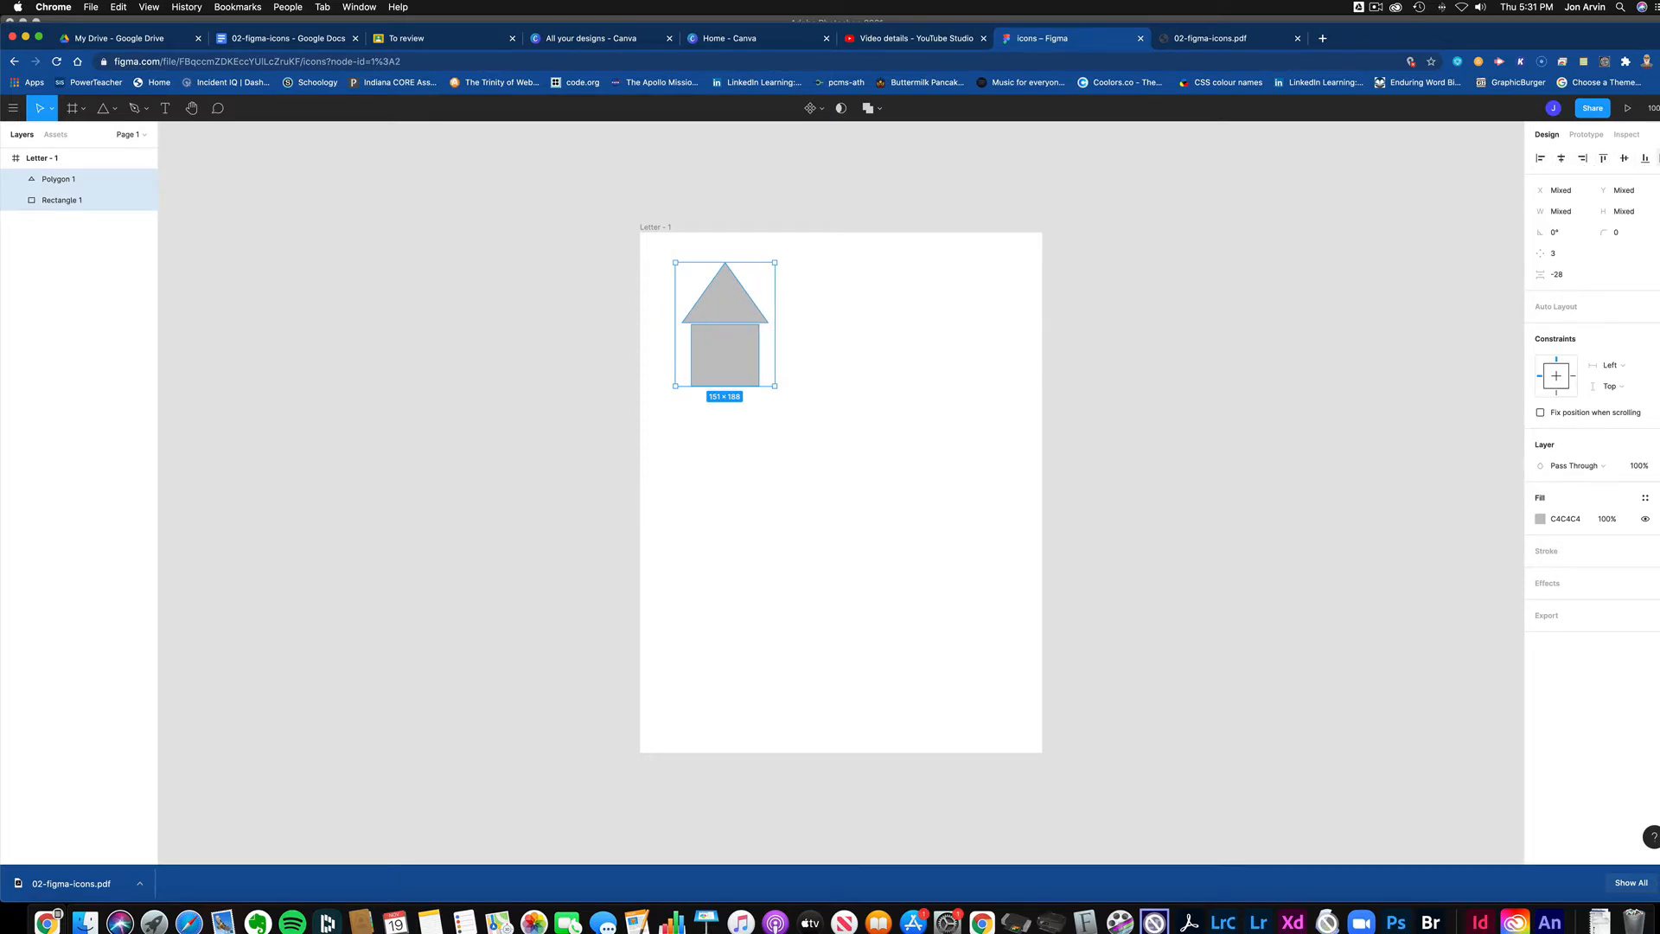
pyautogui.click(1656, 158)
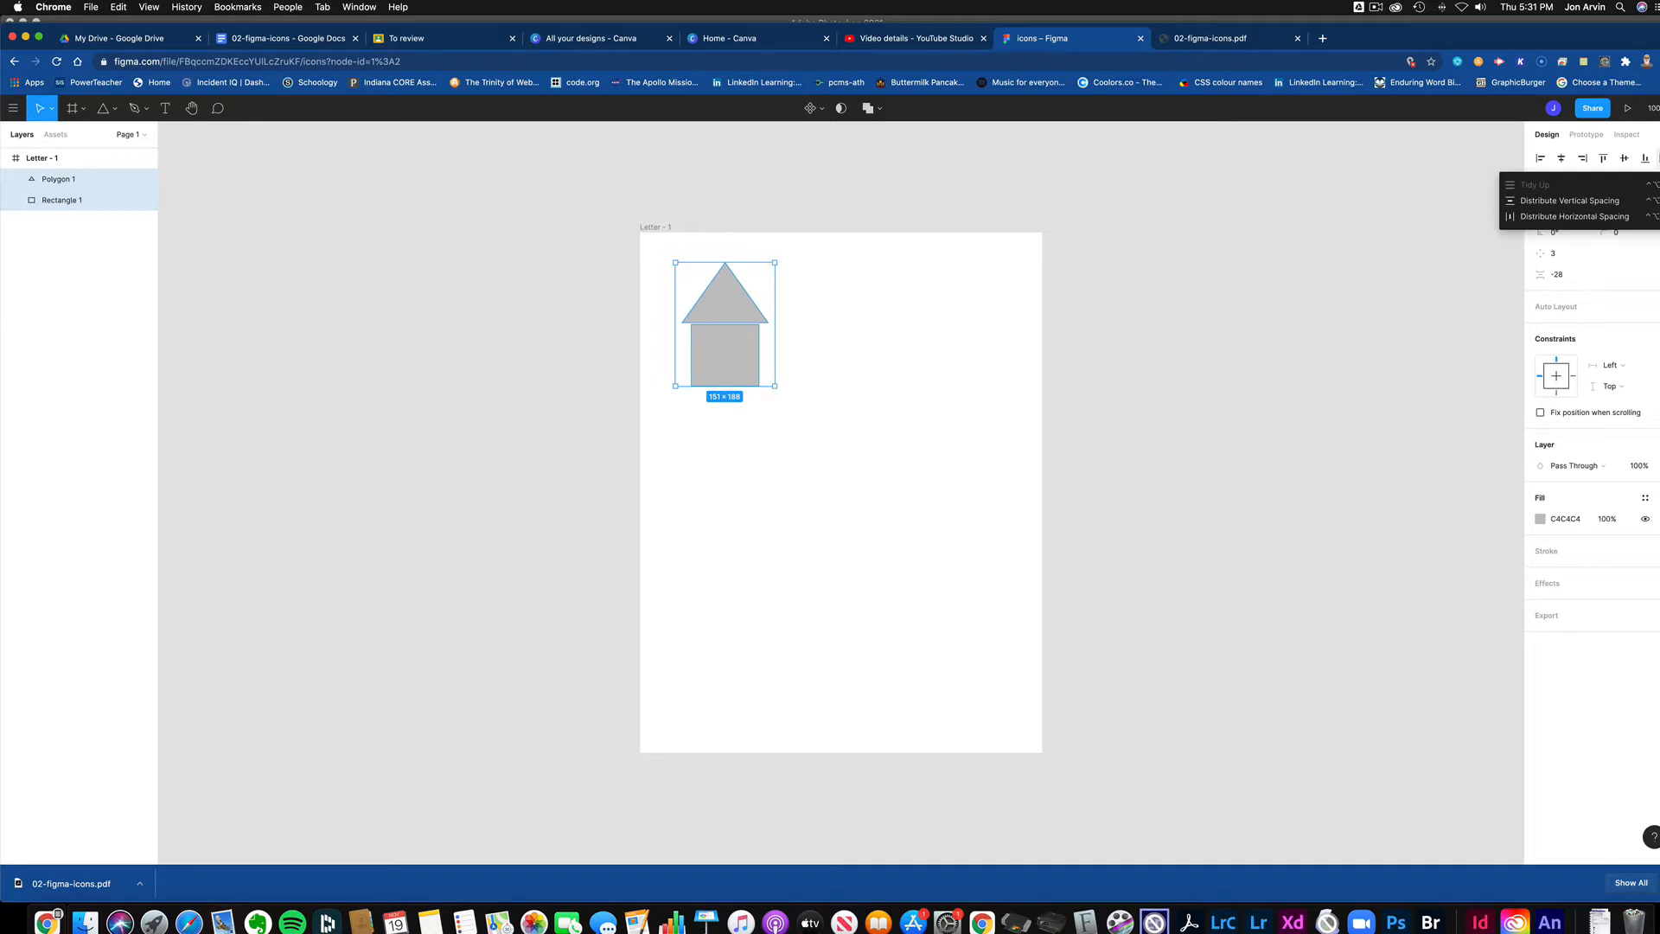
pyautogui.click(1656, 159)
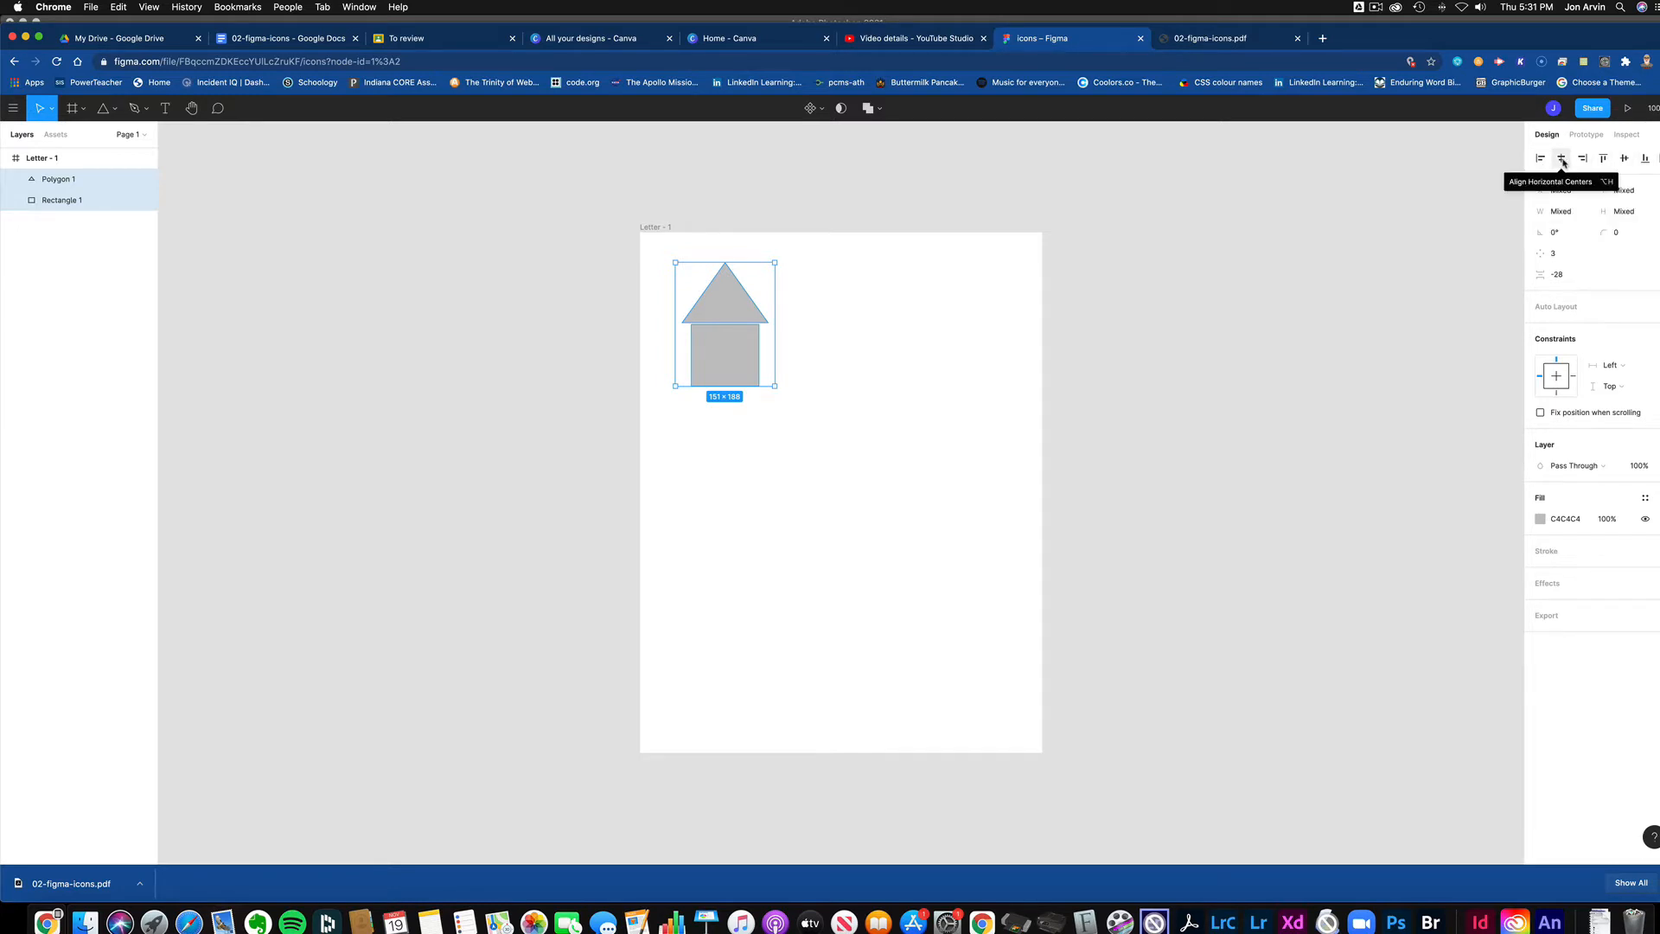
pyautogui.click(1563, 160)
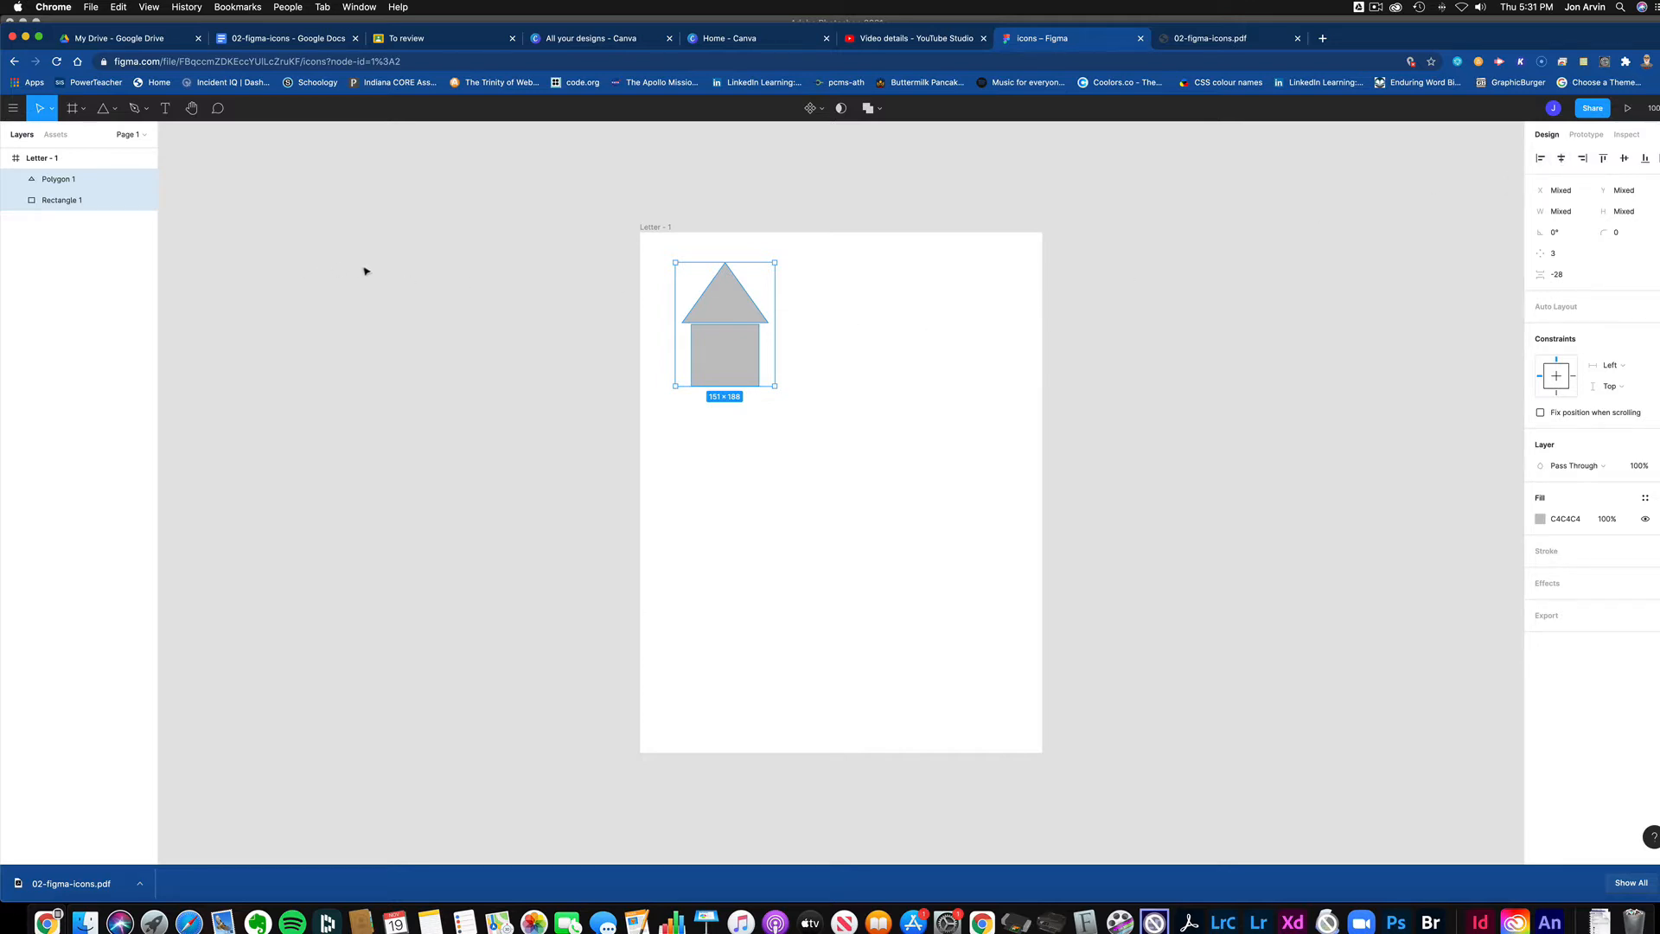
pyautogui.click(879, 324)
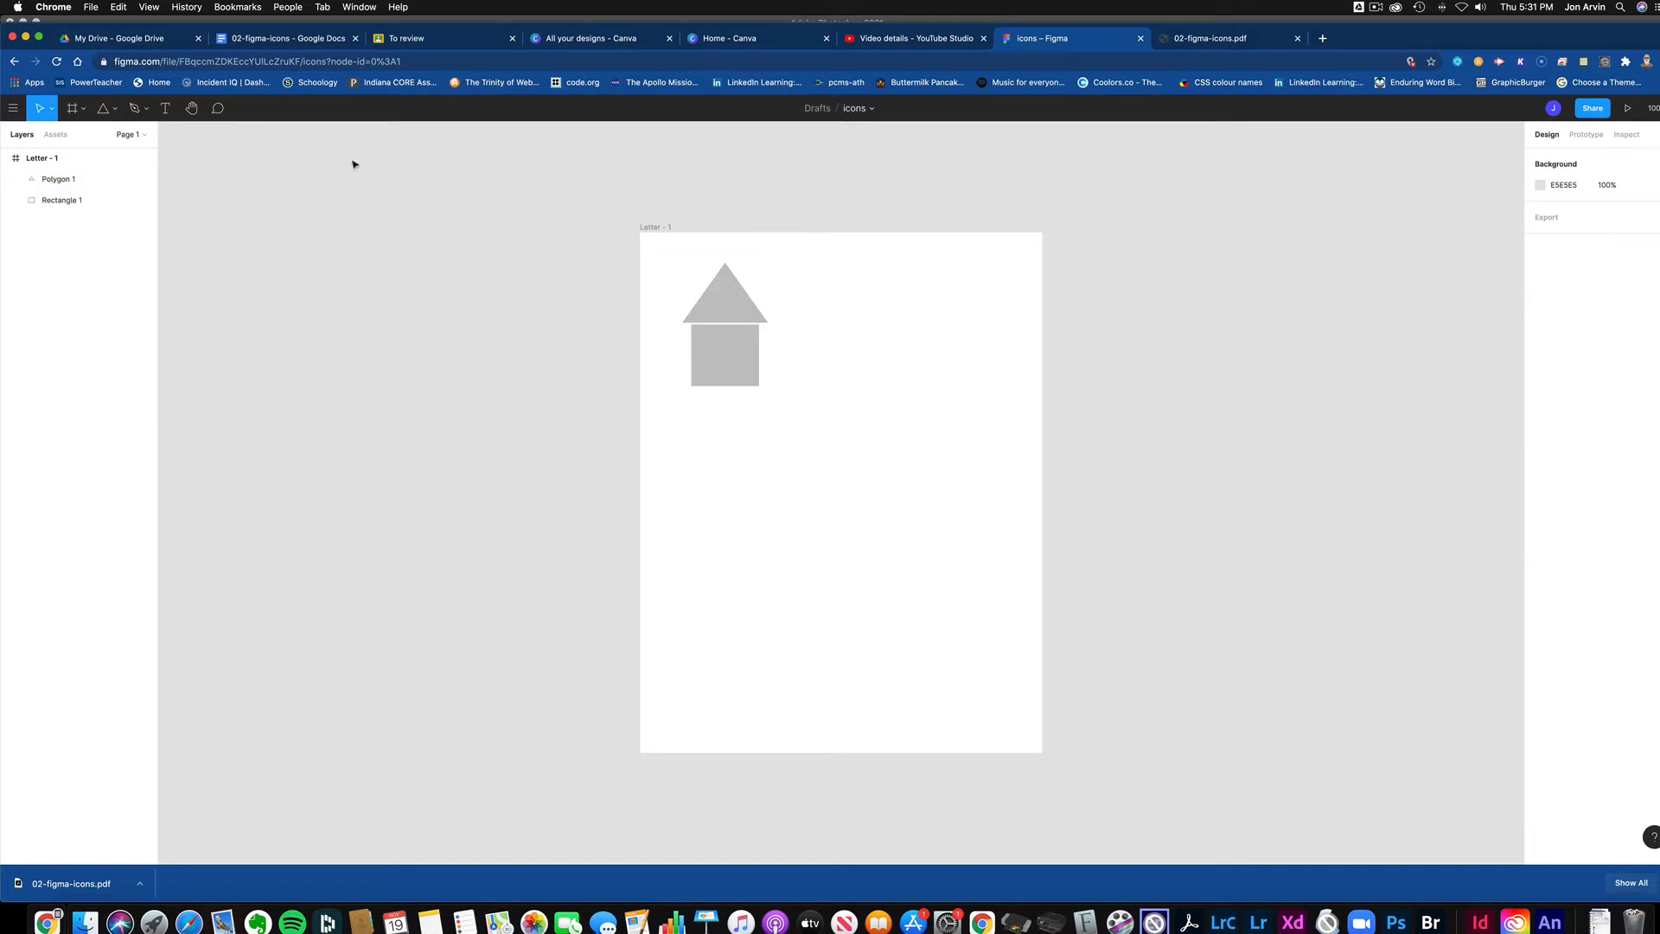
# - Draw a small upright rectangle on the right slope of the roof as the chimney
pyautogui.click(115, 113)
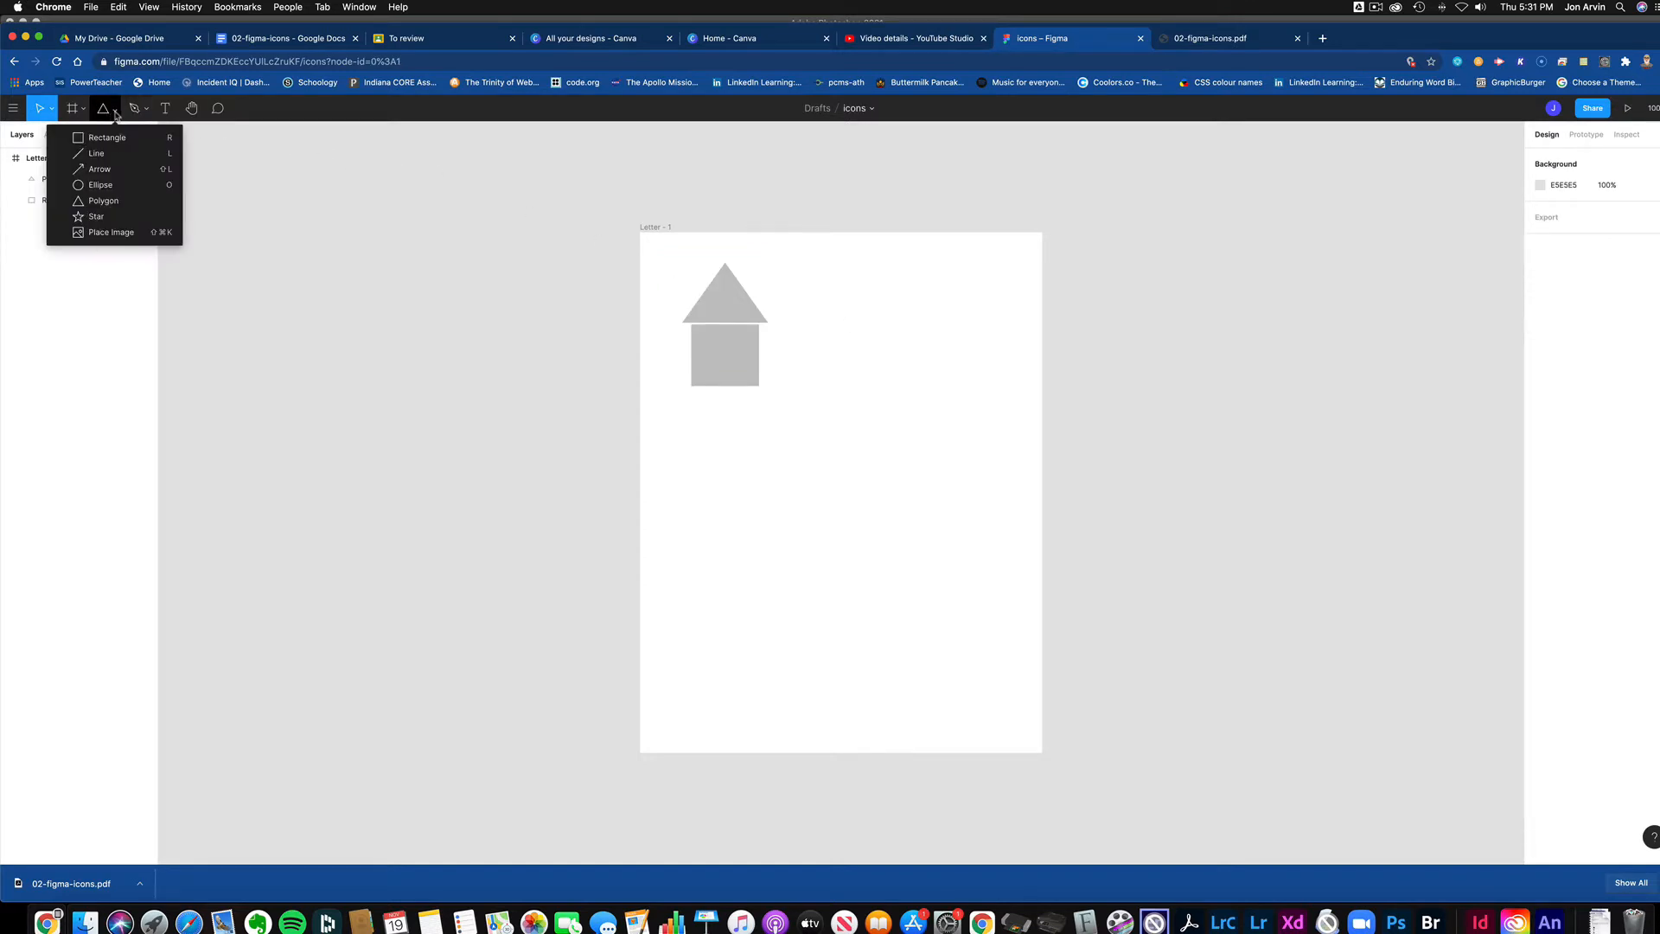
pyautogui.click(86, 140)
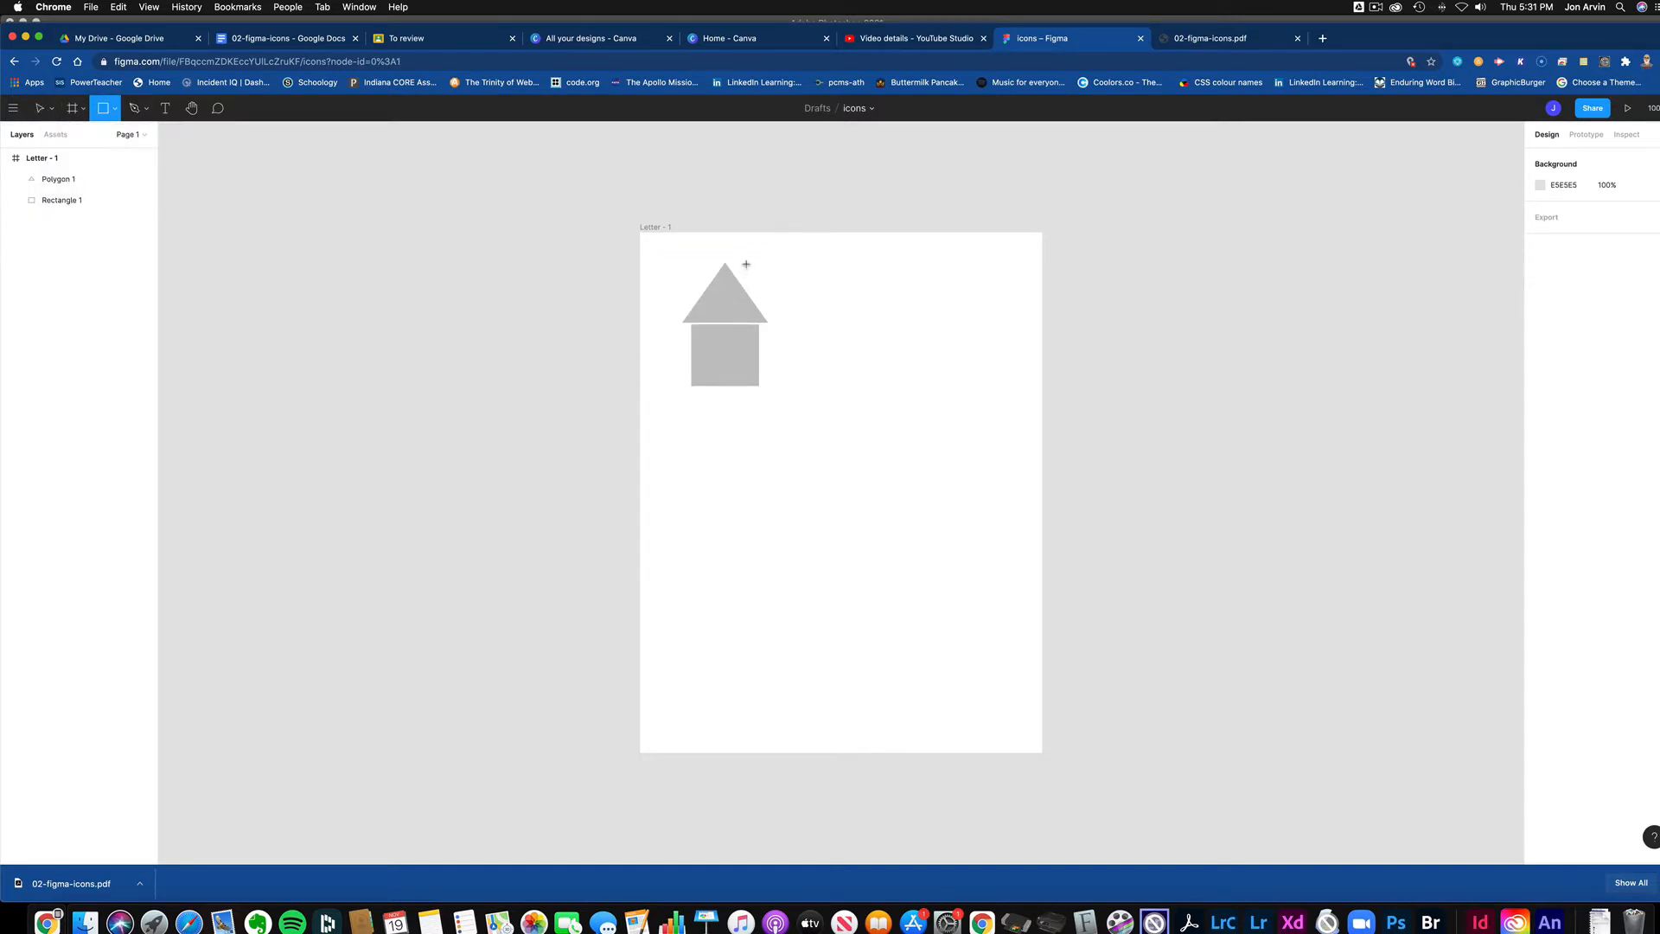
pyautogui.moveTo(745, 261)
pyautogui.mouseDown()
pyautogui.moveTo(758, 292)
pyautogui.moveTo(745, 286)
pyautogui.mouseUp()
pyautogui.click(764, 284)
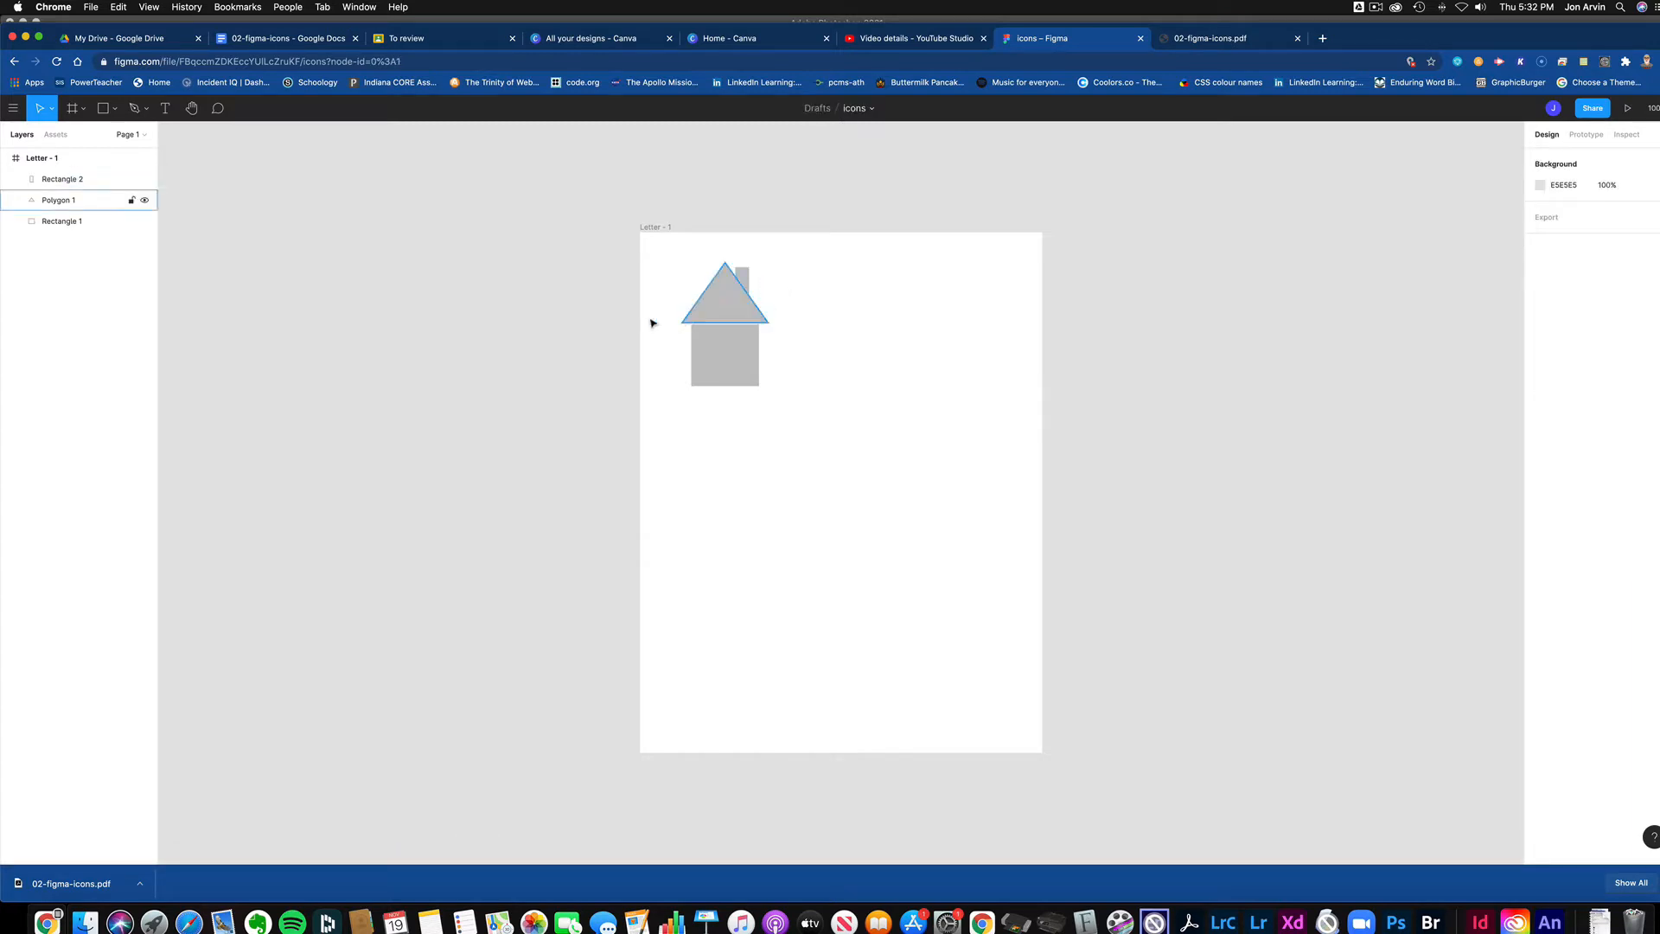
# - Set the fill of the house's body, roof and chimney to black (000000)
pyautogui.moveTo(666, 243); pyautogui.dragTo(833, 421)
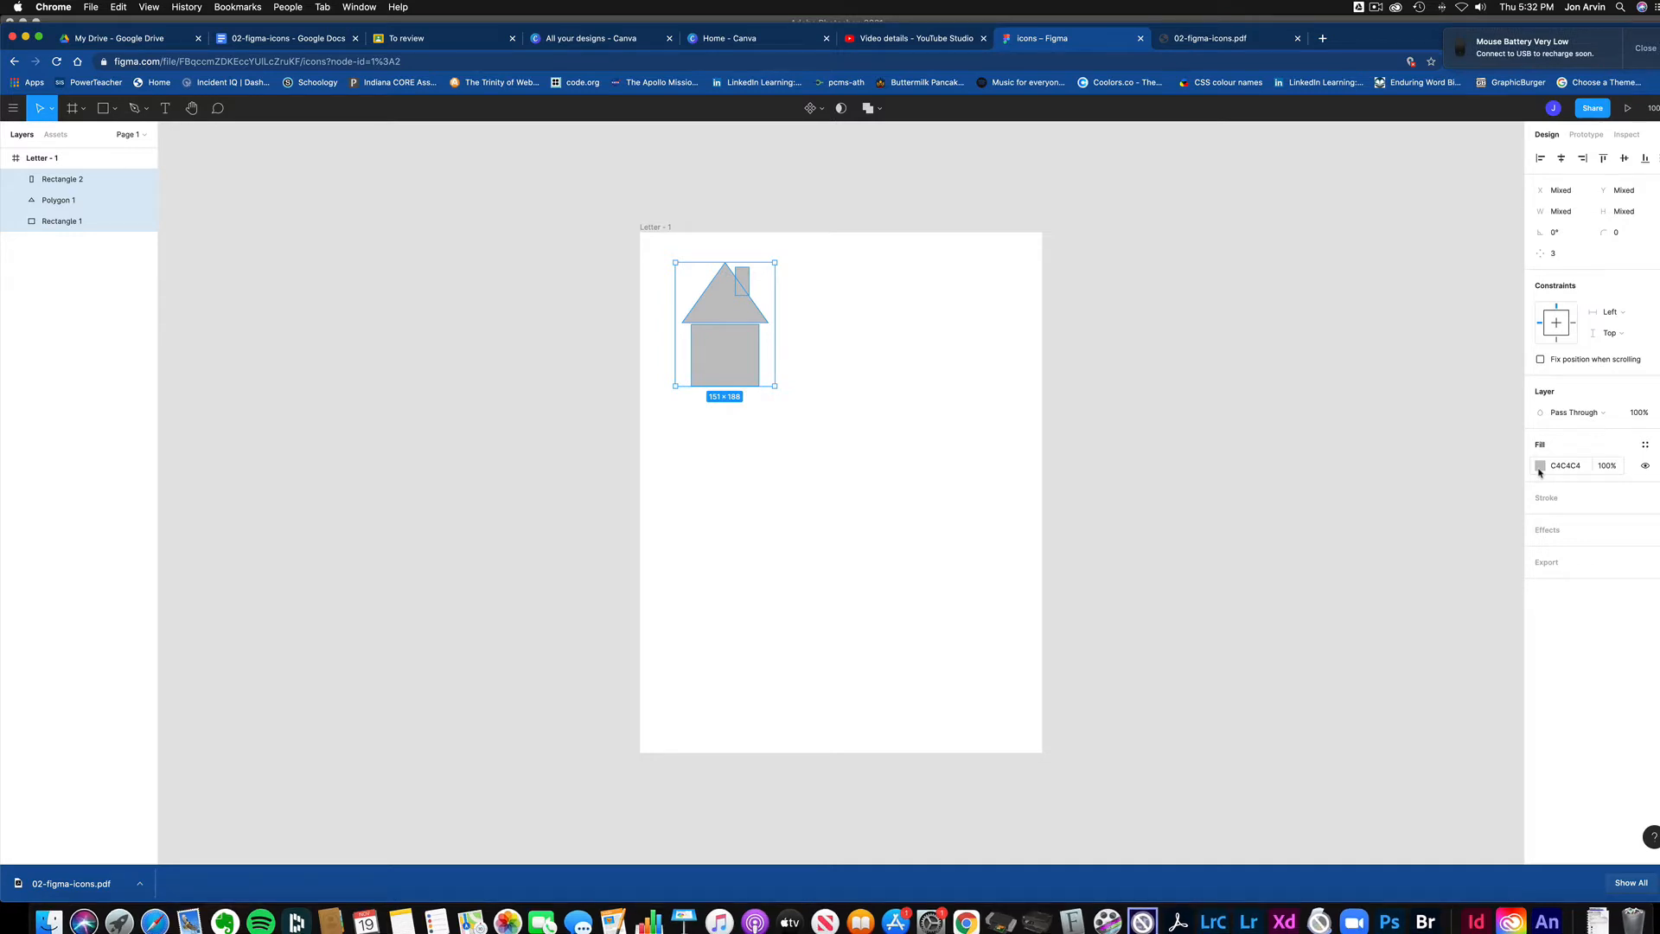
pyautogui.click(1540, 469)
pyautogui.moveTo(1456, 533); pyautogui.dragTo(1352, 657)
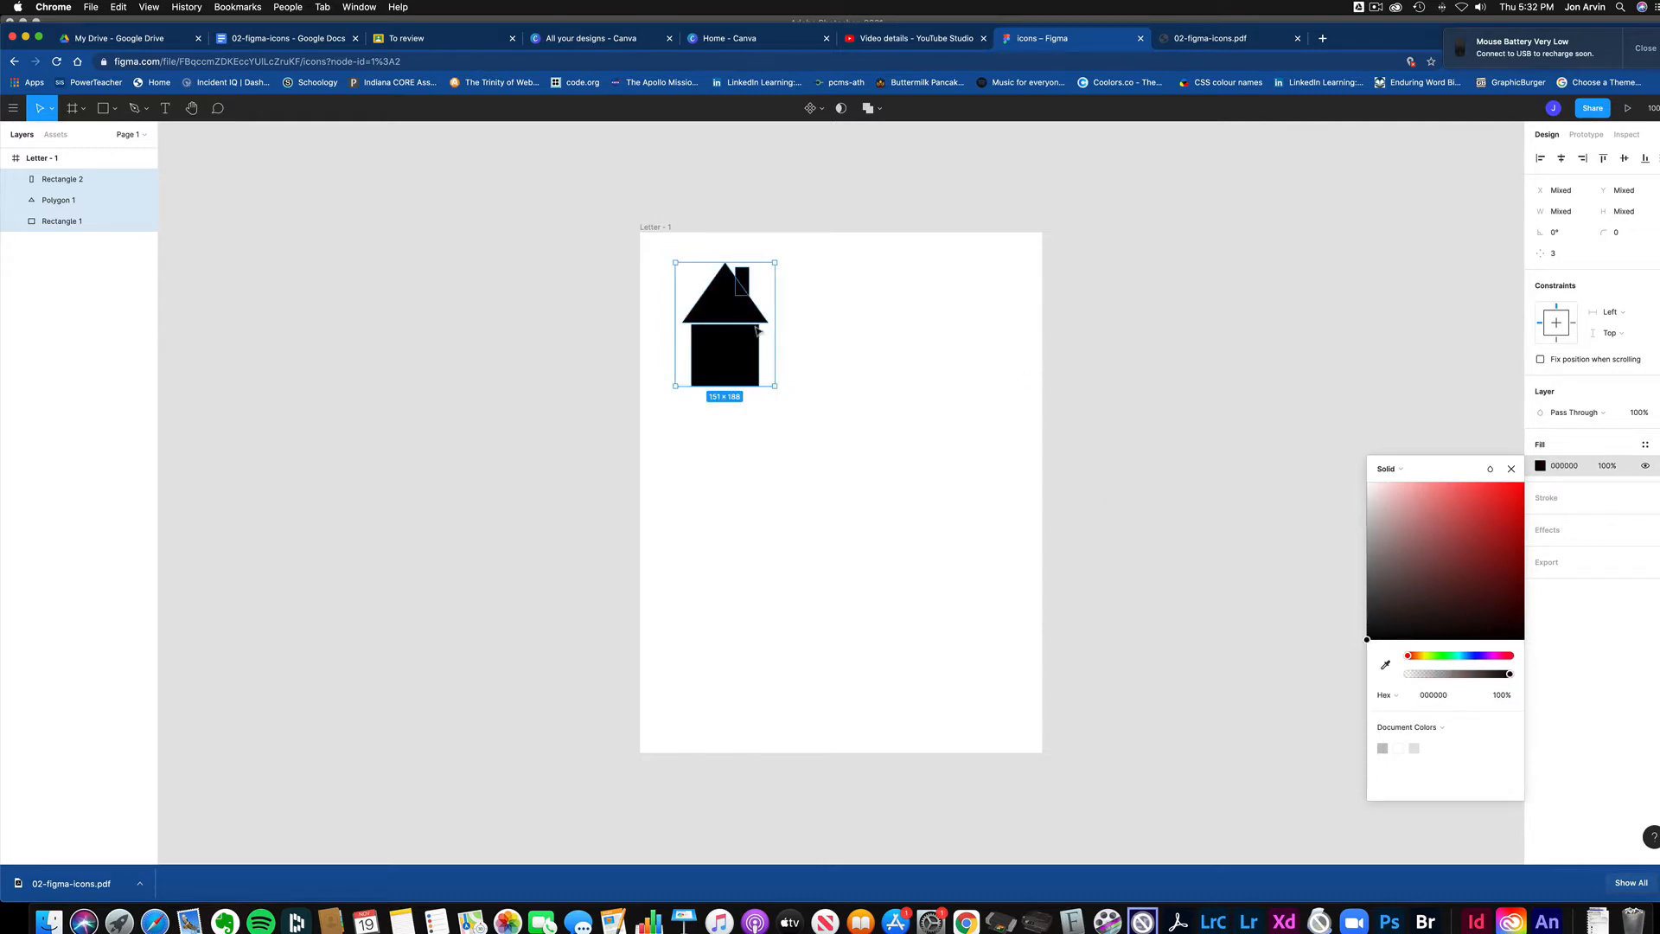
pyautogui.click(882, 342)
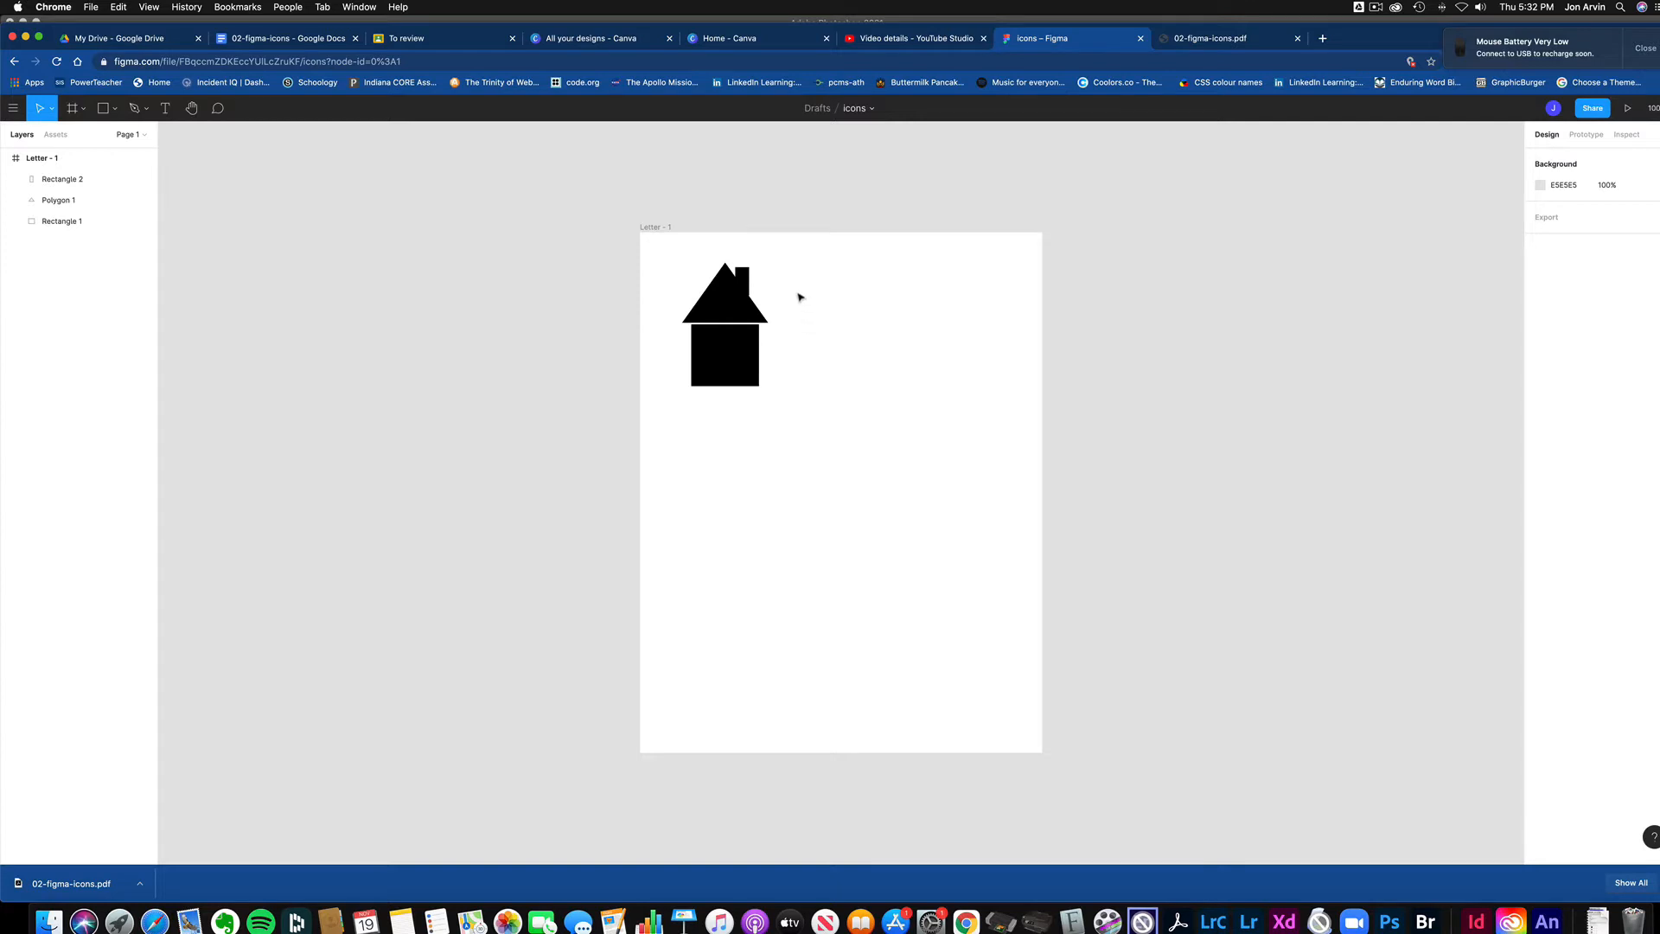
# - Group the house's body, roof and chimney
pyautogui.moveTo(668, 251); pyautogui.dragTo(796, 429)
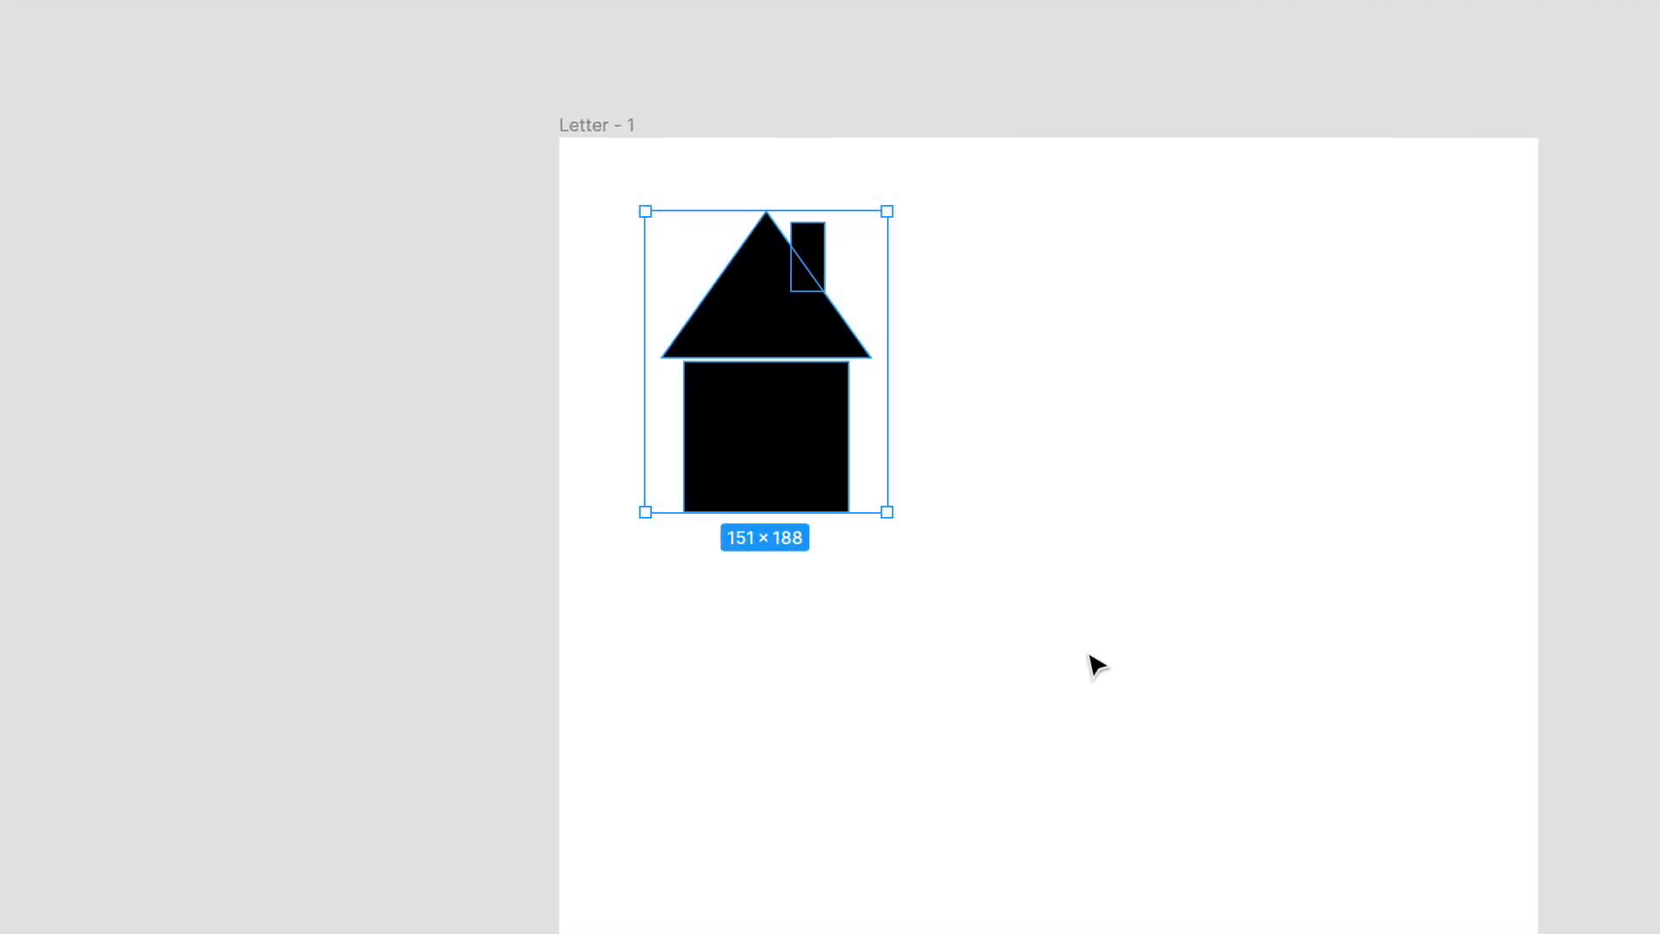
pyautogui.rightClick(754, 428)
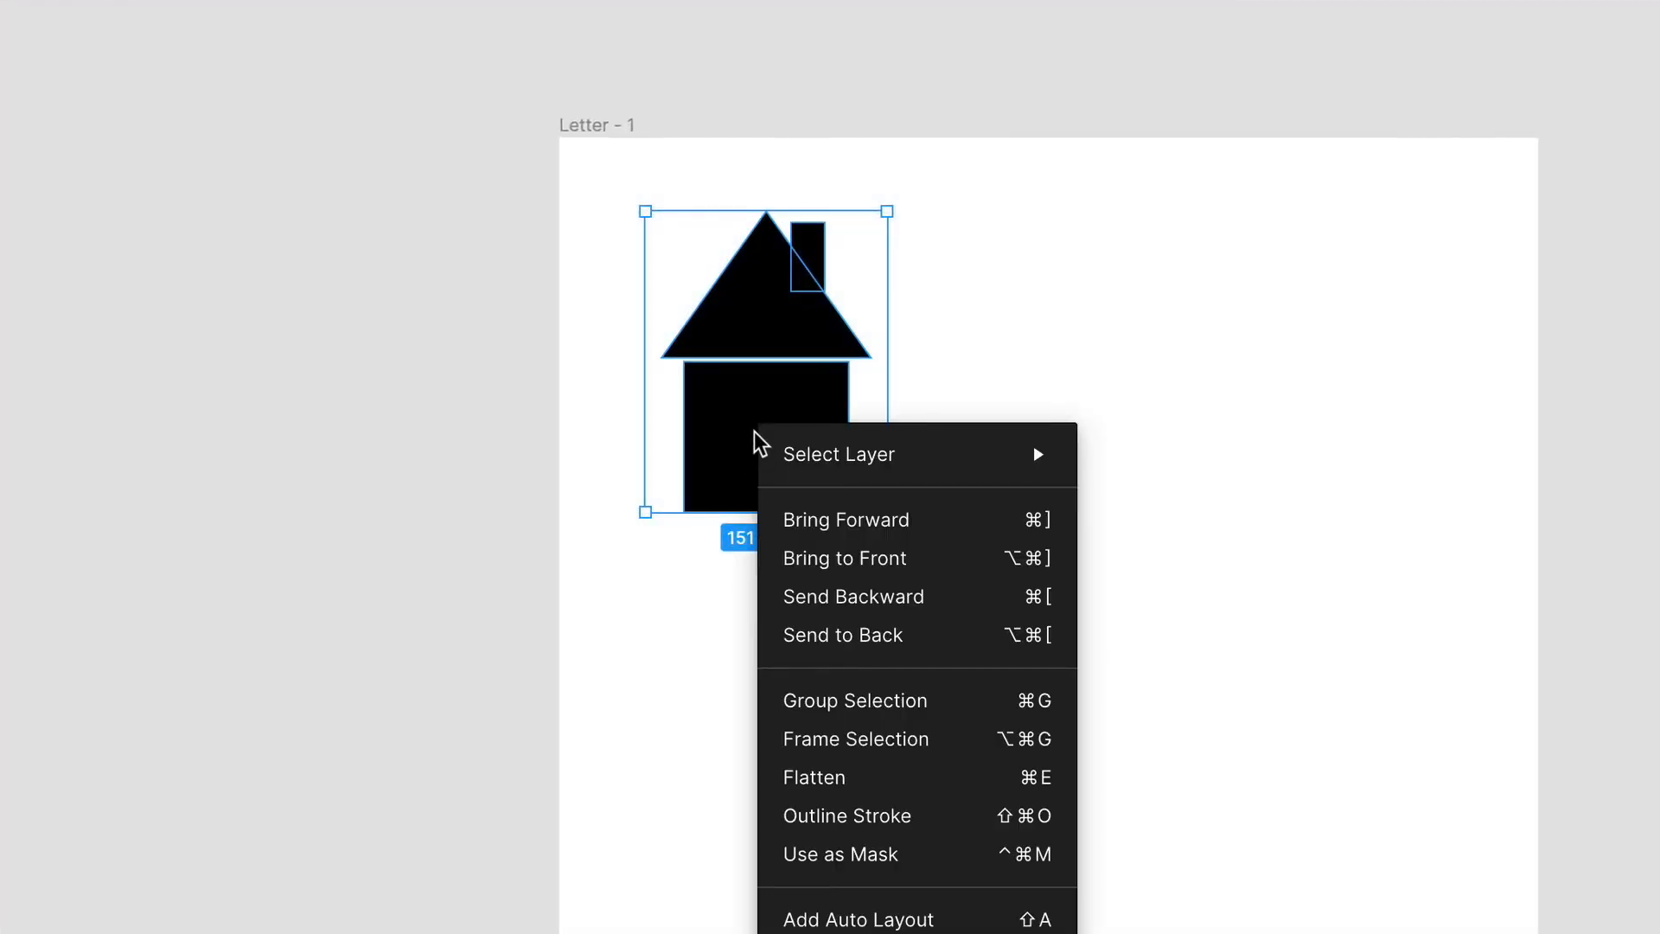
pyautogui.click(901, 715)
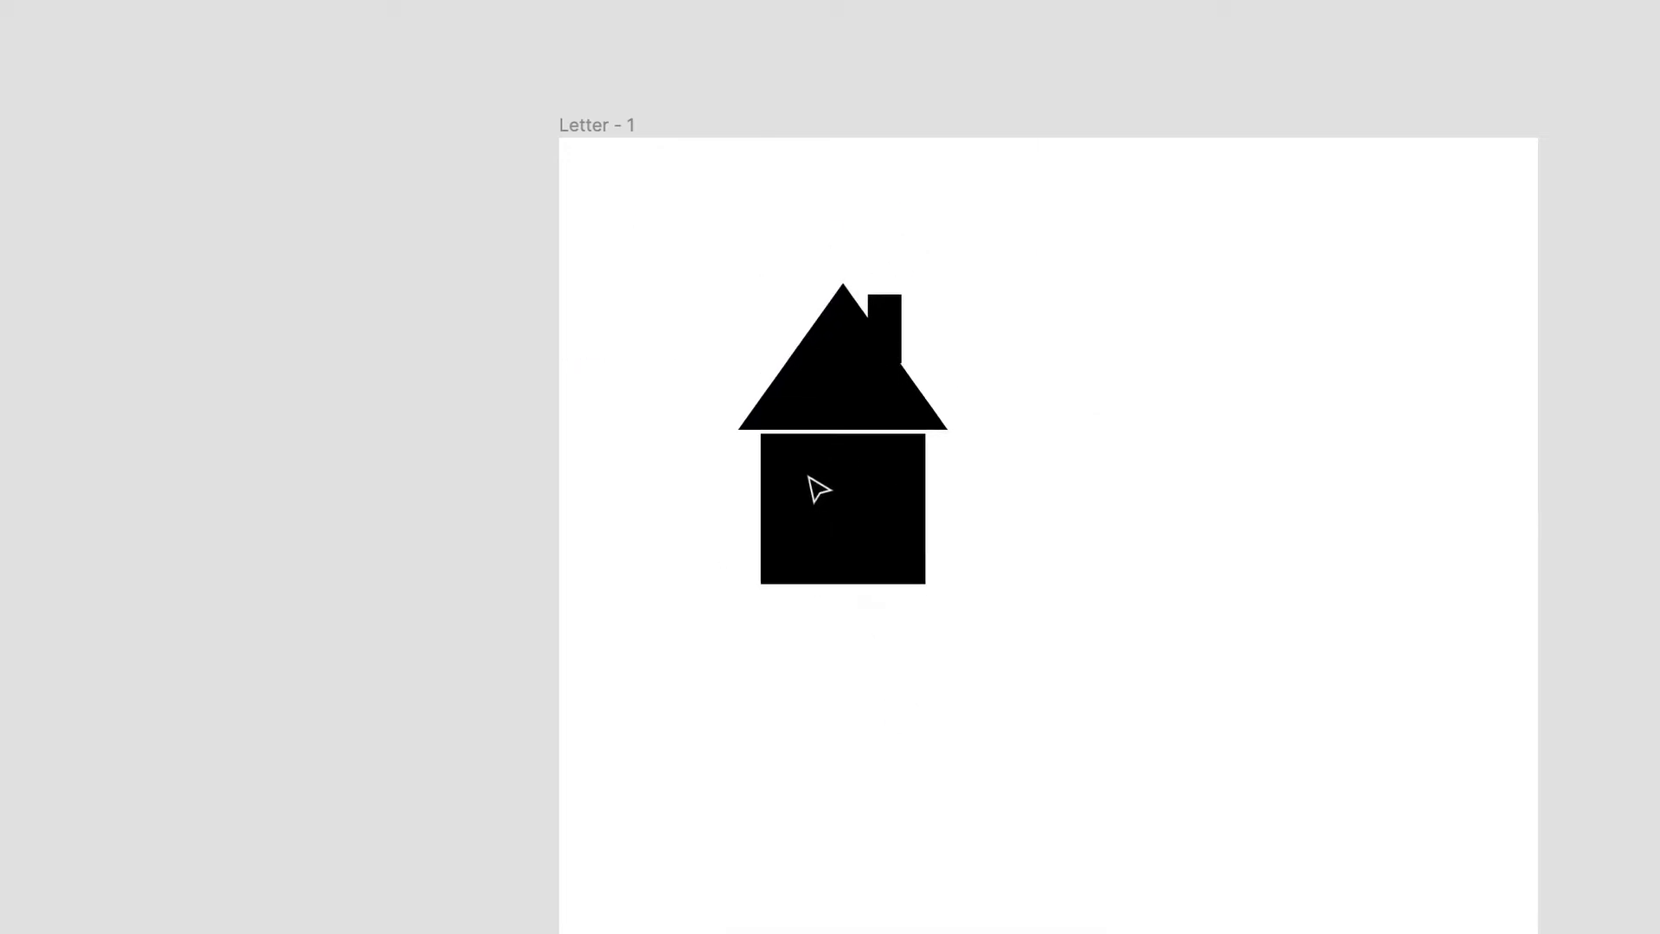
# - Scale the house group down to about 111 × 138 and move it closer to the frame's upper-left corner
pyautogui.hotkey('ctrl', 'a')
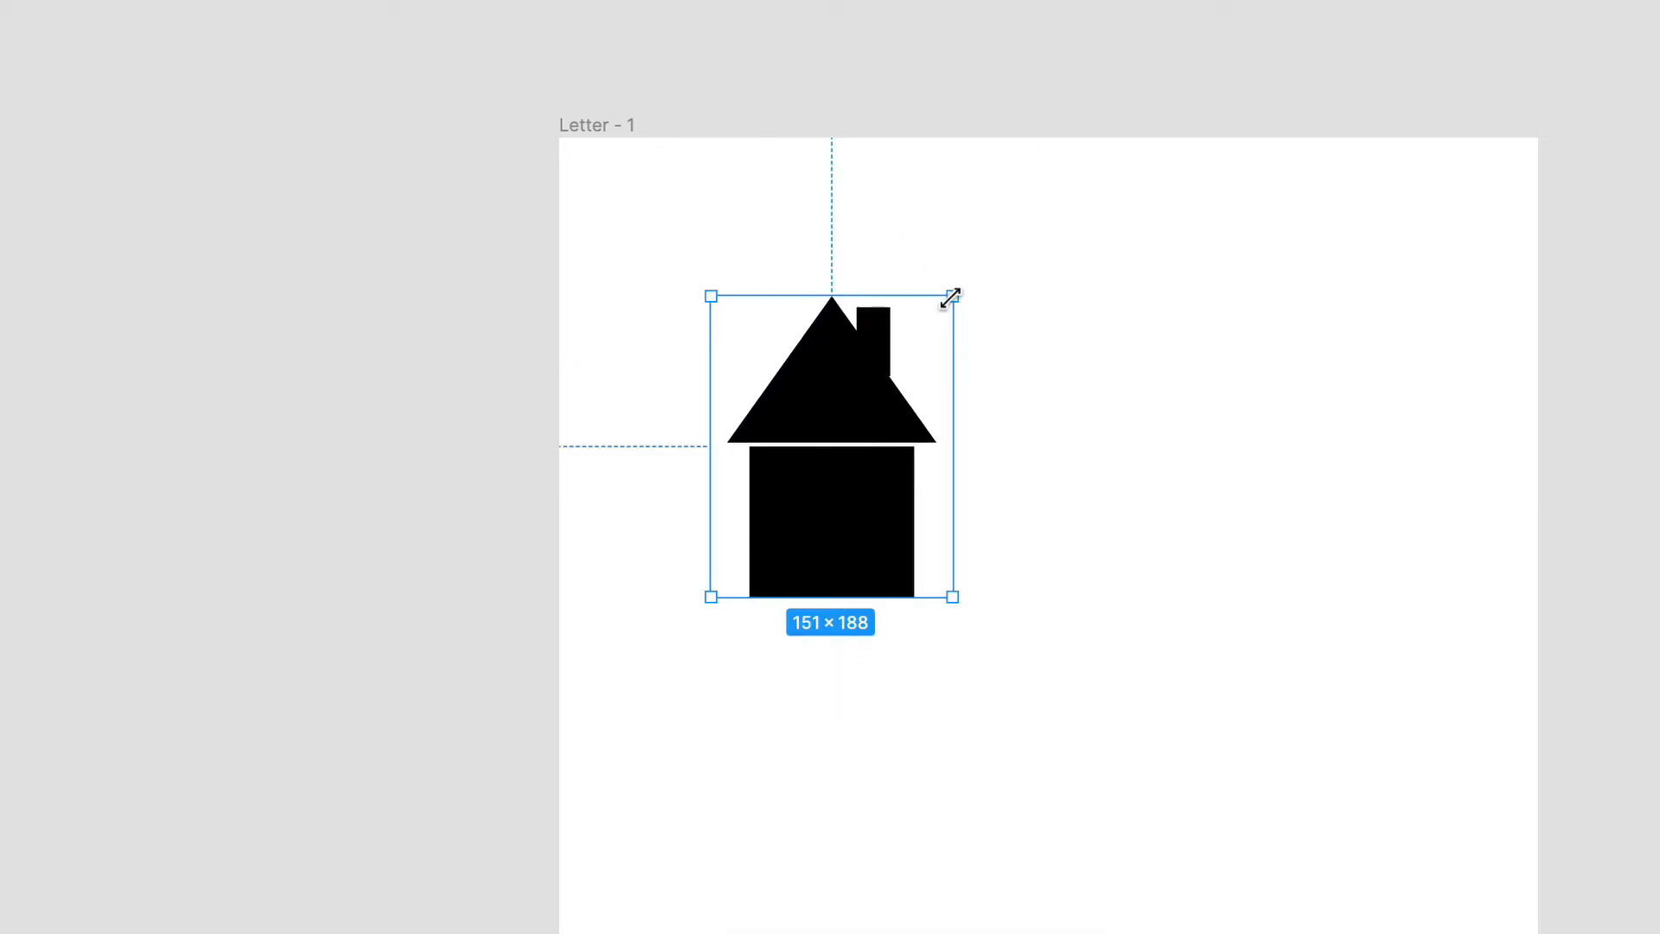
pyautogui.moveTo(952, 297); pyautogui.dragTo(890, 395)
pyautogui.moveTo(804, 568); pyautogui.dragTo(691, 393)
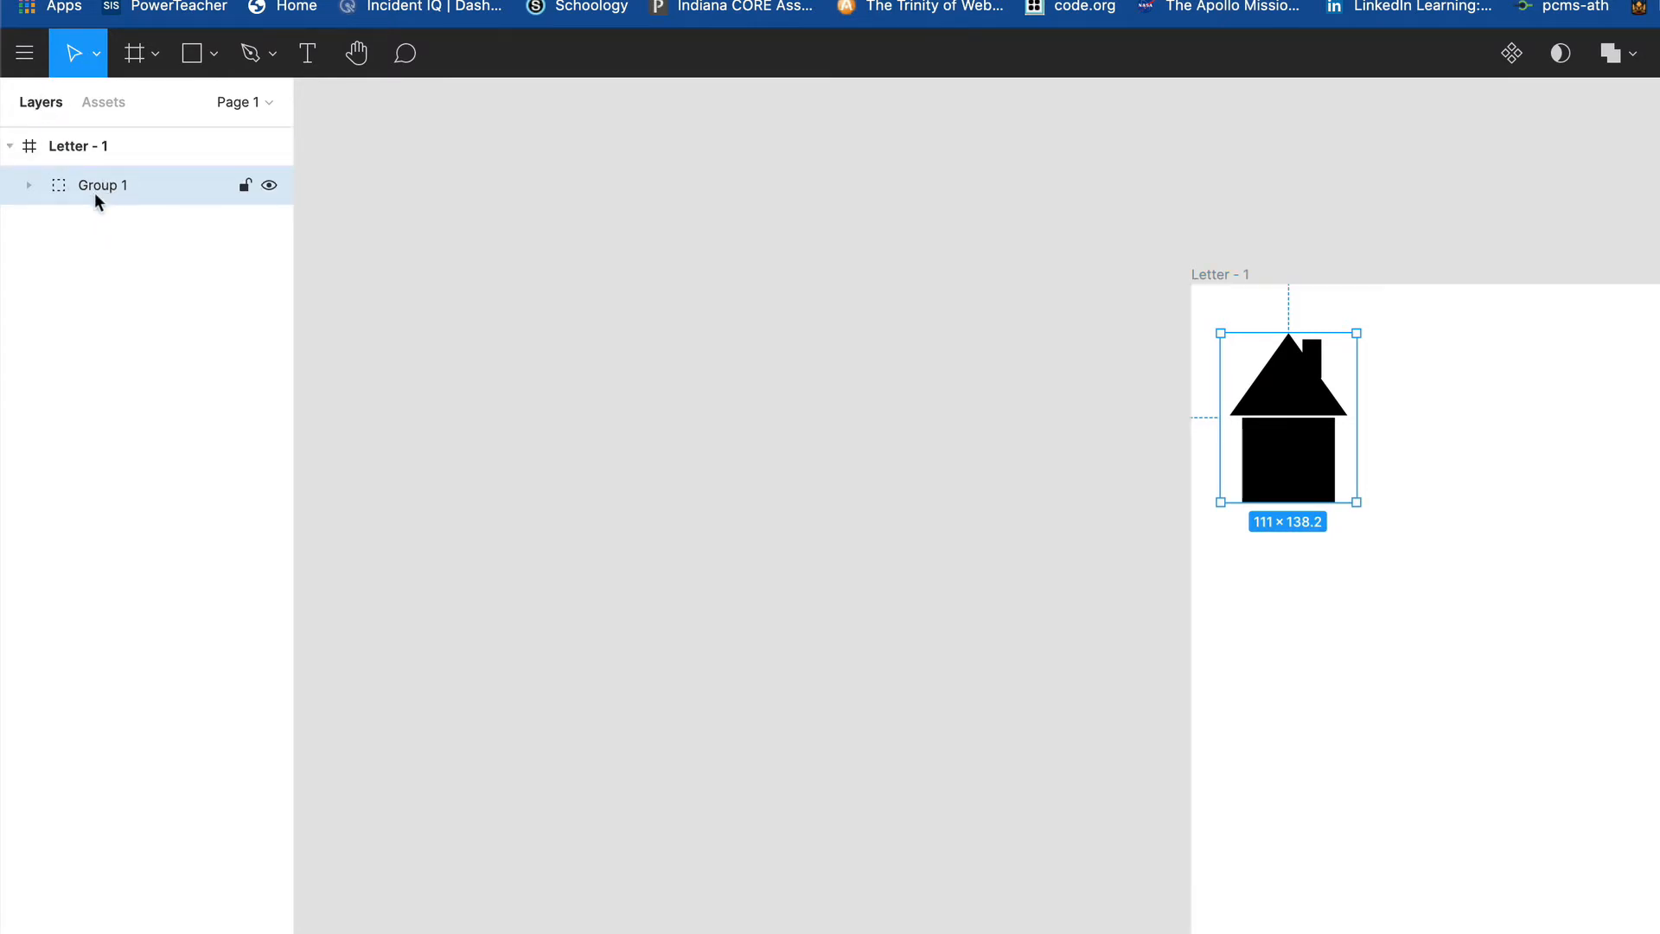
# - Rename the house group as home
pyautogui.rightClick(103, 187)
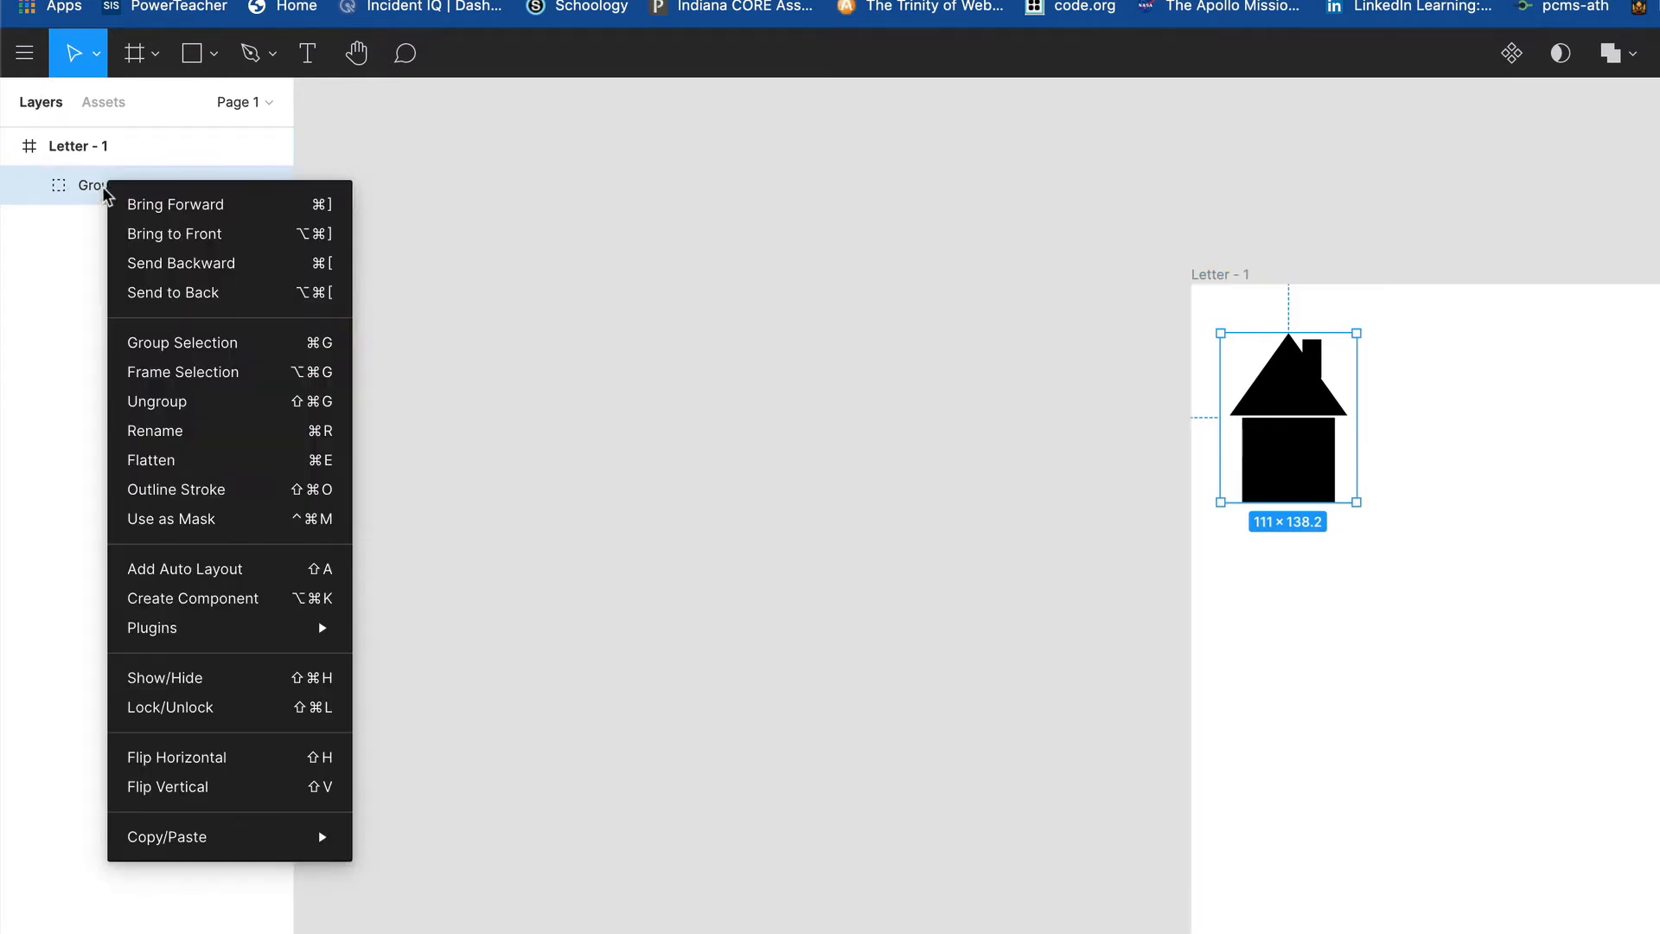
pyautogui.click(201, 434)
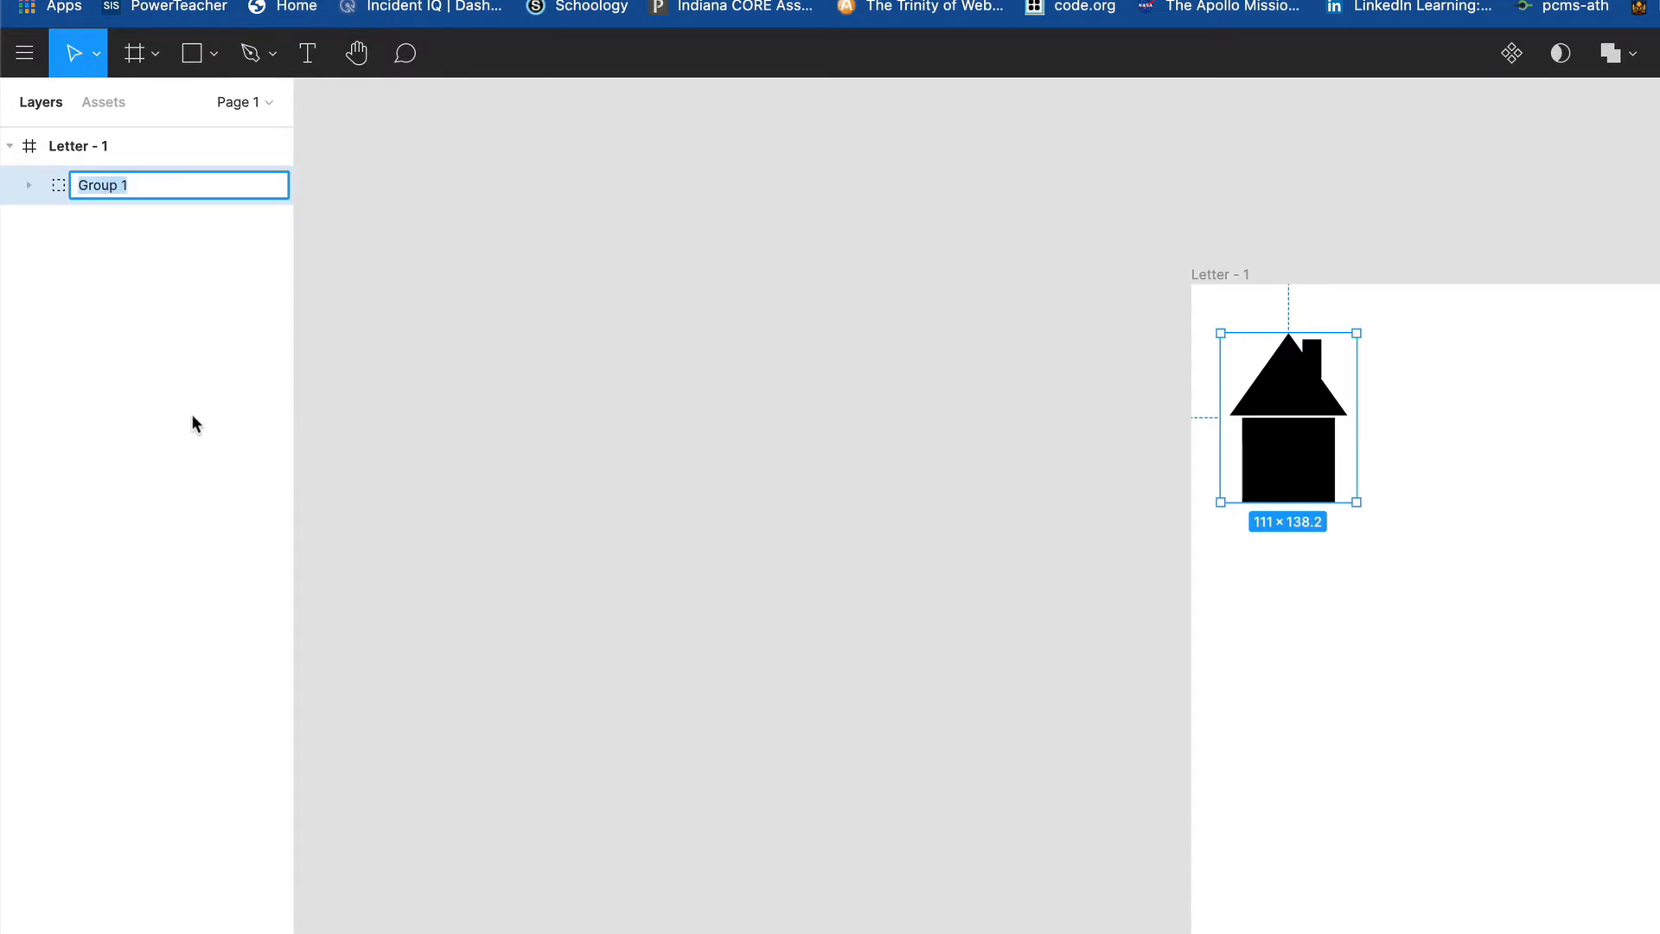
pyautogui.write('home')
pyautogui.press('Return')
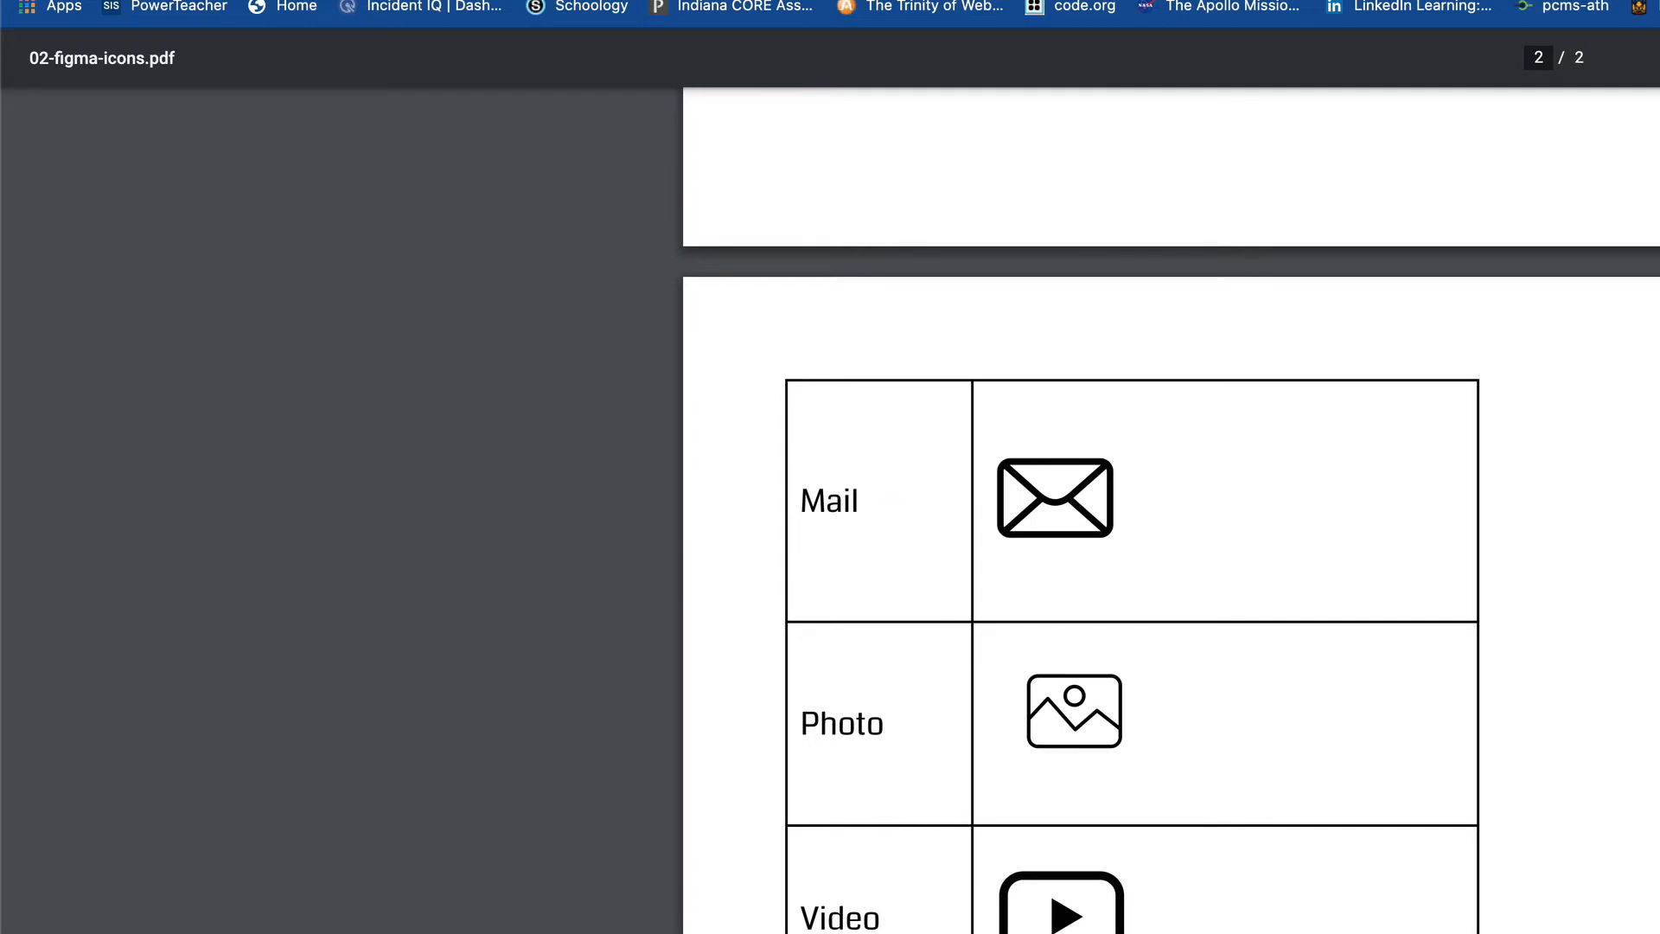
# - Check the arrow example in 02-figma-icons.pdf and draw a rectangle about 108 × 25 right of the house as the arrow's shaft
pyautogui.scroll(15, 1171, 510)
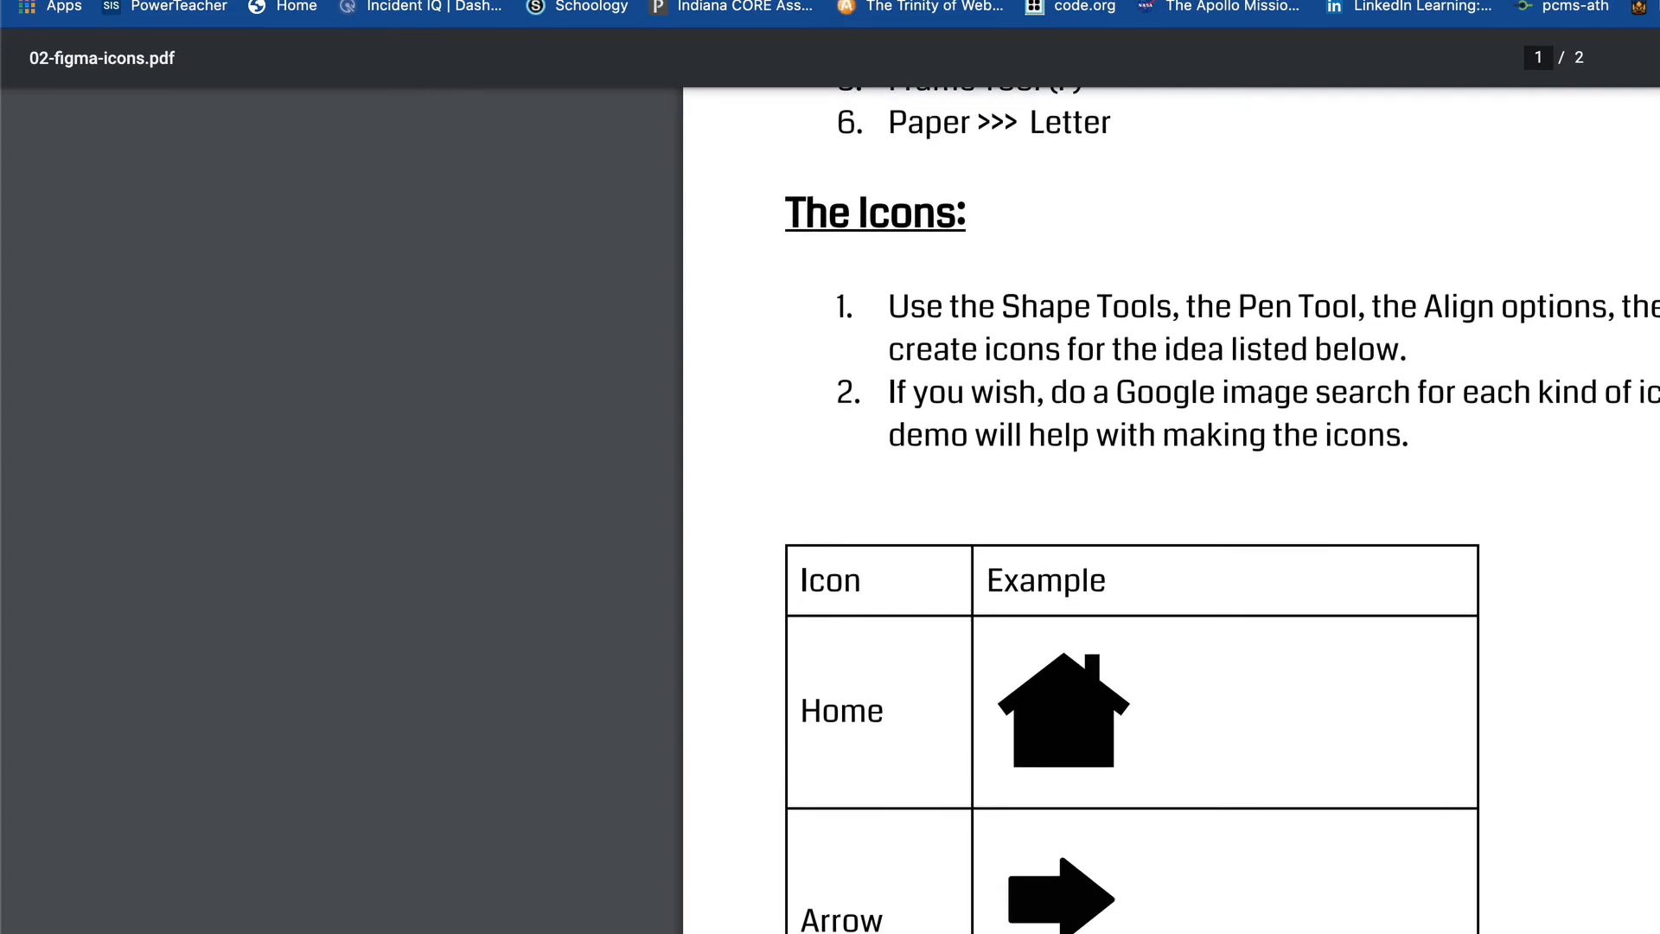
pyautogui.hotkey('ctrl', 'Tab')
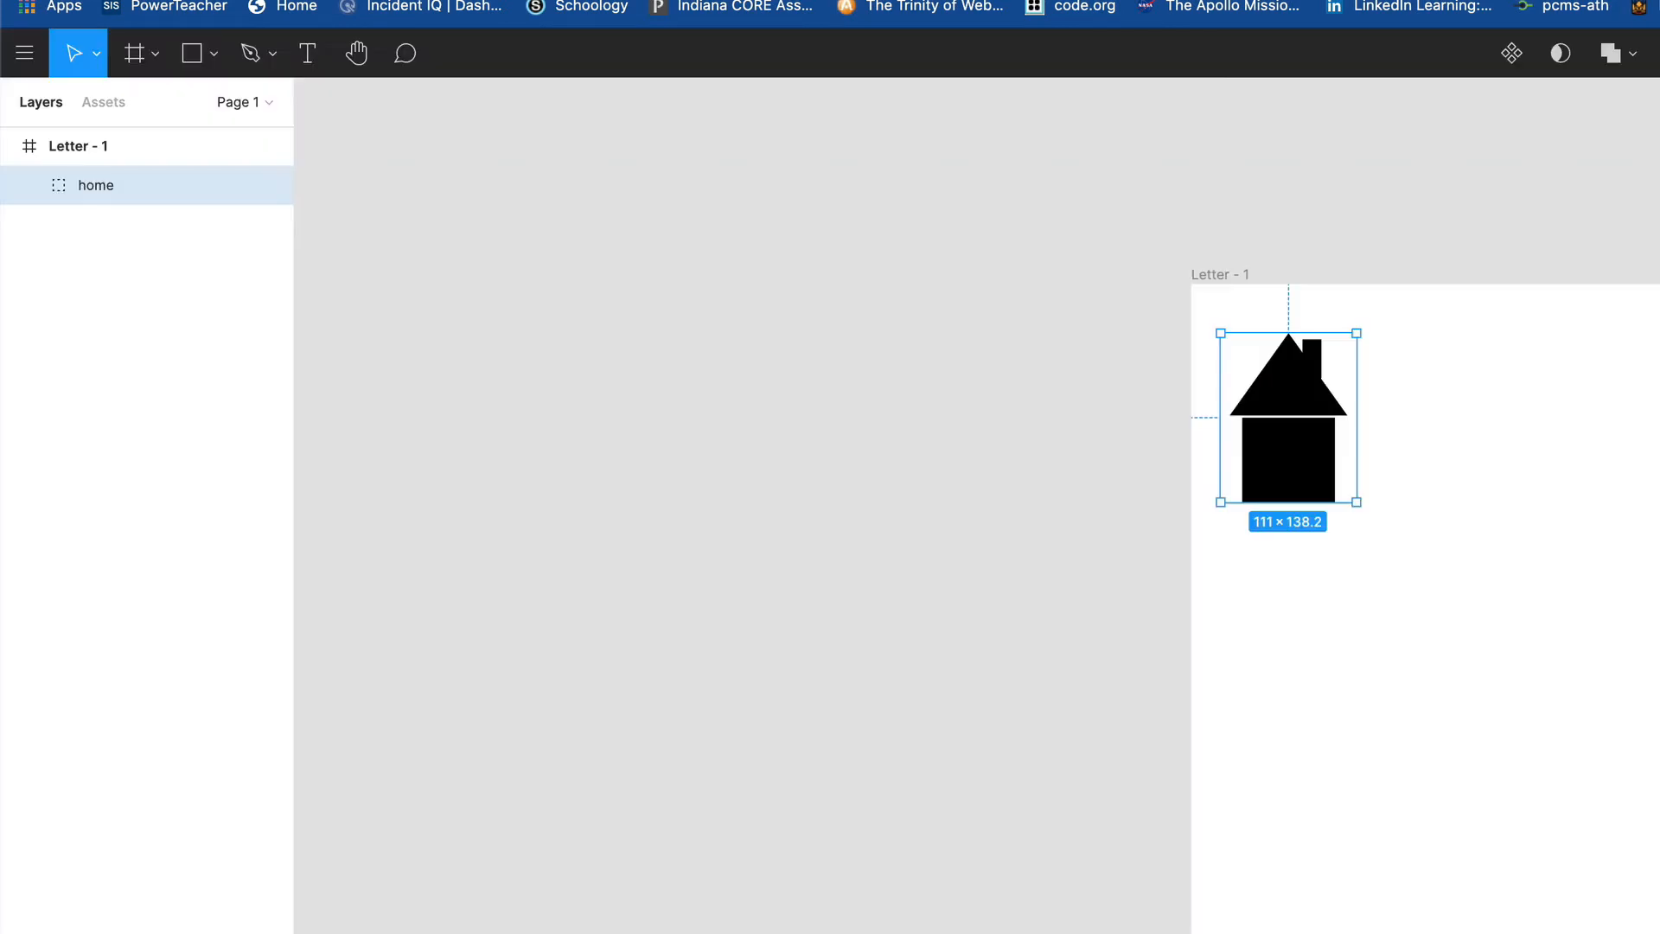
pyautogui.click(212, 61)
pyautogui.click(197, 109)
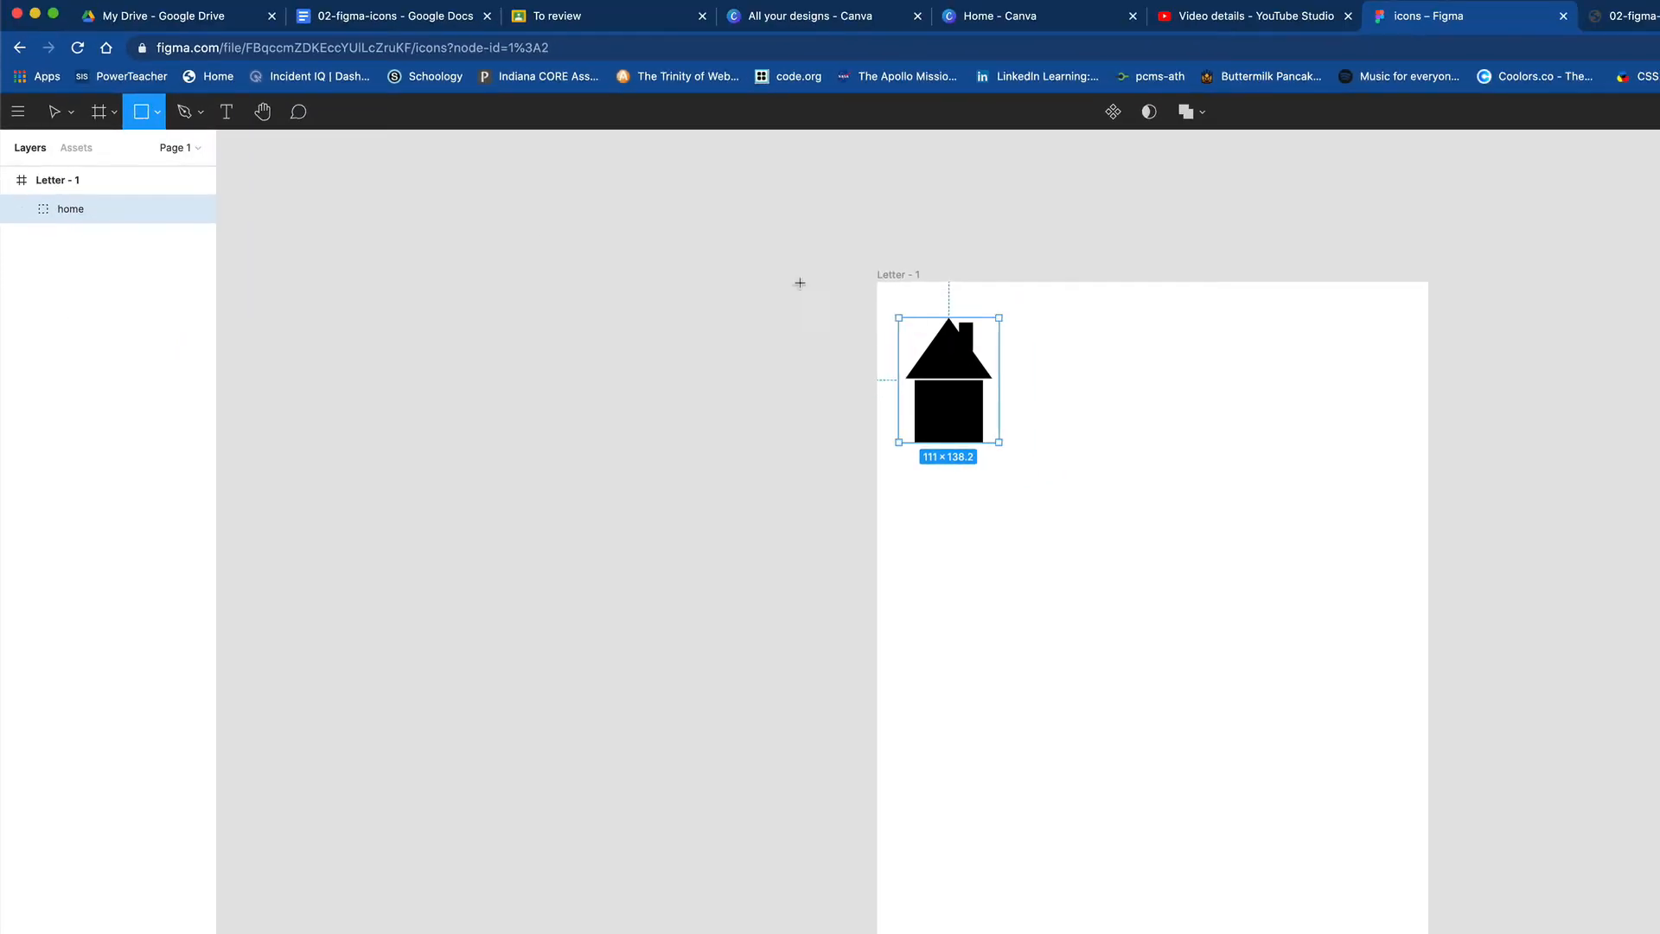
pyautogui.moveTo(1456, 416); pyautogui.dragTo(1518, 437)
pyautogui.moveTo(1118, 393); pyautogui.dragTo(1169, 399)
# - Draw a triangle about 110 × 75 with the Polygon tool, pointing right, and place it on the shaft's right end as the arrowhead
pyautogui.click(157, 113)
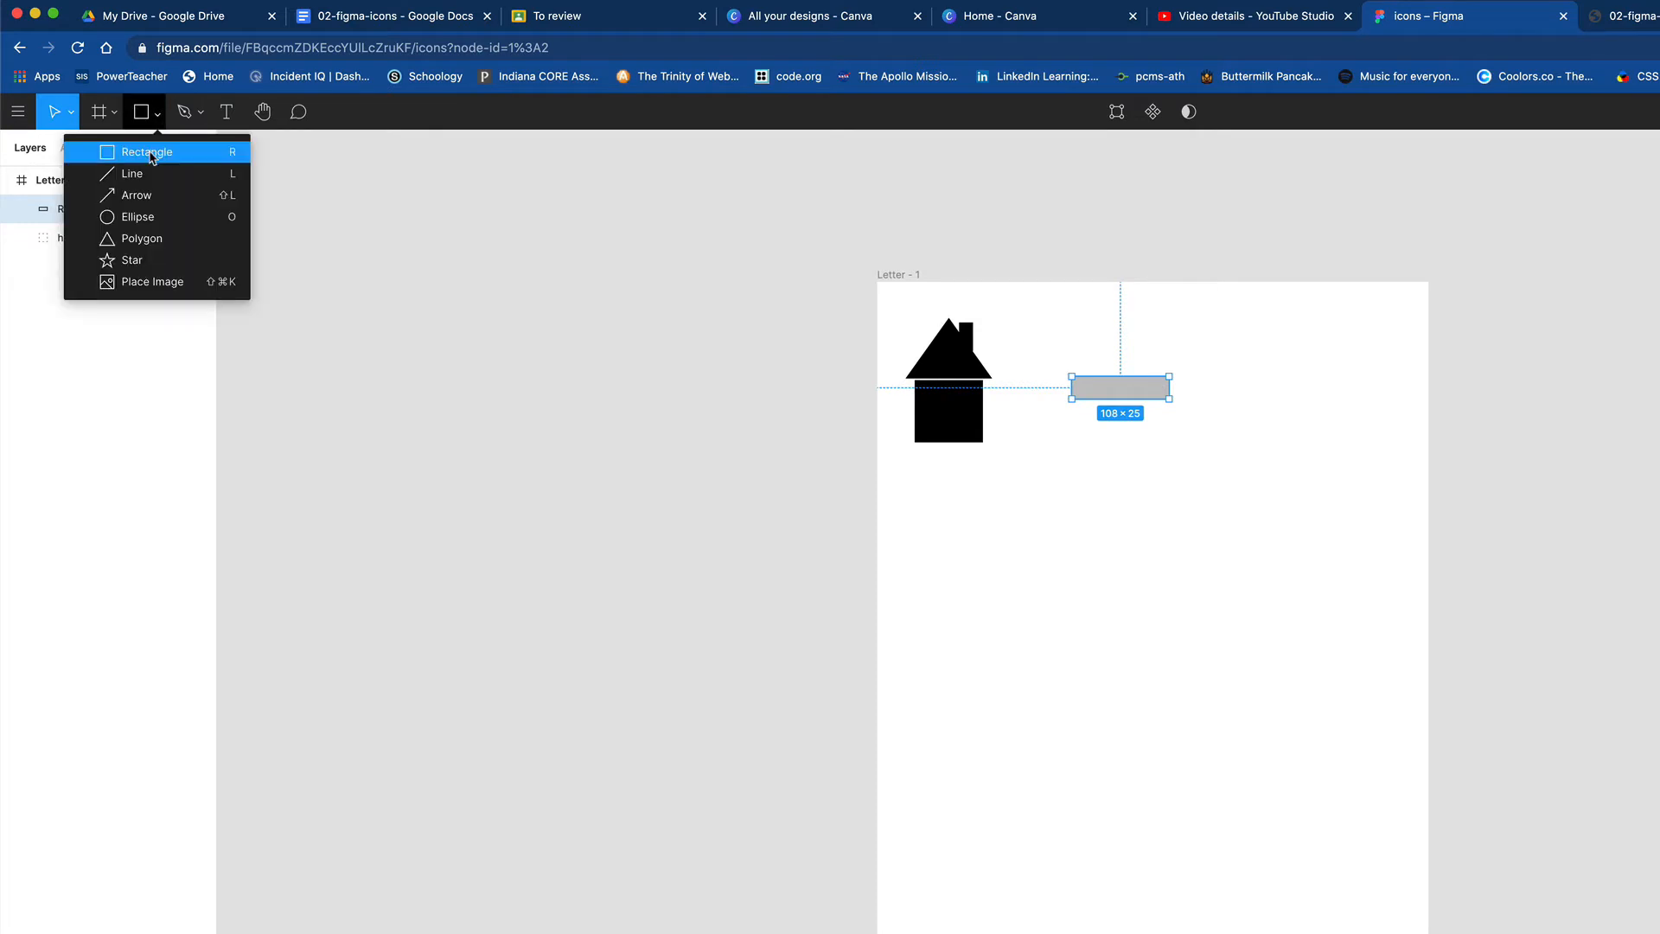
pyautogui.click(143, 240)
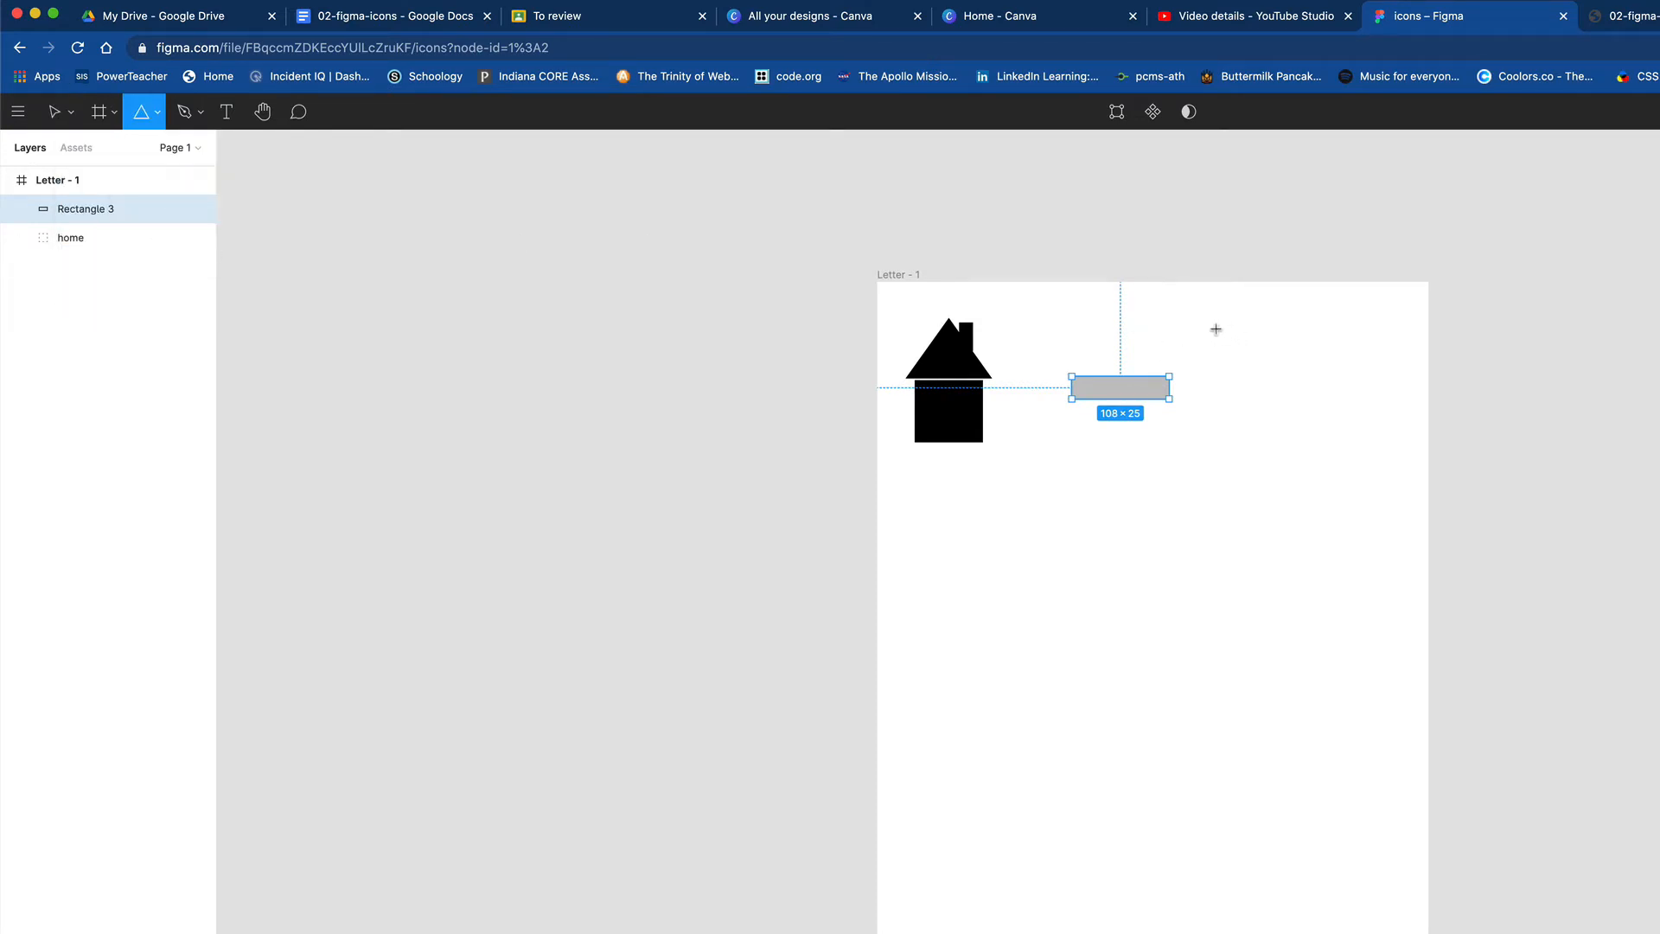
pyautogui.moveTo(1216, 331)
pyautogui.mouseDown()
pyautogui.moveTo(1317, 413)
pyautogui.moveTo(1315, 399)
pyautogui.moveTo(1224, 428)
pyautogui.mouseUp()
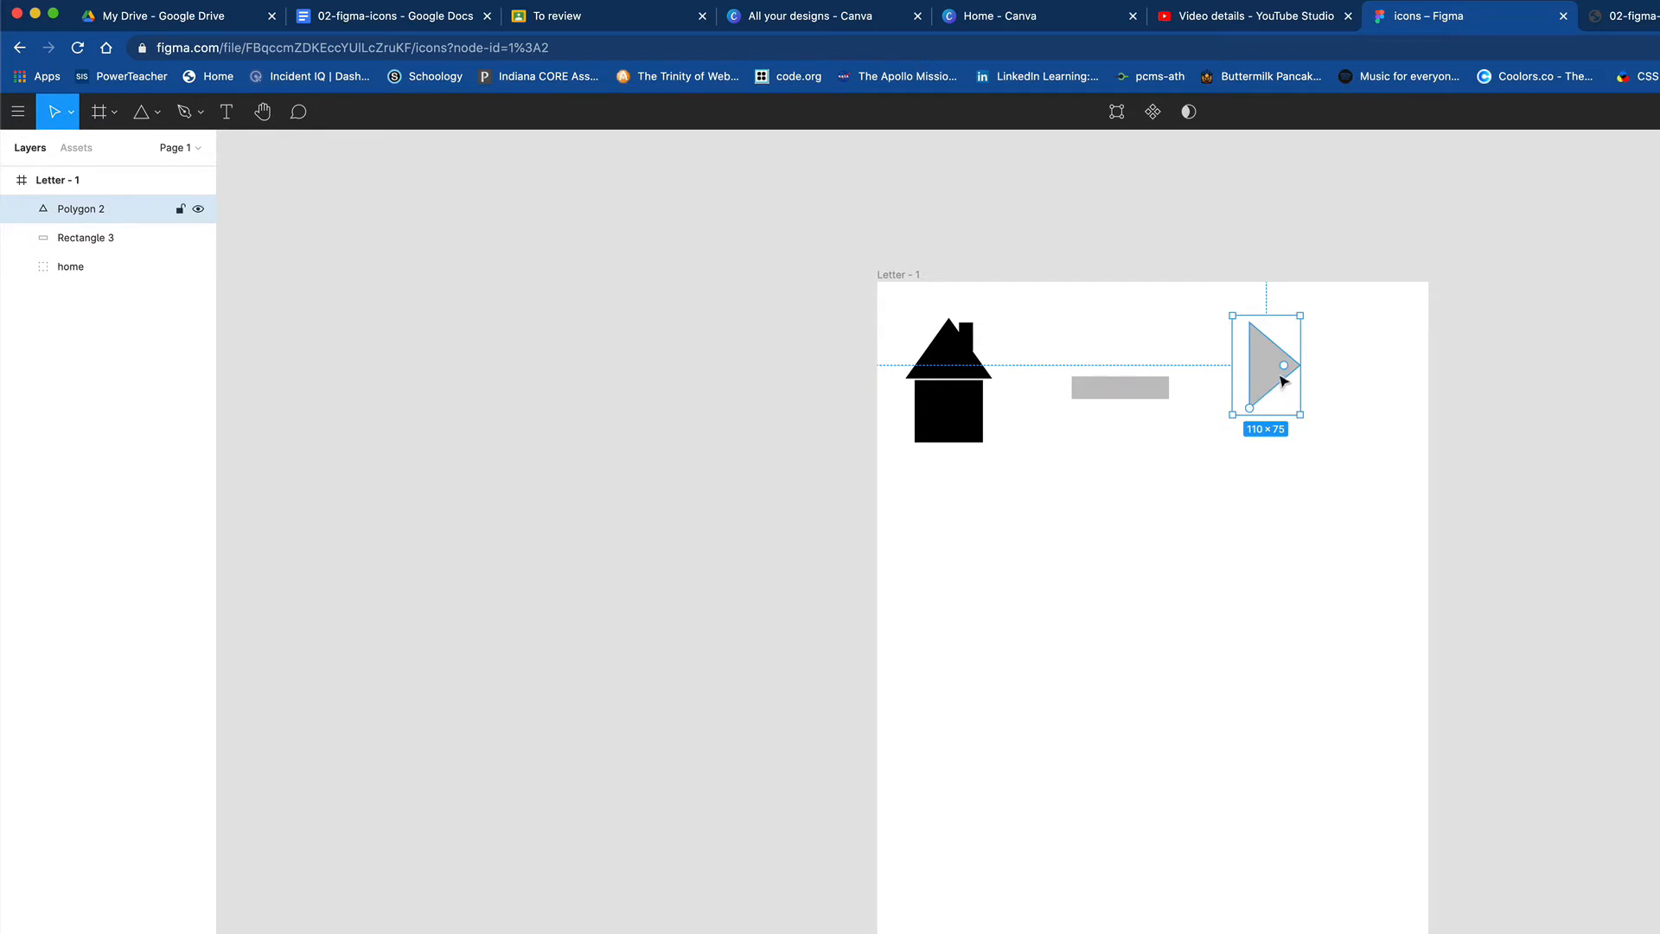
pyautogui.moveTo(1283, 381); pyautogui.dragTo(1189, 403)
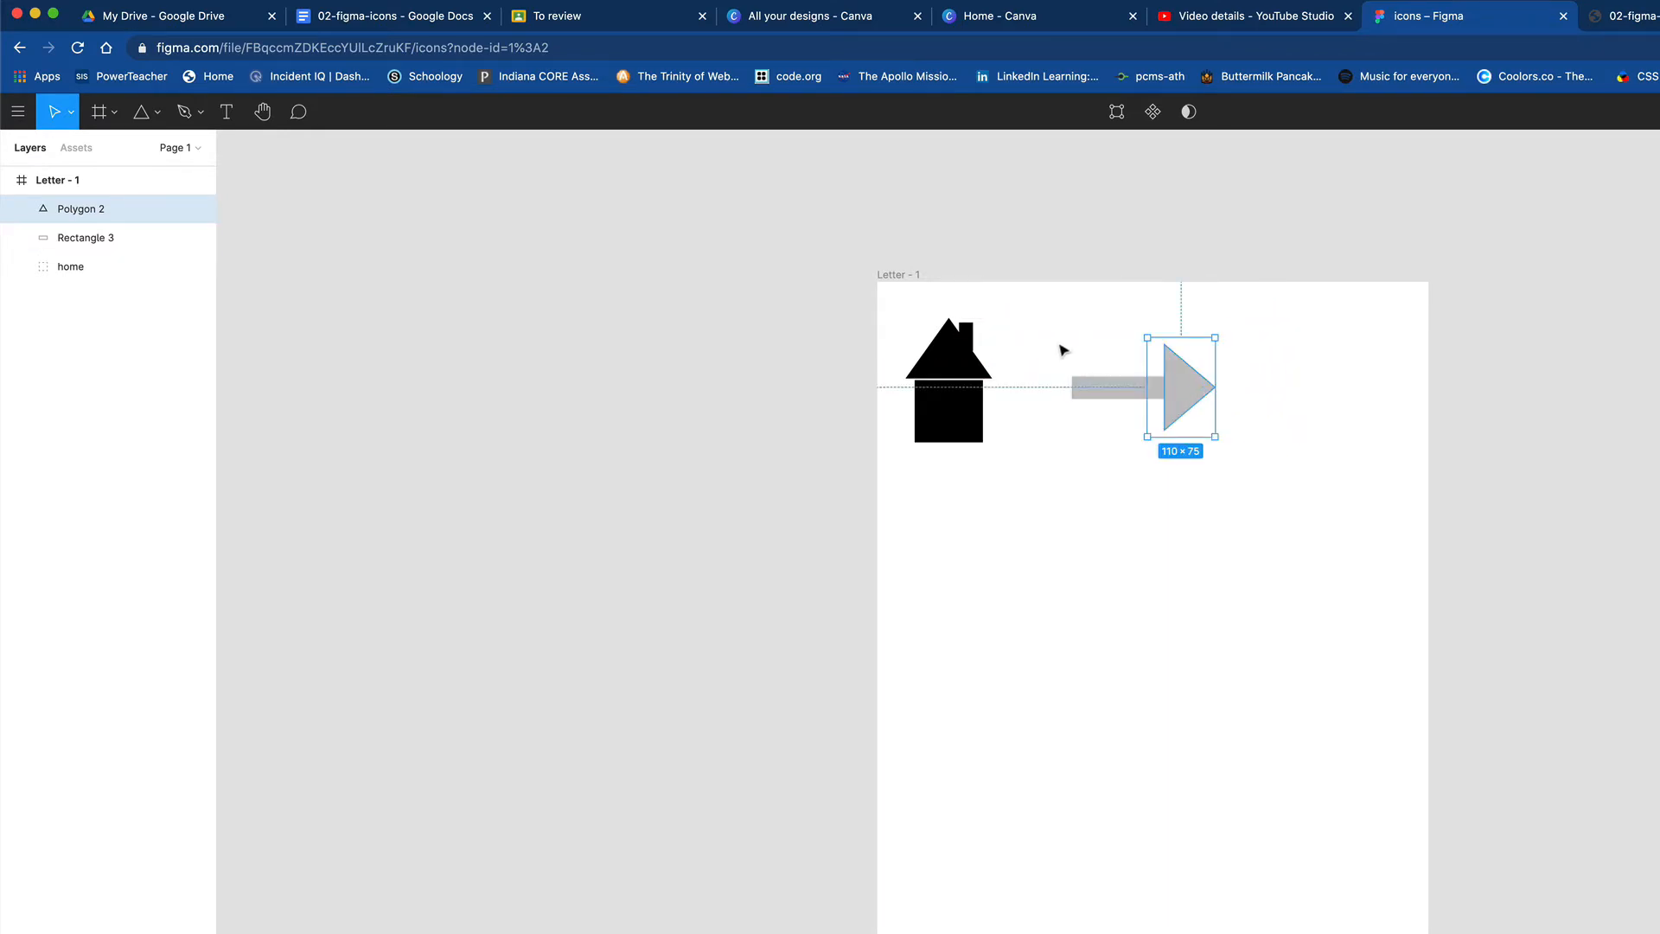
# - Align the shaft and arrowhead on their vertical centers and shift the arrowhead slightly left to overlap the shaft more
pyautogui.moveTo(1055, 341); pyautogui.dragTo(1258, 431)
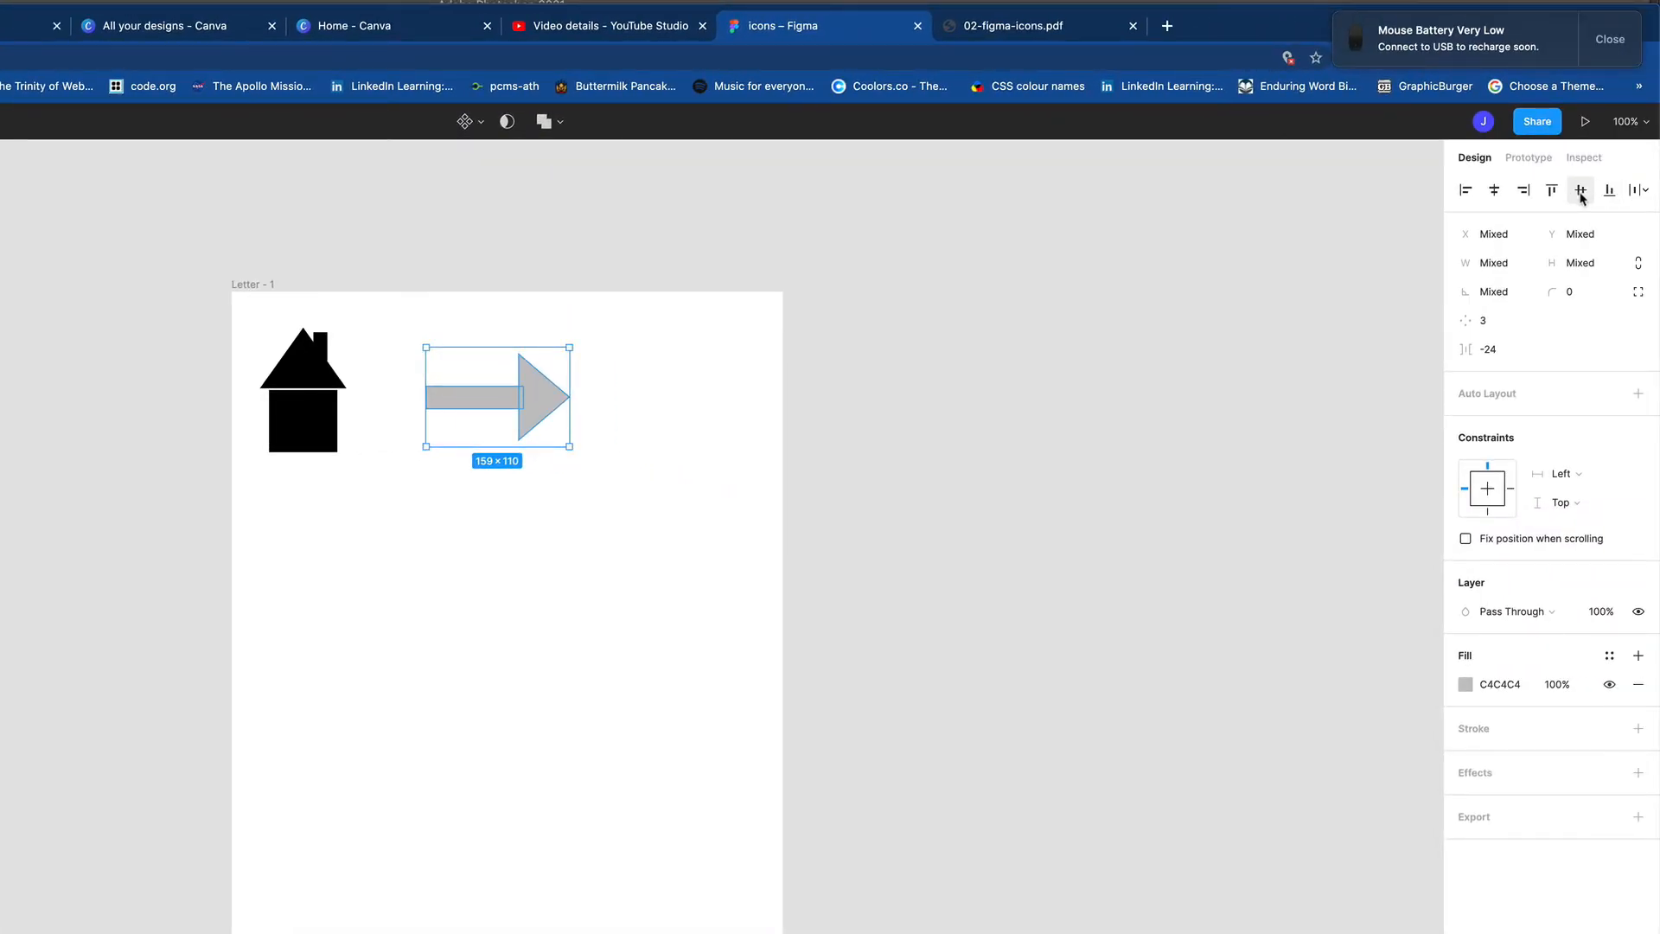
pyautogui.click(1582, 192)
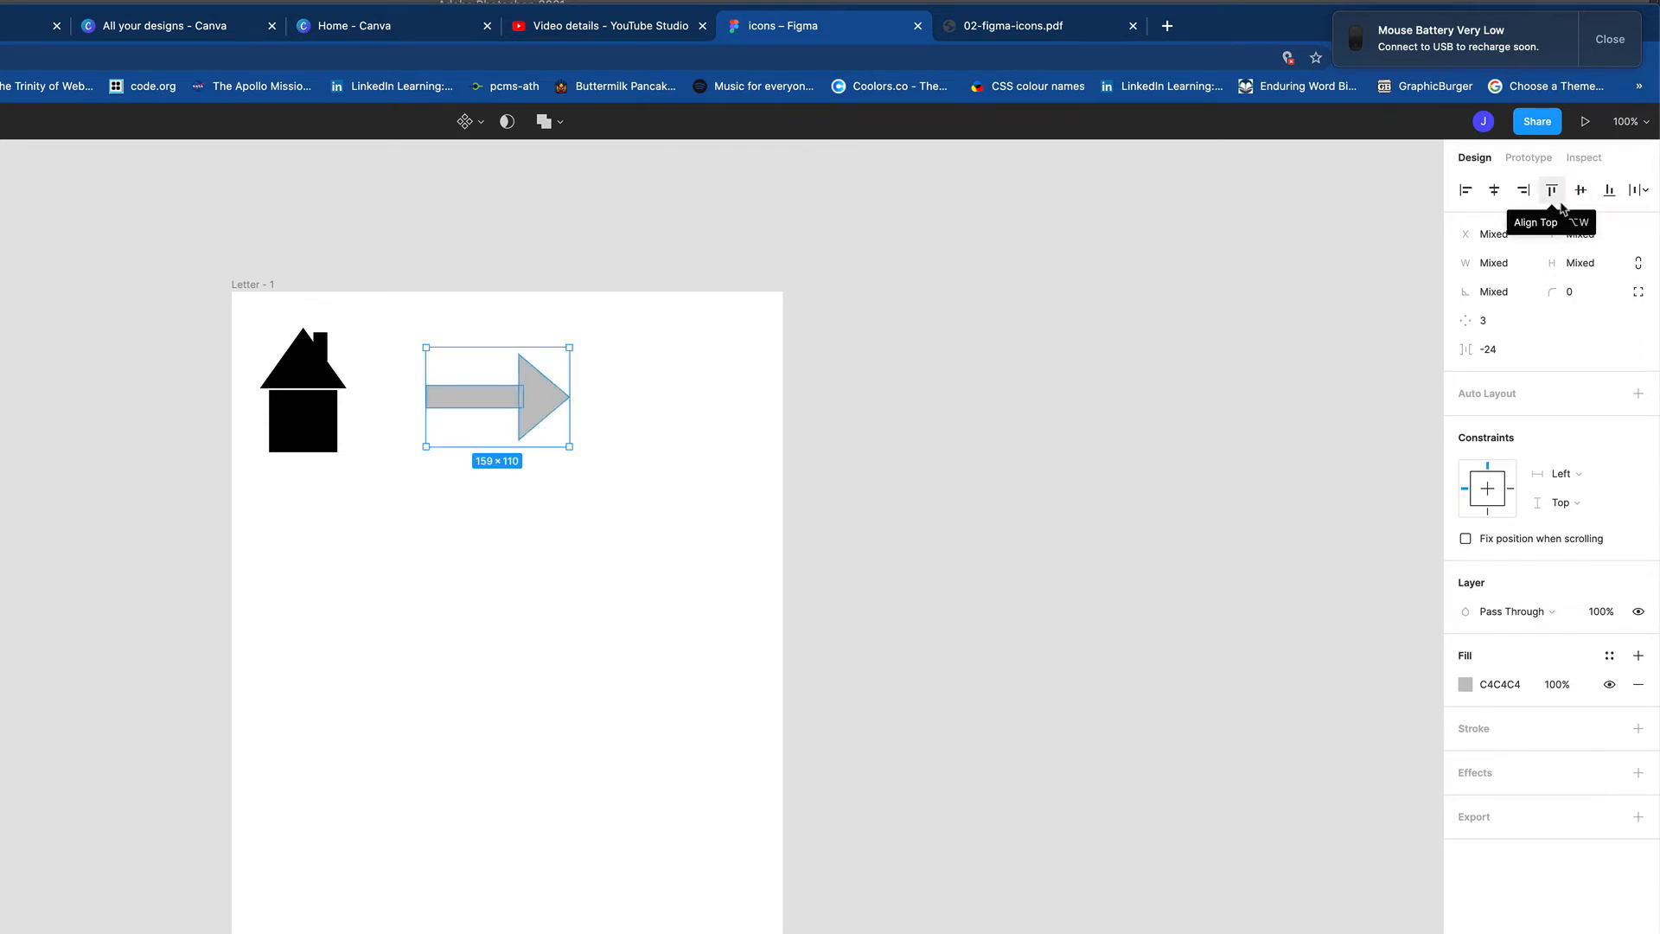
pyautogui.click(625, 430)
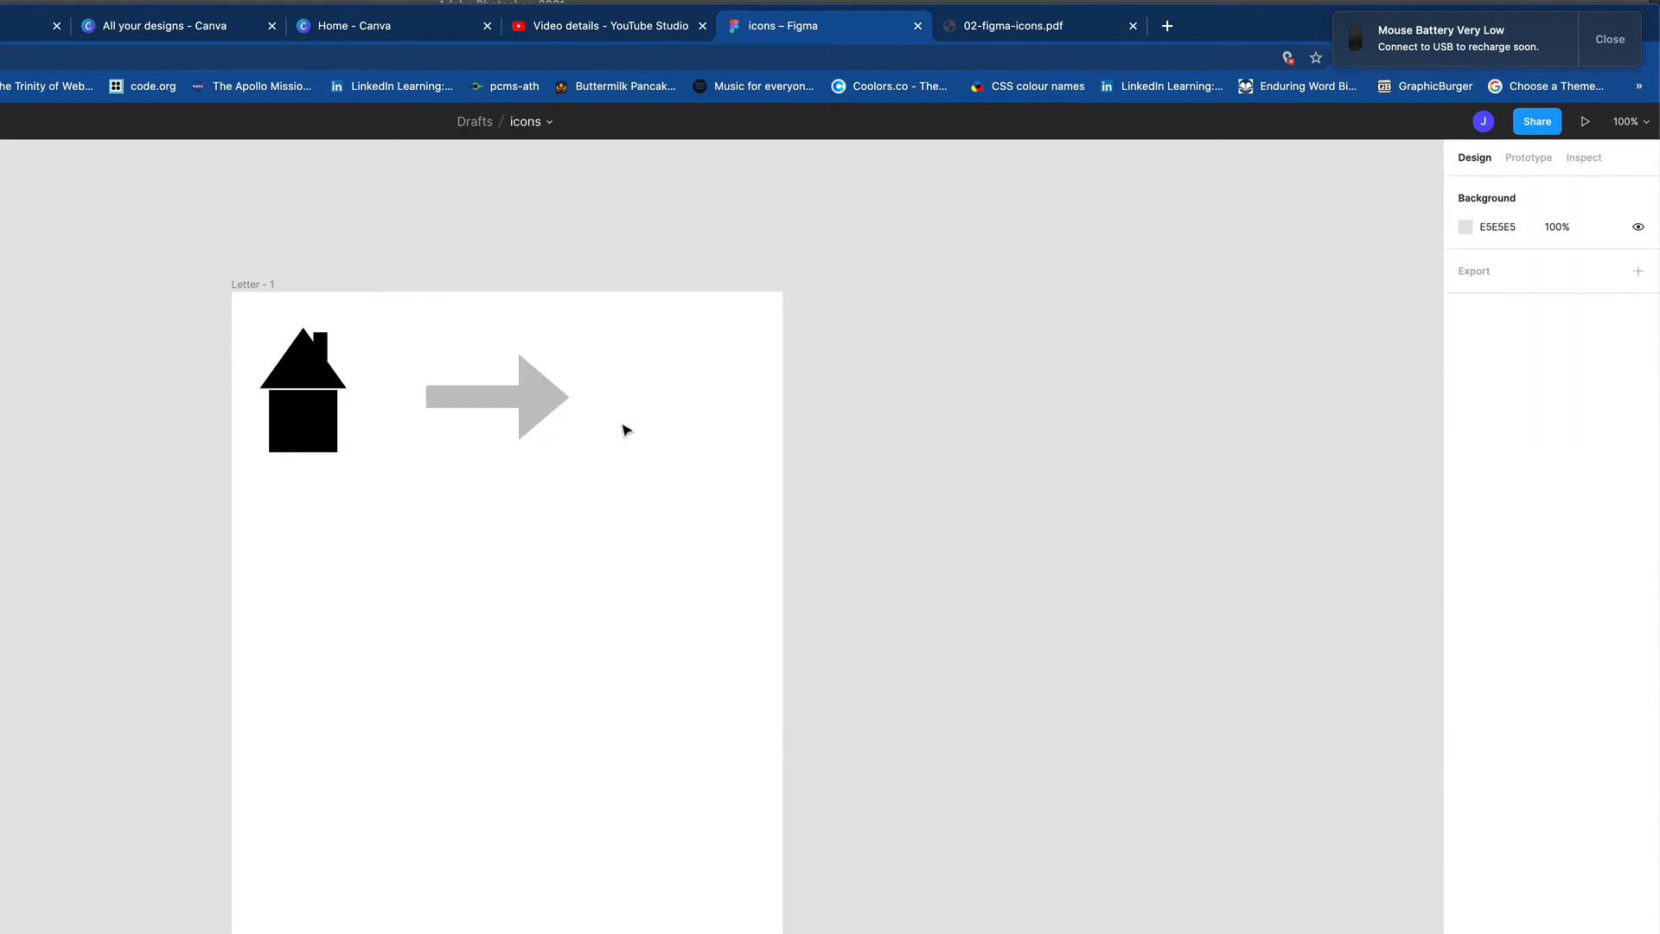
pyautogui.moveTo(550, 408); pyautogui.dragTo(544, 401)
pyautogui.click(603, 453)
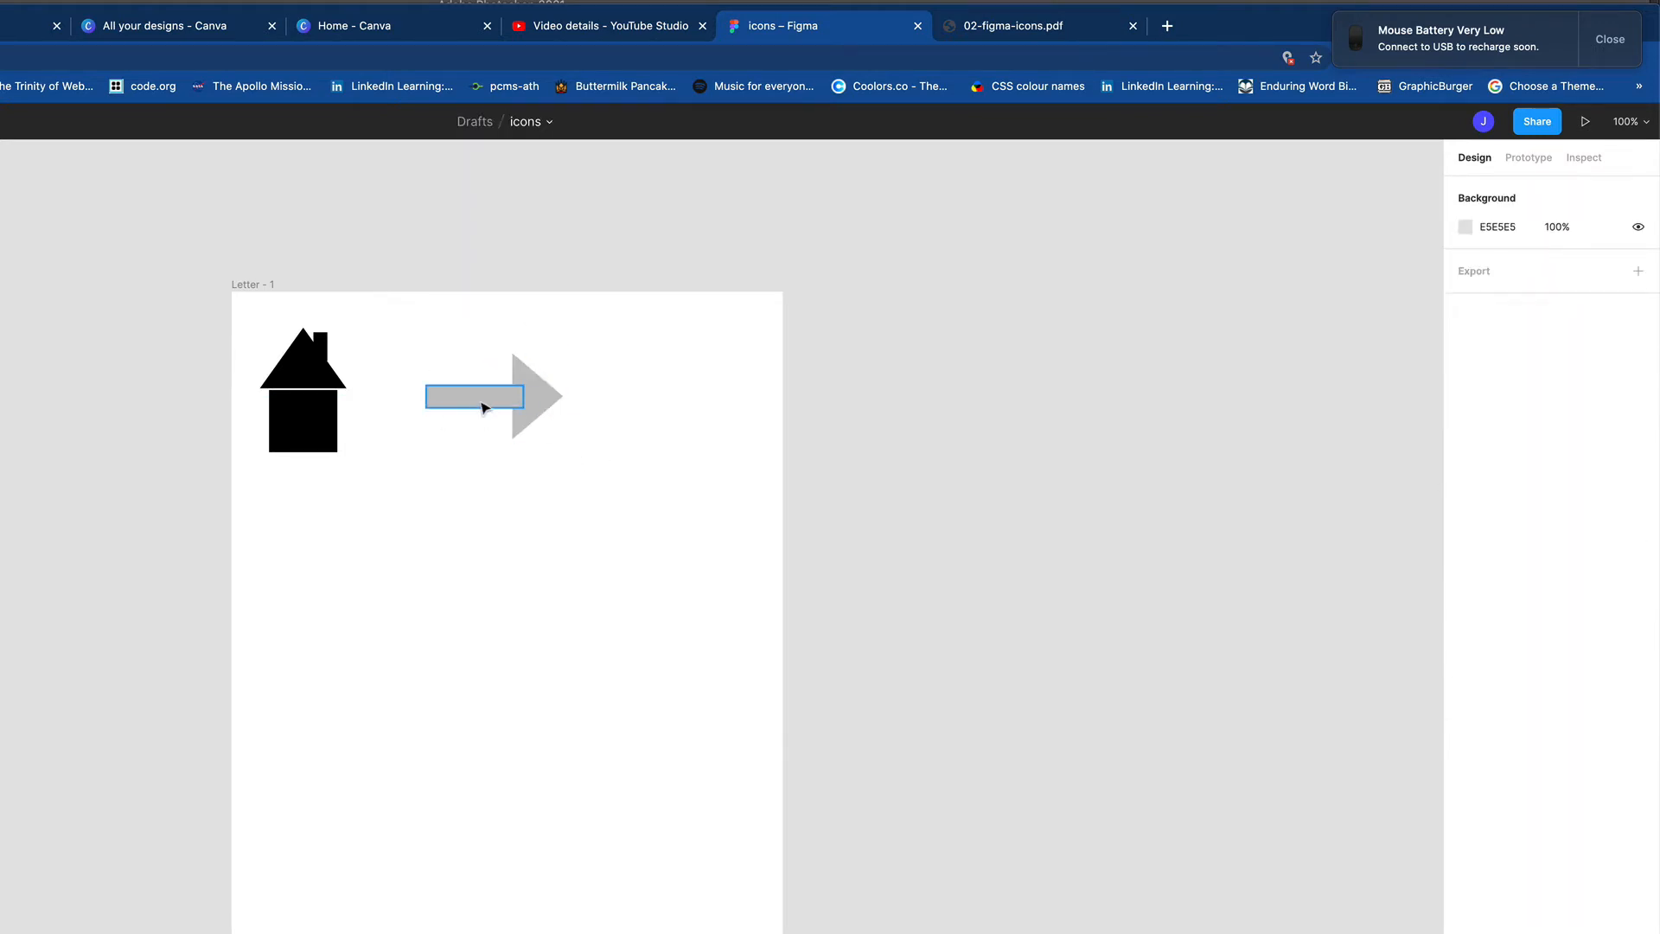
pyautogui.moveTo(481, 408)
pyautogui.mouseDown()
pyautogui.moveTo(456, 400)
pyautogui.moveTo(452, 455)
pyautogui.moveTo(449, 400)
pyautogui.moveTo(478, 400)
pyautogui.mouseUp()
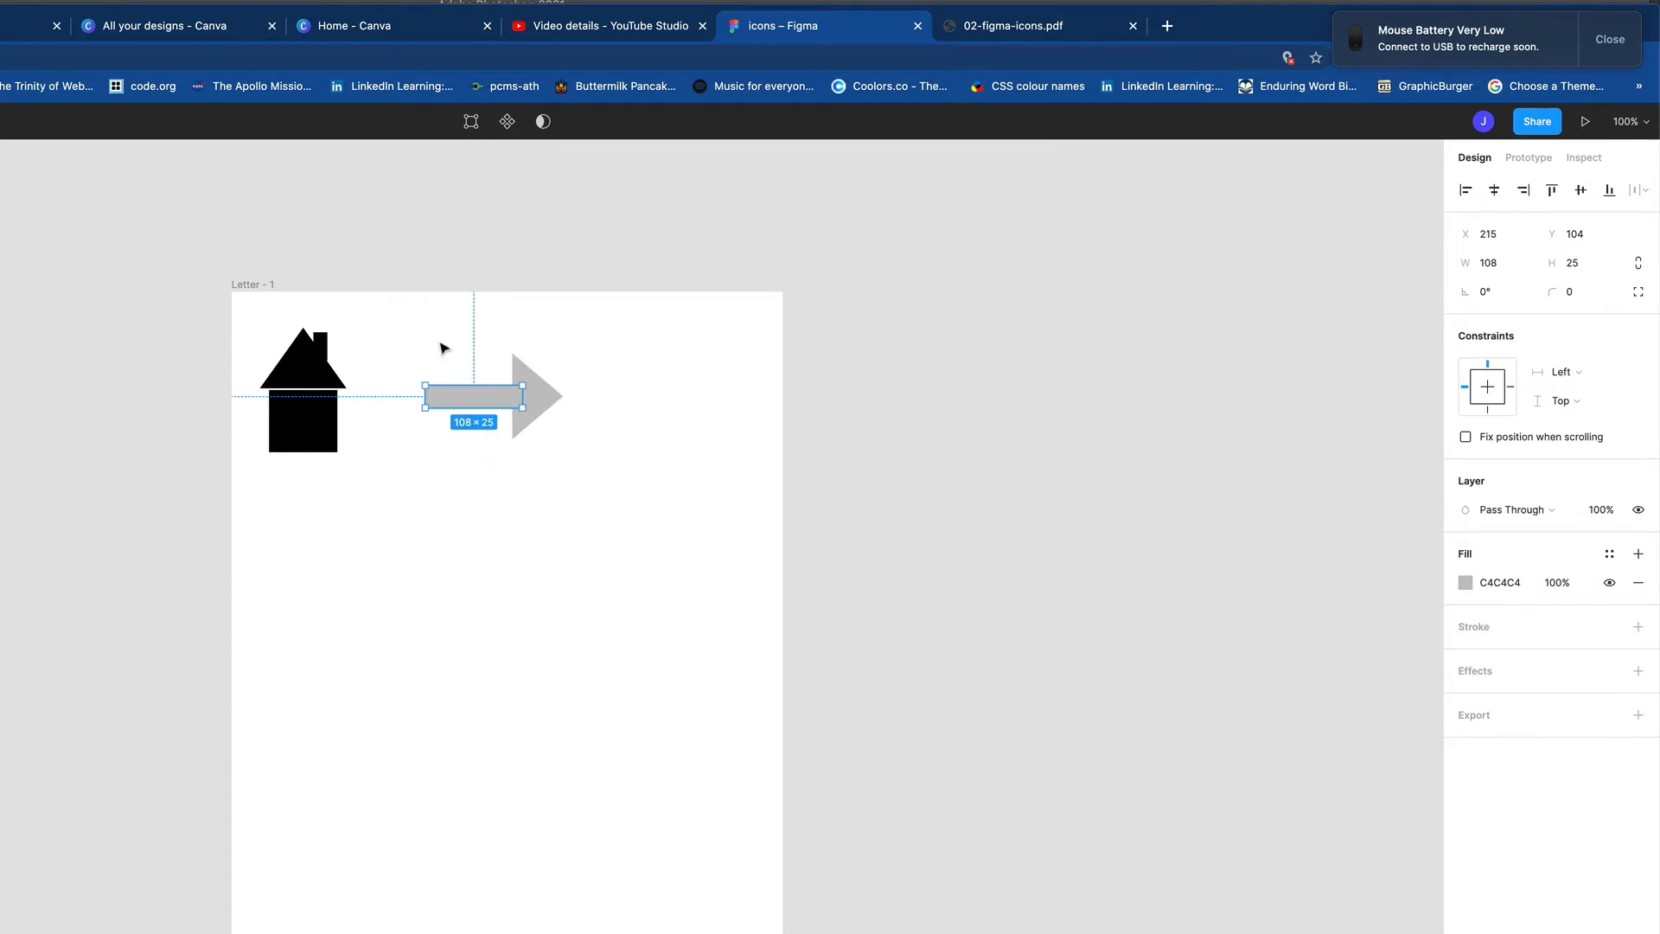
# - Merge the arrow's shaft and head into one shape with Union Selection and try to darken its fill colour
pyautogui.moveTo(437, 332); pyautogui.dragTo(575, 443)
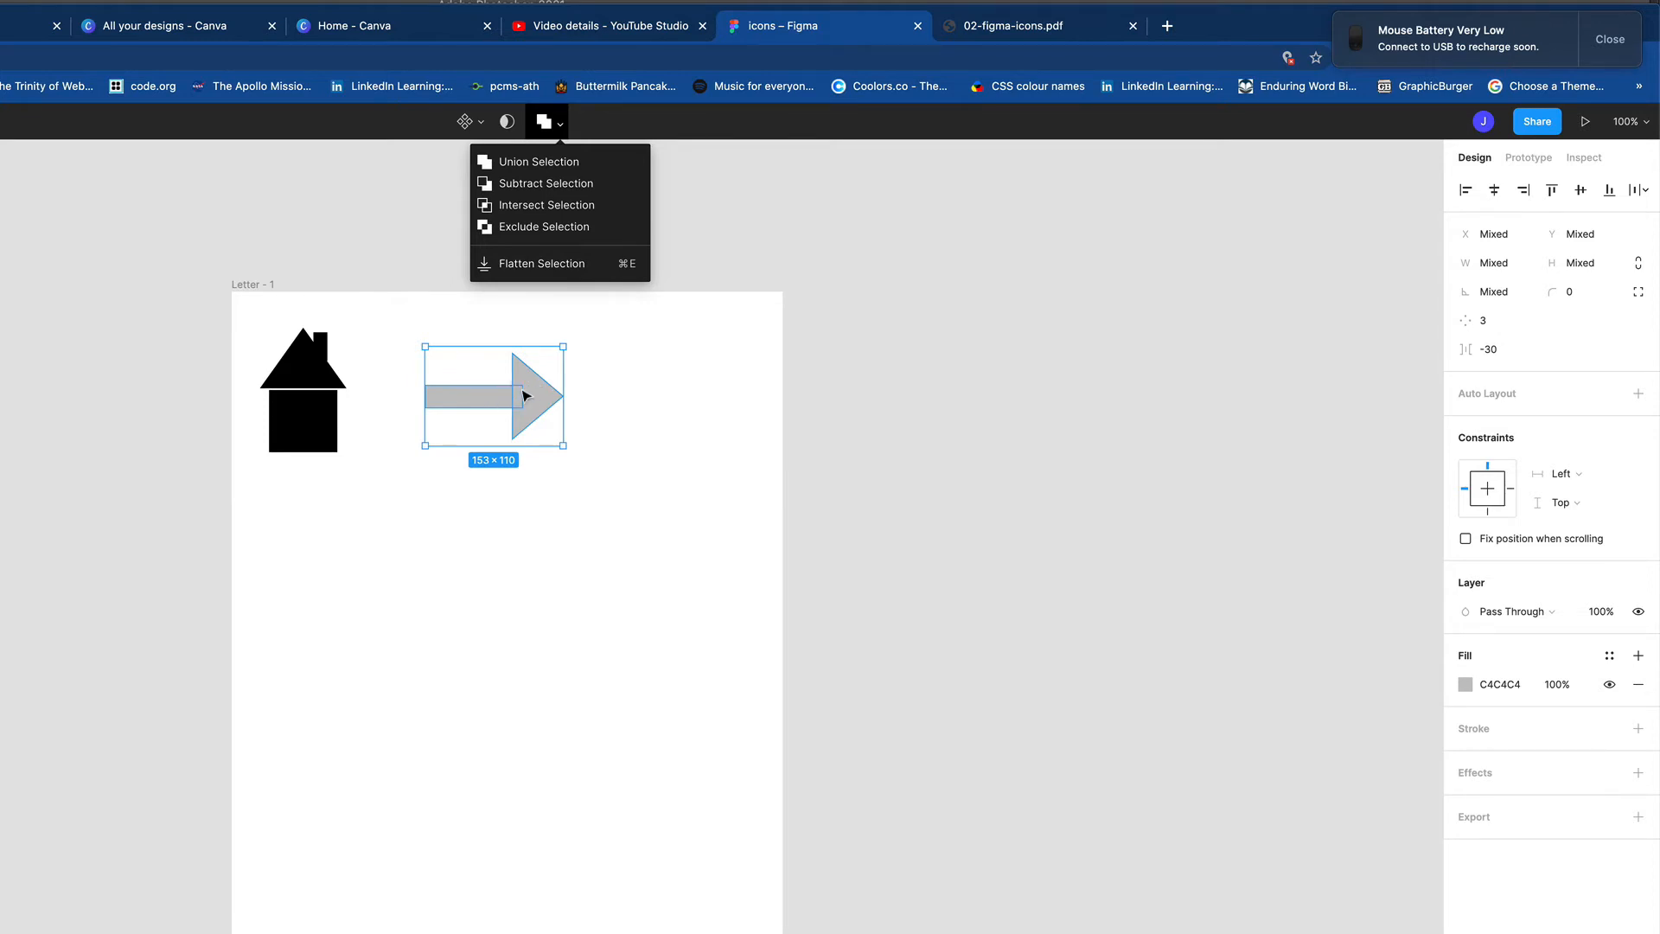
pyautogui.click(542, 164)
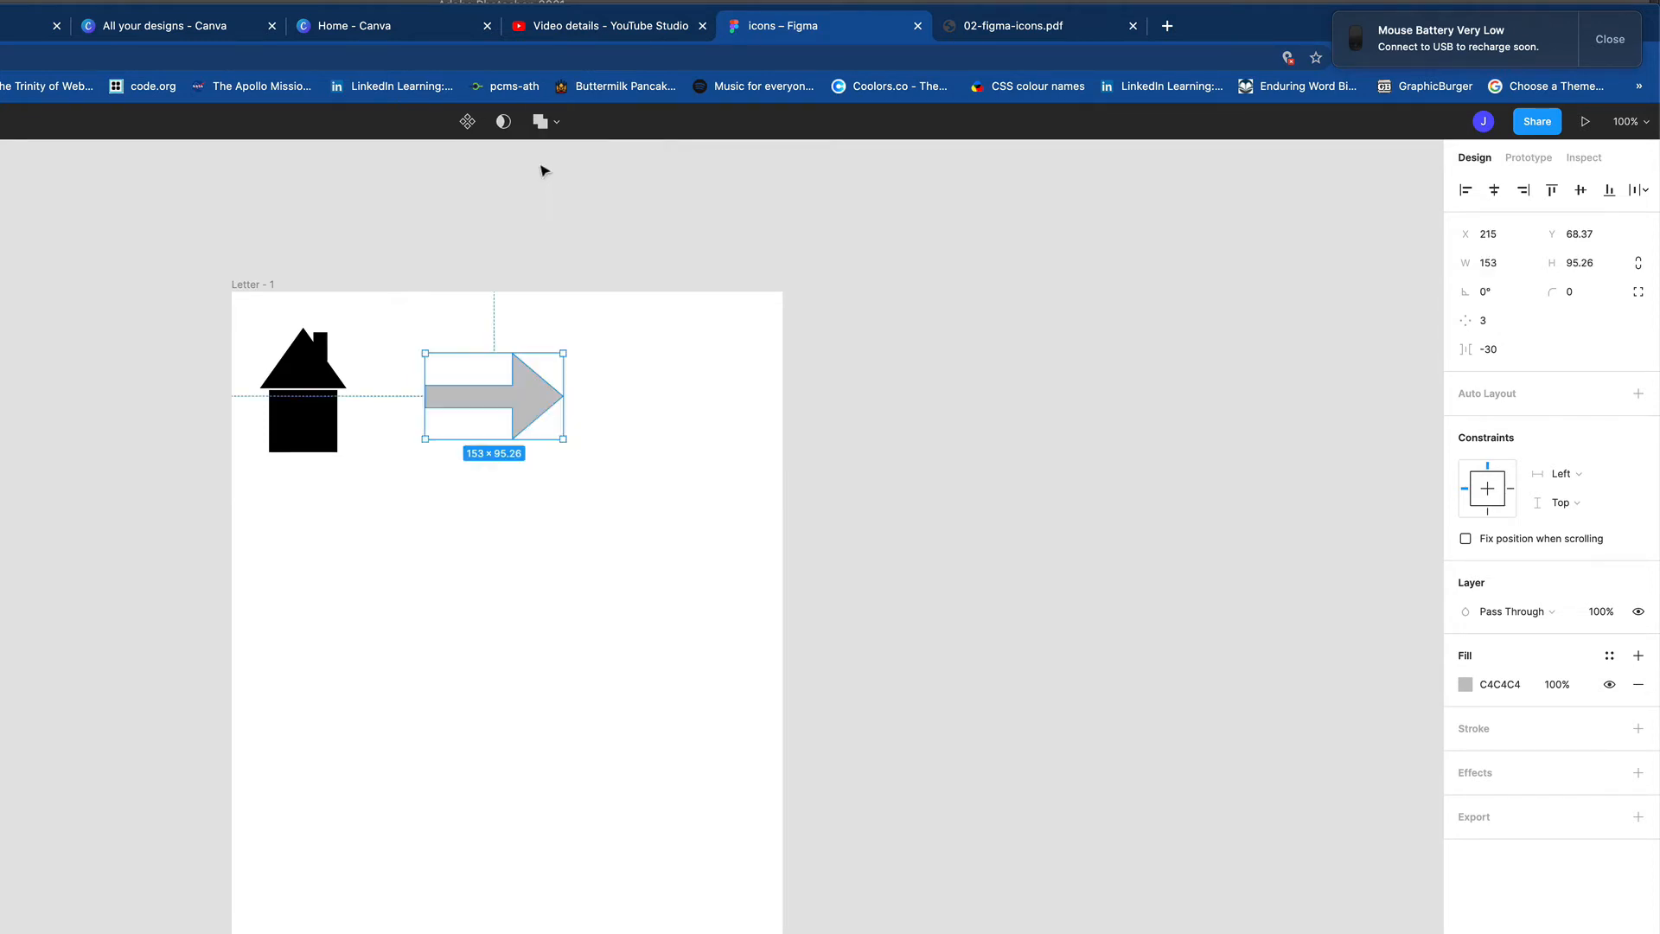
pyautogui.click(1465, 684)
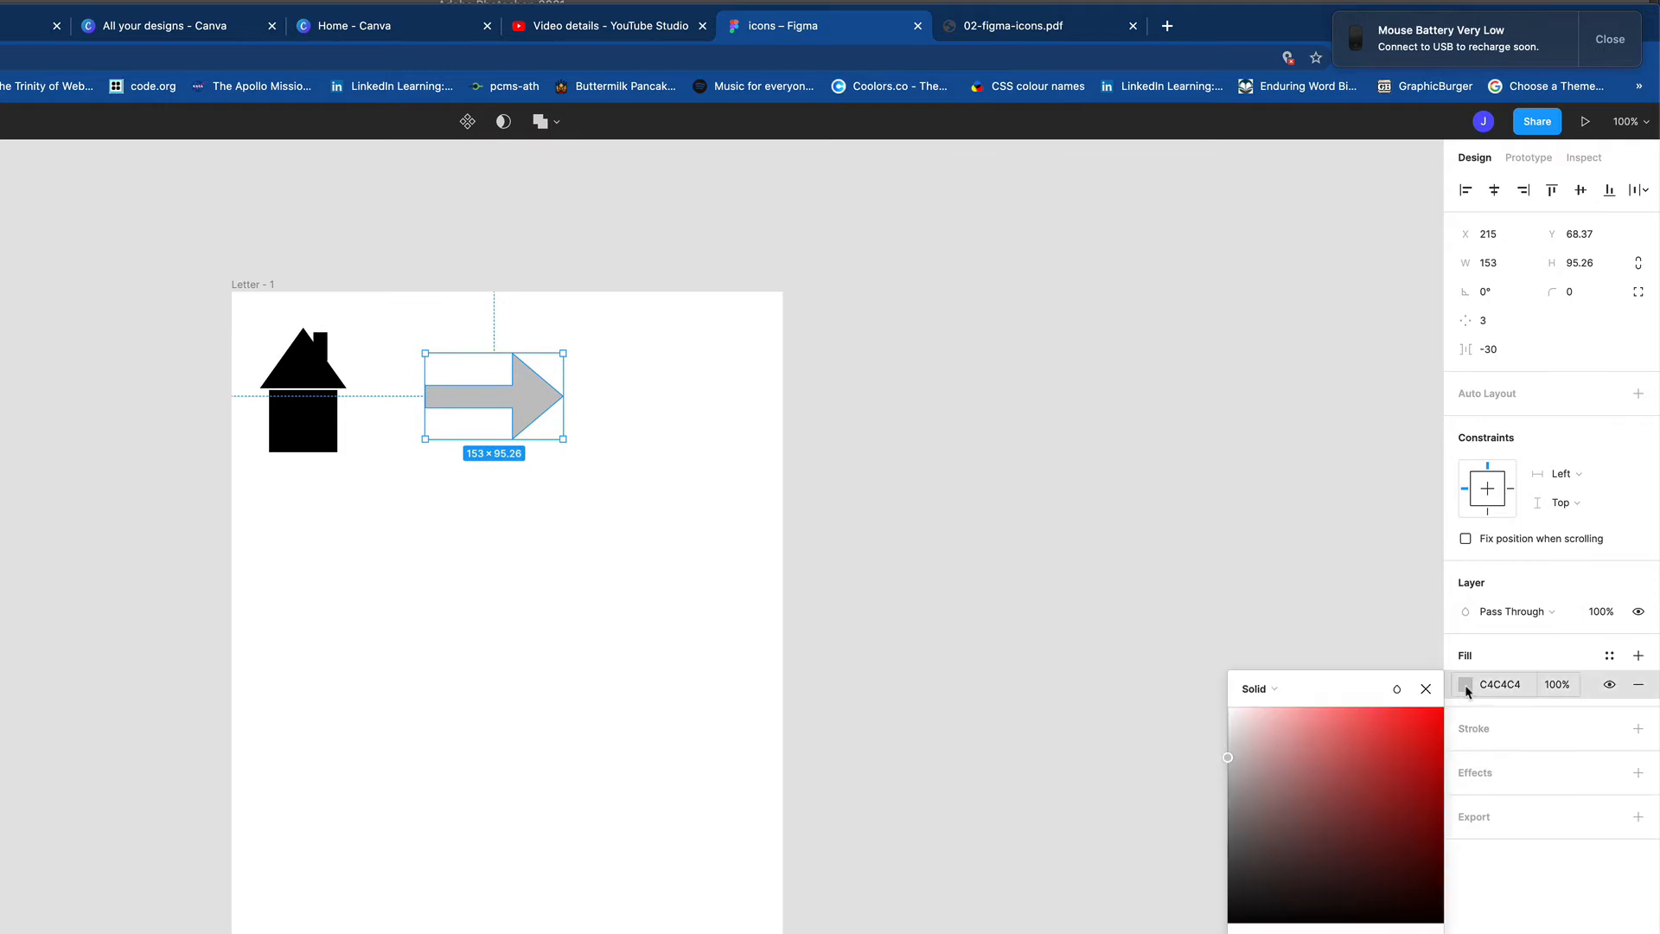
pyautogui.click(1213, 903)
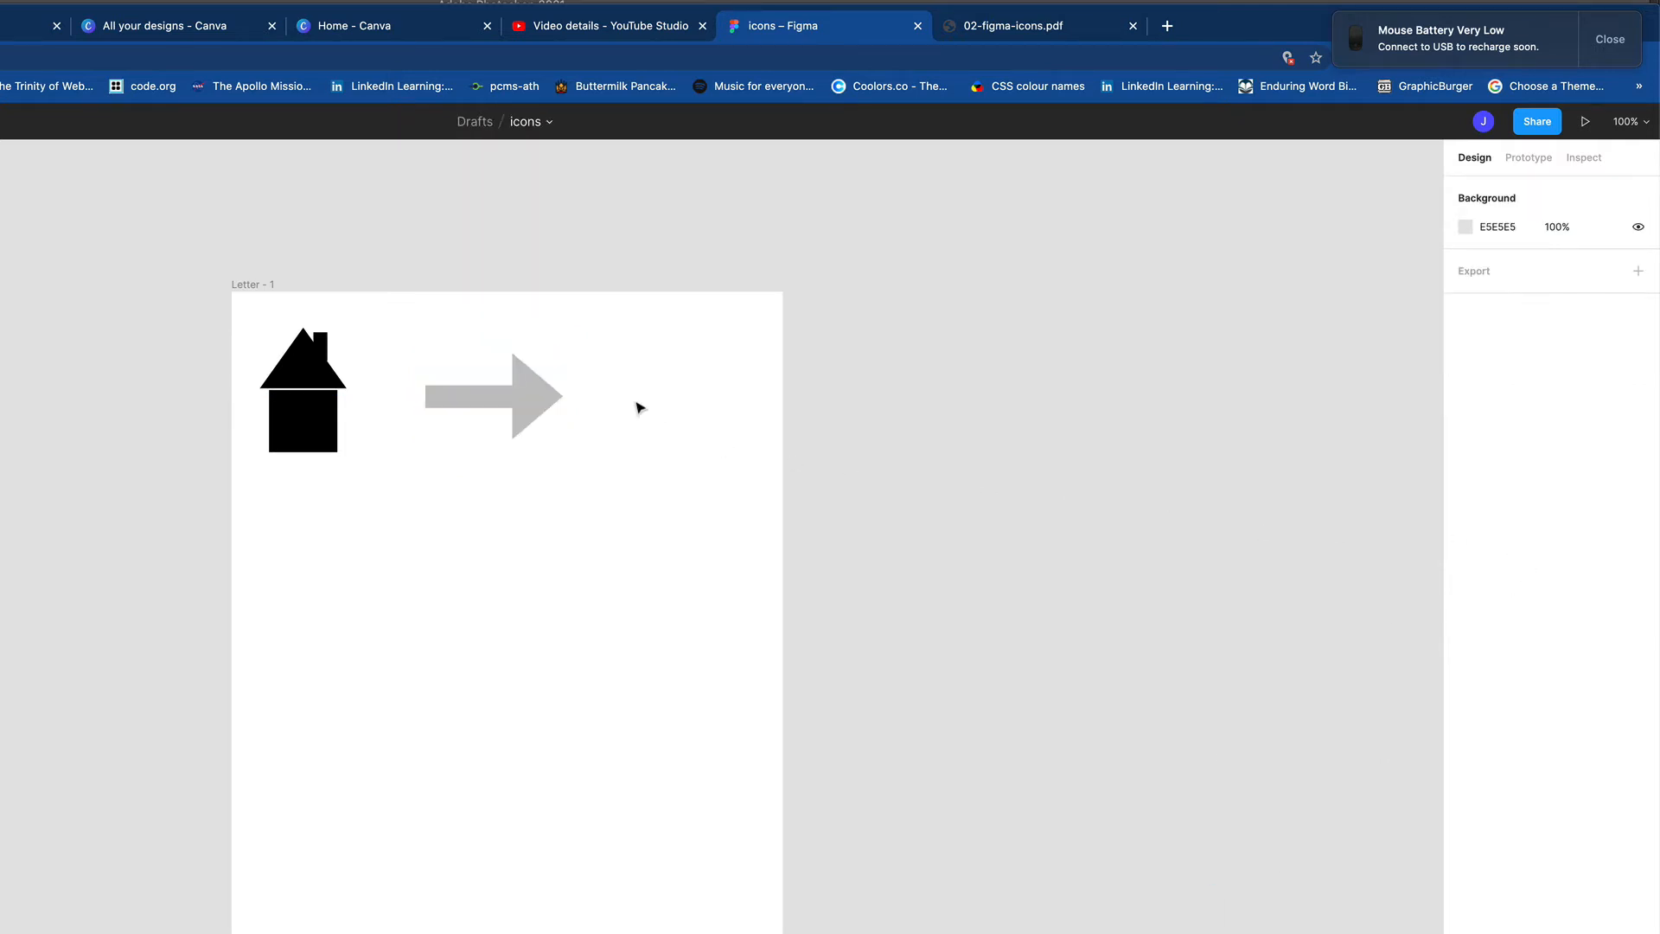
# - Set the merged arrow's fill to black 000000 and move the arrow slightly closer to the house
pyautogui.click(560, 396)
pyautogui.click(1466, 685)
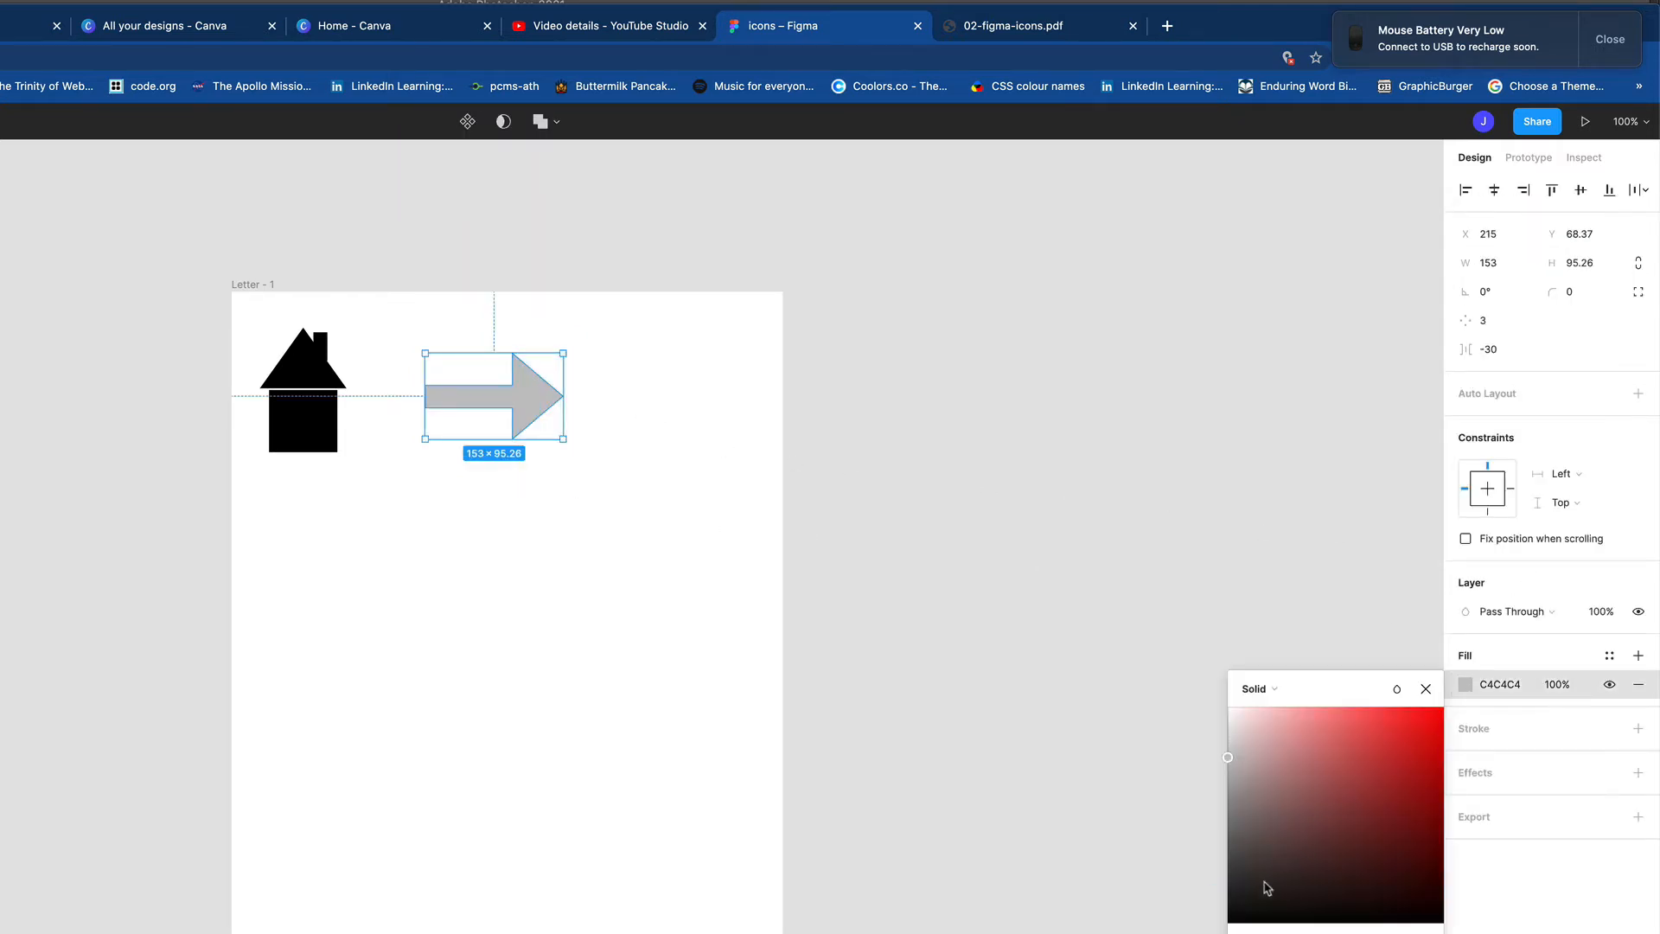
pyautogui.moveTo(1266, 916); pyautogui.dragTo(1232, 921)
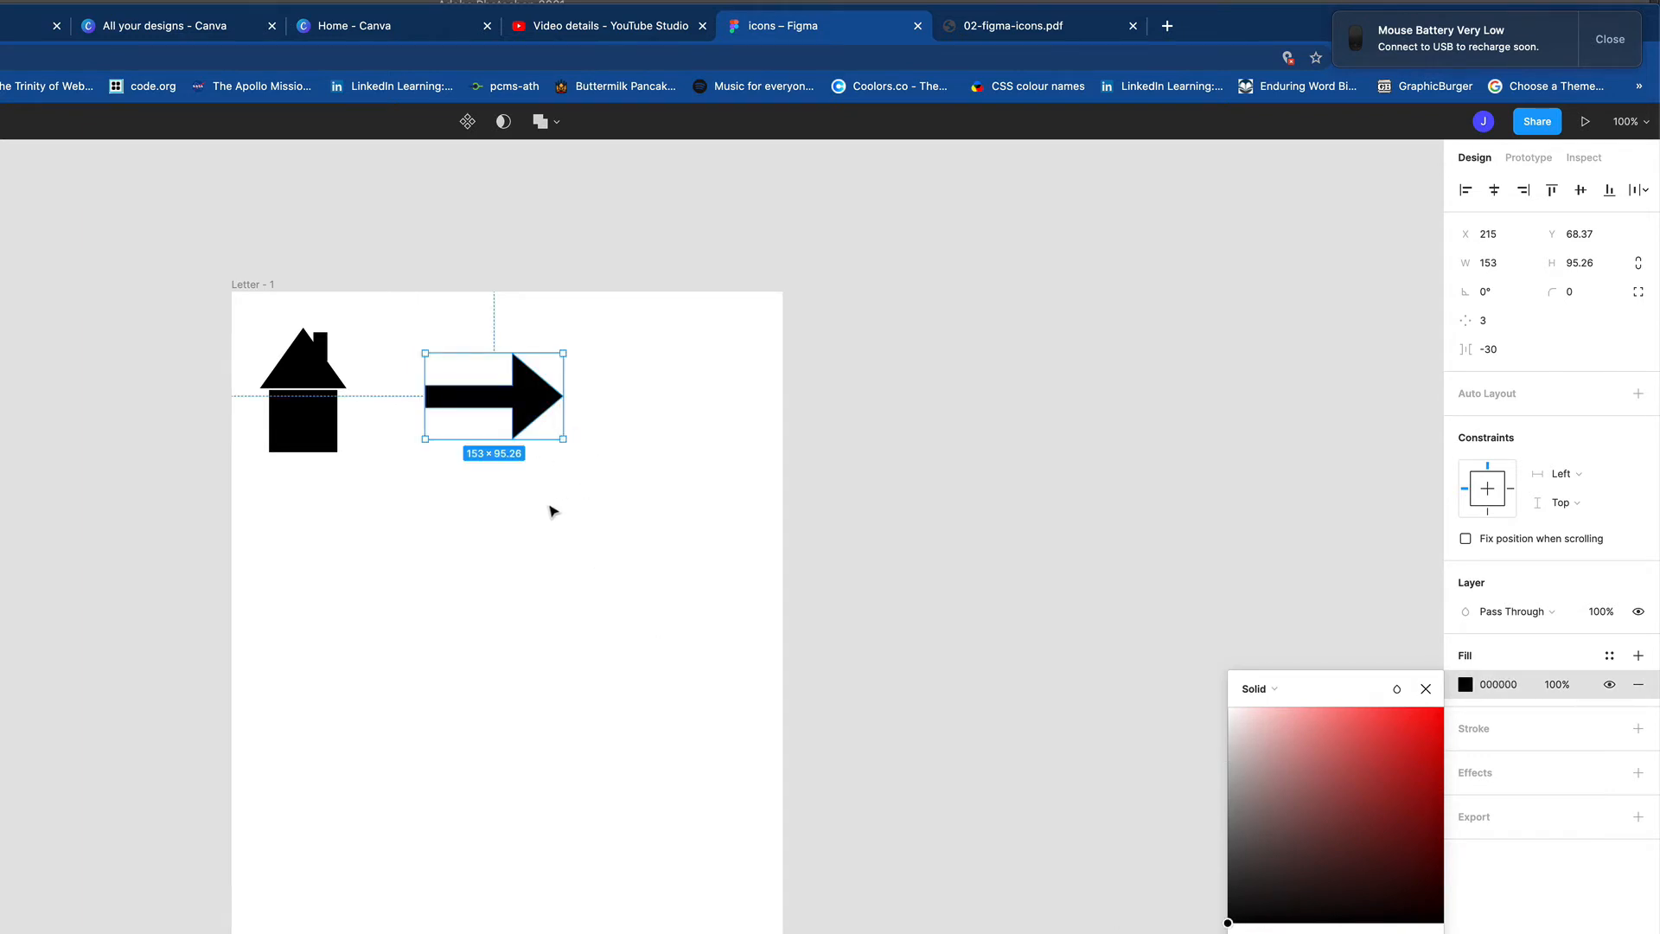
pyautogui.click(548, 508)
pyautogui.moveTo(529, 409); pyautogui.dragTo(504, 392)
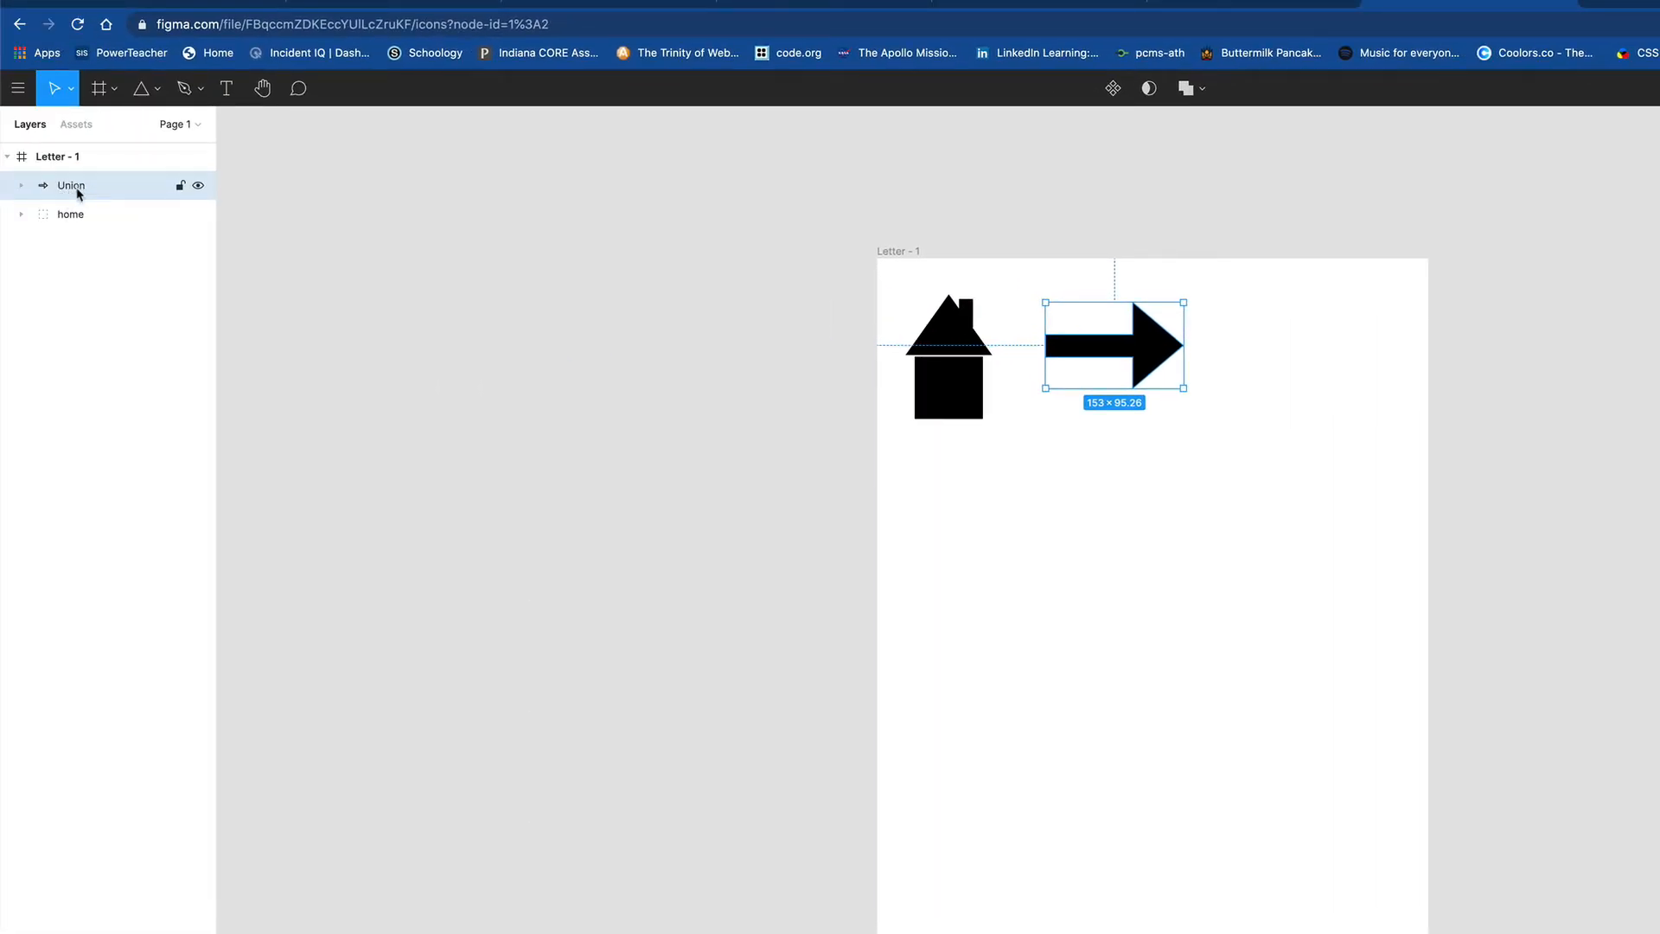
# - Rename the merged arrow shape's Union layer as arrow
pyautogui.rightClick(76, 195)
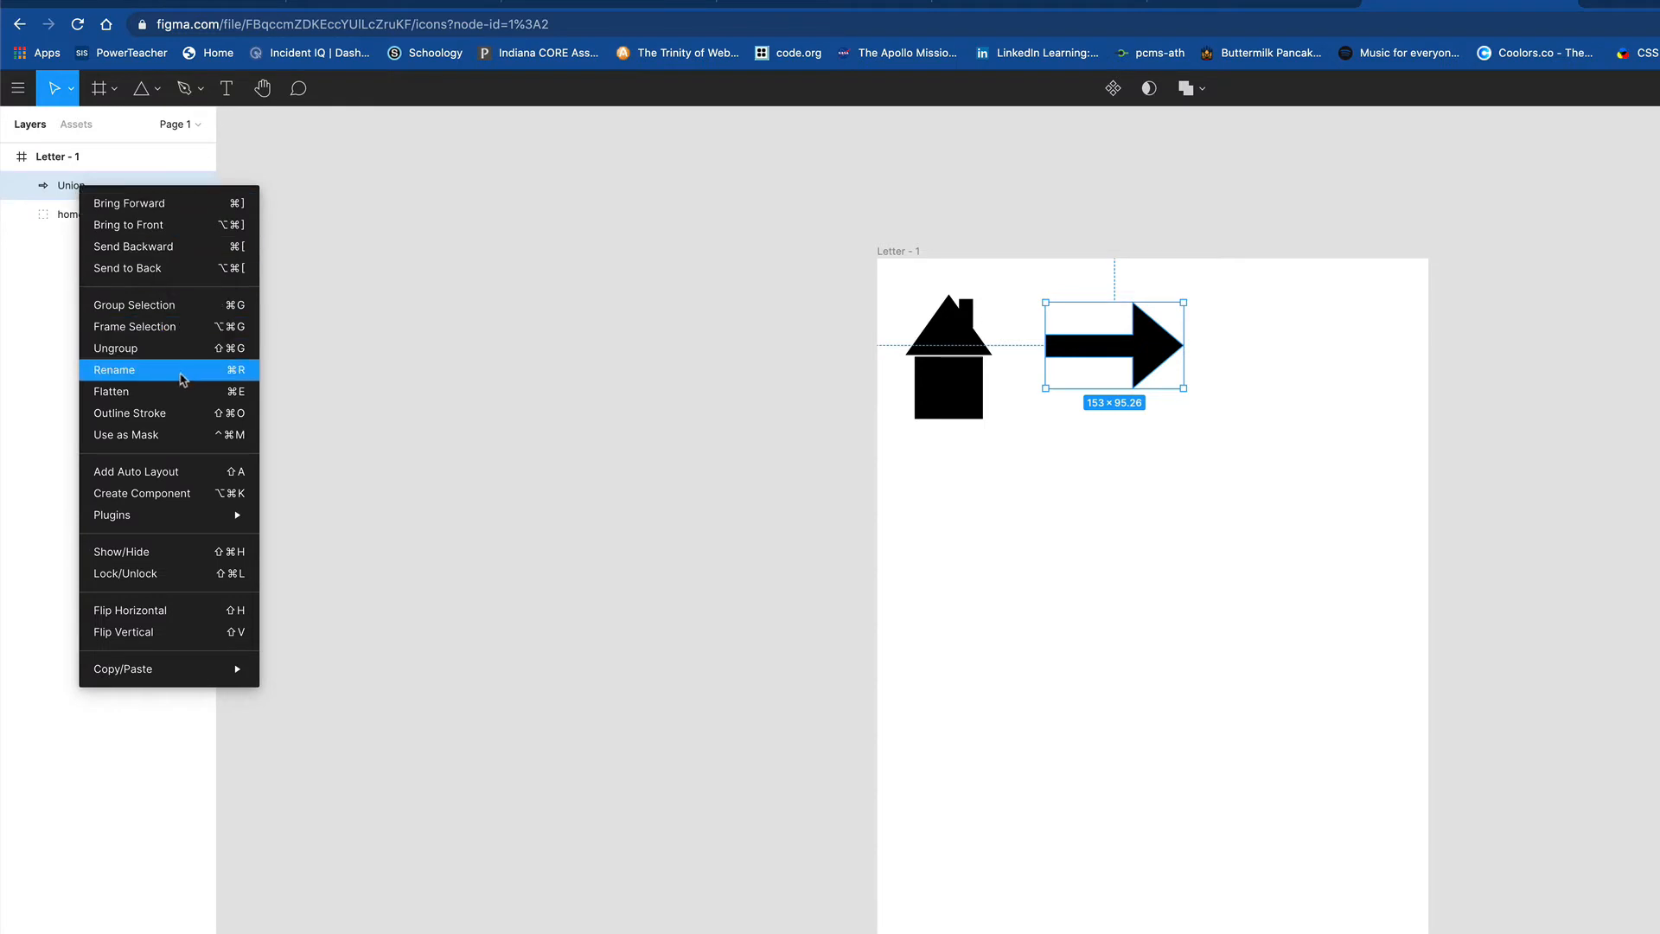
pyautogui.click(172, 373)
pyautogui.write('arrow')
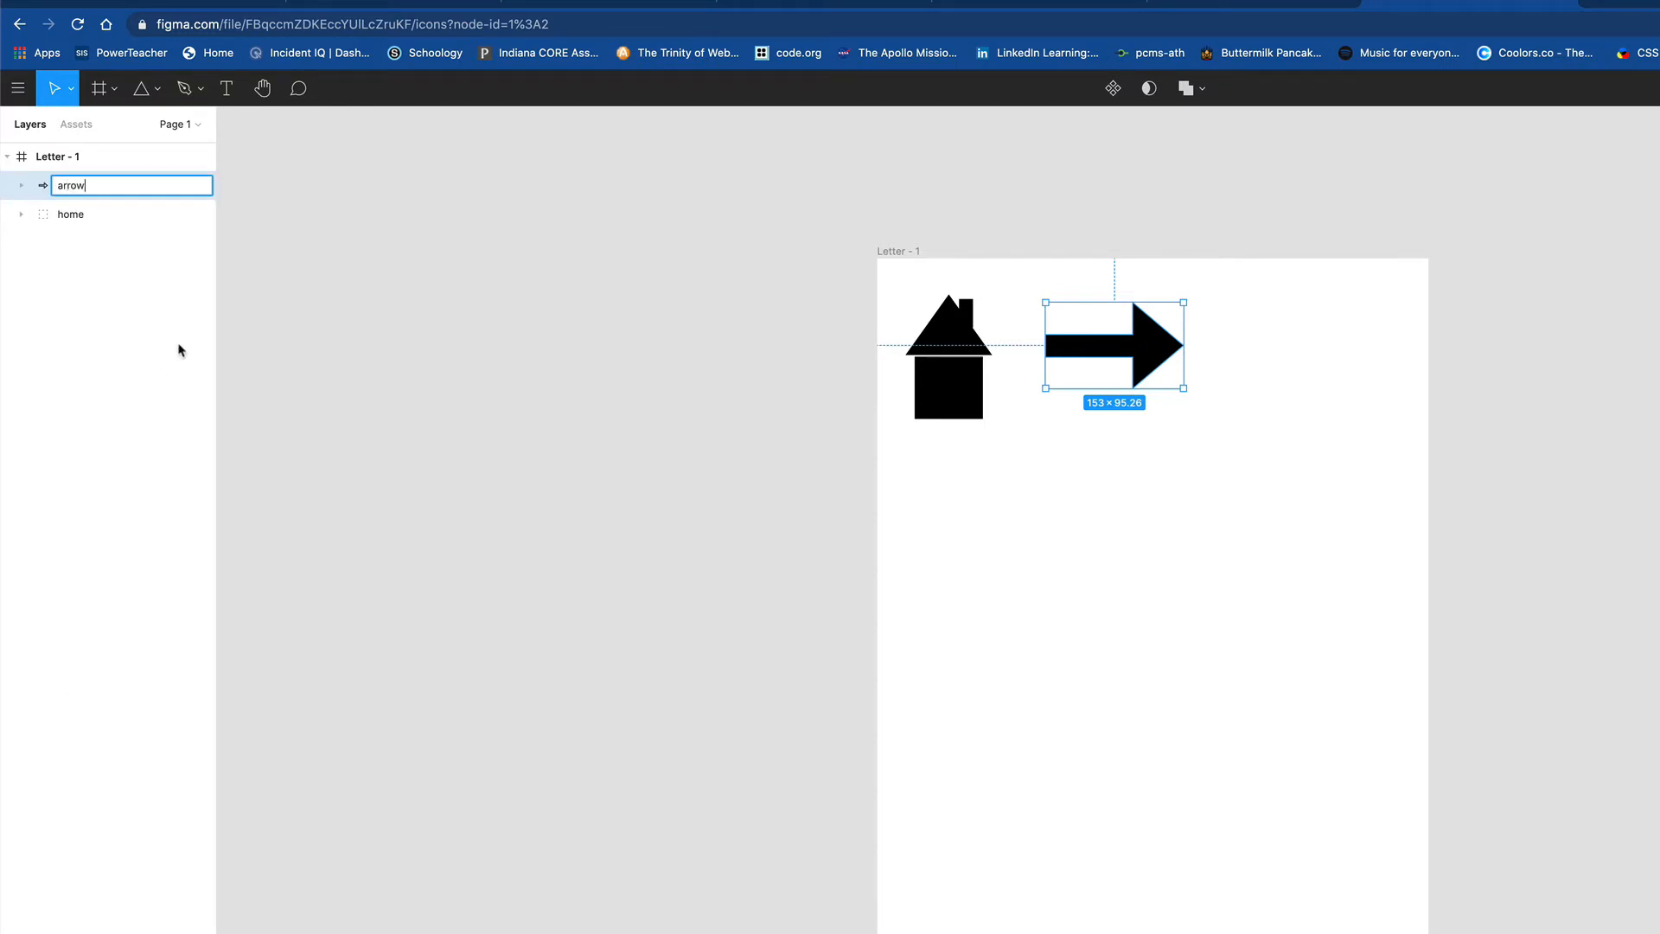
pyautogui.press('Return')
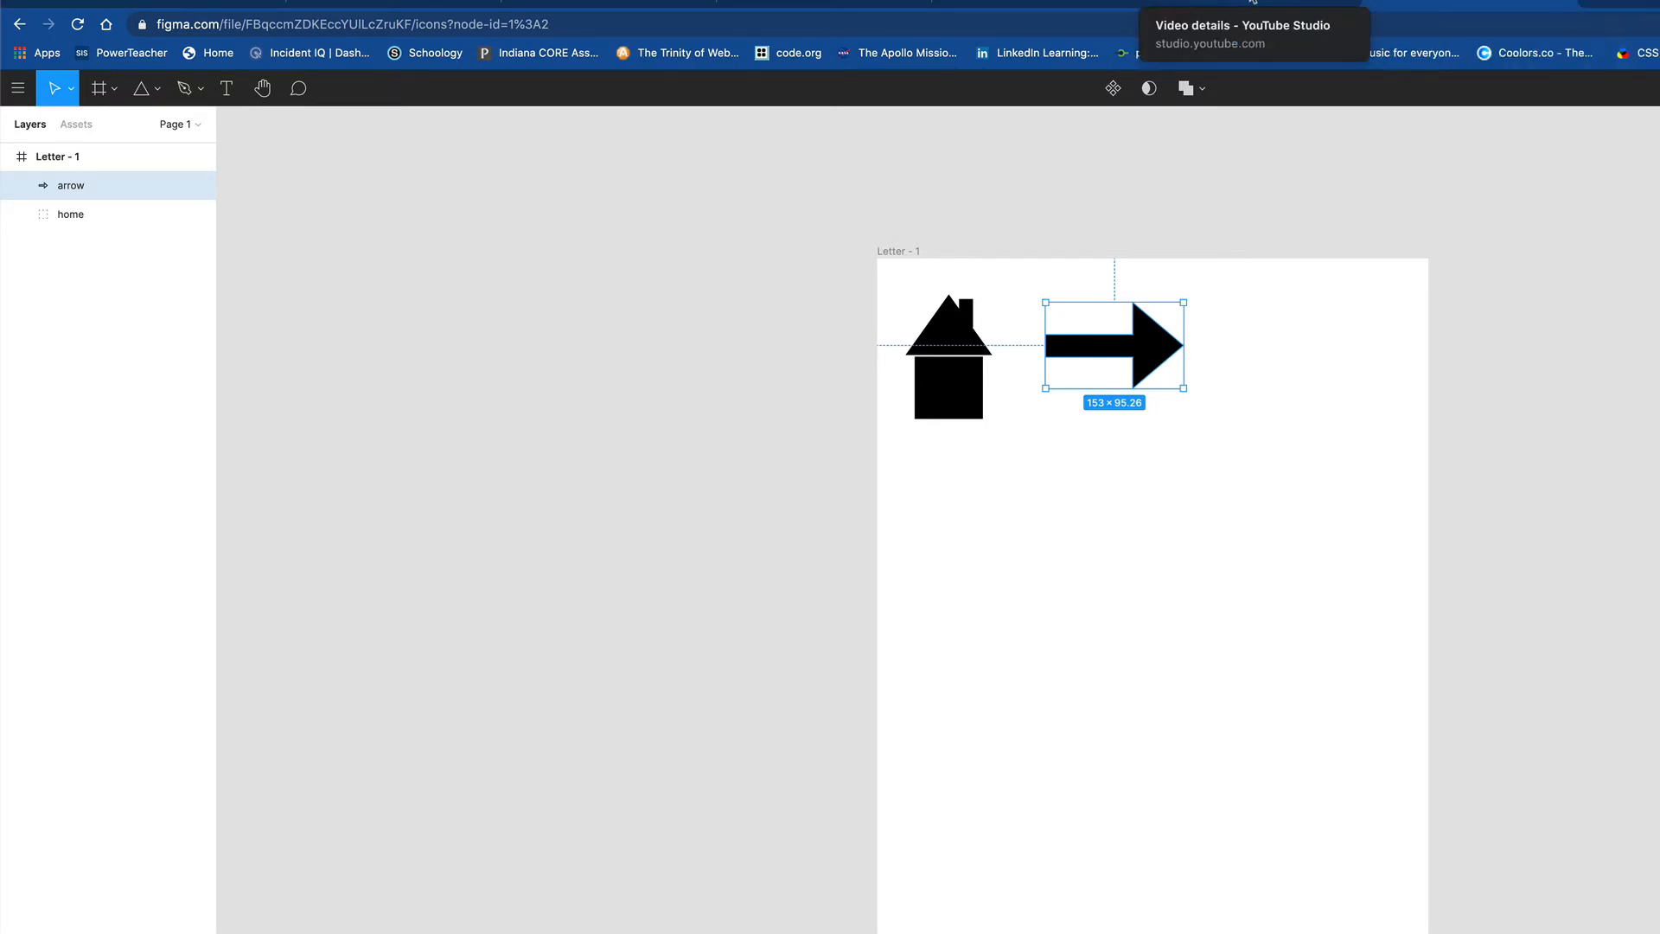
# - Check the profile example in 02-figma-icons.pdf and draw a circle about 85 × 85 below the arrow as the profile's head
pyautogui.click(1624, 4)
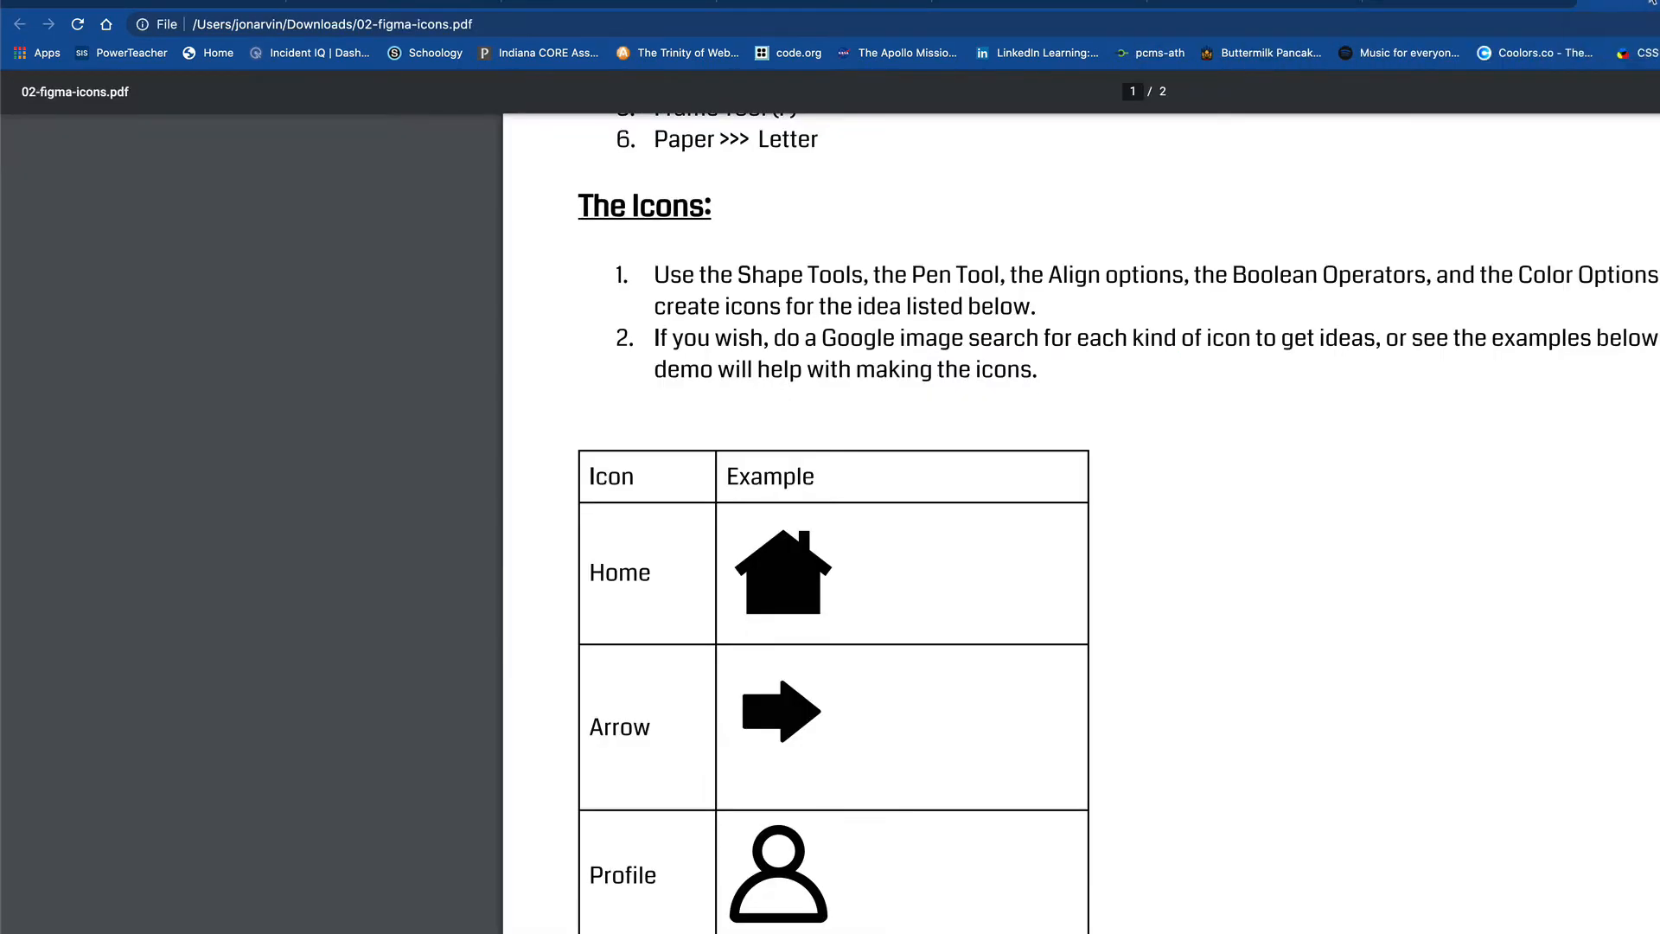
pyautogui.click(1446, 6)
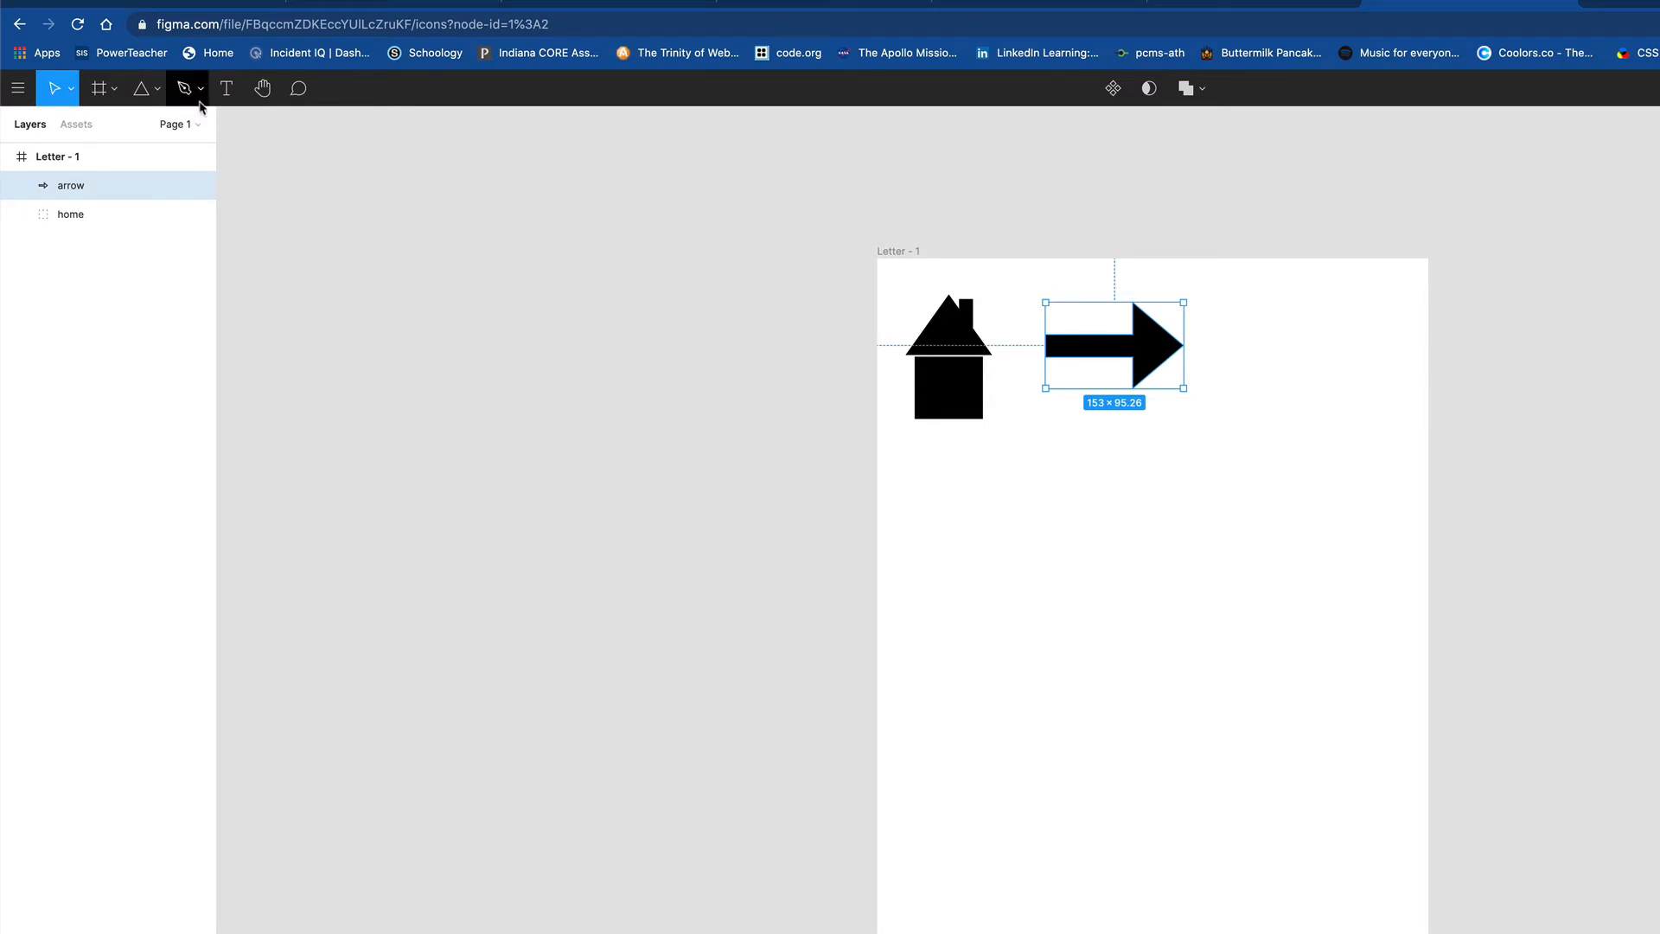
pyautogui.click(154, 88)
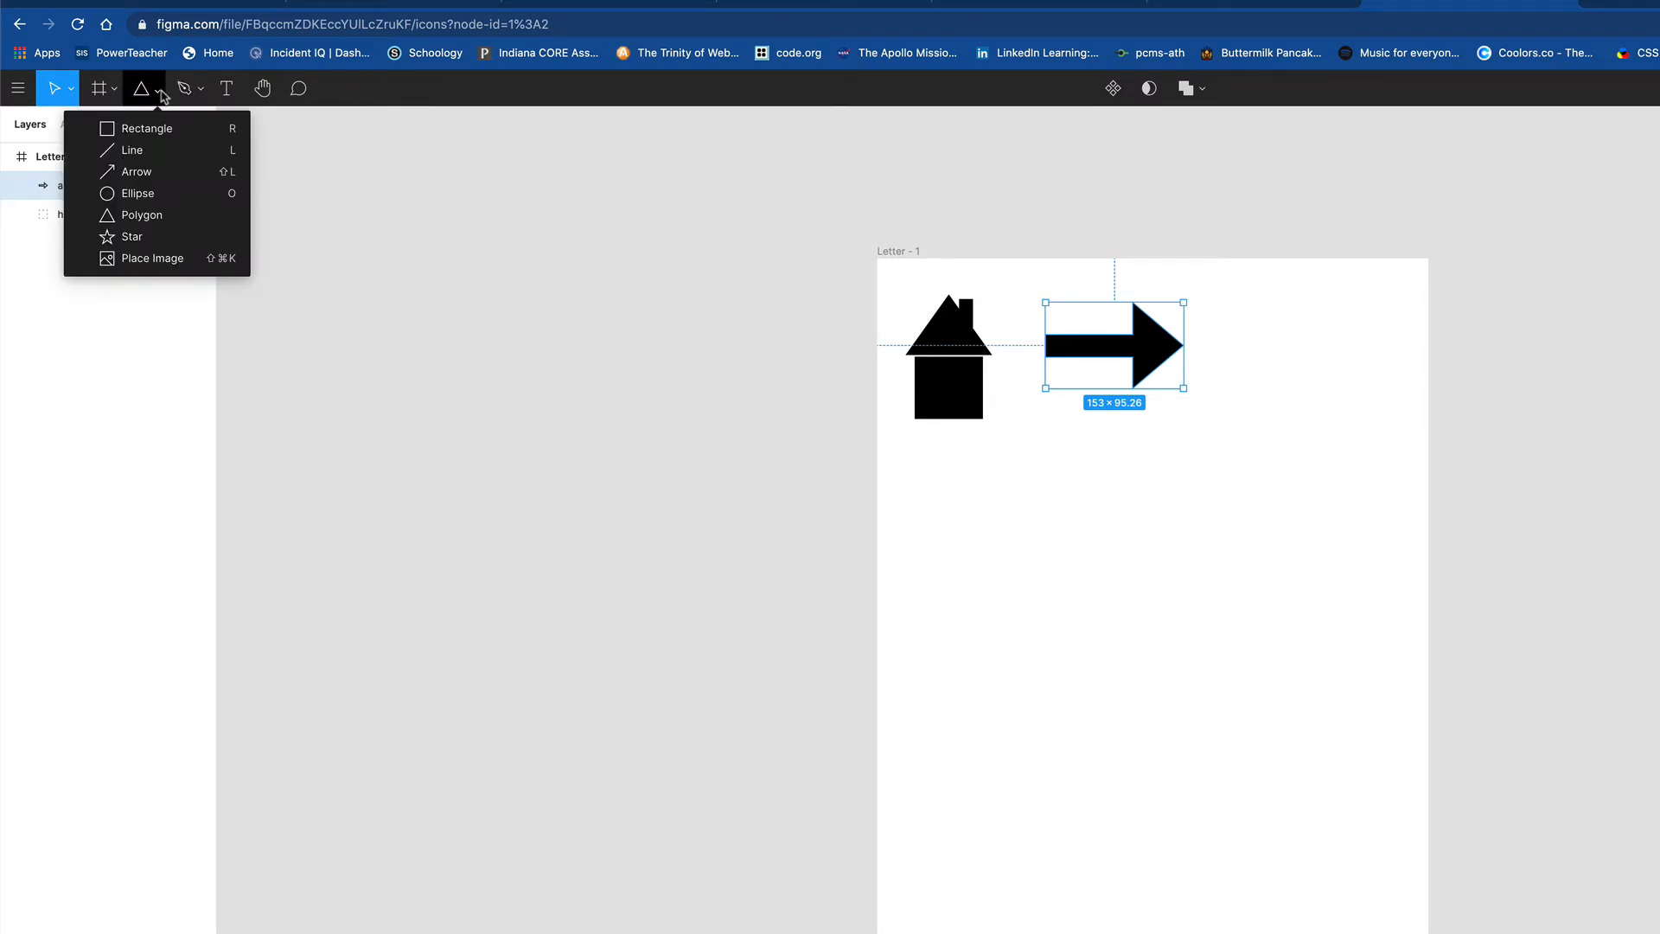
pyautogui.click(164, 194)
pyautogui.moveTo(1052, 464); pyautogui.dragTo(1132, 545)
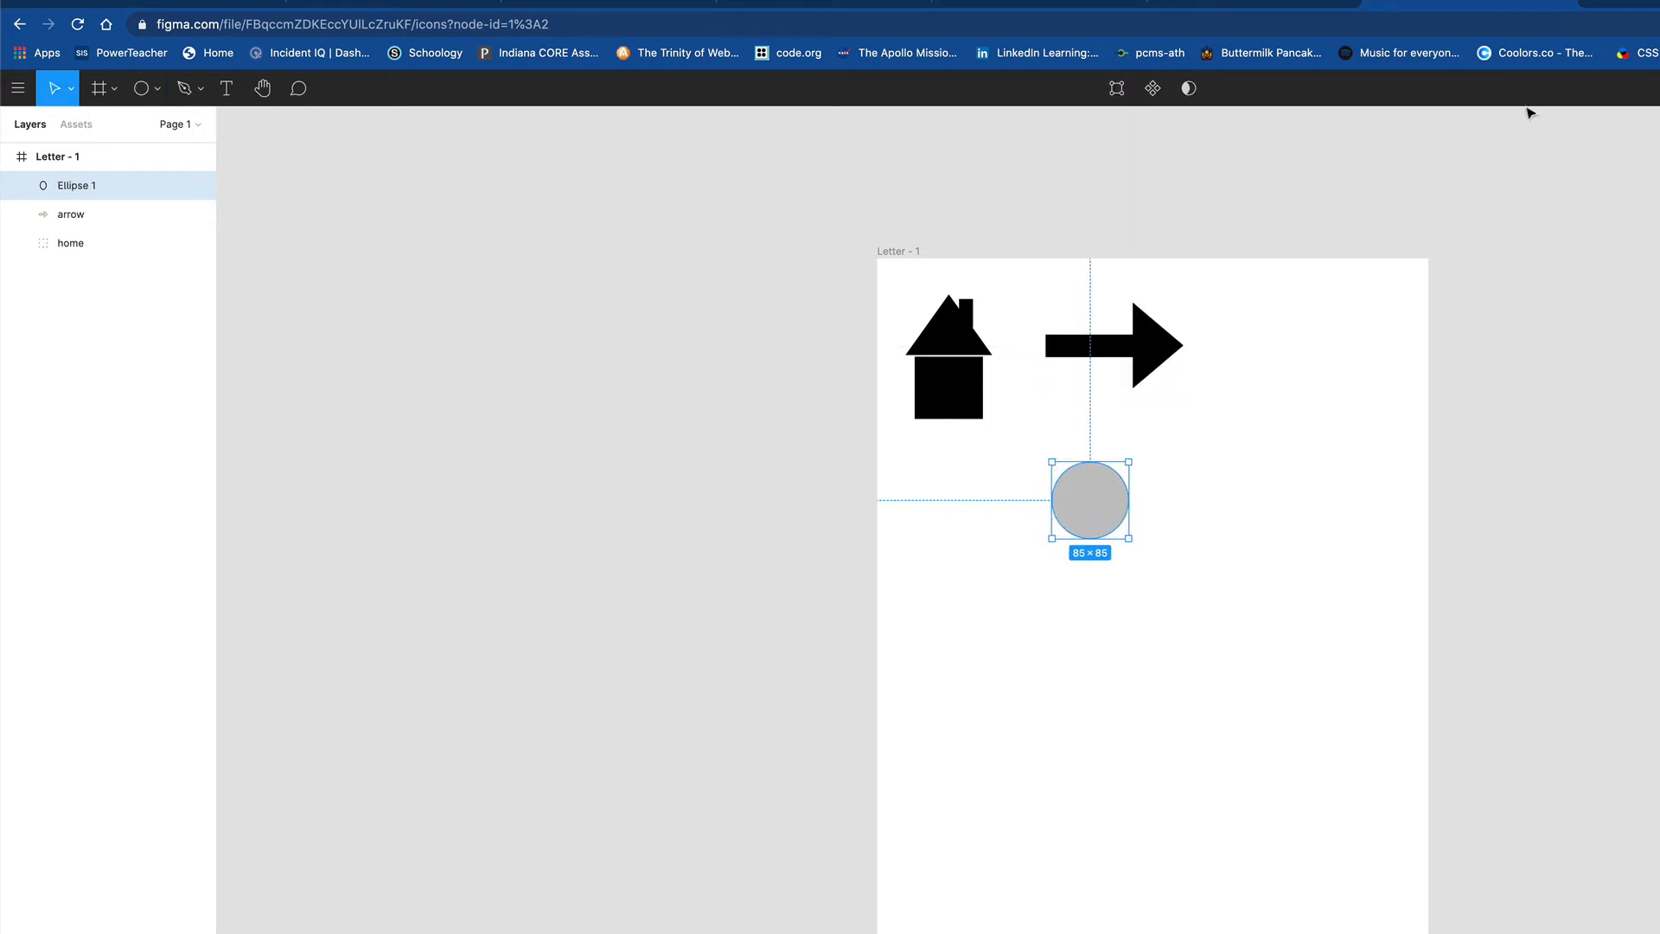
pyautogui.click(1623, 1)
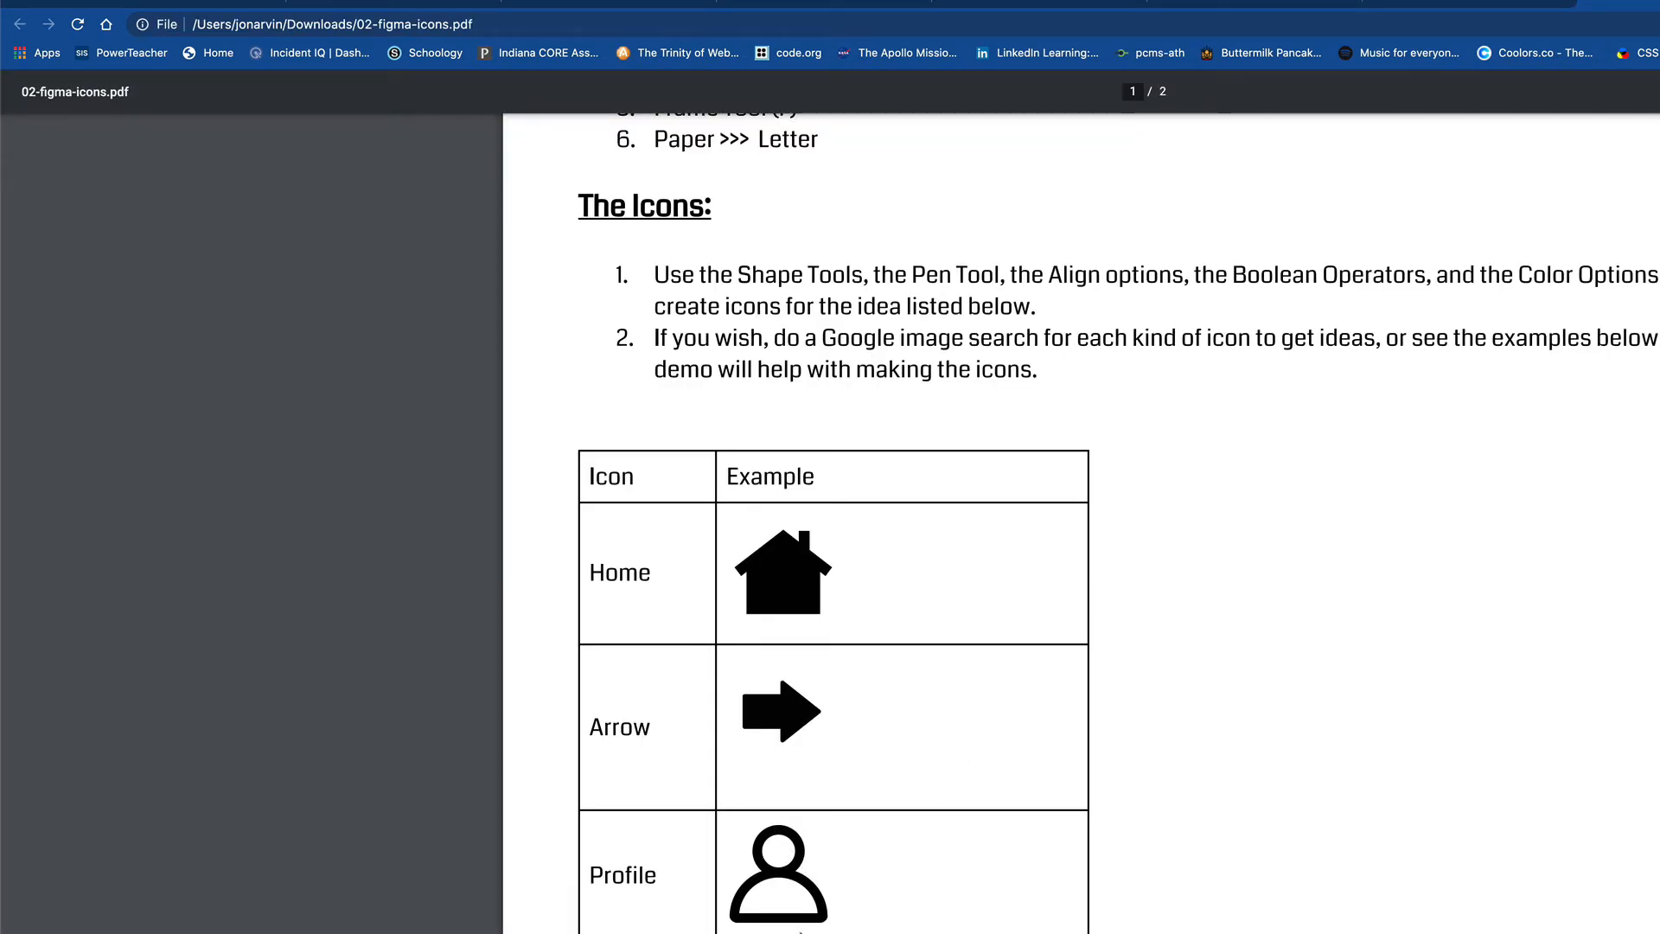
pyautogui.click(1469, 7)
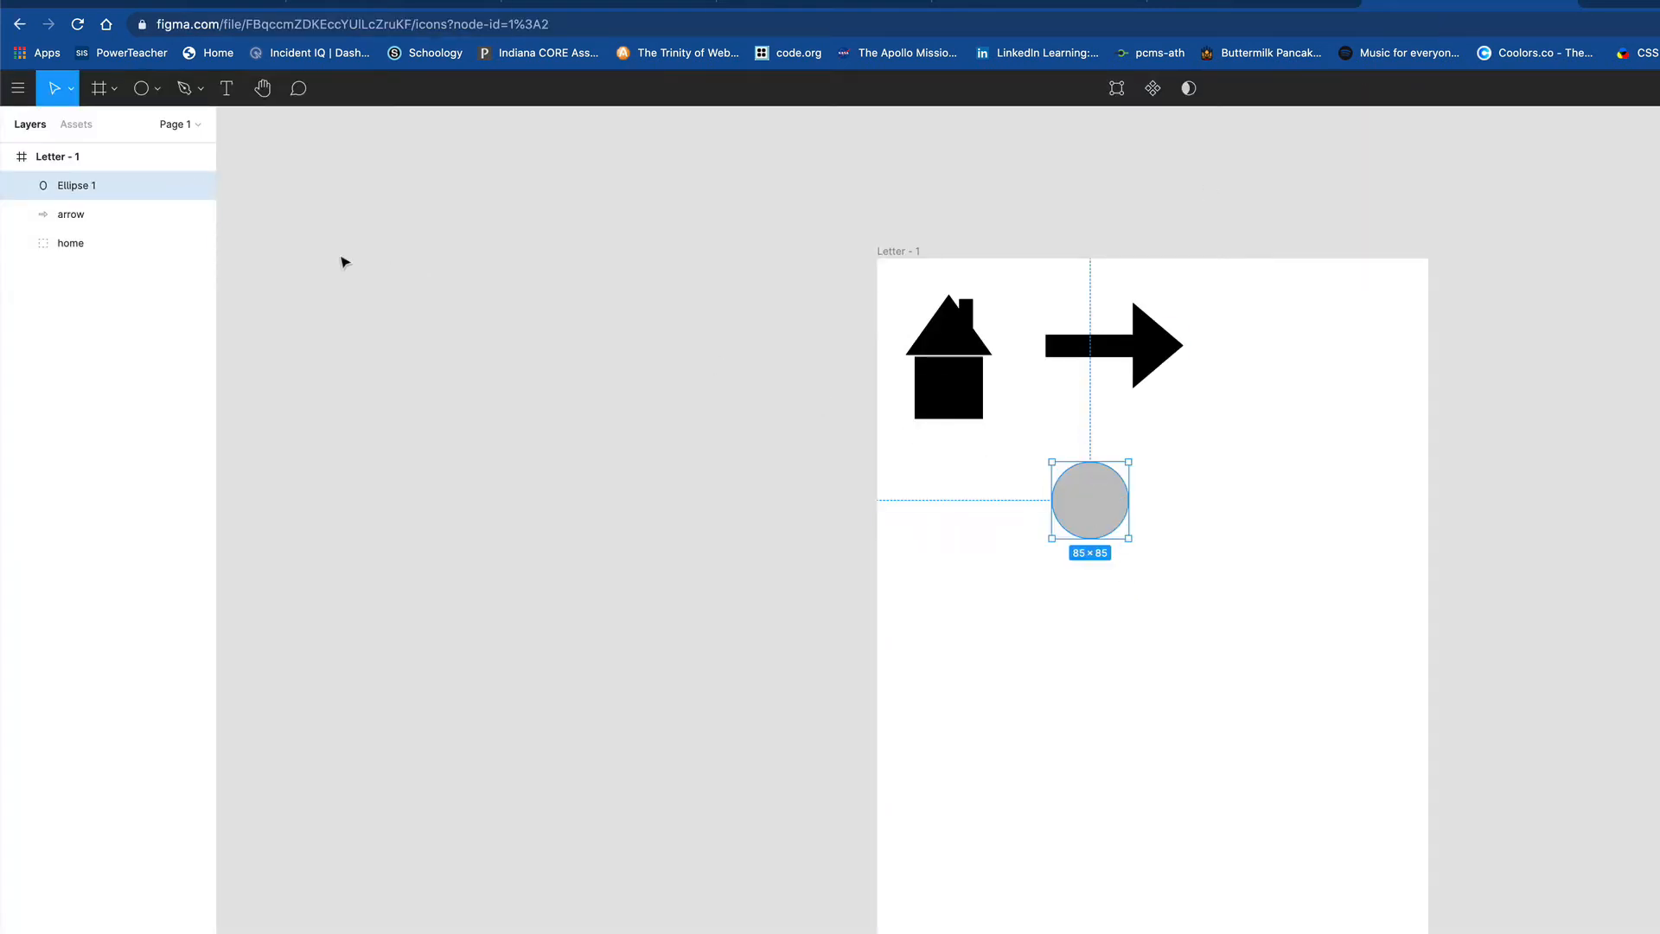
pyautogui.click(157, 89)
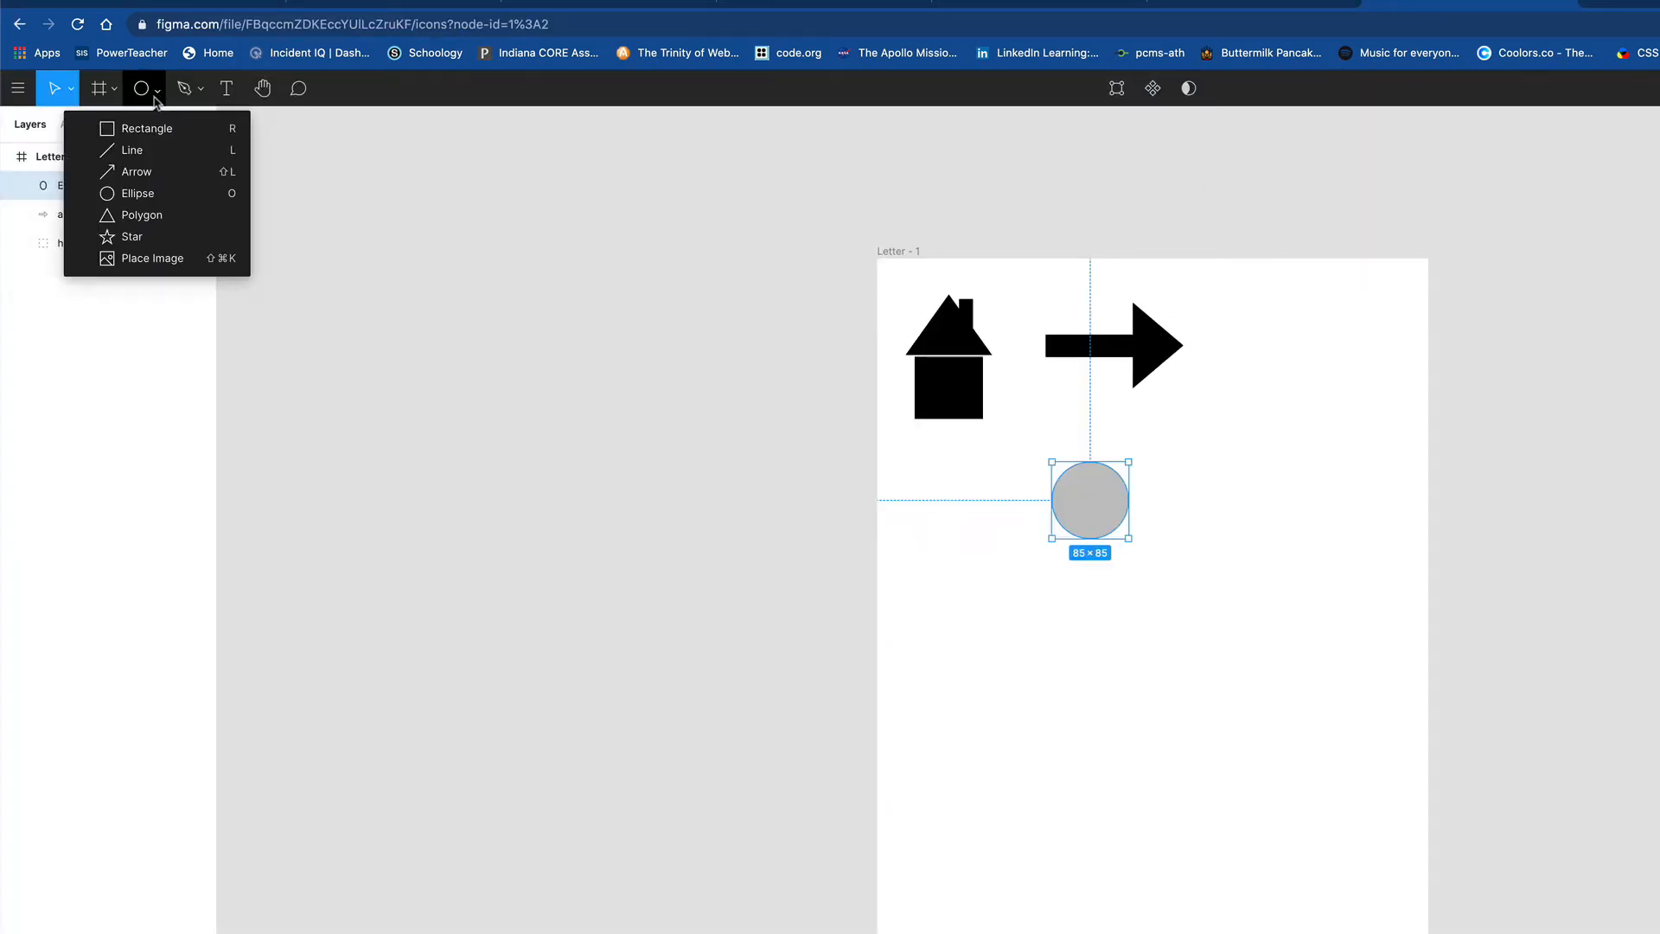
pyautogui.click(152, 198)
pyautogui.moveTo(1175, 462)
pyautogui.mouseDown()
pyautogui.moveTo(1286, 594)
pyautogui.moveTo(1274, 574)
pyautogui.mouseUp()
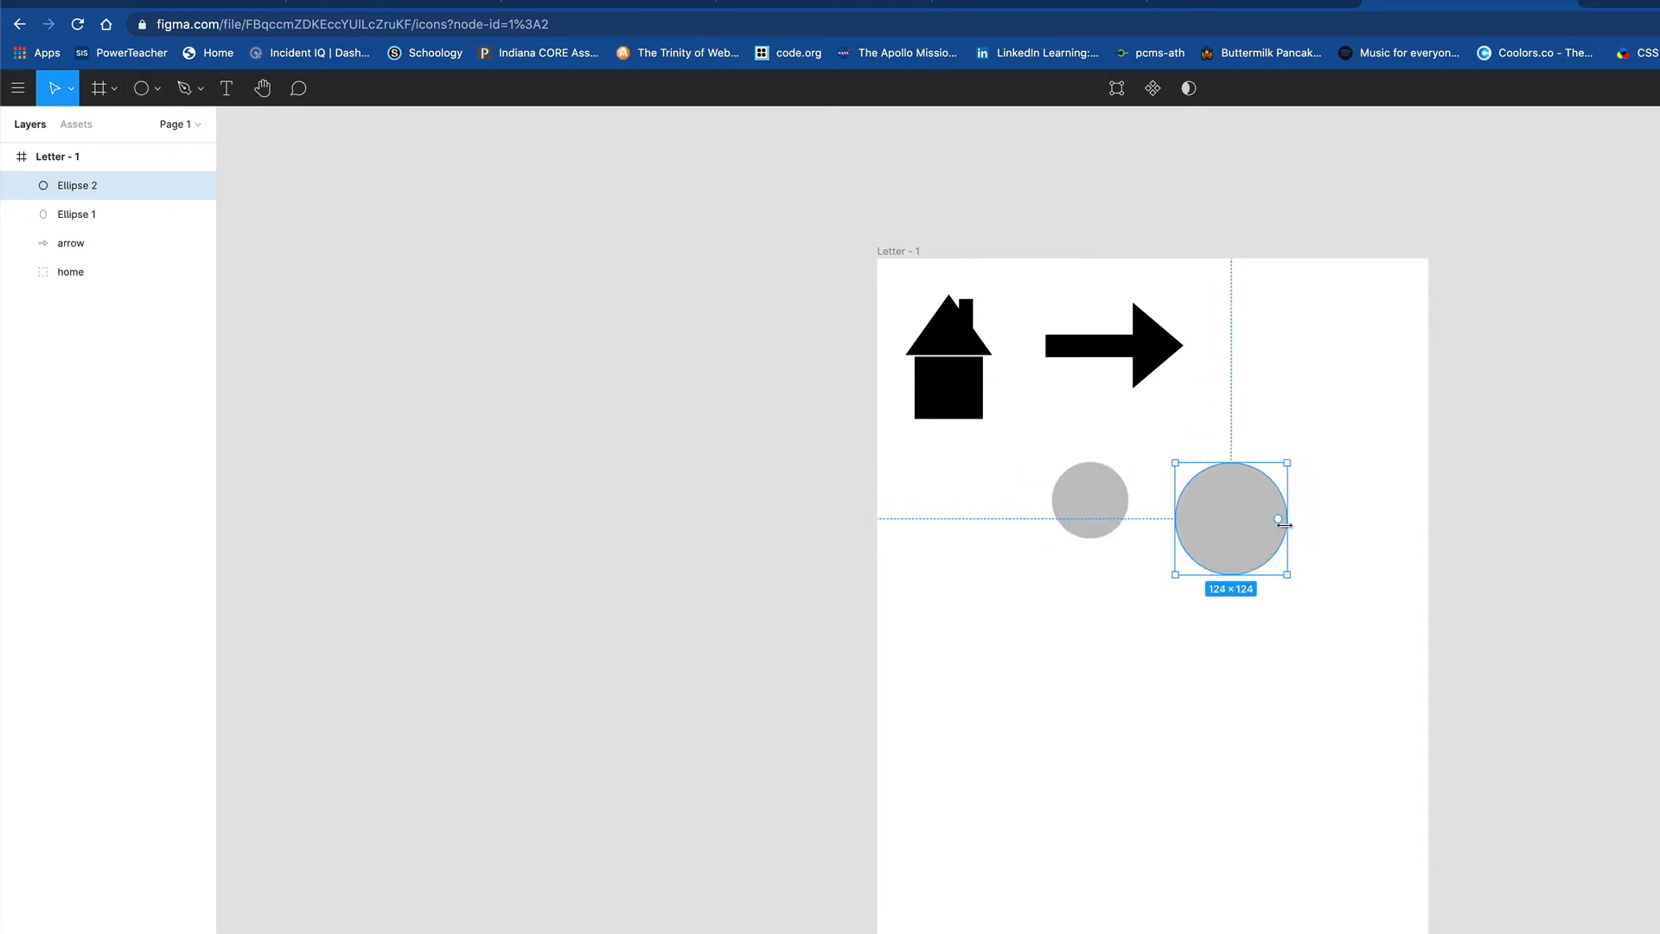
pyautogui.moveTo(1277, 519); pyautogui.dragTo(1227, 602)
pyautogui.press('BackSpace')
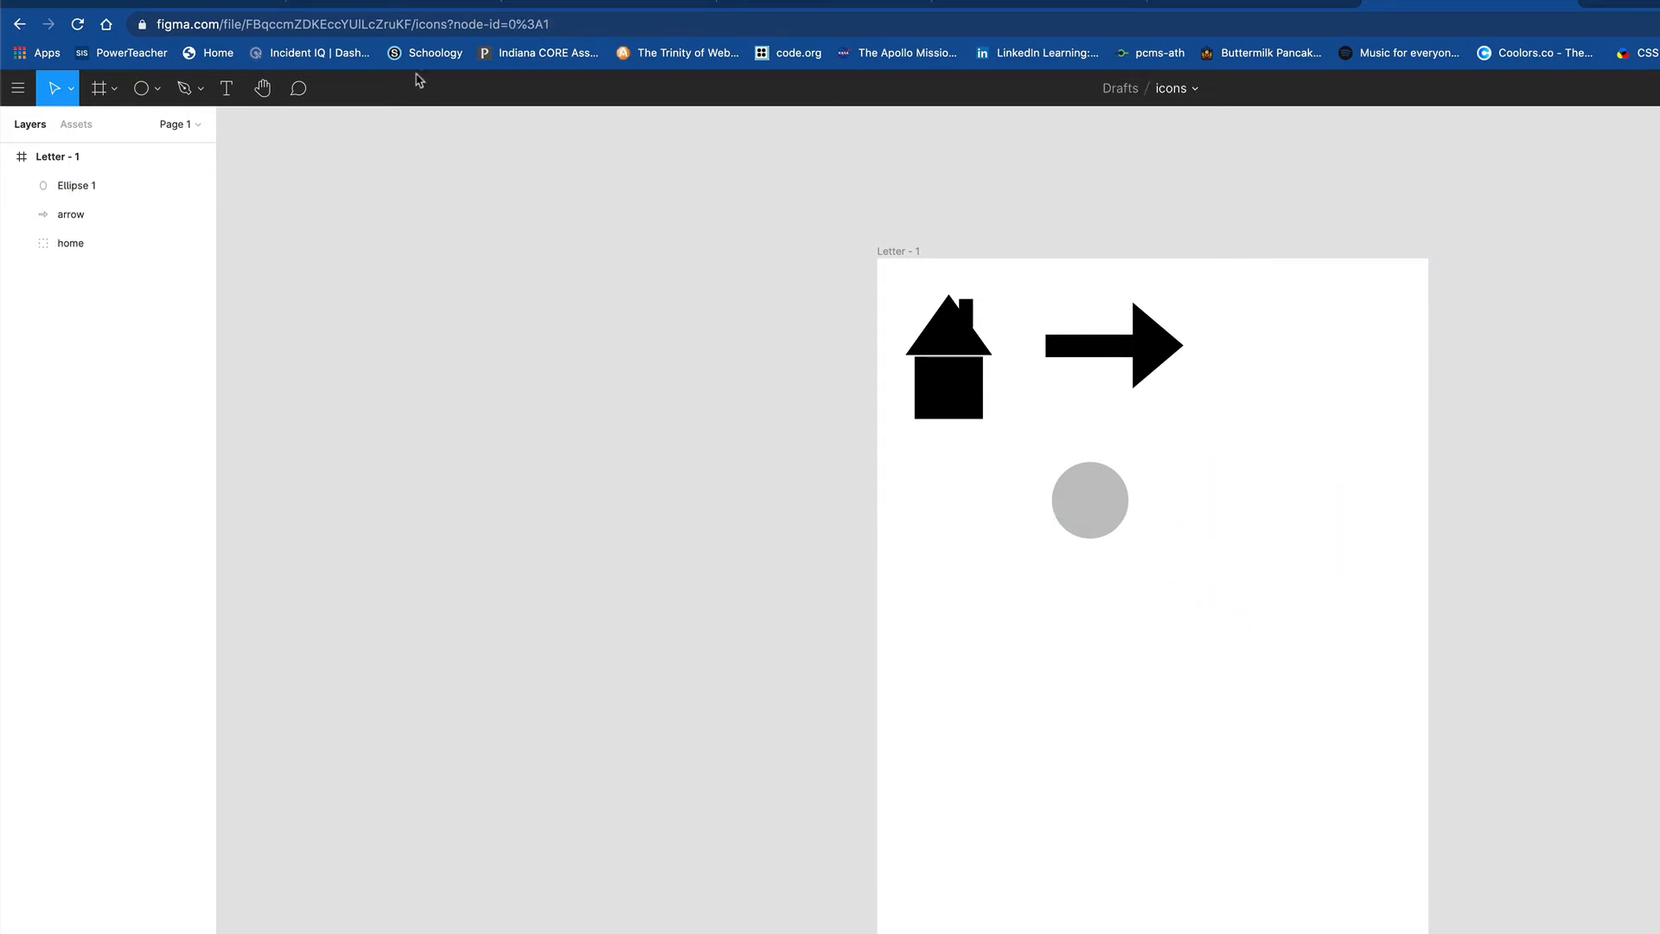
# - Draw a second circle about 143 × 143 beside the head and reduce its arc to the lower half-circle
pyautogui.click(141, 87)
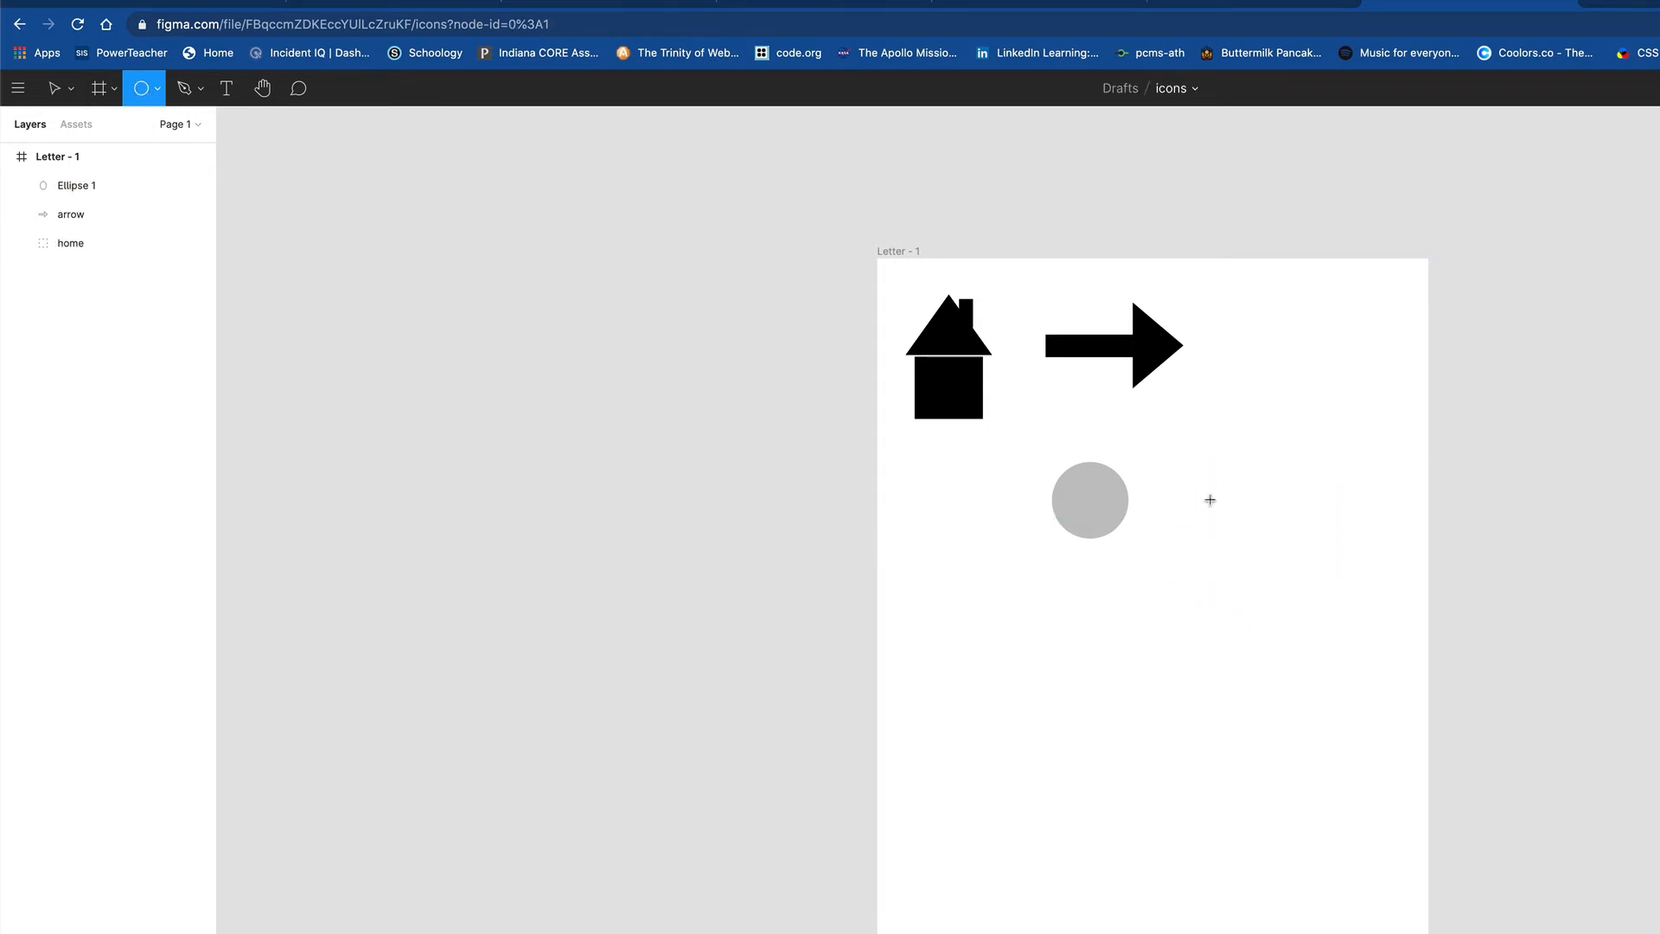
pyautogui.moveTo(1198, 467); pyautogui.dragTo(1320, 593)
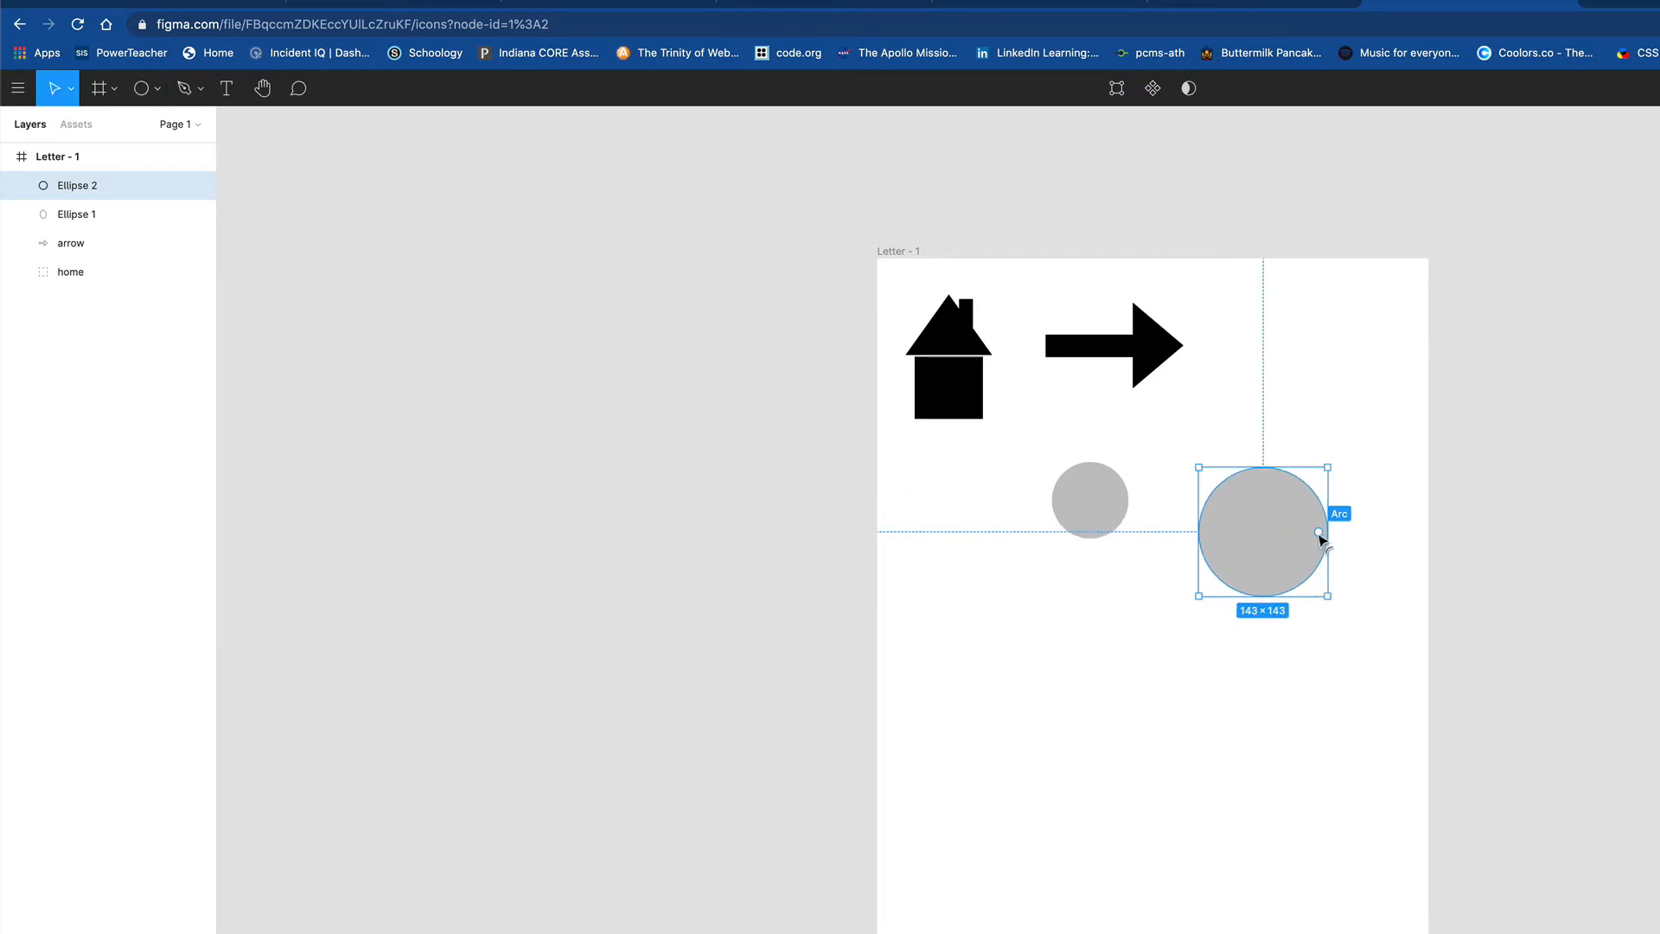
pyautogui.moveTo(1320, 535); pyautogui.dragTo(1219, 538)
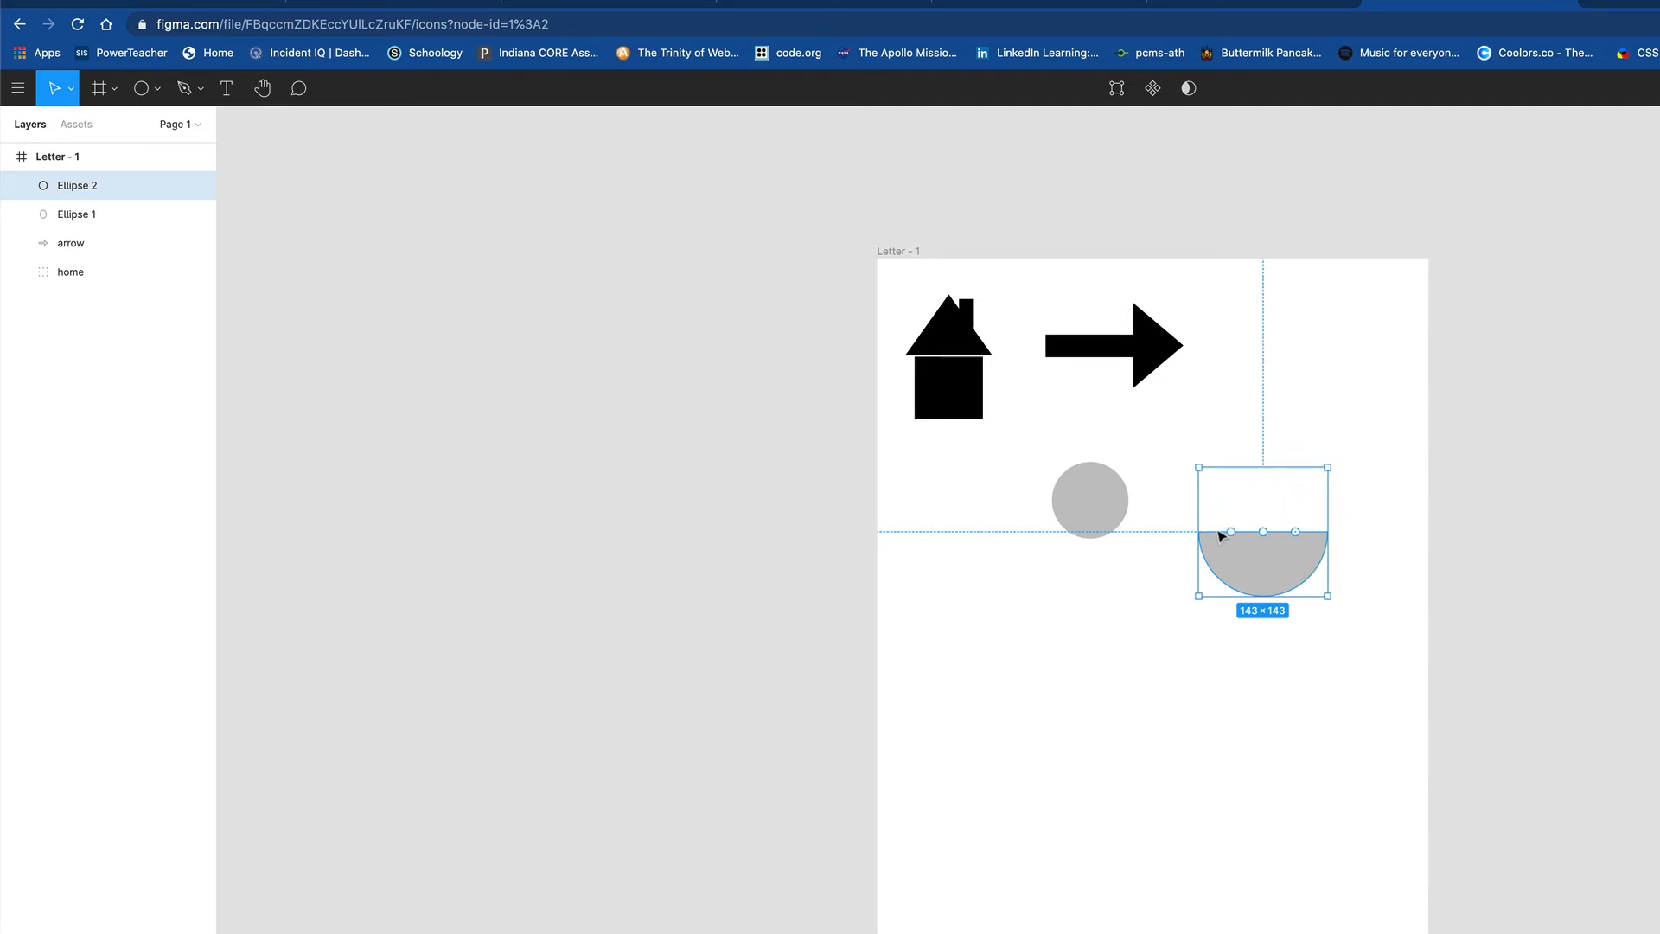
pyautogui.click(1311, 662)
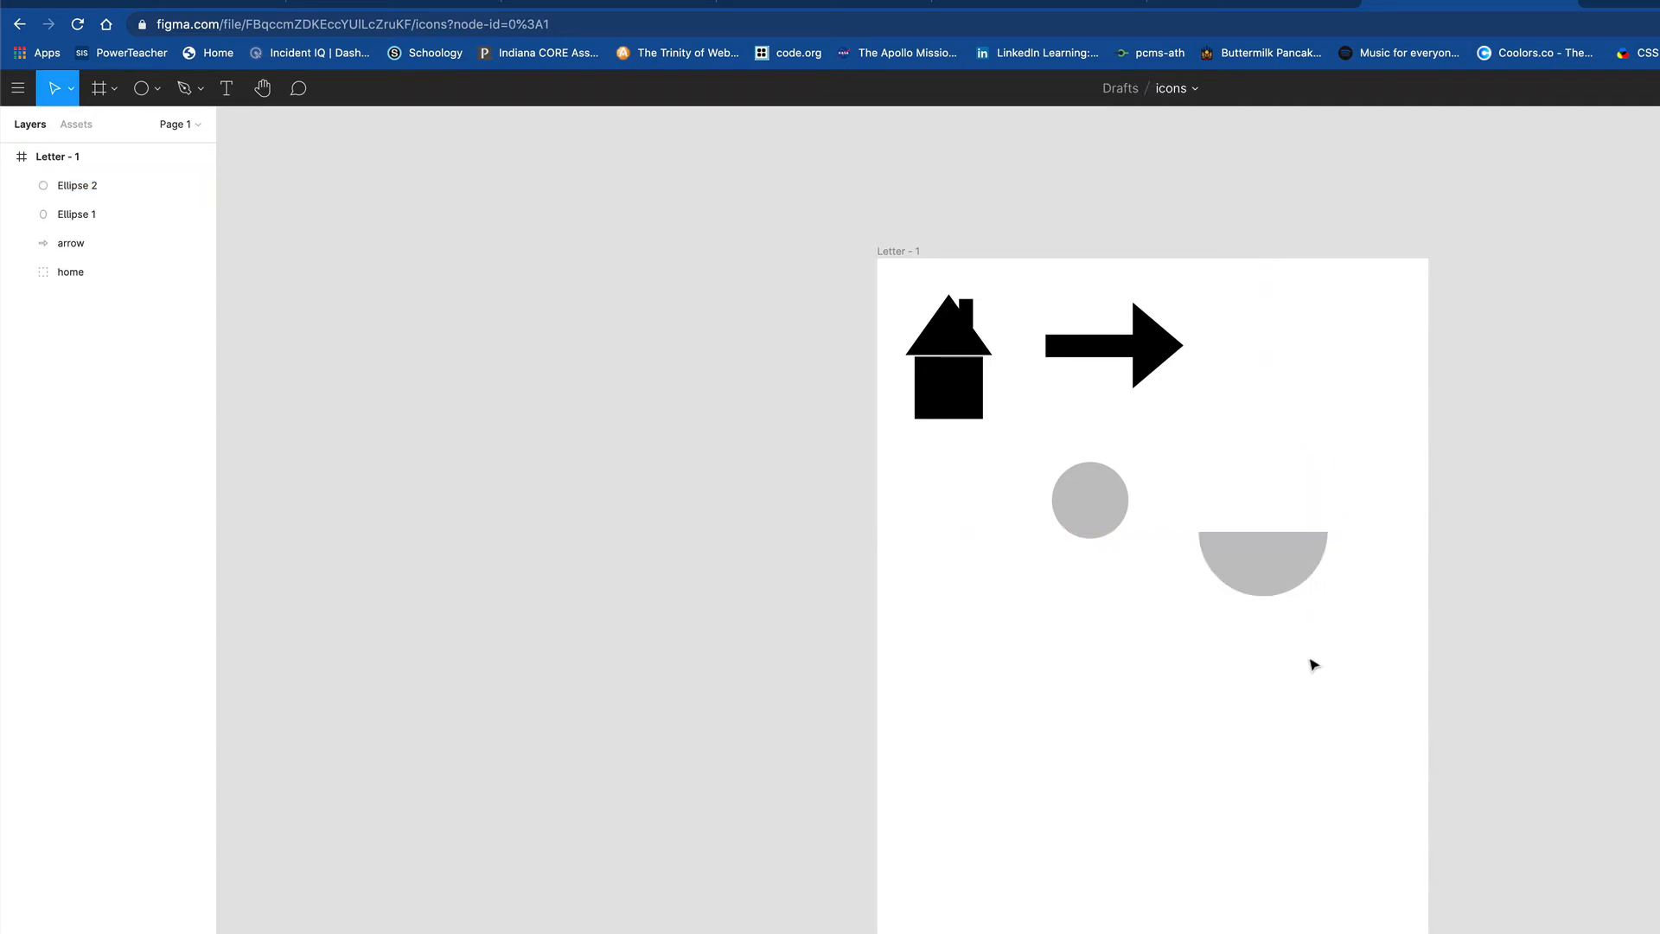
# - Rotate the half-circle by 180° and place it directly beneath the head circle as the profile's shoulders
pyautogui.click(1286, 575)
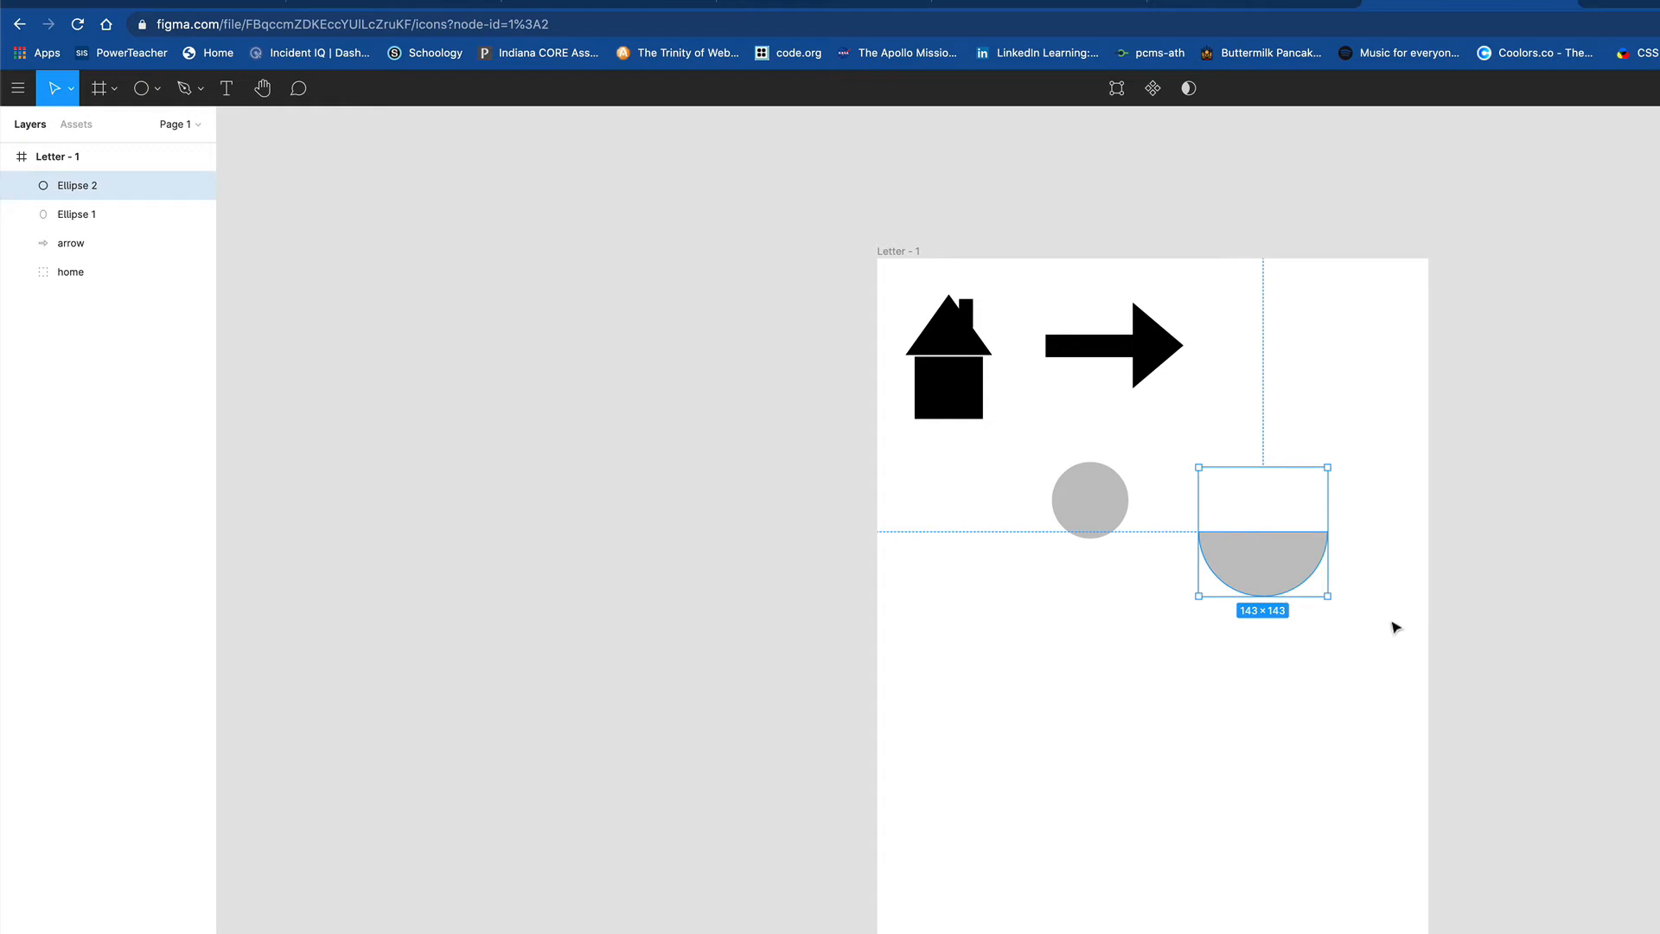
pyautogui.moveTo(1332, 605); pyautogui.dragTo(1192, 467)
pyautogui.moveTo(1268, 508); pyautogui.dragTo(1097, 574)
pyautogui.click(1207, 527)
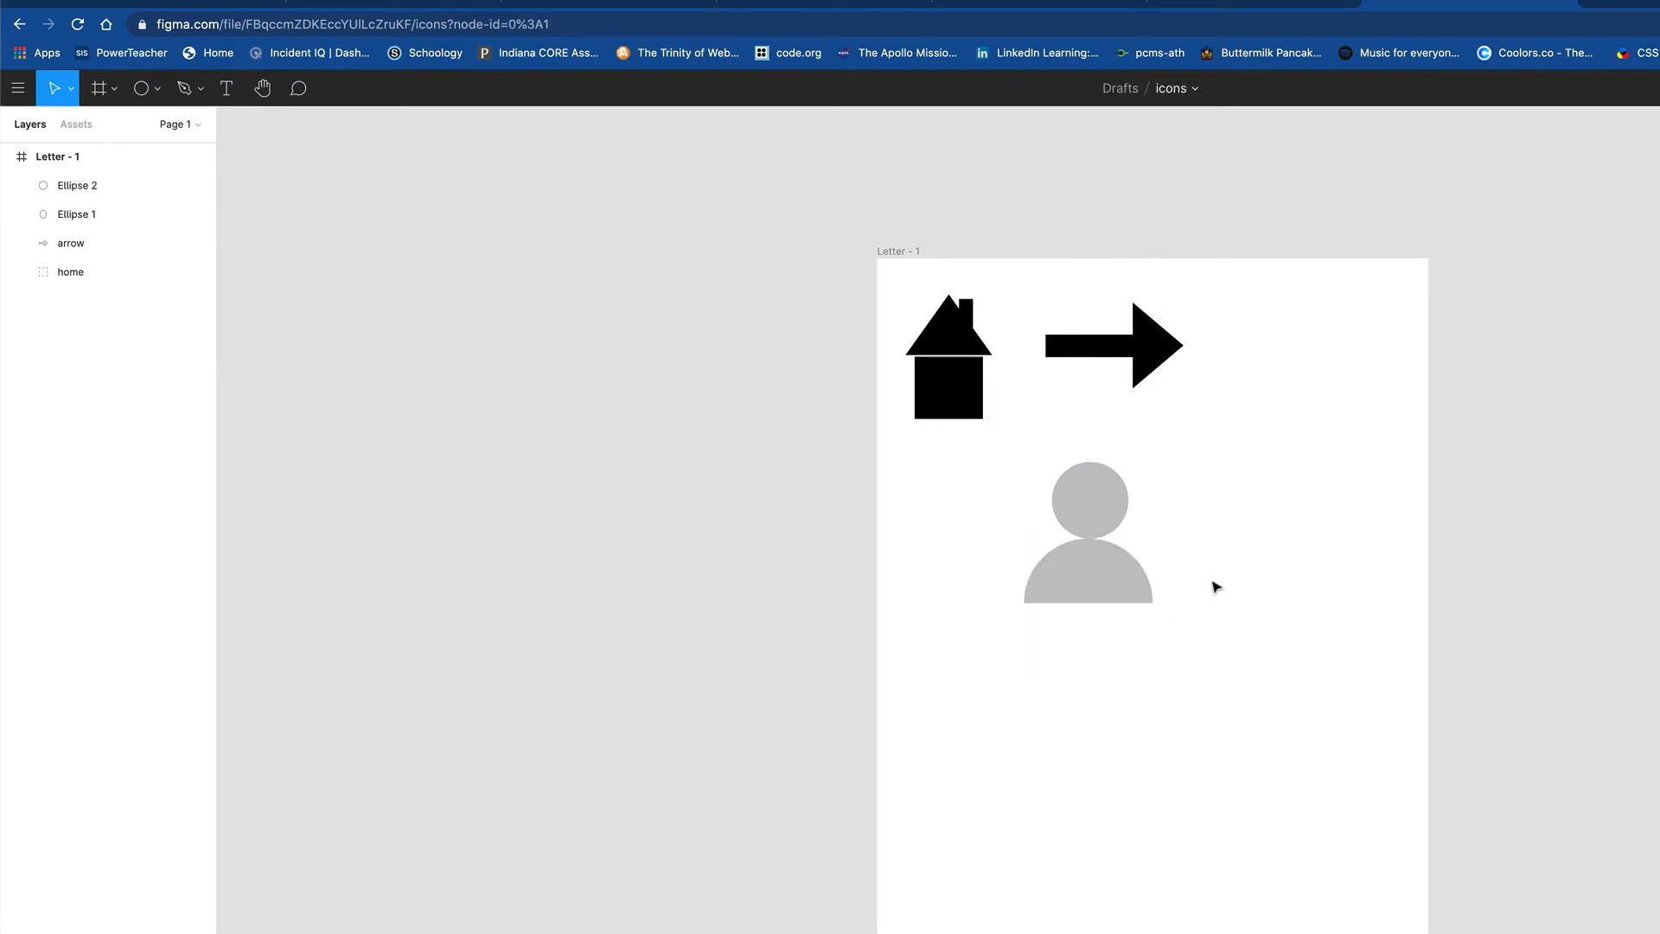
# - Align the head circle and the shoulders on their horizontal centers
pyautogui.moveTo(1003, 462); pyautogui.dragTo(1150, 605)
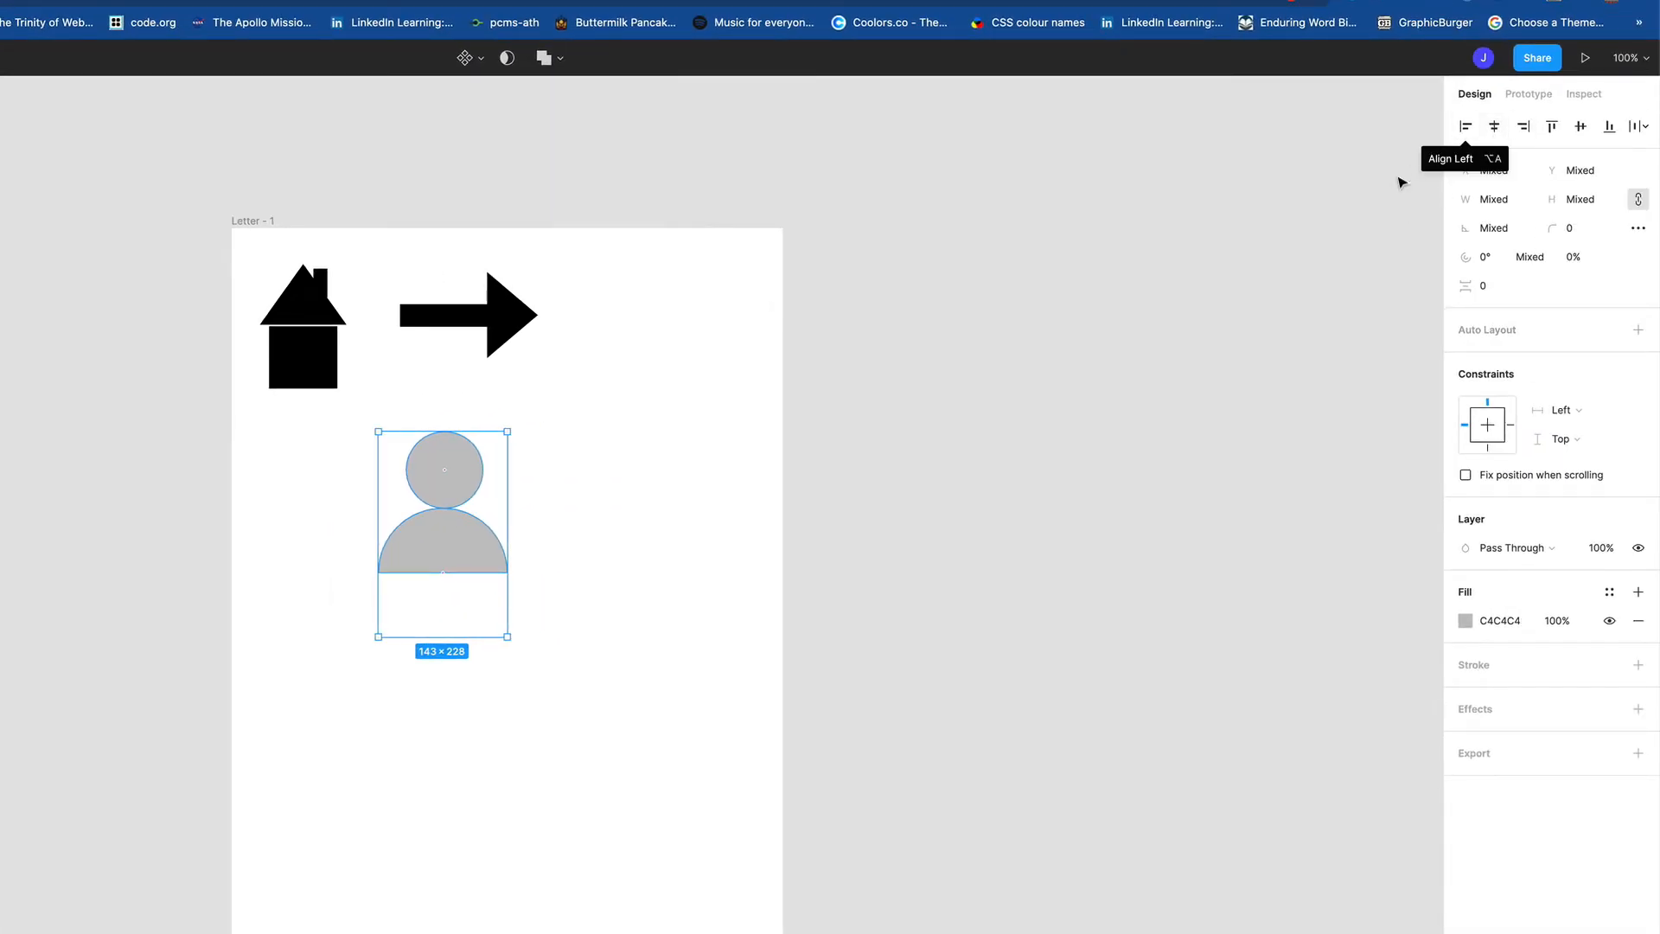
pyautogui.moveTo(579, 456); pyautogui.dragTo(411, 637)
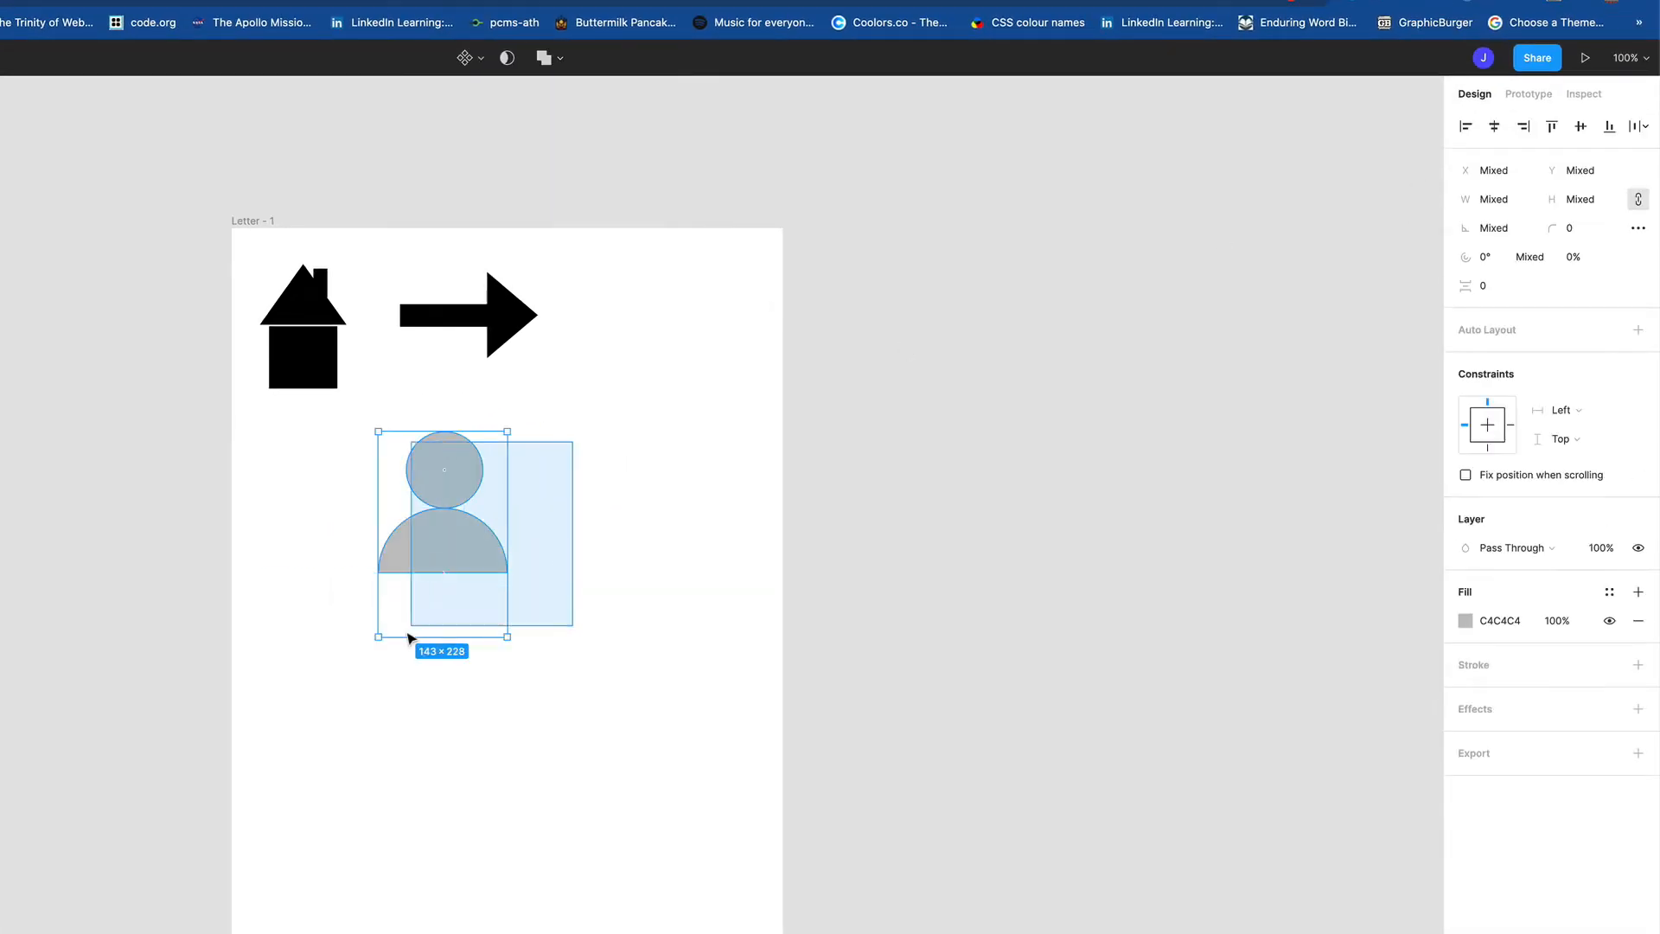
pyautogui.click(1494, 128)
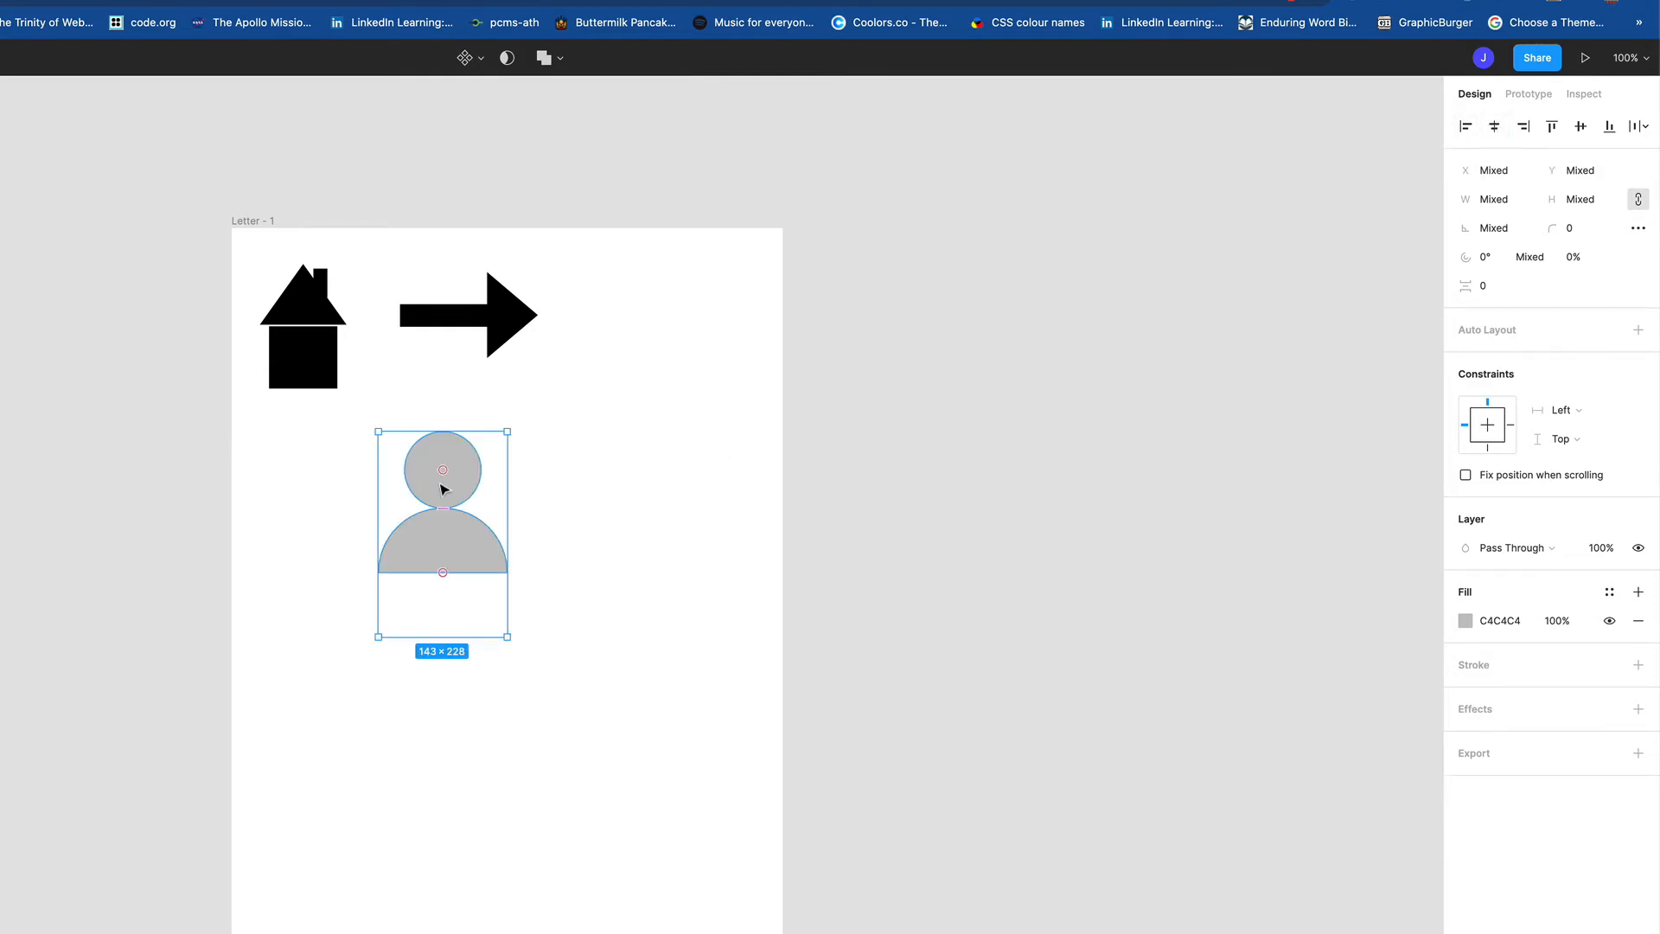
pyautogui.click(554, 508)
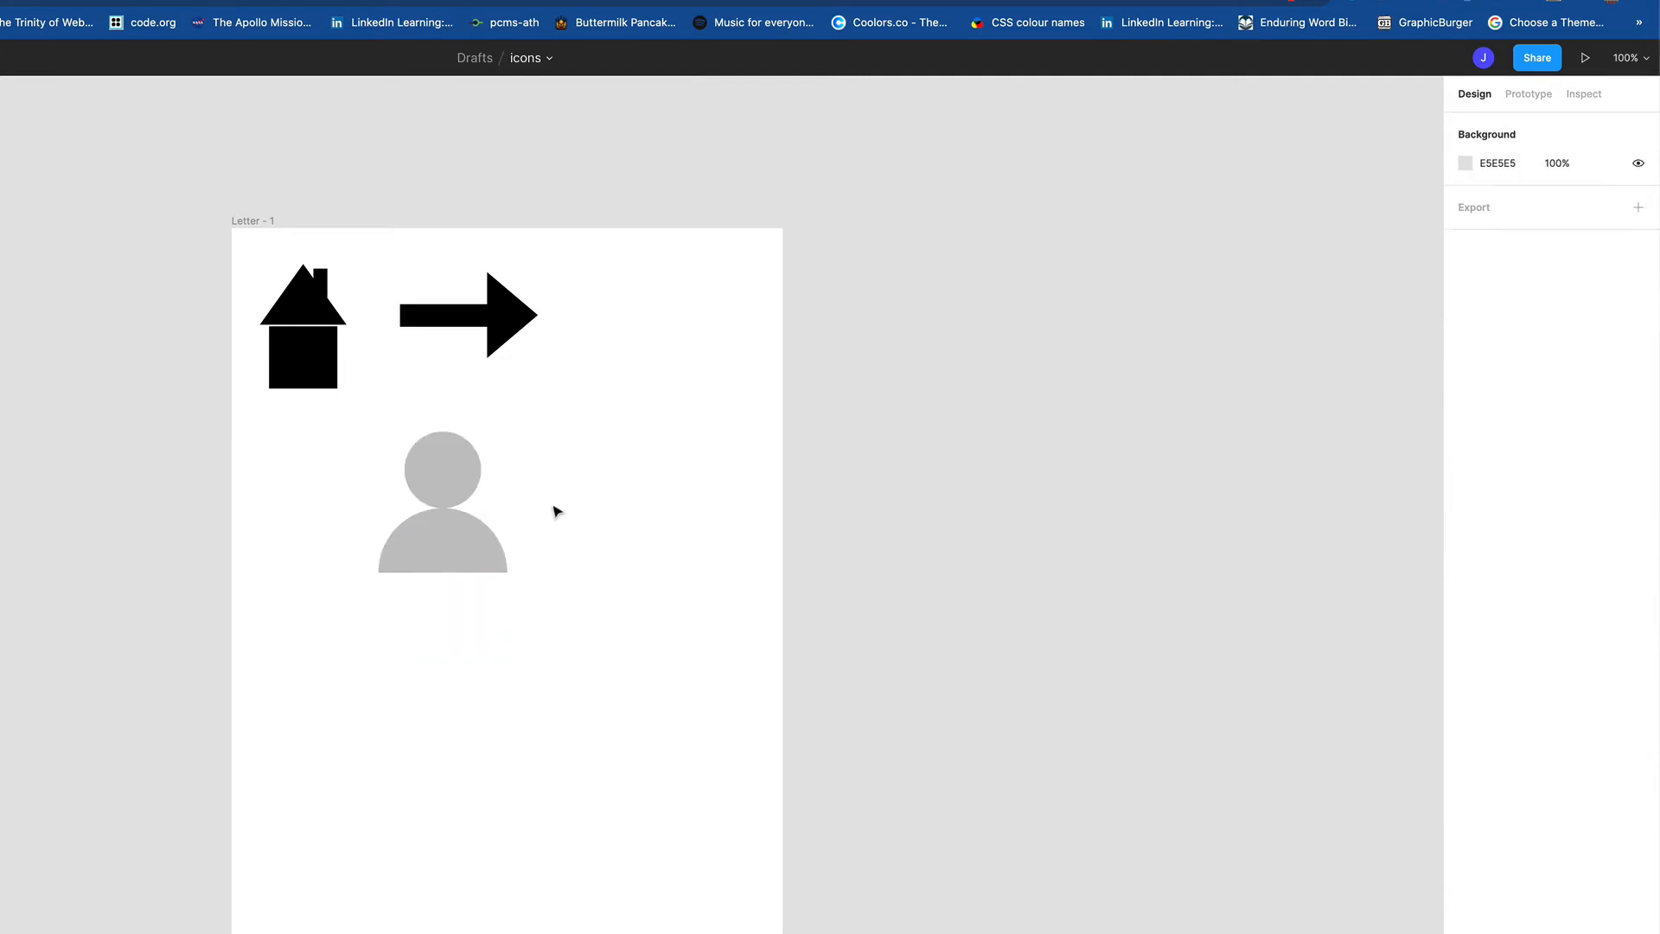
pyautogui.moveTo(452, 545); pyautogui.dragTo(446, 538)
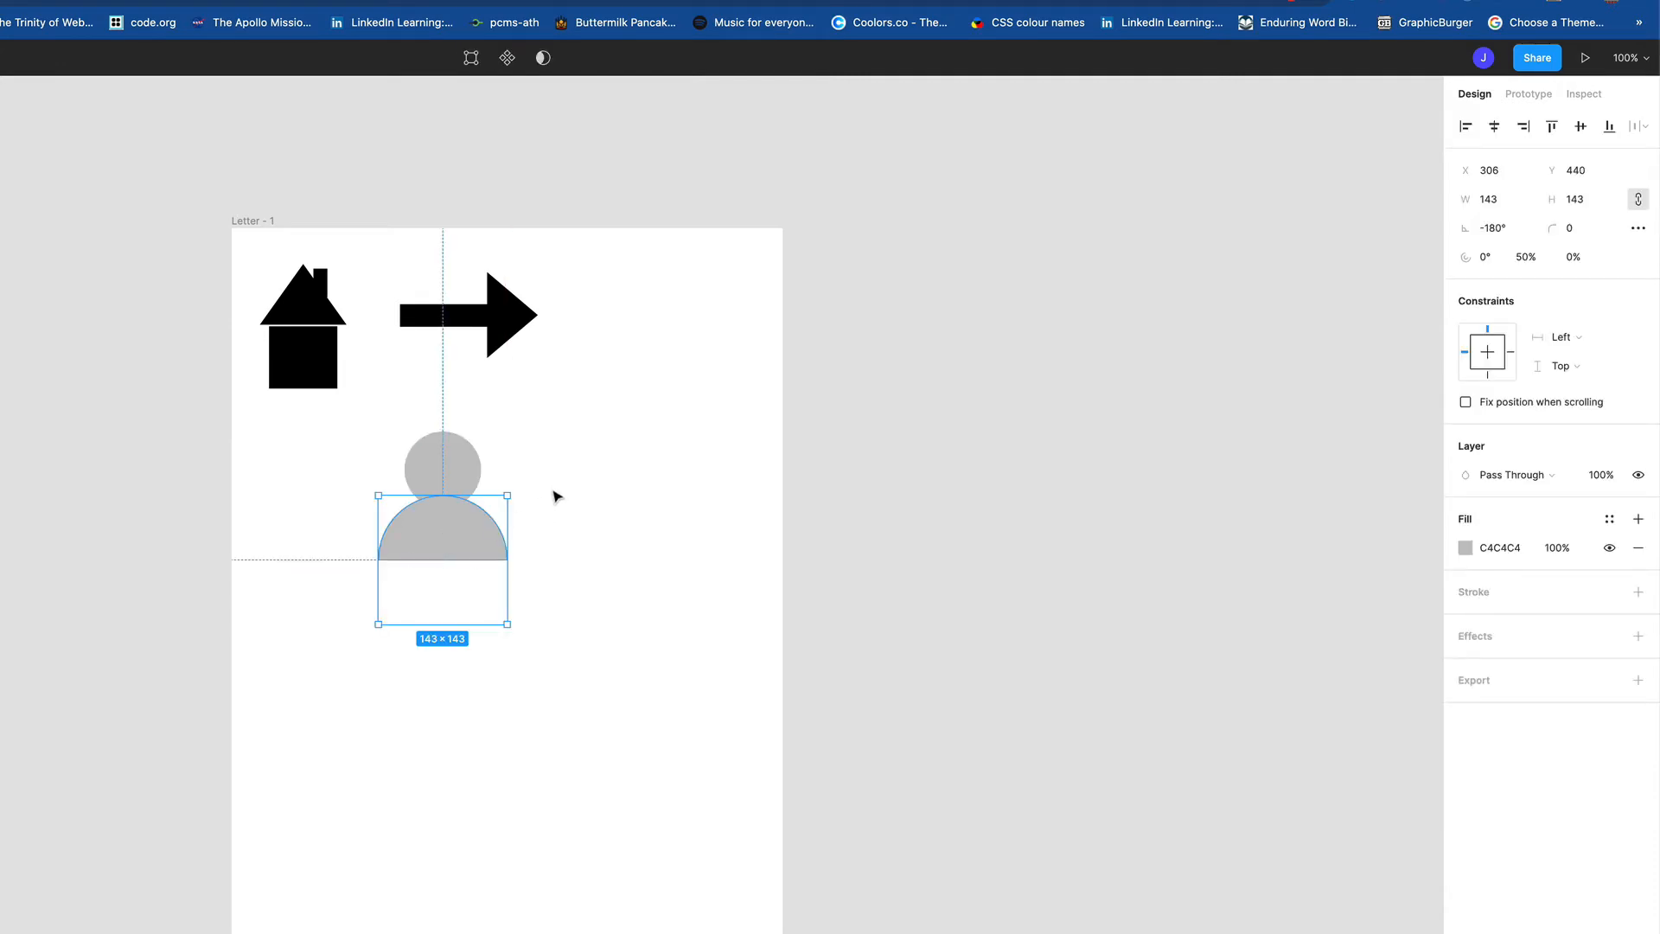
pyautogui.click(530, 463)
pyautogui.moveTo(529, 463); pyautogui.dragTo(439, 545)
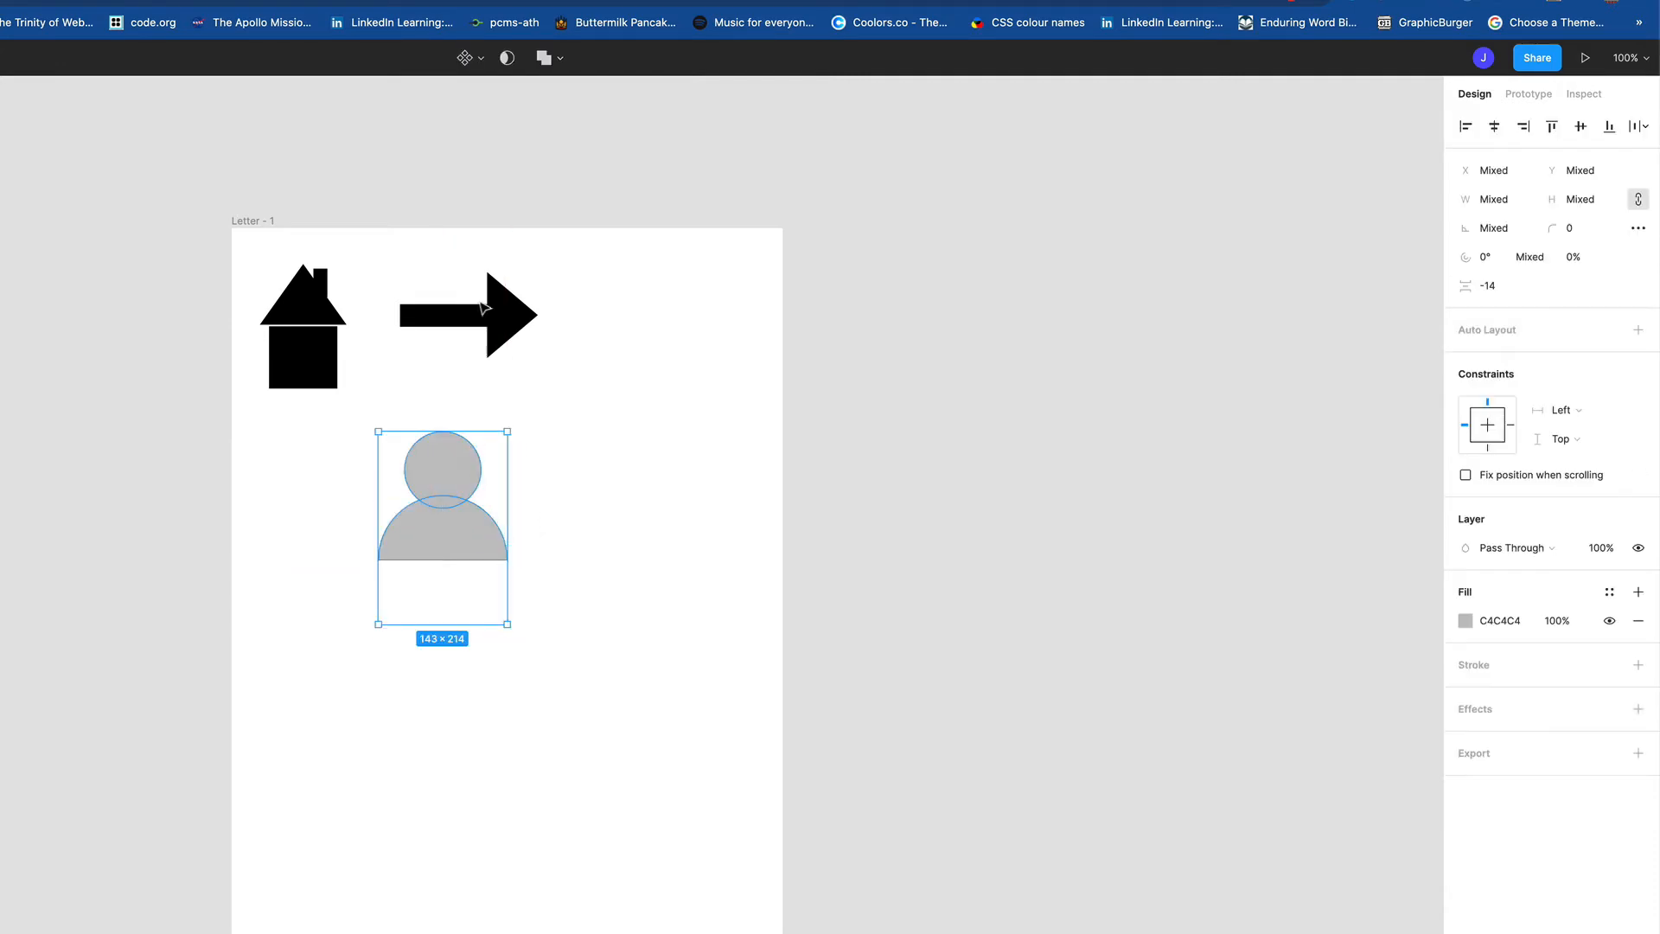
pyautogui.click(561, 58)
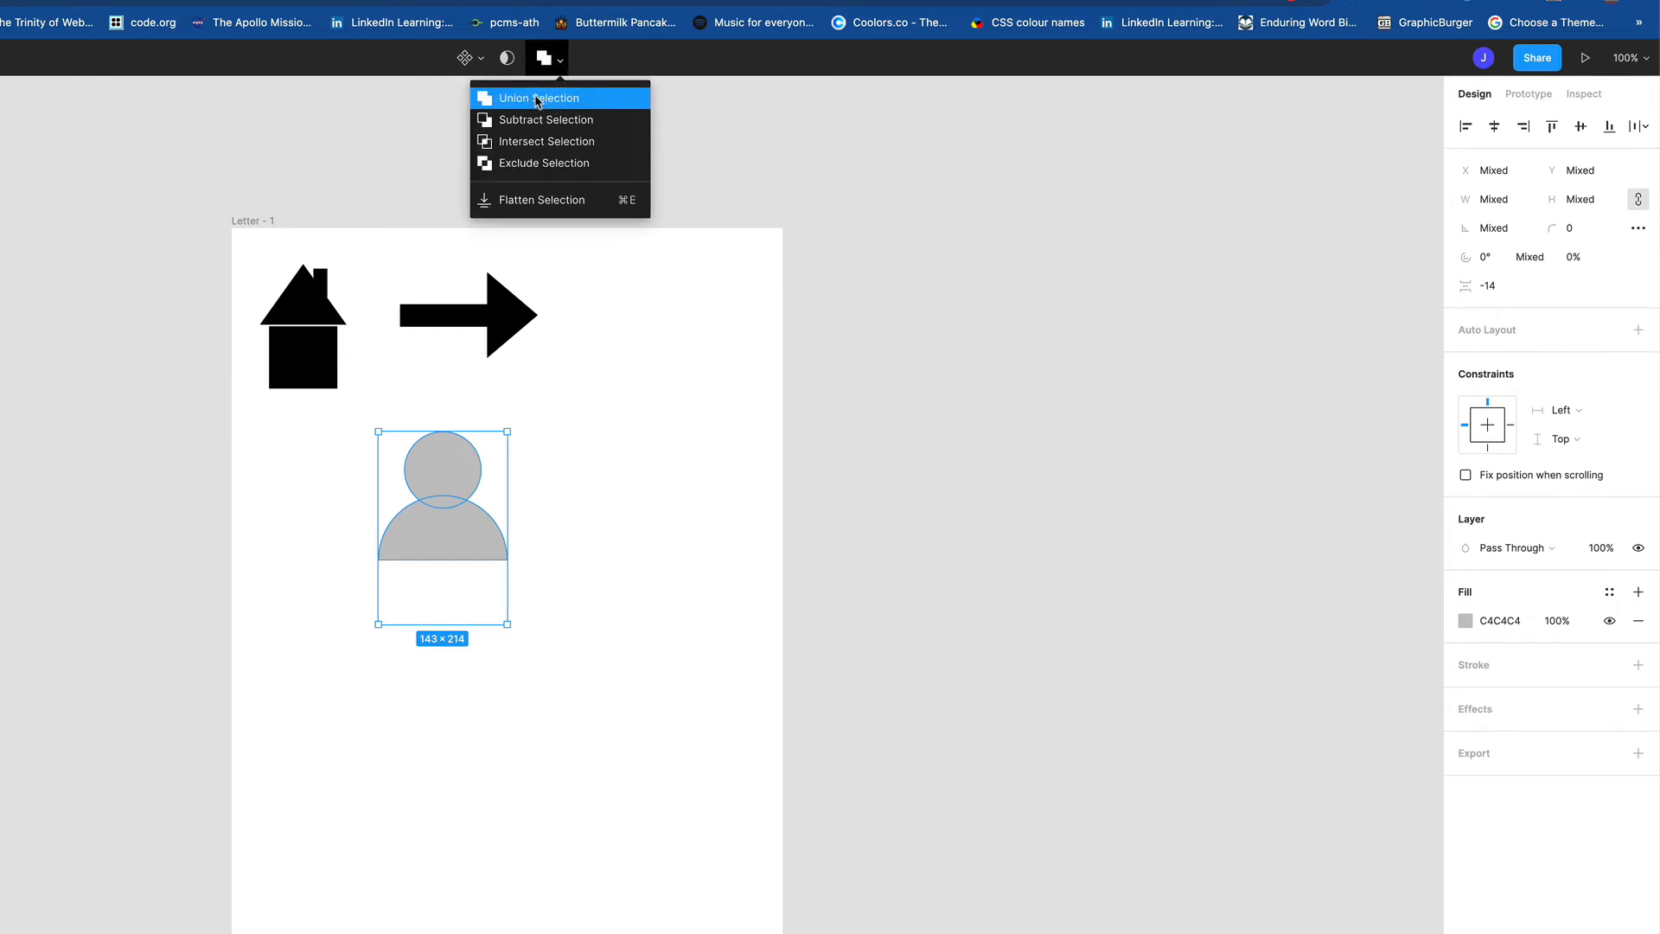
pyautogui.click(615, 570)
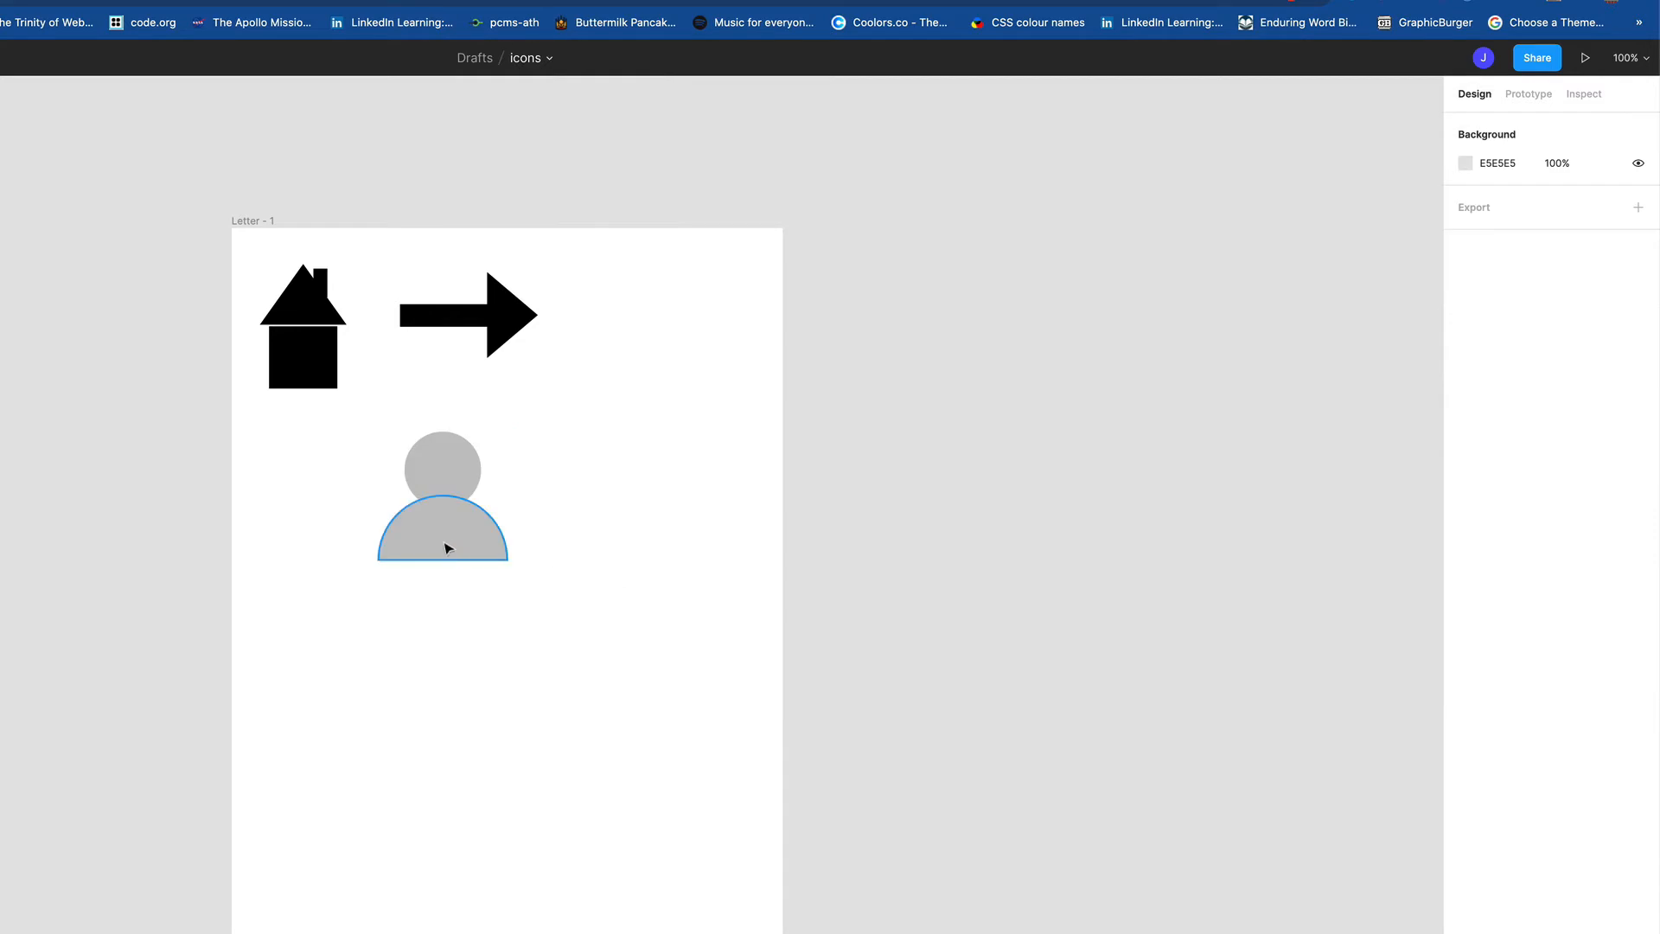
pyautogui.moveTo(449, 548)
pyautogui.mouseDown()
pyautogui.moveTo(448, 577)
pyautogui.moveTo(446, 562)
pyautogui.mouseUp()
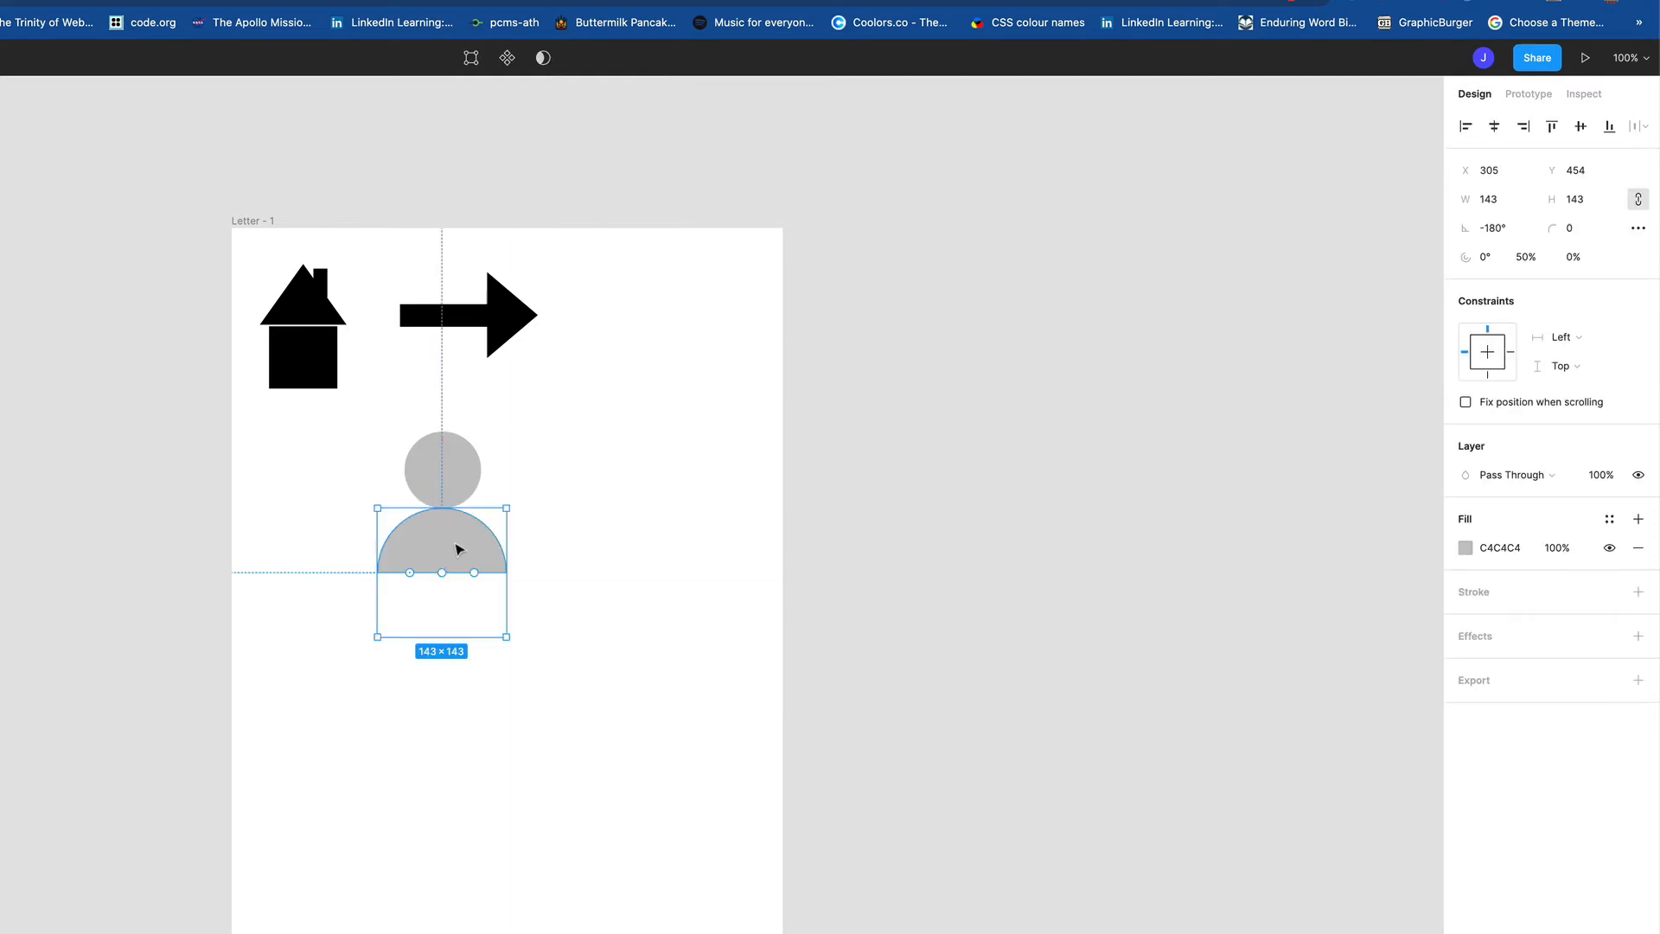
# - Group the head circle and the shoulders into one profile icon
pyautogui.click(548, 503)
pyautogui.moveTo(531, 471); pyautogui.dragTo(460, 542)
pyautogui.rightClick(447, 540)
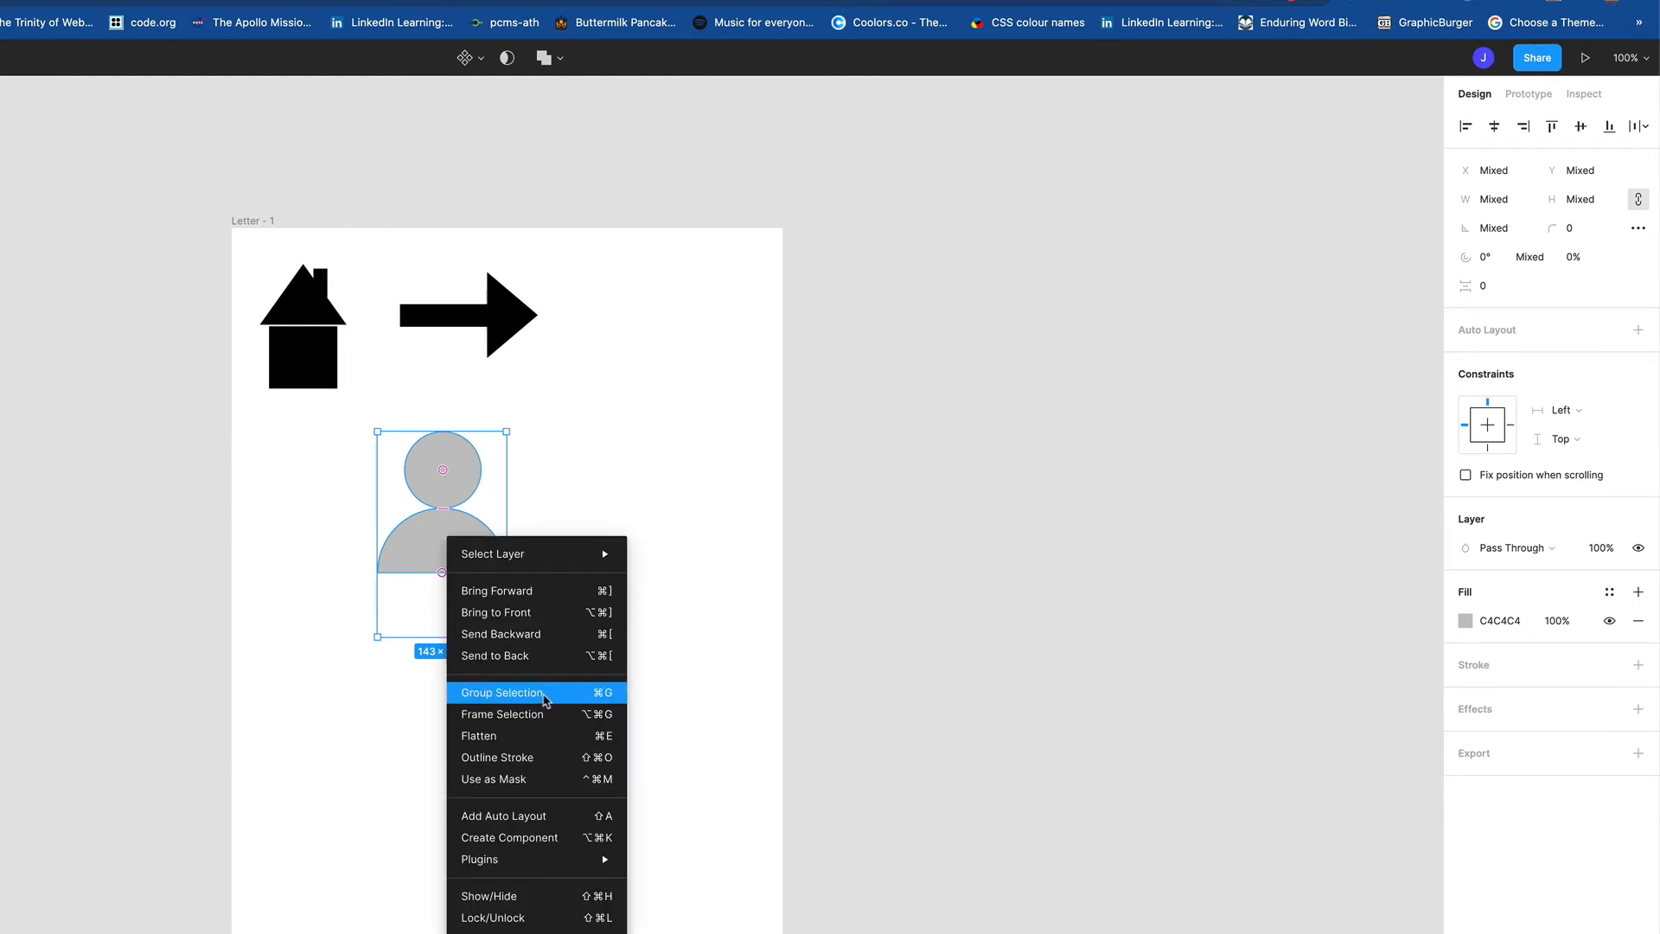
pyautogui.click(544, 696)
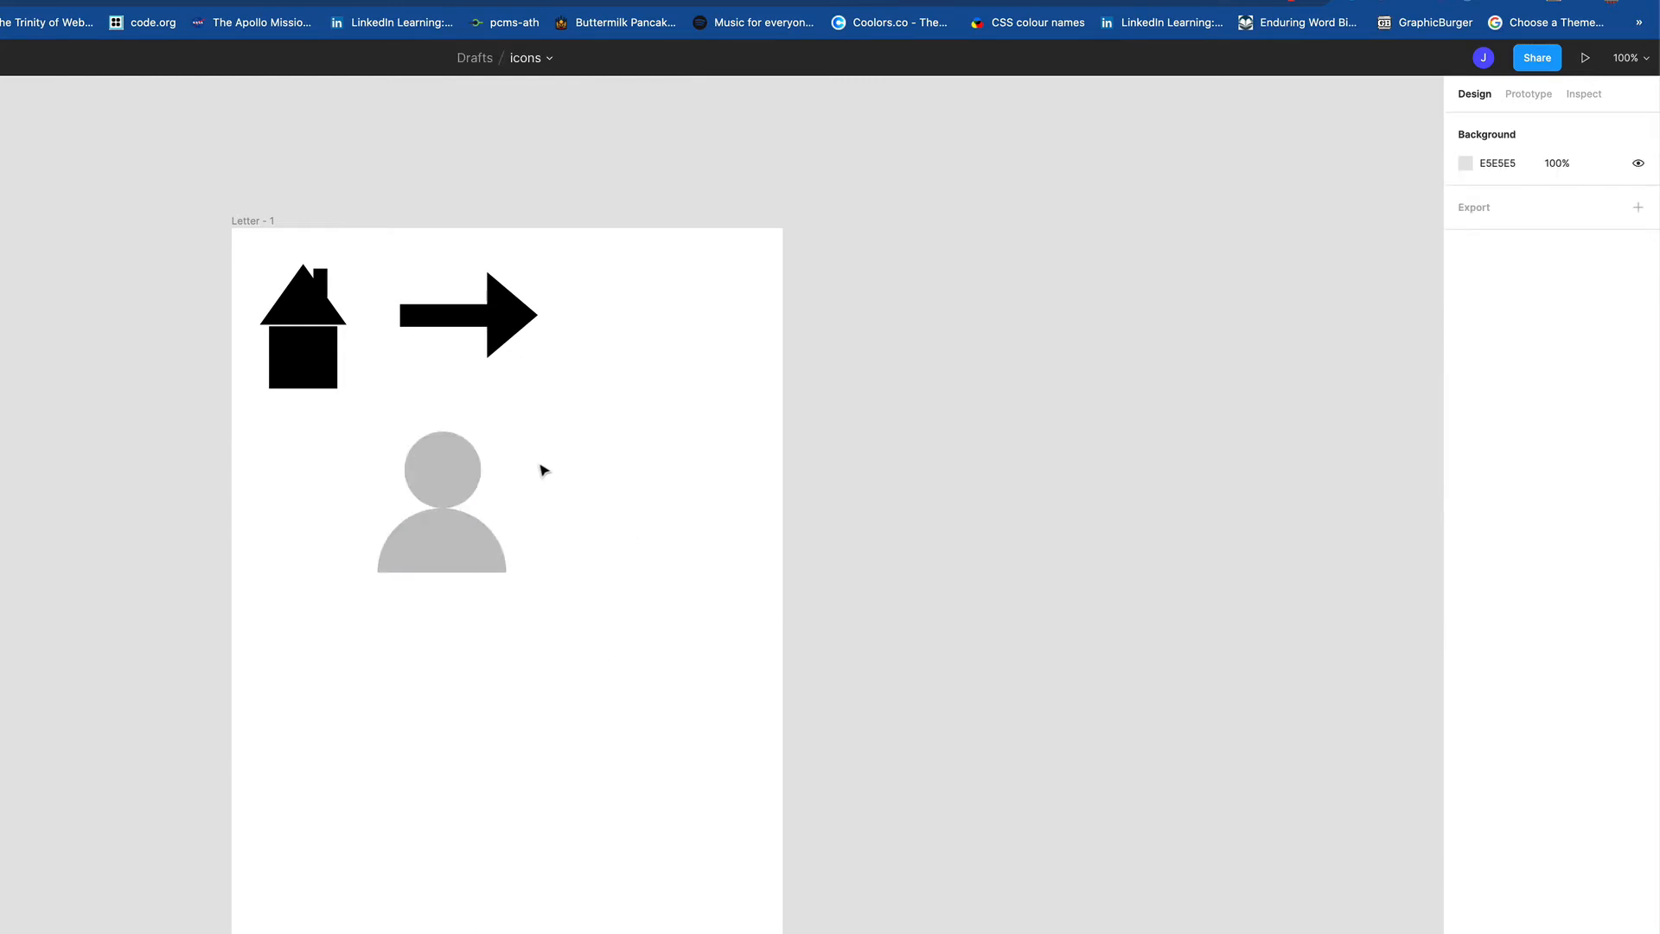
# - Set the profile group's fill to black 000000 and change it to bright yellow FAFF00
pyautogui.moveTo(542, 469); pyautogui.dragTo(439, 605)
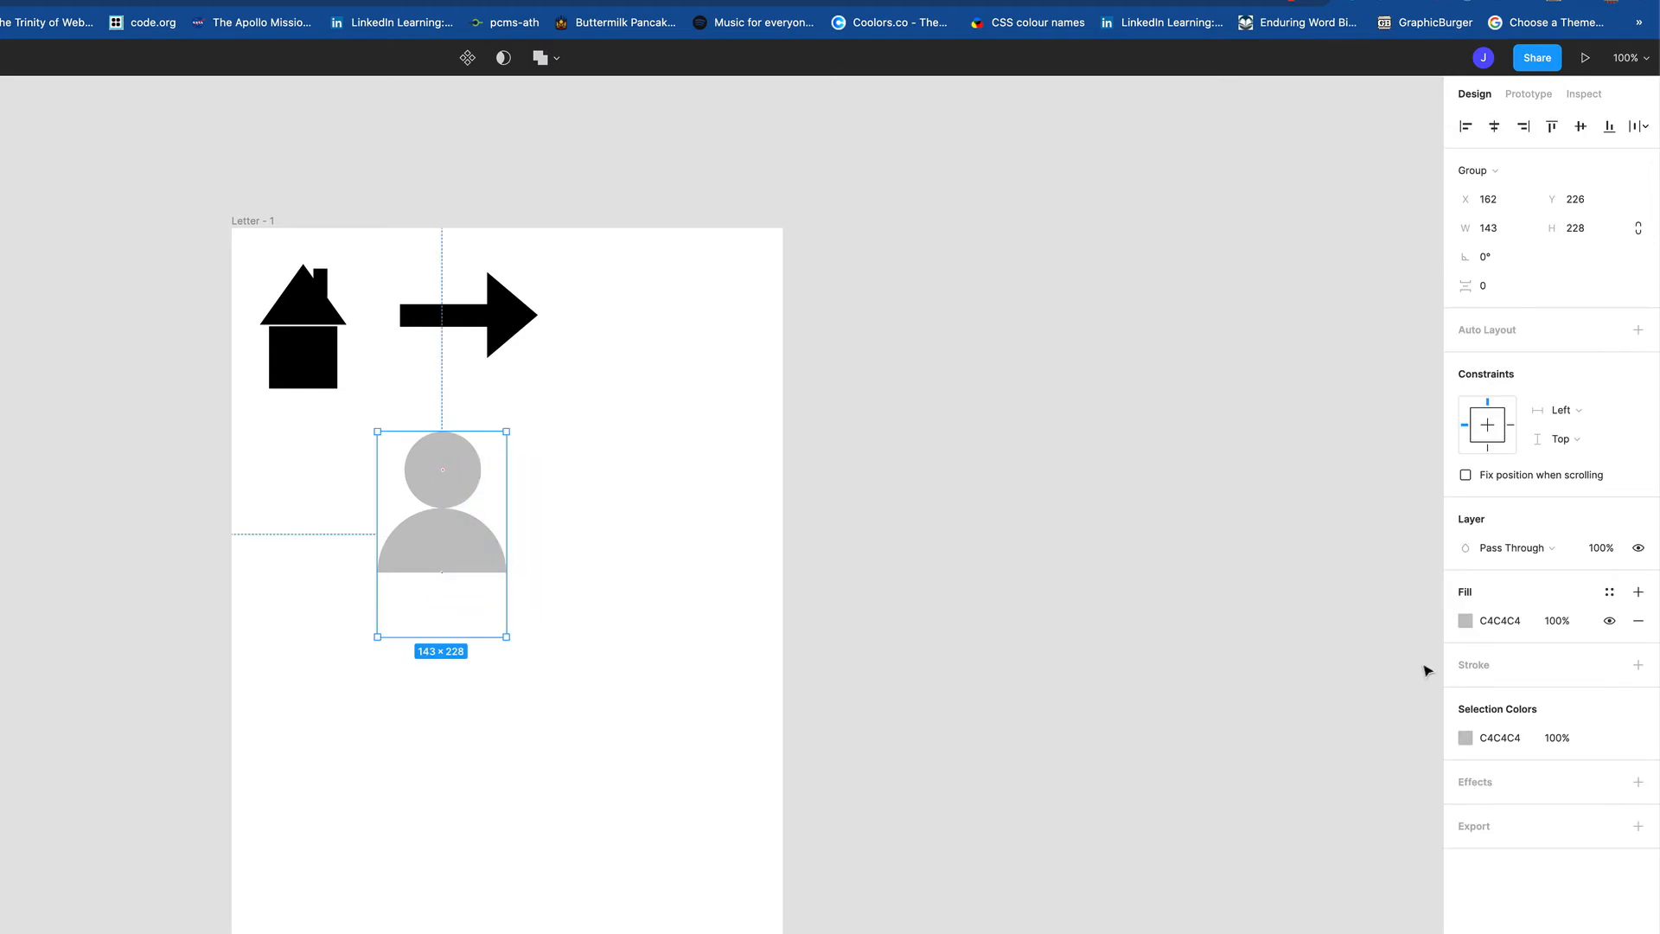
pyautogui.click(1464, 620)
pyautogui.moveTo(1274, 828); pyautogui.dragTo(1208, 874)
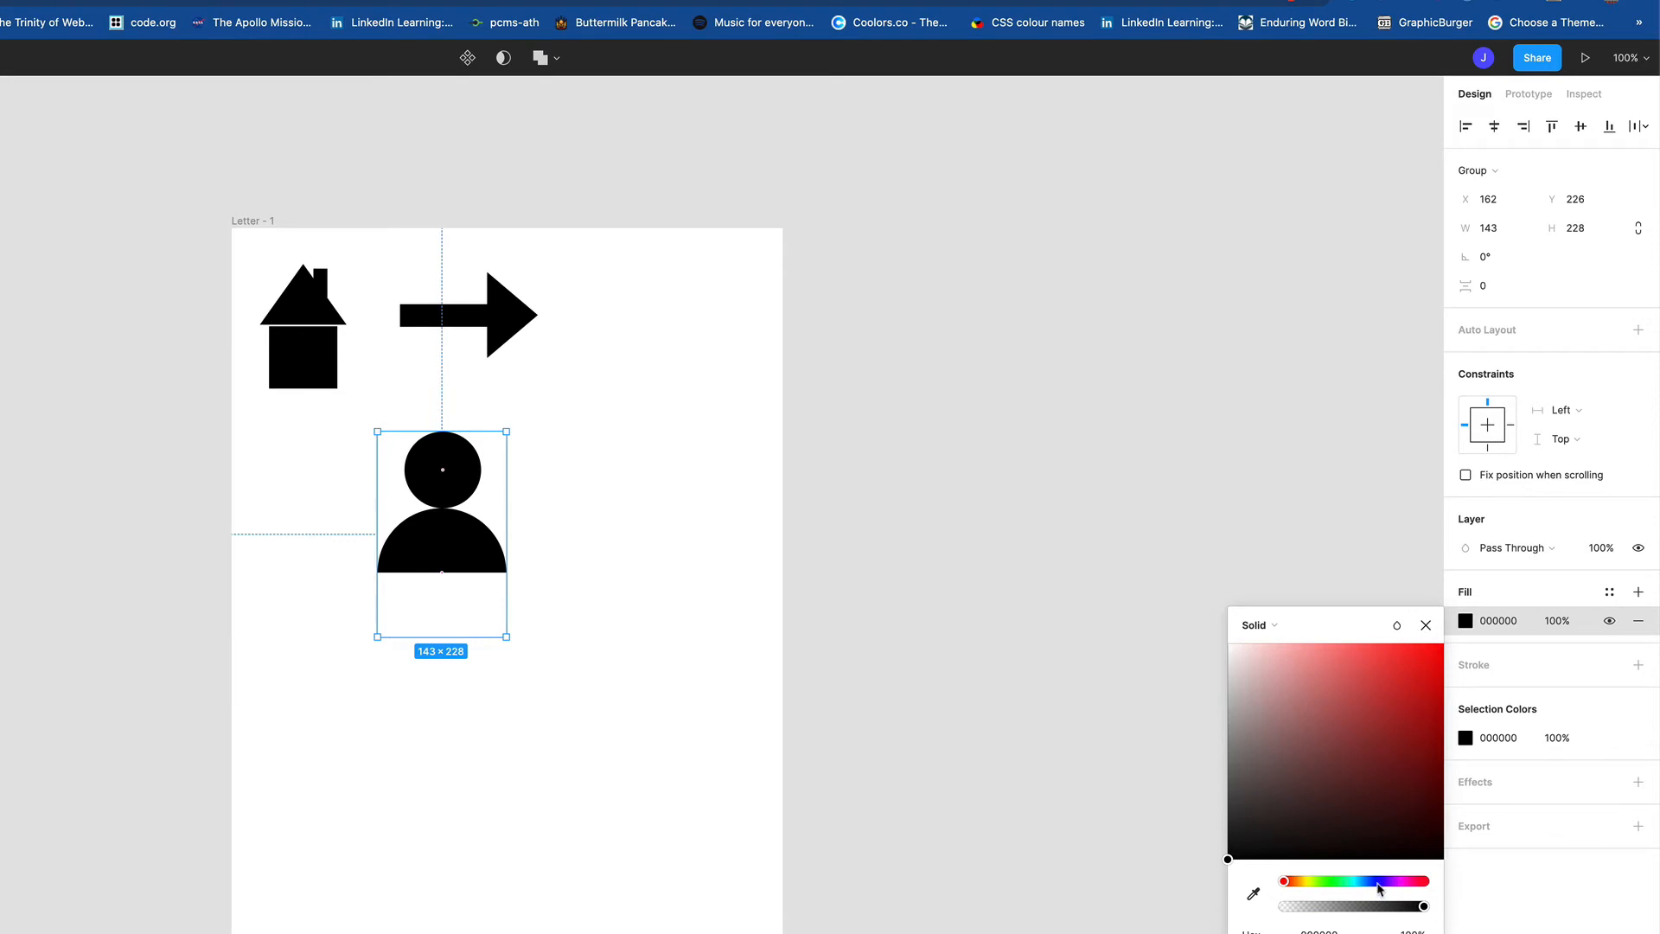
pyautogui.click(1309, 881)
pyautogui.moveTo(1340, 767); pyautogui.dragTo(1450, 644)
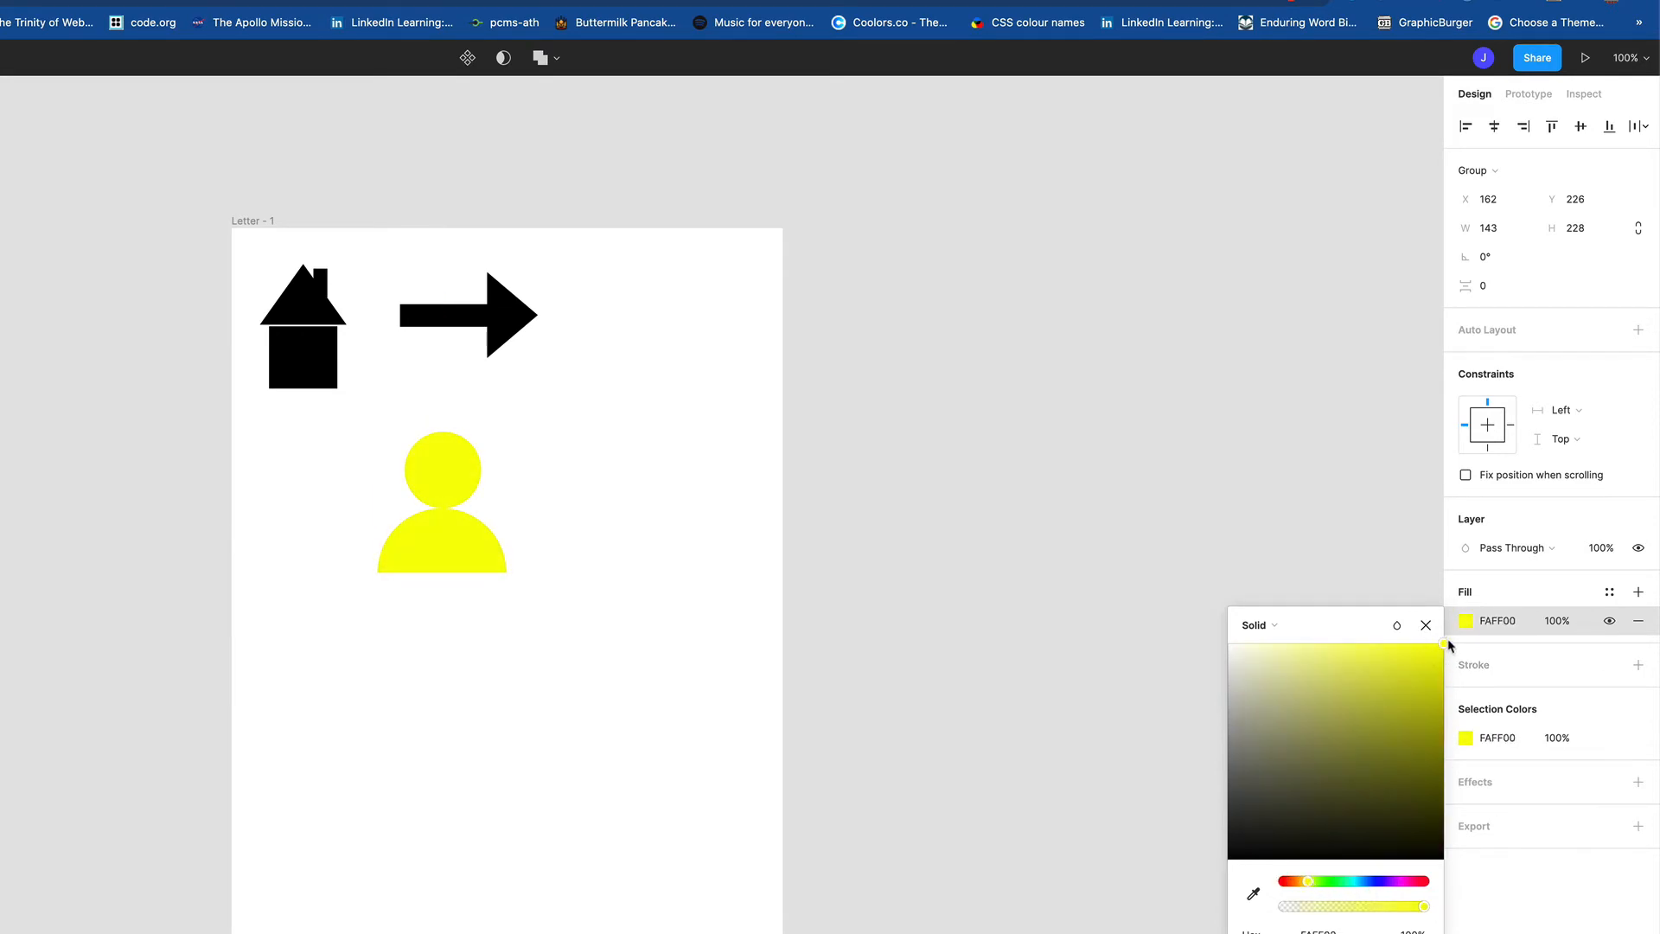
# - Add a black 000000 stroke of width 5 to the profile group and move the icon beside the arrow
pyautogui.click(1637, 665)
pyautogui.click(1482, 727)
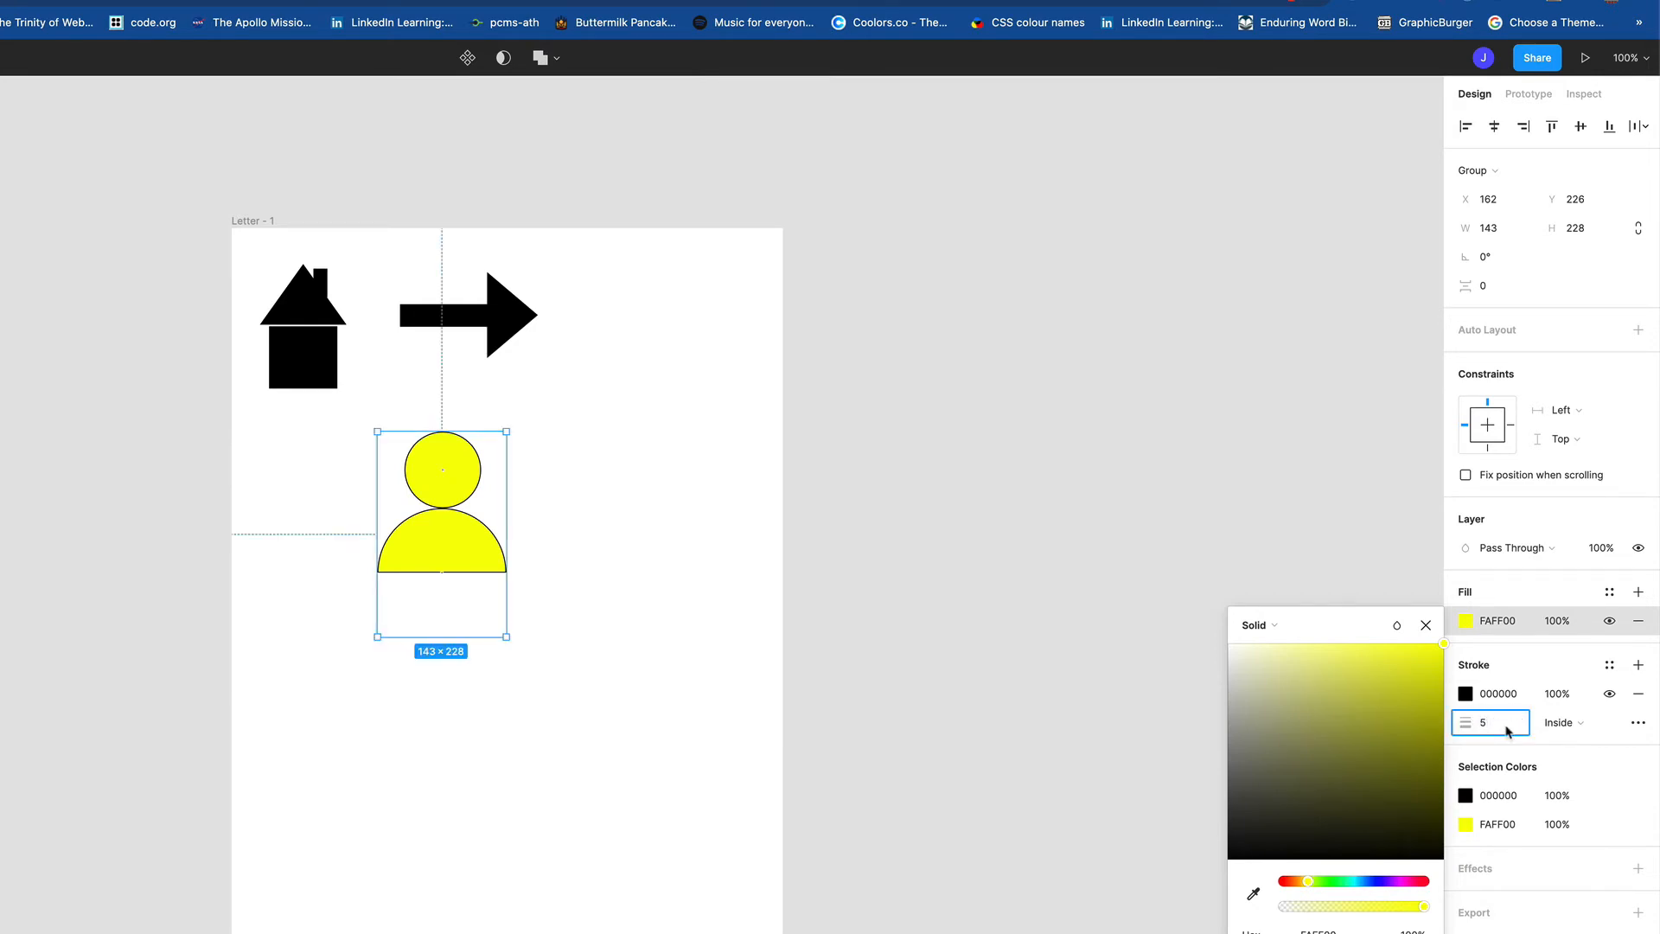
pyautogui.press('Return')
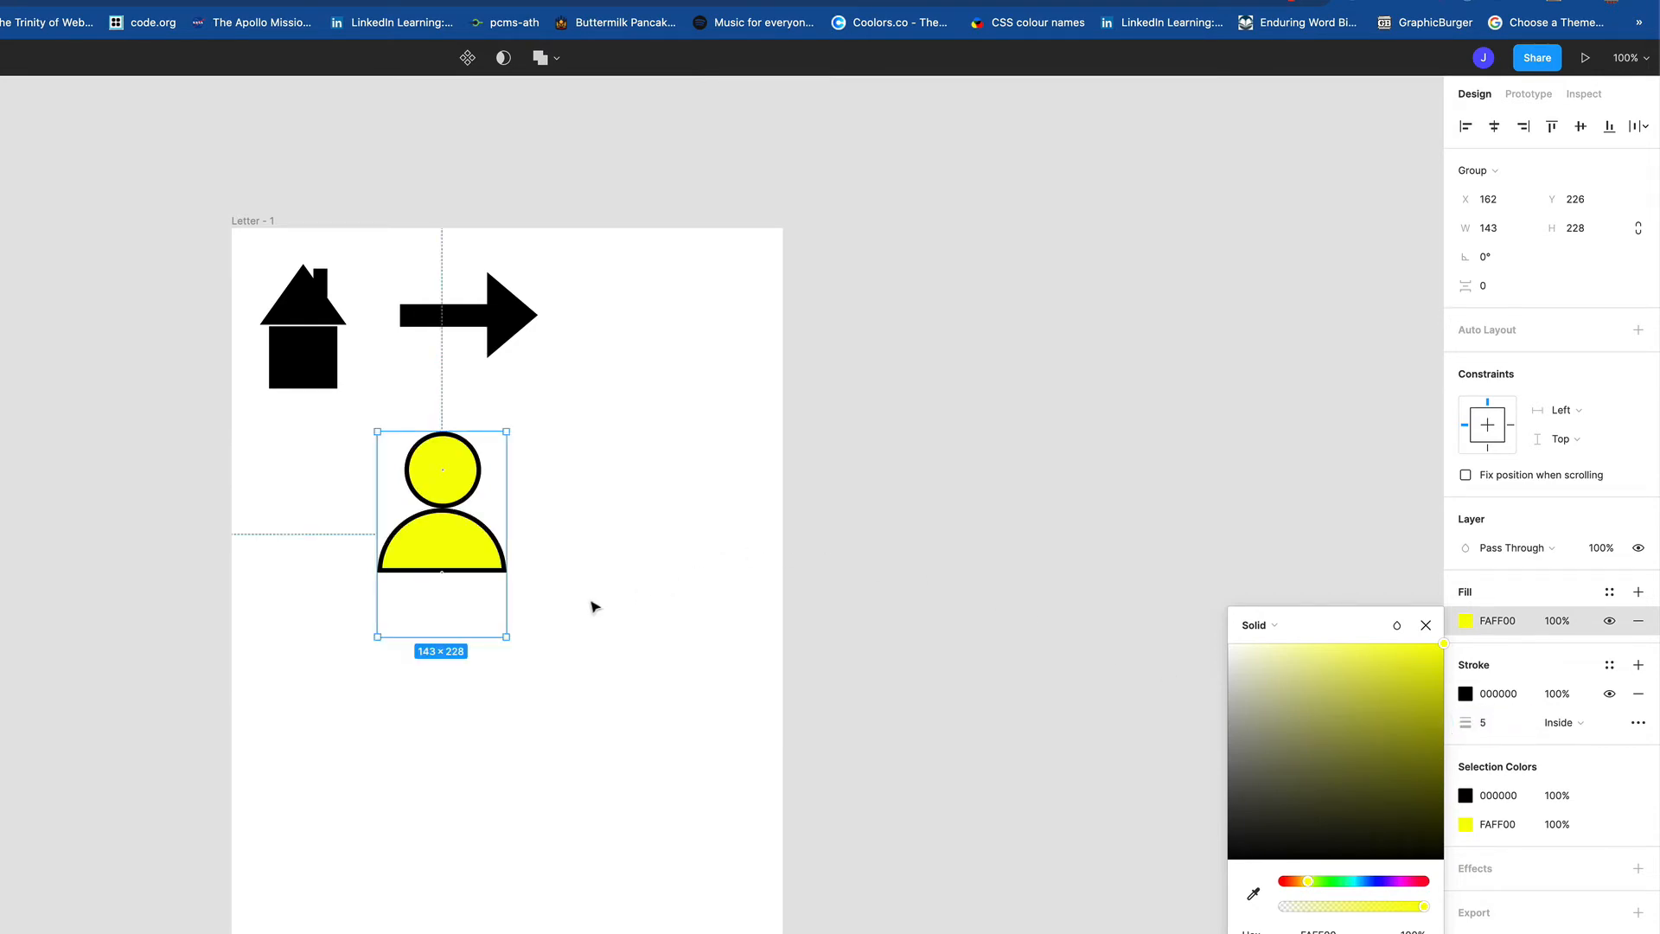
pyautogui.moveTo(448, 555)
pyautogui.mouseDown()
pyautogui.moveTo(370, 572)
pyautogui.moveTo(345, 541)
pyautogui.moveTo(657, 382)
pyautogui.moveTo(615, 376)
pyautogui.mouseUp()
pyautogui.click(692, 506)
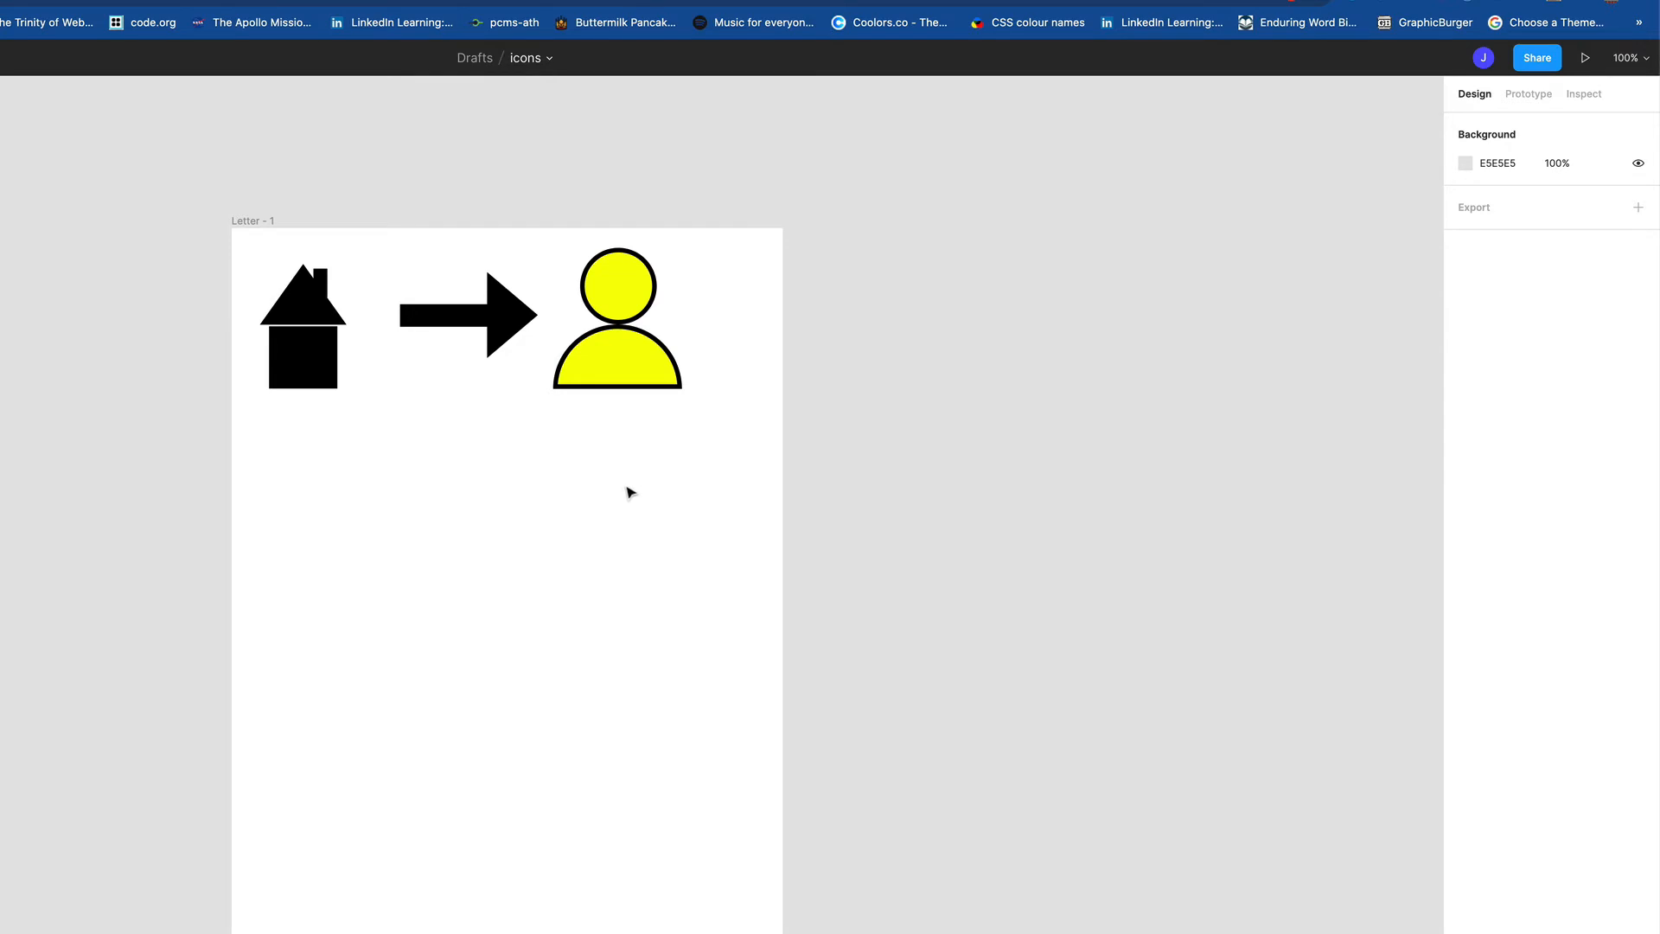
# - Check the assignment's icon examples, then draw a rectangle about 153 × 118 below the home and arrow icons and round its corners
pyautogui.click(873, 1)
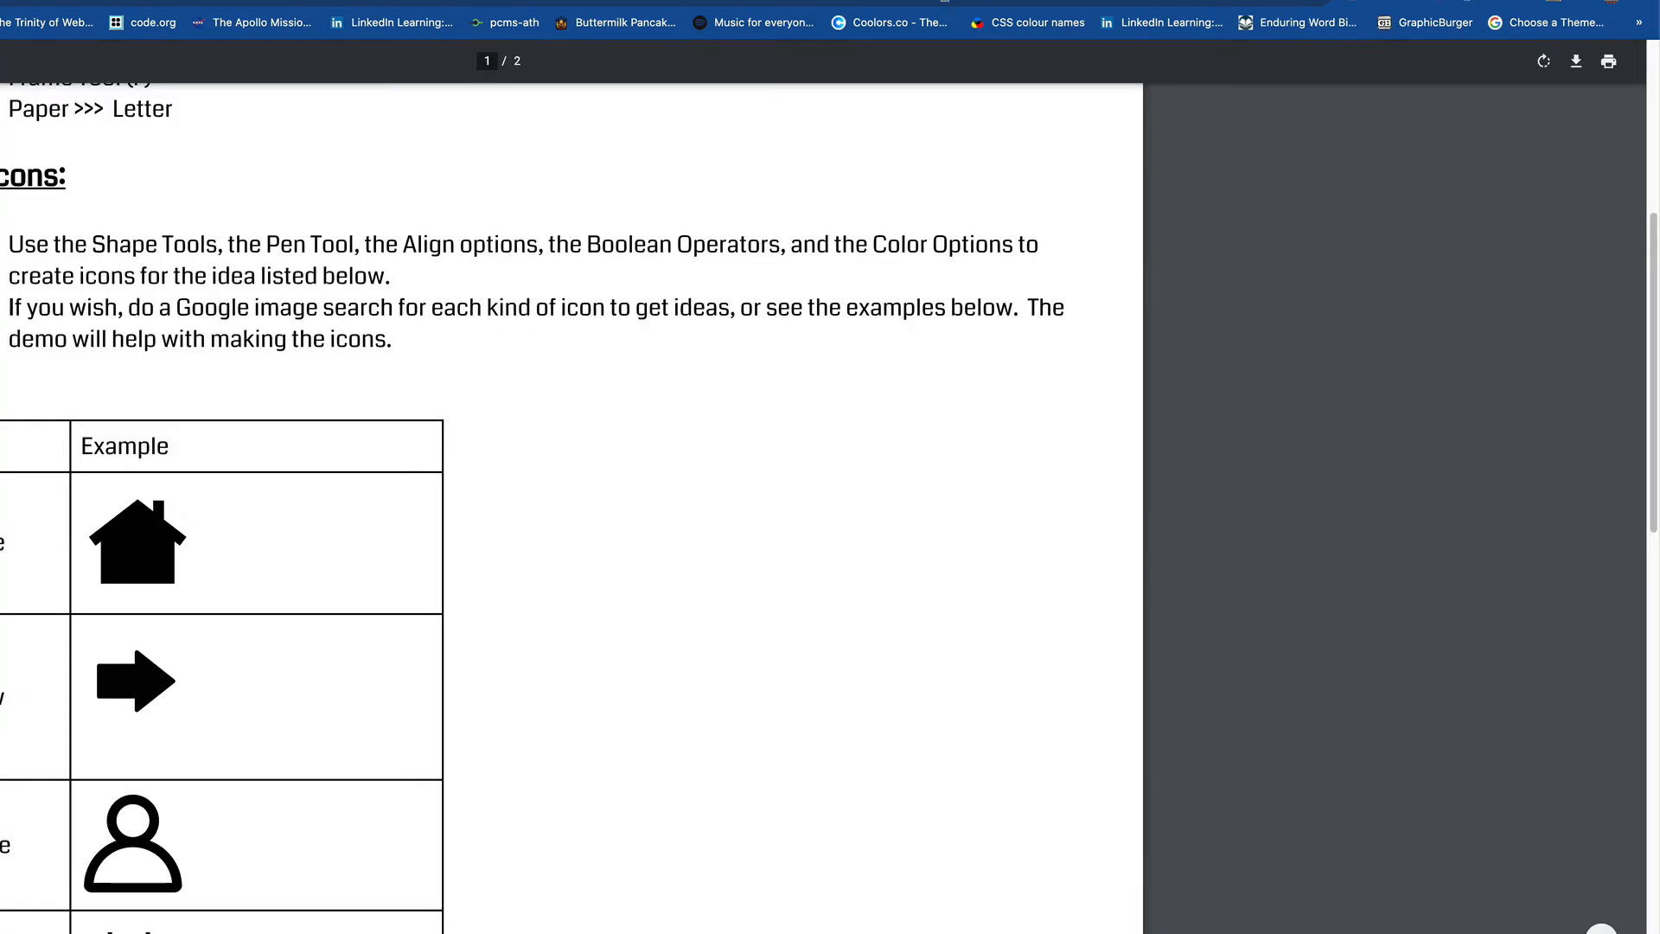
pyautogui.click(606, 2)
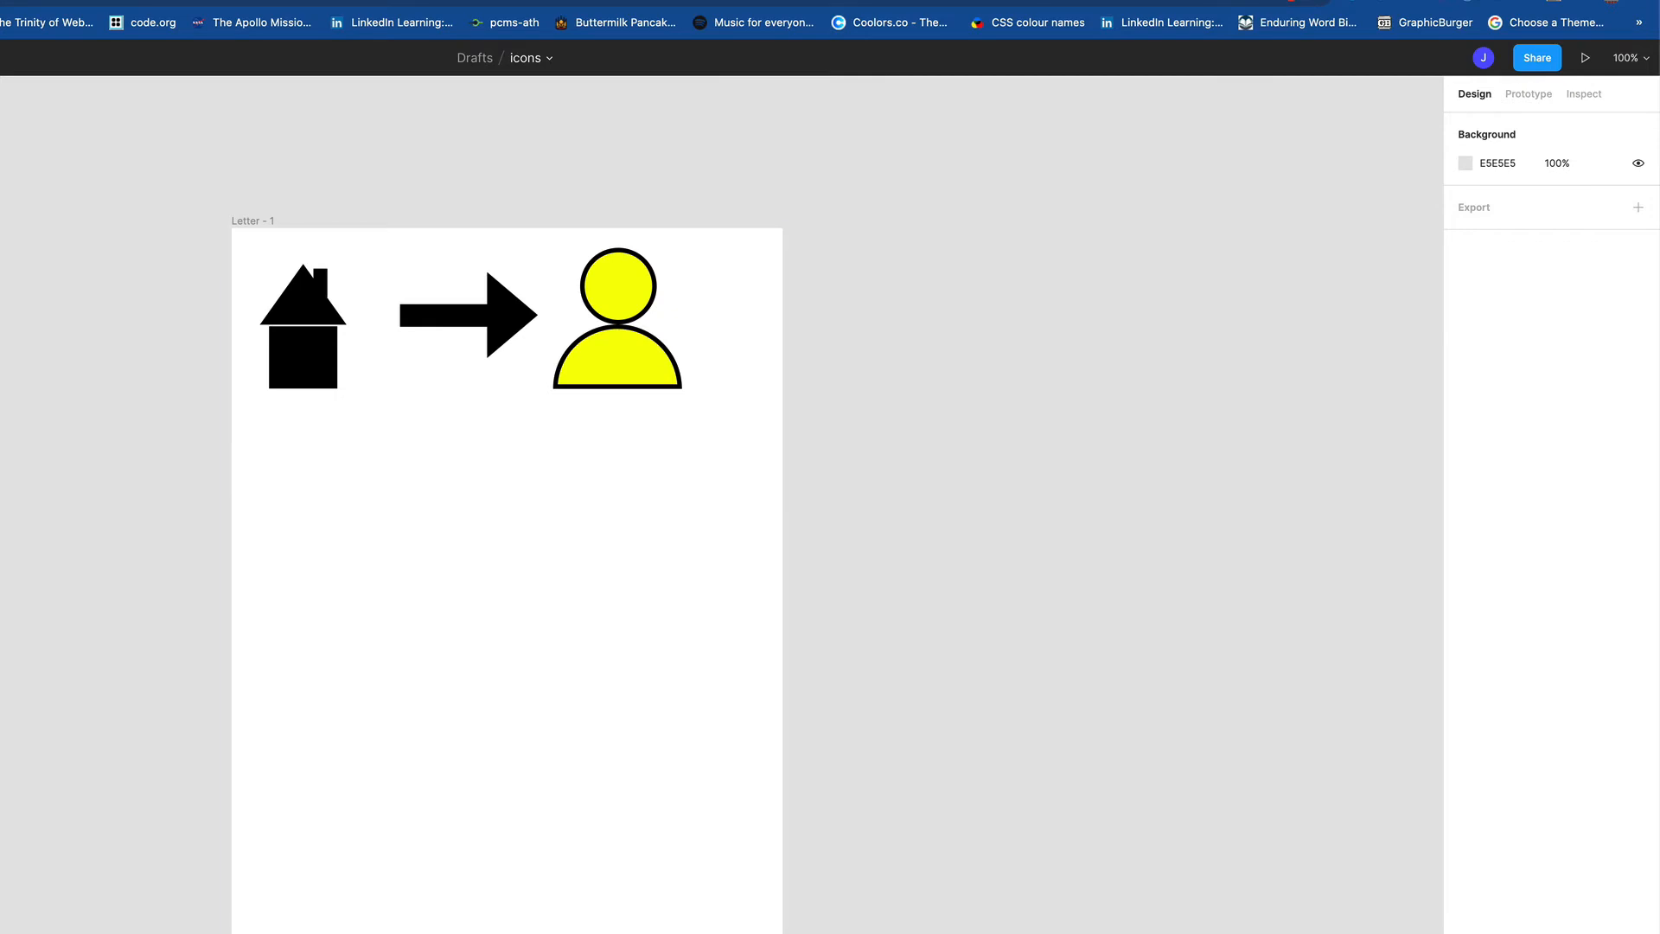
pyautogui.press('r')
pyautogui.moveTo(296, 468); pyautogui.dragTo(433, 575)
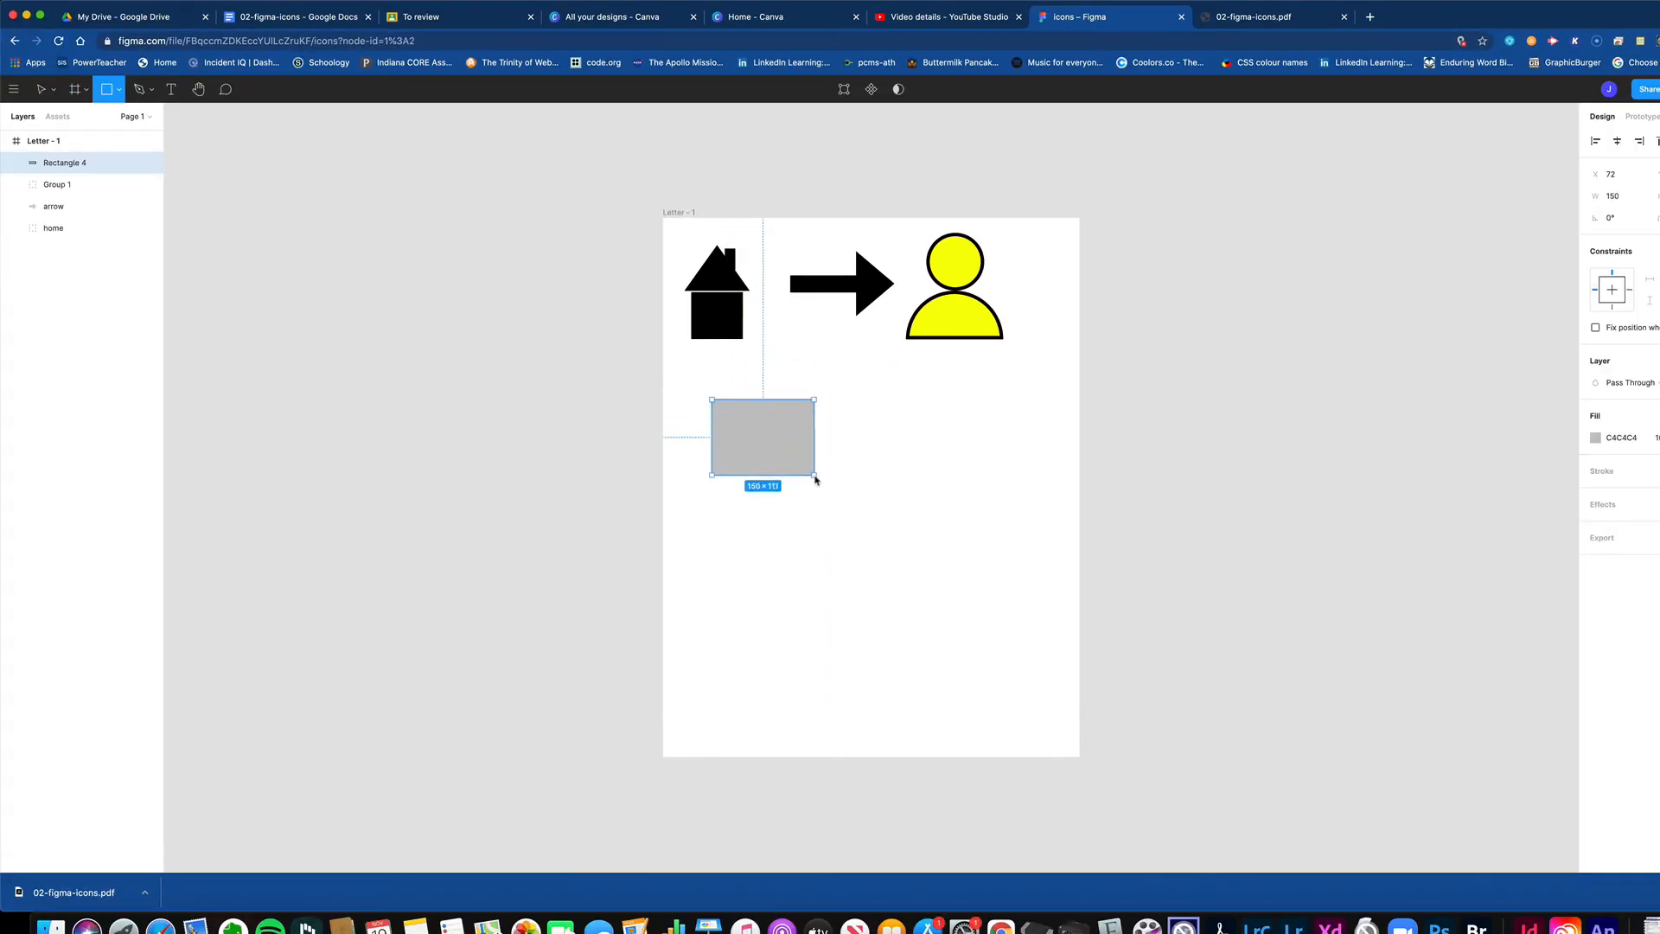
pyautogui.moveTo(815, 480); pyautogui.dragTo(817, 481)
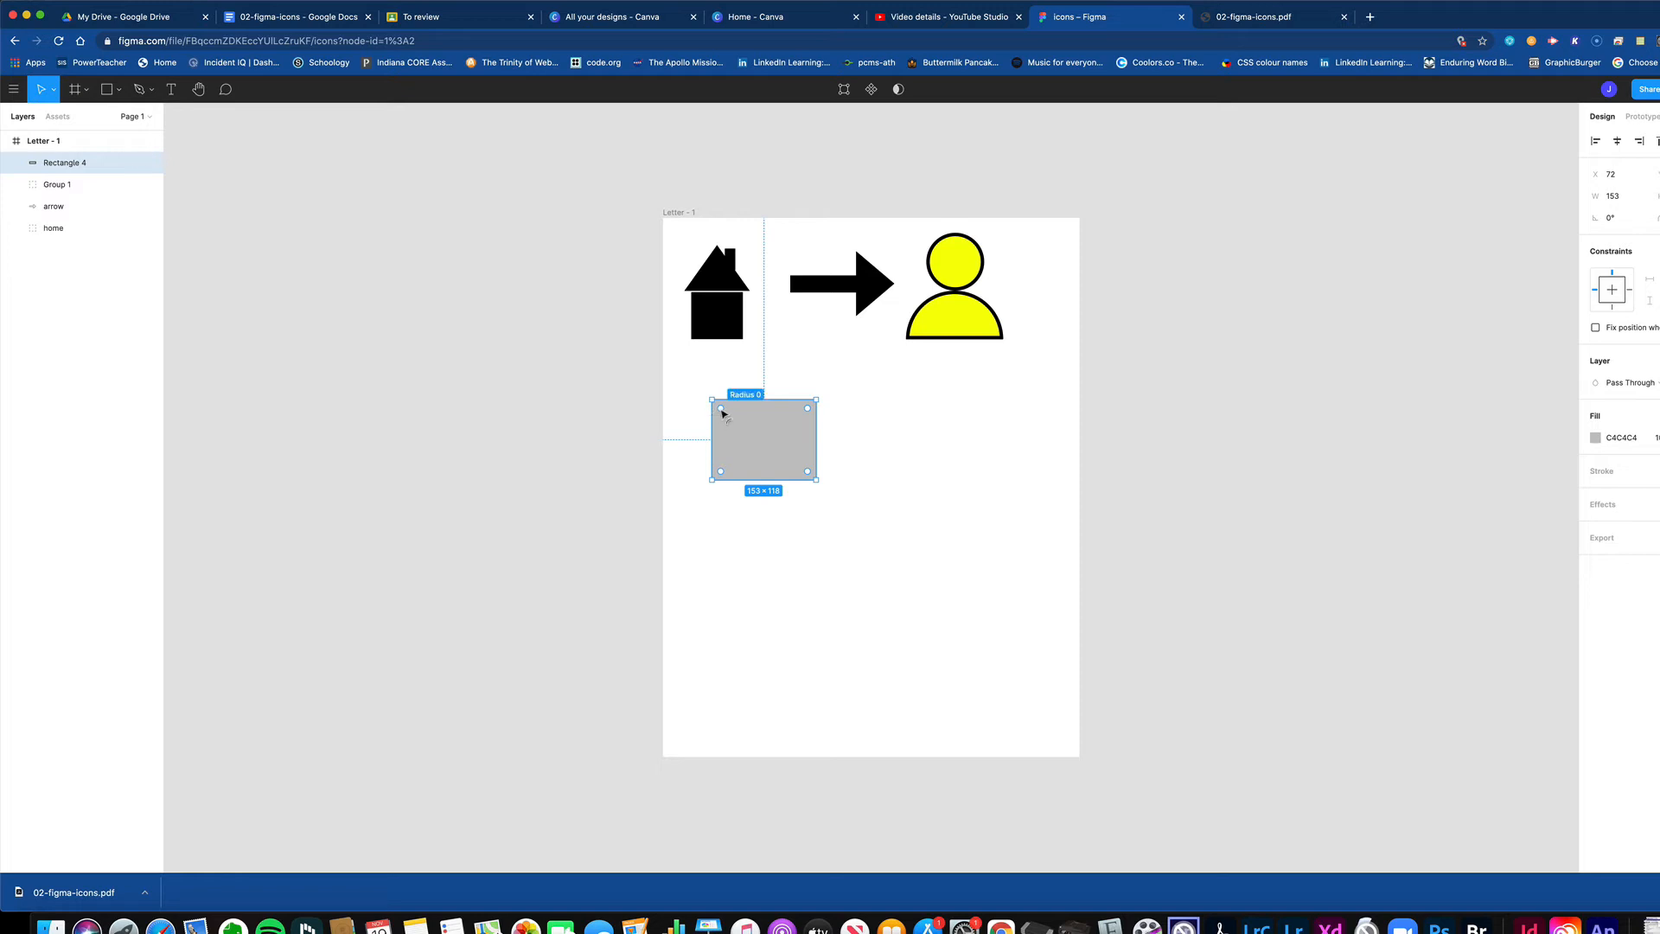
pyautogui.moveTo(726, 412); pyautogui.dragTo(727, 431)
# - Draw a vertical line about 38 long beside the rounded rectangle and set its stroke width to 8
pyautogui.click(118, 89)
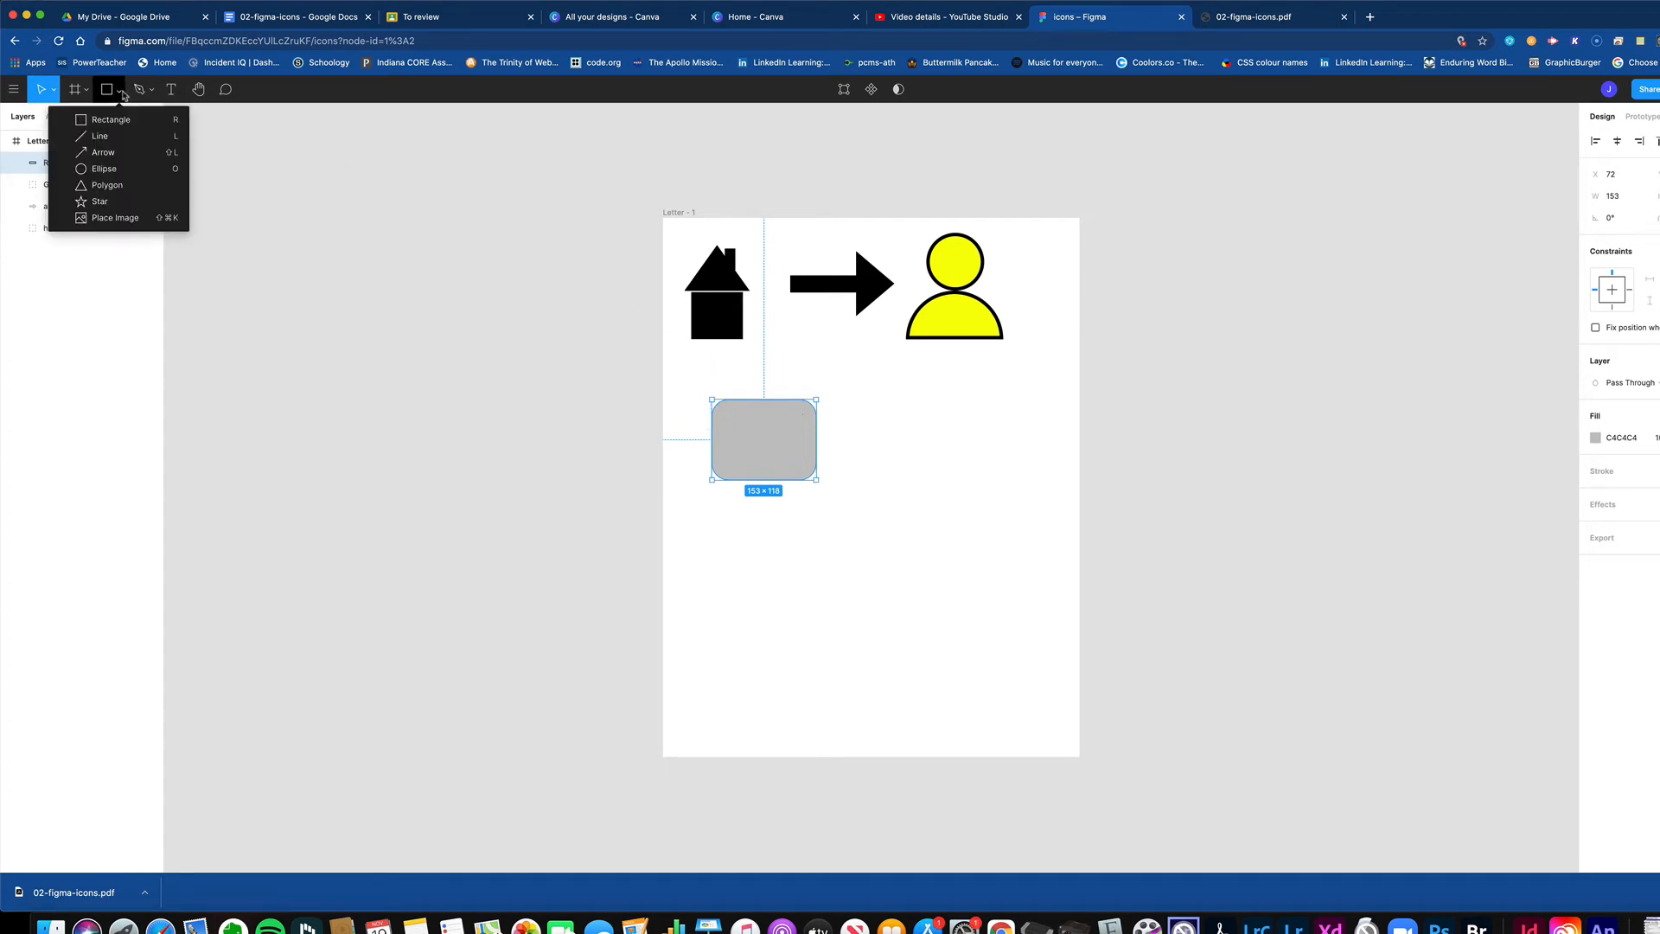
pyautogui.click(109, 138)
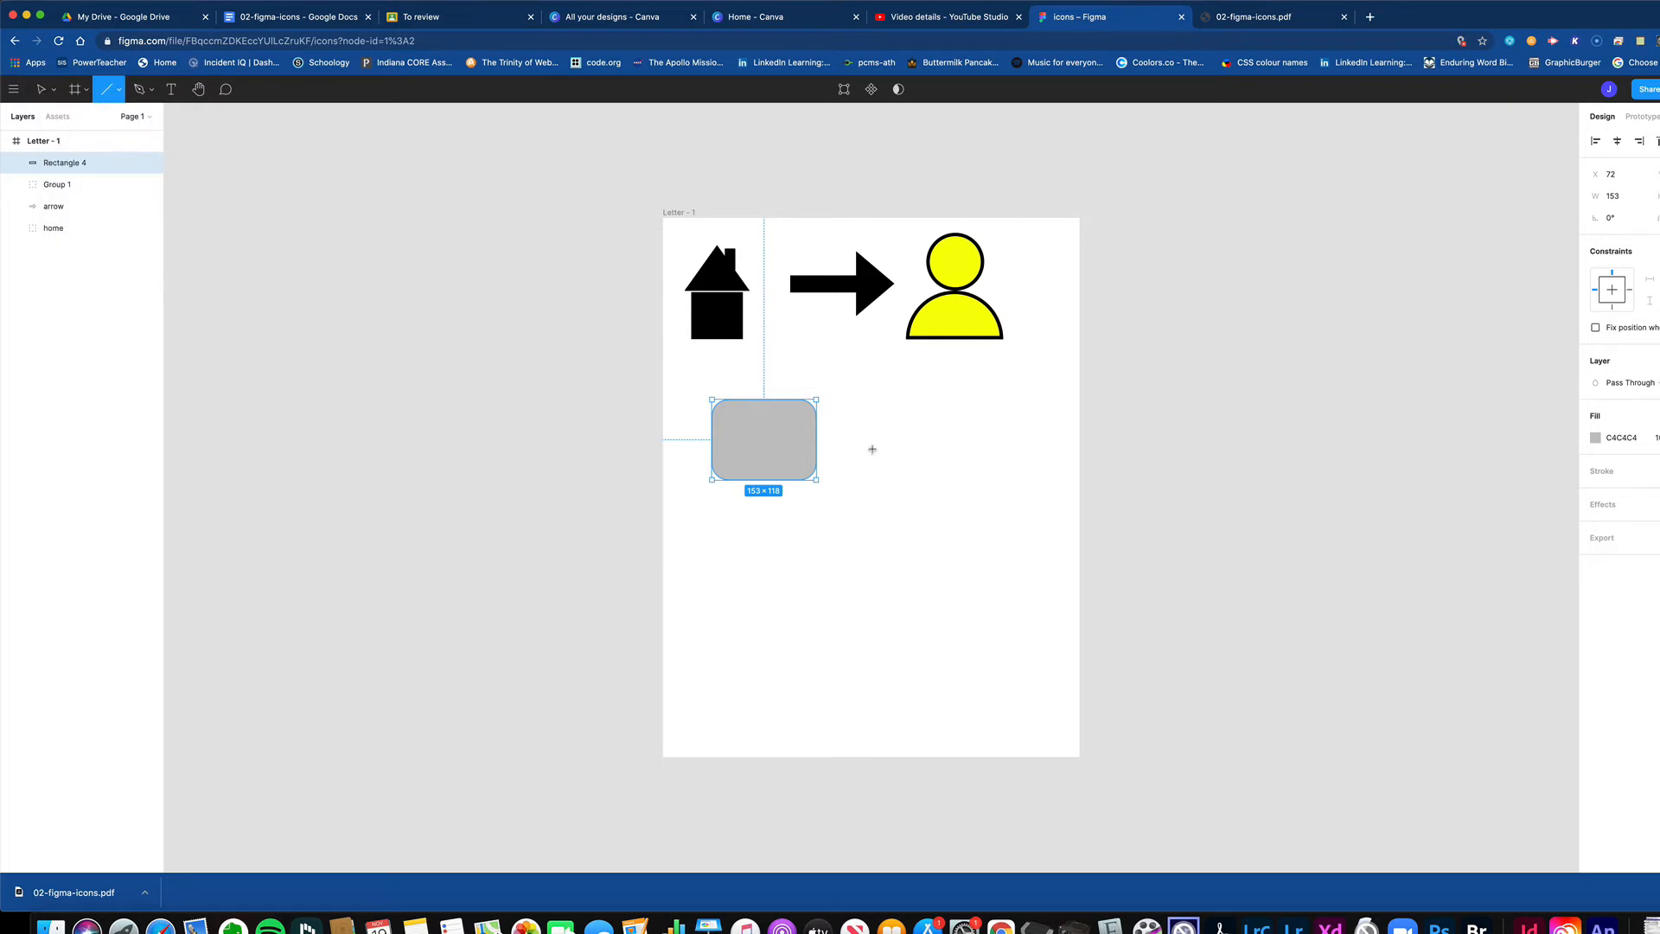
pyautogui.moveTo(862, 414); pyautogui.dragTo(862, 433)
pyautogui.moveTo(862, 444); pyautogui.dragTo(862, 445)
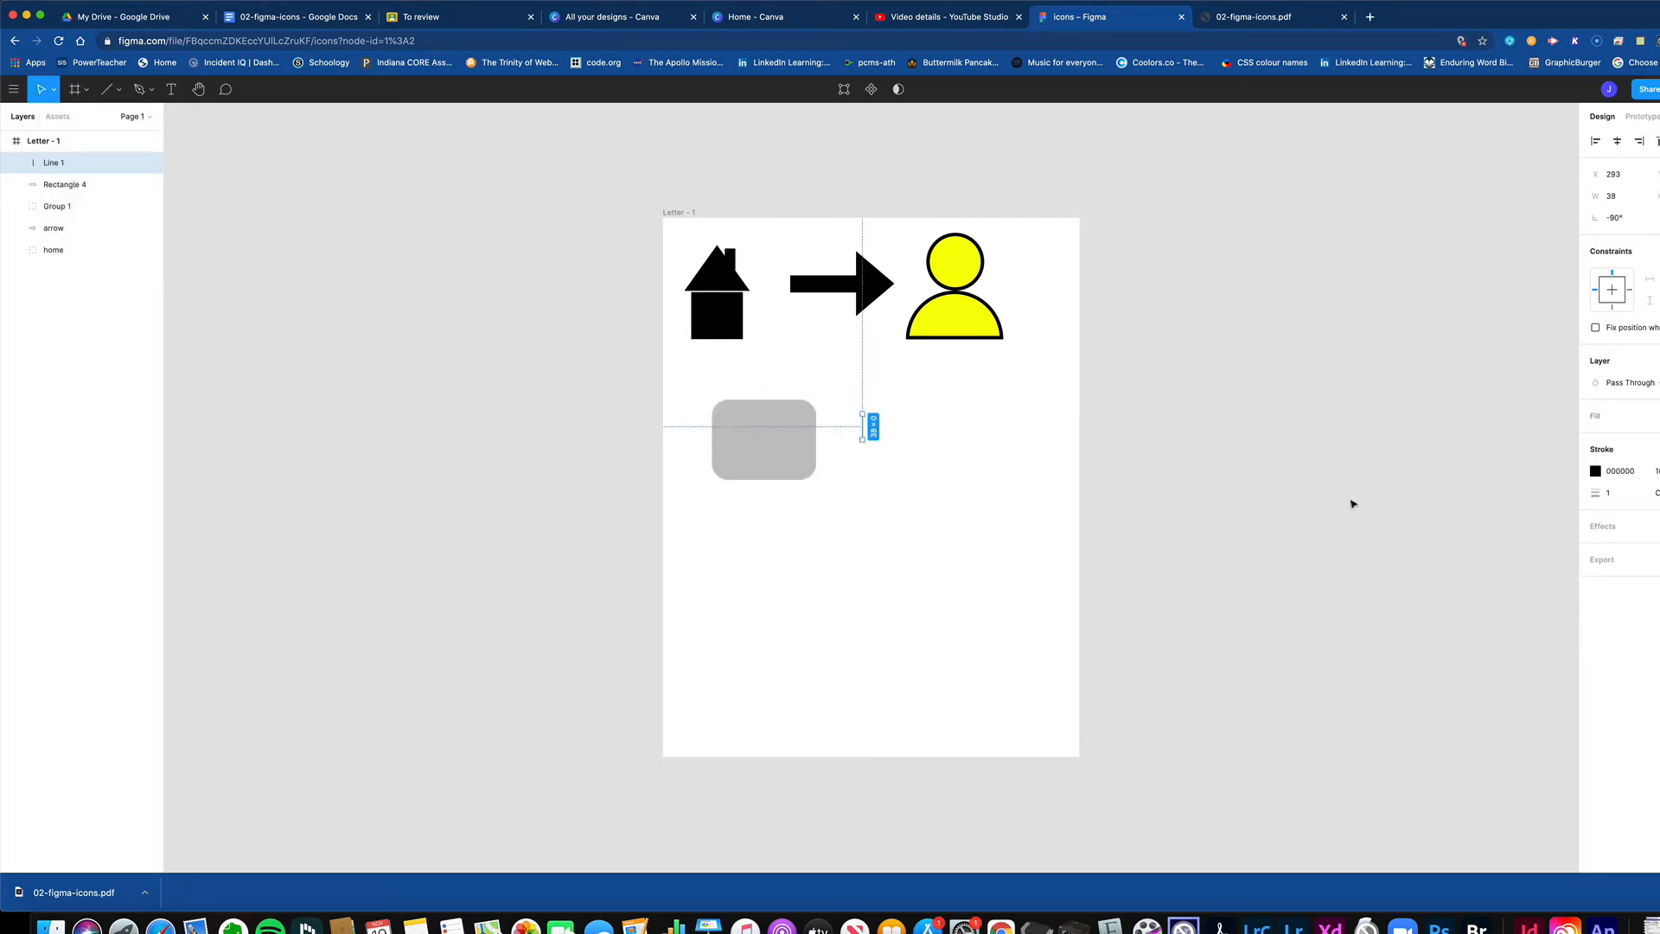
pyautogui.click(1608, 495)
pyautogui.write('8')
pyautogui.press('Return')
pyautogui.click(912, 478)
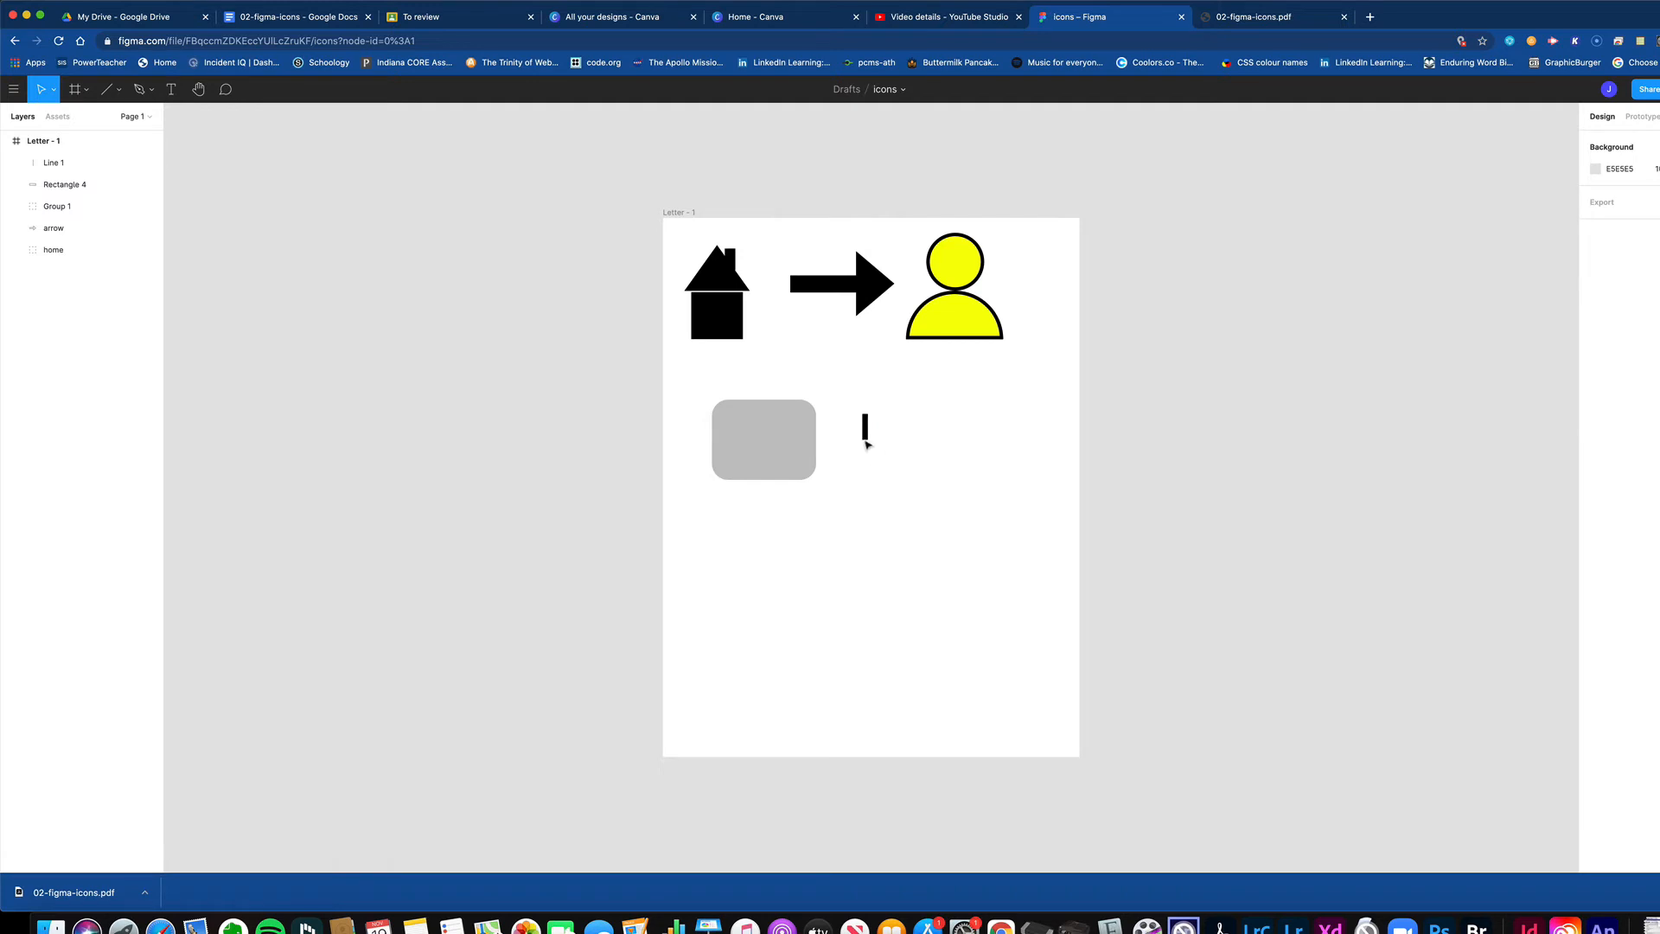
# - Place the short vertical line across the rectangle's top edge and duplicate it to its right as a second calendar ring
pyautogui.moveTo(865, 432); pyautogui.dragTo(745, 418)
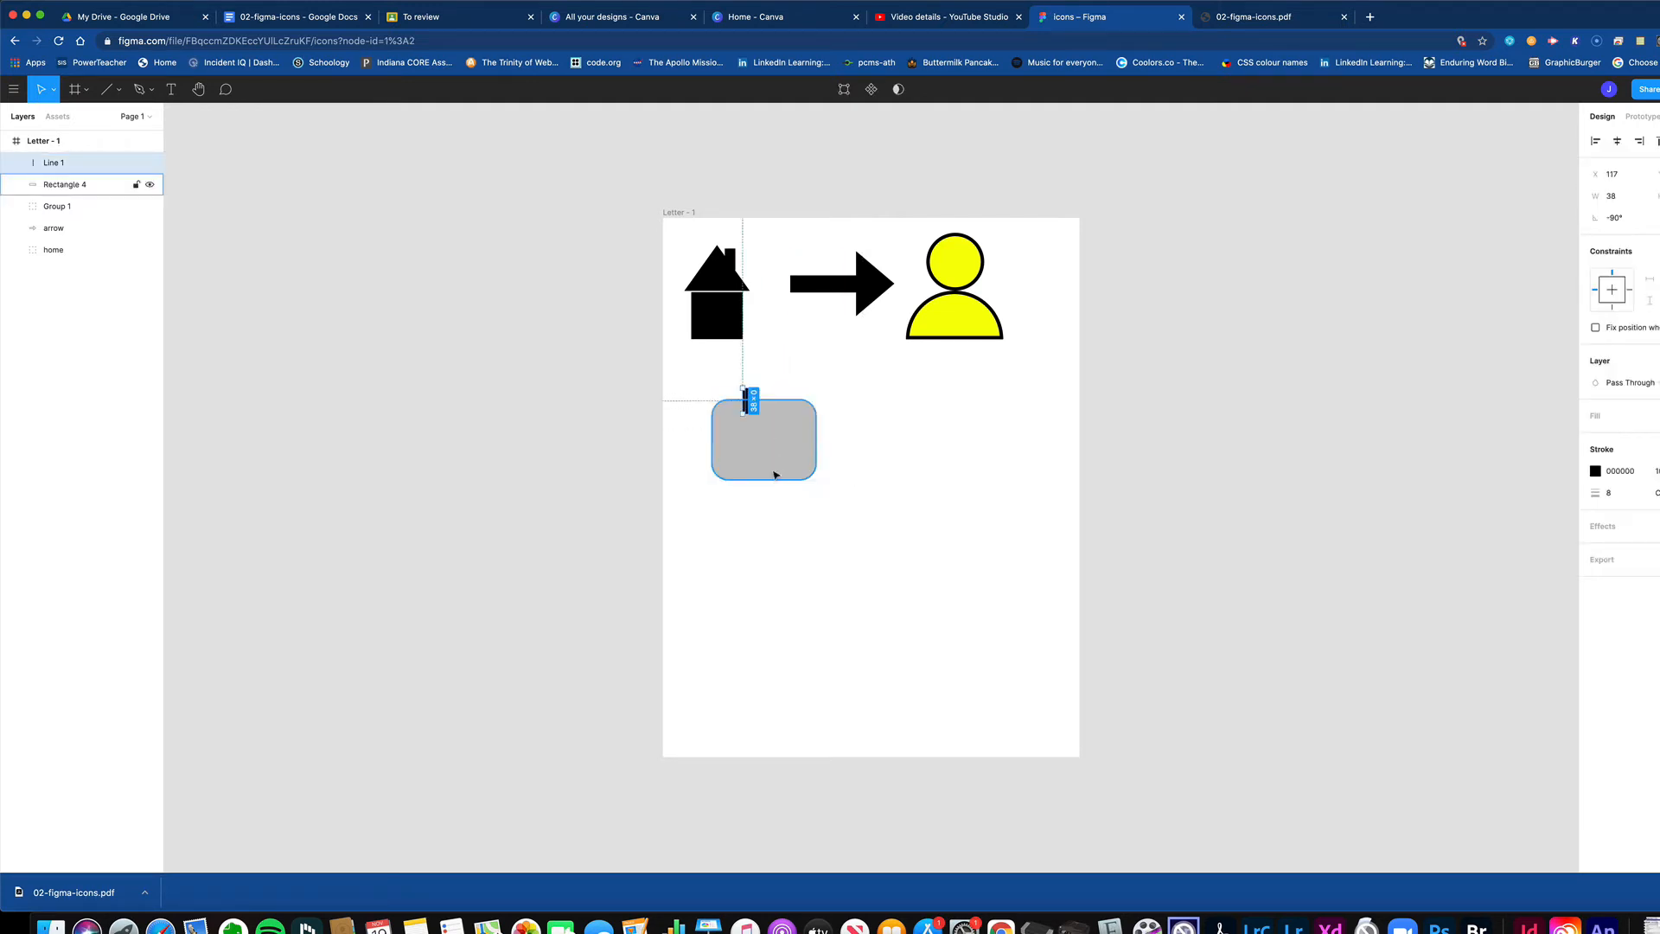
pyautogui.click(914, 430)
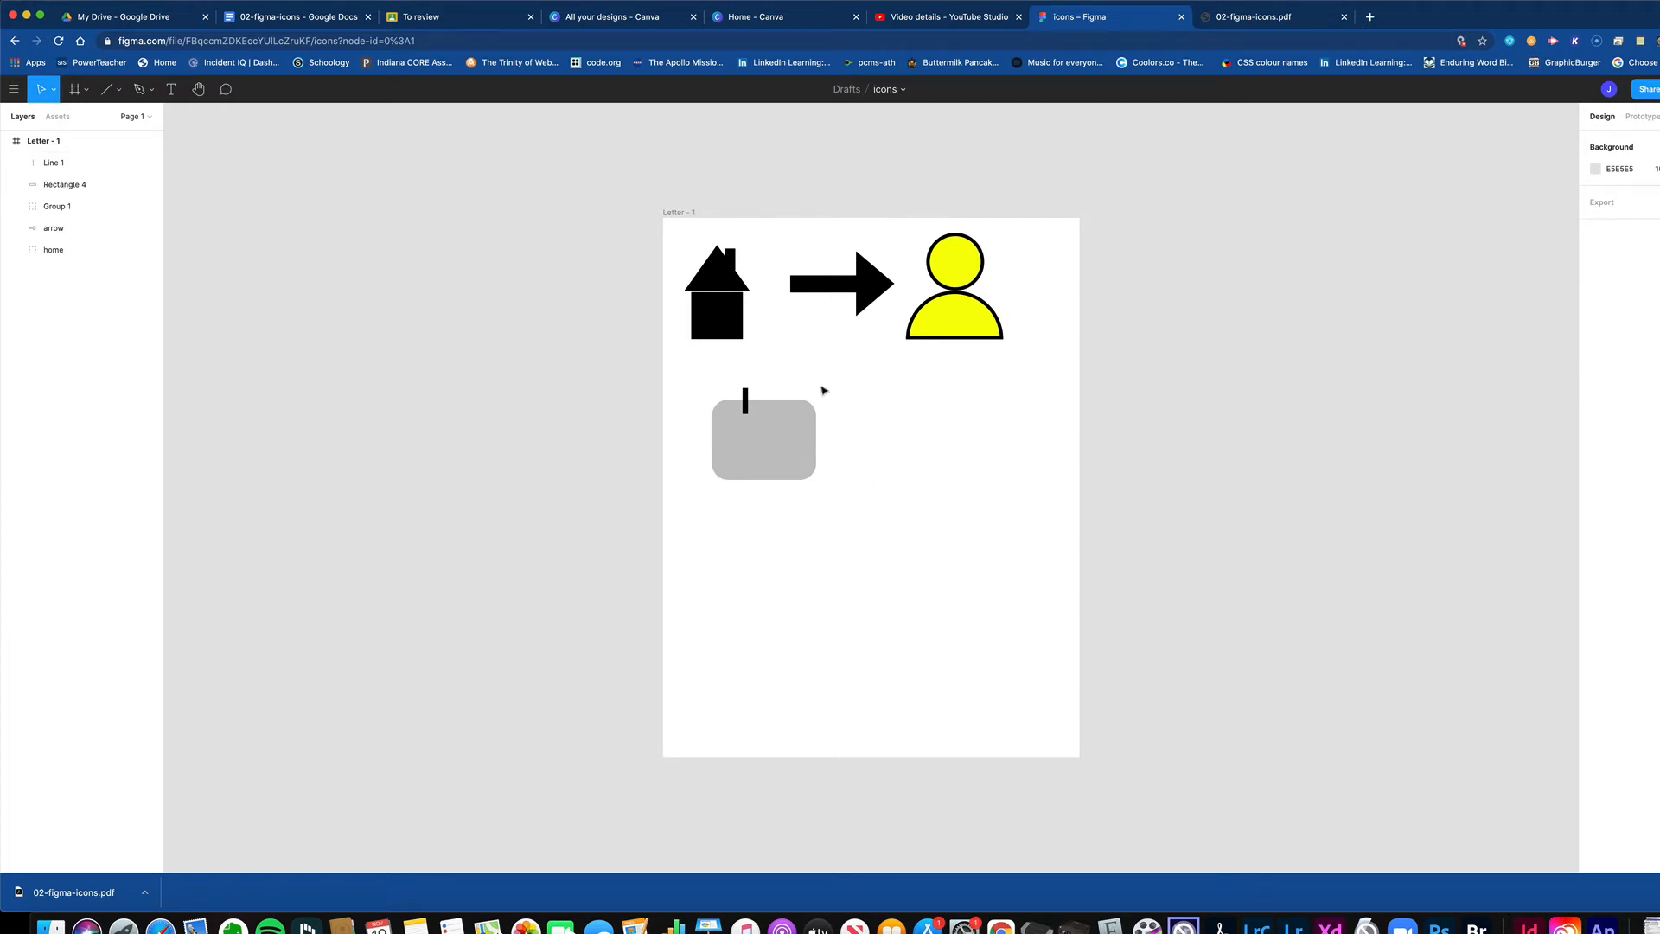
pyautogui.click(745, 397)
pyautogui.moveTo(746, 398); pyautogui.dragTo(781, 402)
pyautogui.click(890, 410)
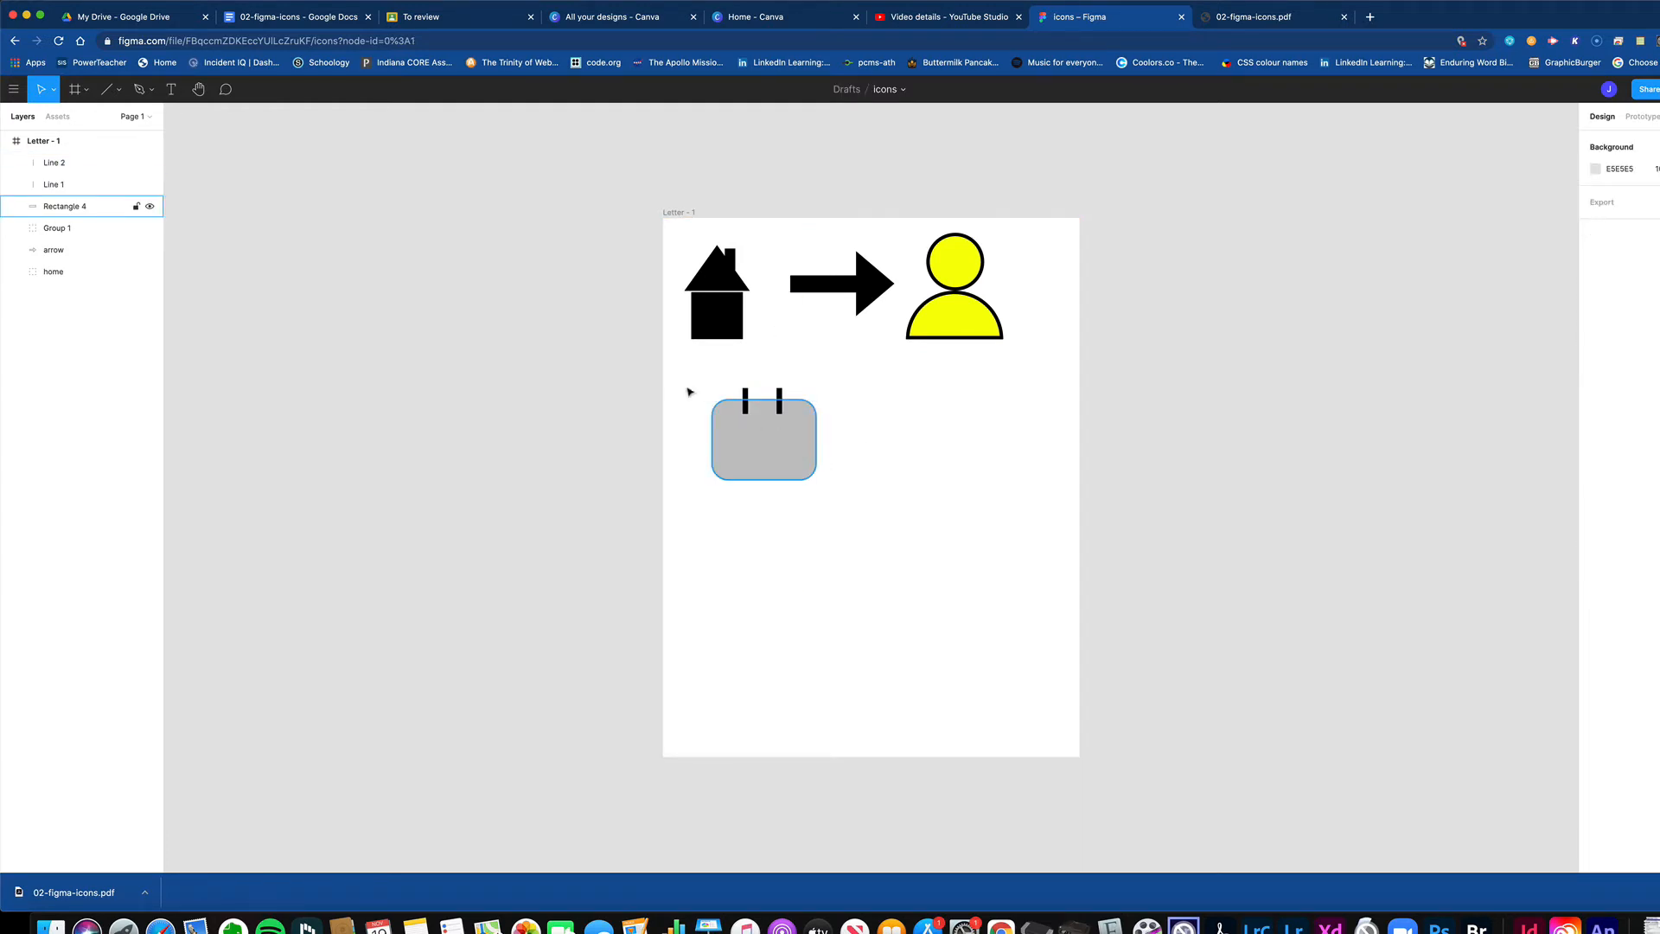
# - Draw a horizontal line about 132 long across the rectangle's upper part and set its stroke width to 8
pyautogui.click(121, 95)
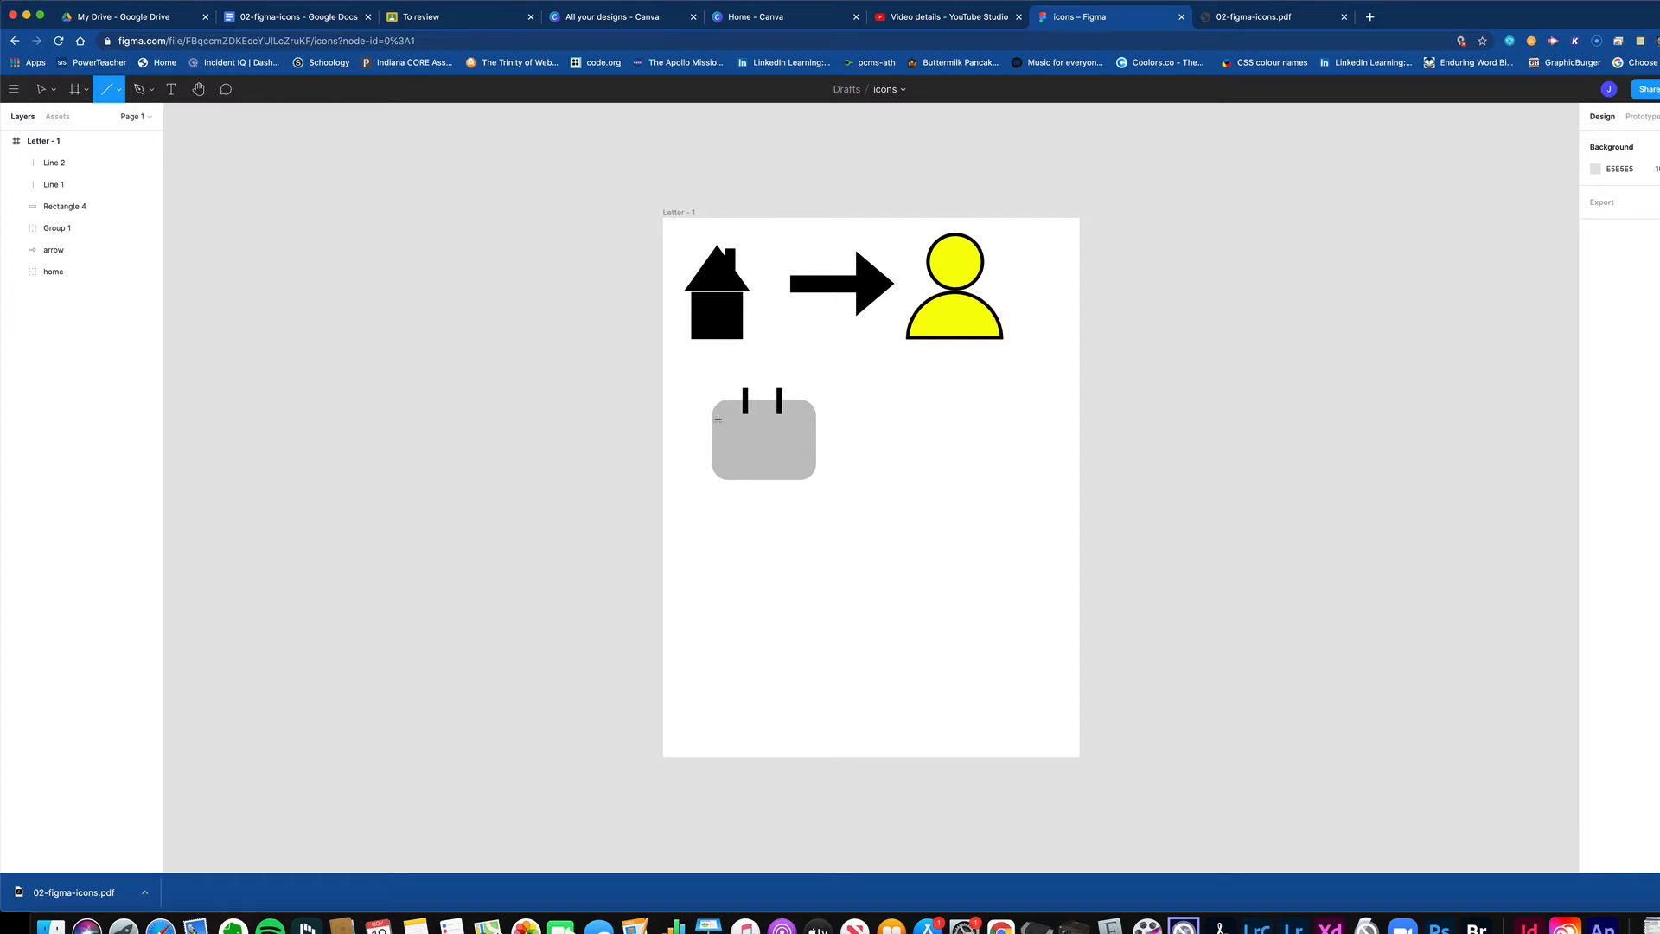
pyautogui.moveTo(717, 422); pyautogui.dragTo(806, 424)
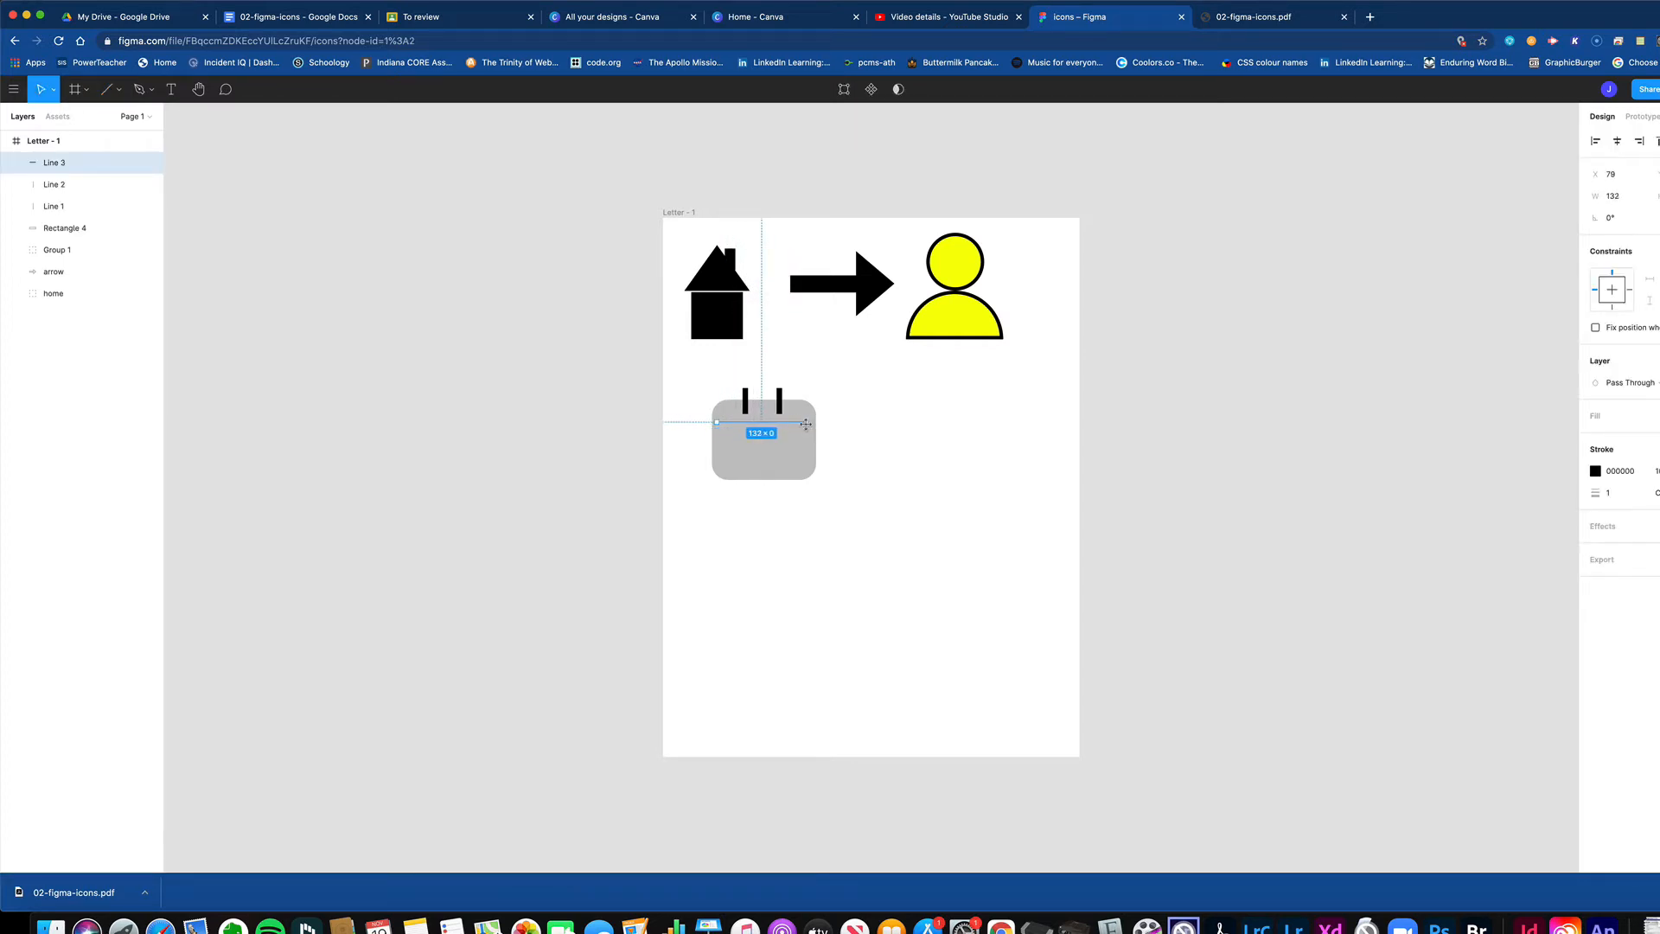
pyautogui.click(1604, 493)
pyautogui.write('8')
pyautogui.press('Return')
pyautogui.click(999, 467)
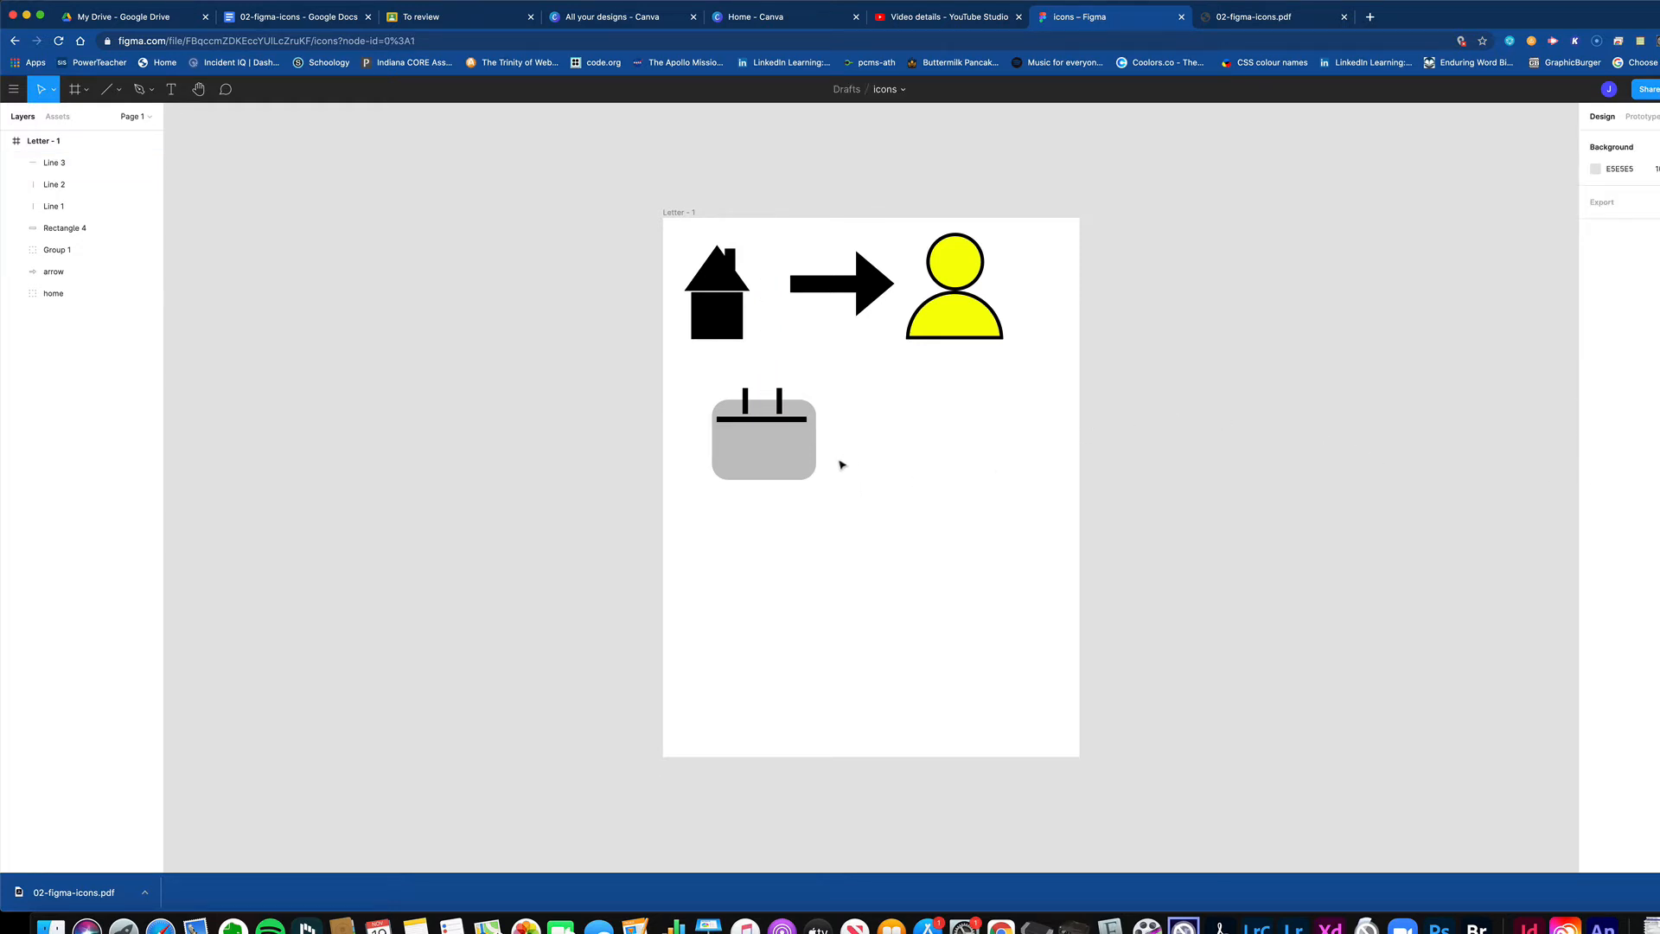
# - Add a black 000000 stroke of width 8 to the calendar's rounded rectangle
pyautogui.moveTo(844, 450); pyautogui.dragTo(804, 502)
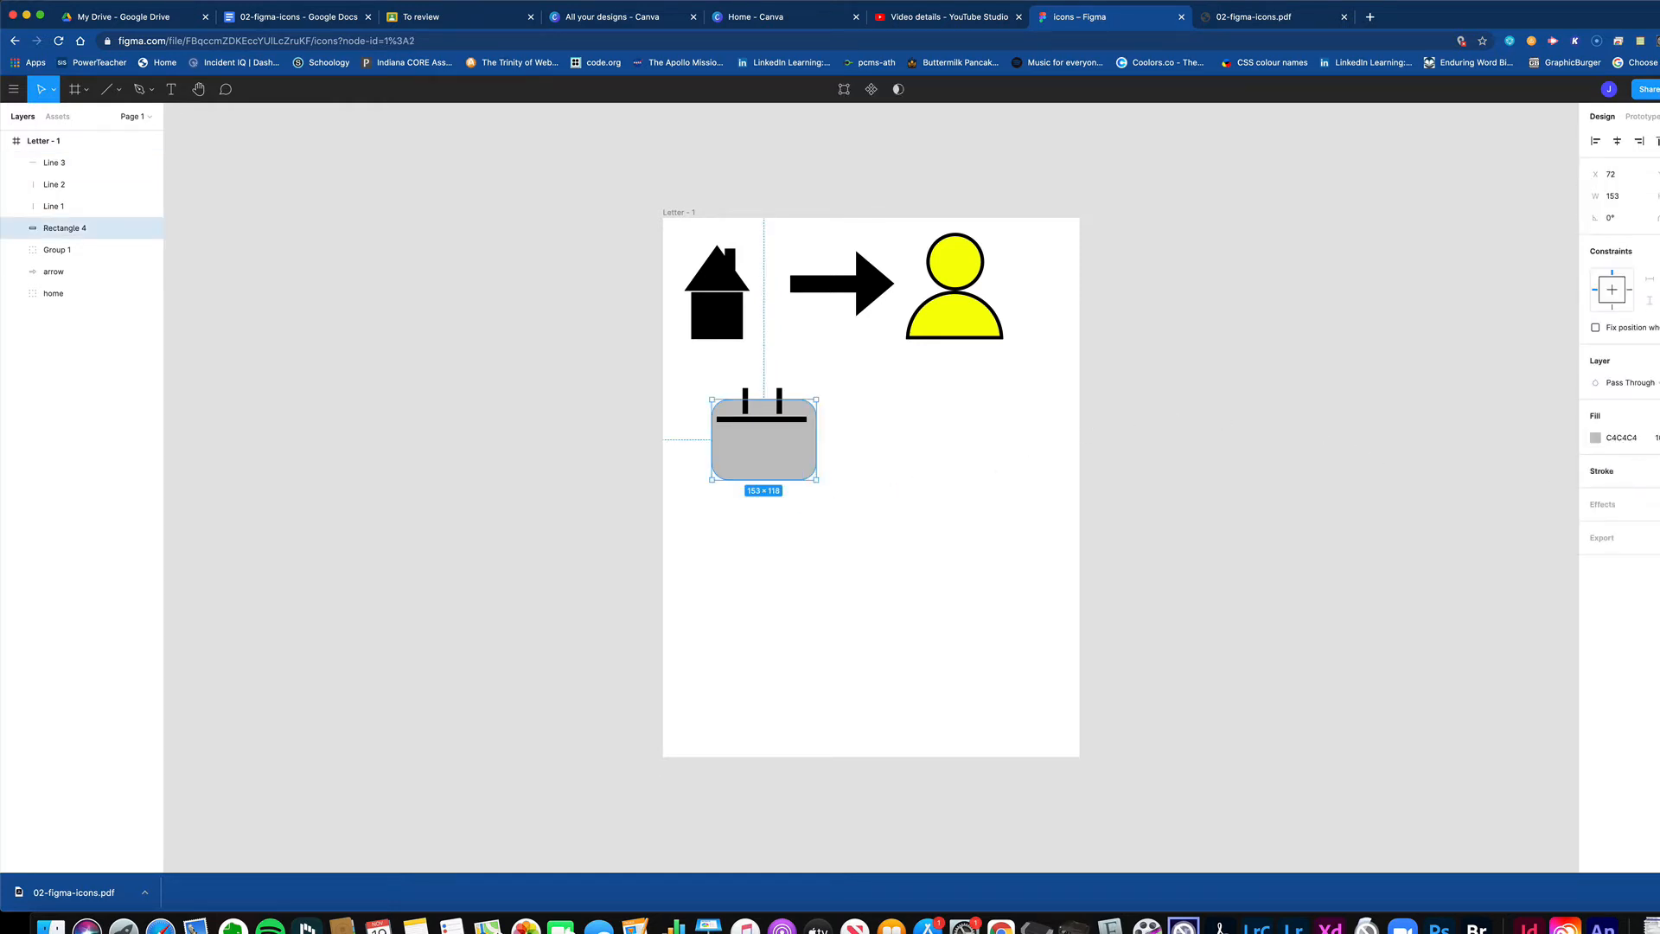
pyautogui.click(1644, 471)
pyautogui.click(1616, 516)
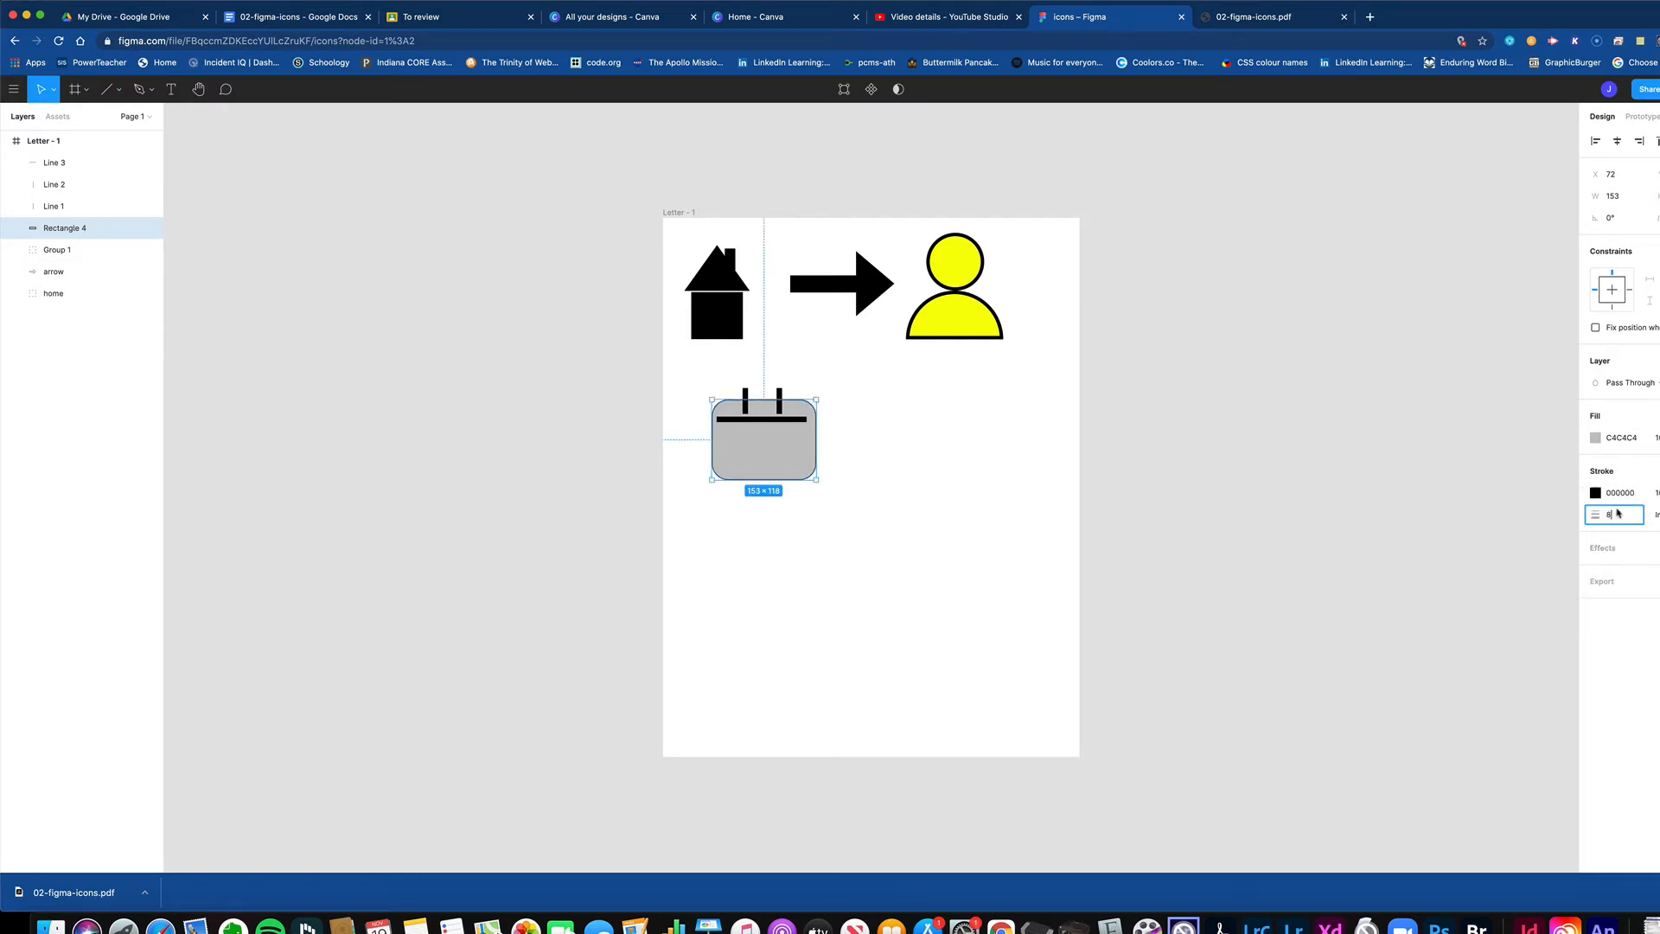
pyautogui.write('8')
pyautogui.press('Return')
pyautogui.click(880, 498)
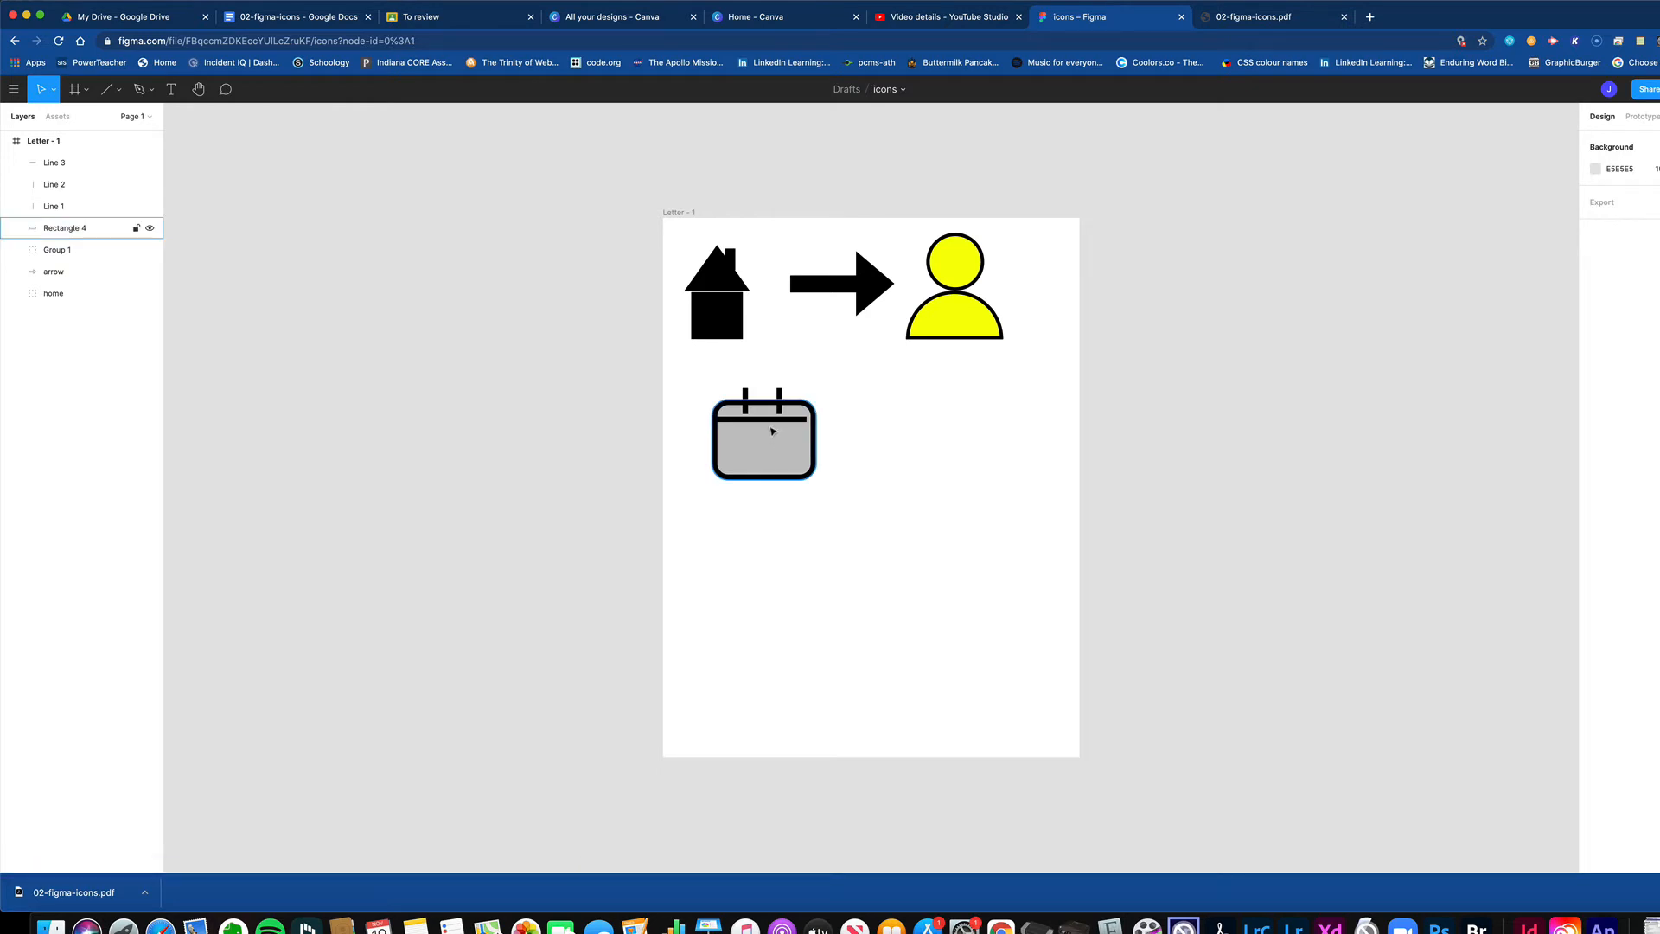
# - Align the rounded rectangle and the horizontal line on their horizontal centers
pyautogui.click(815, 424)
pyautogui.keyDown('shift'); pyautogui.click(804, 419); pyautogui.keyUp('shift')
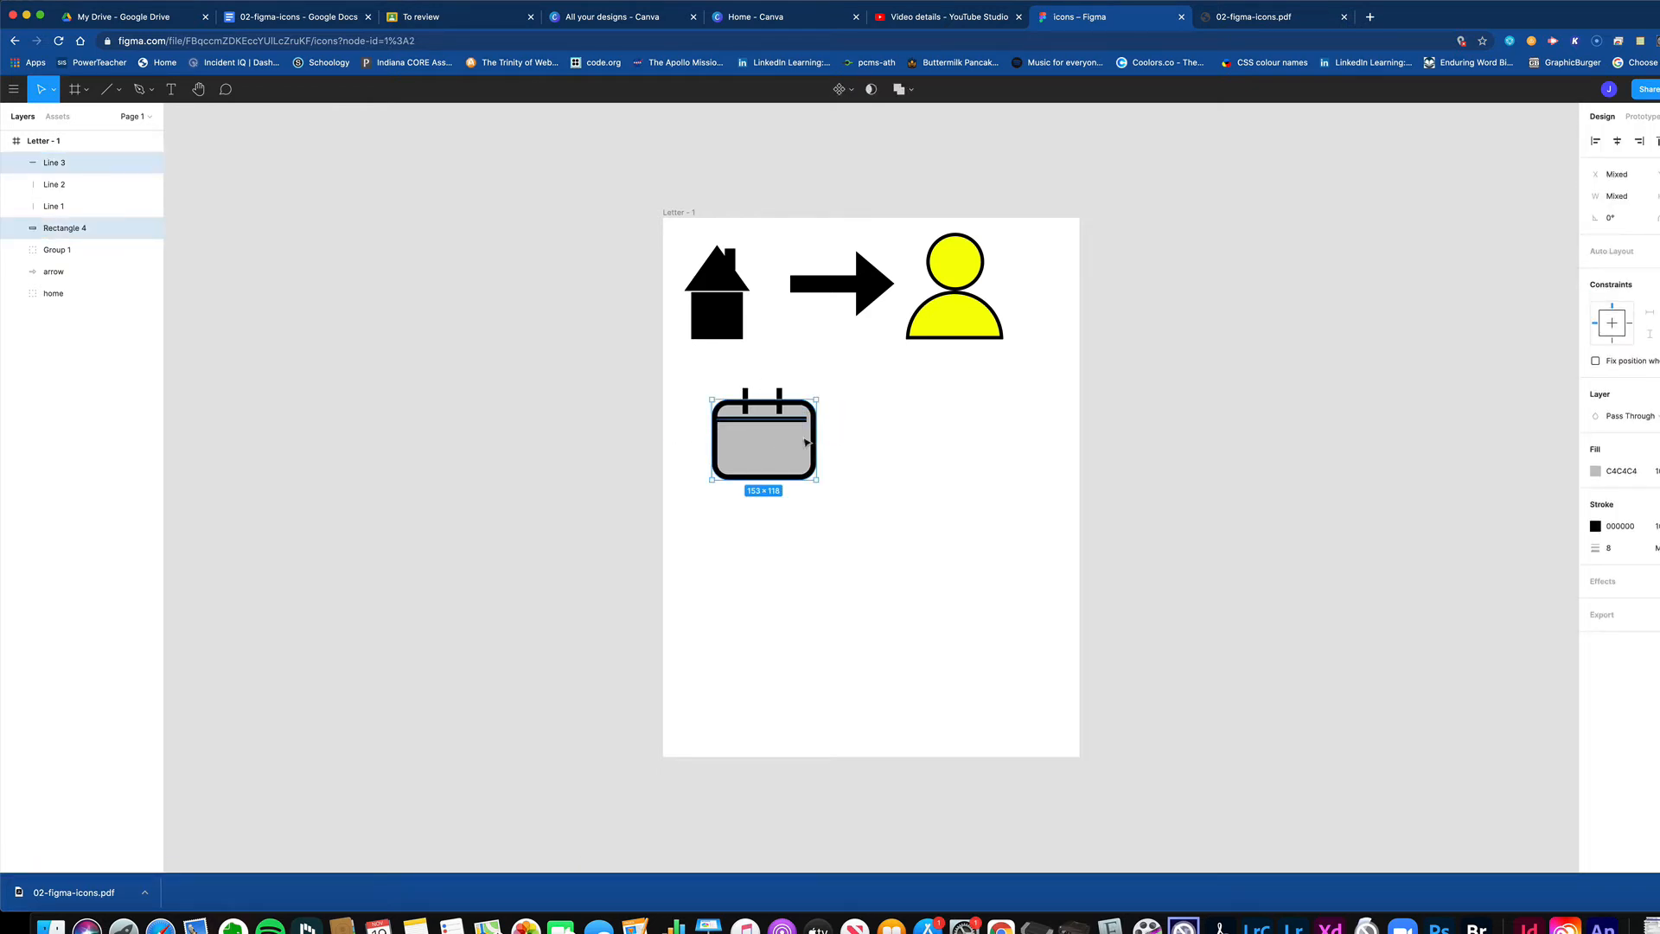
pyautogui.click(1617, 140)
# - Shift the second calendar ring slightly to the right and align both rings on their top edges
pyautogui.click(784, 394)
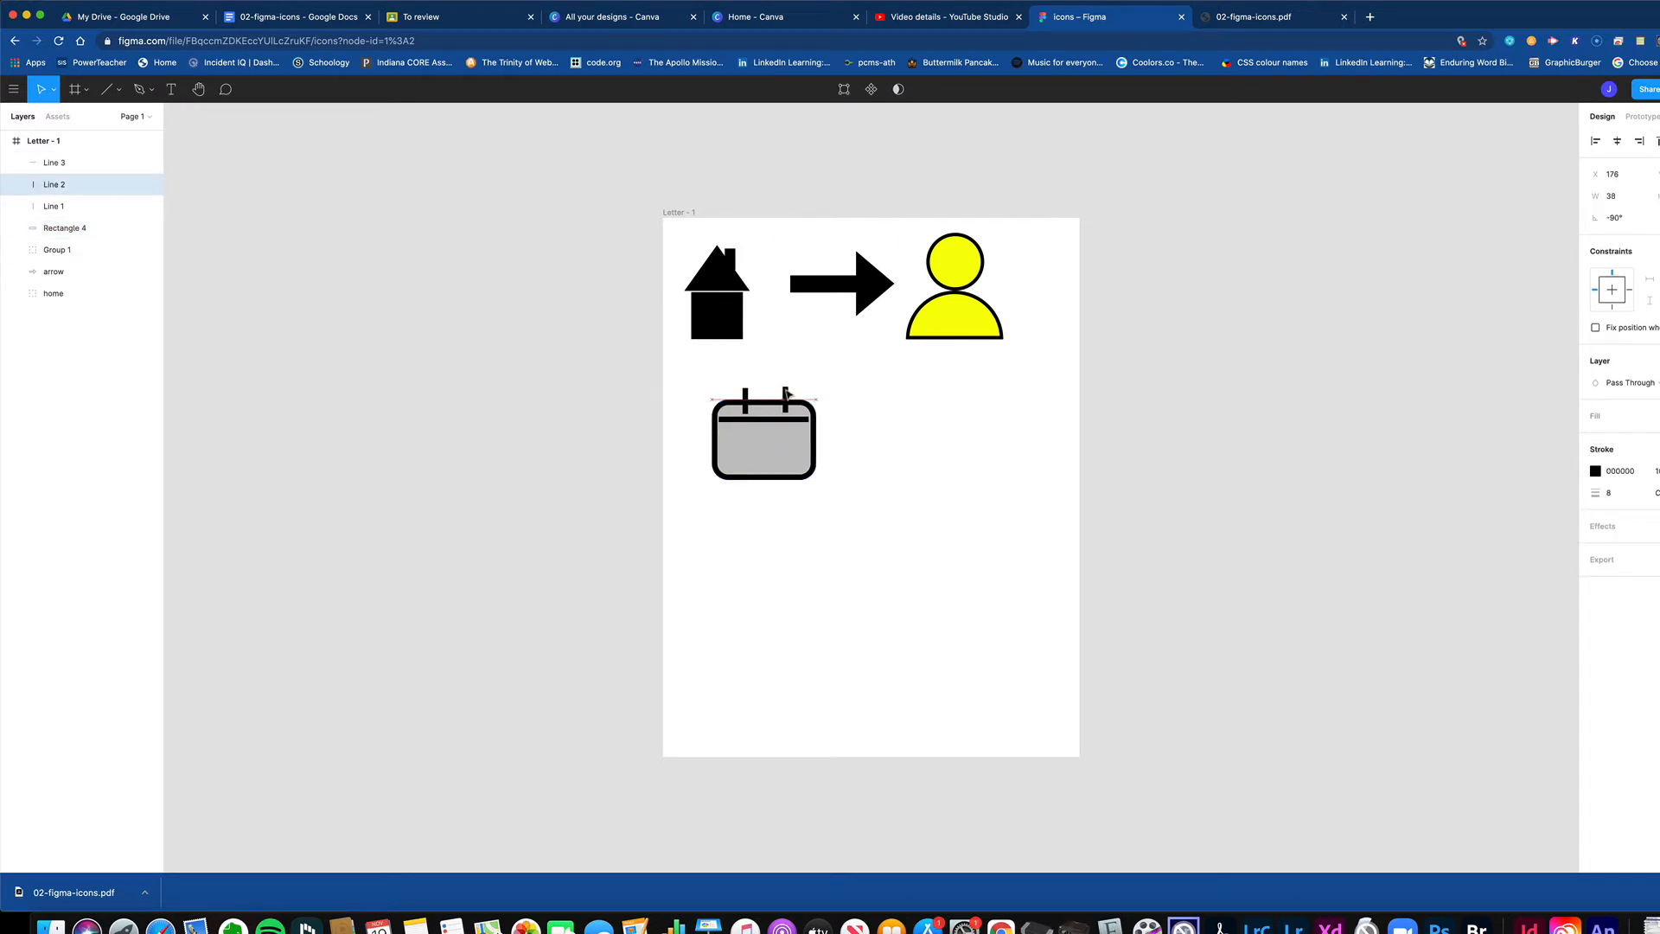
pyautogui.click(869, 432)
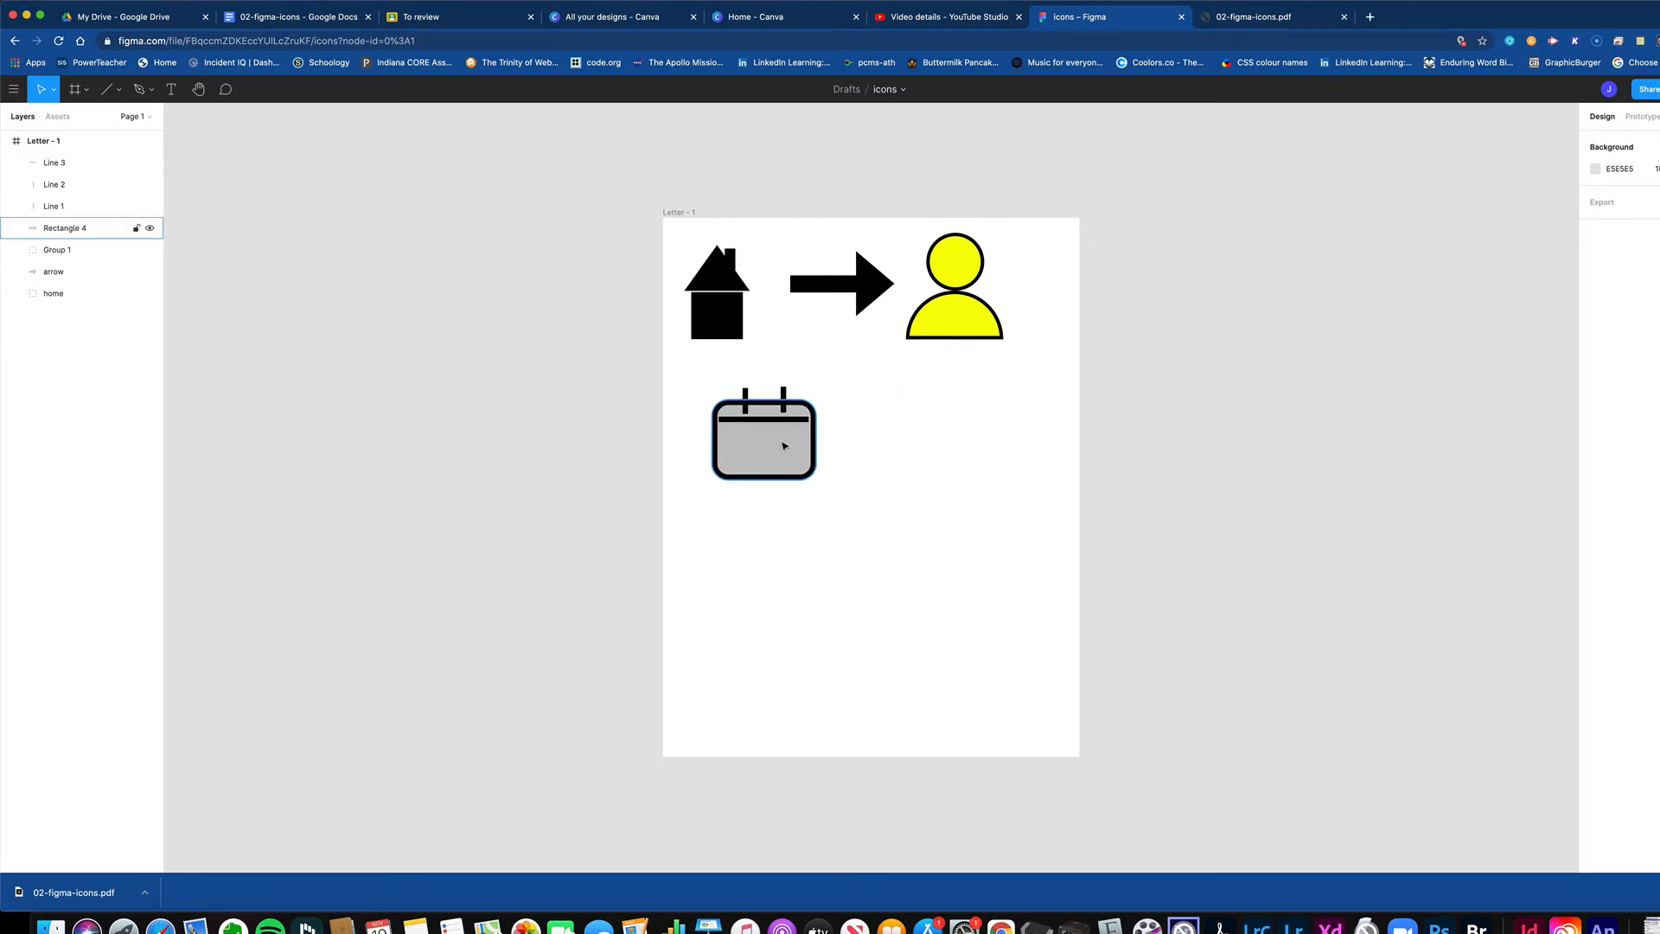
pyautogui.moveTo(740, 383); pyautogui.dragTo(821, 402)
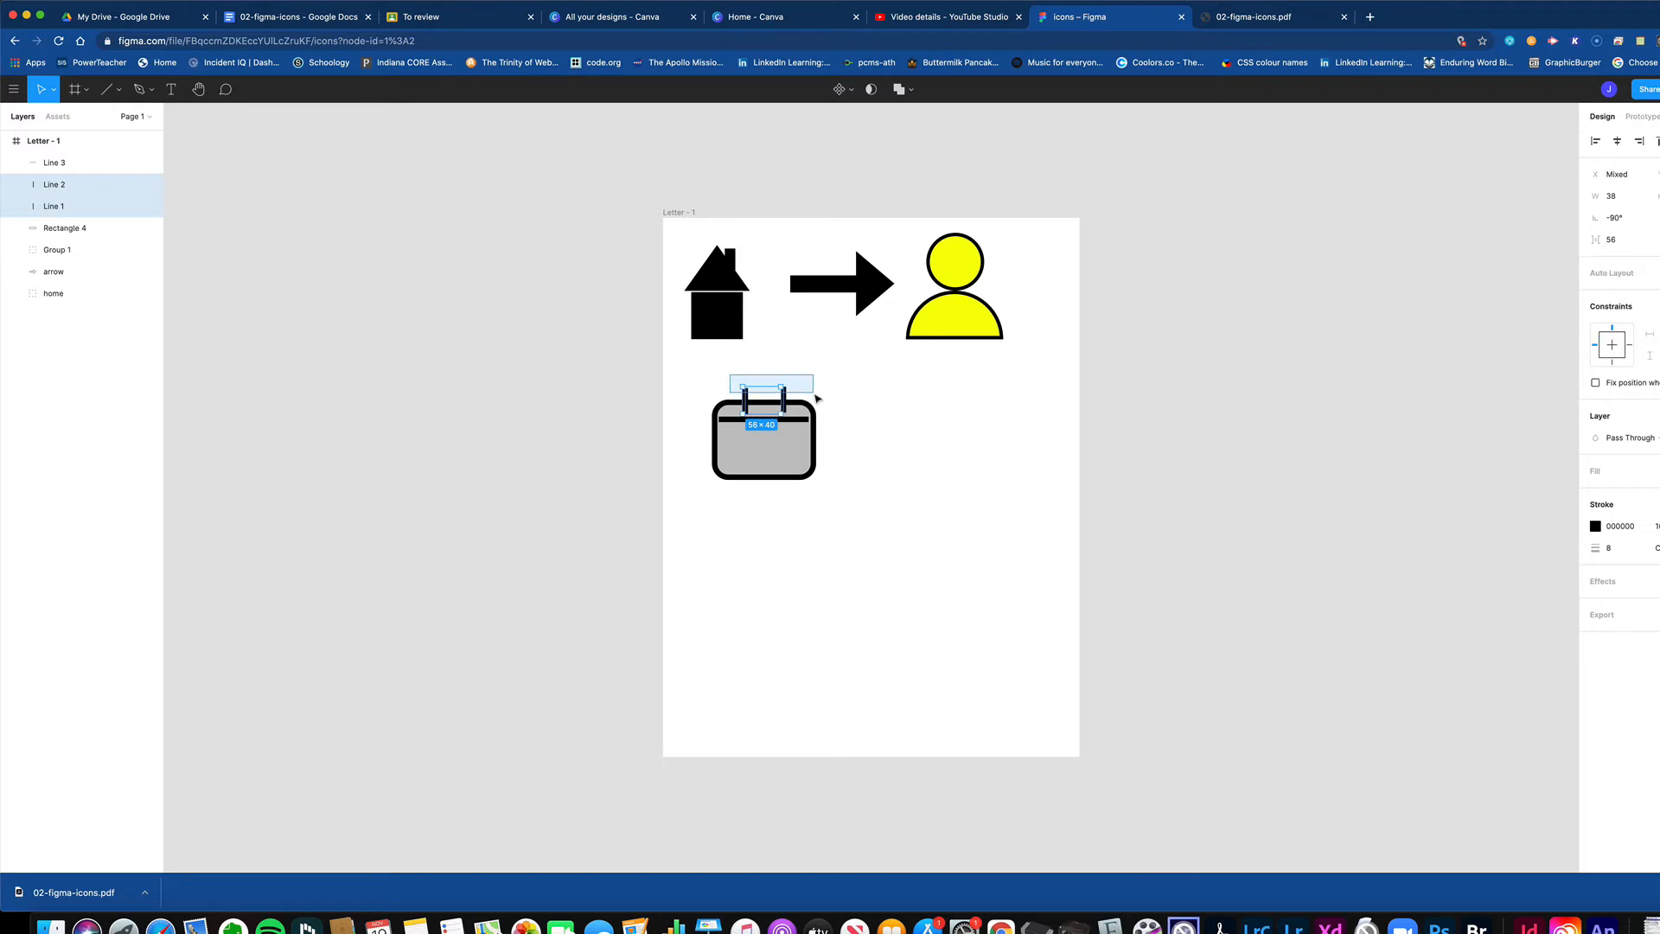
pyautogui.click(1658, 141)
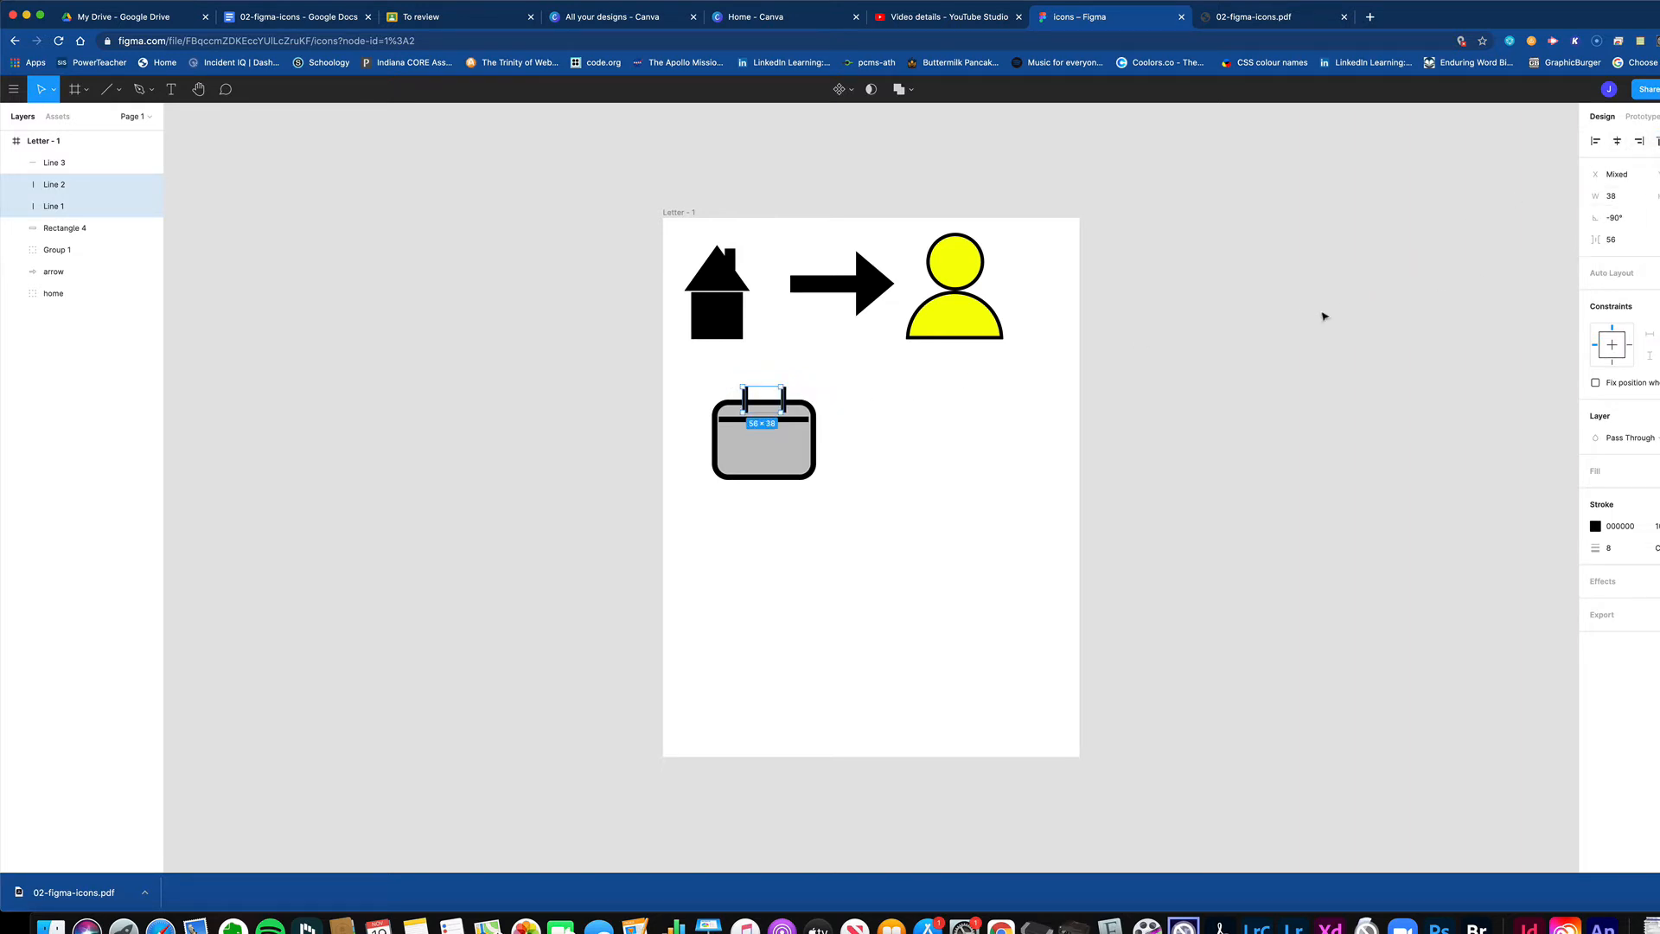
pyautogui.click(879, 435)
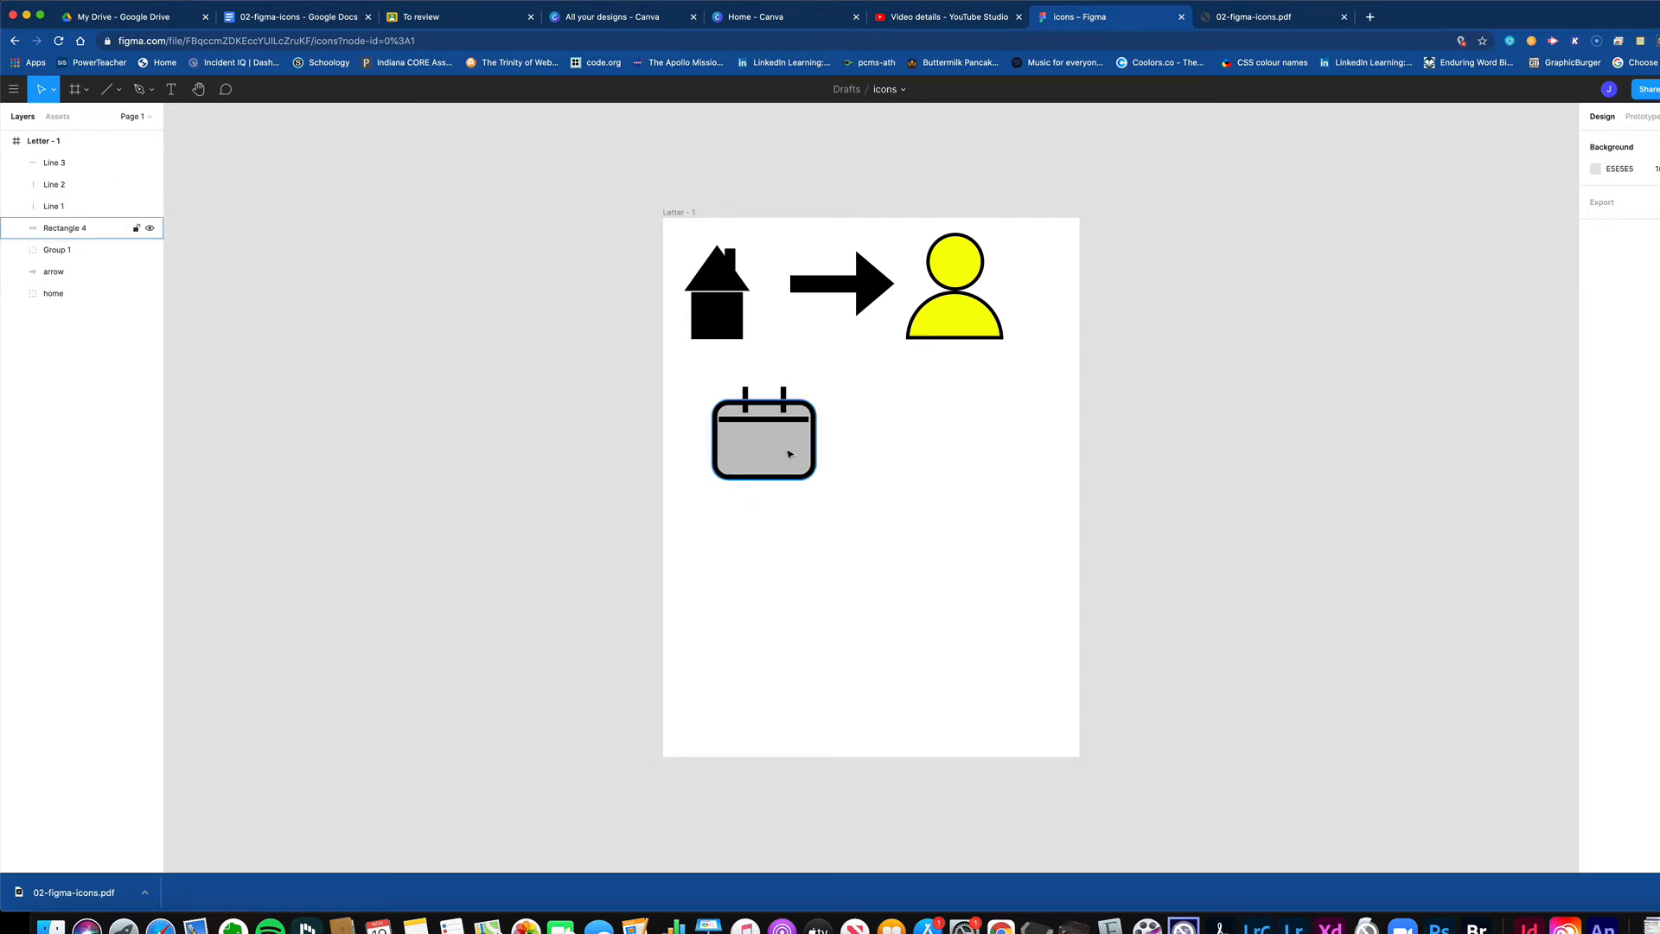
# - Group the rectangle and the three lines into one calendar icon and move it beneath the home icon
pyautogui.moveTo(692, 374); pyautogui.dragTo(875, 500)
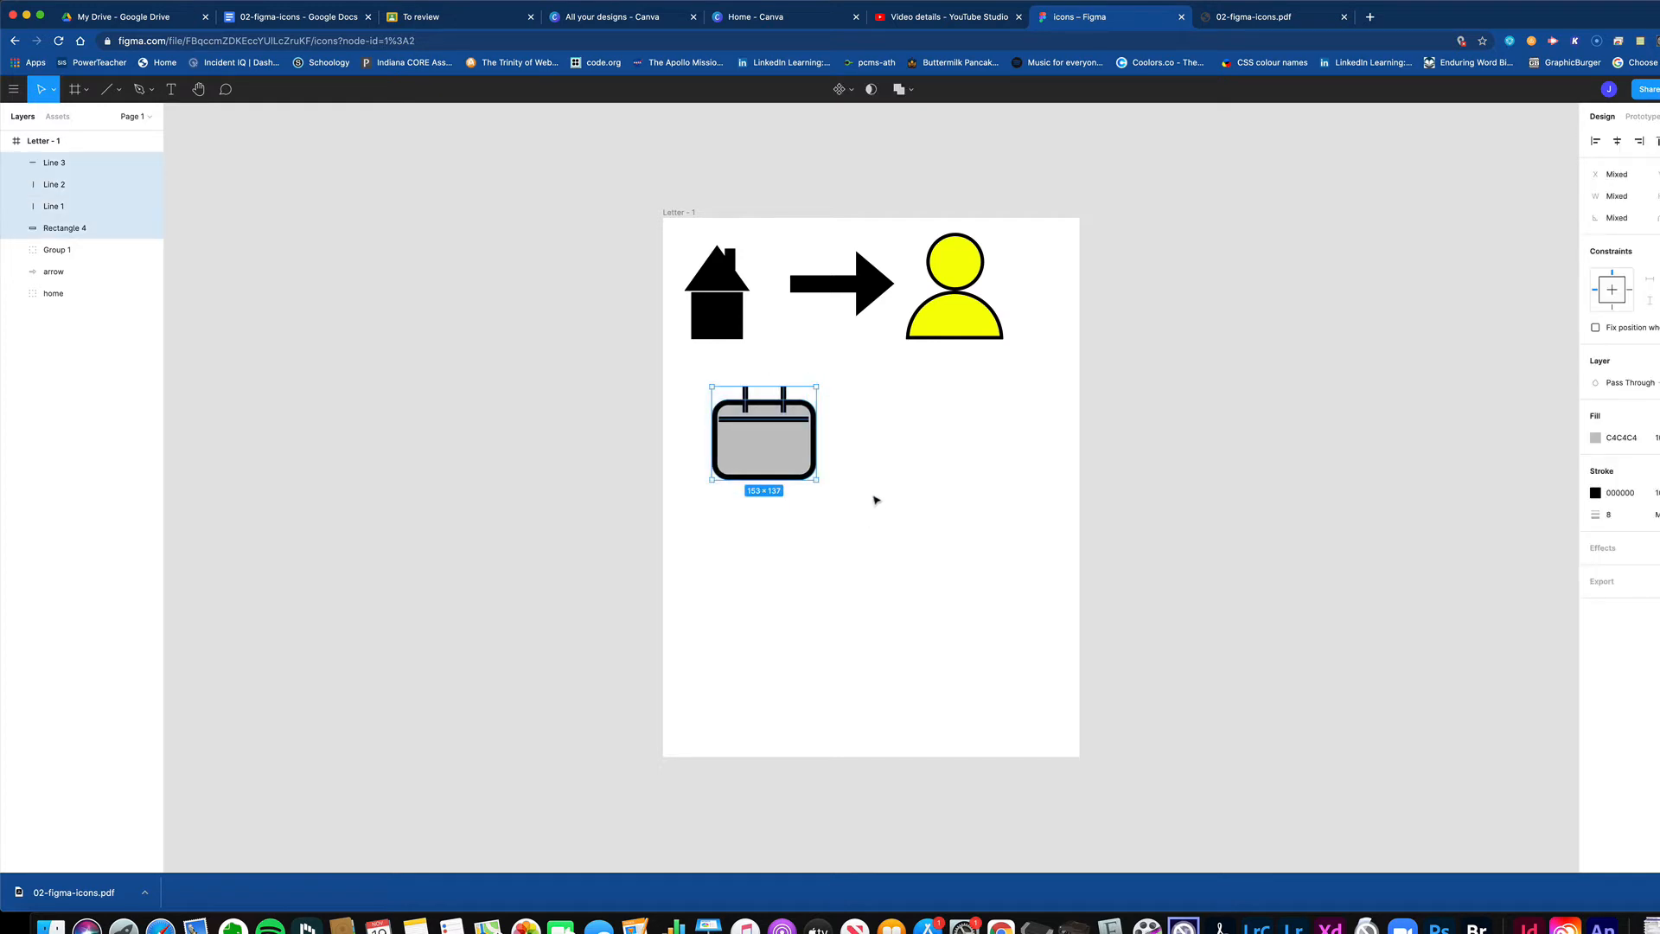
pyautogui.rightClick(767, 453)
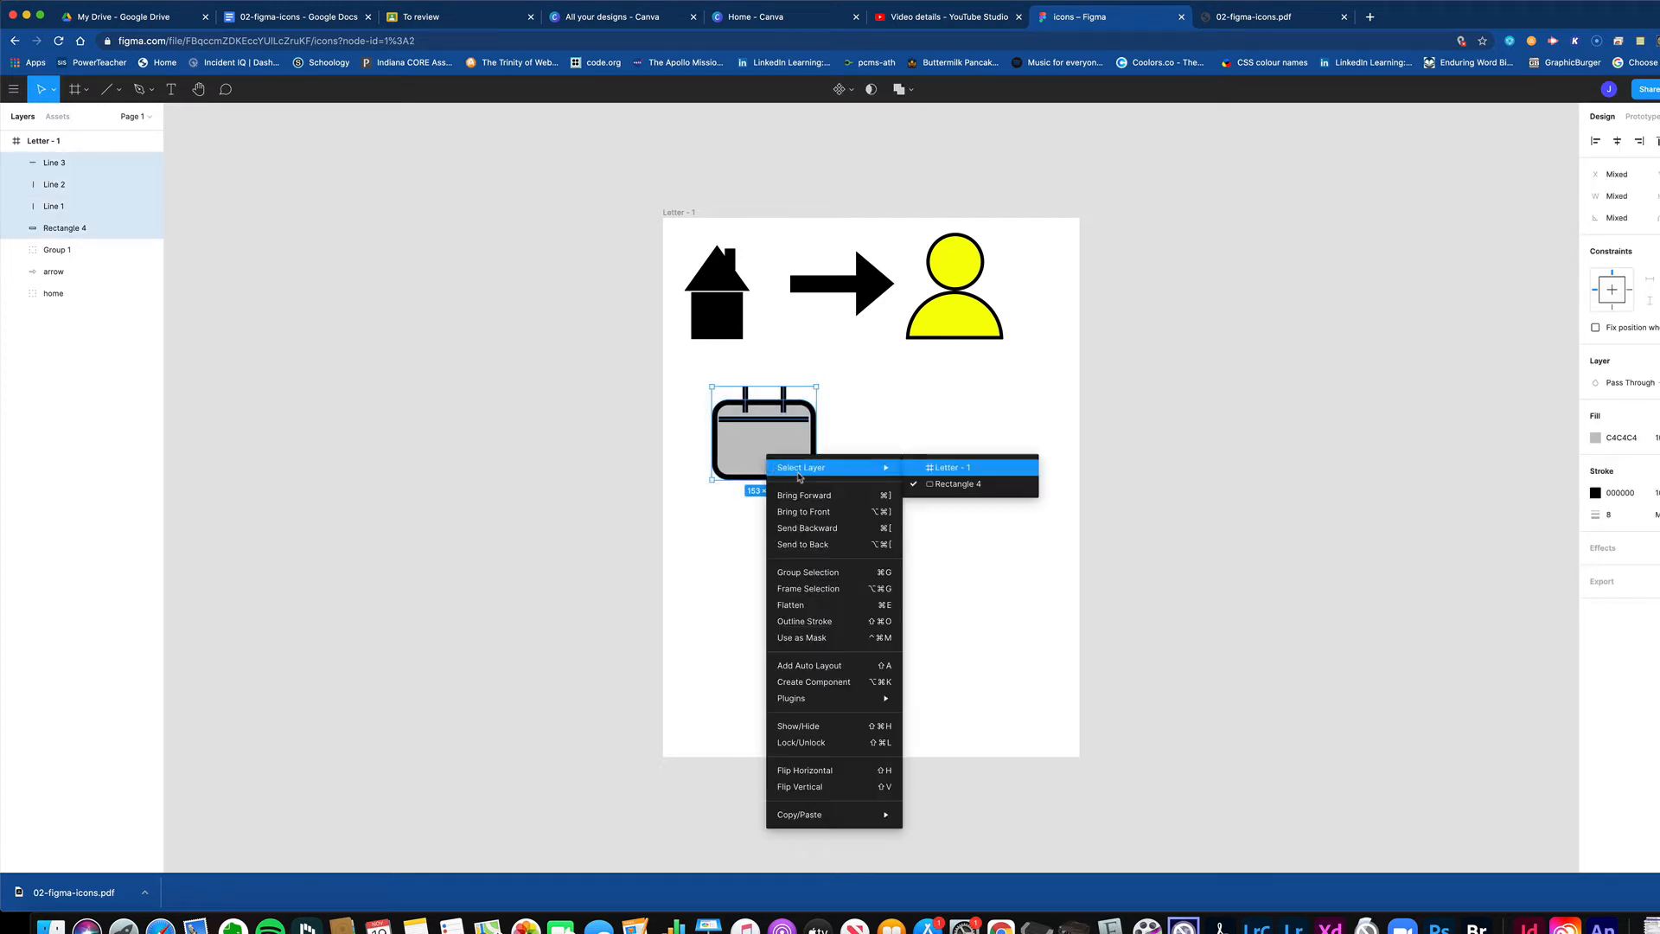
pyautogui.click(830, 576)
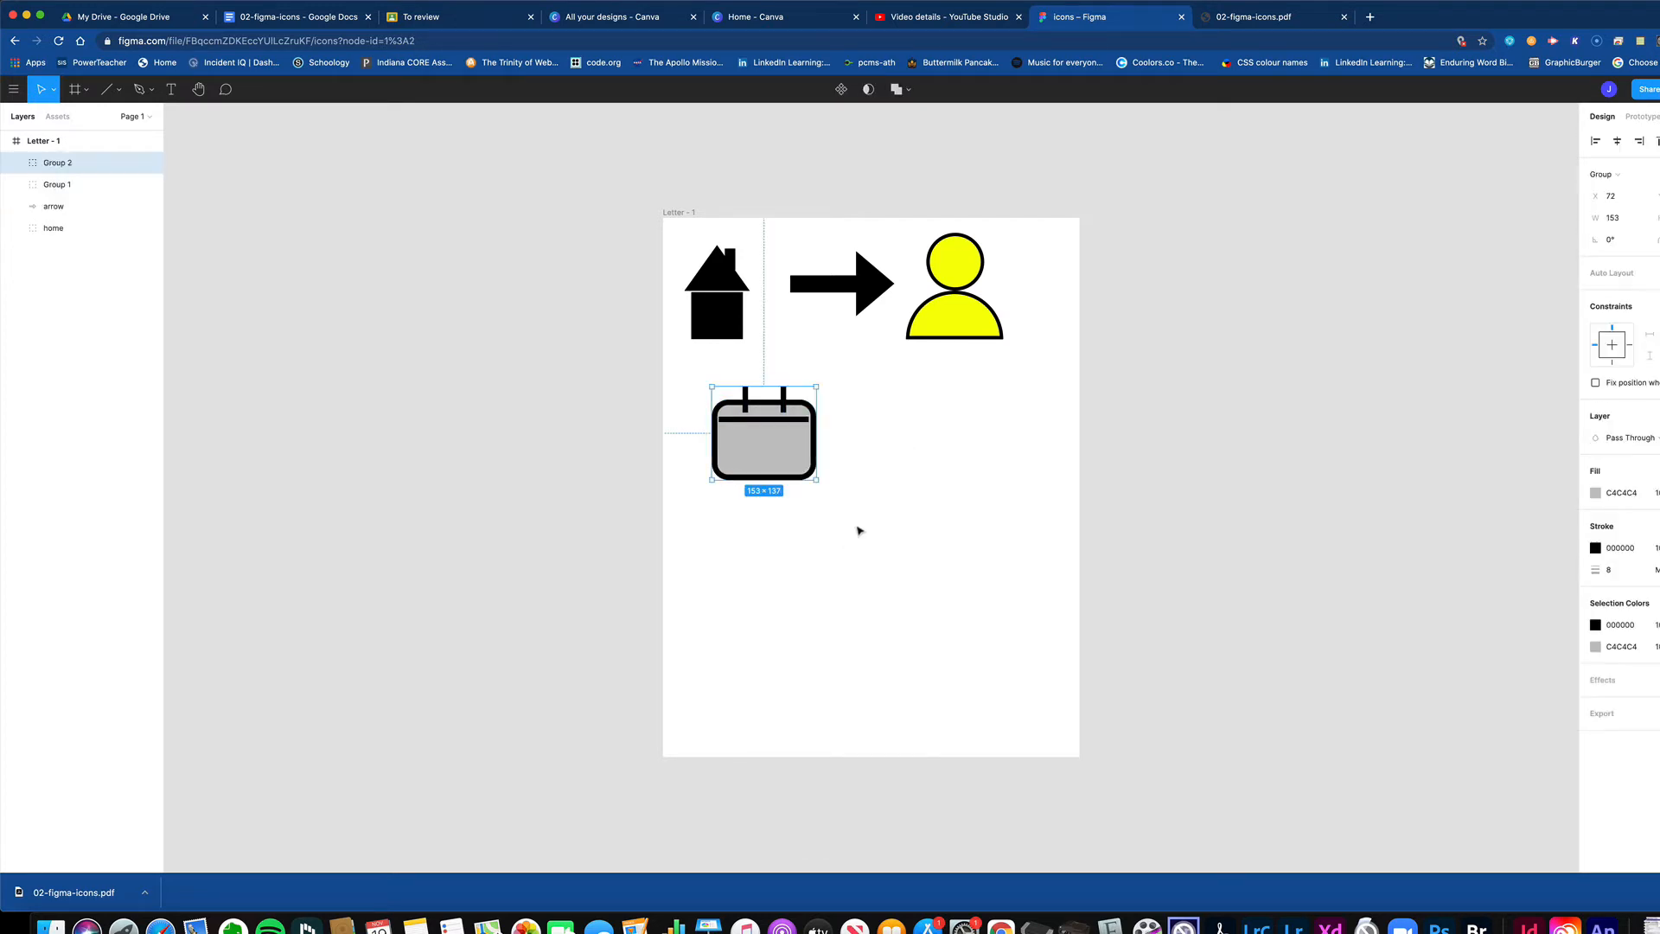
pyautogui.click(885, 499)
pyautogui.moveTo(789, 461); pyautogui.dragTo(769, 441)
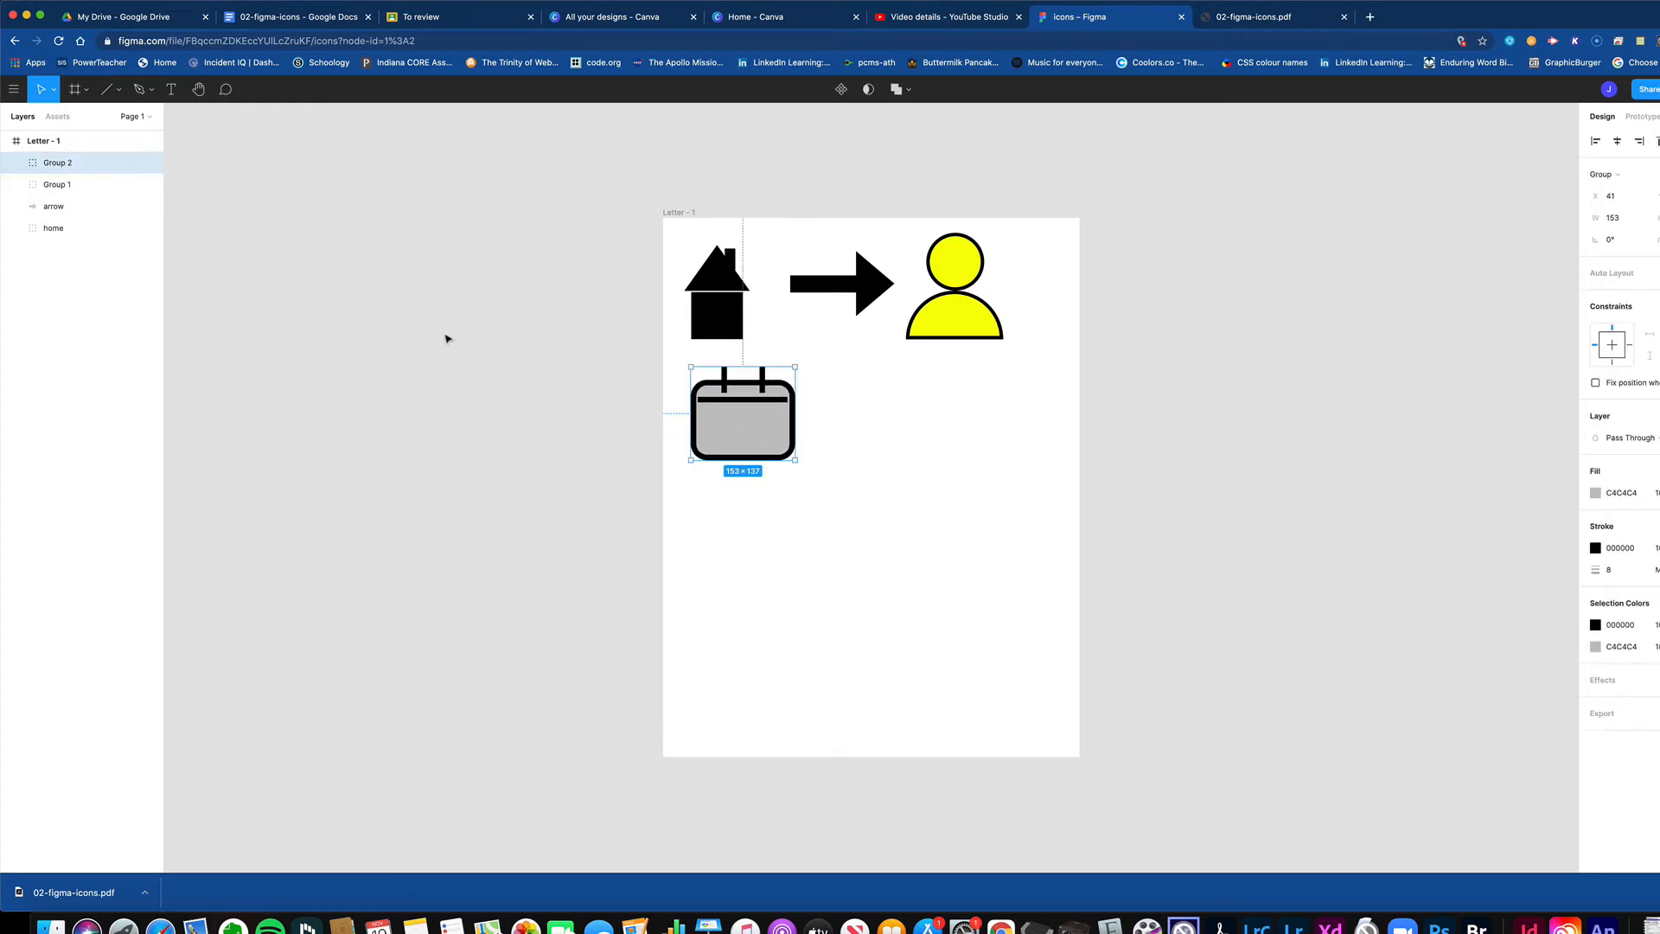
# - Rename the yellow profile icon's group as profile
pyautogui.click(53, 187)
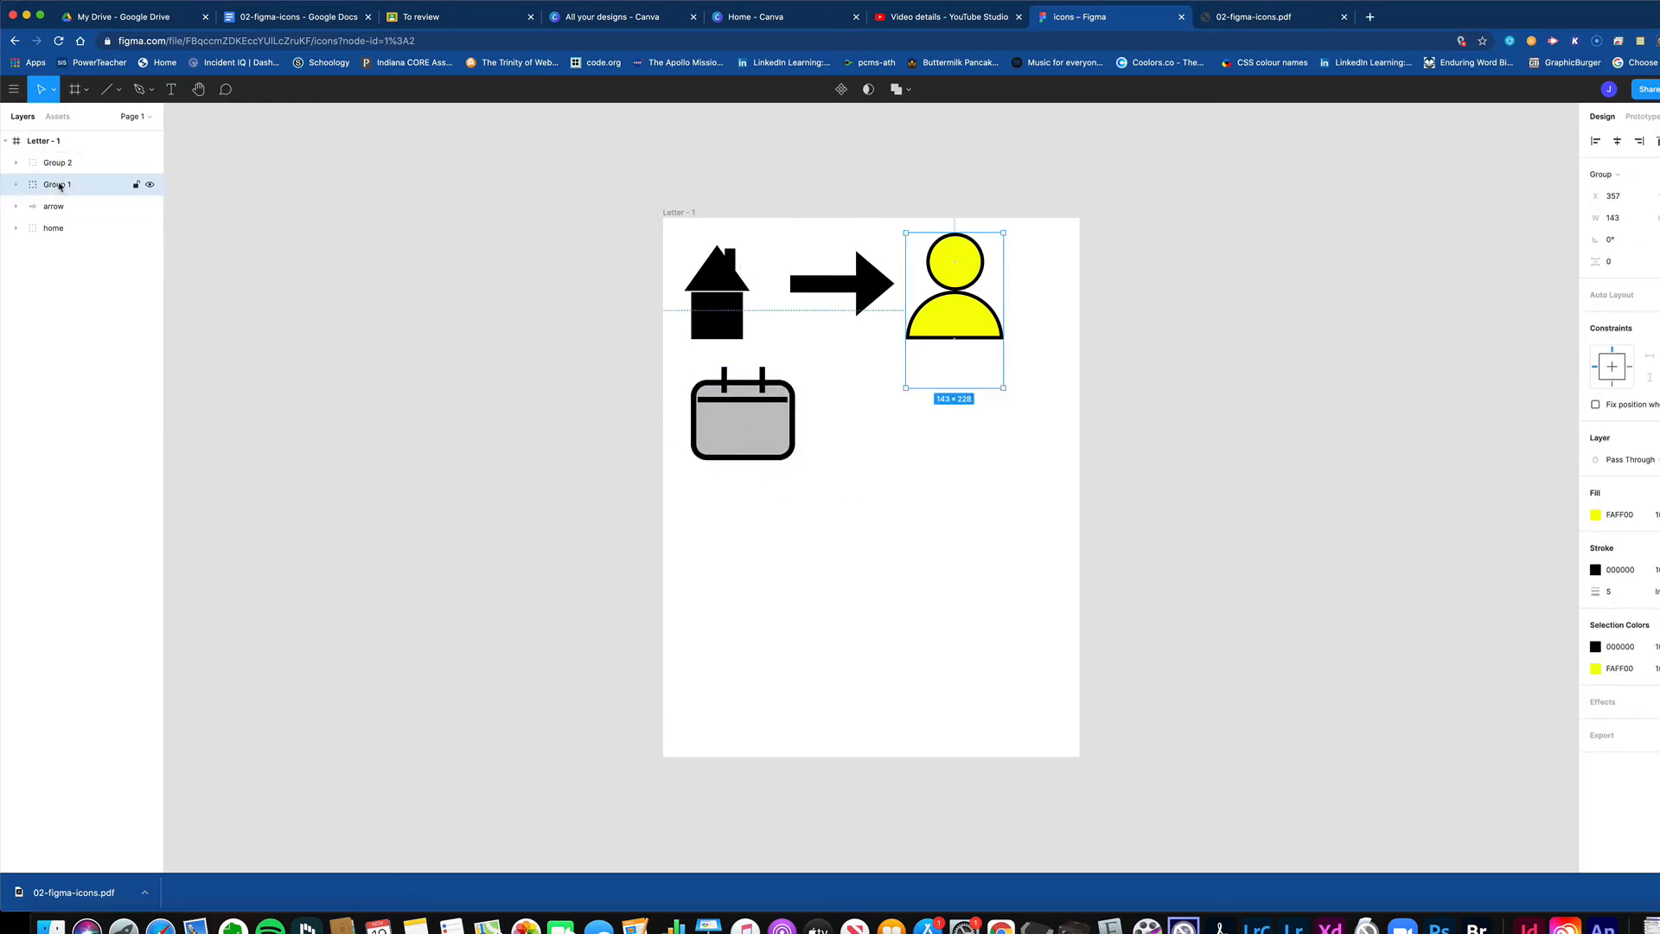
pyautogui.rightClick(60, 185)
pyautogui.click(60, 186)
pyautogui.rightClick(59, 186)
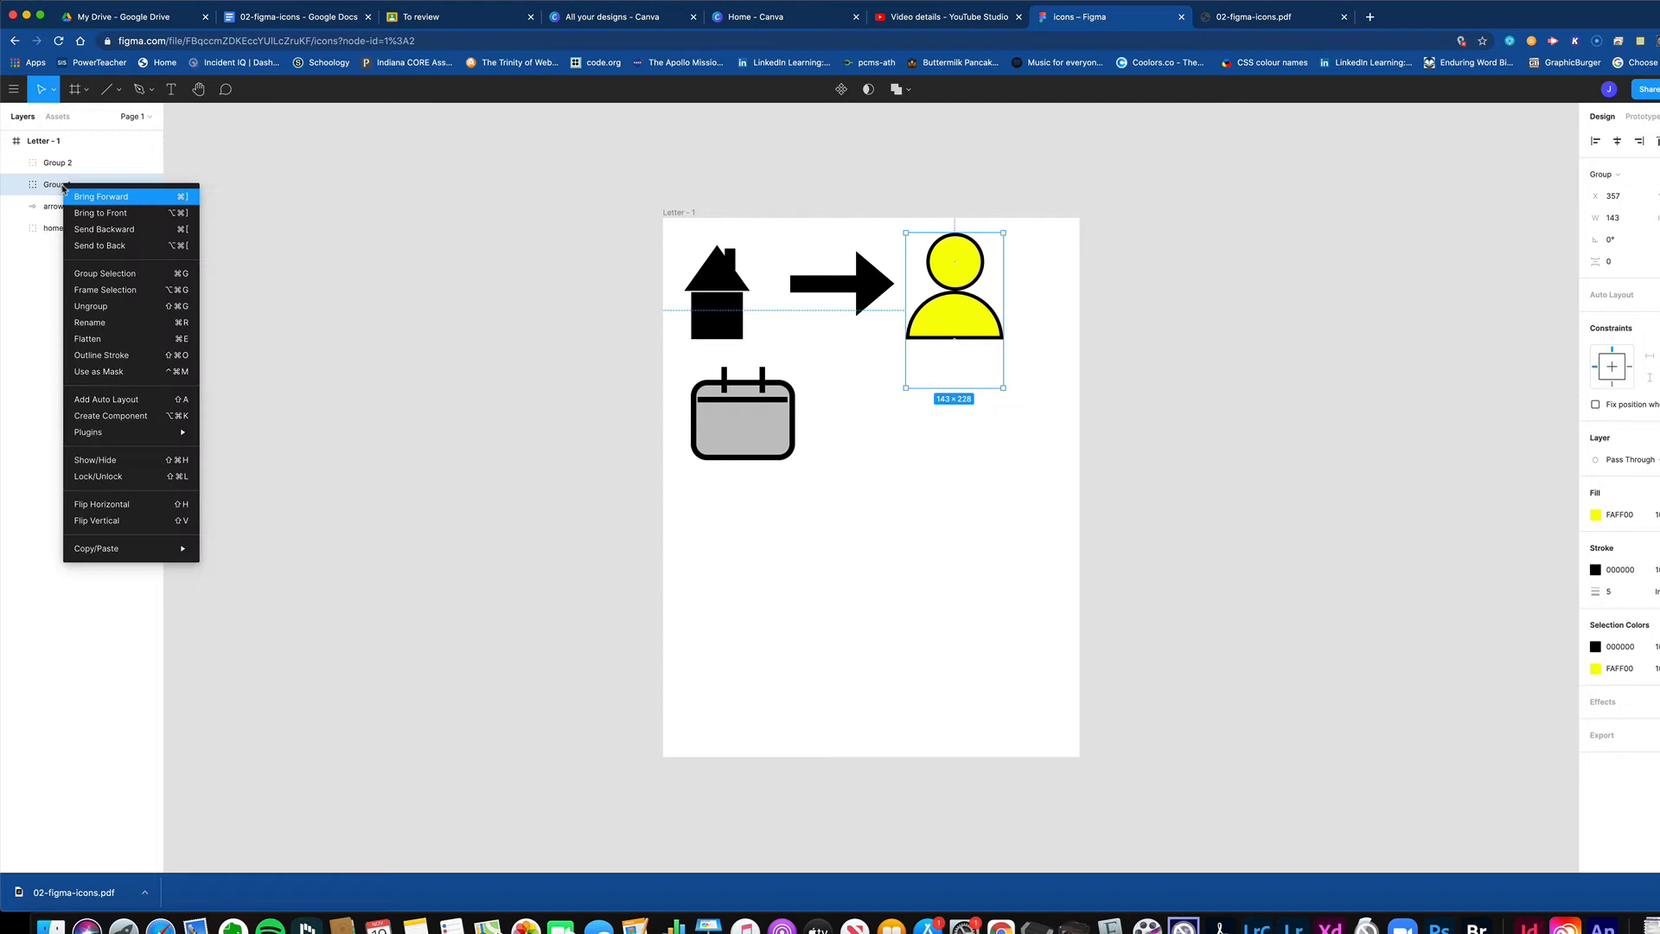
pyautogui.click(134, 323)
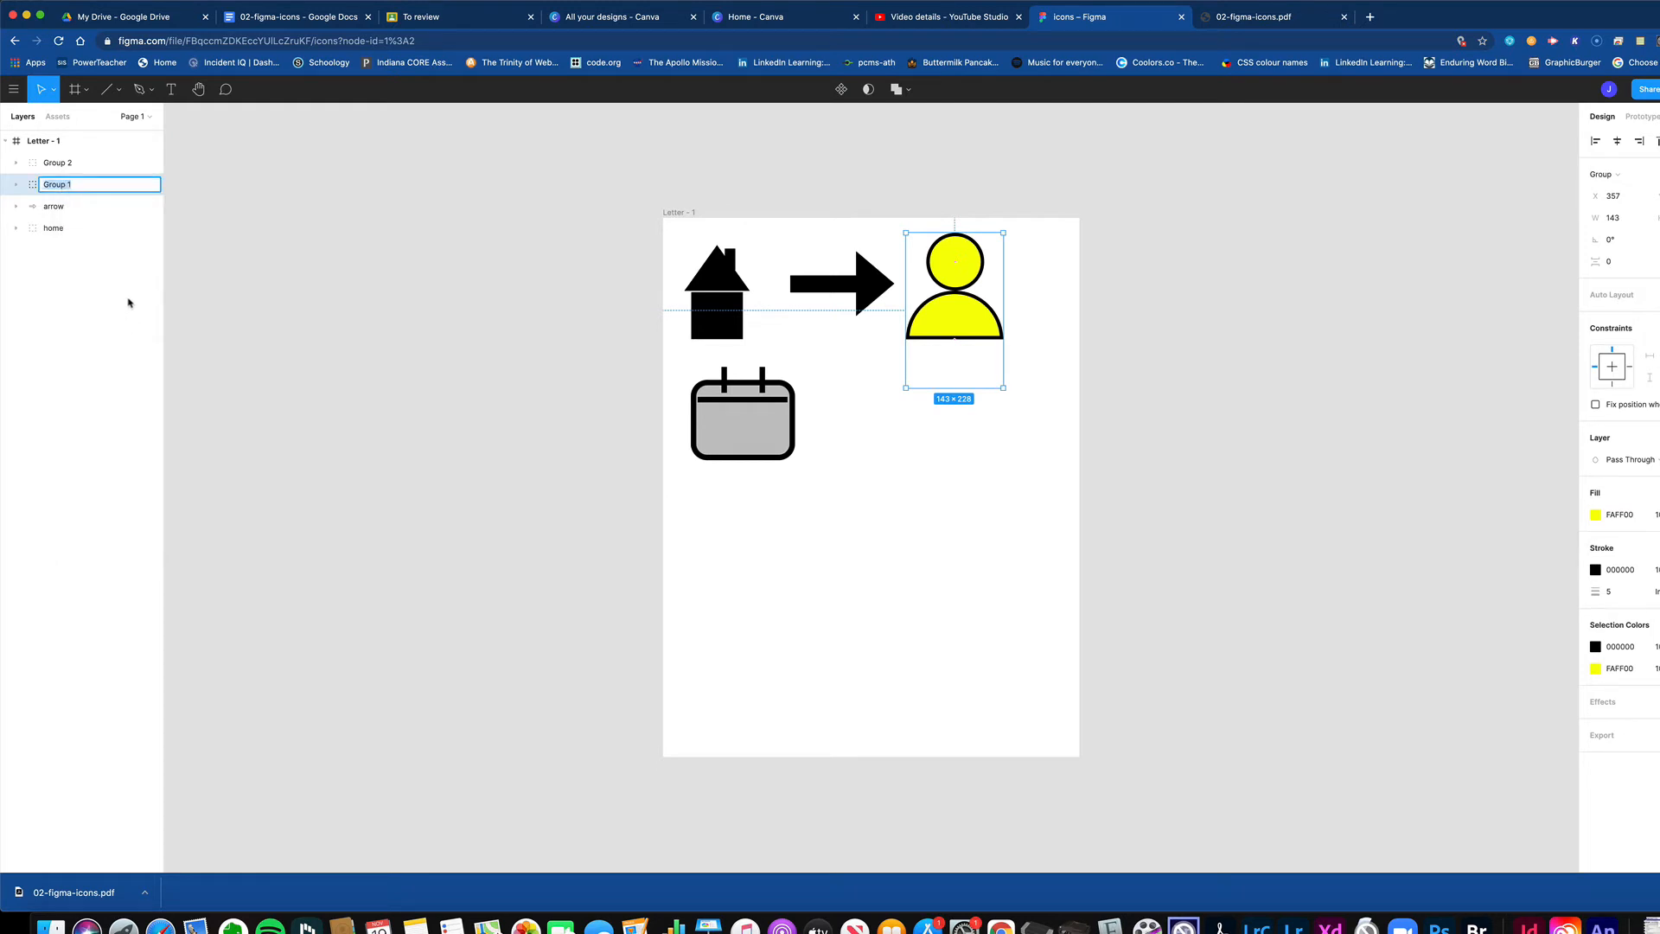
pyautogui.write('profile')
pyautogui.press('Return')
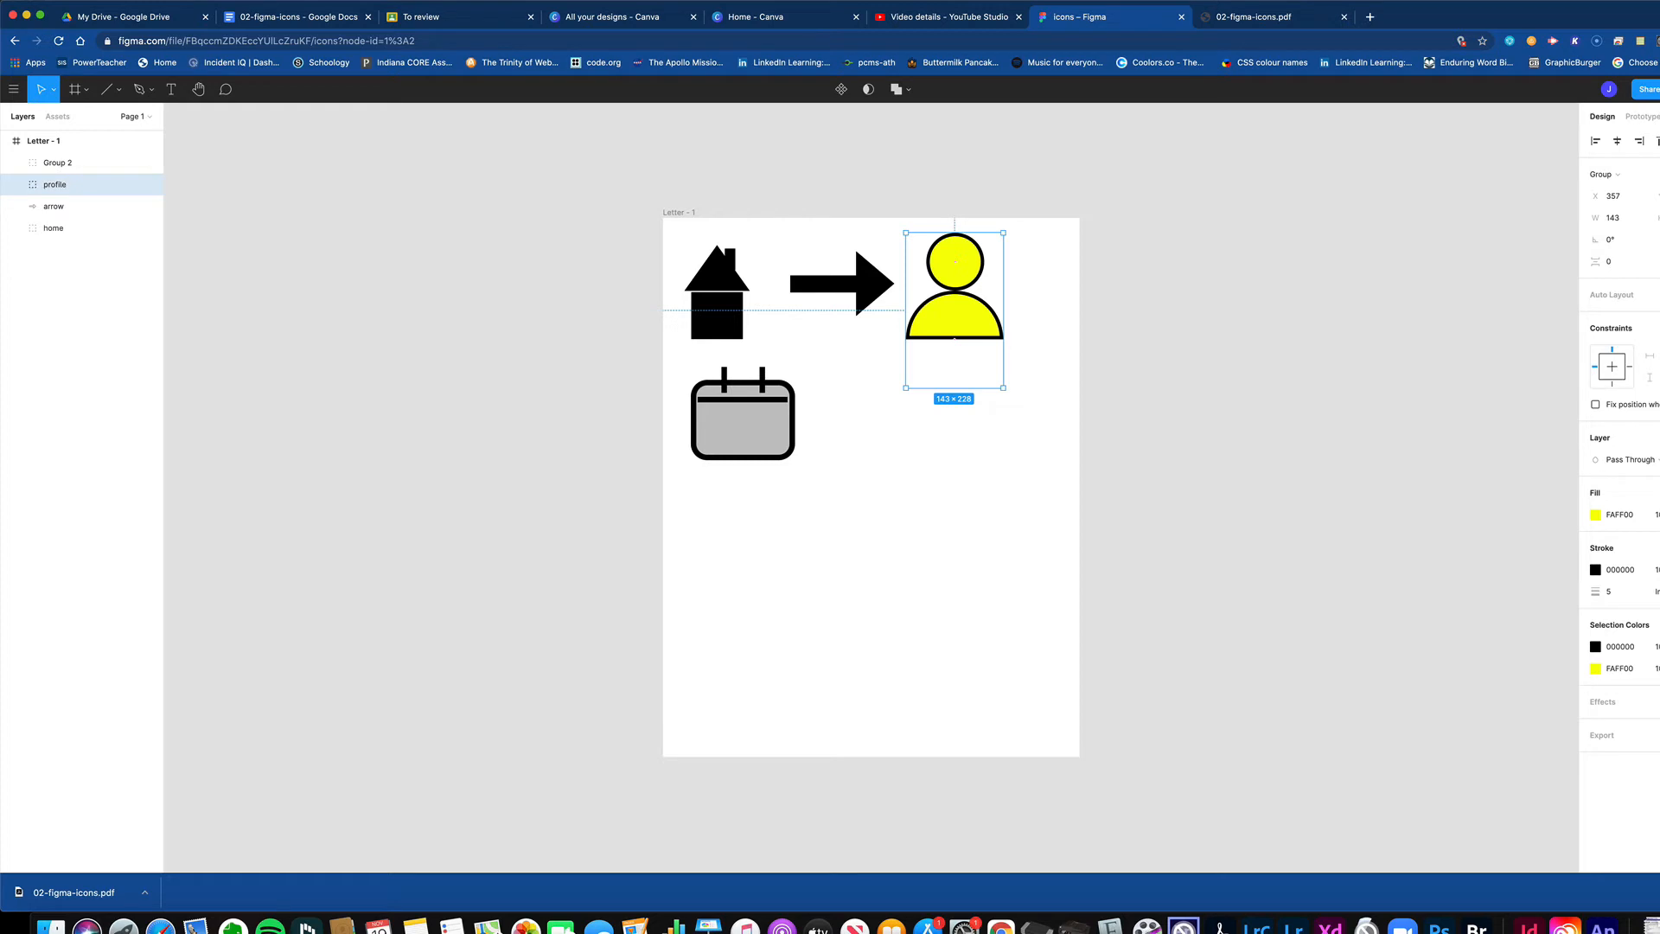
# - Rename the calendar icon's group as calendar
pyautogui.click(64, 165)
pyautogui.rightClick(71, 171)
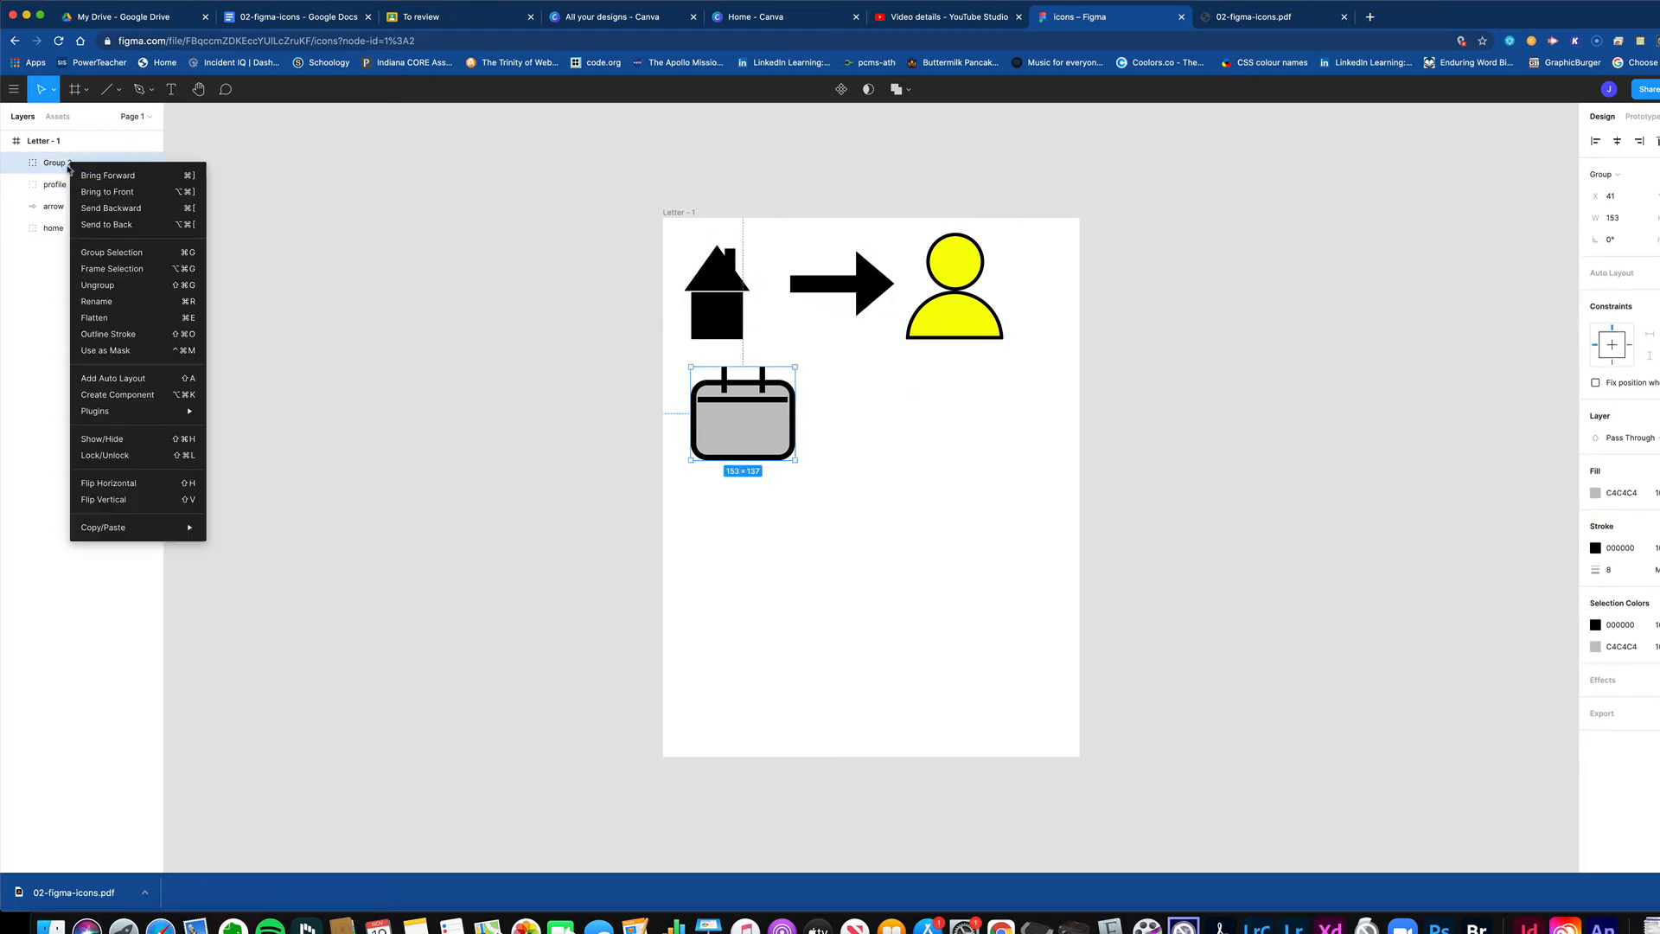
pyautogui.click(133, 308)
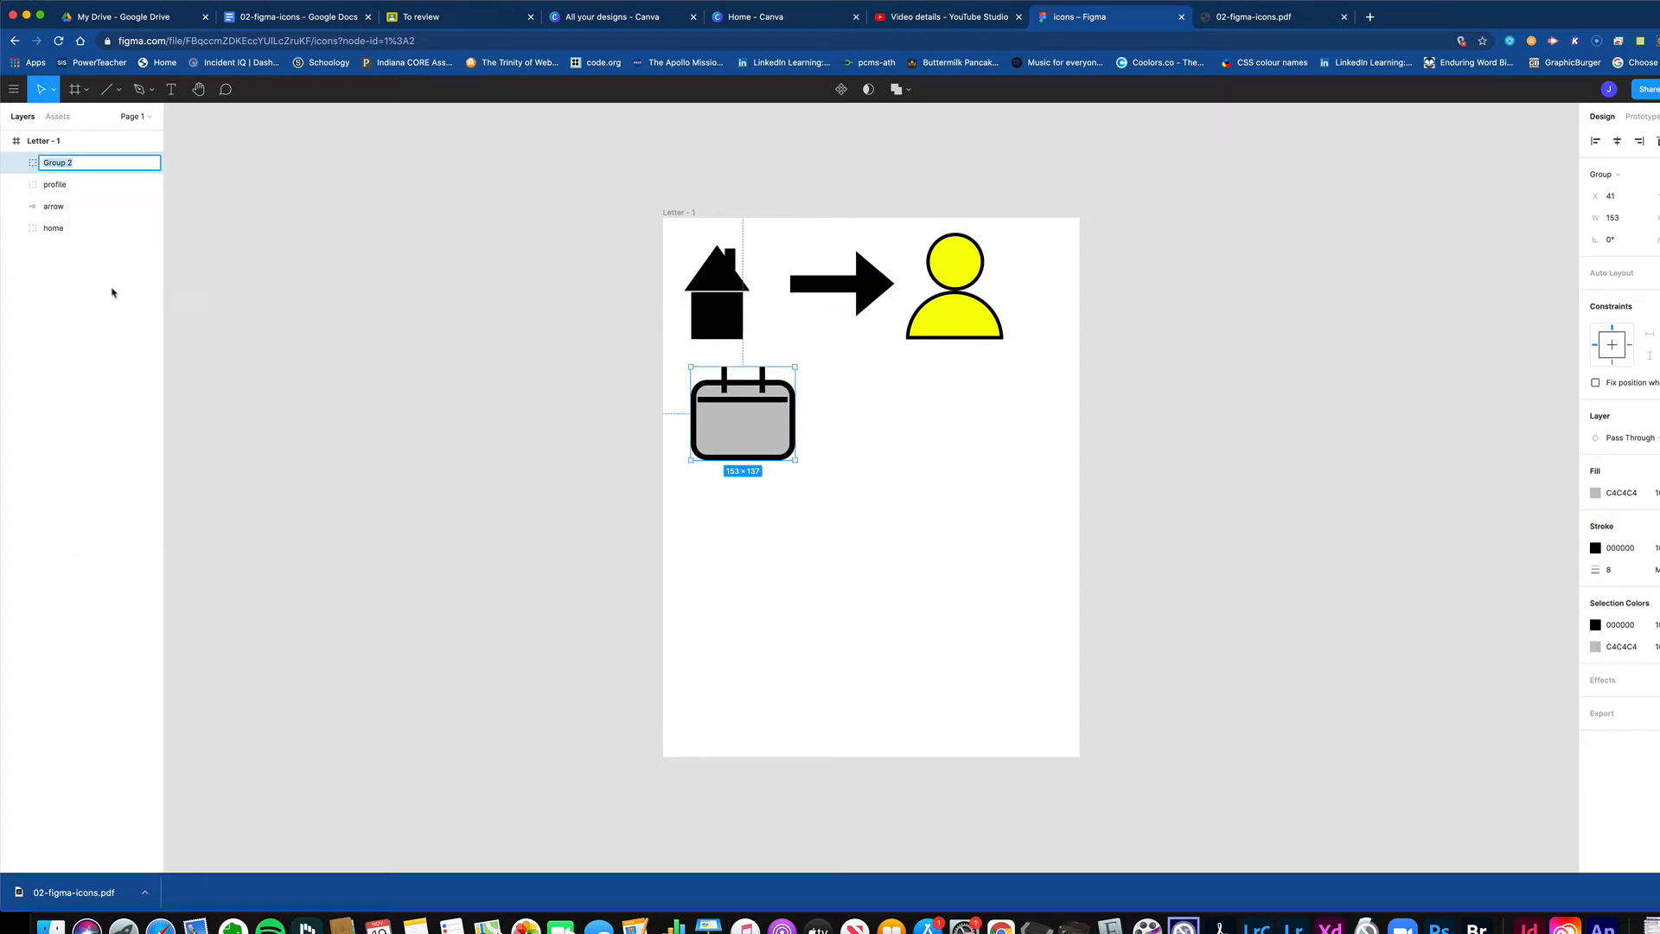
pyautogui.write('calendar')
pyautogui.press('Return')
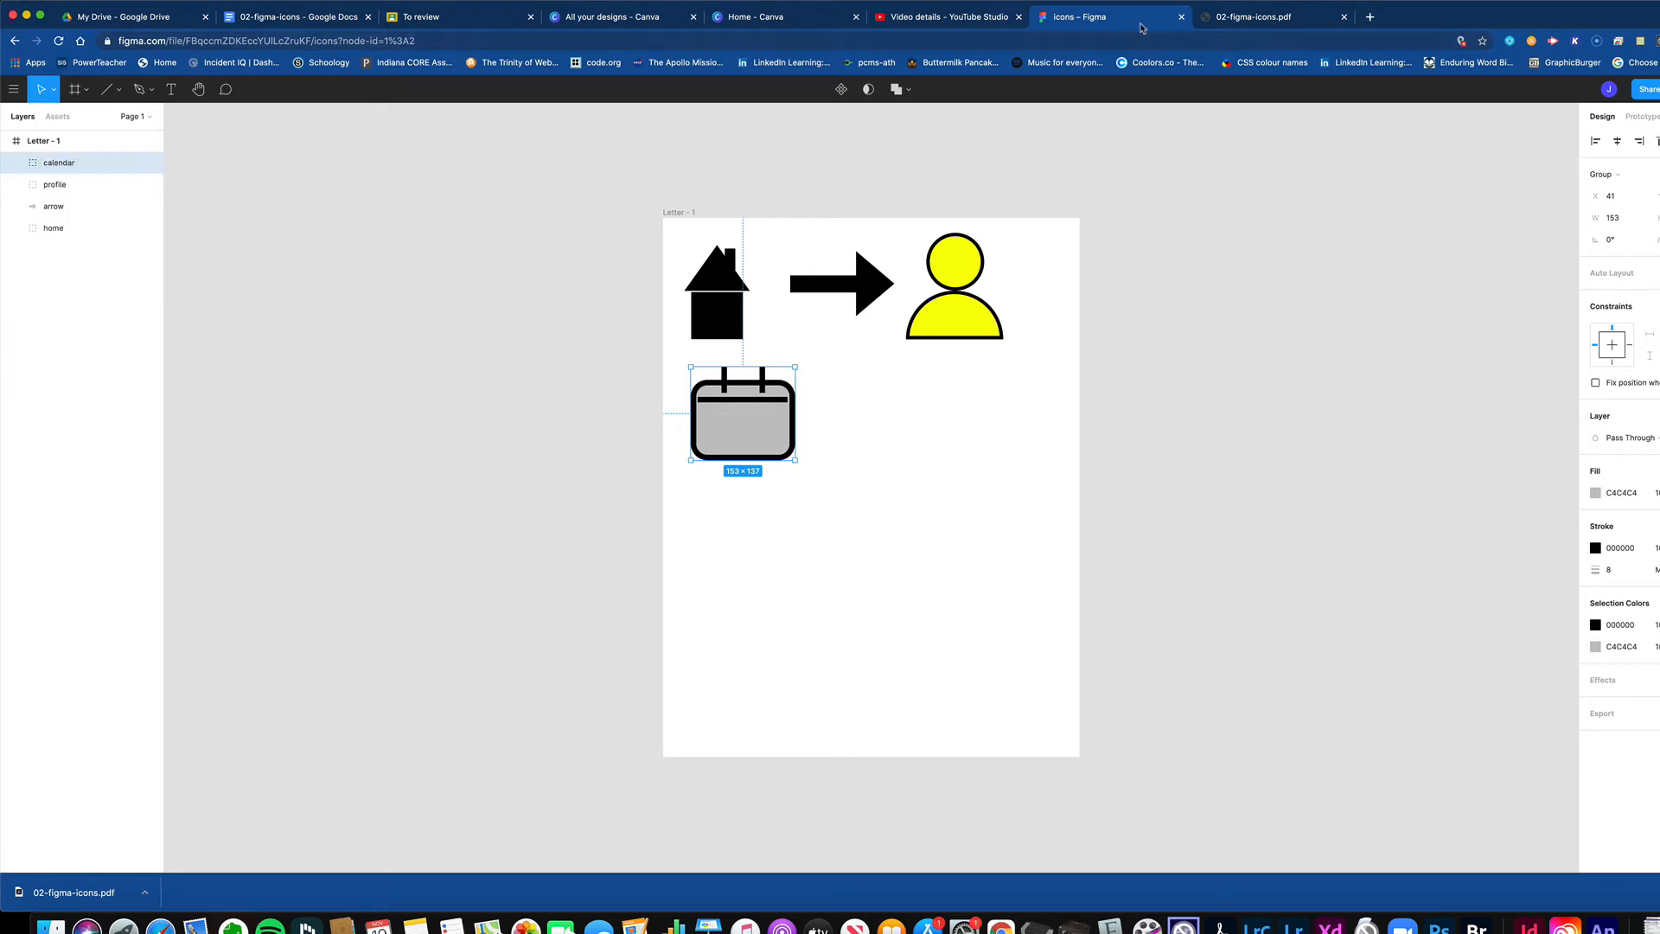
# - Check the assignment PDF for the mail example and draw a rounded rectangle about 169 × 111 to the right of the calendar icon
pyautogui.click(1286, 21)
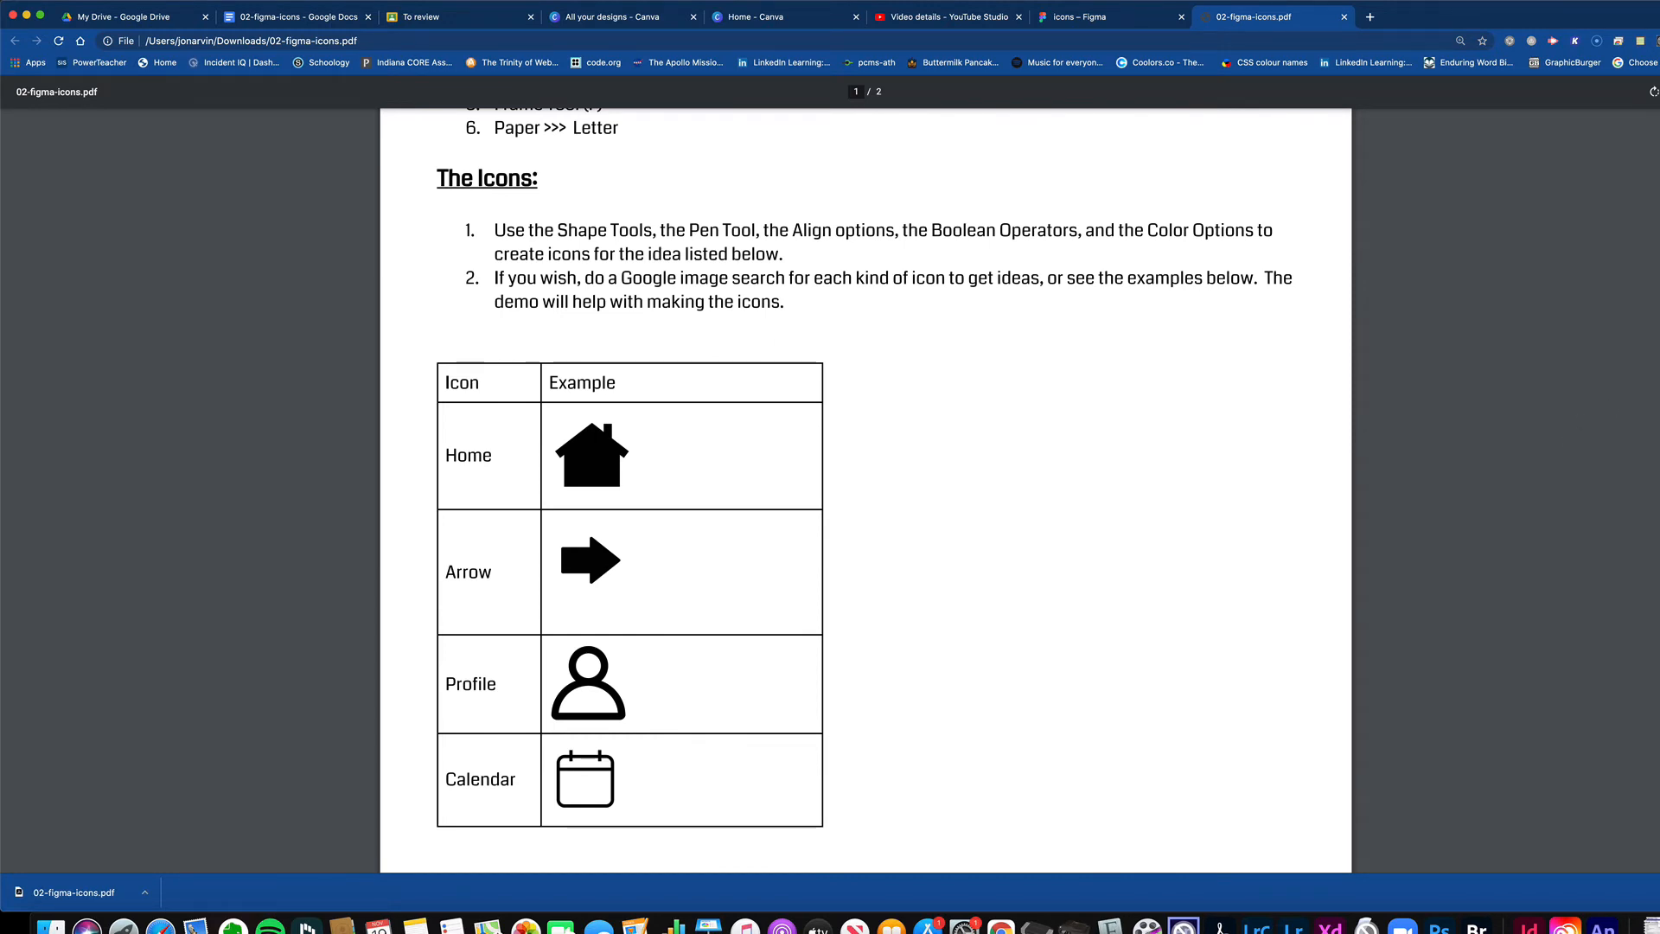
pyautogui.scroll(-10, 865, 490)
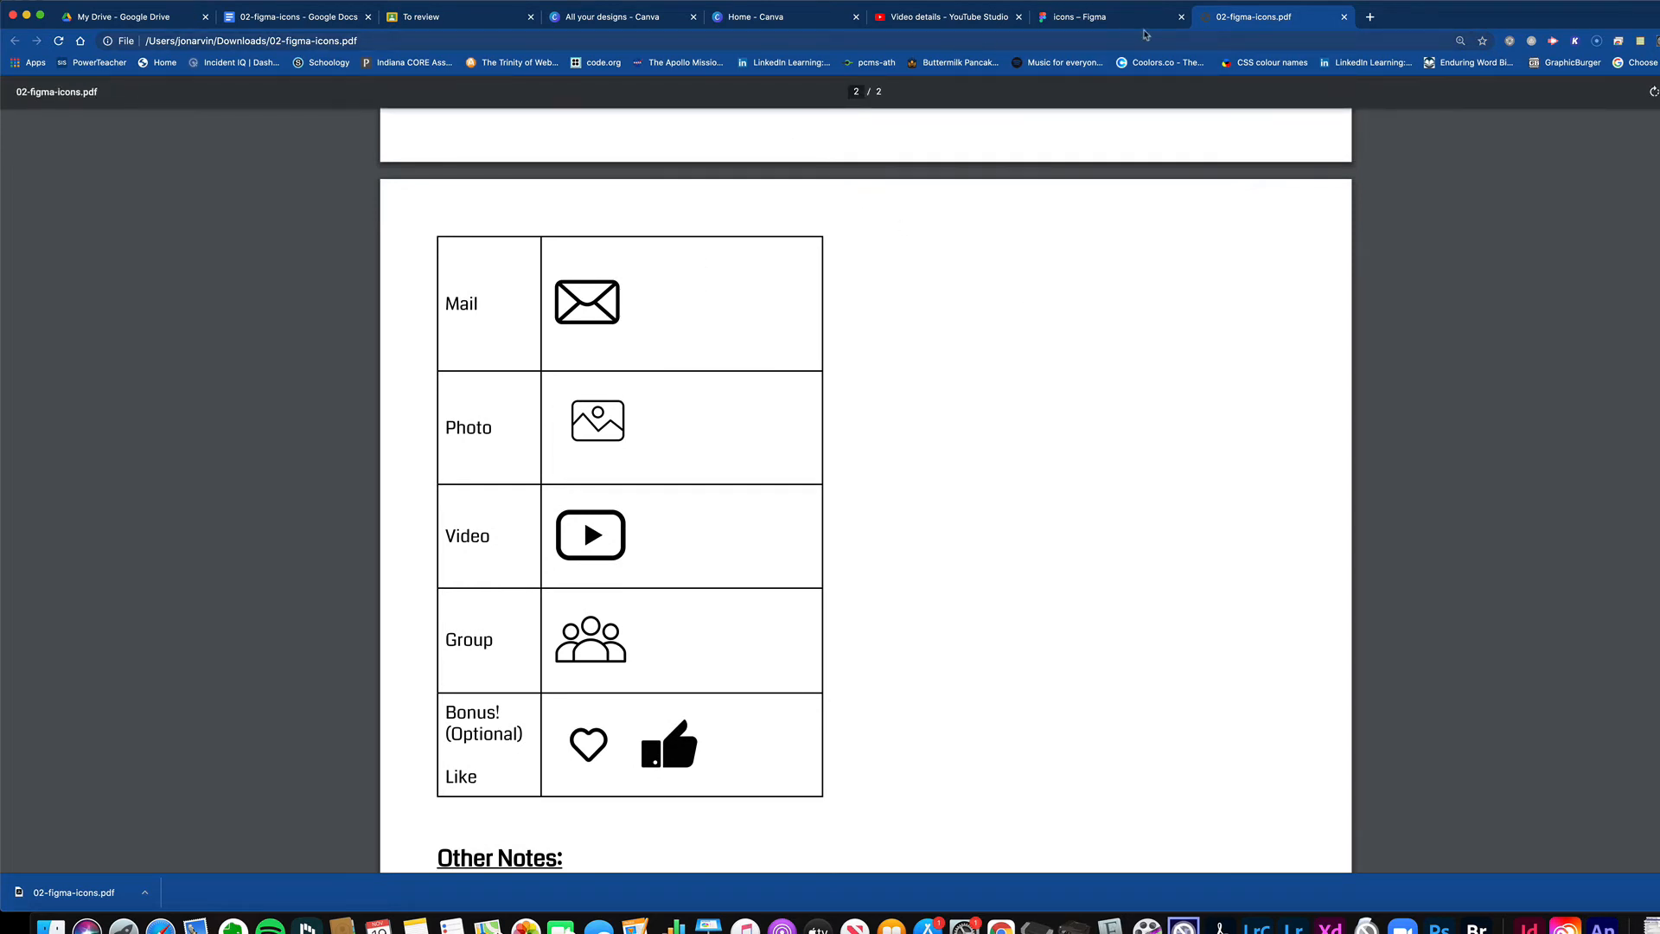
pyautogui.click(1112, 21)
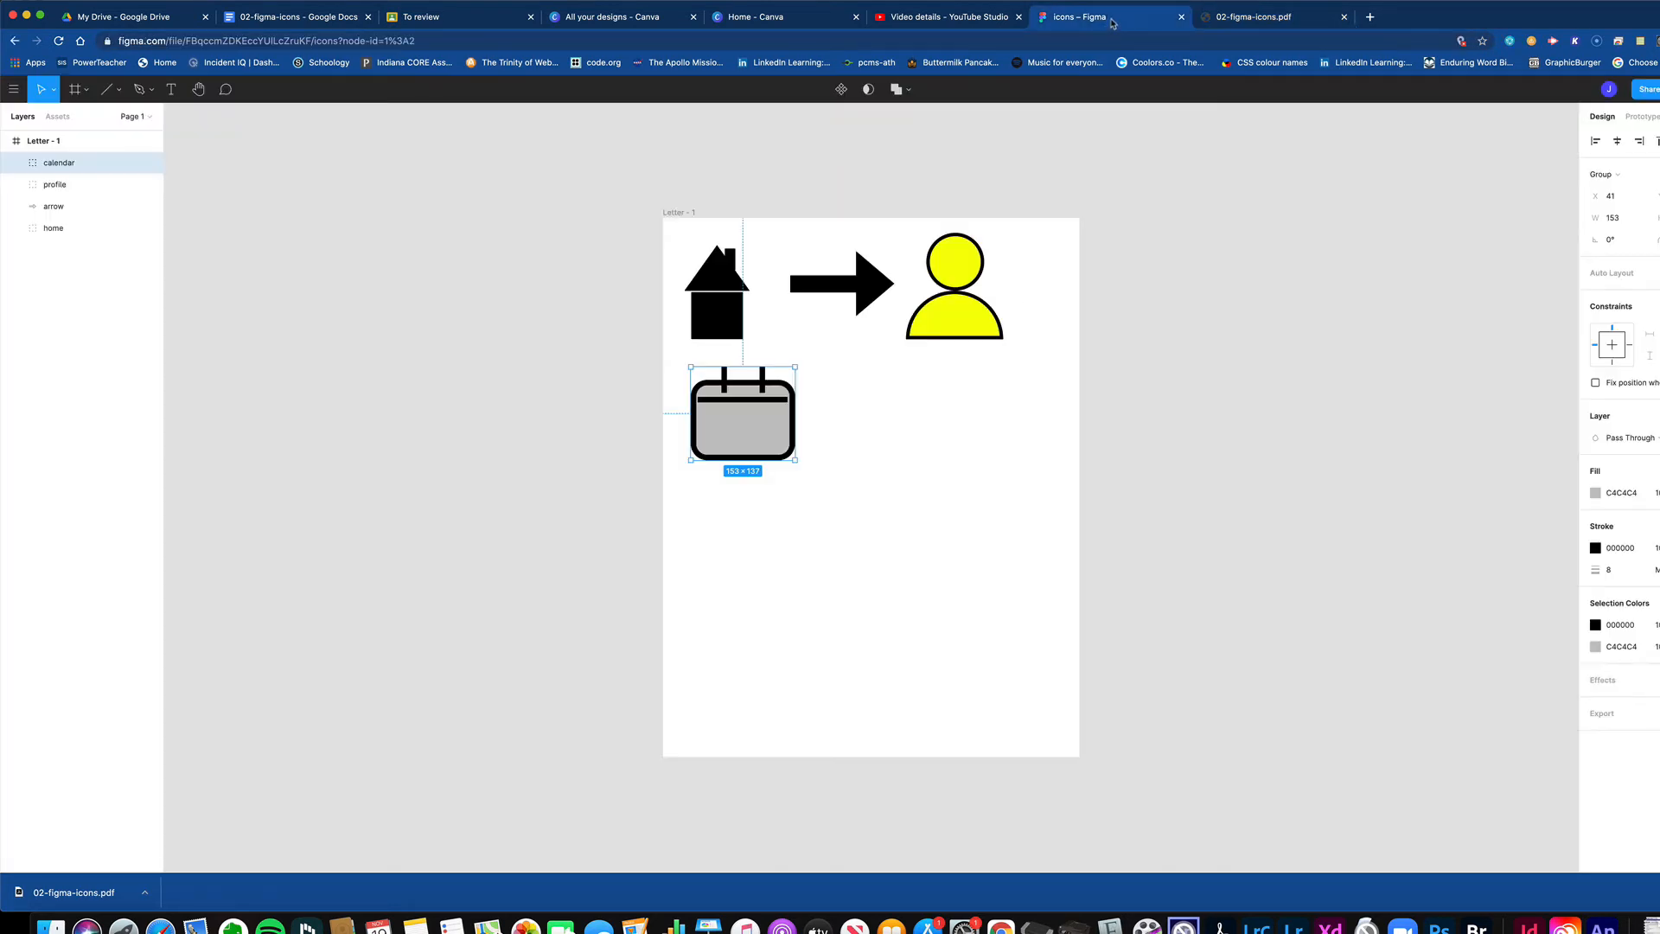
pyautogui.click(118, 94)
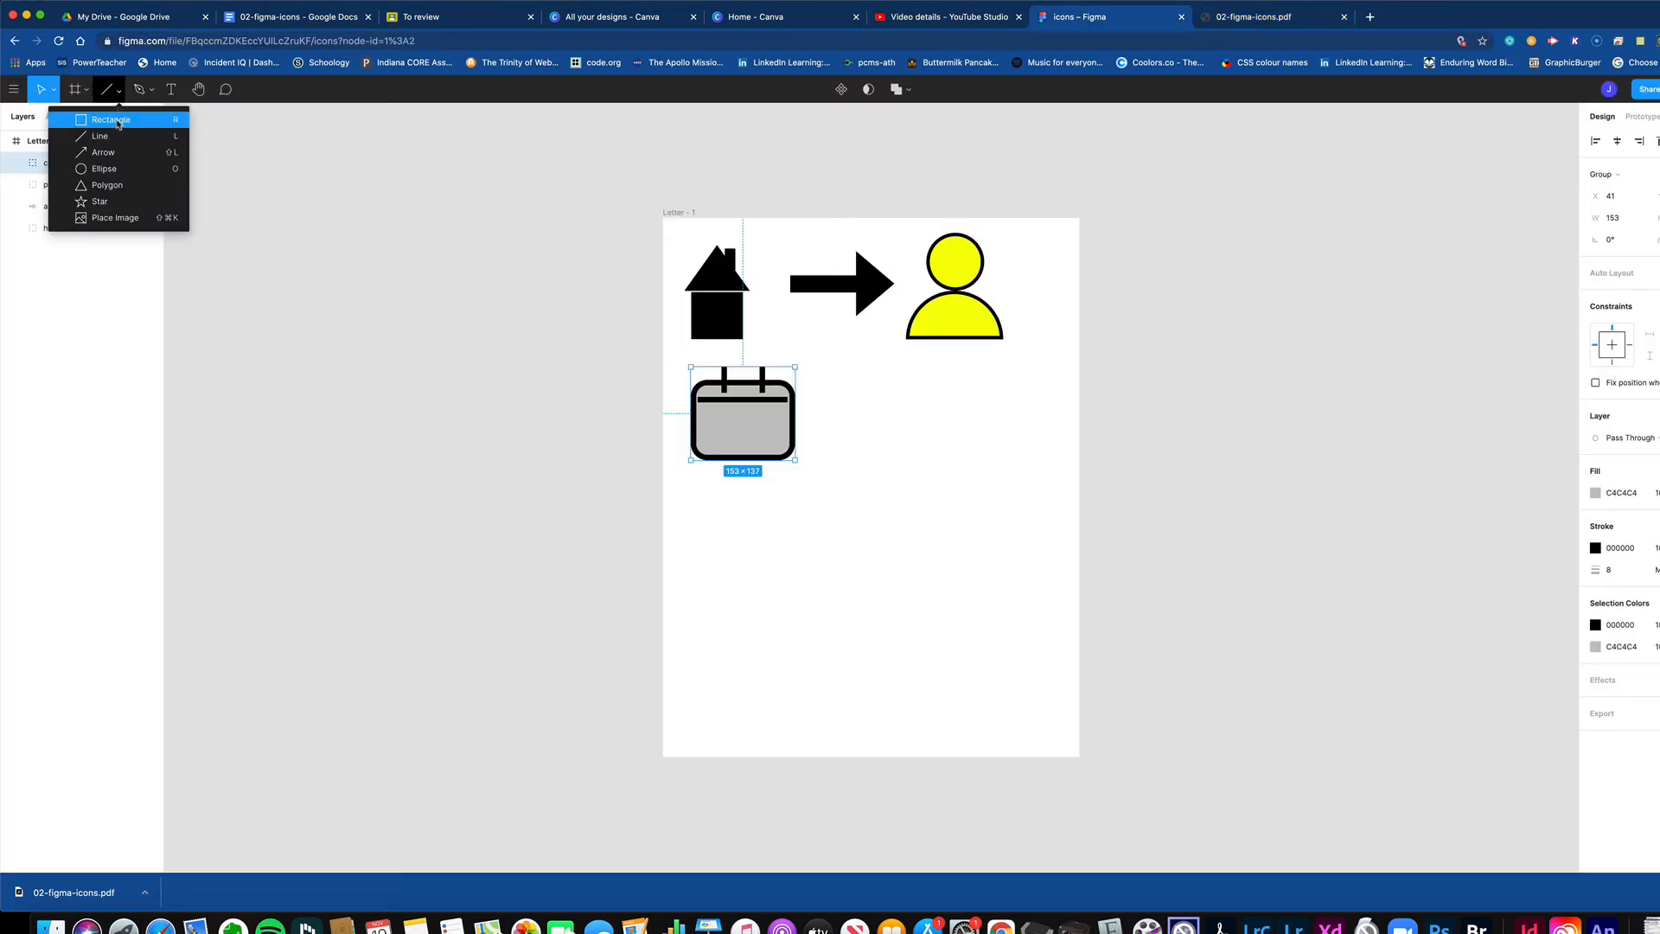
pyautogui.click(86, 119)
pyautogui.moveTo(864, 384); pyautogui.dragTo(980, 460)
pyautogui.moveTo(873, 394); pyautogui.dragTo(888, 420)
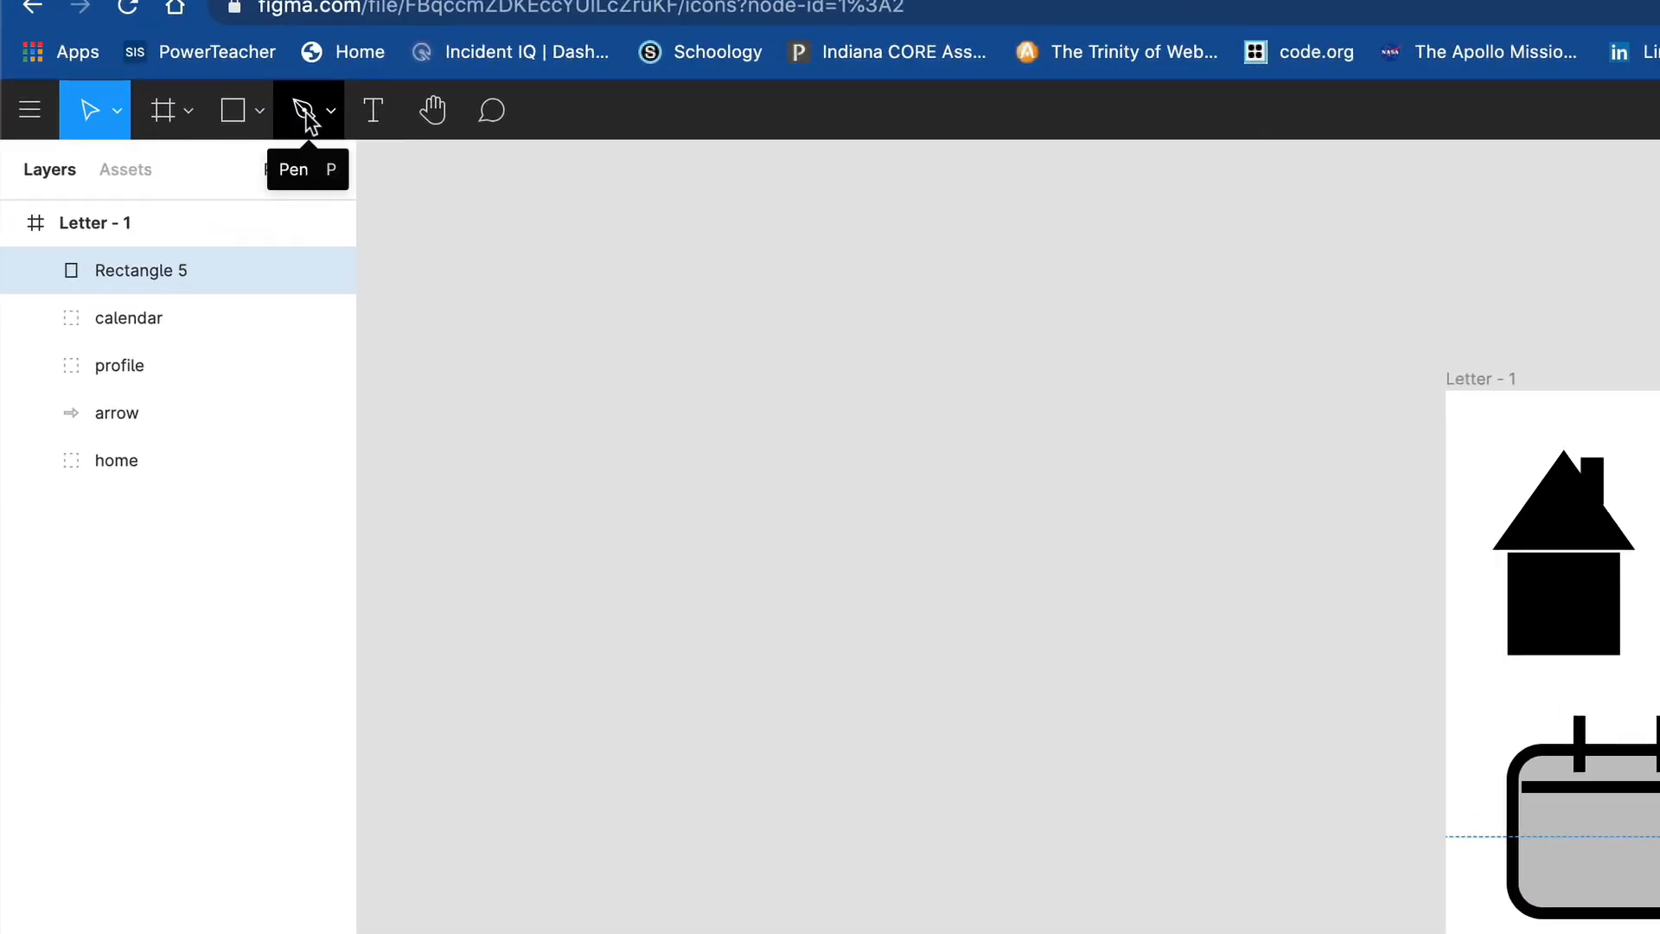
# - Draw a V-shaped envelope flap about 119 × 40 inside the rounded rectangle with the Pen tool and set its stroke to 5
pyautogui.click(308, 126)
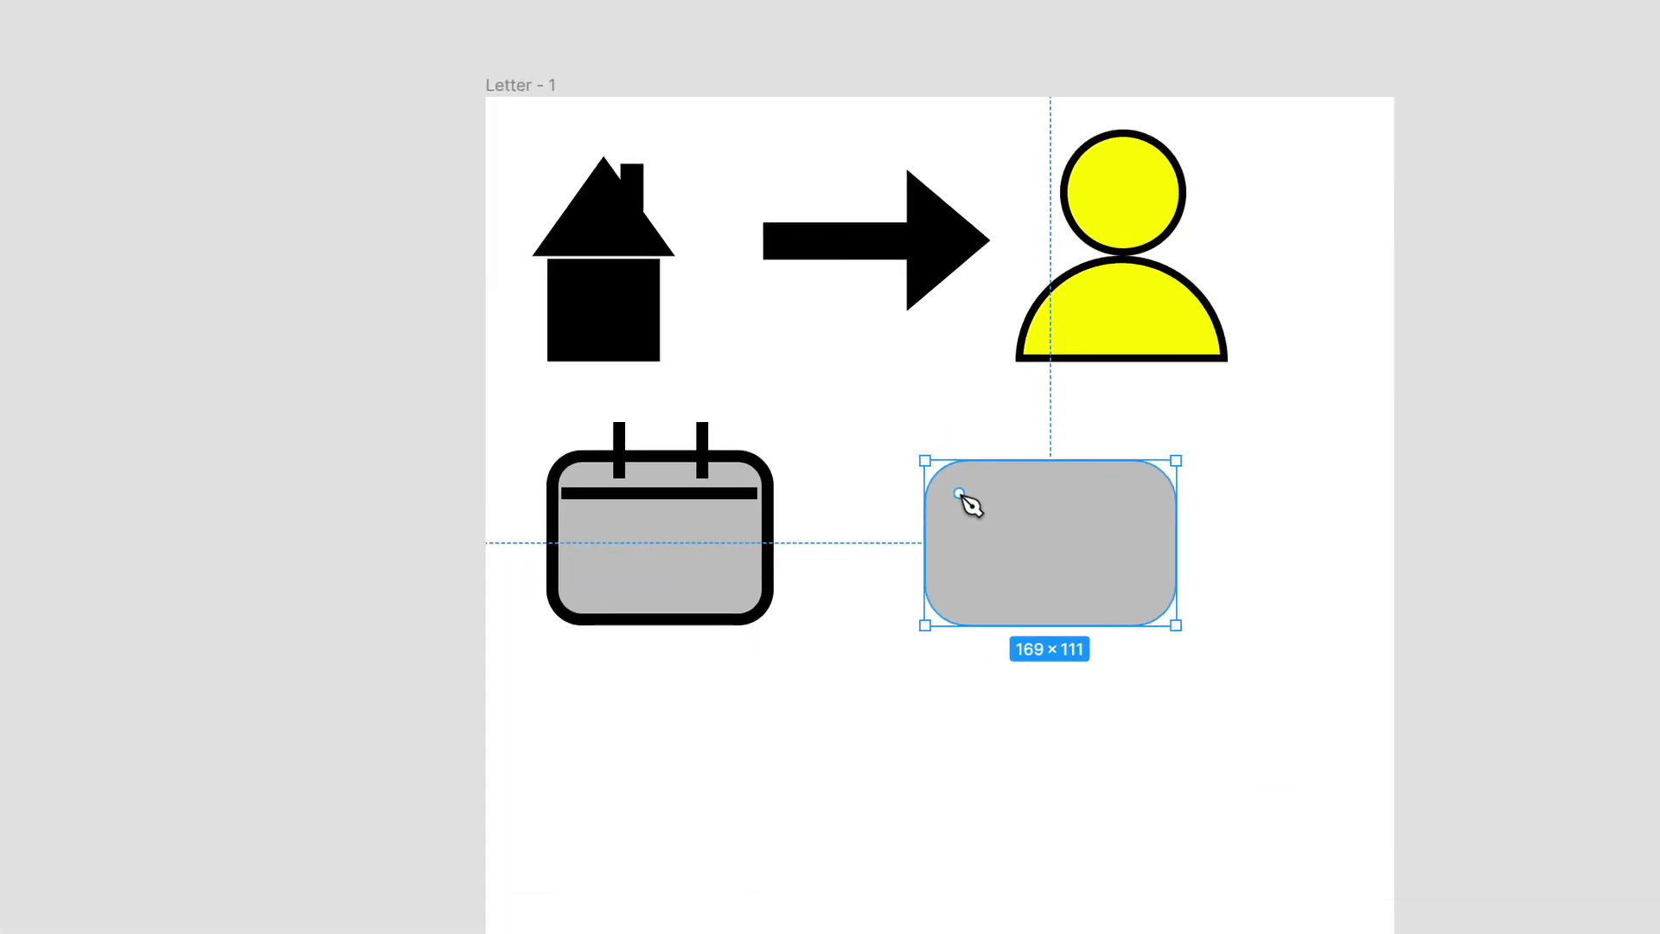
pyautogui.click(961, 494)
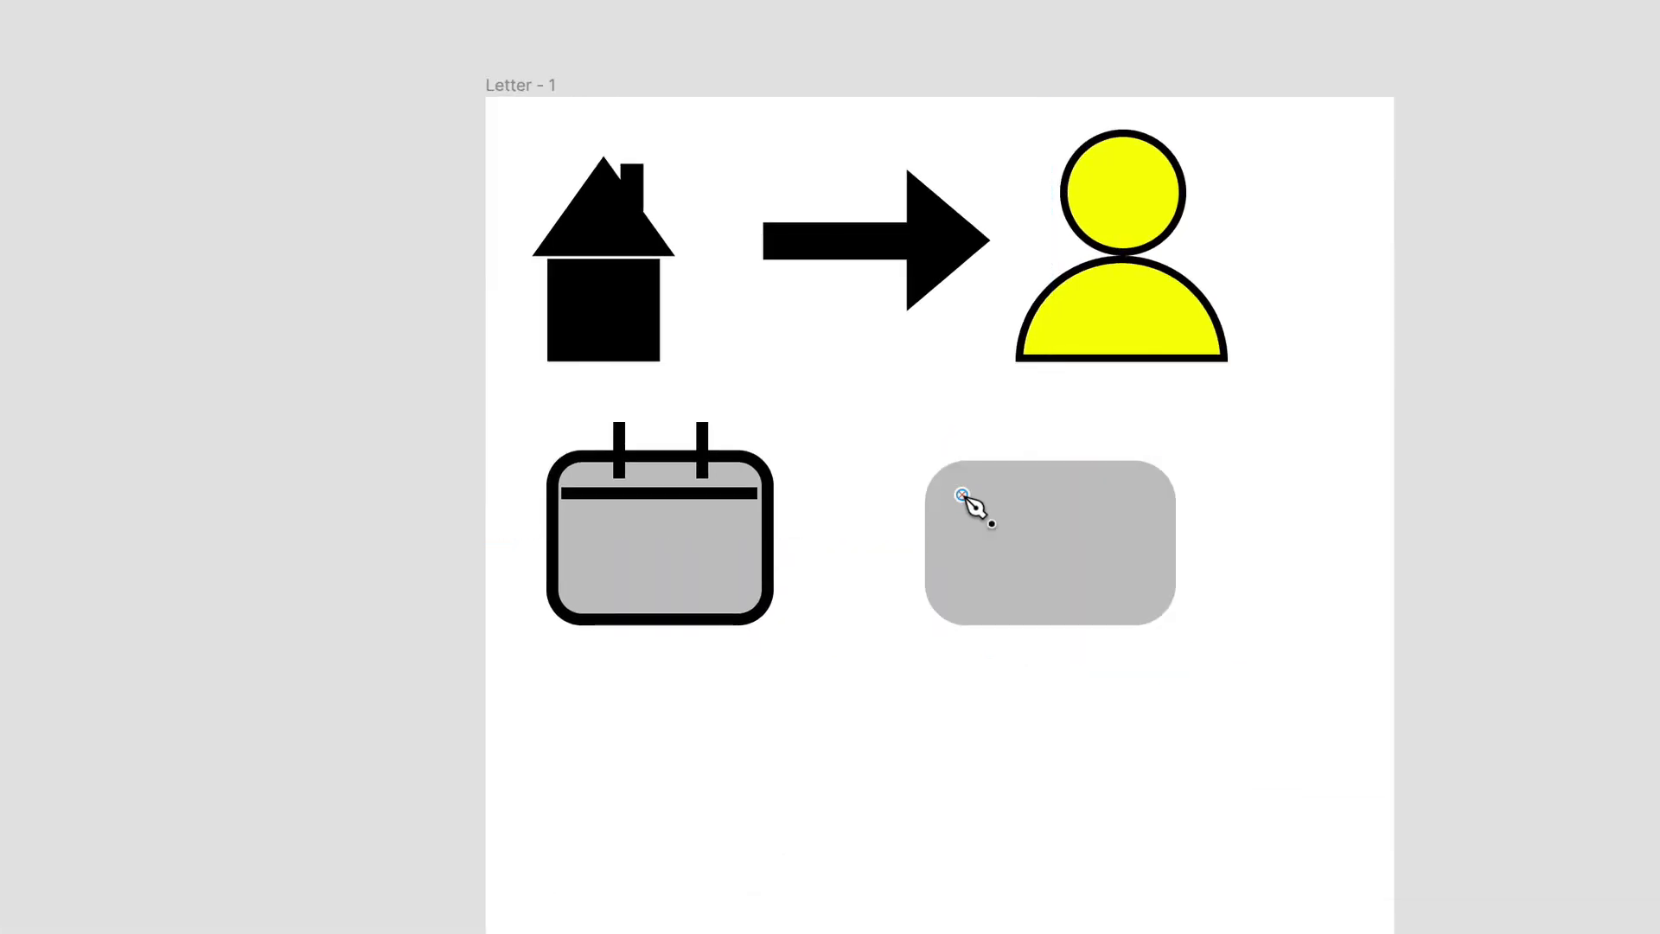
pyautogui.click(1049, 553)
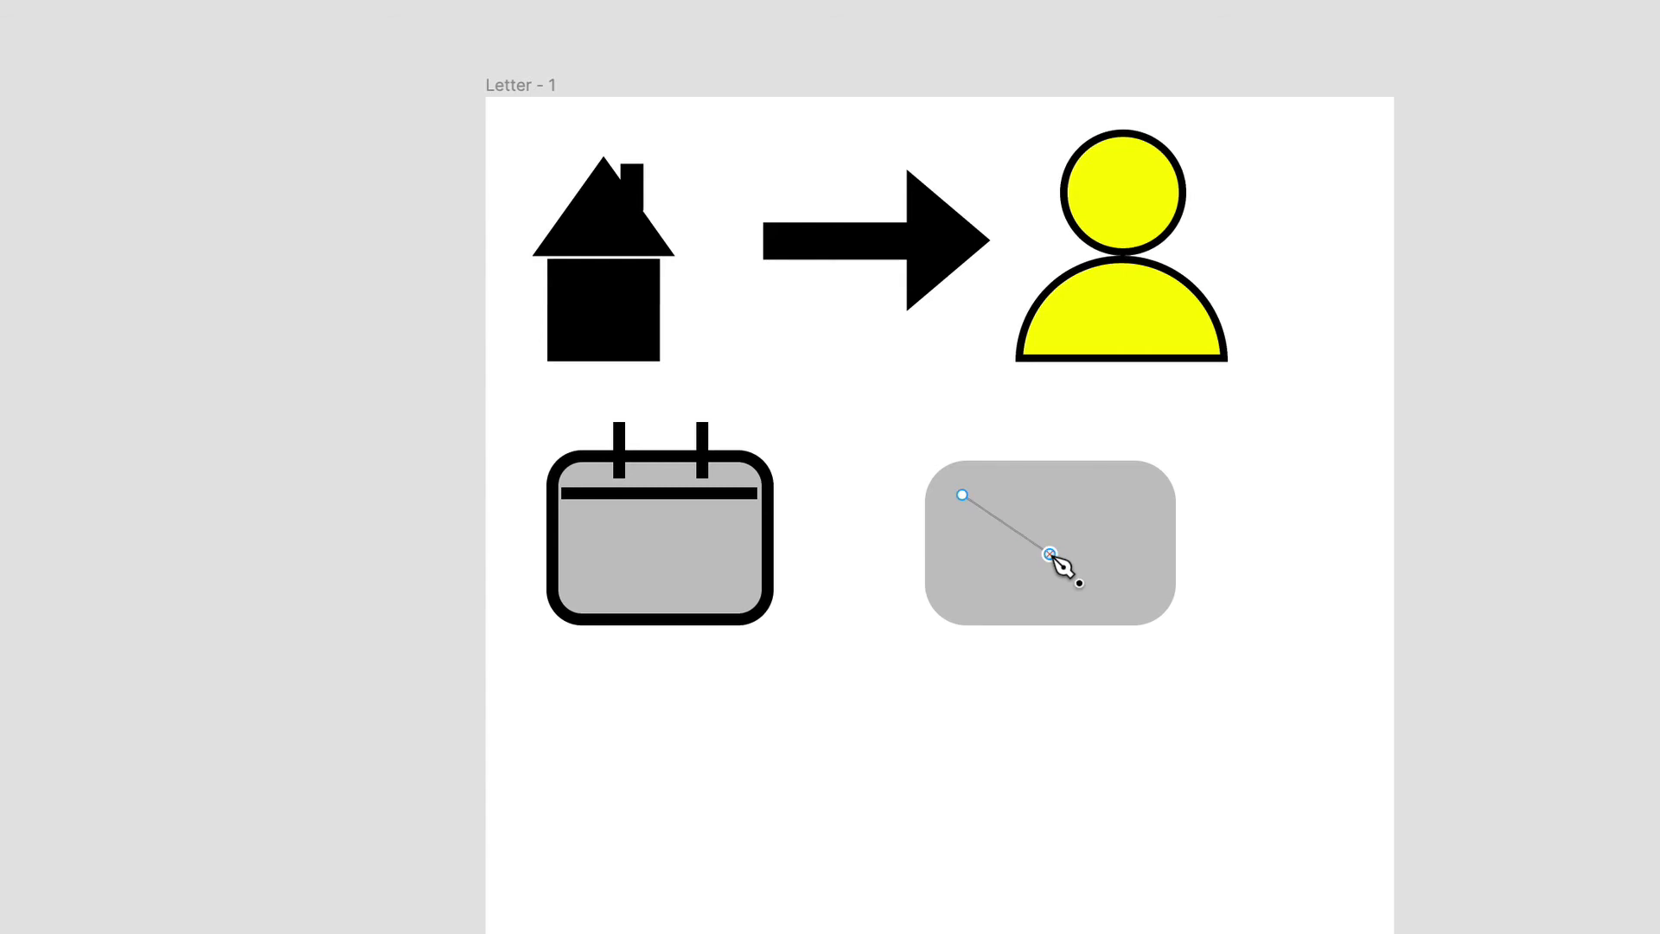
pyautogui.click(1138, 494)
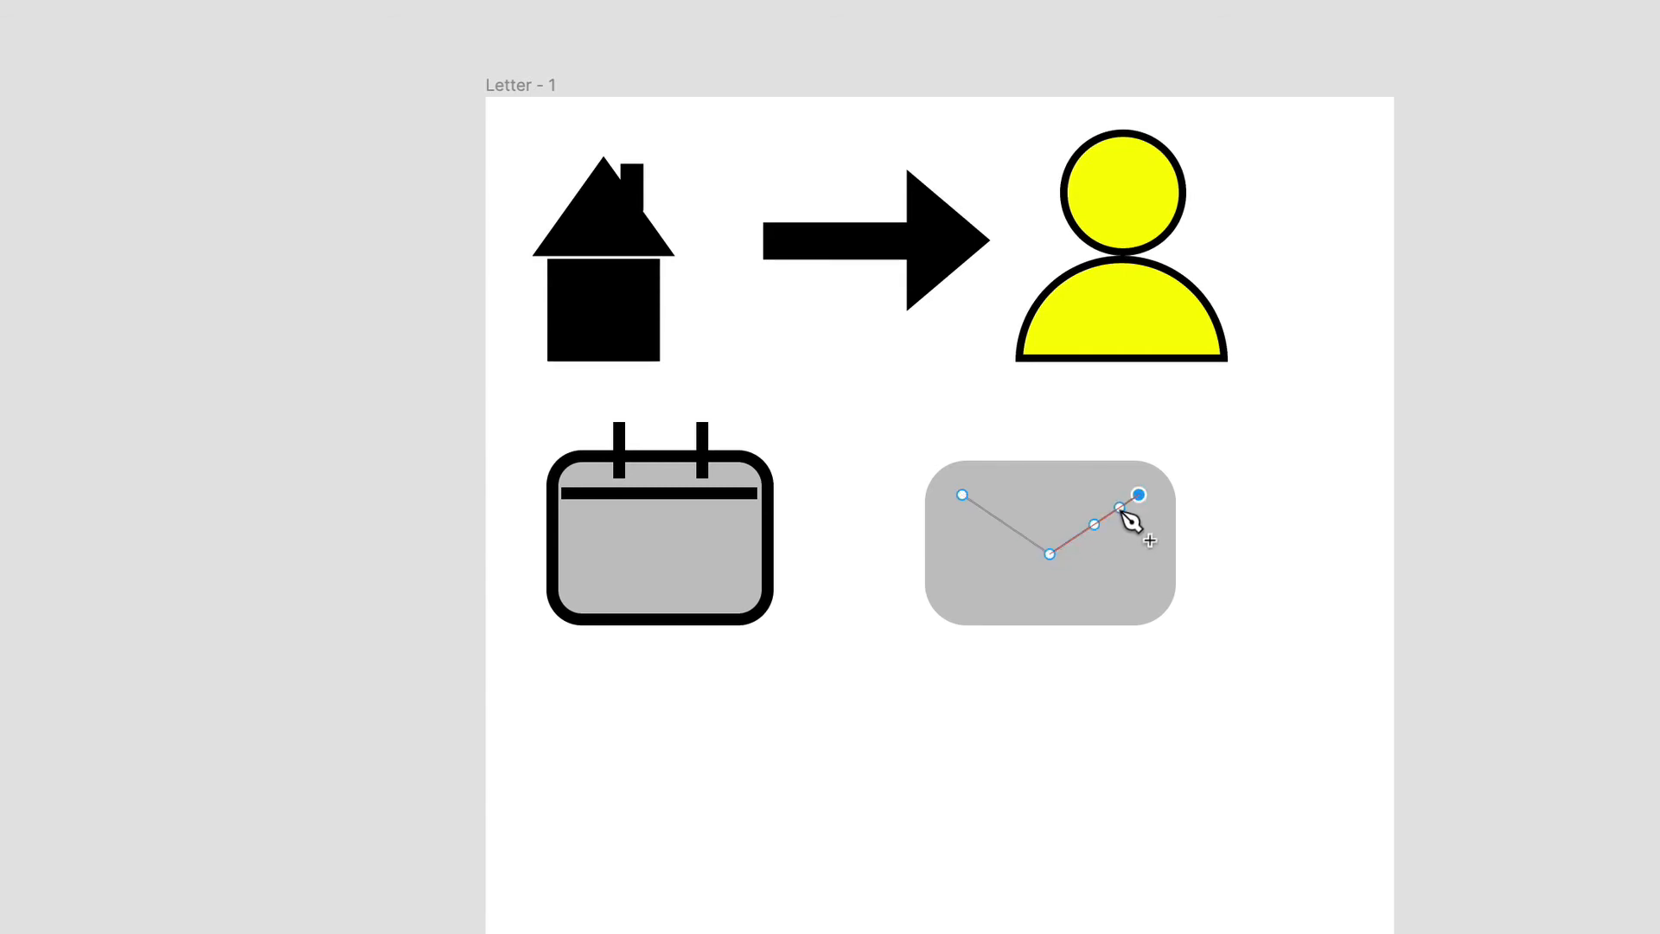
pyautogui.press('Escape')
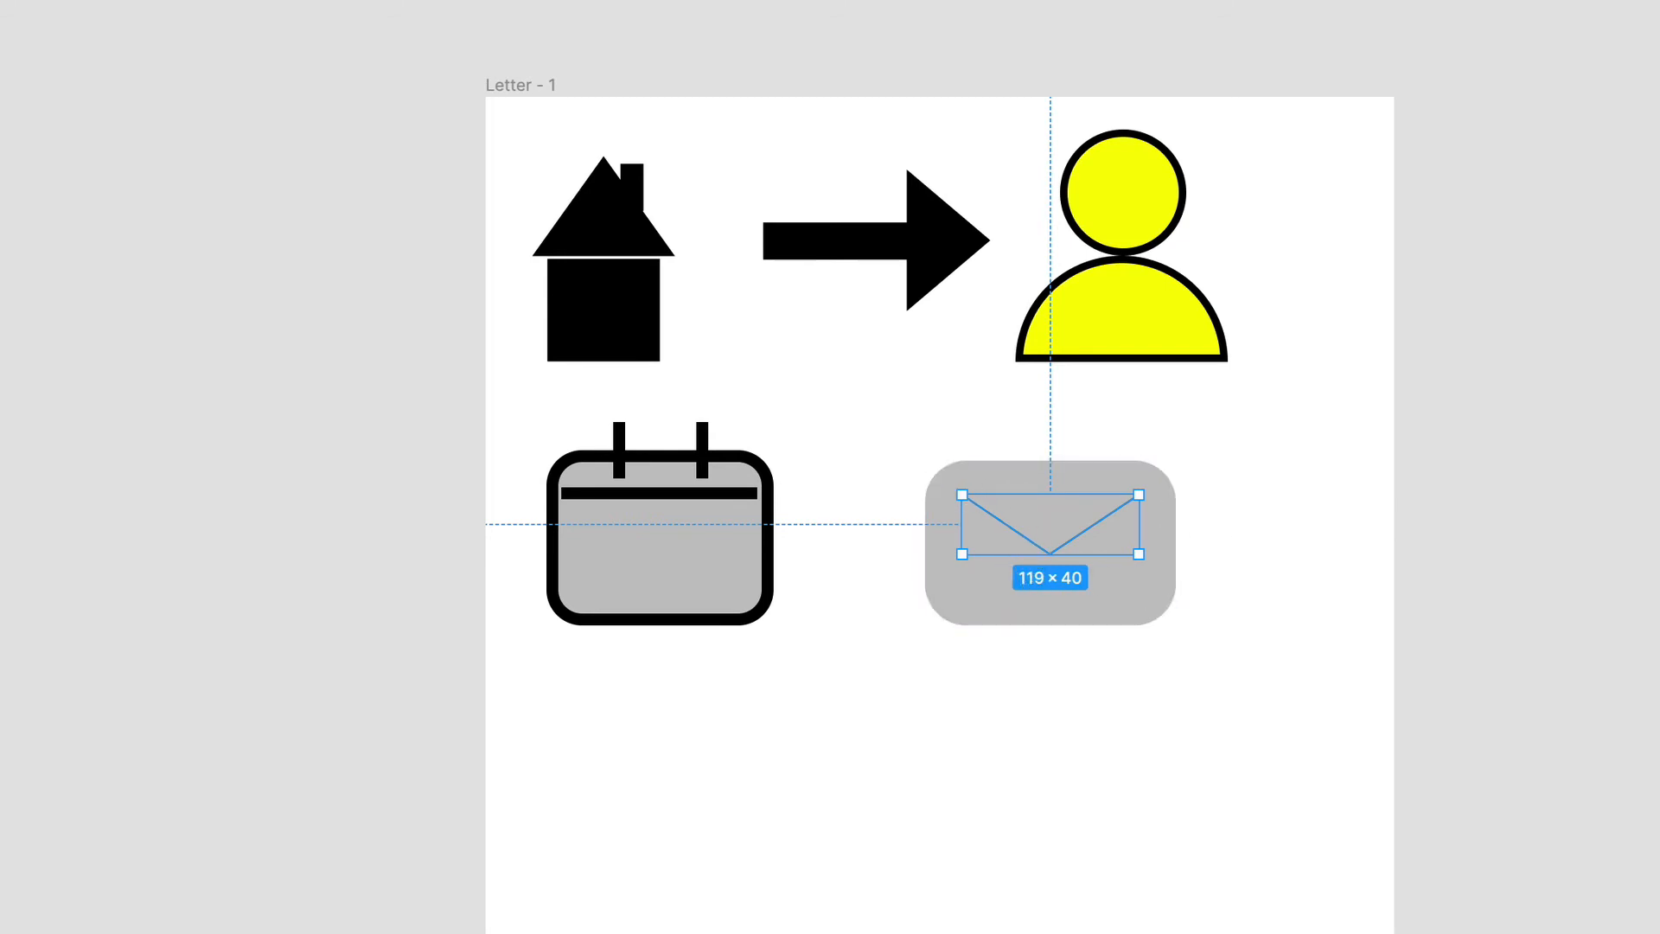
pyautogui.write('5')
pyautogui.press('Return')
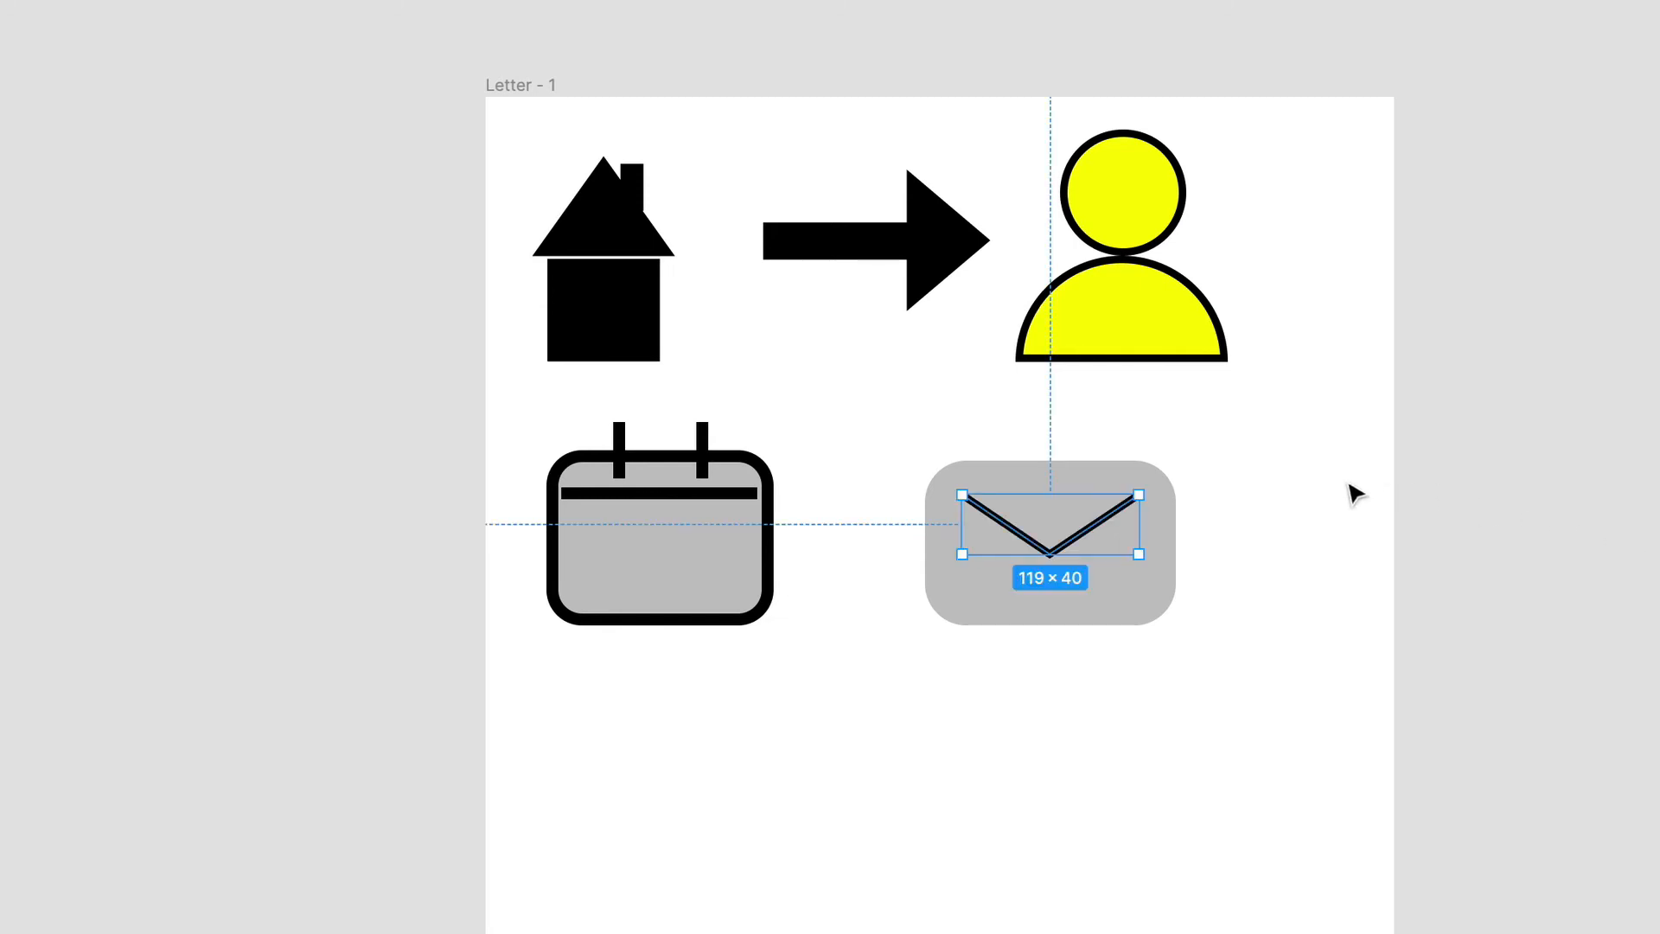
# - Give the envelope's rounded rectangle a black outline and move the V-shaped flap slightly up
pyautogui.moveTo(1249, 570); pyautogui.dragTo(1162, 665)
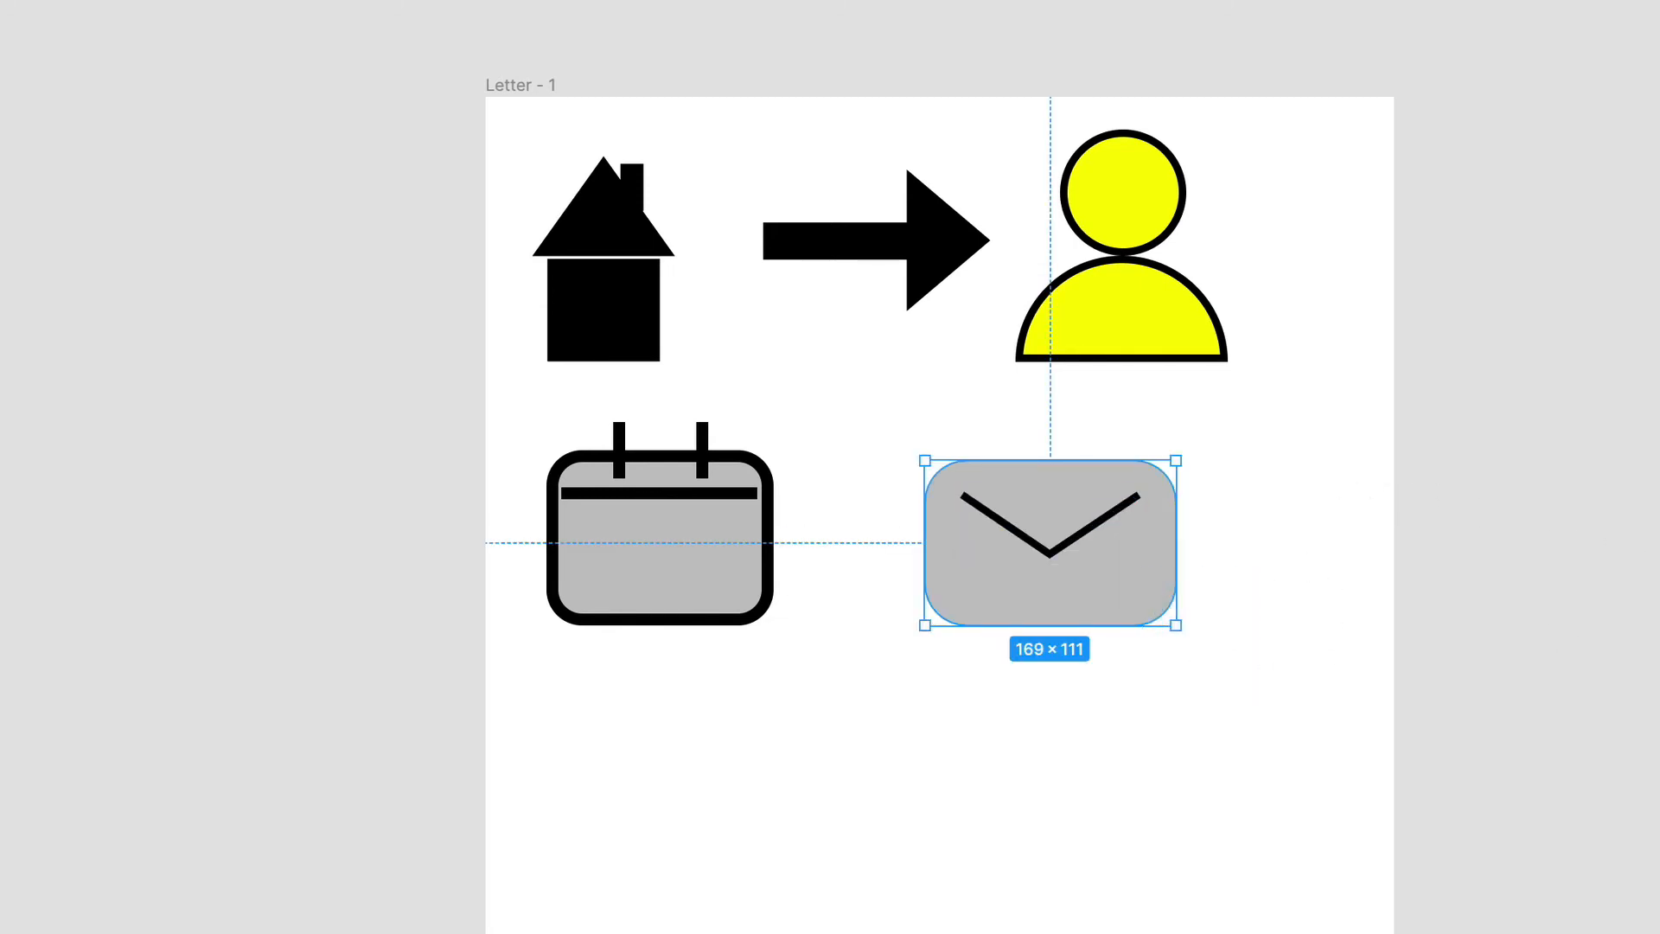
pyautogui.press('Escape')
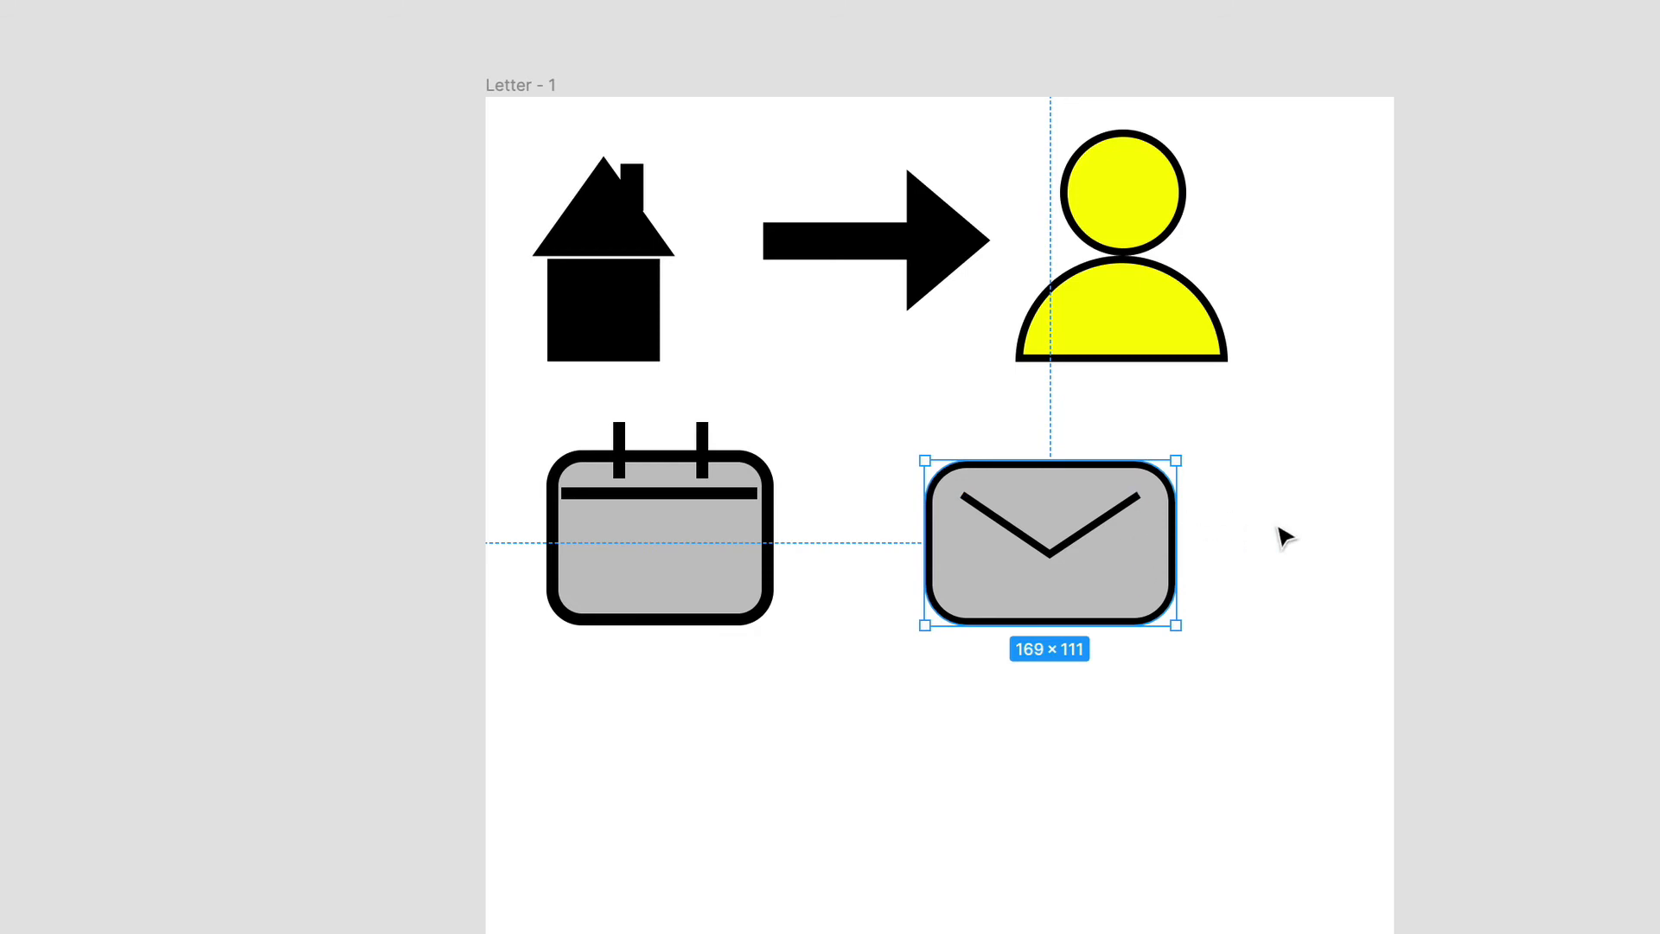
pyautogui.click(1279, 528)
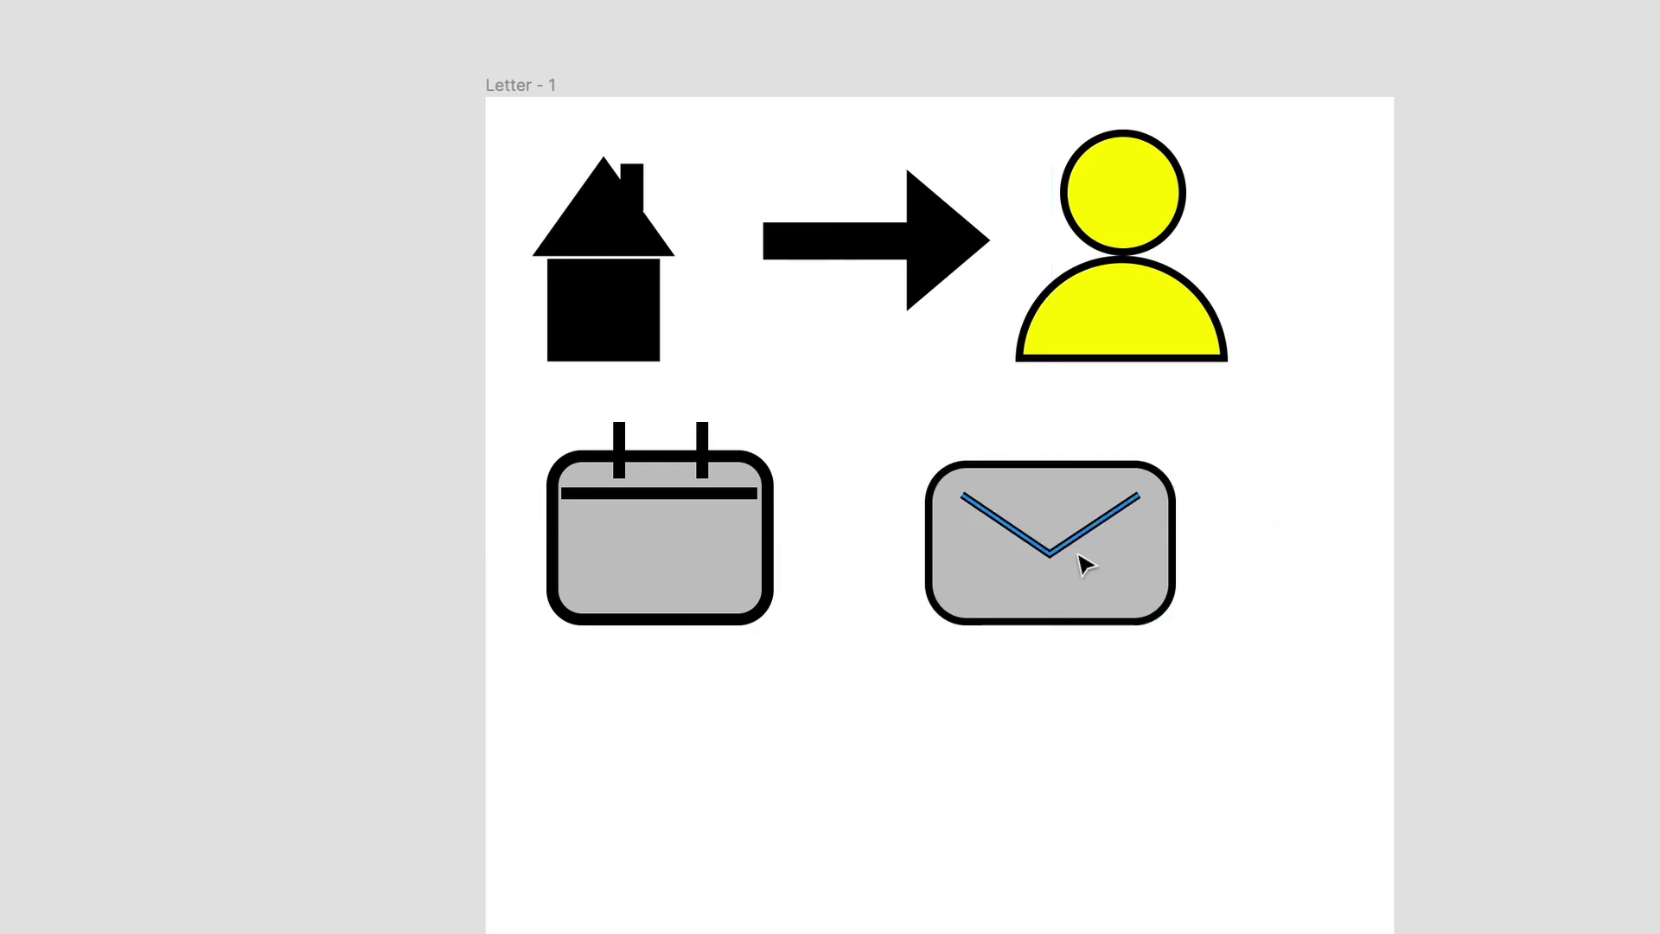
pyautogui.moveTo(1051, 556); pyautogui.dragTo(1056, 541)
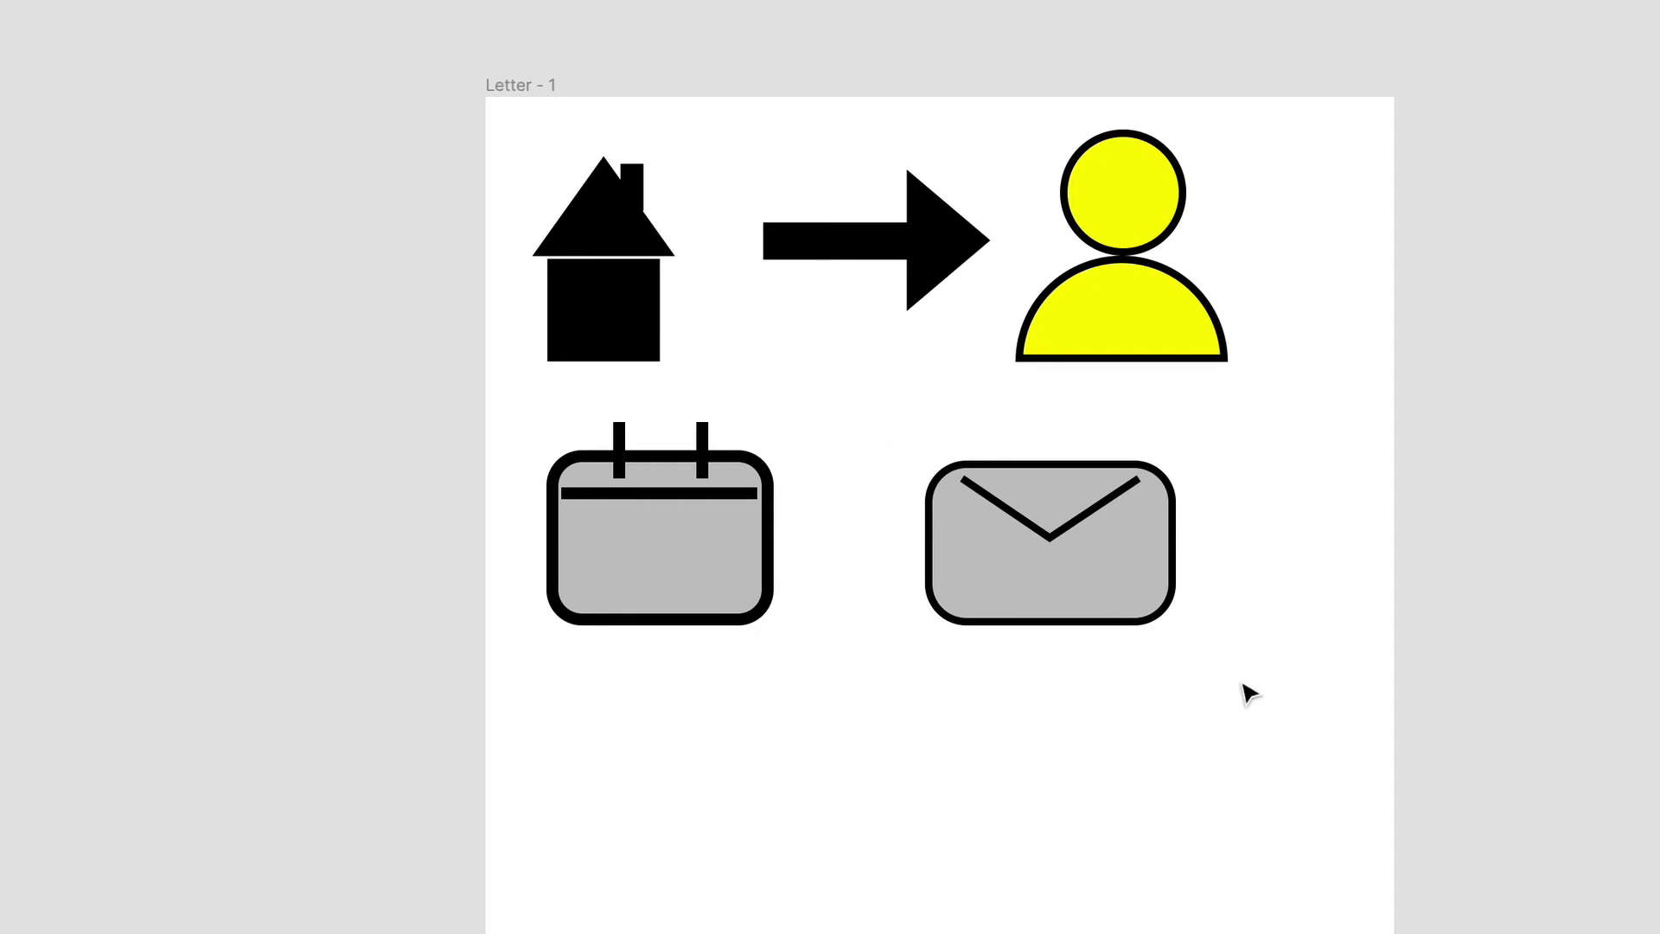
# - Group the envelope rectangle with its flap and move the group closer to the calendar icon
pyautogui.moveTo(860, 404); pyautogui.dragTo(1307, 719)
pyautogui.rightClick(1087, 557)
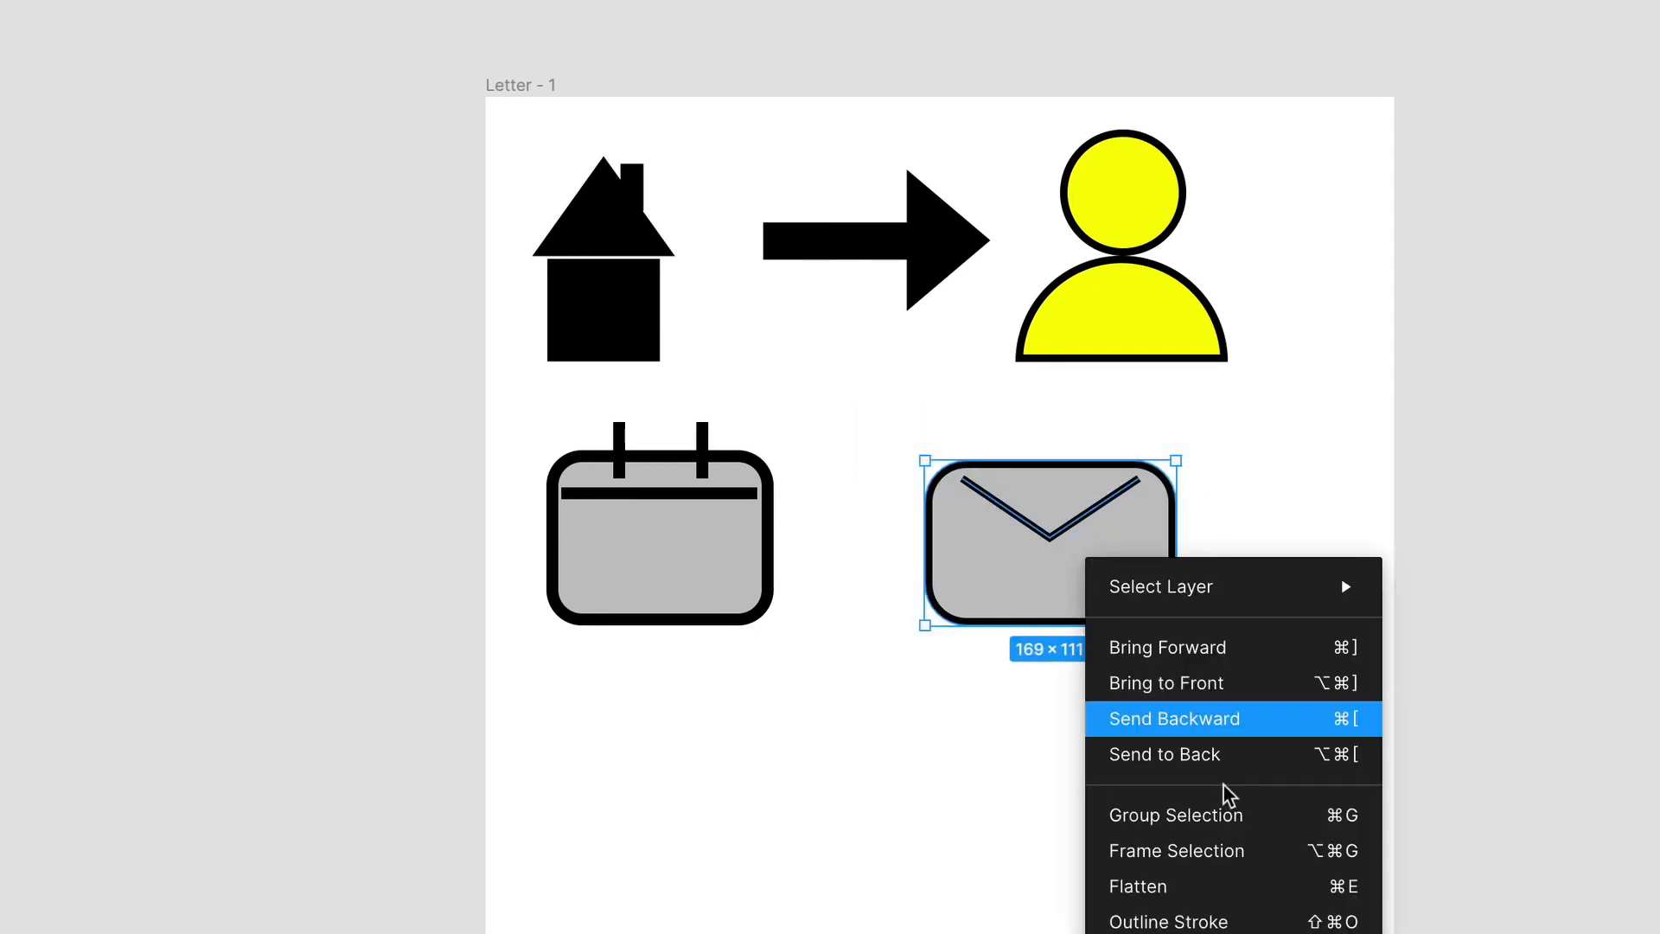
pyautogui.click(1230, 819)
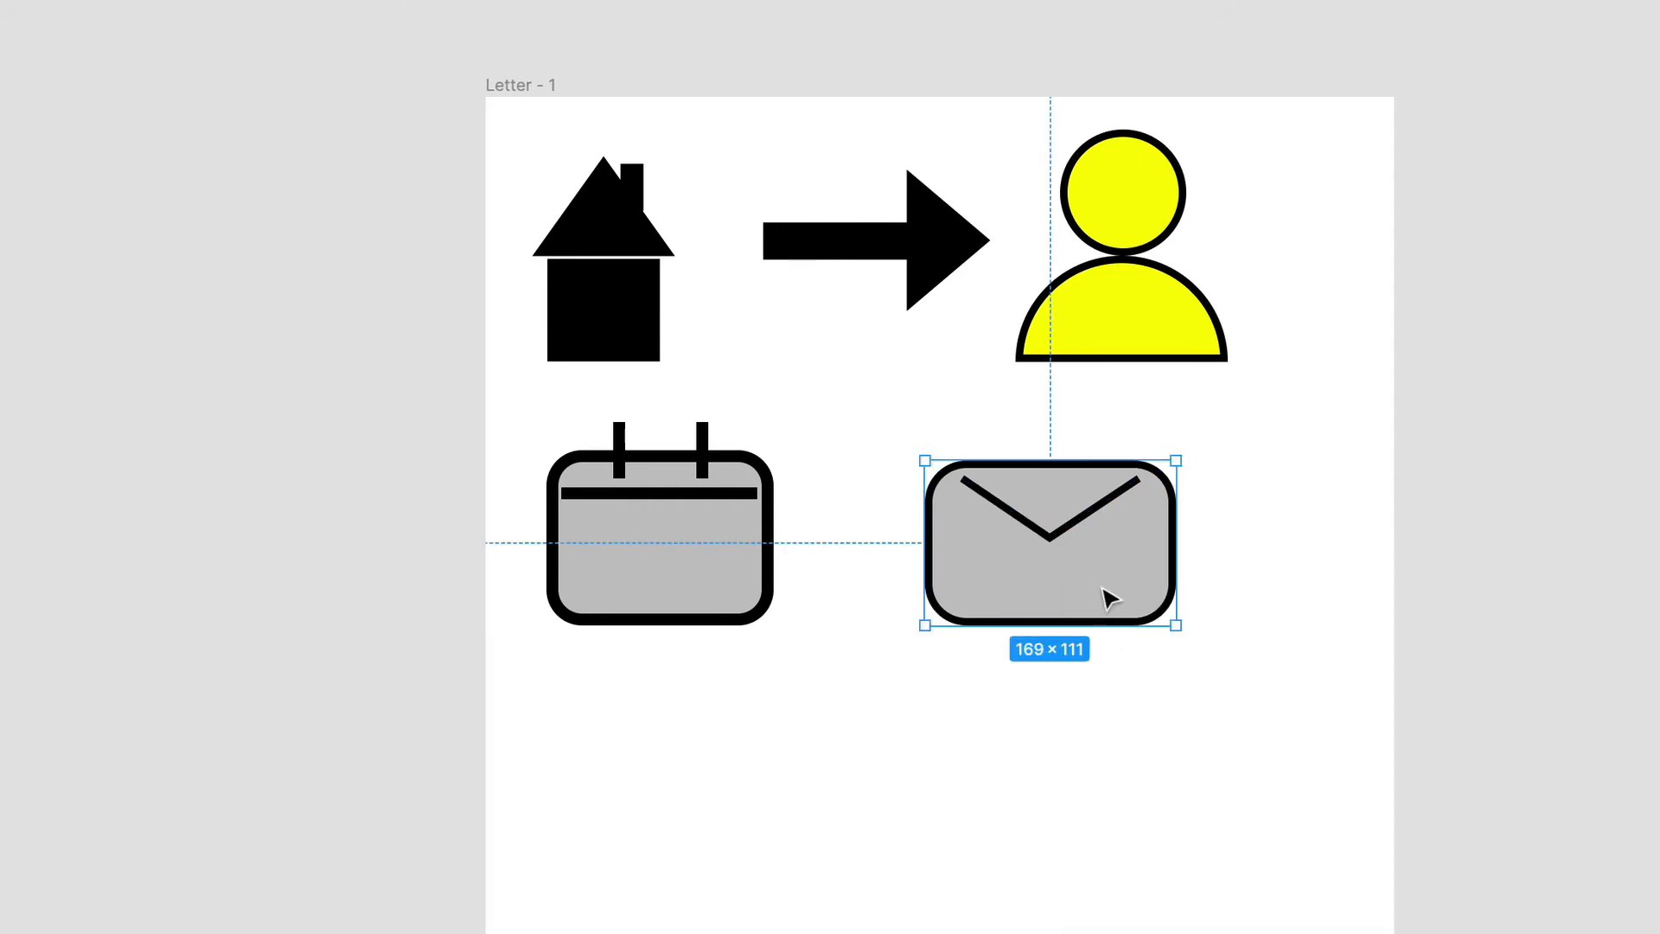
pyautogui.moveTo(1109, 597); pyautogui.dragTo(1038, 578)
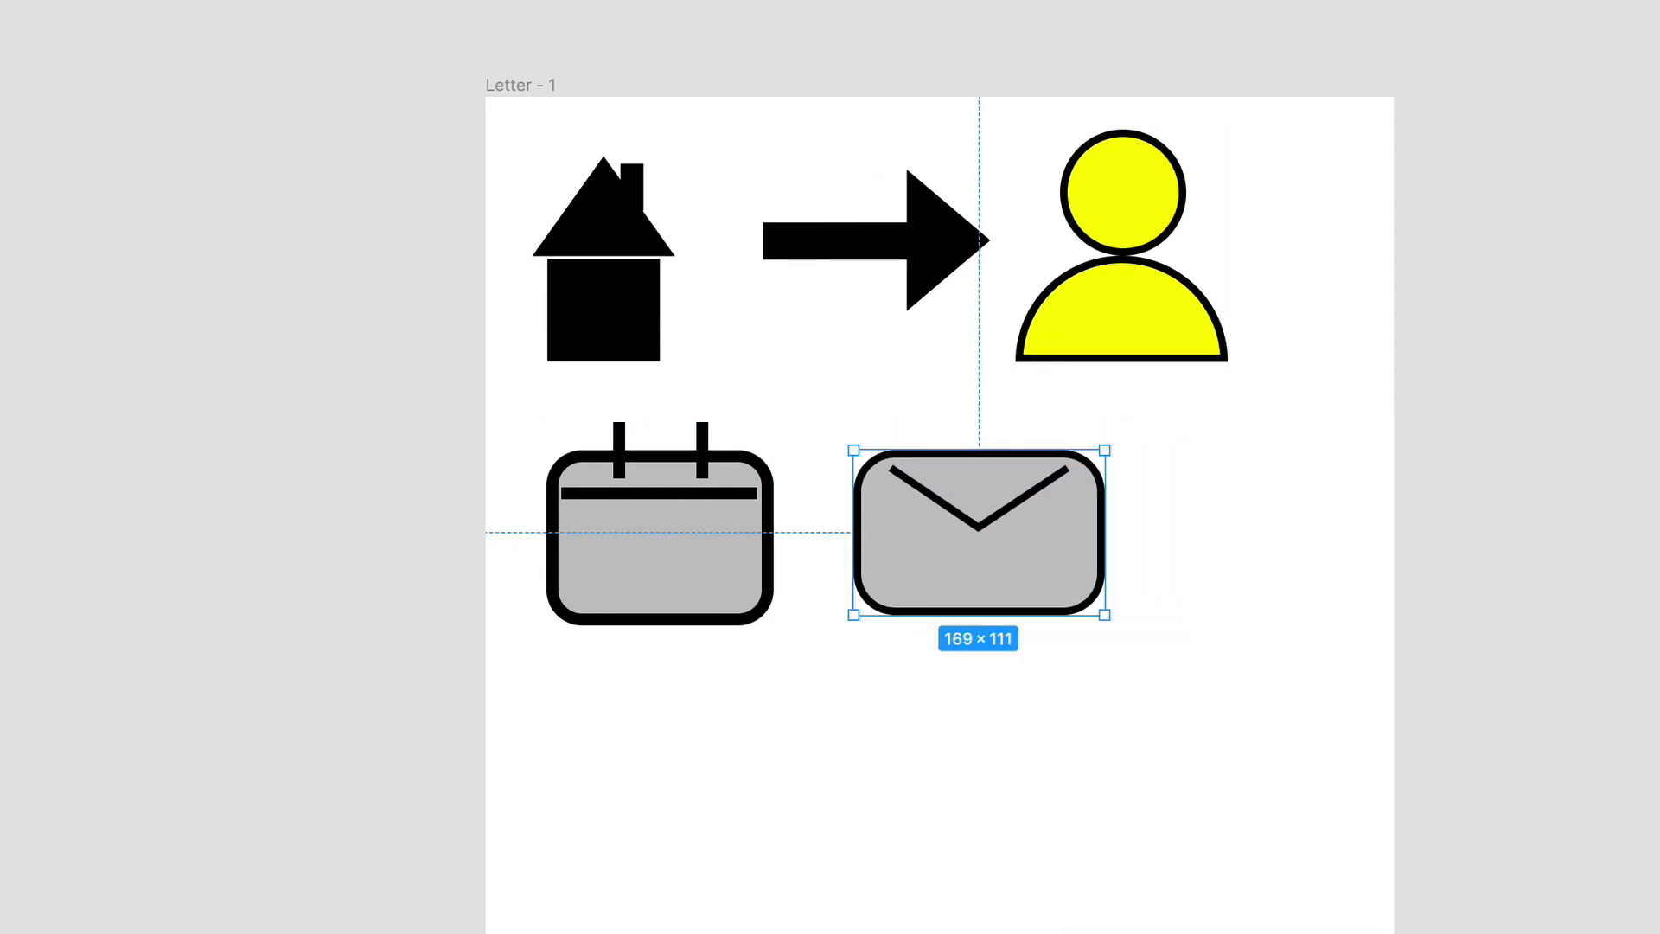
# - Rename the envelope icon's group as mail
pyautogui.rightClick(83, 194)
pyautogui.click(79, 197)
pyautogui.doubleClick(79, 196)
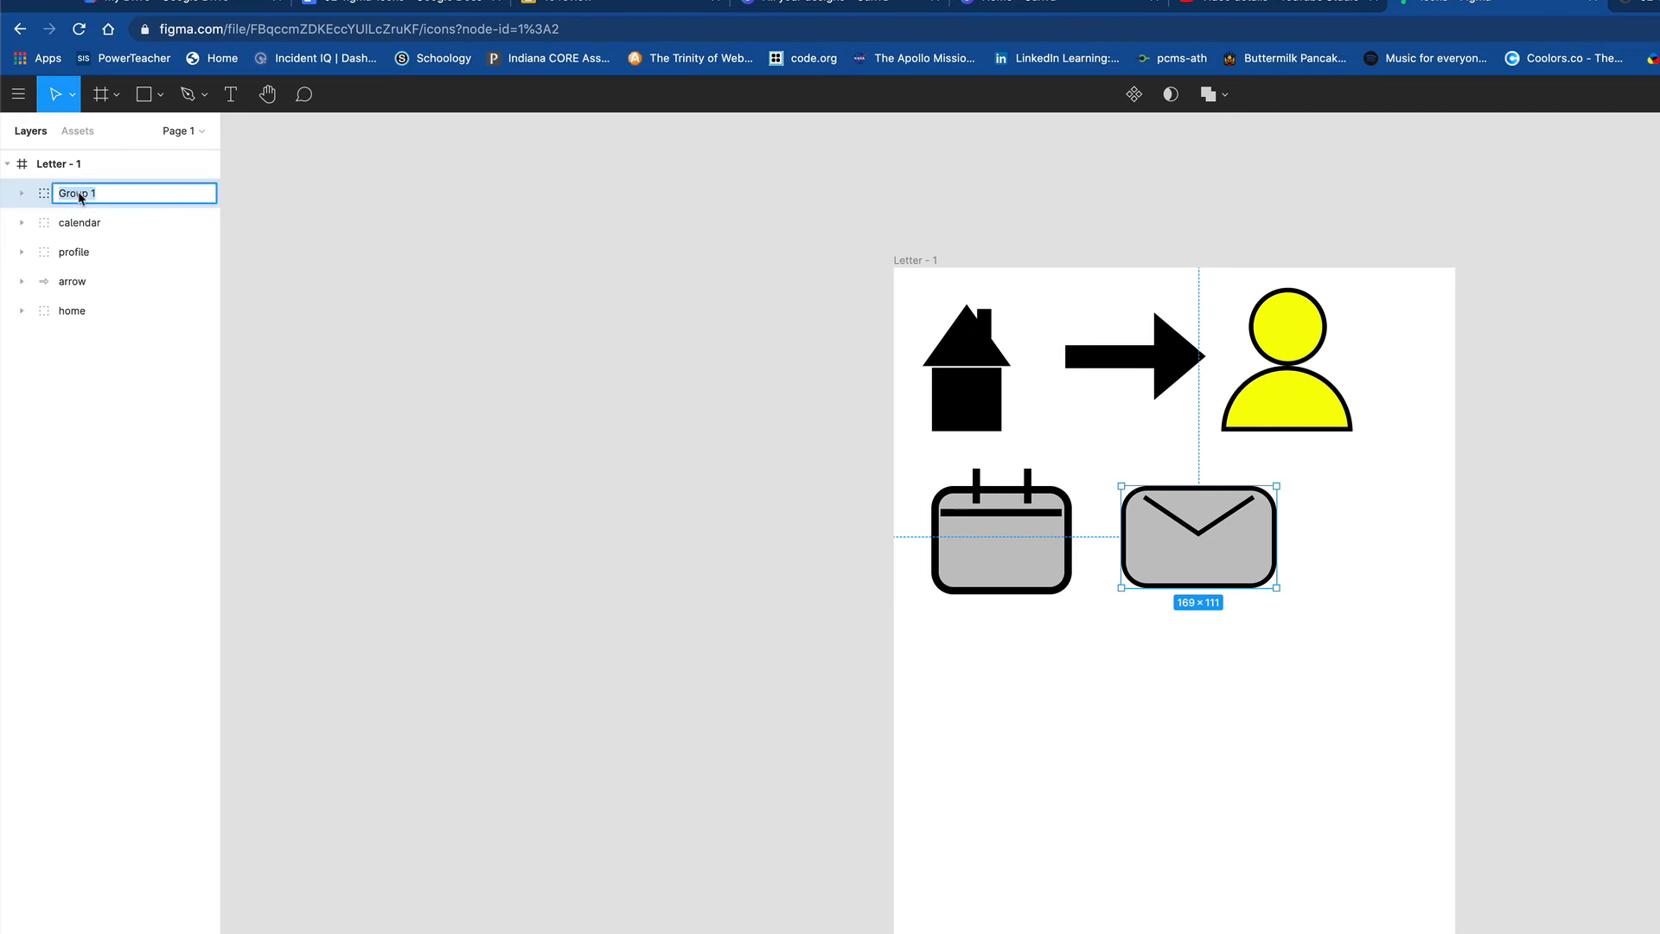
pyautogui.write('mail')
pyautogui.press('Return')
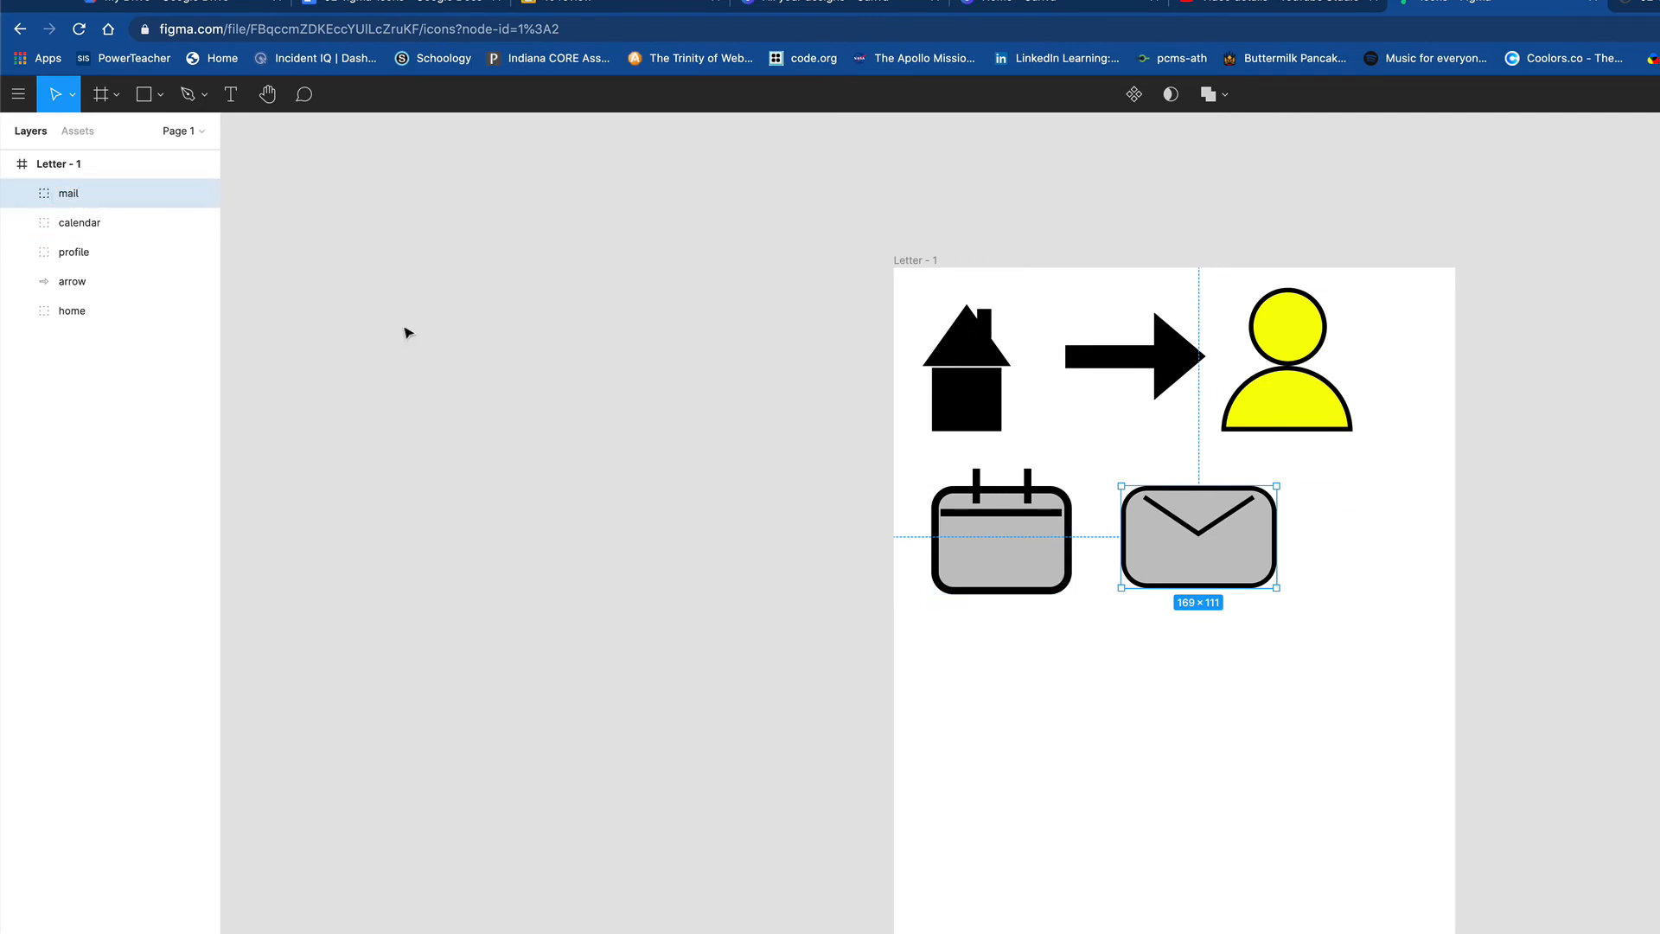
pyautogui.click(1260, 711)
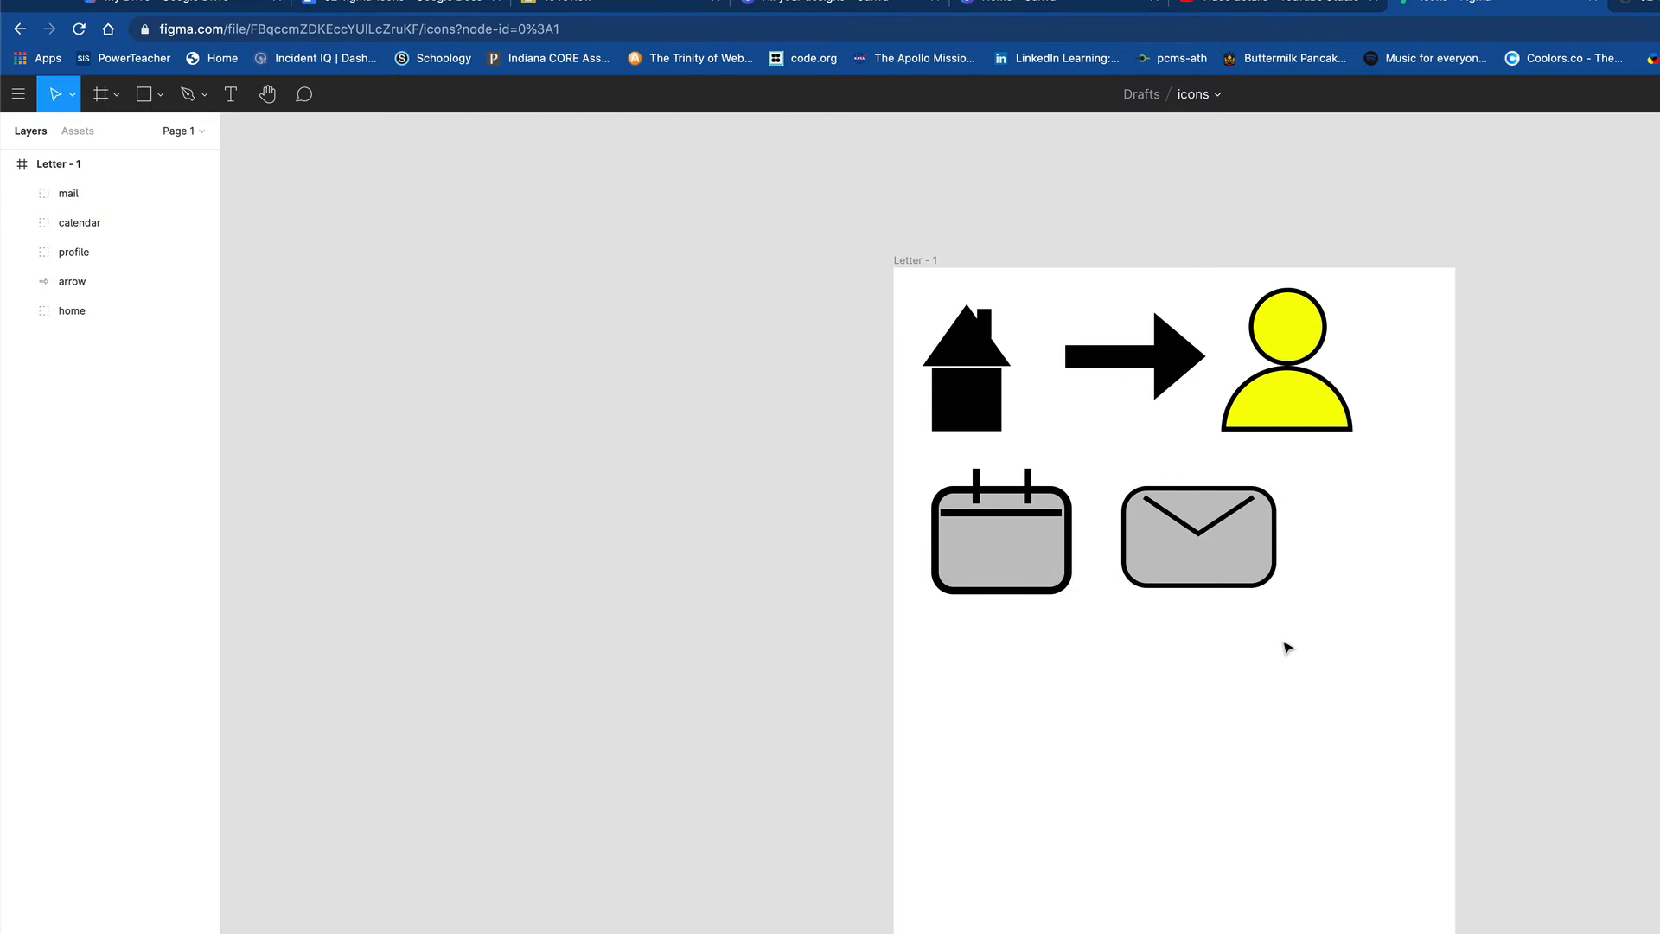
# - Check the photo example in the assignment PDF and draw a rectangle about 176 × 126 with rounded corners below the calendar and mail icons
pyautogui.click(1637, 5)
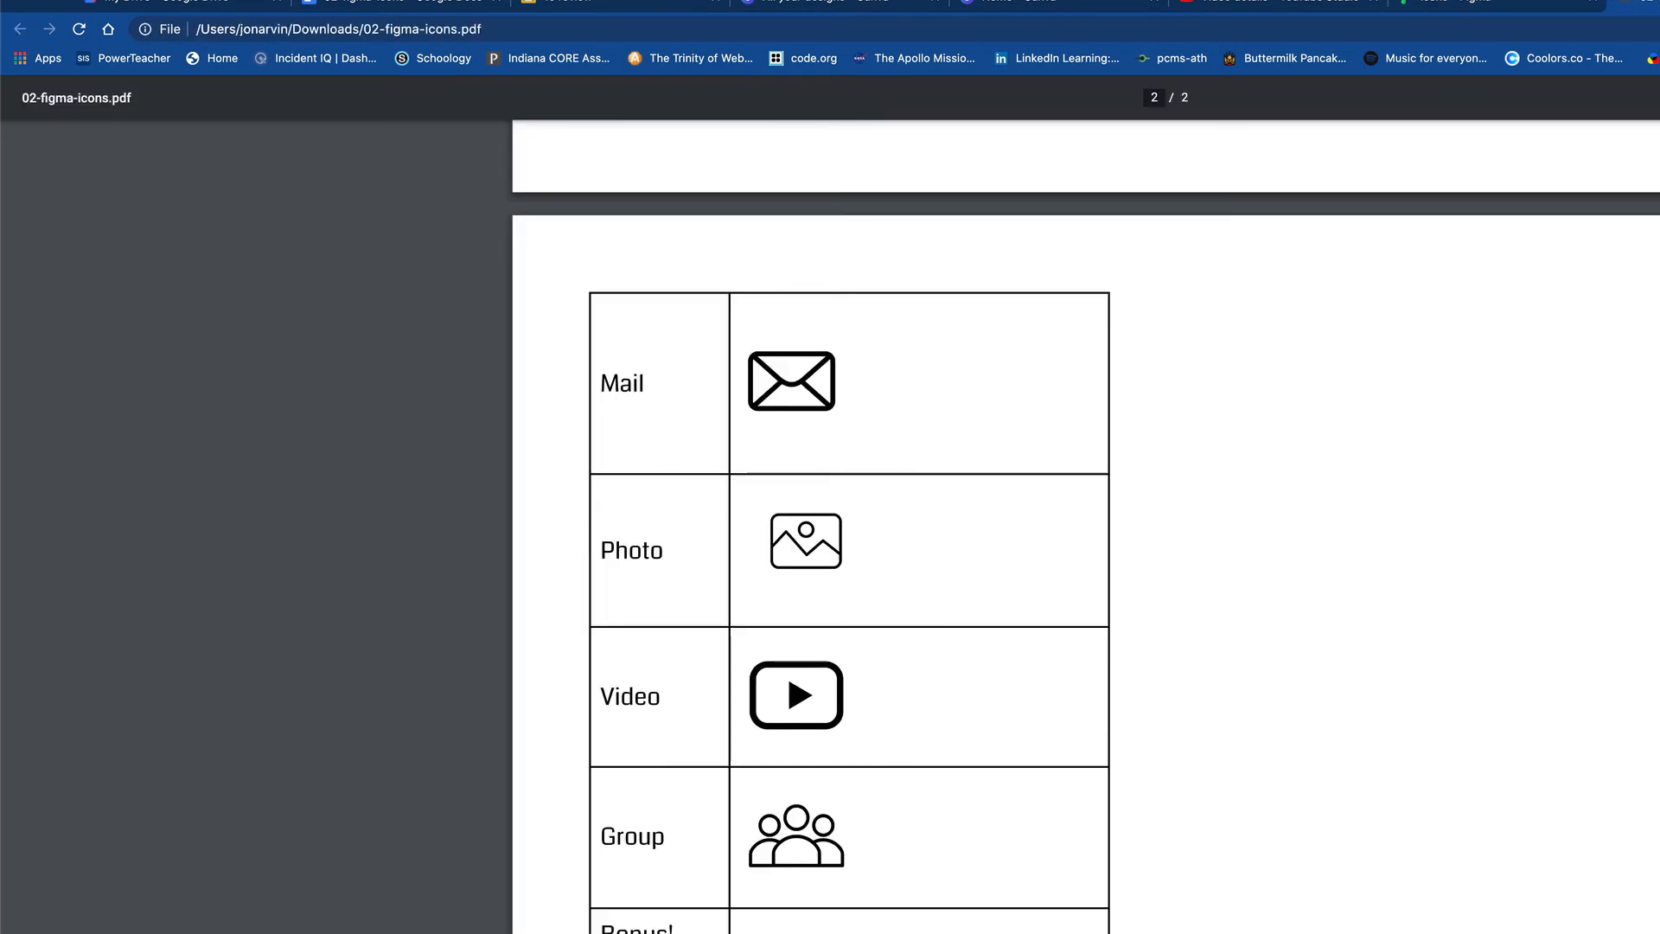
pyautogui.click(1519, 5)
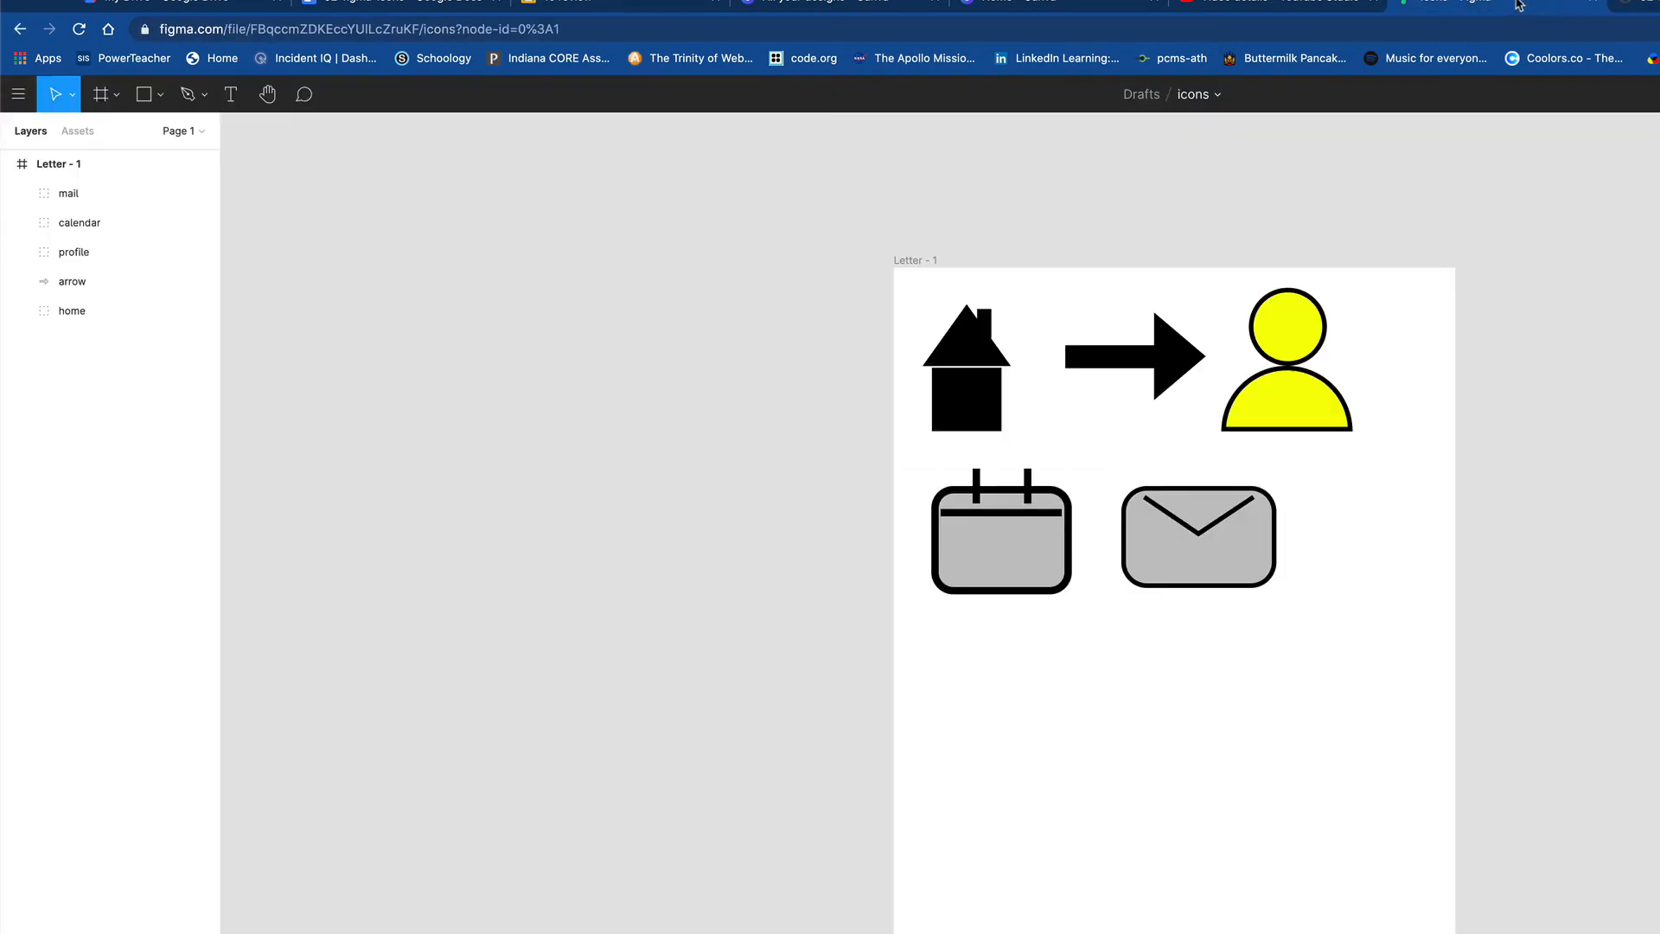
pyautogui.click(1647, 6)
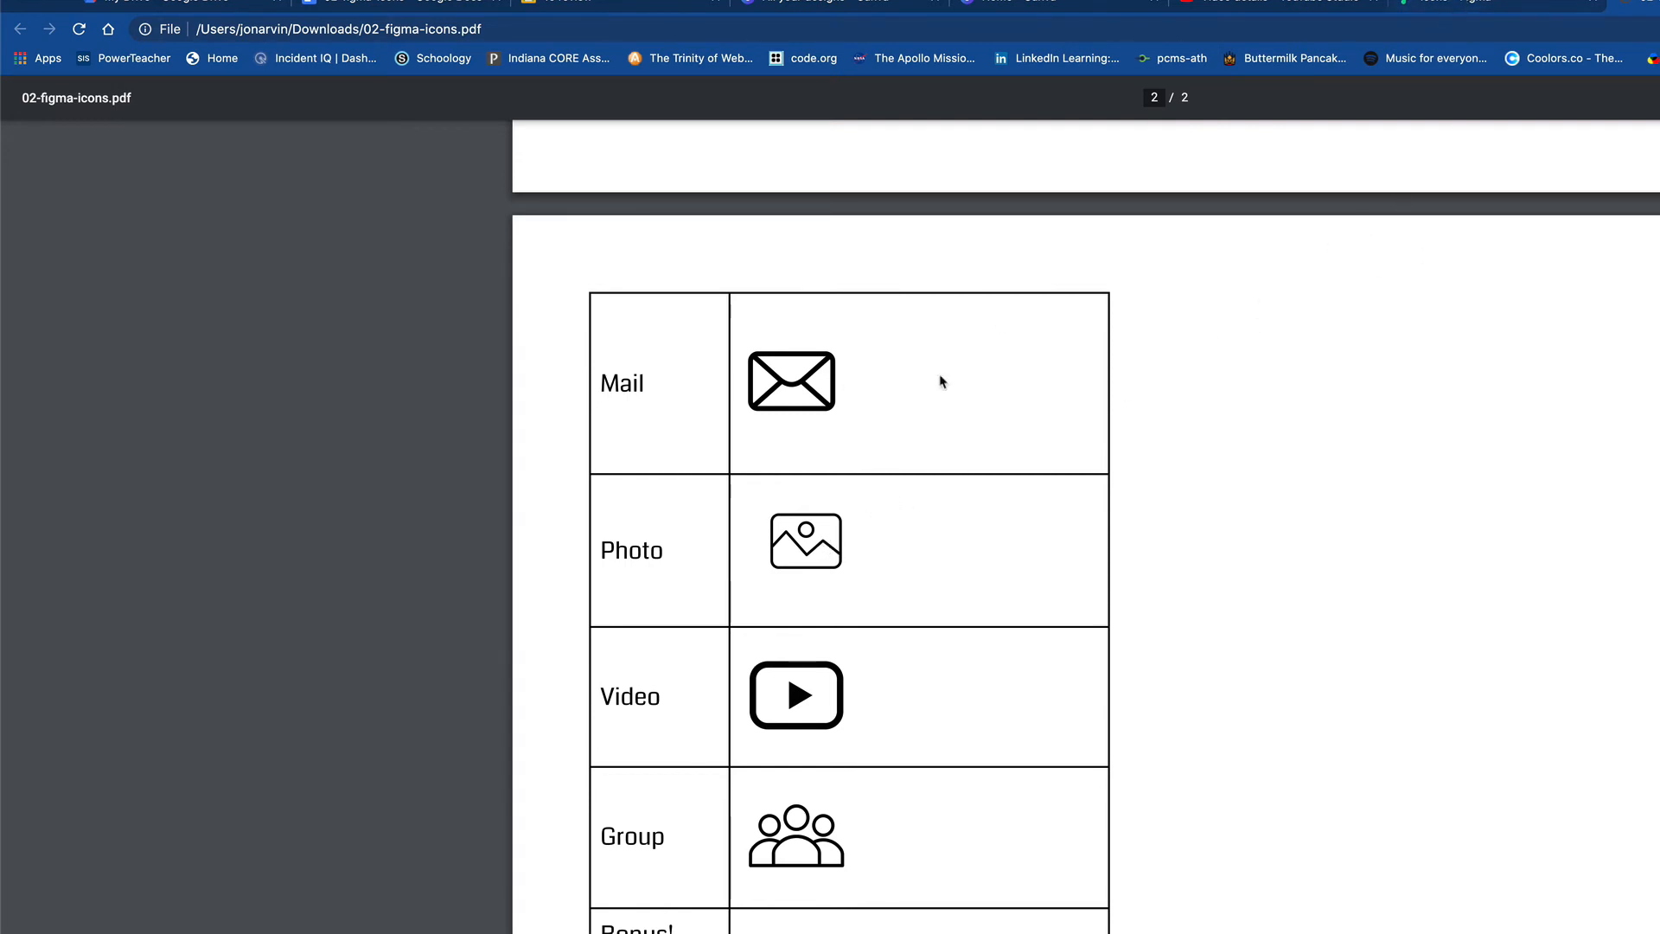
pyautogui.click(1506, 4)
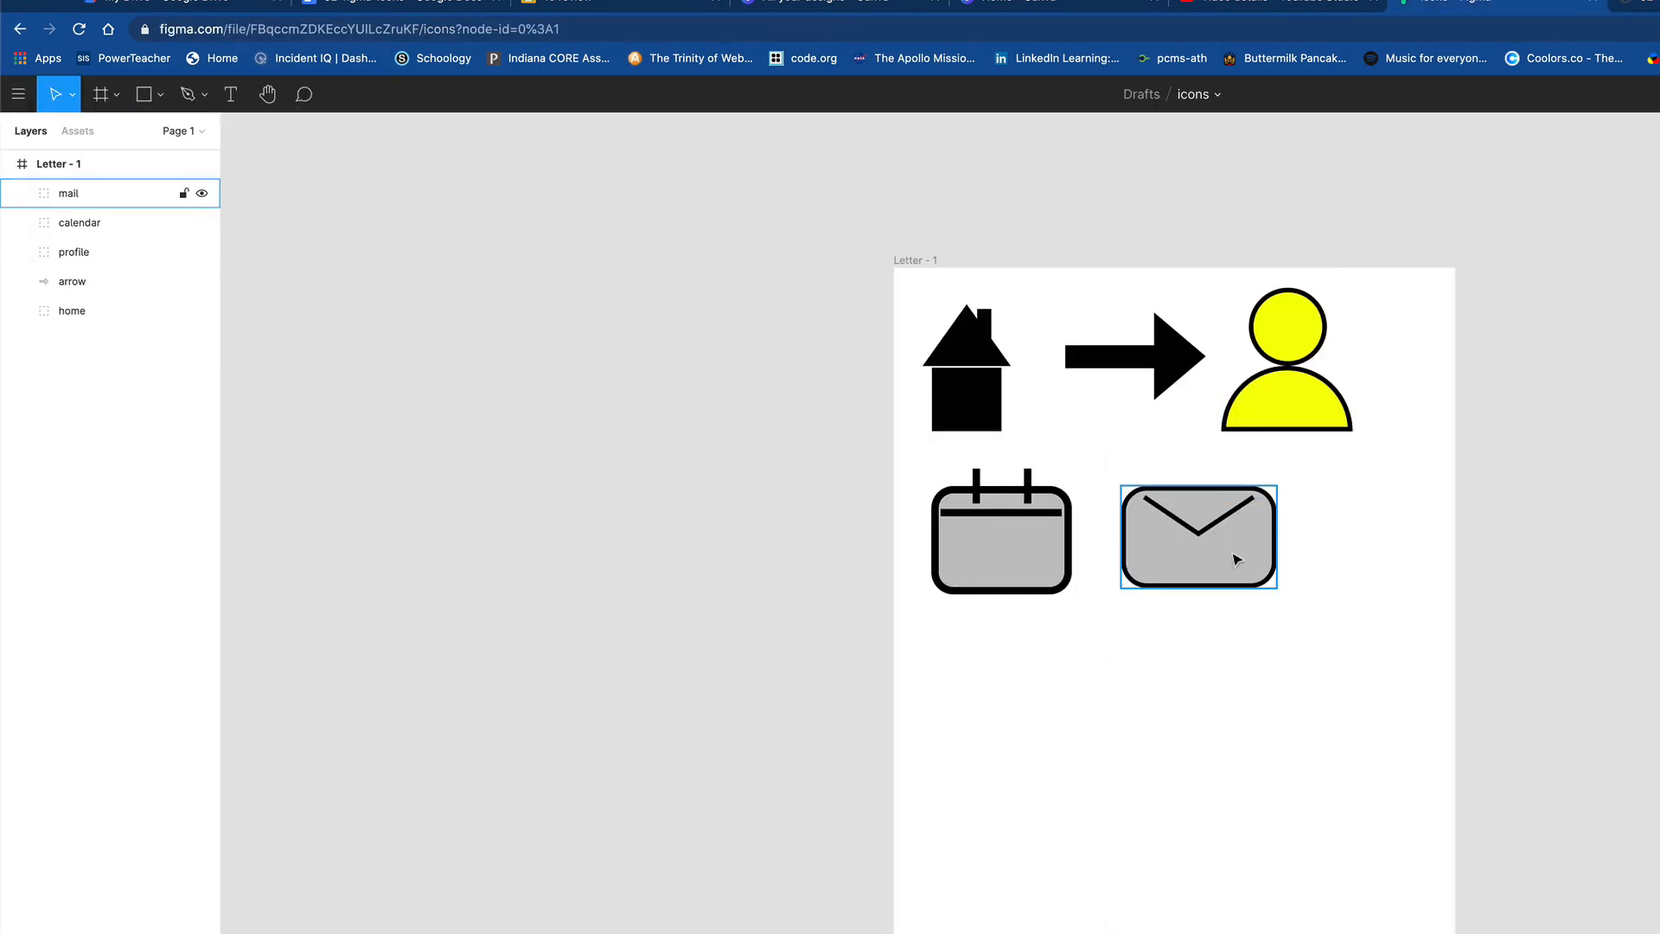
pyautogui.click(159, 95)
pyautogui.click(143, 134)
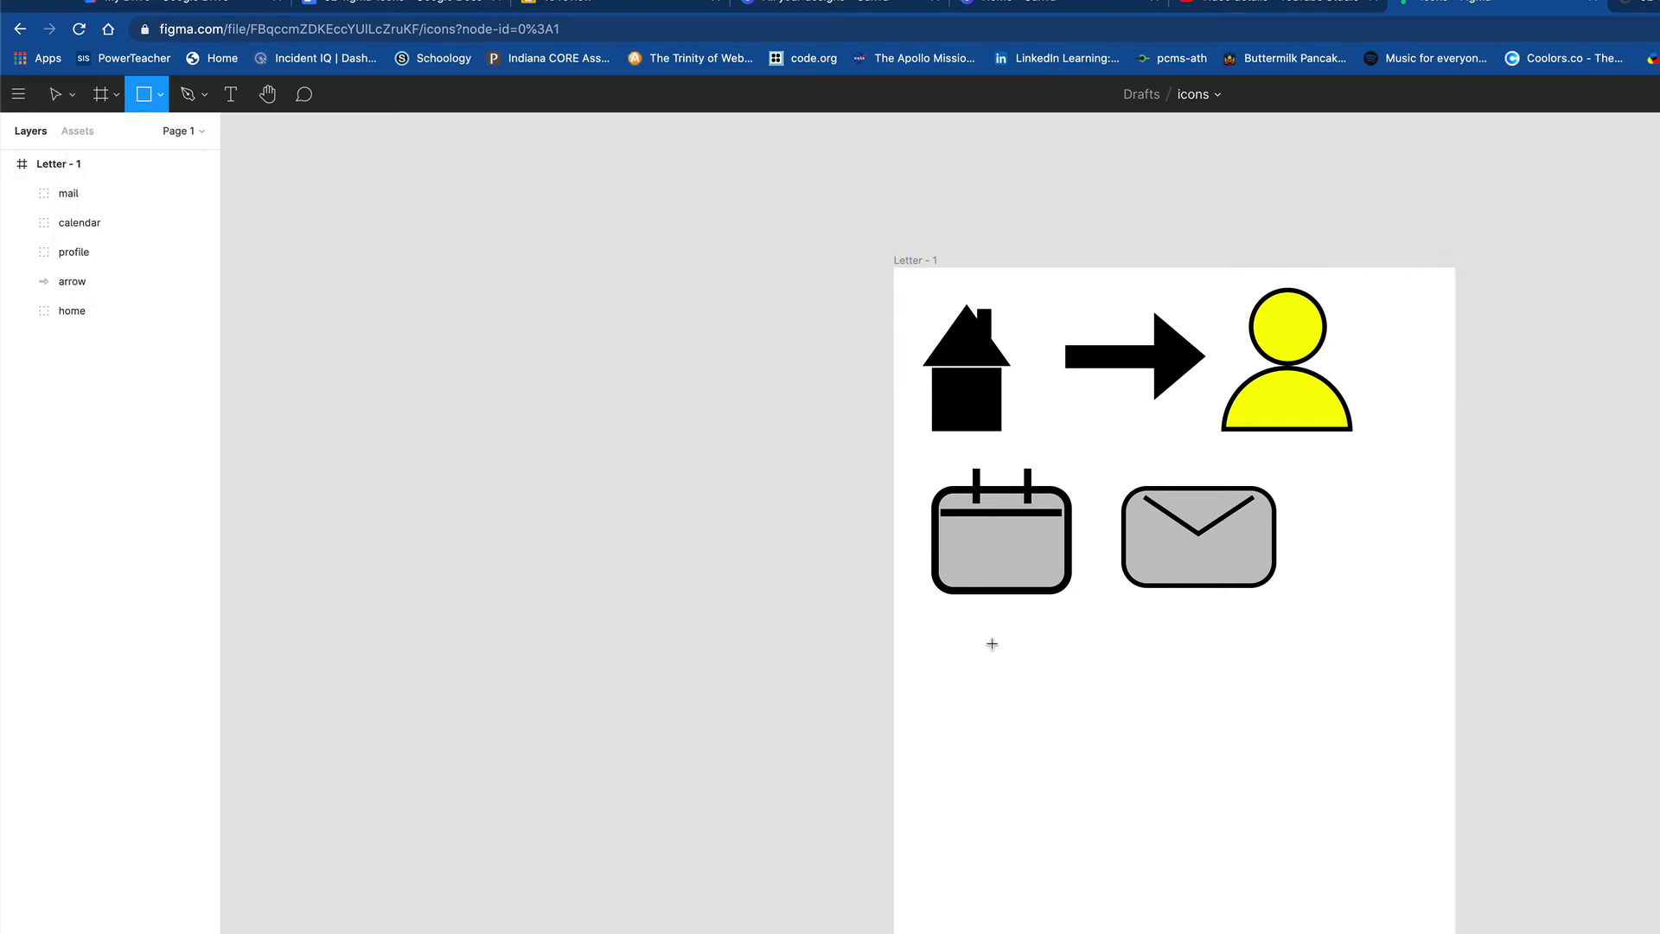
pyautogui.moveTo(996, 647); pyautogui.dragTo(1123, 732)
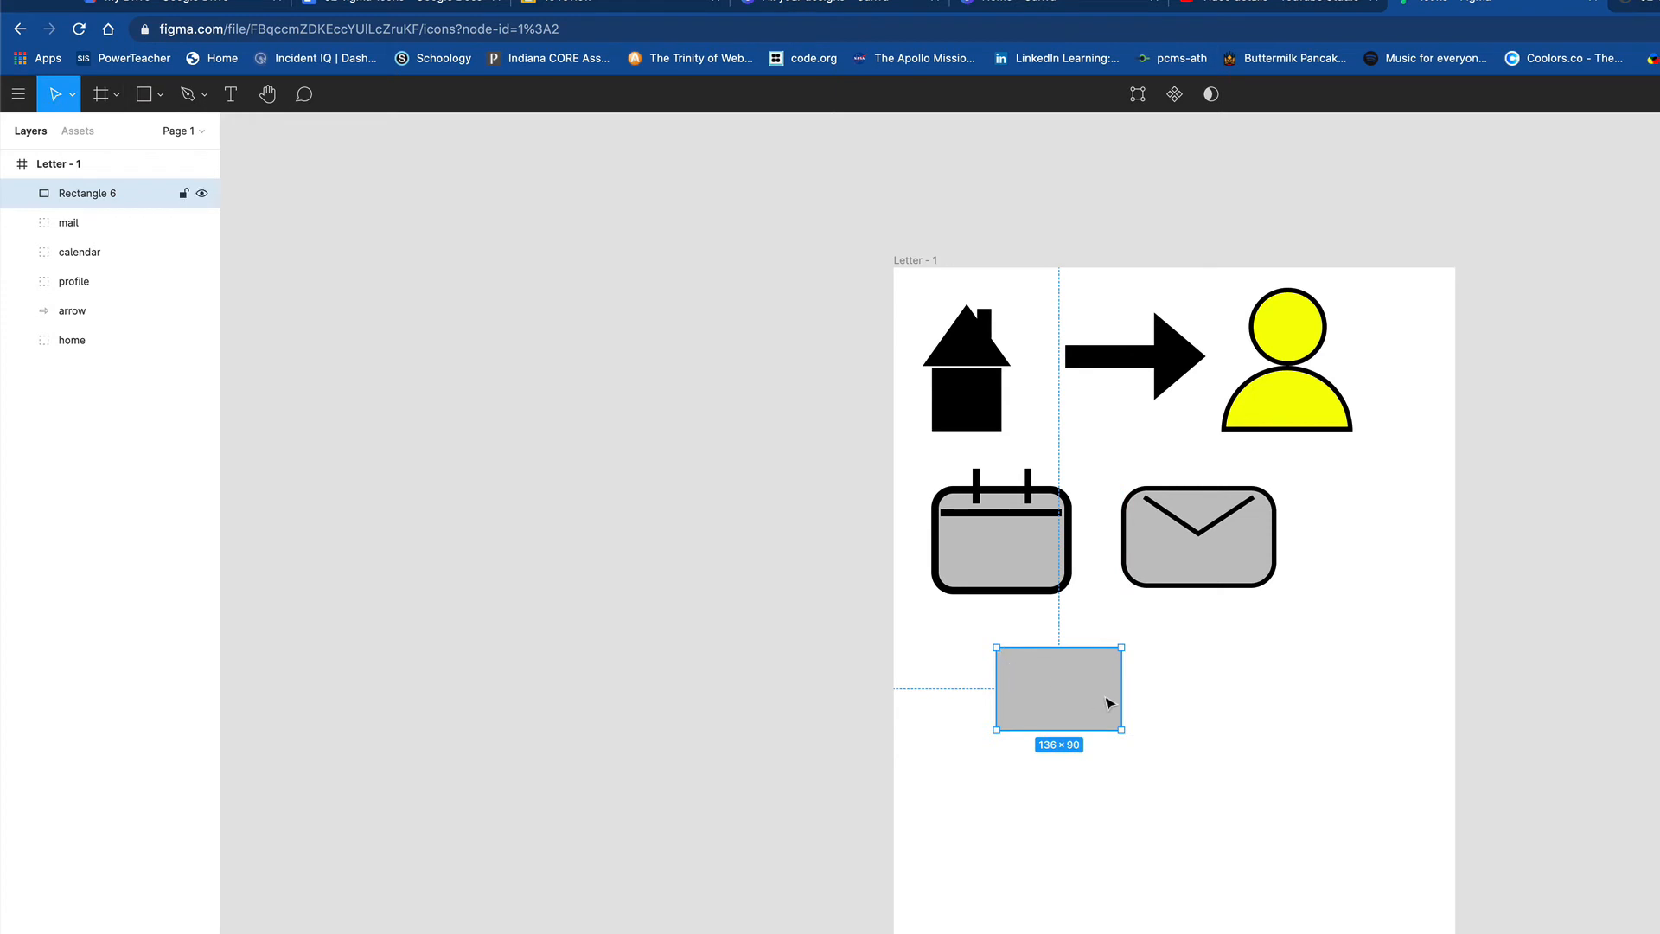
pyautogui.moveTo(1119, 729); pyautogui.dragTo(1158, 762)
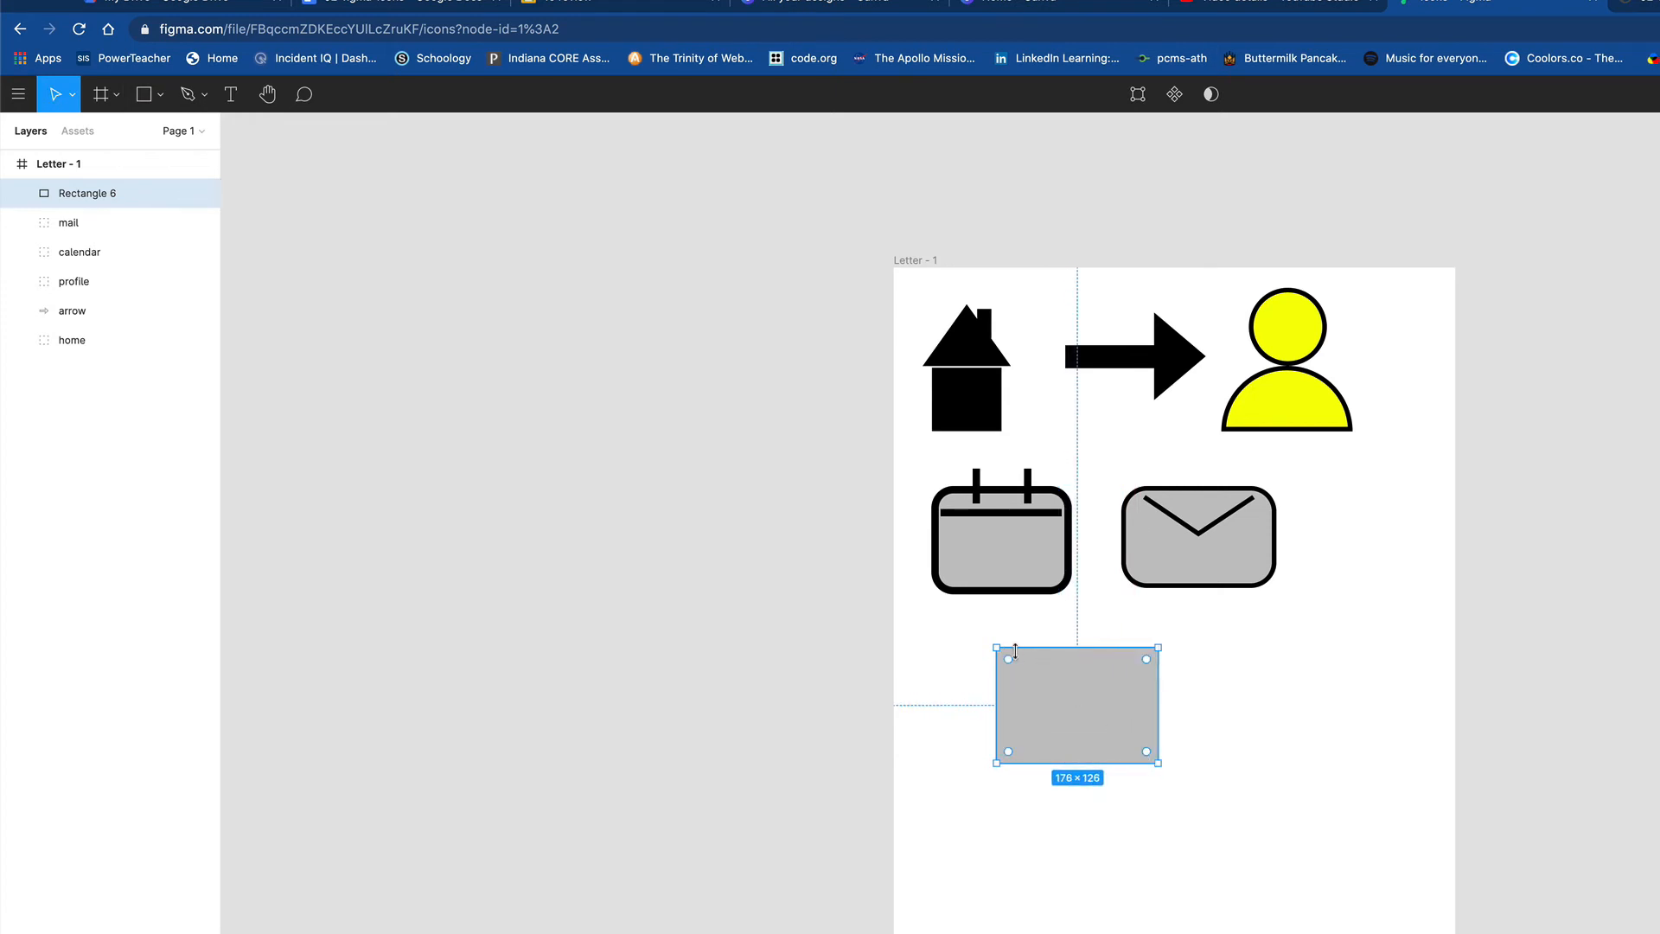
pyautogui.moveTo(1010, 657); pyautogui.dragTo(1027, 678)
# - Draw a zigzag mountain line about 156 × 76 with a thick black stroke inside the new rounded rectangle using the Pen tool
pyautogui.press('p')
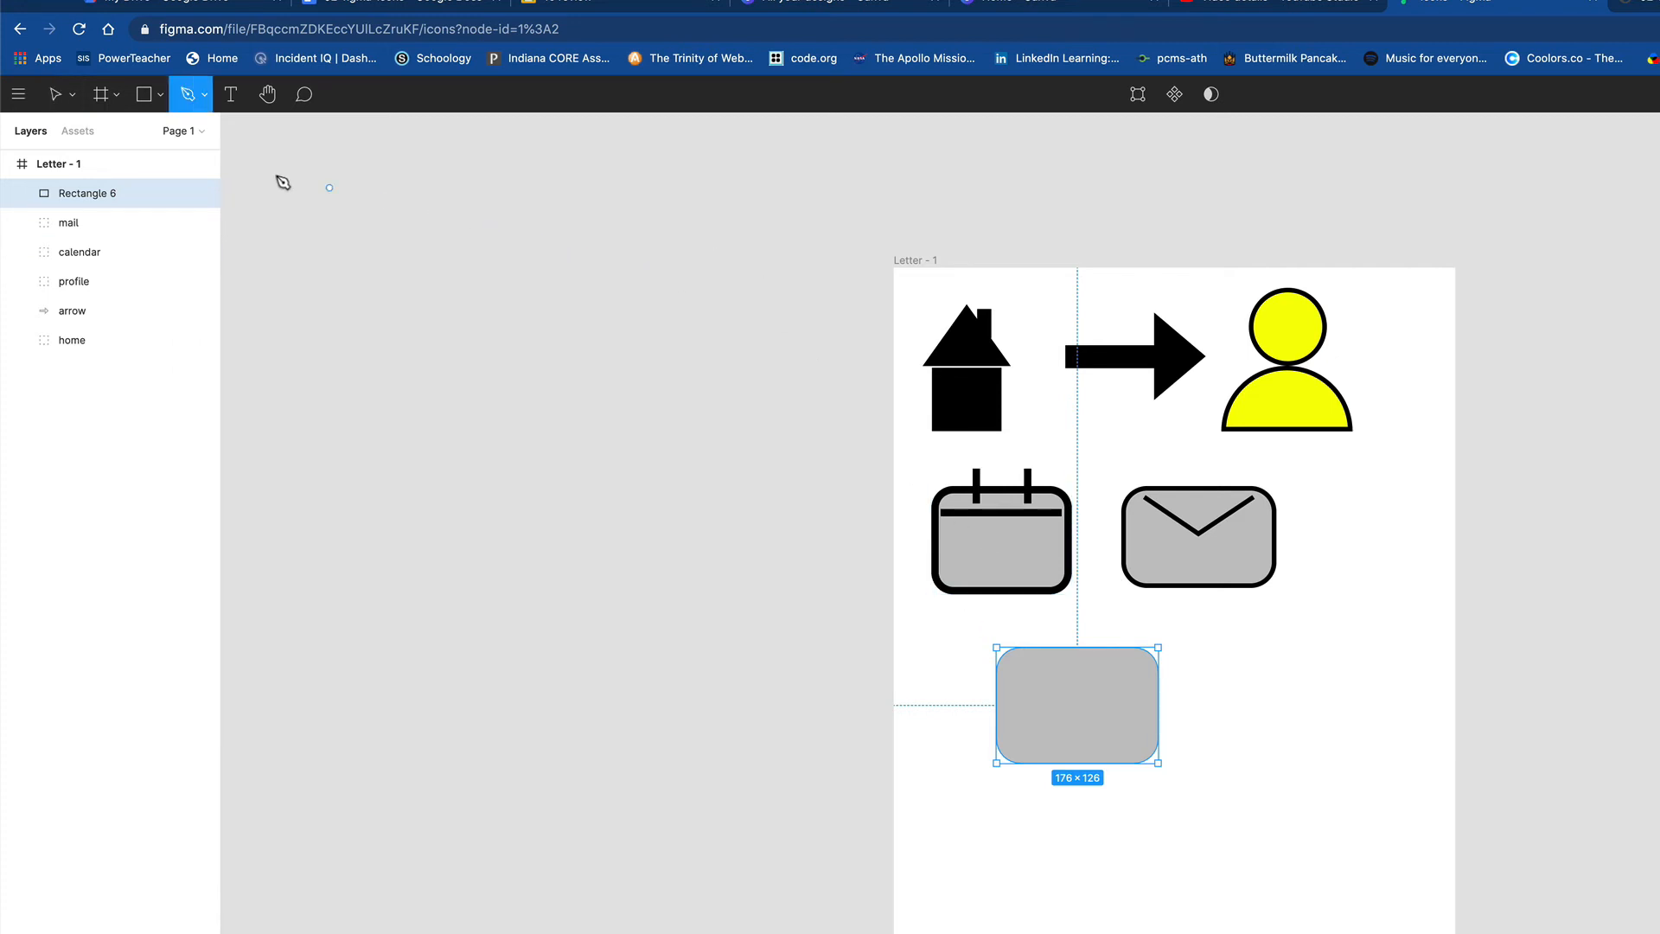
pyautogui.click(1003, 722)
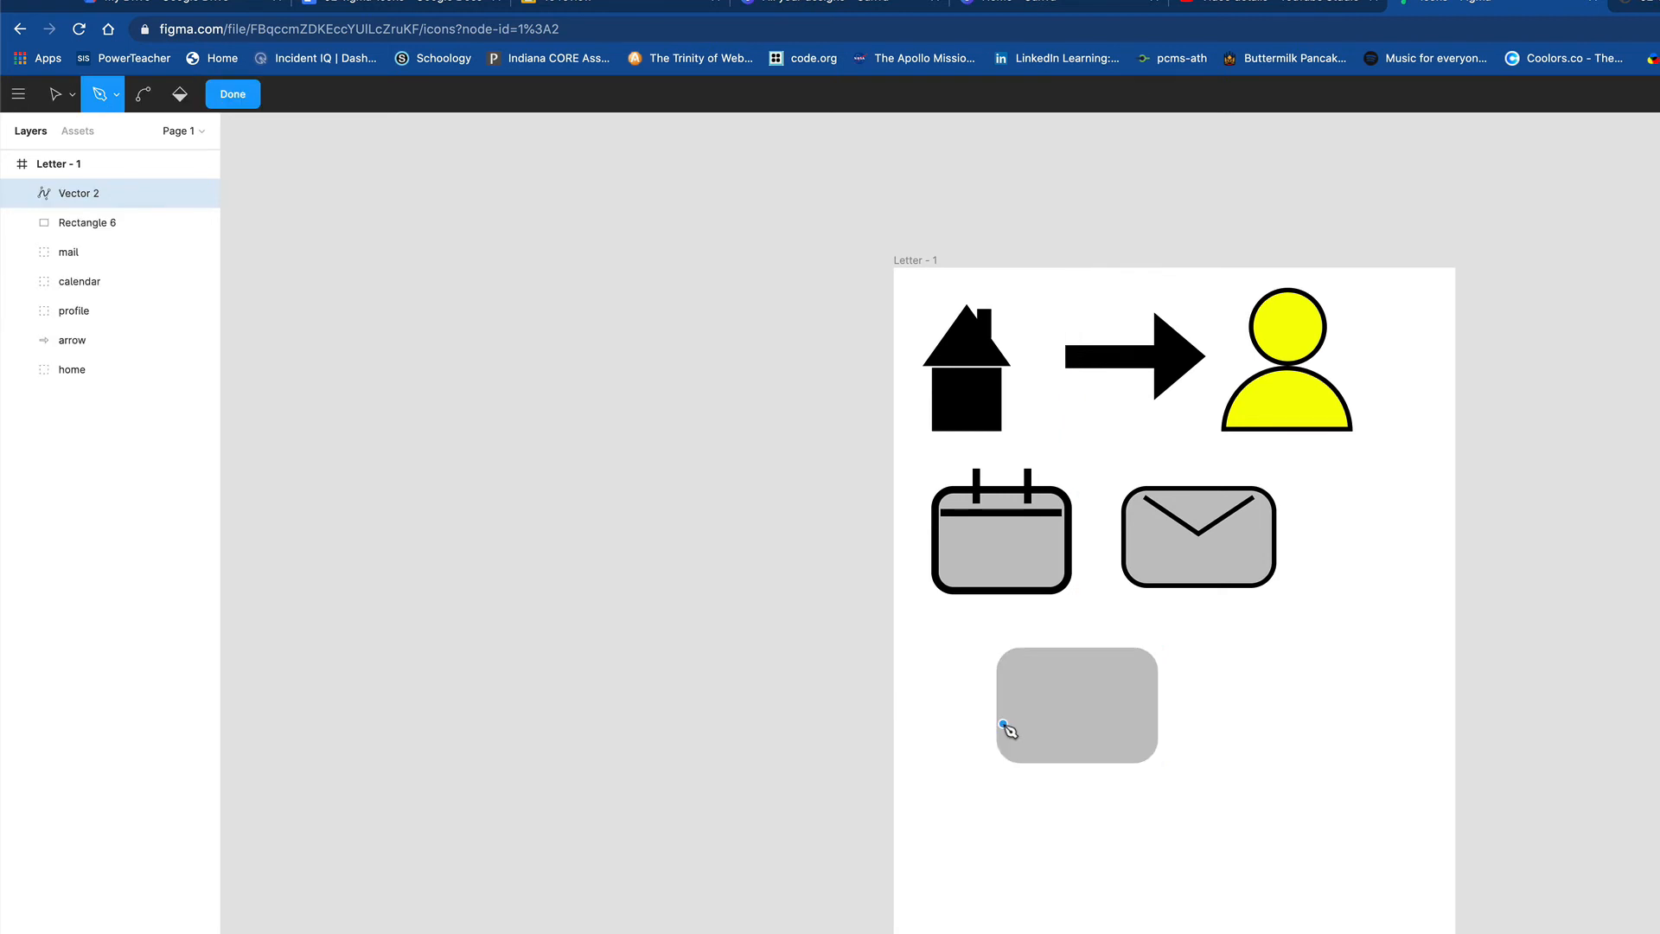
pyautogui.click(1034, 670)
pyautogui.click(1068, 740)
pyautogui.click(1104, 687)
pyautogui.click(1145, 723)
pyautogui.press('Return')
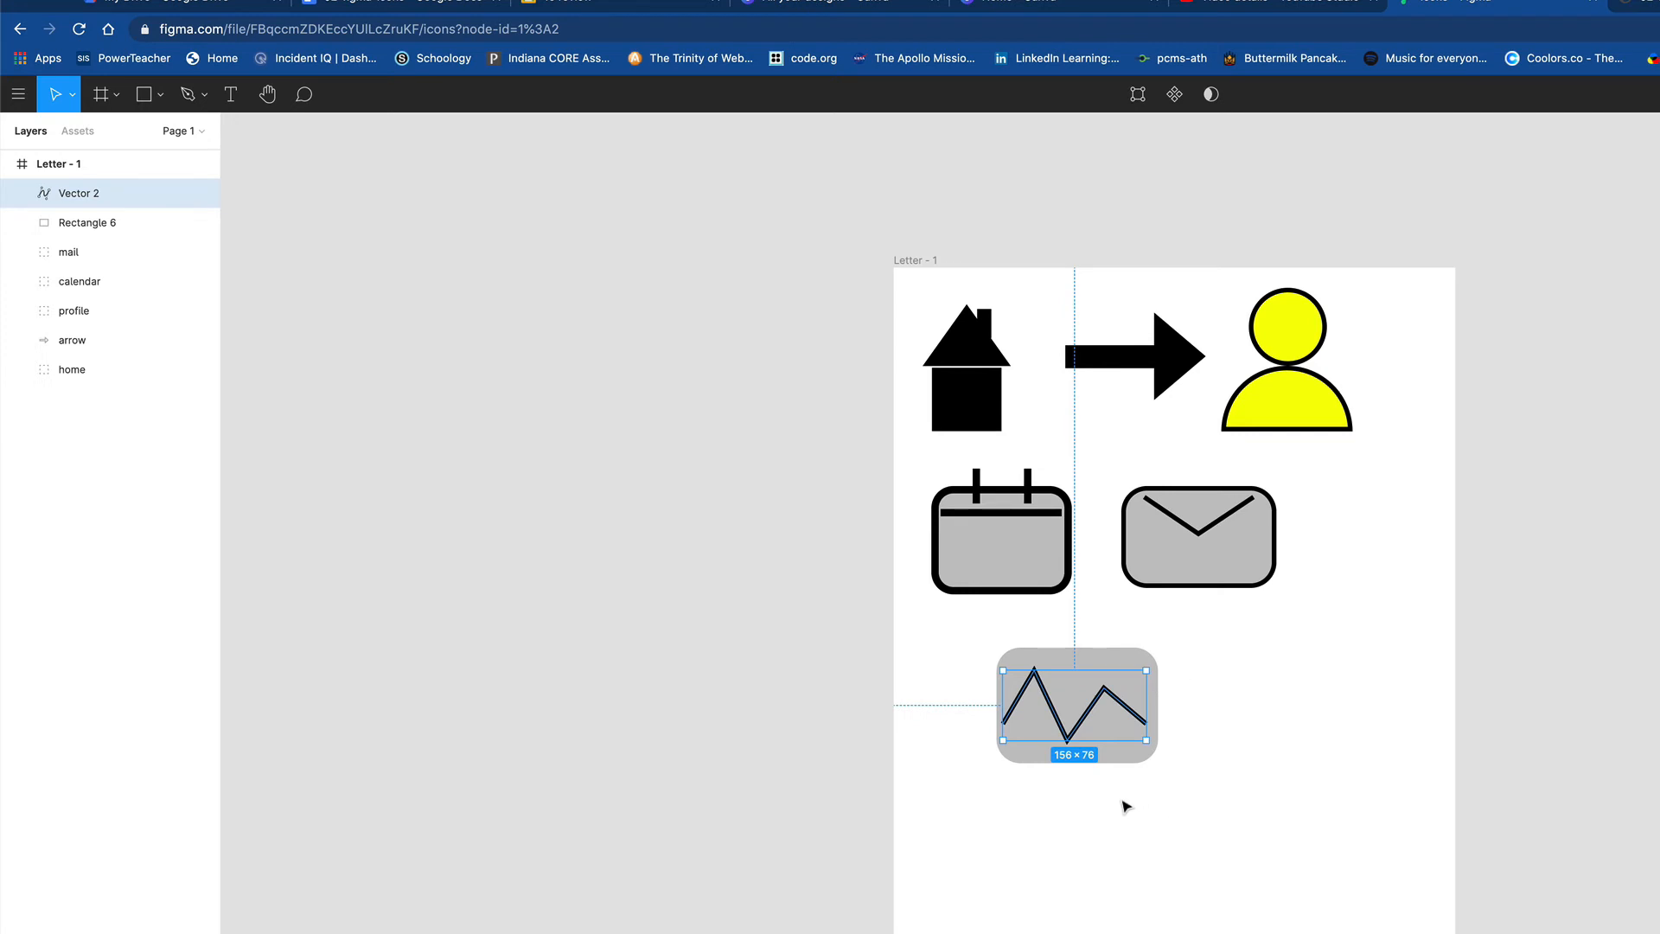
# - Add a thick black stroke to the photo icon's rounded rectangle and shift the rectangle slightly to centre it around the mountain line
pyautogui.click(1124, 755)
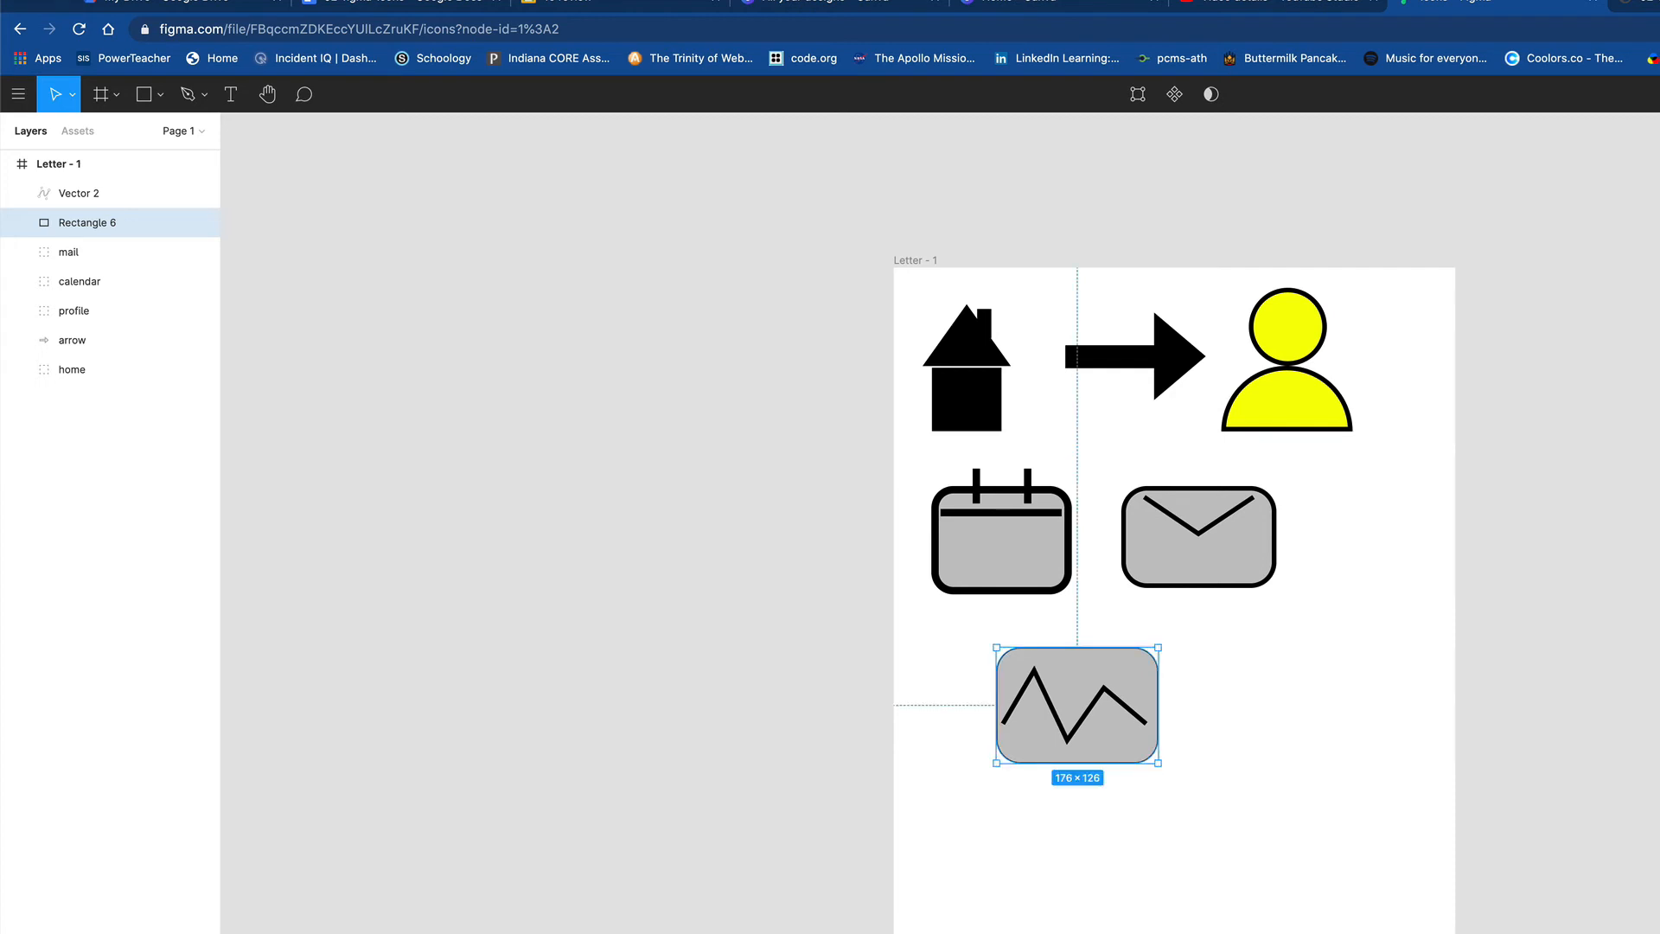
pyautogui.press('Return')
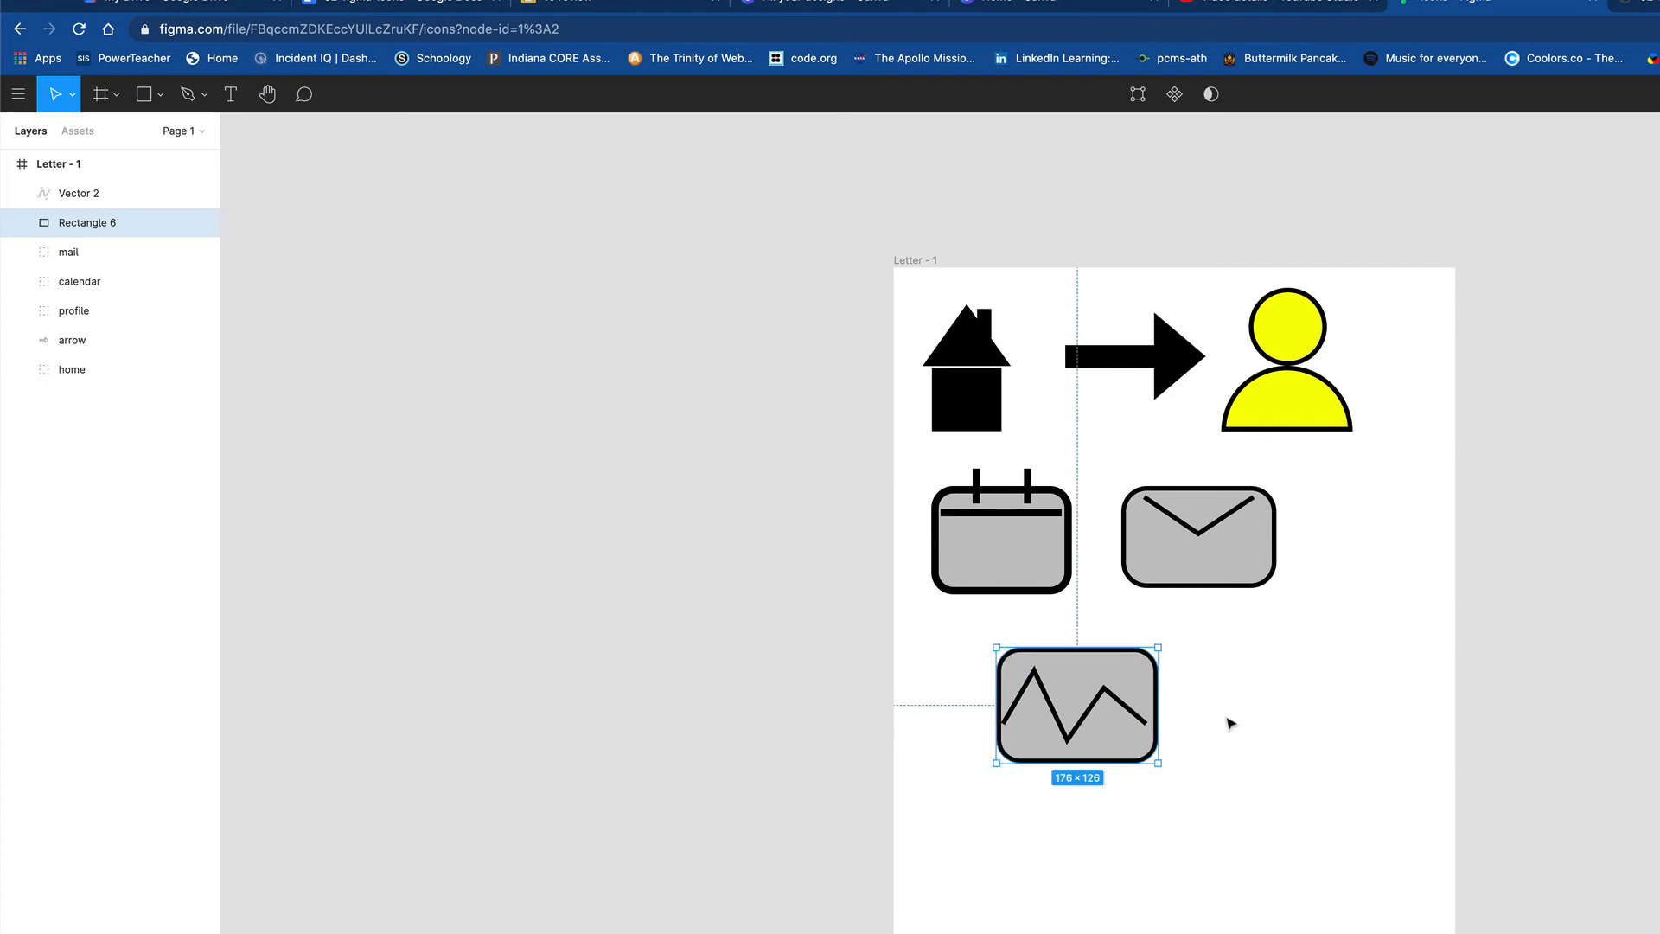
pyautogui.moveTo(1139, 715); pyautogui.dragTo(1144, 743)
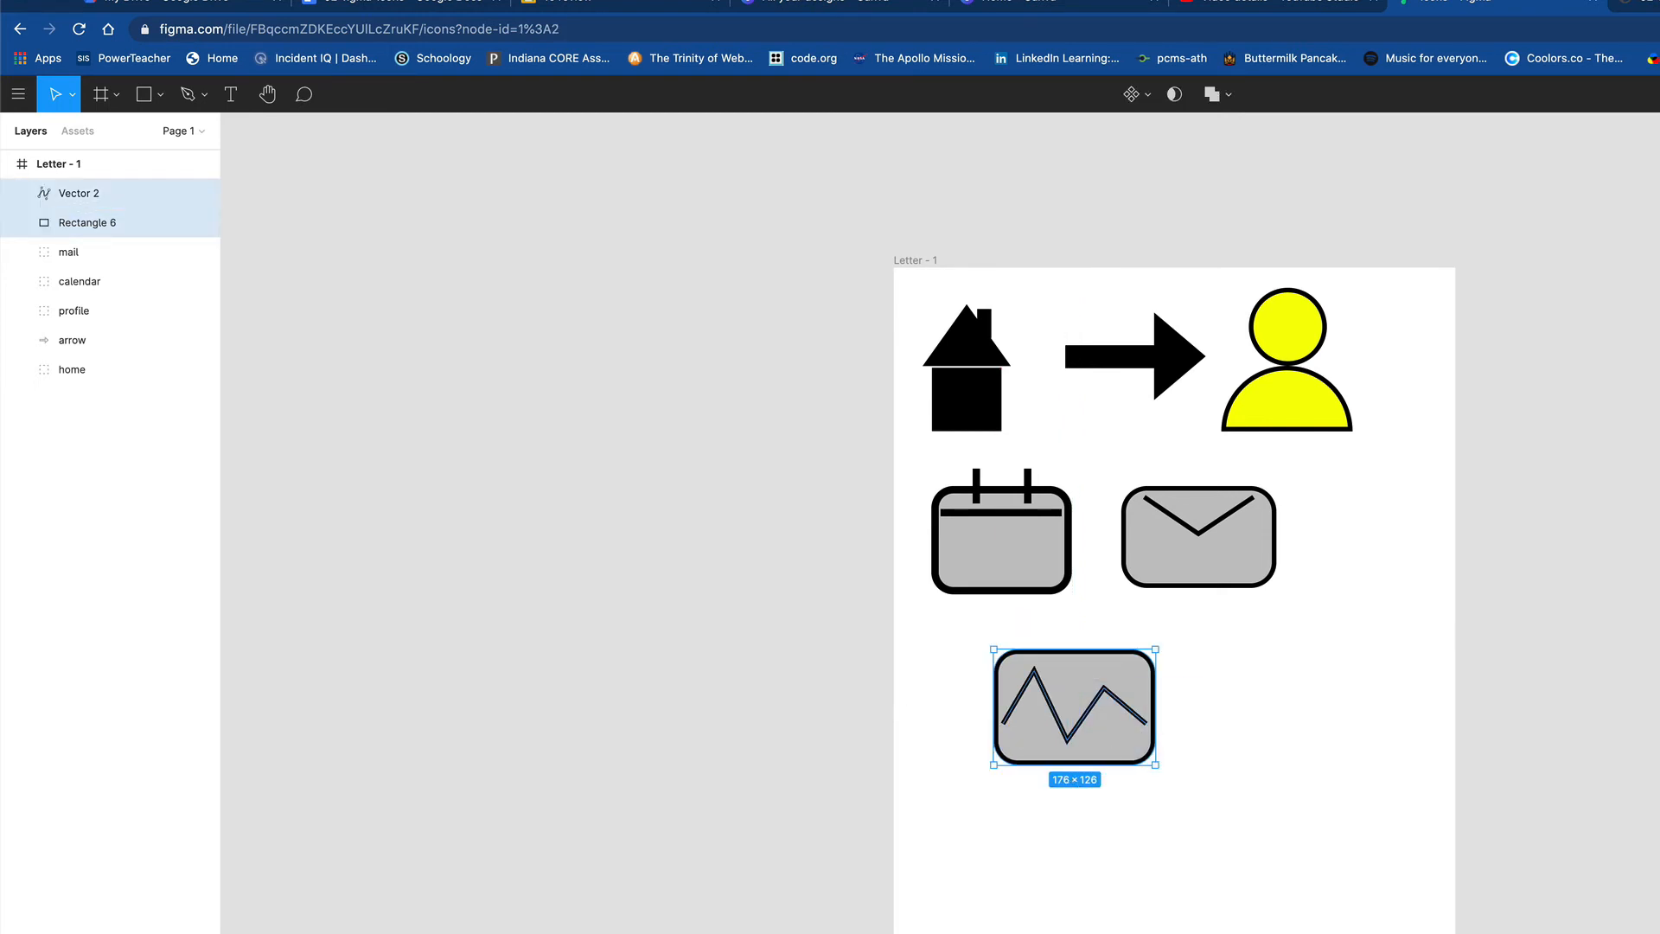
pyautogui.click(1217, 719)
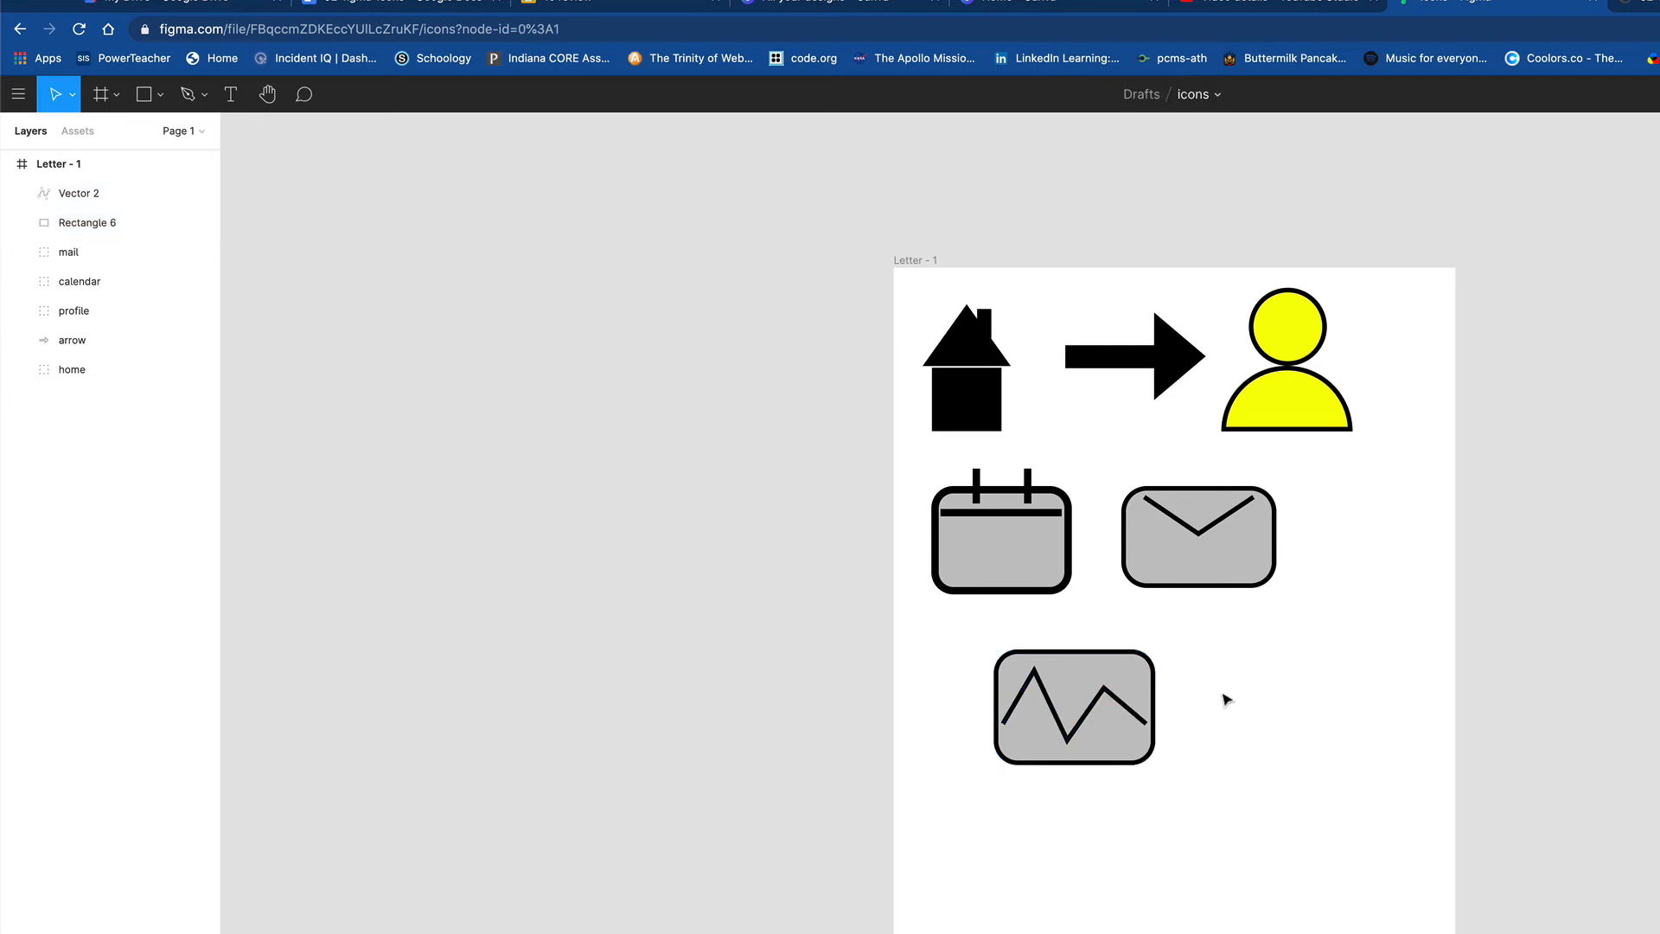
# - Draw a circle about 26 × 26 with a thin black outline between the two mountain peaks as the sun
pyautogui.click(160, 95)
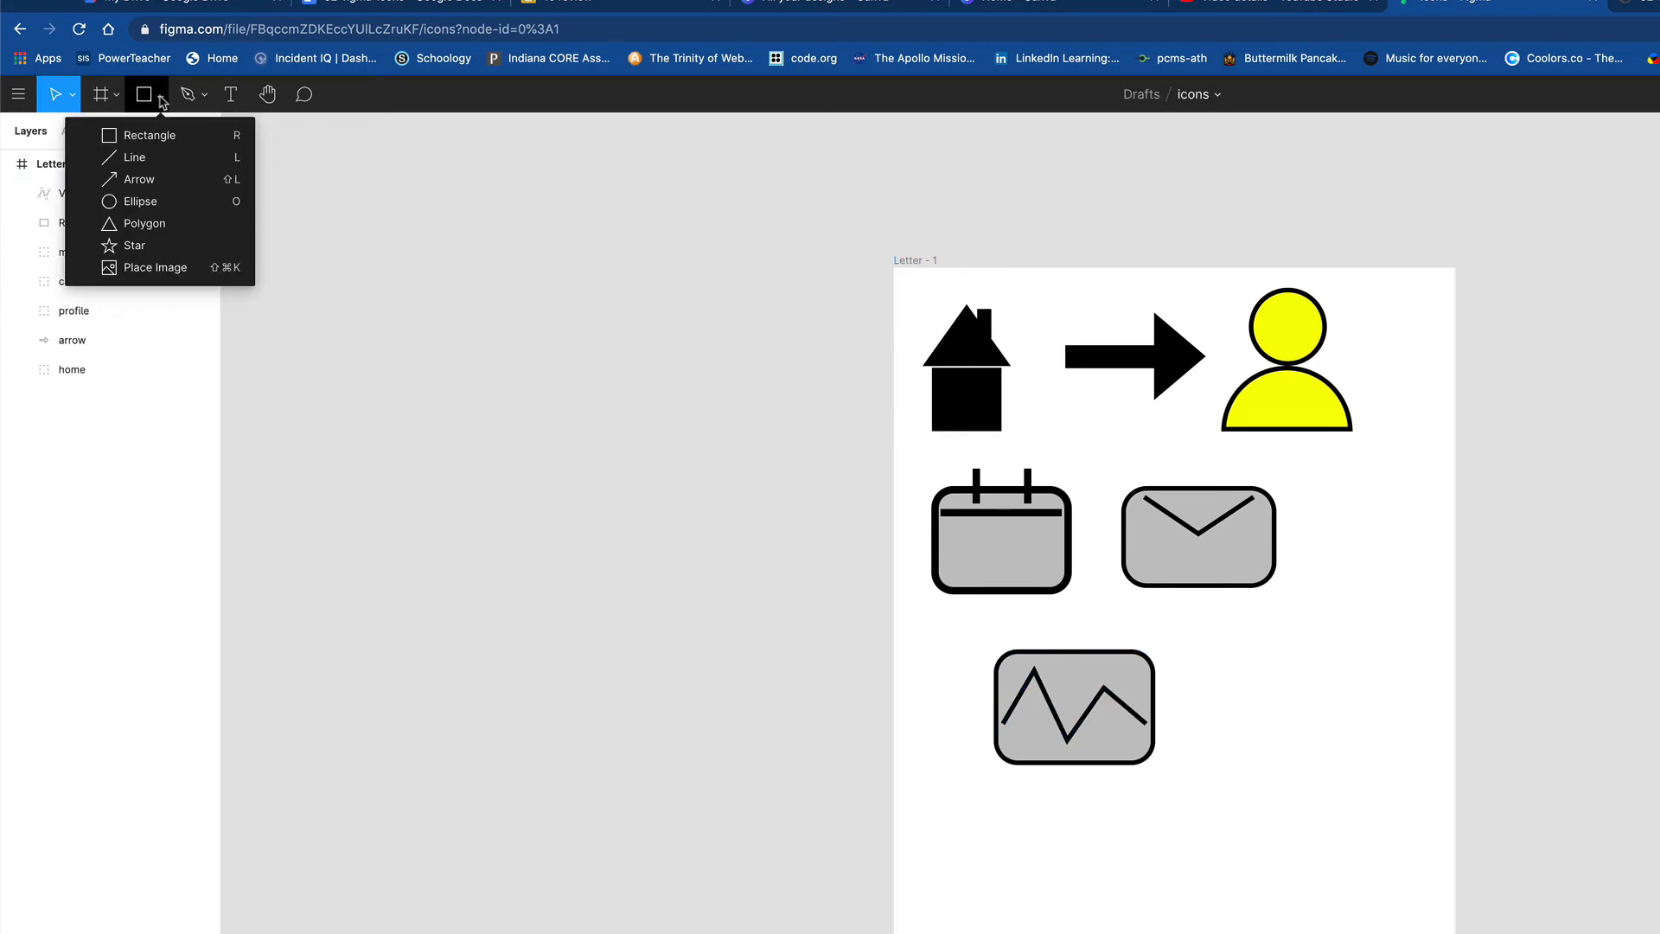
pyautogui.click(143, 201)
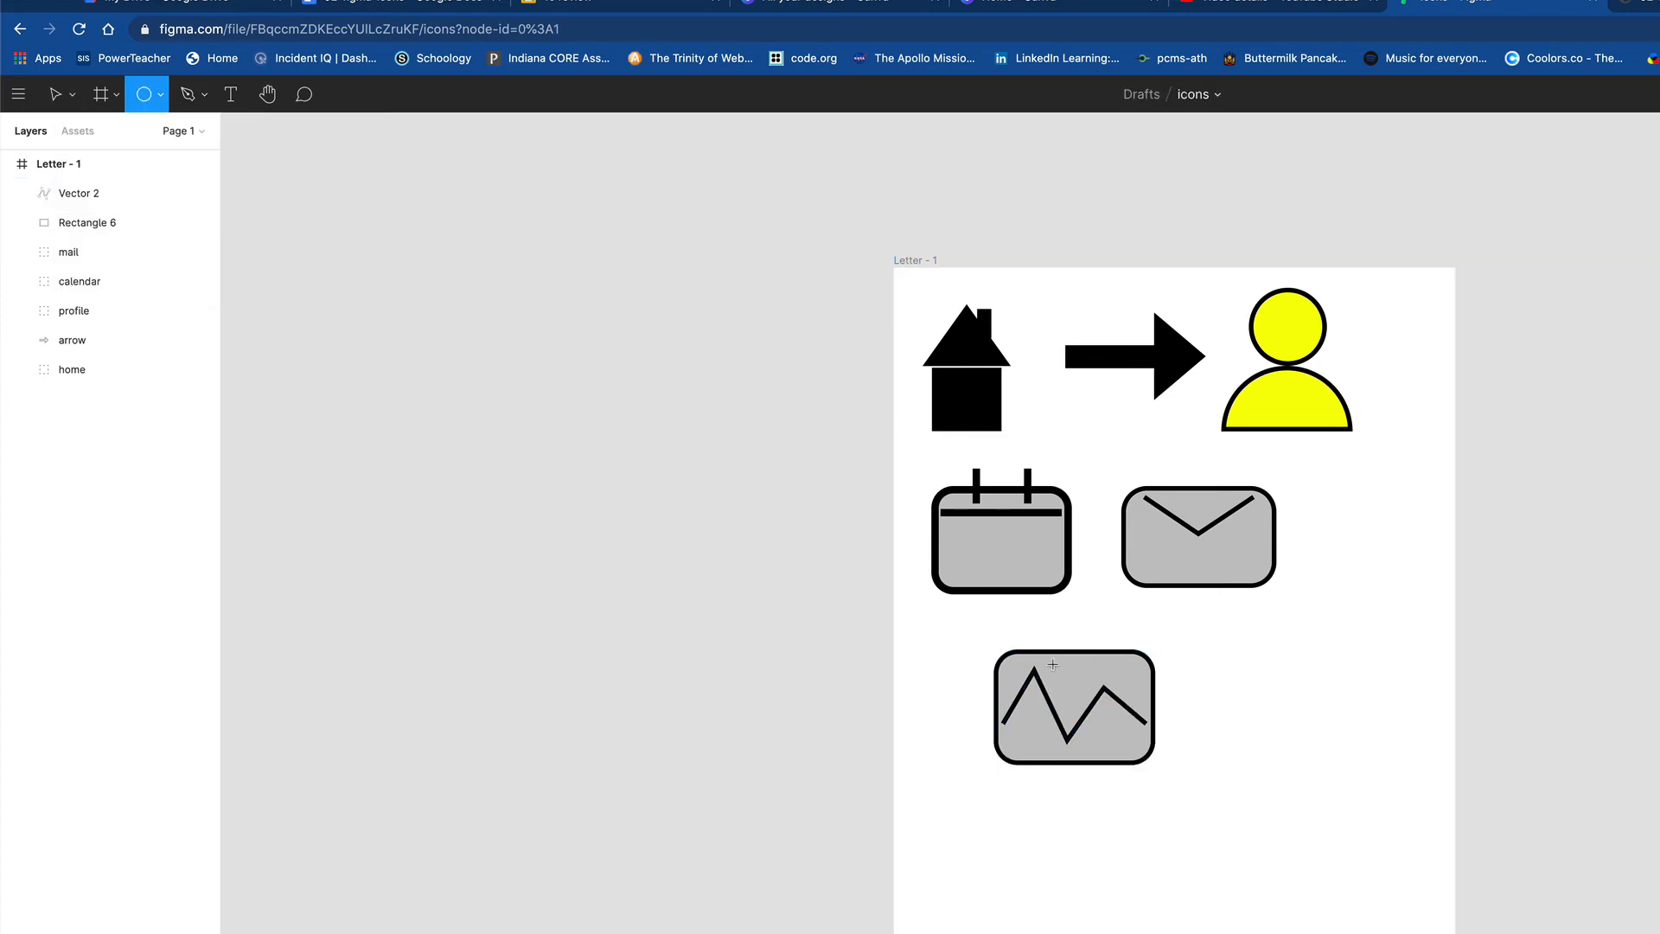
pyautogui.moveTo(1052, 664); pyautogui.dragTo(1076, 691)
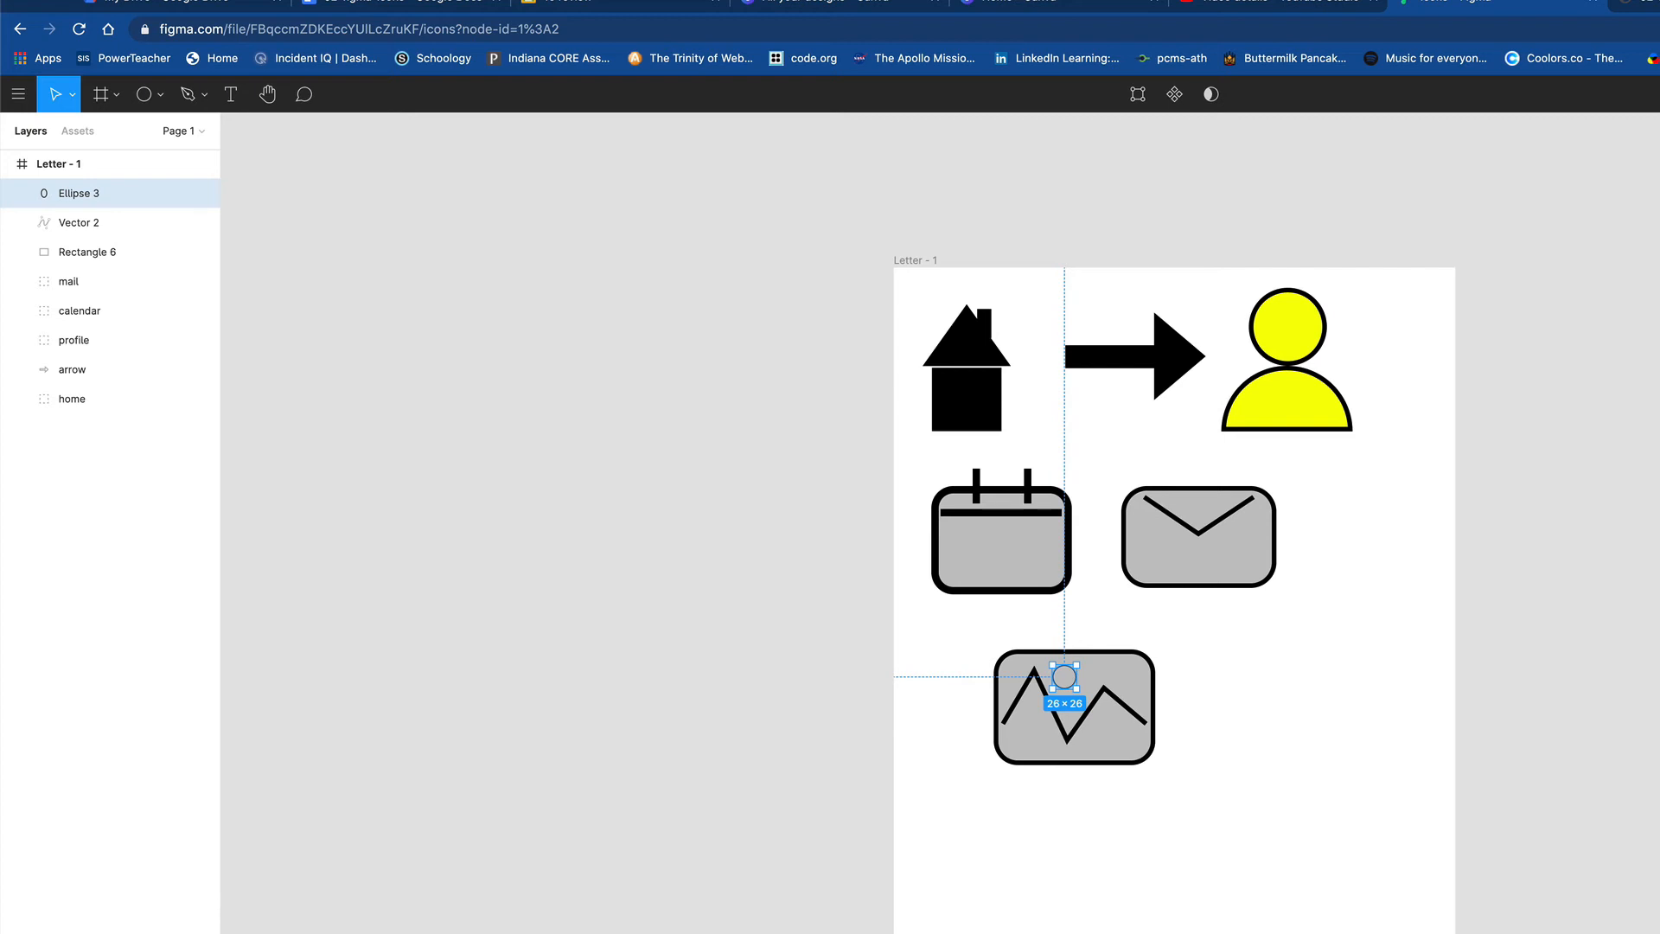
pyautogui.click(1262, 707)
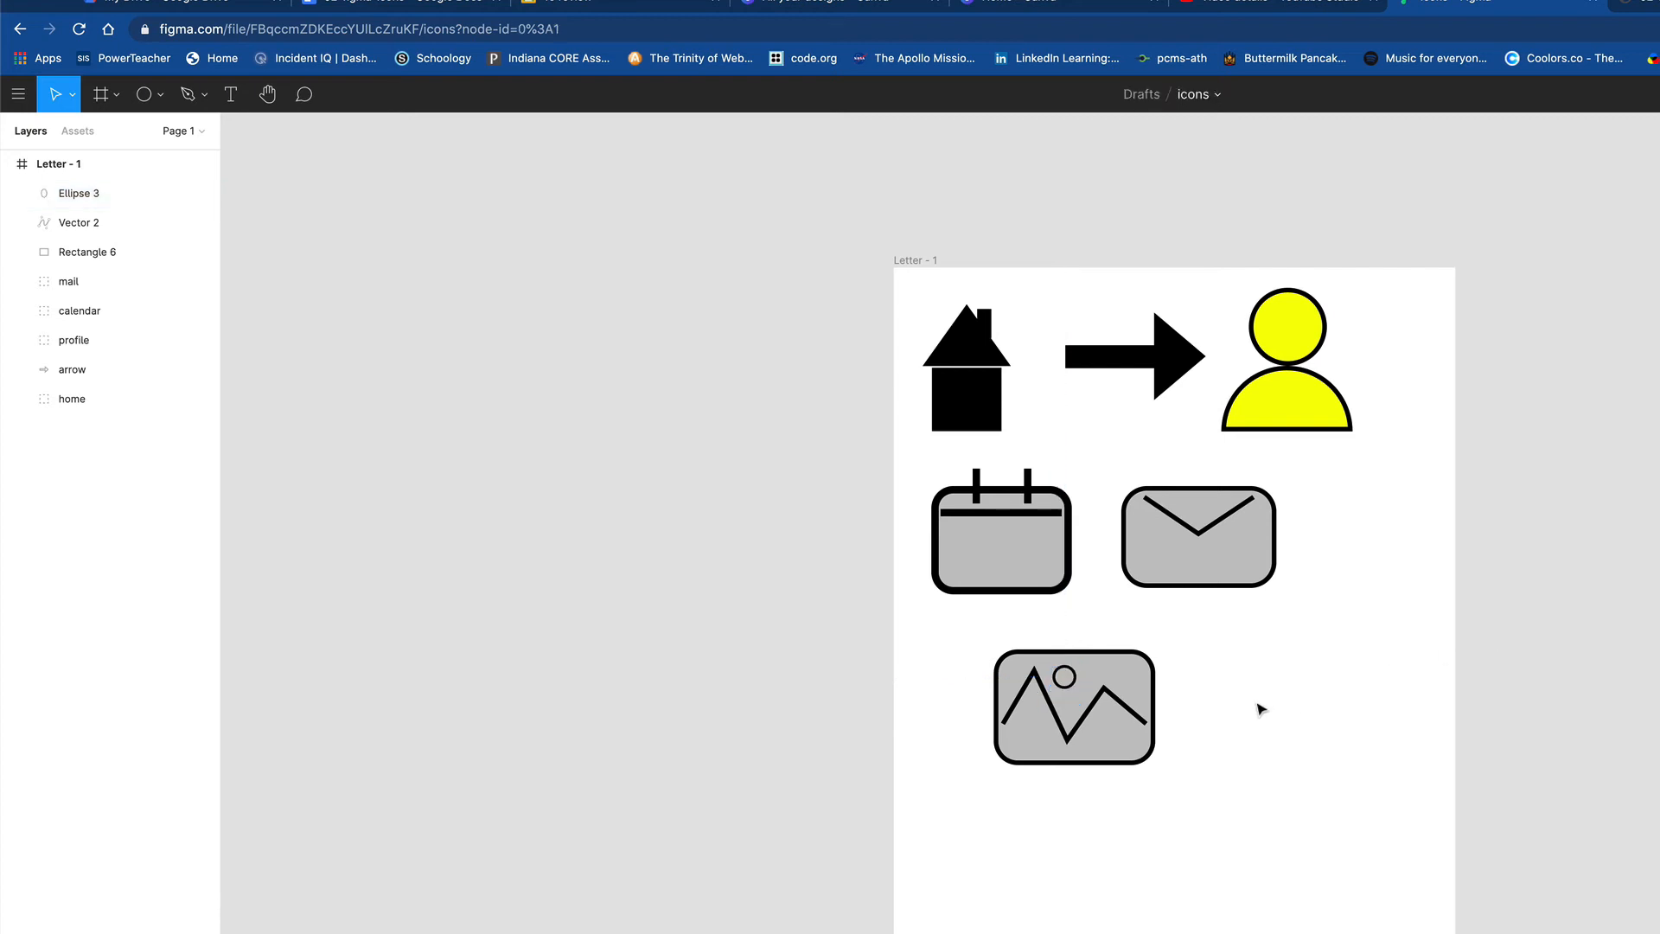
# - Change the fill of the photo icon's rounded rectangle and its sun circle to white
pyautogui.click(1154, 735)
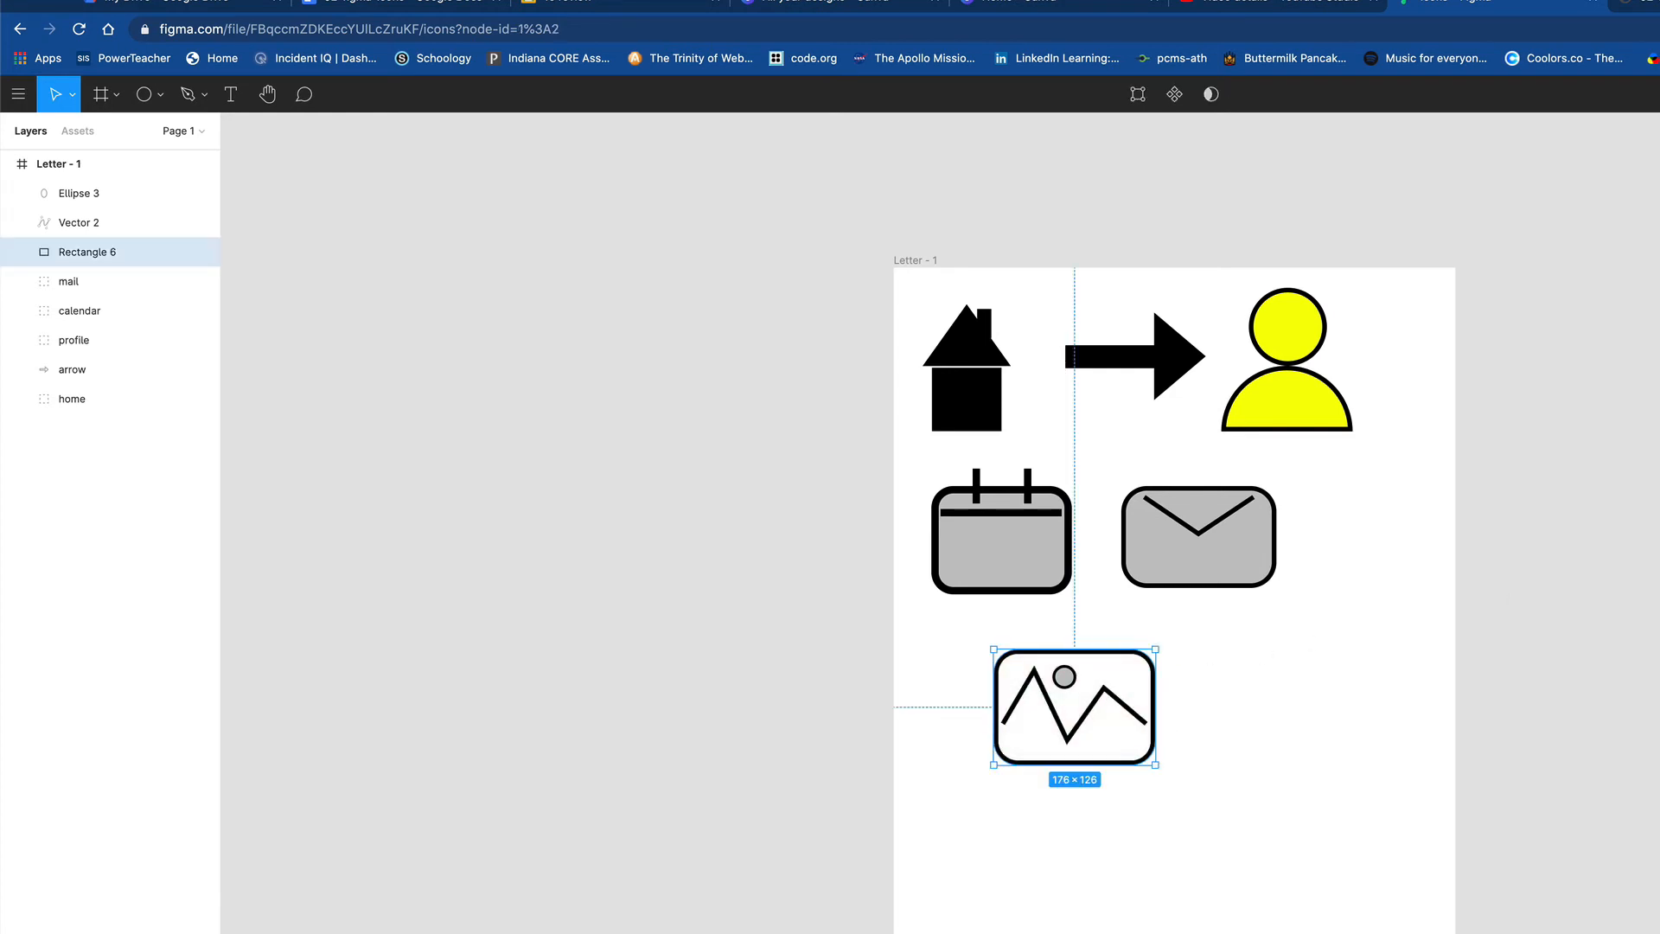
pyautogui.click(1315, 676)
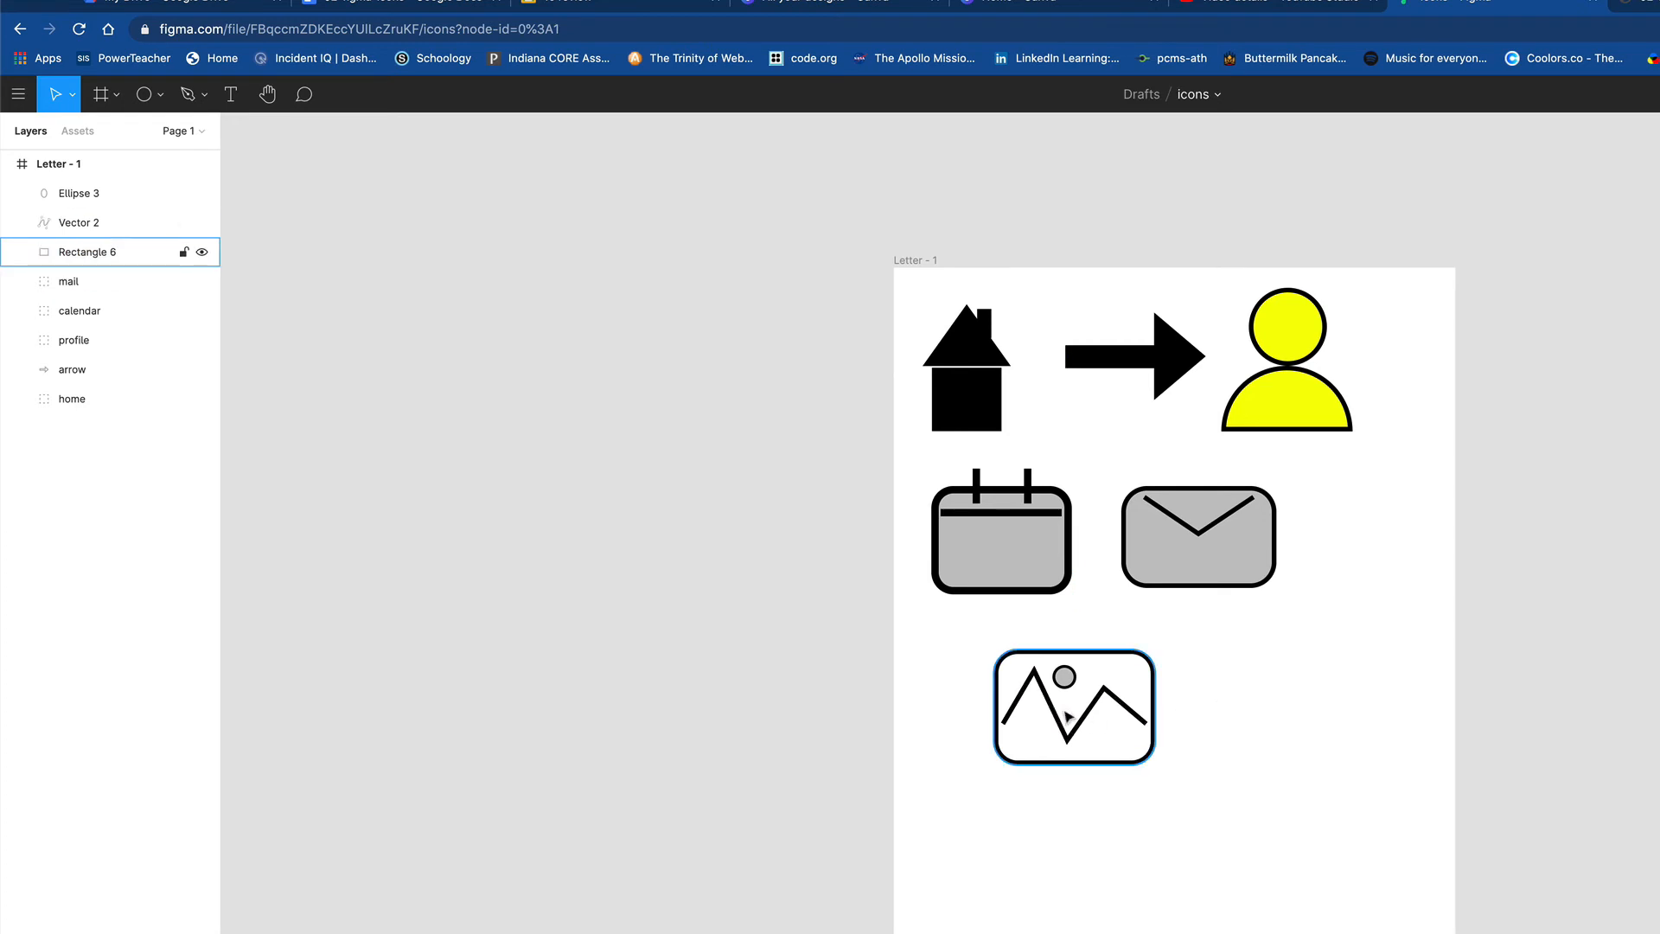
pyautogui.click(1066, 677)
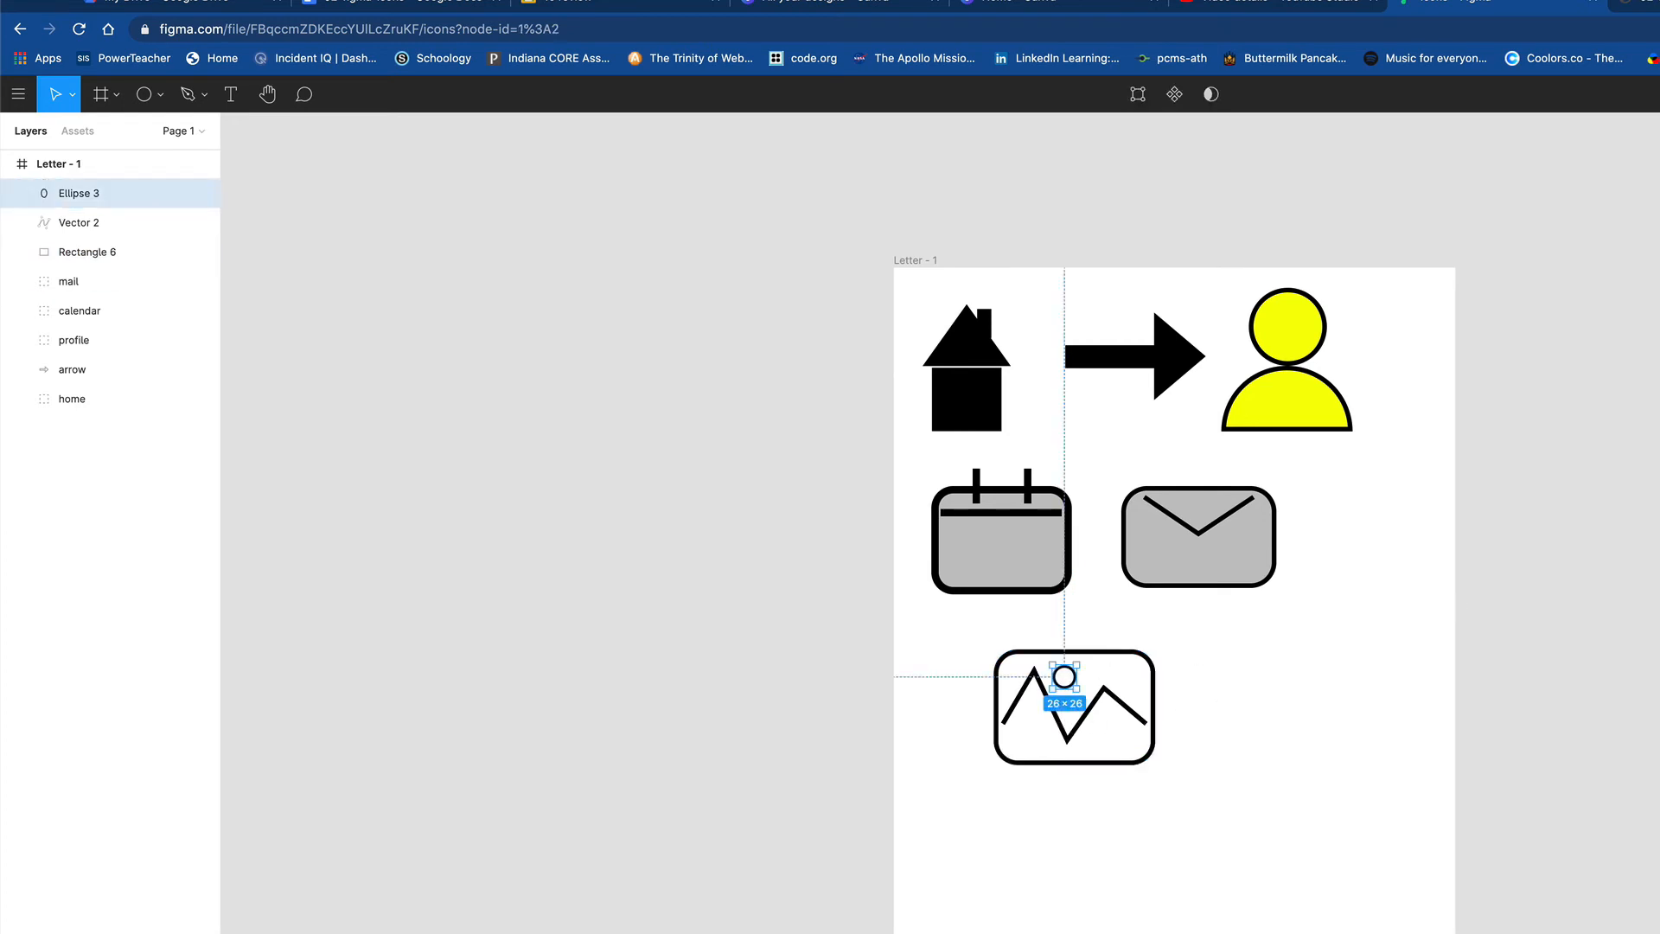
pyautogui.click(1384, 679)
# - Group the rounded rectangle, mountain line and sun circle, and move the group directly below the calendar icon
pyautogui.moveTo(957, 628); pyautogui.dragTo(1211, 760)
pyautogui.rightClick(1096, 733)
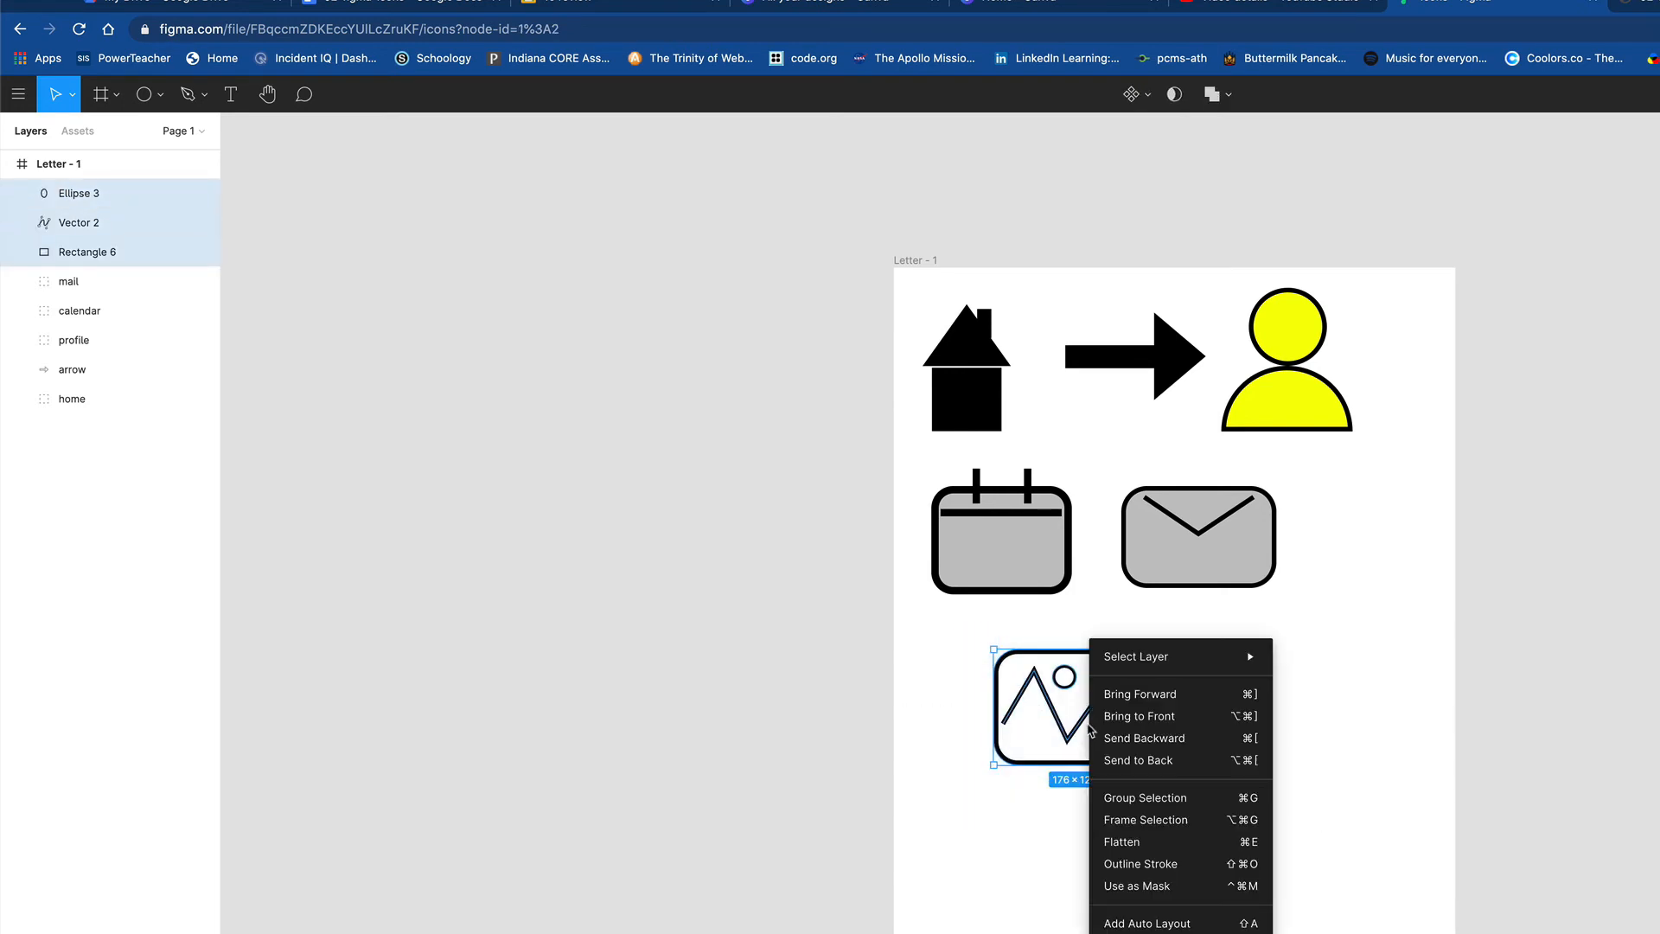
pyautogui.click(1179, 809)
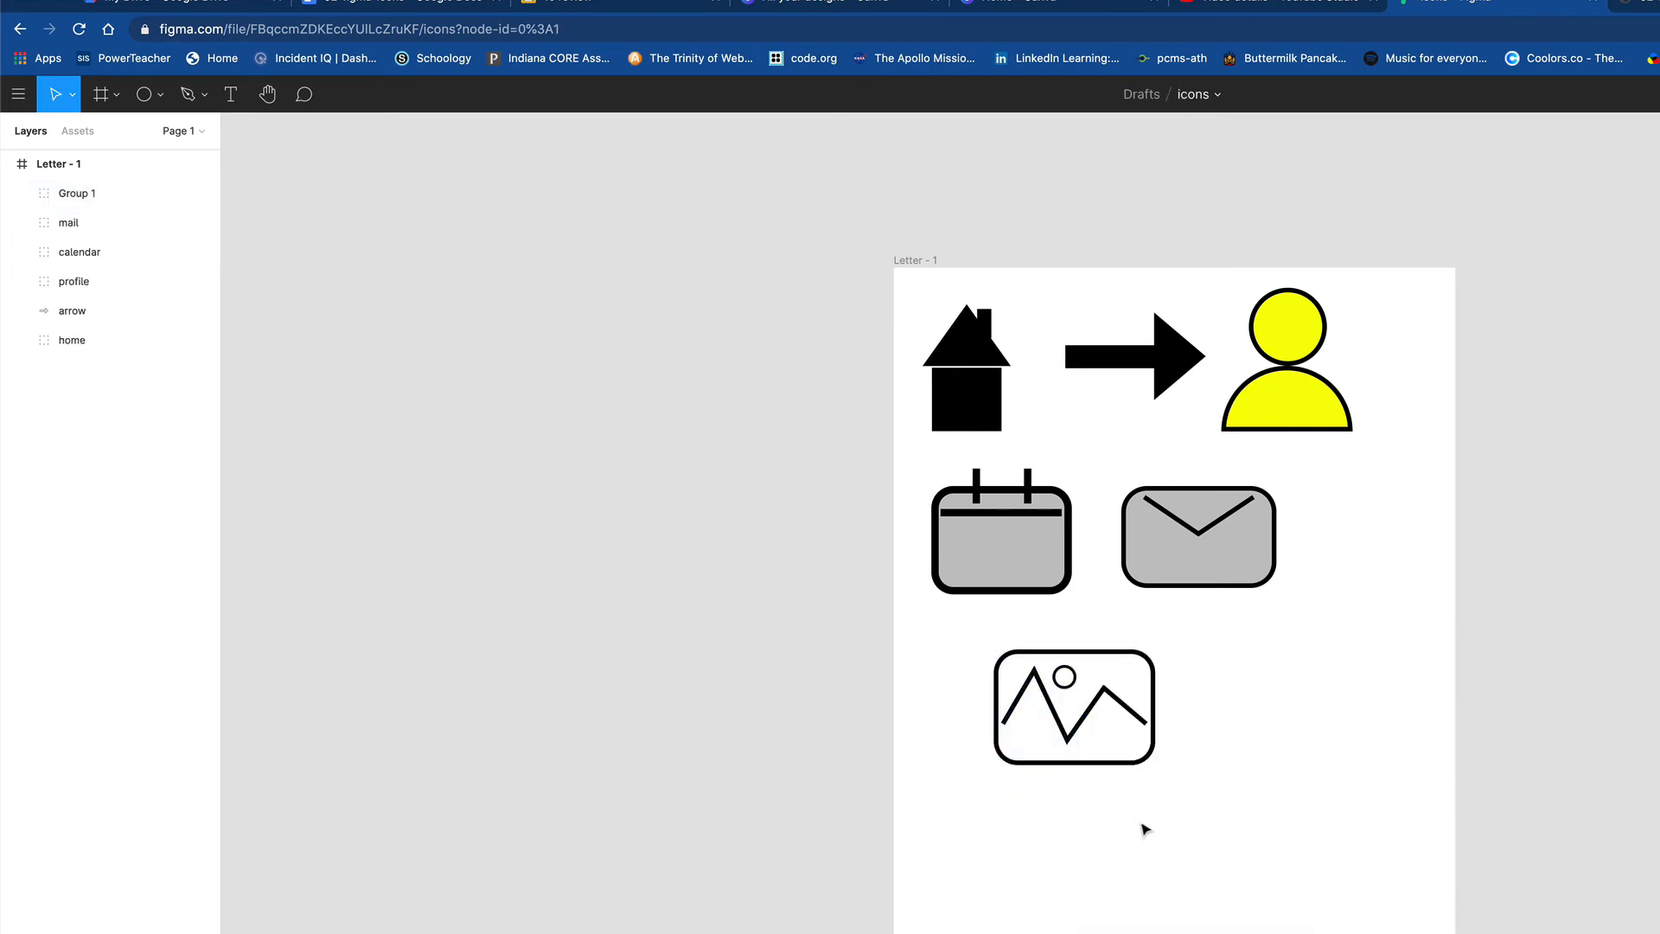
pyautogui.click(1115, 740)
pyautogui.moveTo(1098, 757); pyautogui.dragTo(1032, 731)
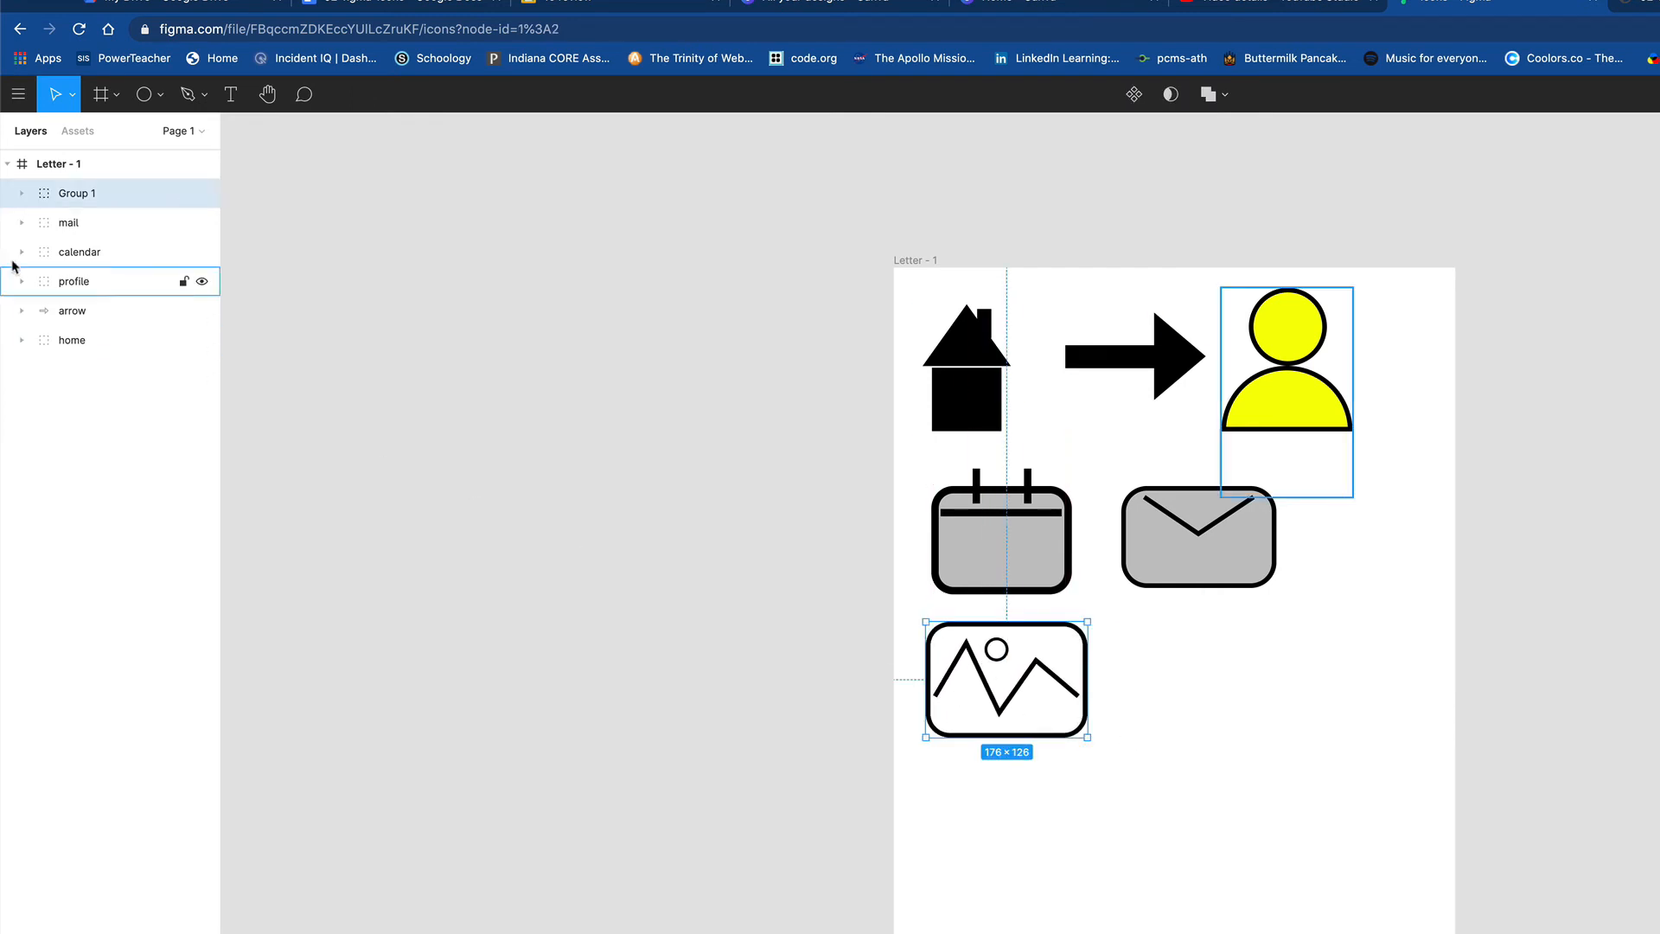
# - Rename the new group as photo and shift it slightly so it lines up with the calendar icon's edge
pyautogui.rightClick(69, 196)
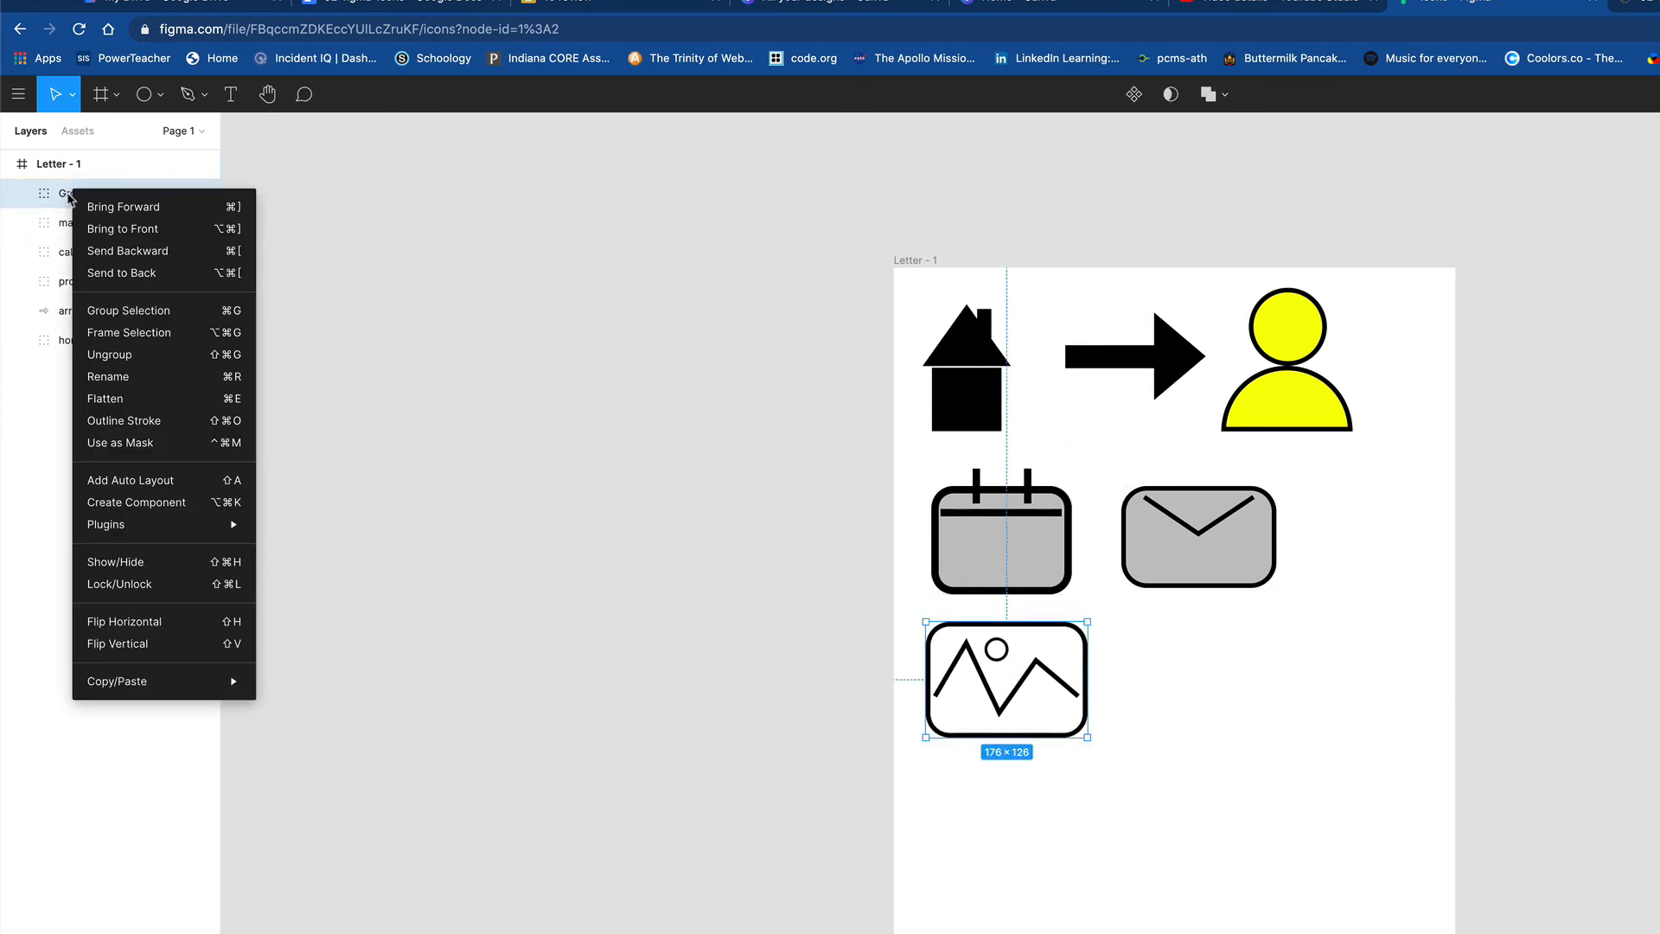
pyautogui.click(160, 376)
pyautogui.write('p')
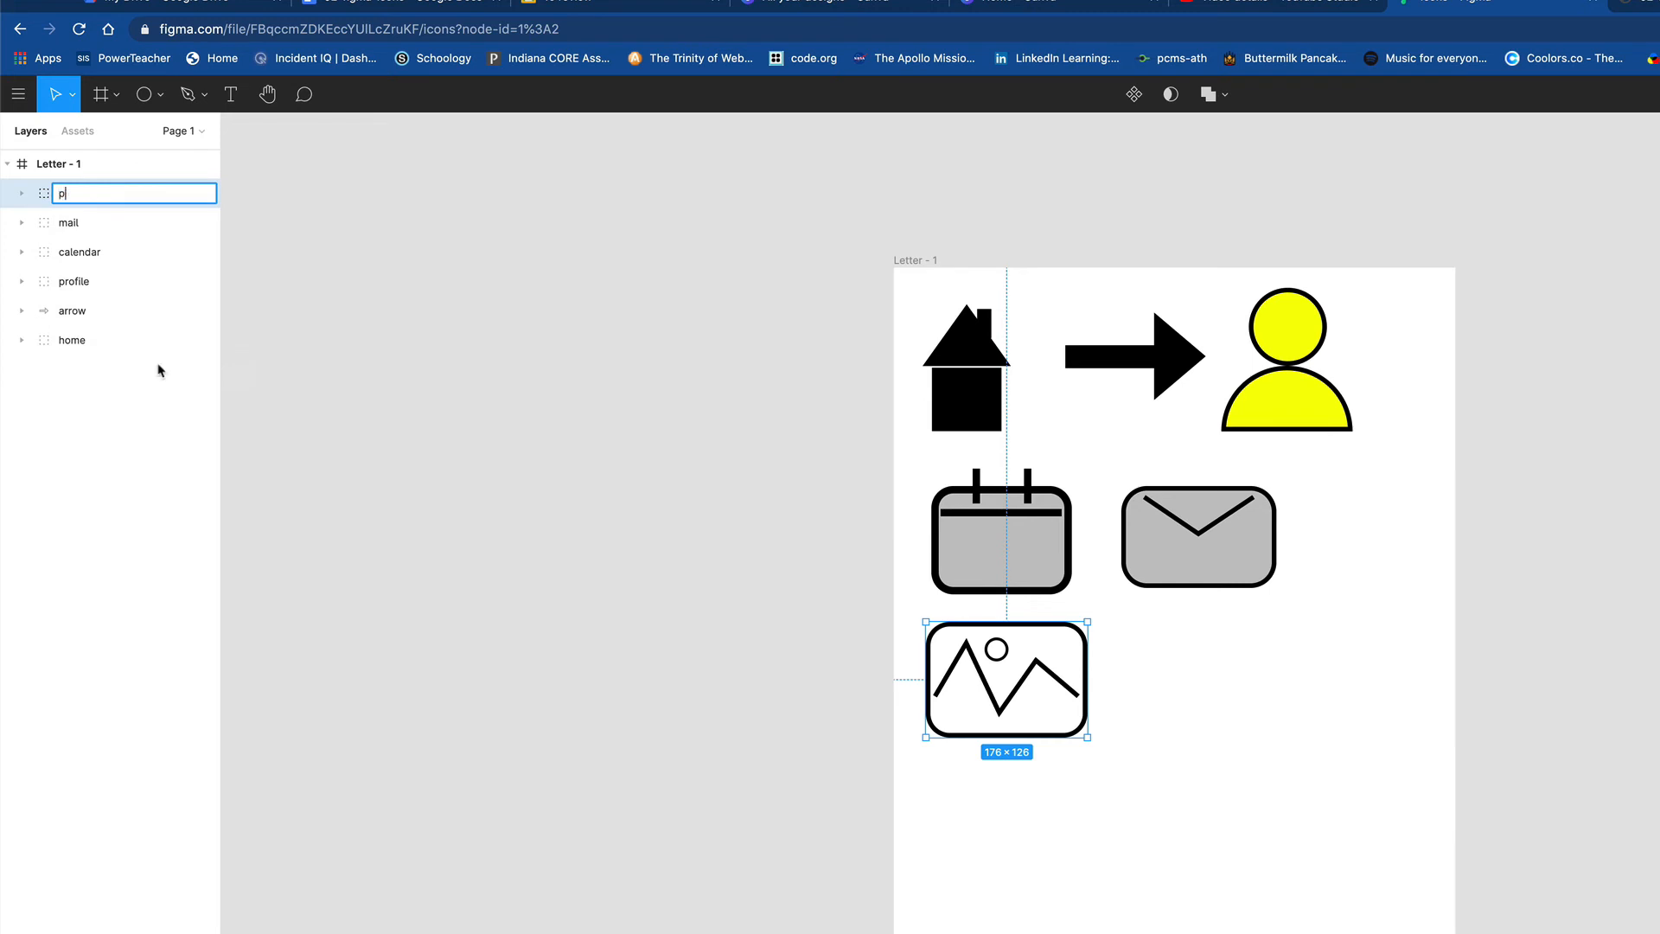
pyautogui.write('hoto')
pyautogui.press('Return')
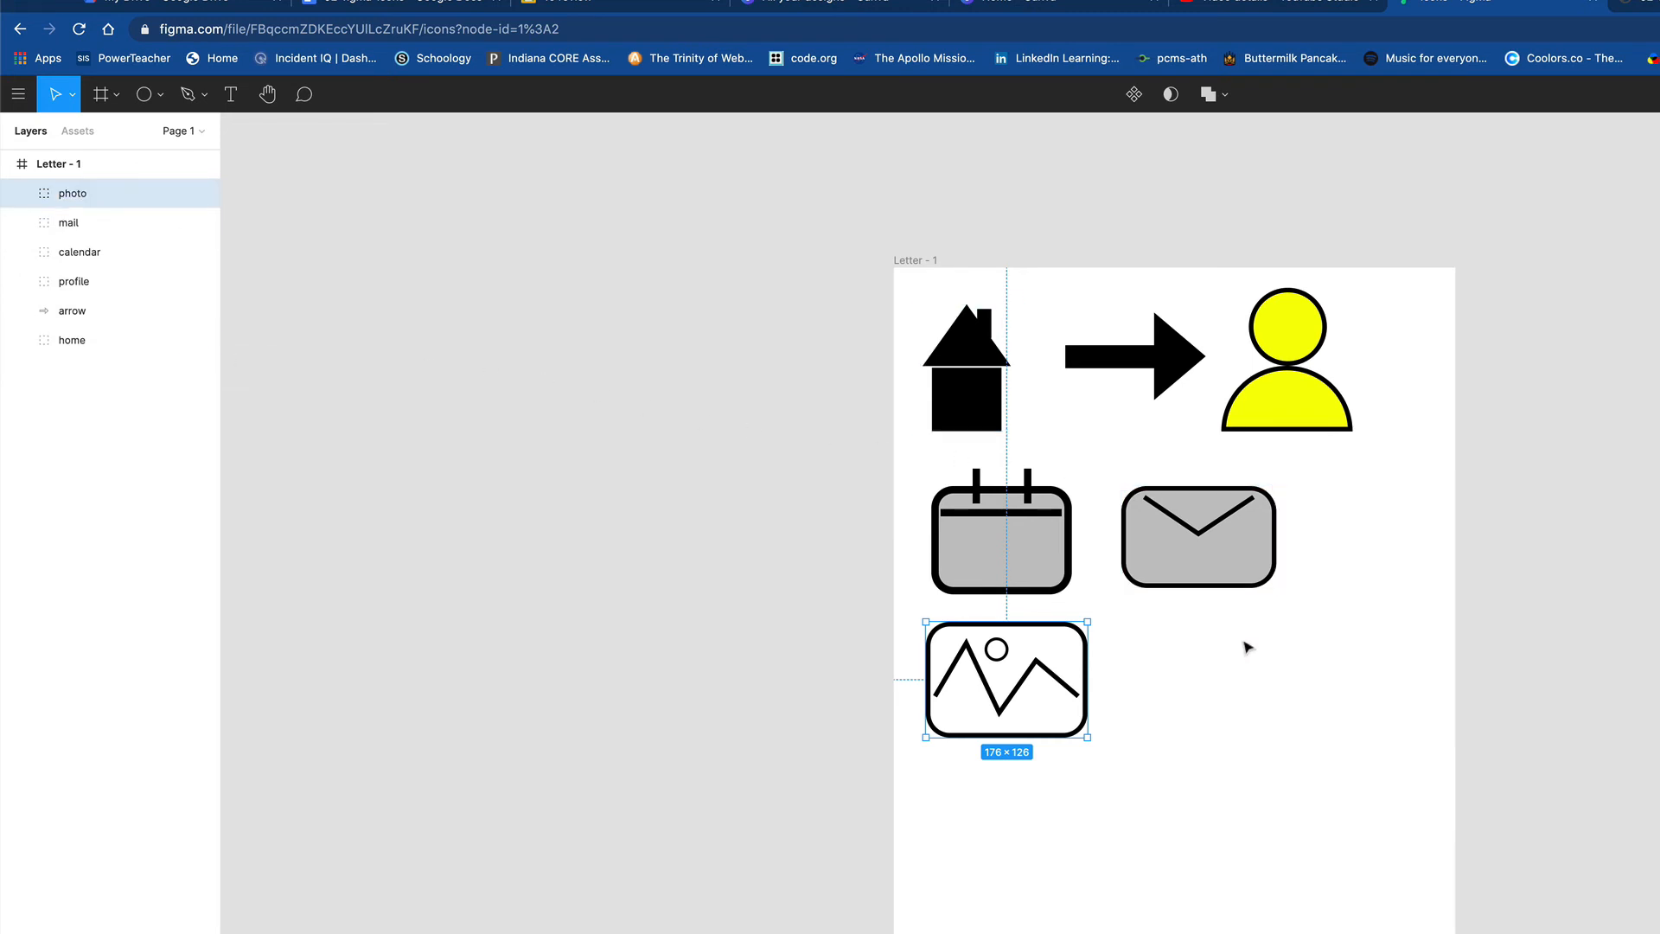
pyautogui.moveTo(1038, 714); pyautogui.dragTo(1046, 719)
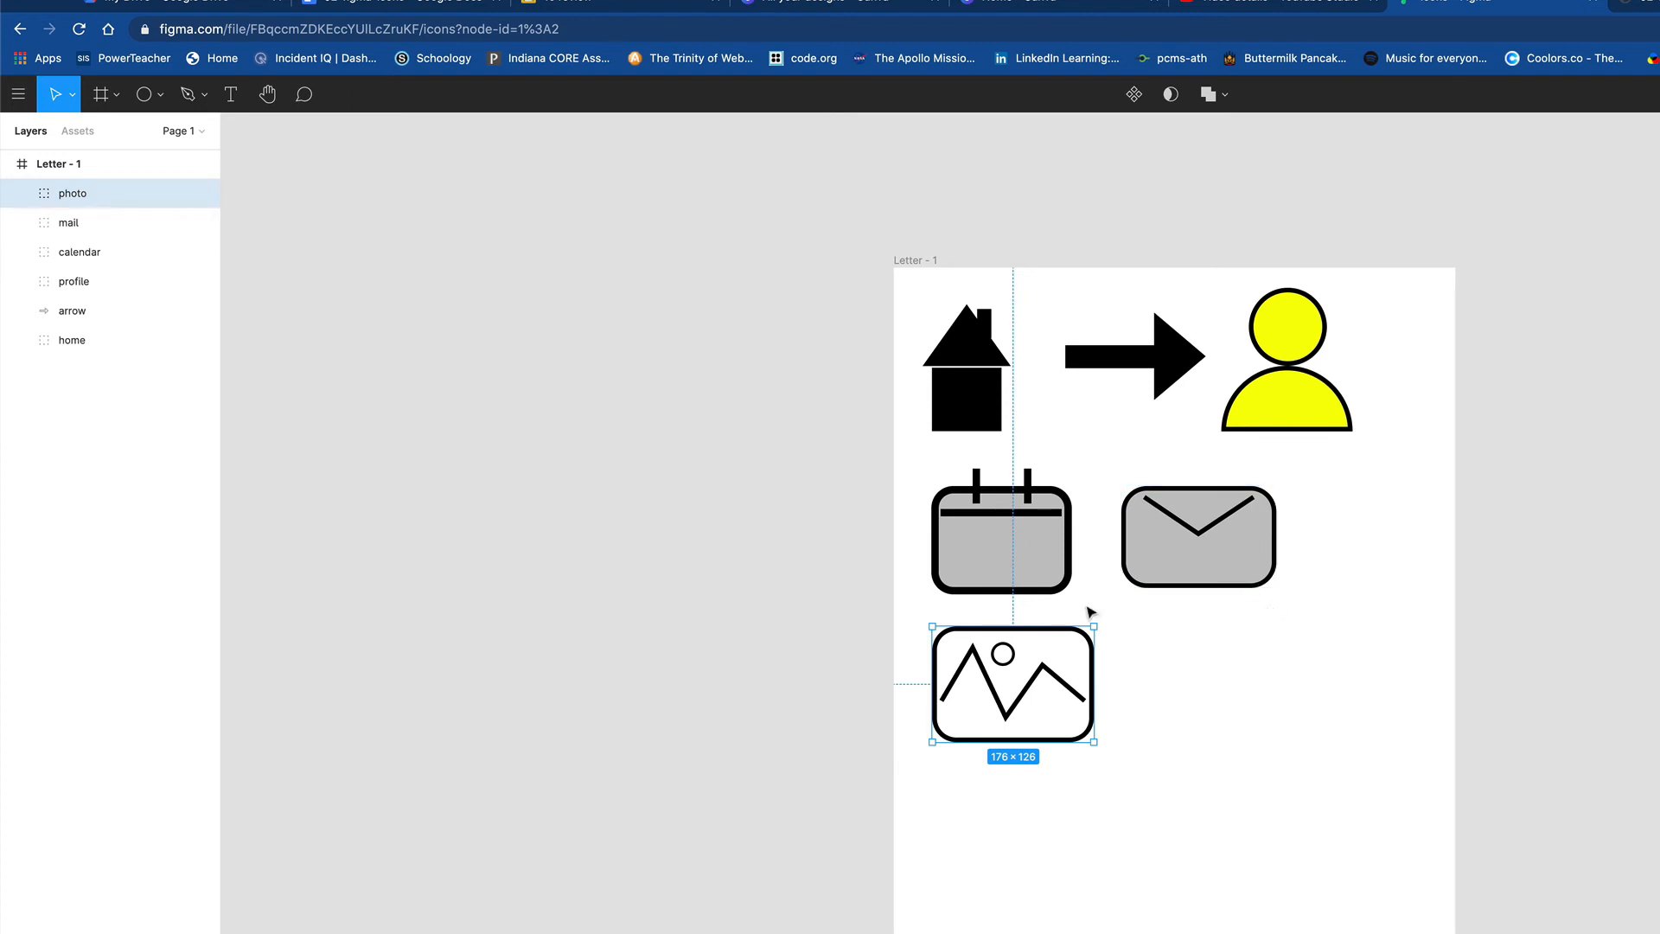
# - Draw a rectangle about 157 × 94 beside the photo icon and round its corners
pyautogui.click(146, 95)
pyautogui.click(162, 98)
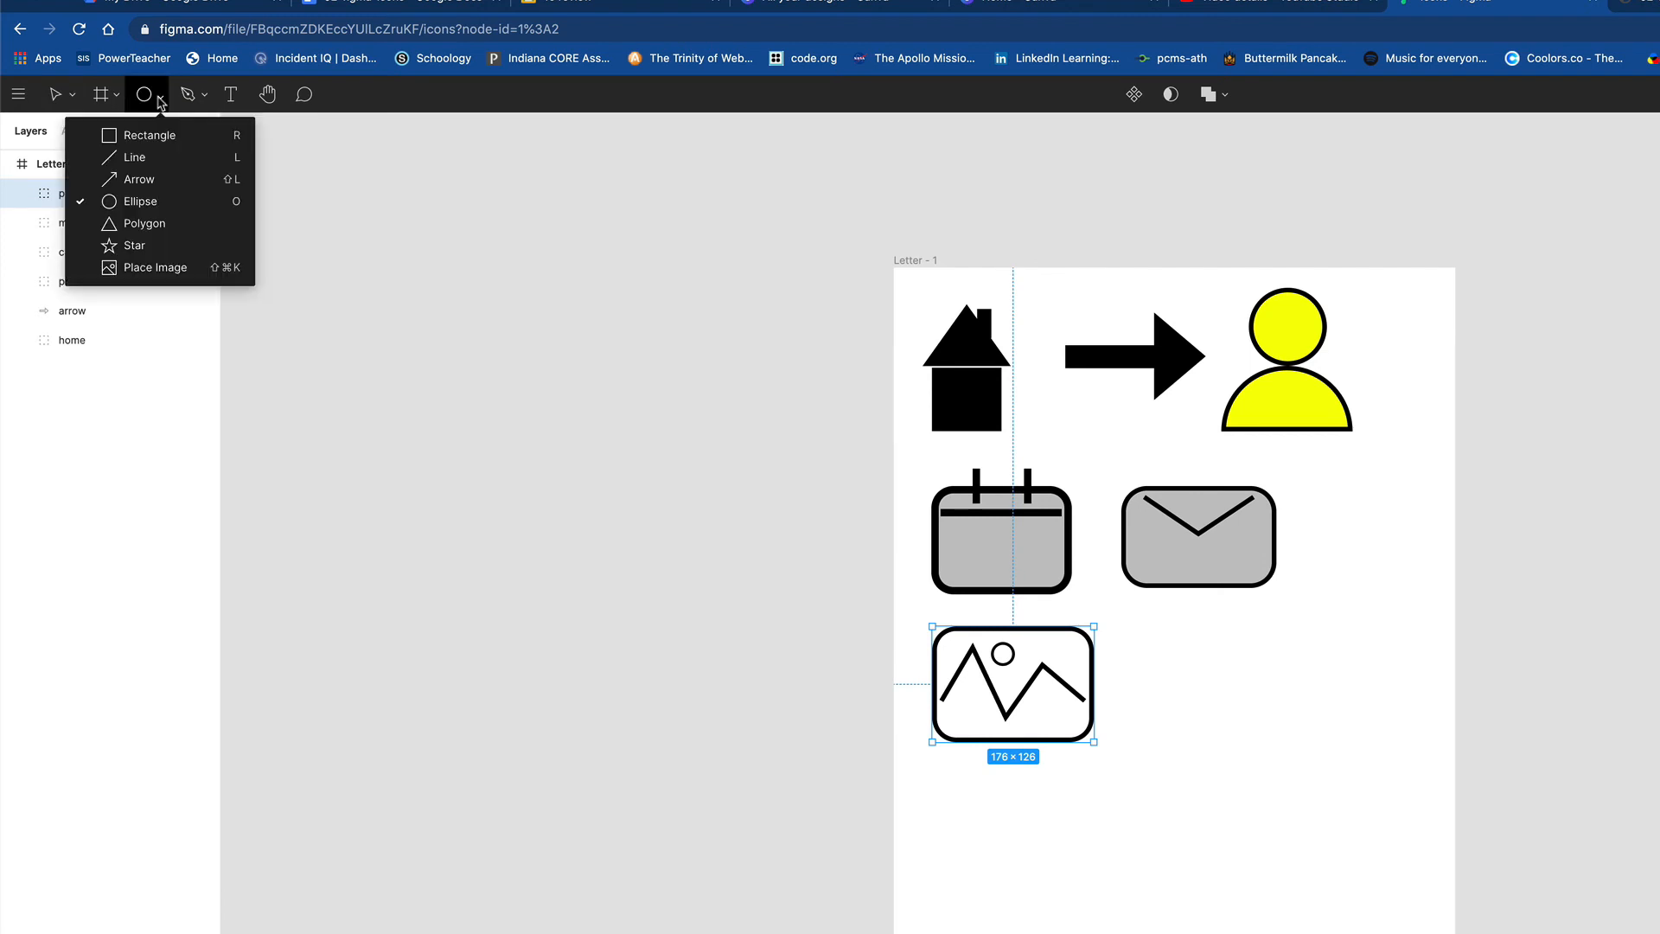
pyautogui.click(158, 135)
pyautogui.moveTo(1193, 631); pyautogui.dragTo(1338, 718)
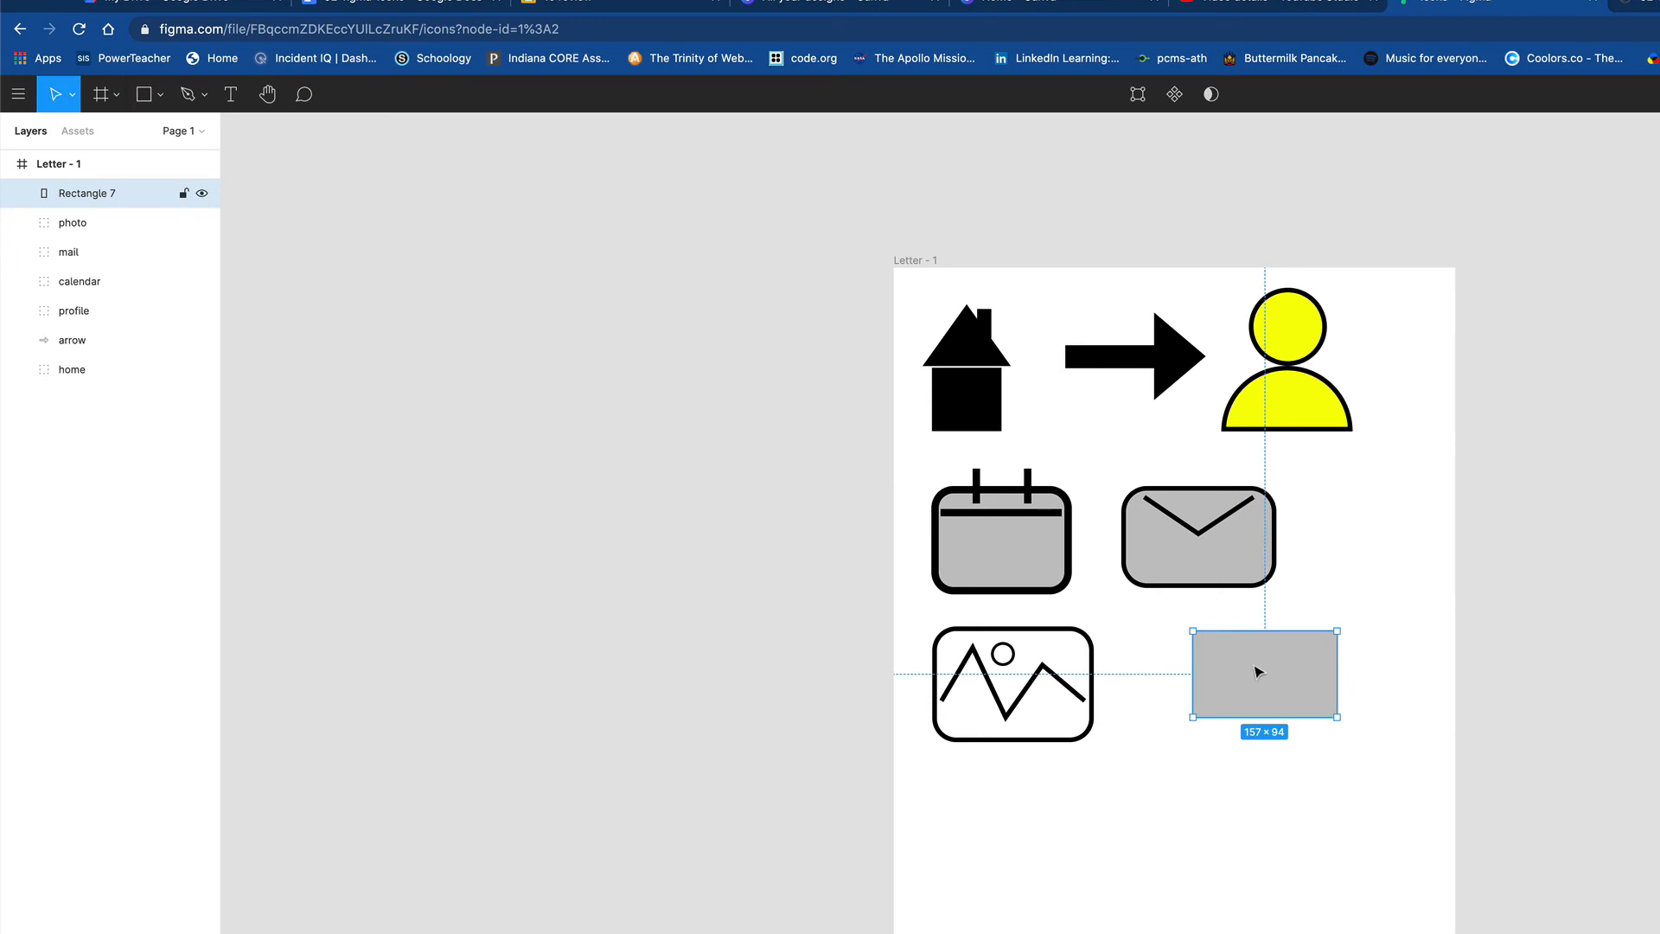
pyautogui.scroll(5, 1265, 667)
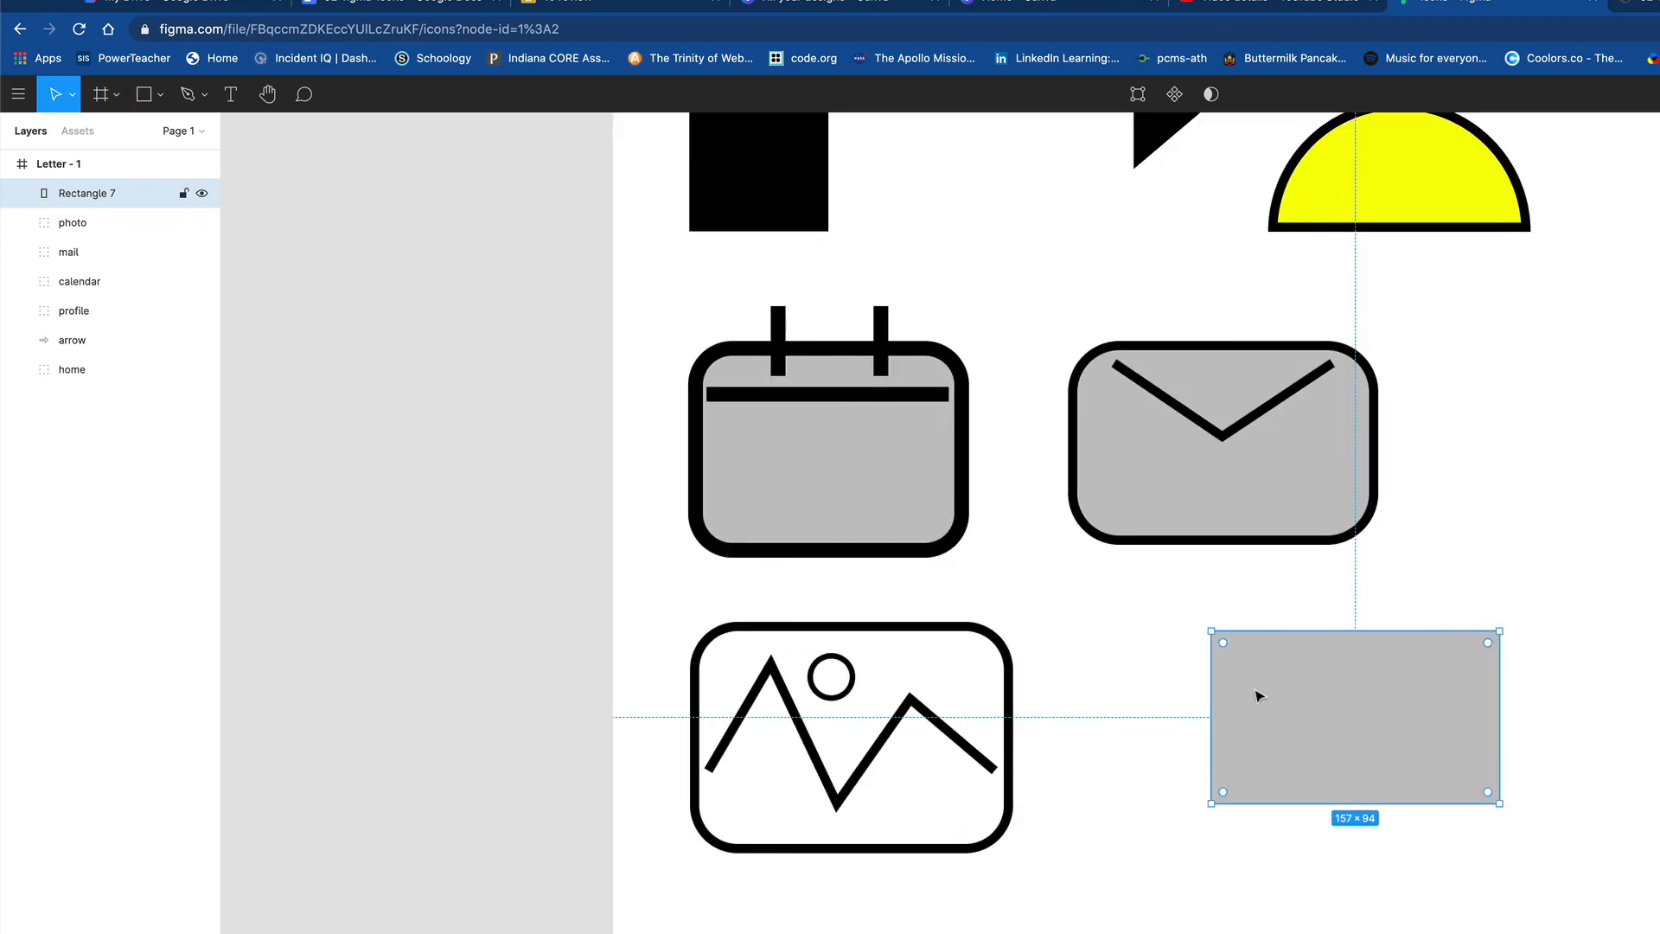
pyautogui.moveTo(1228, 655); pyautogui.dragTo(1240, 662)
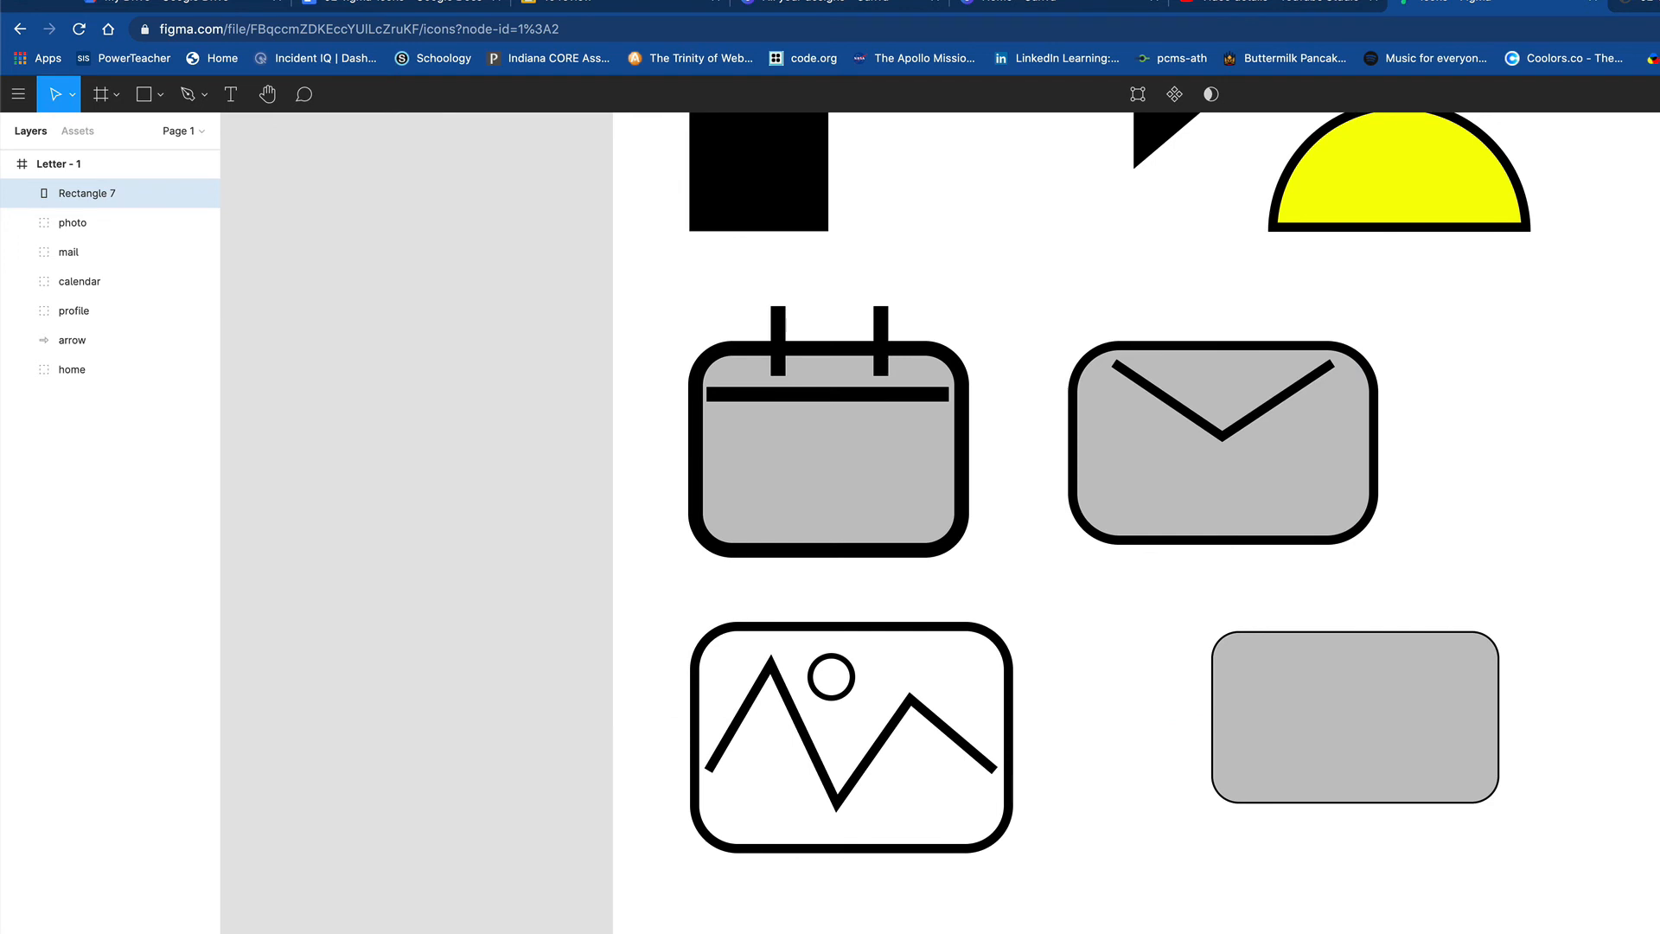
# - Give the new rounded rectangle a thick black stroke and a red fill
pyautogui.press('Return')
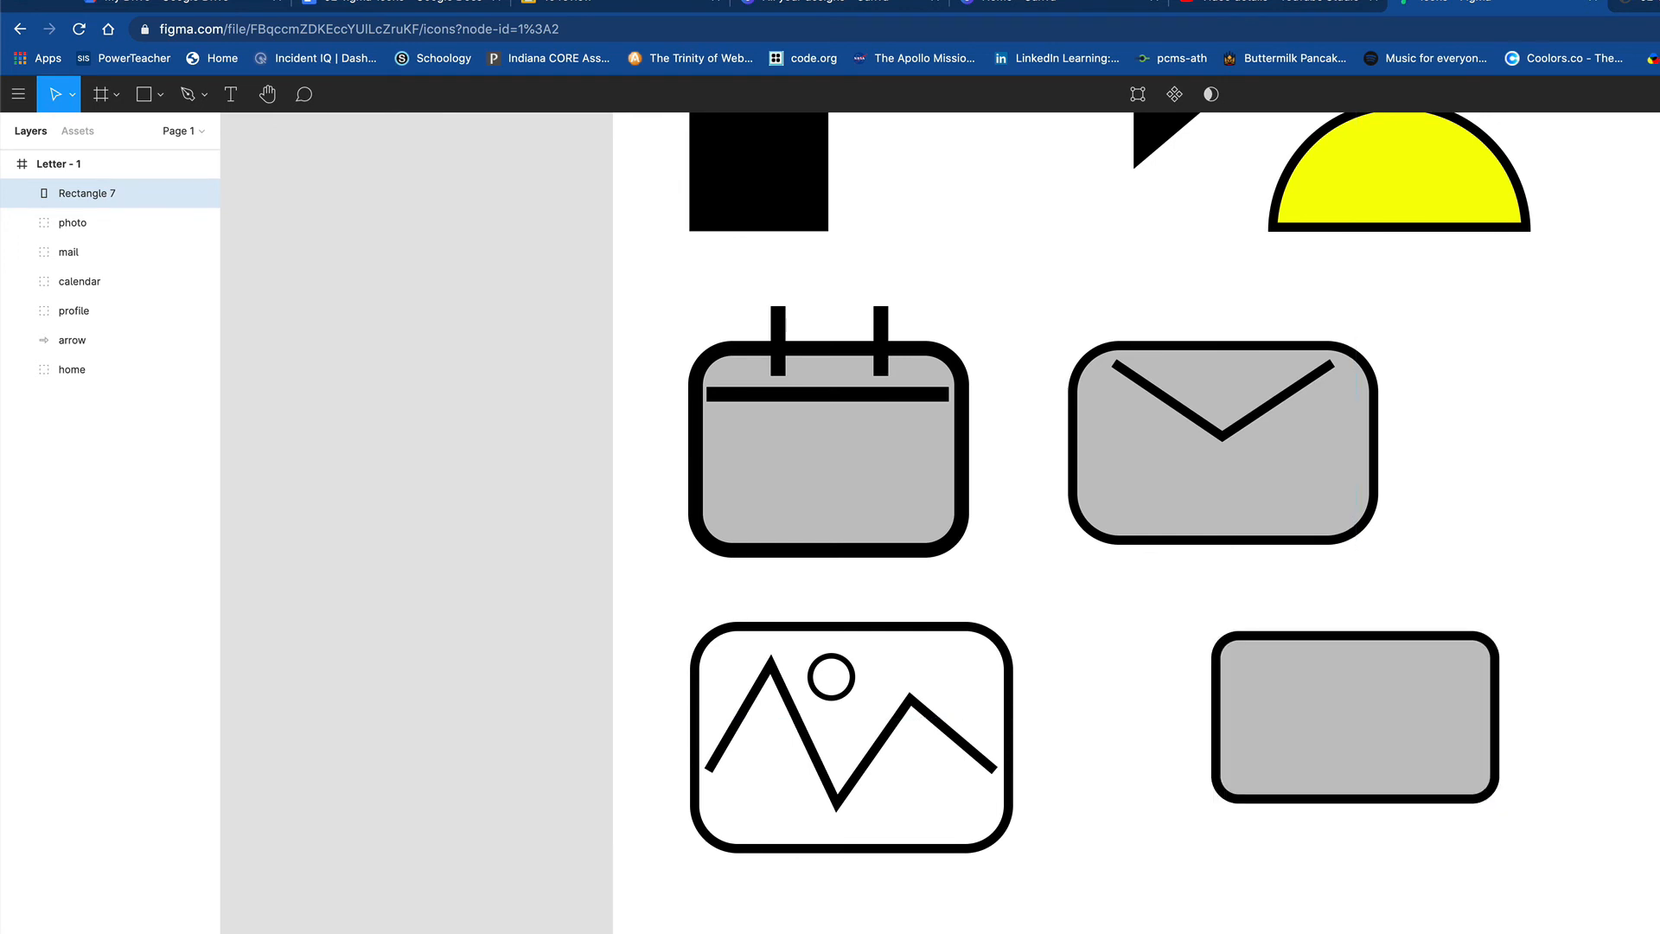
pyautogui.click(1658, 716)
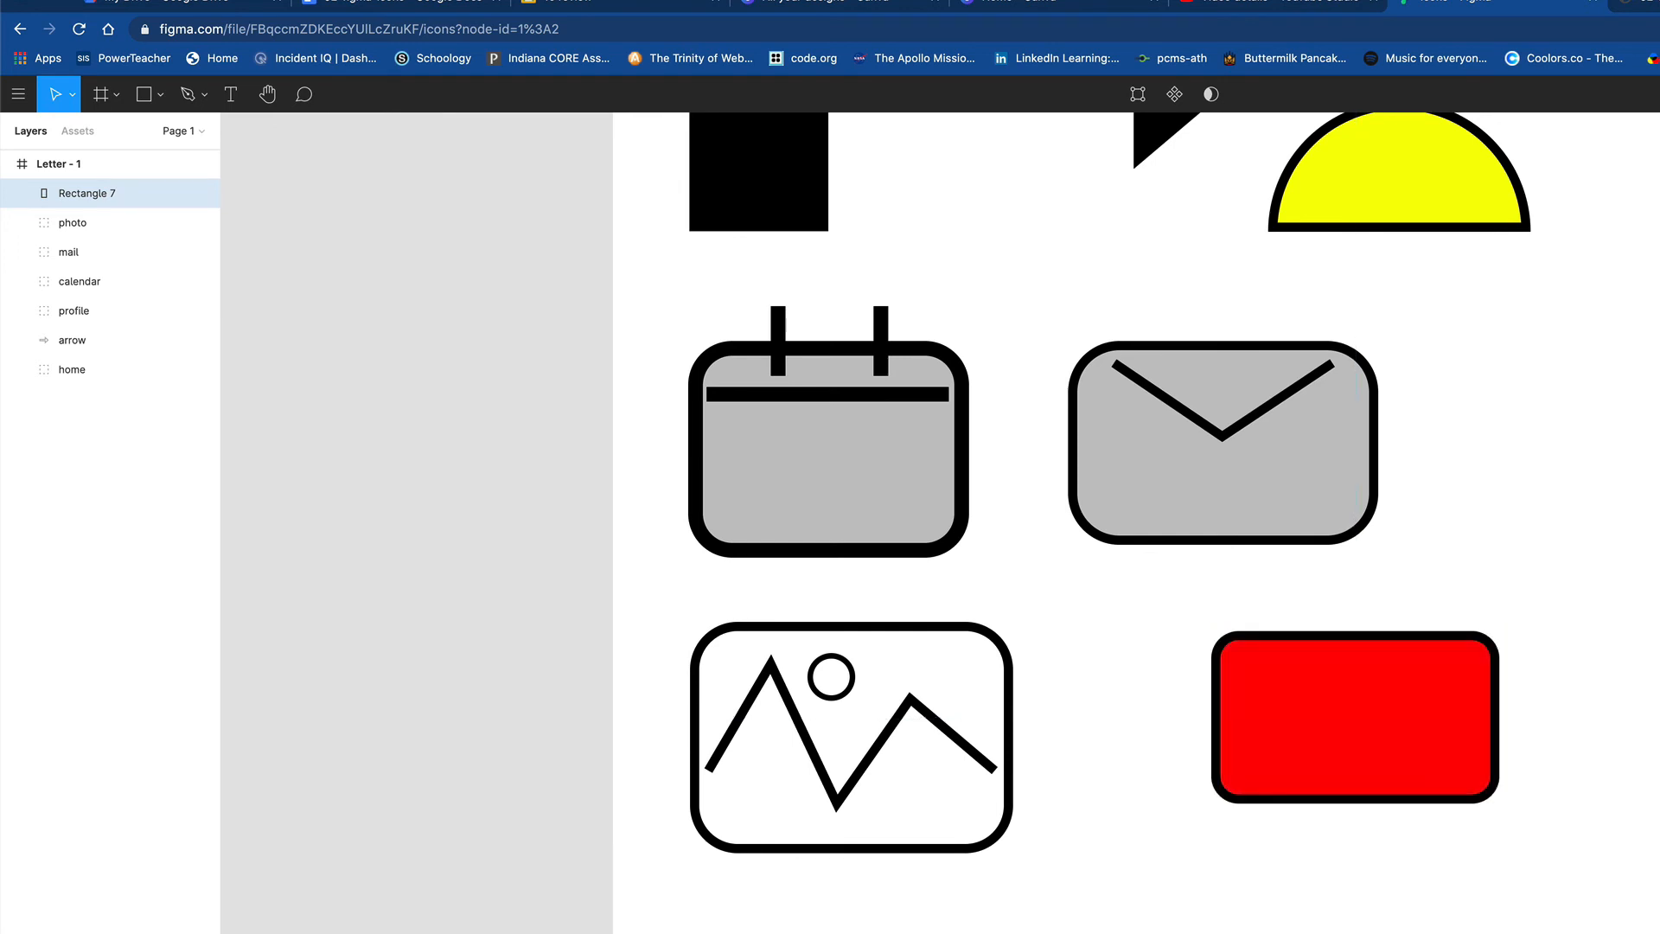
pyautogui.click(1625, 722)
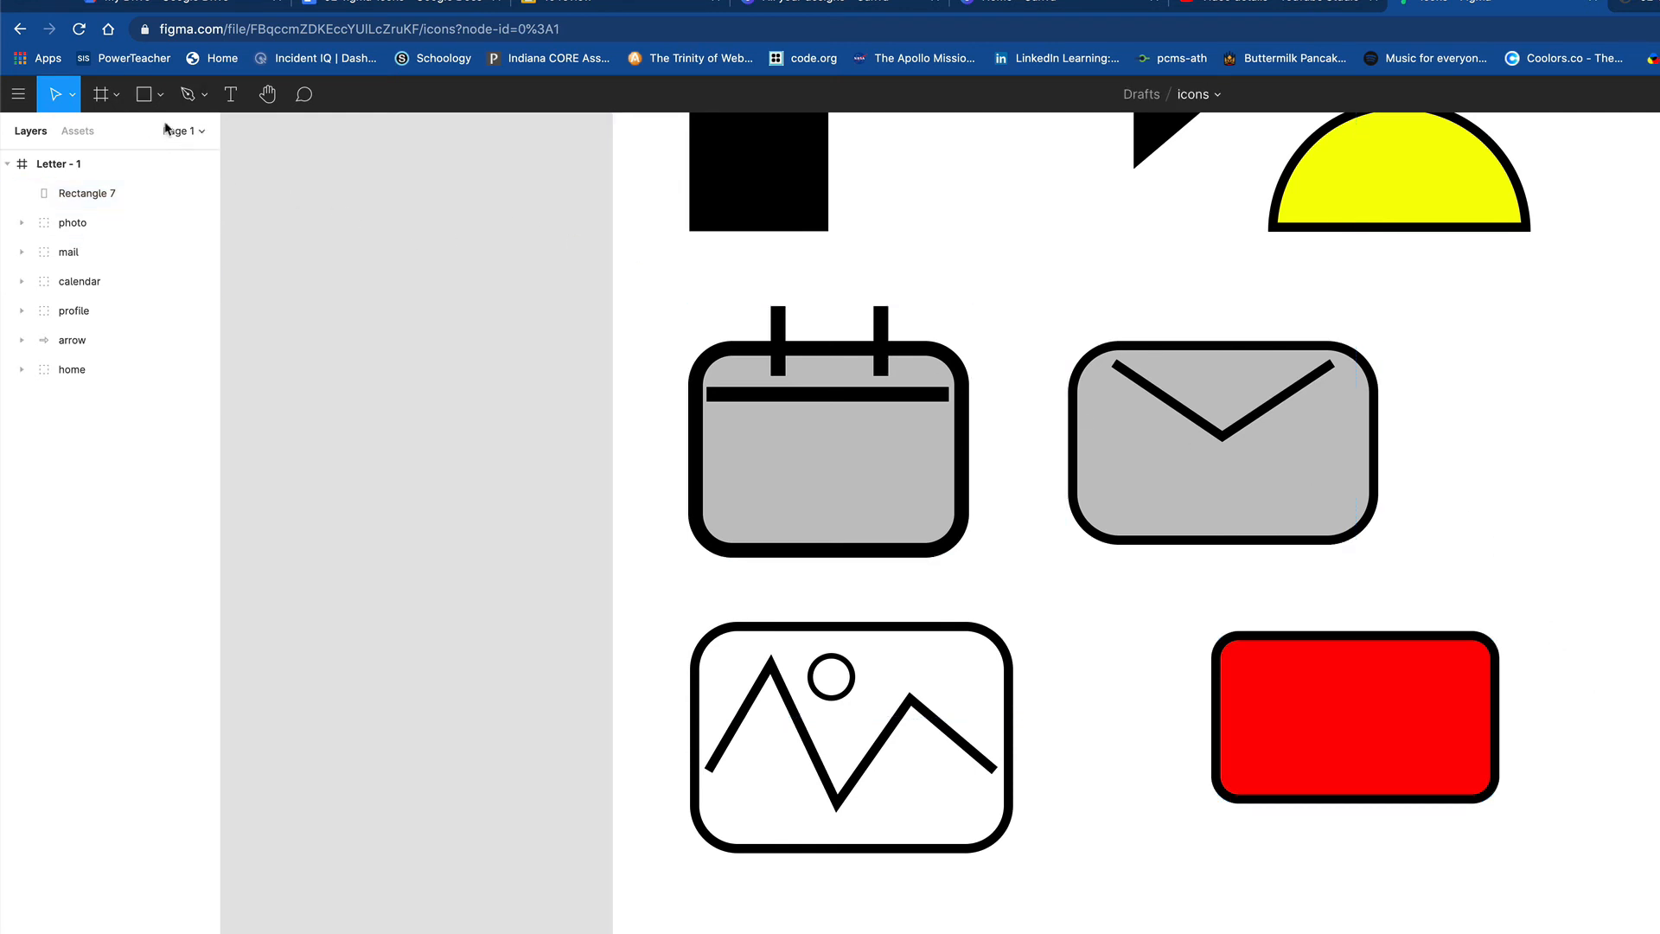
# - Draw a triangle about 60 × 82 with the Polygon tool in the empty space beside the red rectangle
pyautogui.click(165, 92)
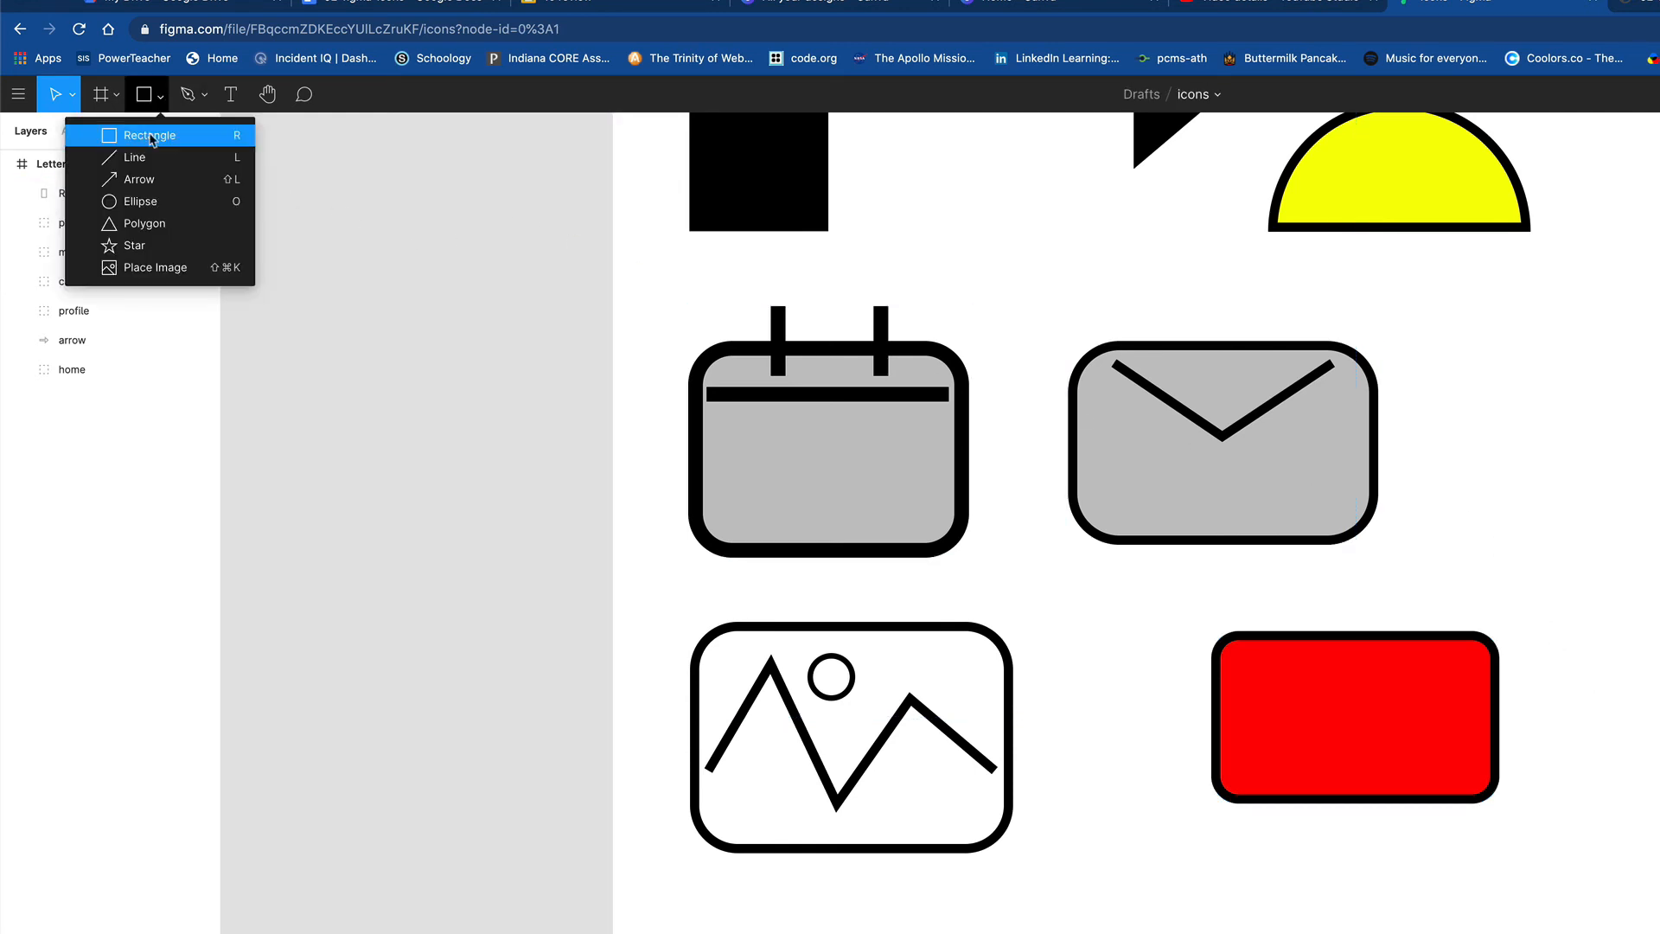
pyautogui.click(152, 223)
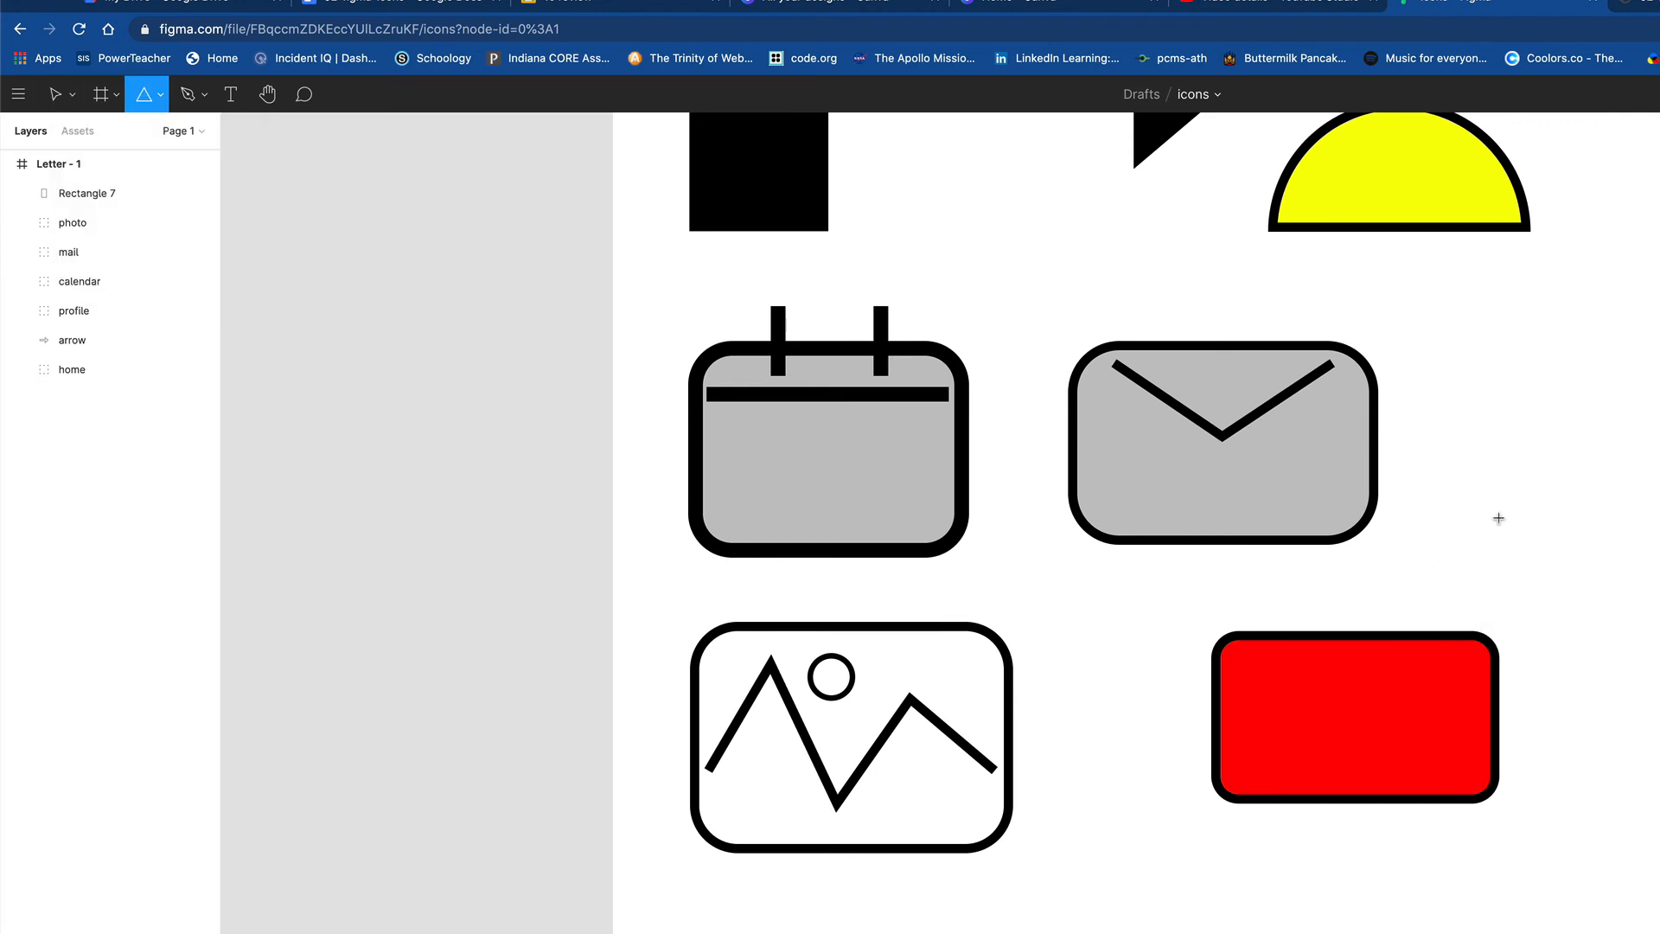
pyautogui.moveTo(1525, 514); pyautogui.dragTo(1632, 662)
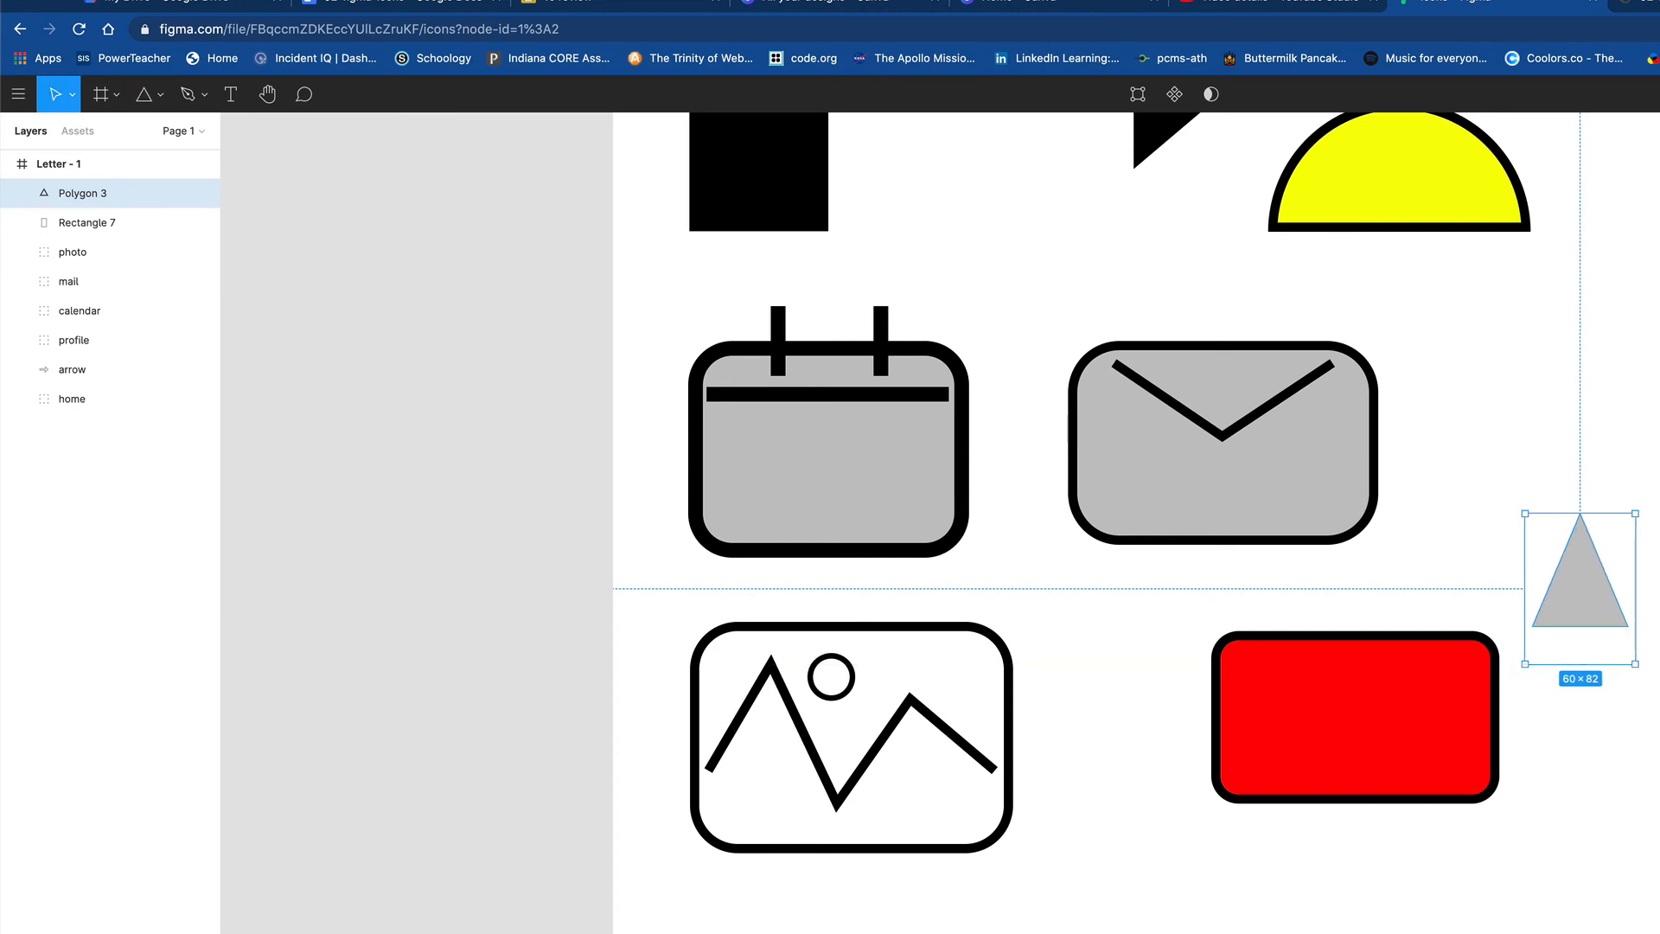
# - Give the triangle a black inside stroke of 5 and a white FFFFFF fill, and leave it selected
pyautogui.click(1659, 562)
pyautogui.hotkey('ctrl', 'z')
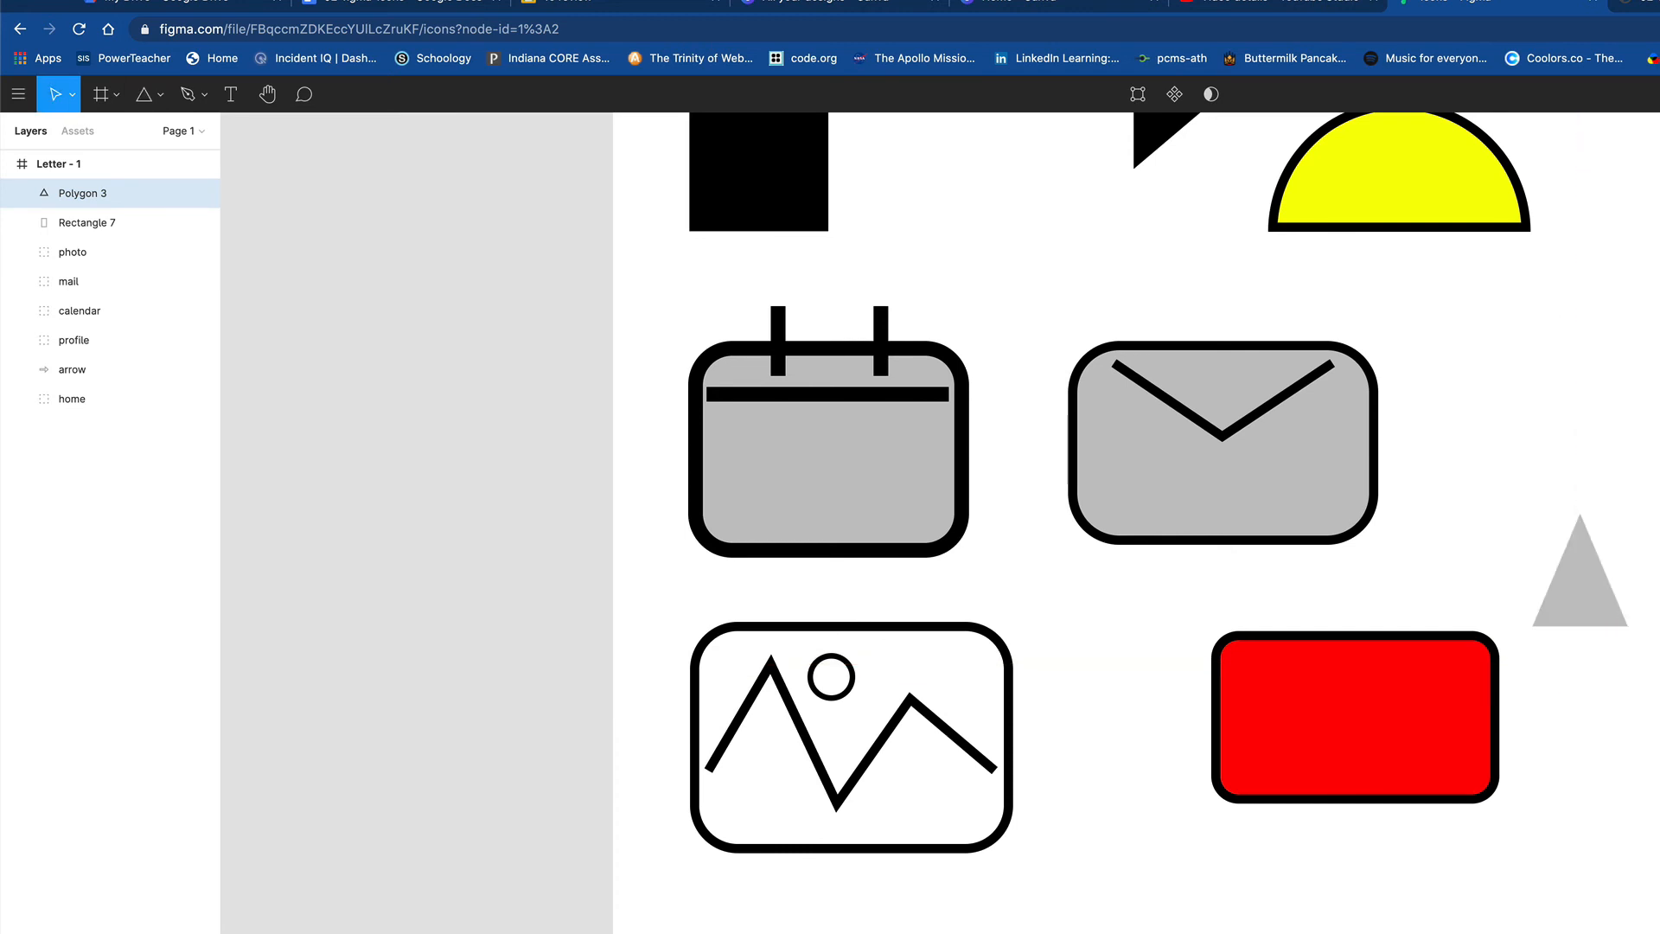
pyautogui.click(1659, 260)
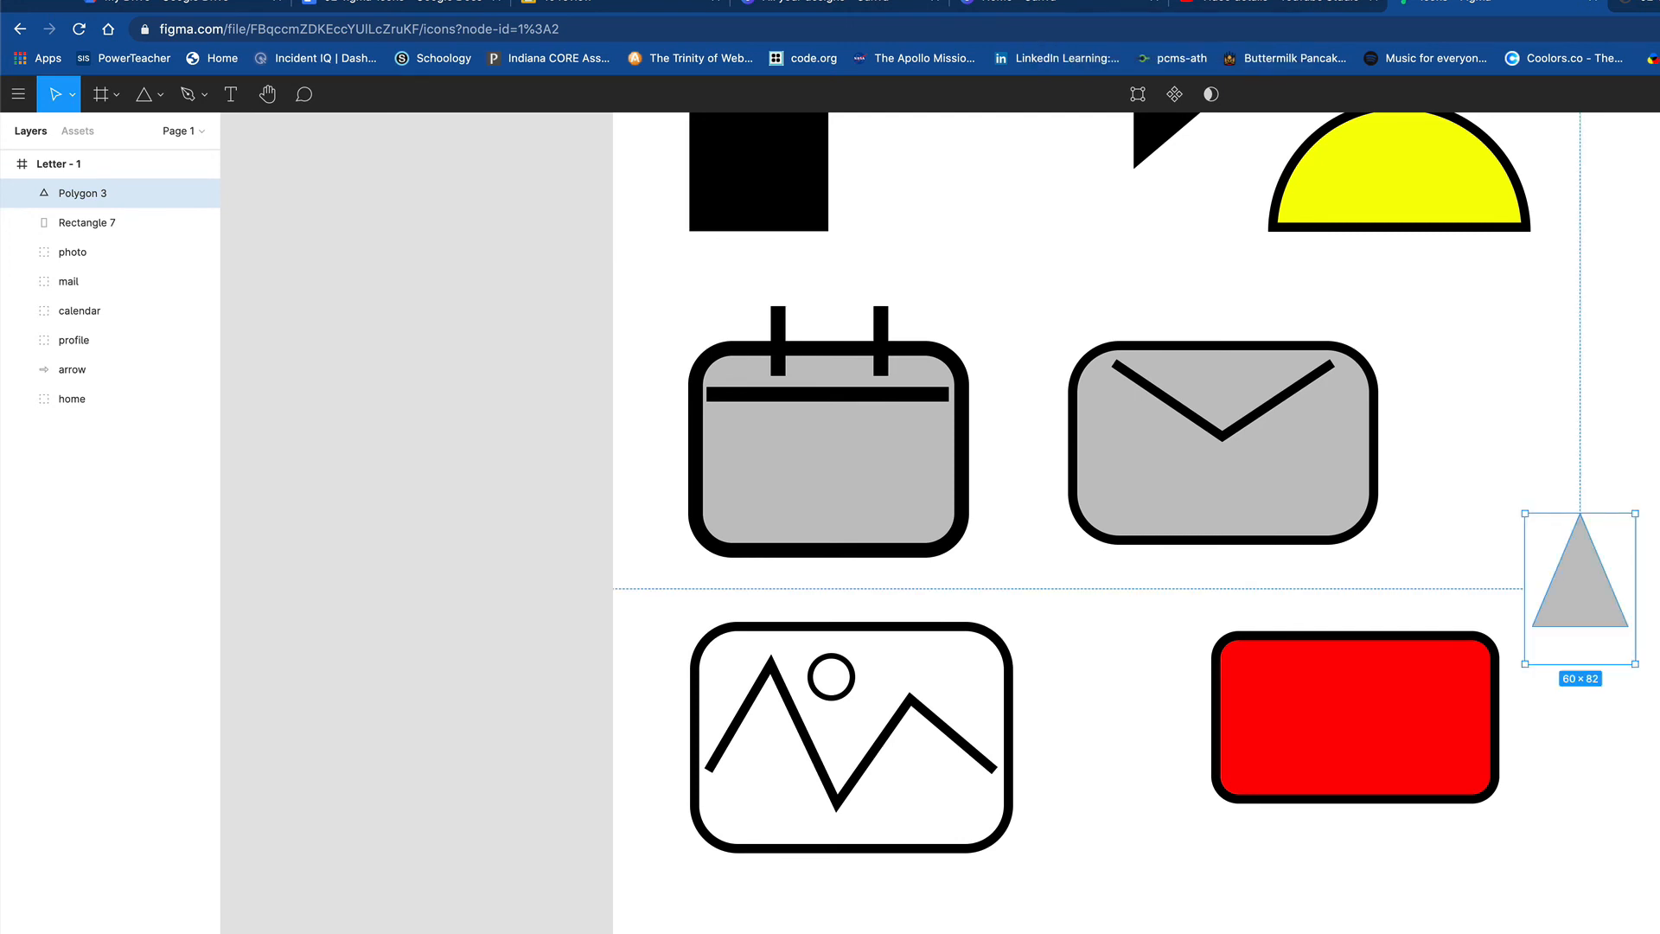
pyautogui.moveTo(1658, 562); pyautogui.dragTo(1659, 562)
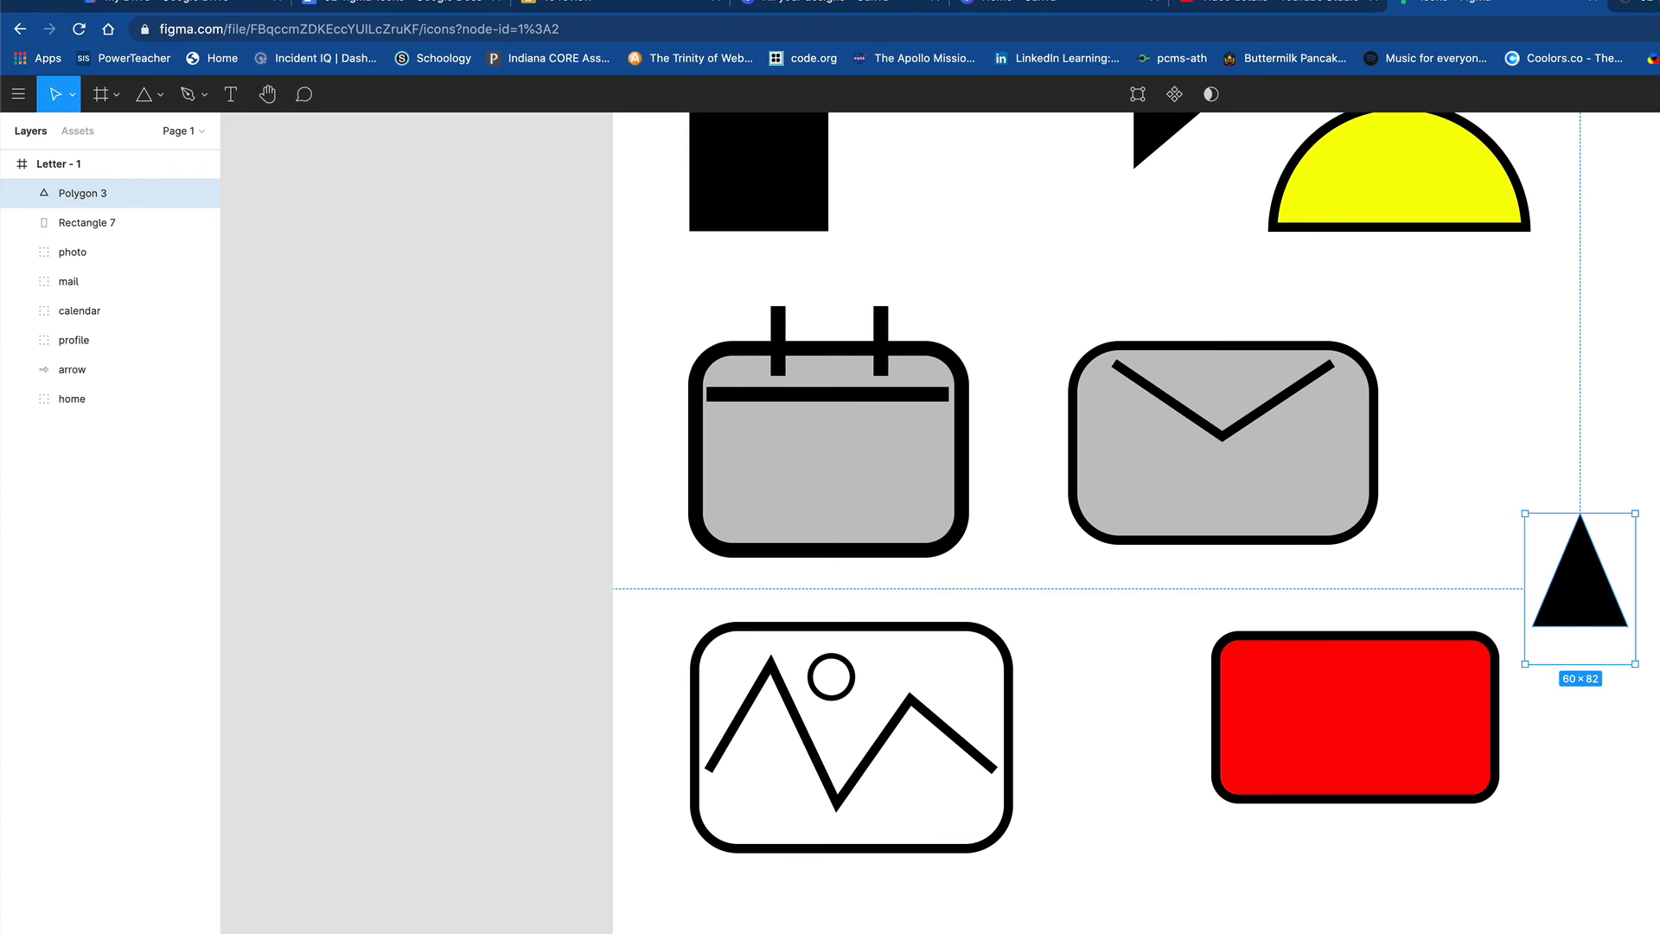
pyautogui.click(1646, 772)
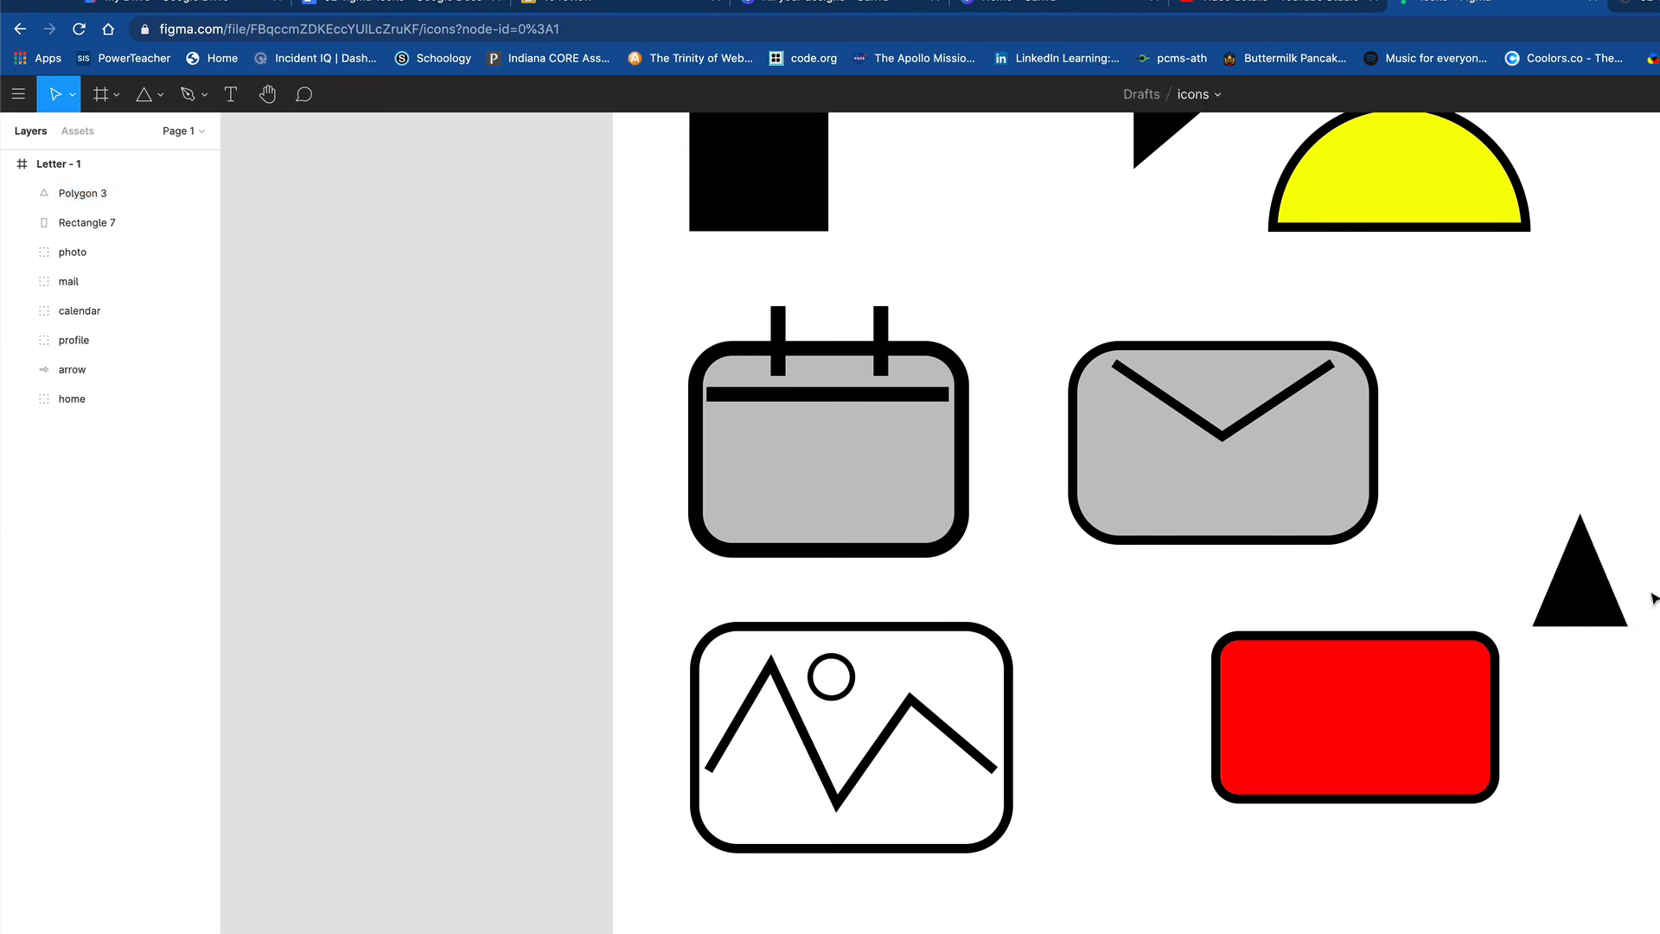
pyautogui.click(1582, 540)
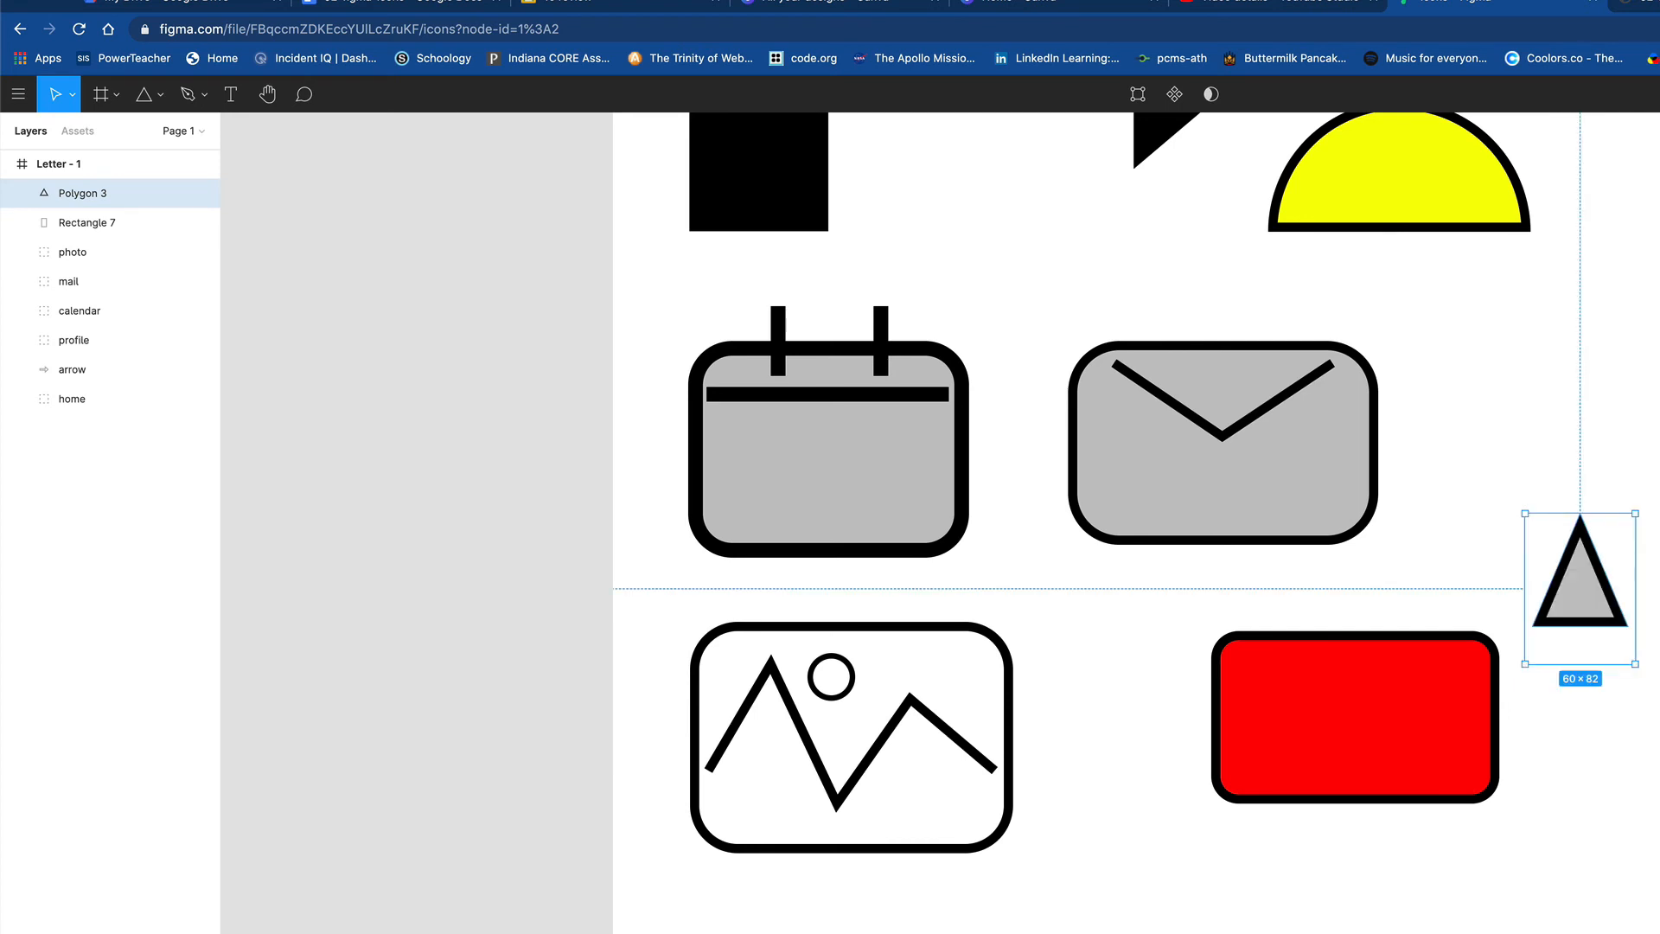
pyautogui.click(1633, 654)
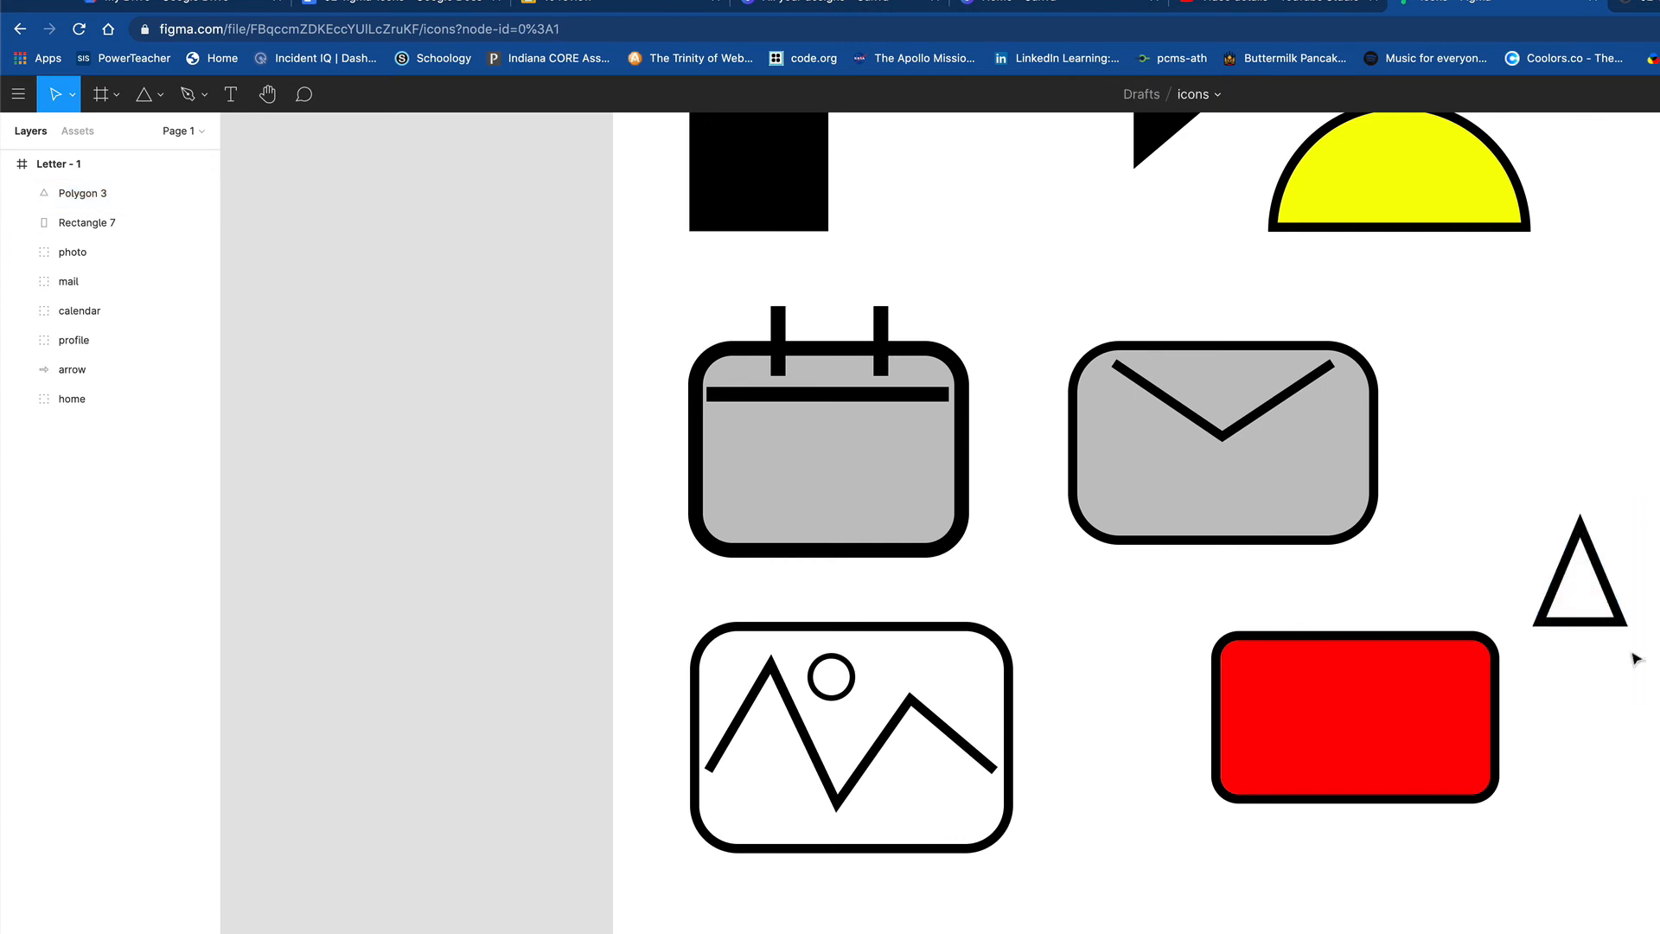
pyautogui.click(1614, 622)
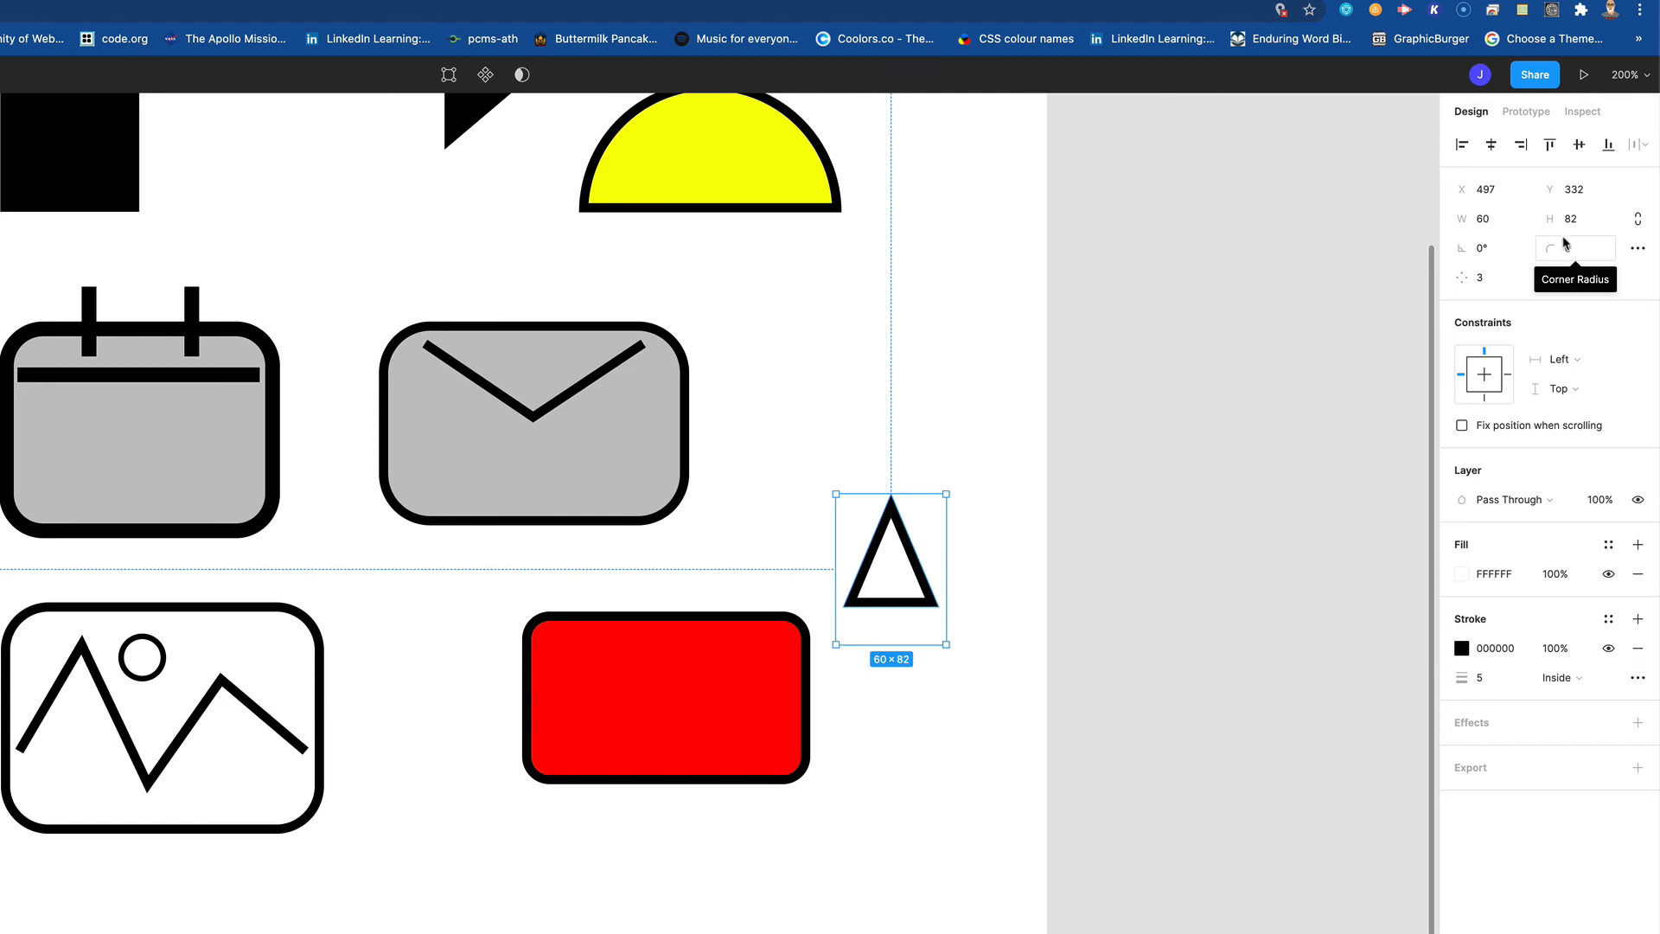
# - Try rotating the white triangle to 90°
pyautogui.click(1501, 252)
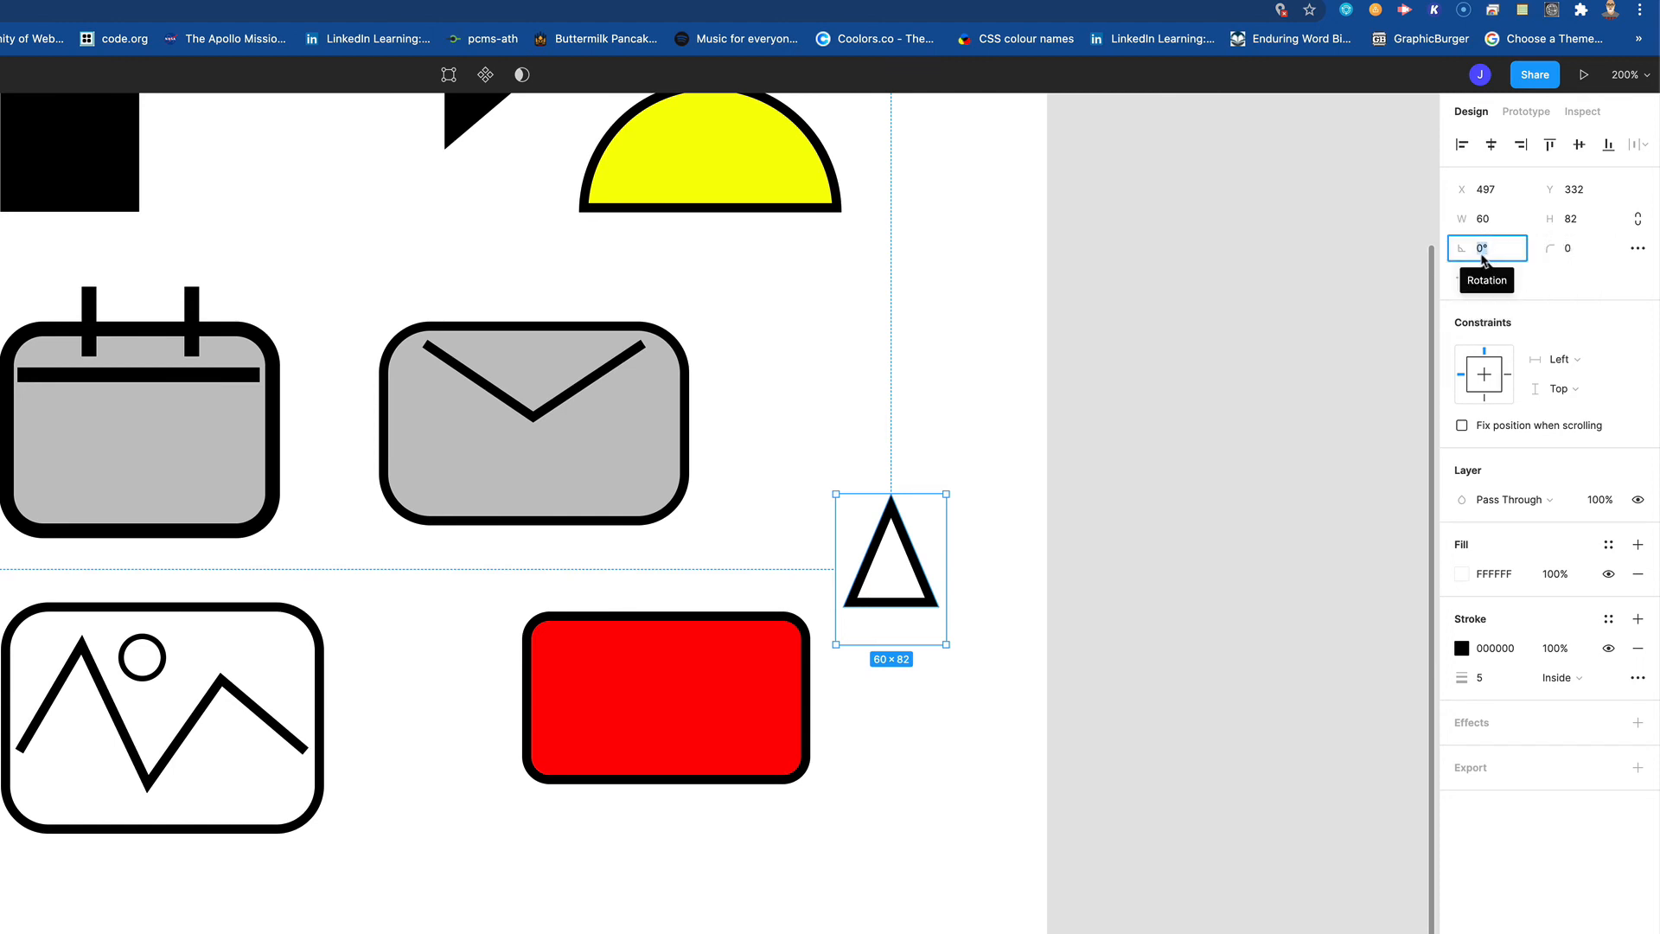
pyautogui.write('9')
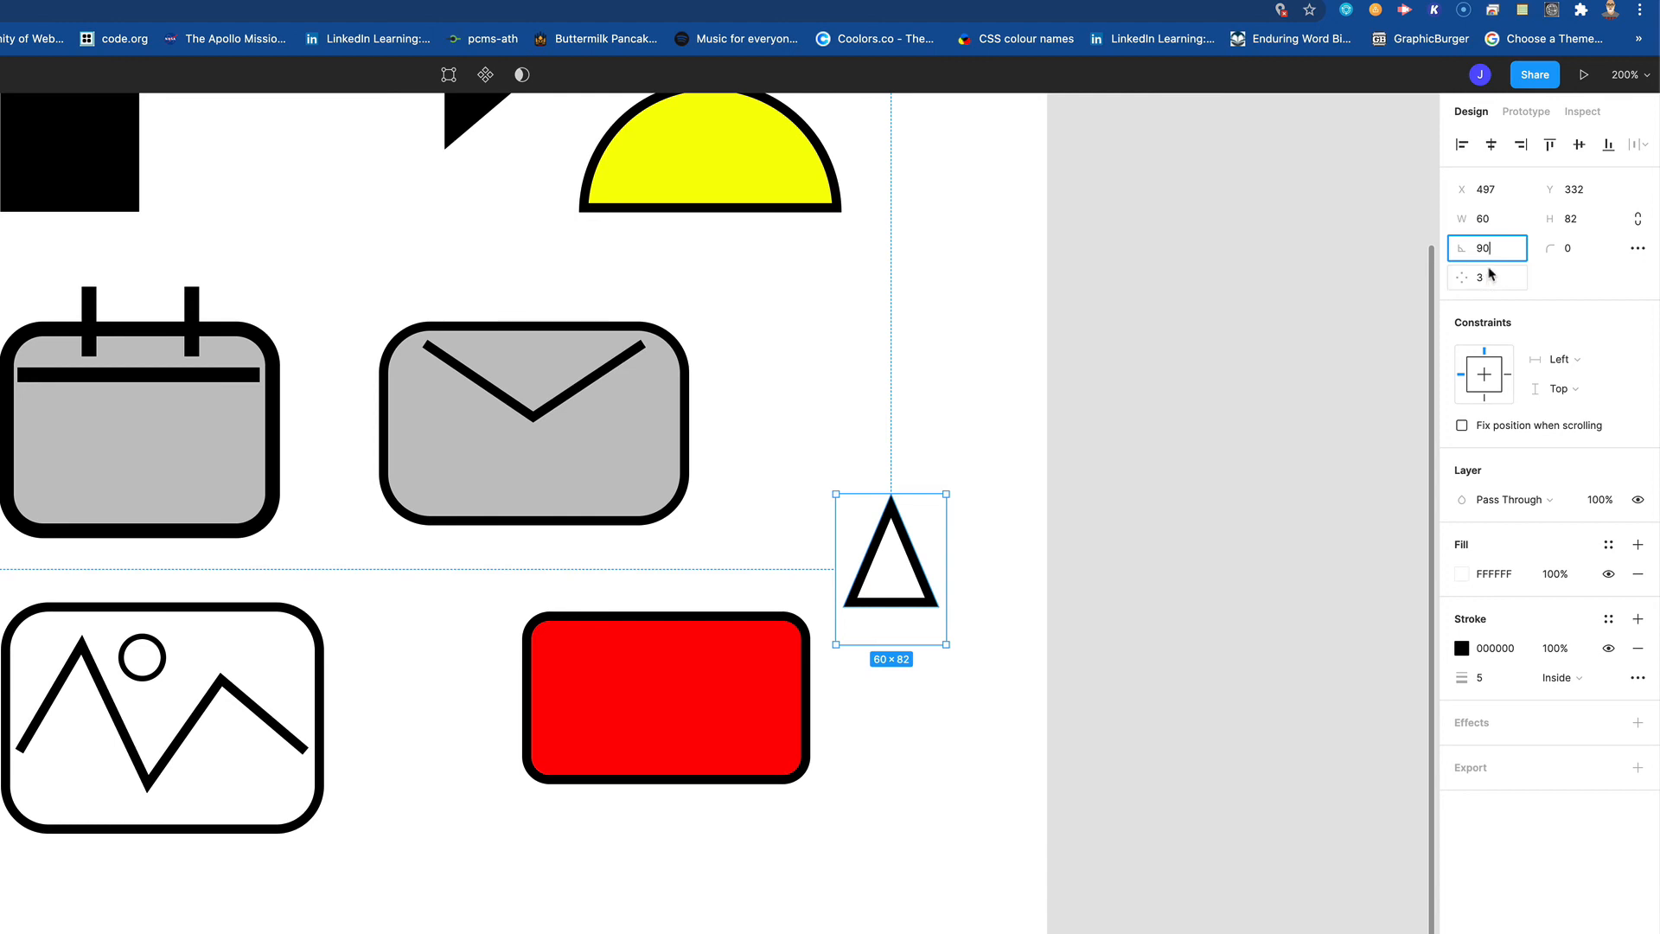
pyautogui.press('Return')
# - Set the white triangle's rotation to -90° so it points right, and place it in the centre of the red rectangle
pyautogui.click(1509, 261)
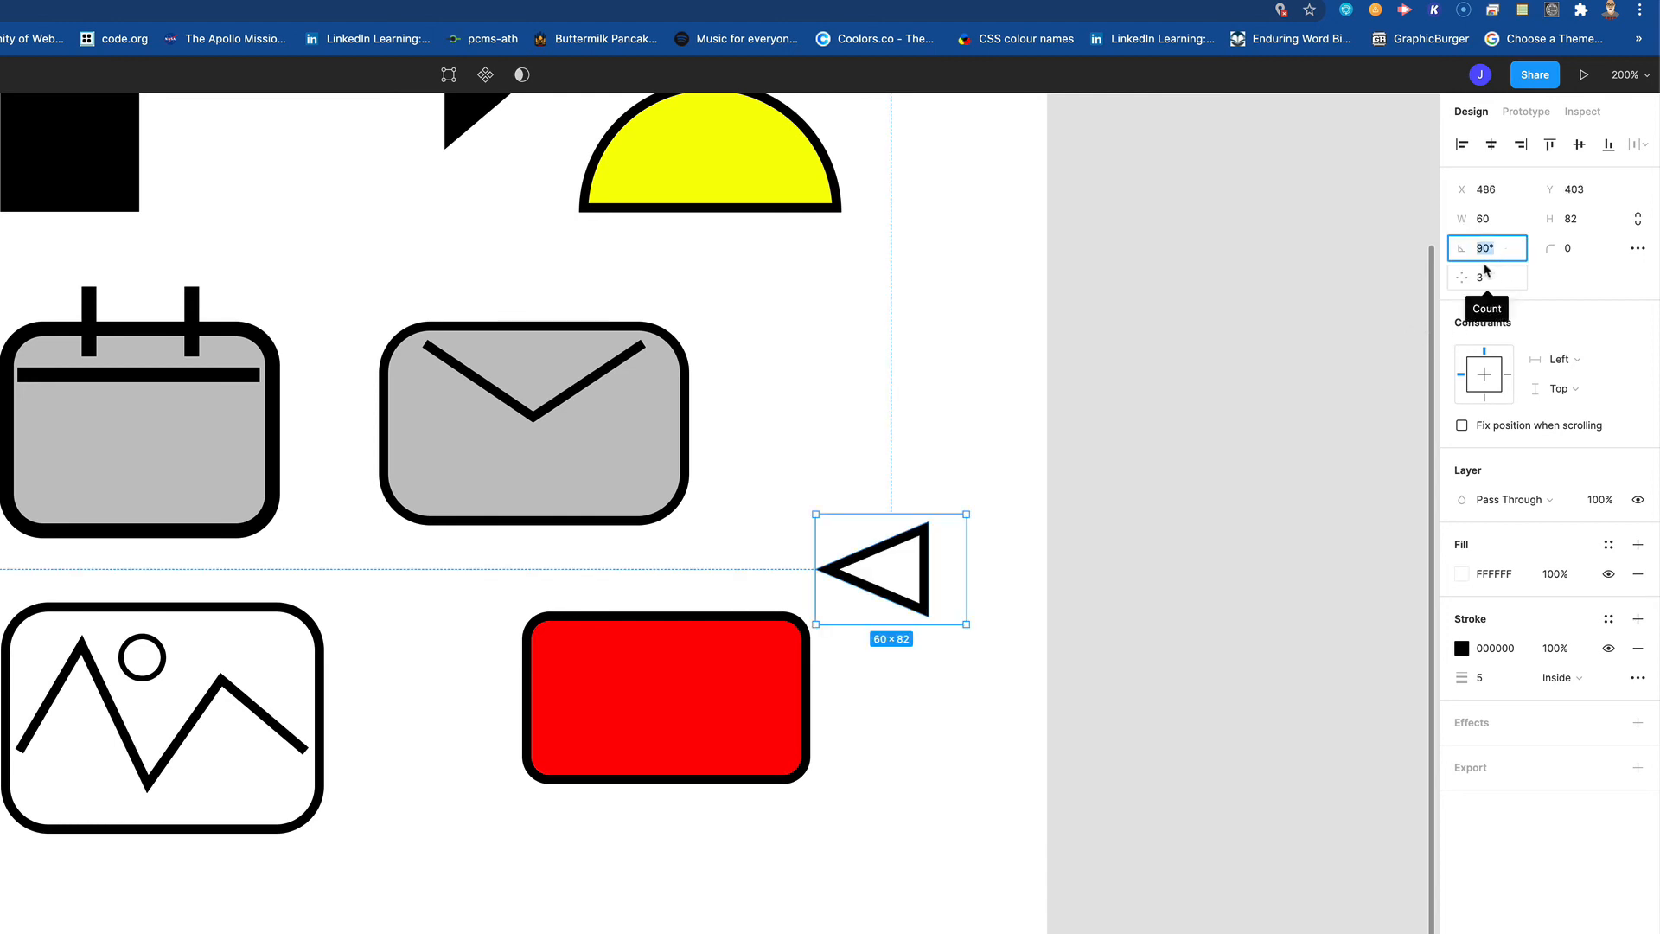
pyautogui.write('-9')
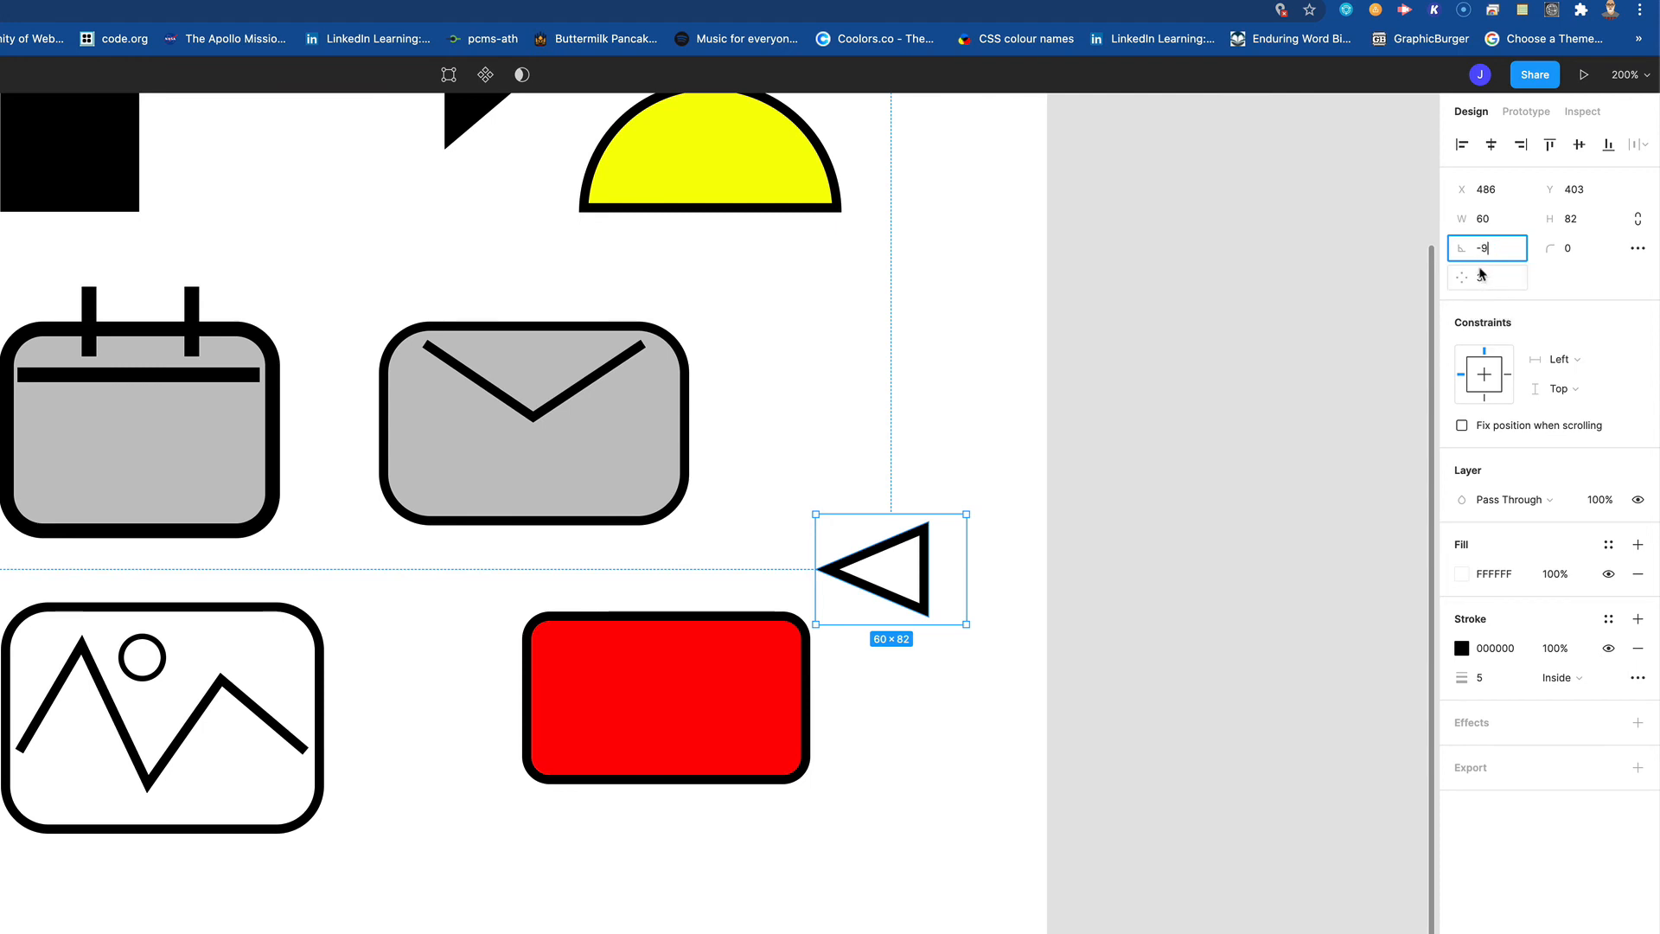
pyautogui.write('0')
pyautogui.press('Return')
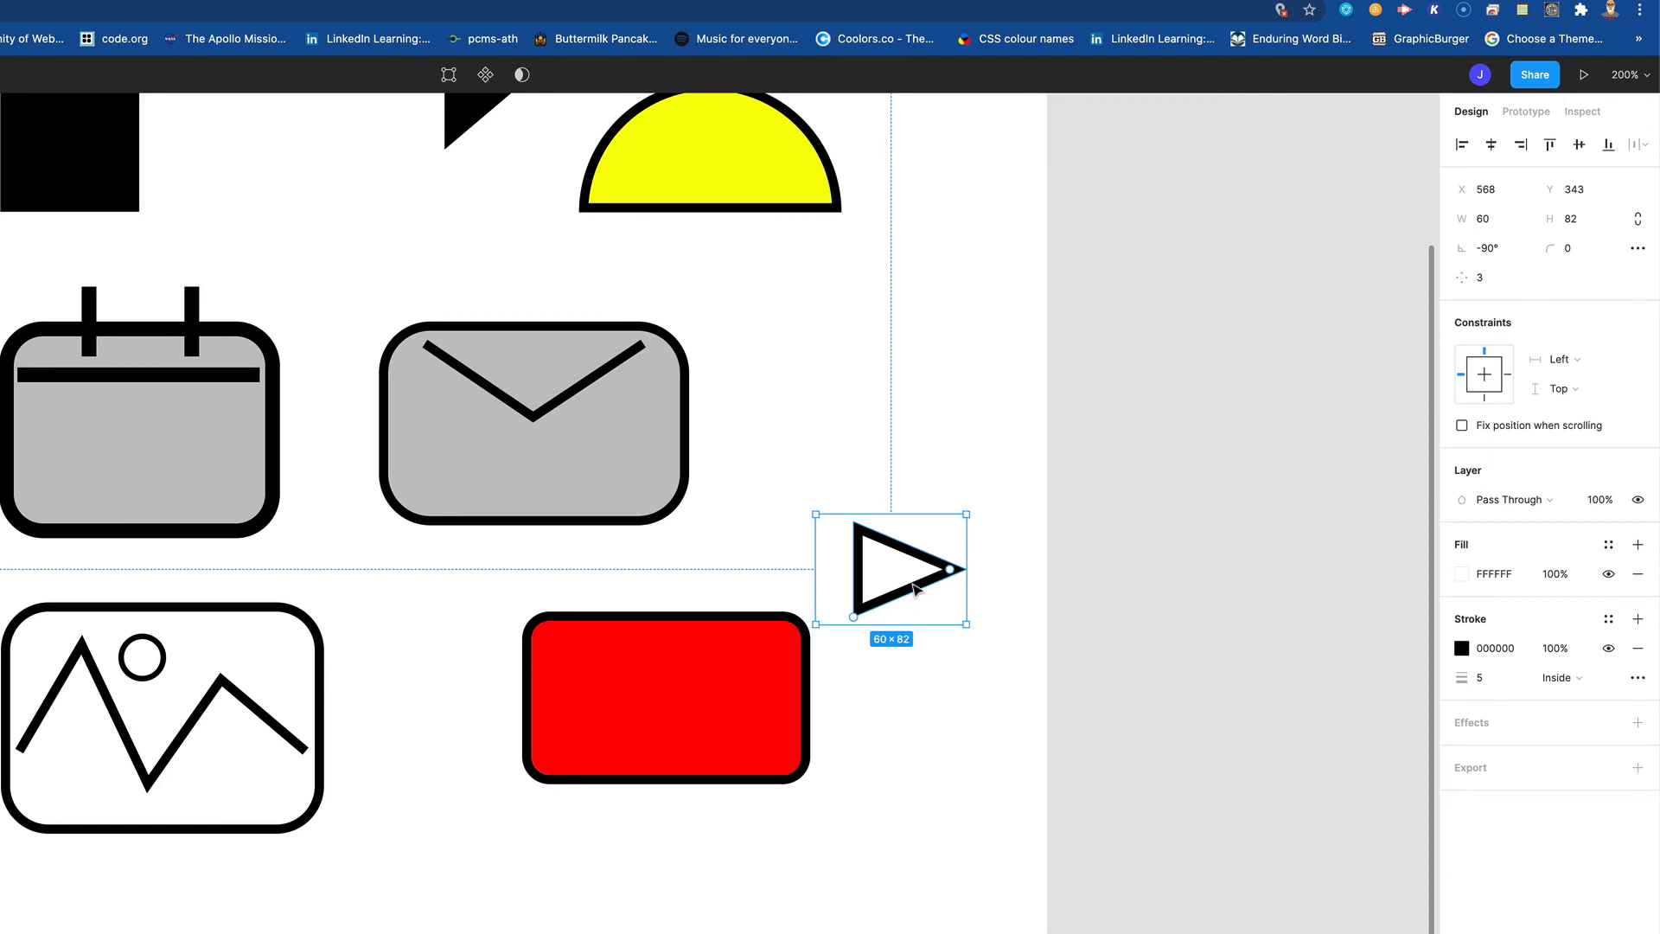
pyautogui.moveTo(915, 588); pyautogui.dragTo(687, 719)
# - Group the play triangle with the red rectangle and move the group closer to the photo icon, below the mail icon
pyautogui.moveTo(921, 626); pyautogui.dragTo(504, 880)
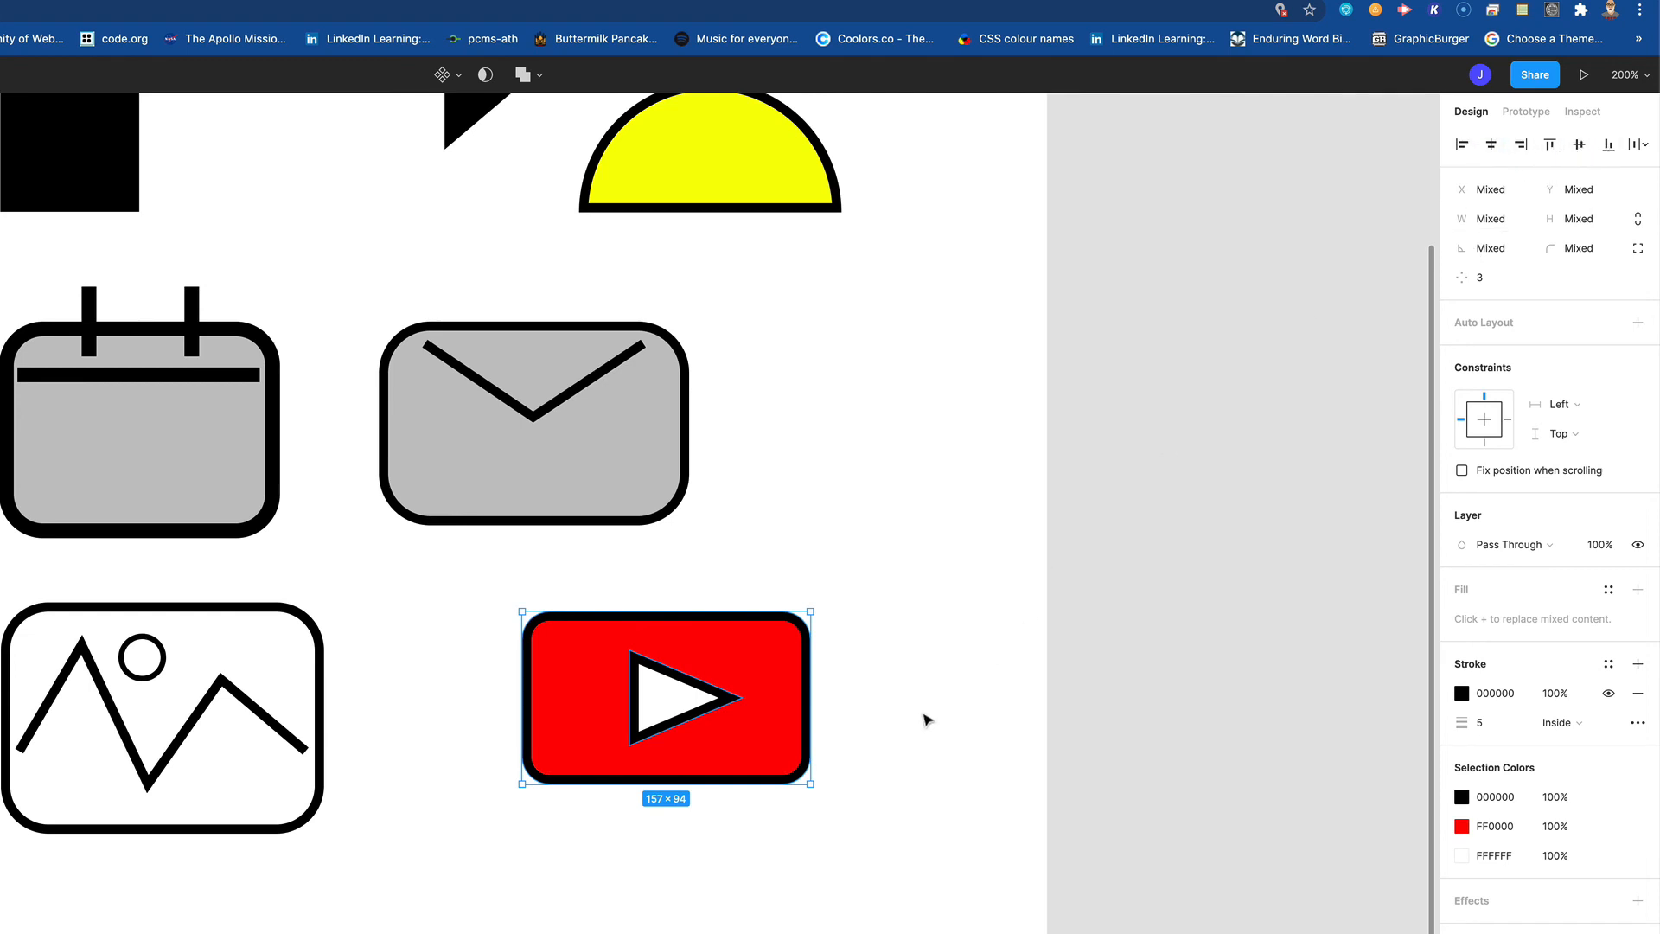
pyautogui.click(890, 719)
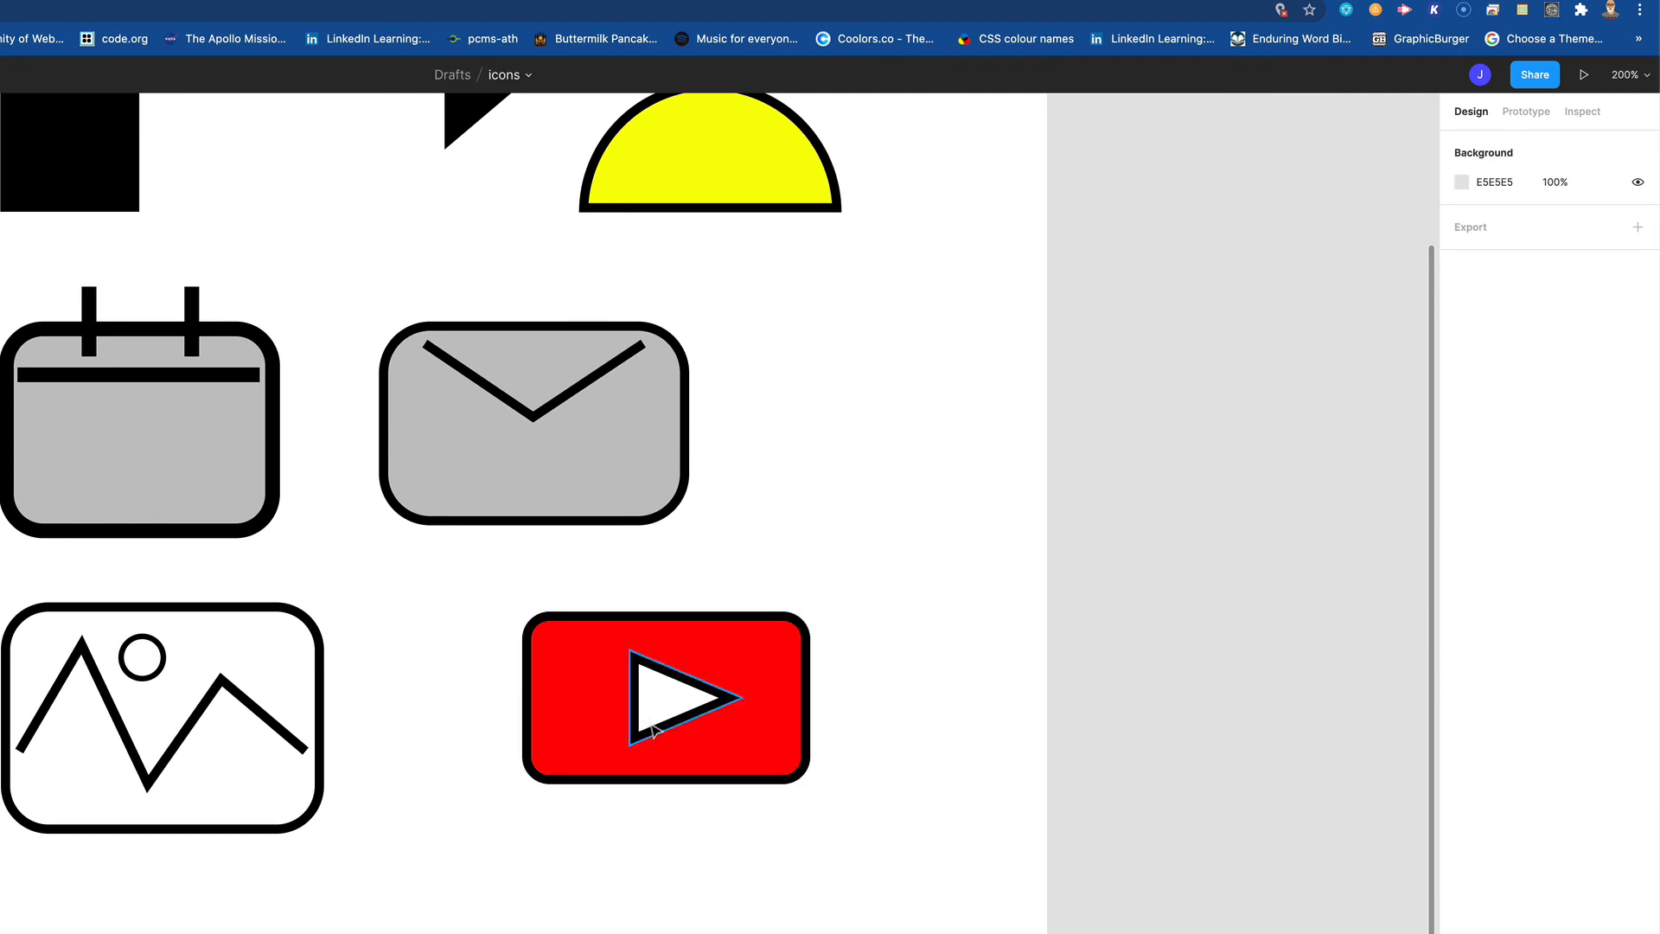
pyautogui.moveTo(490, 584); pyautogui.dragTo(888, 844)
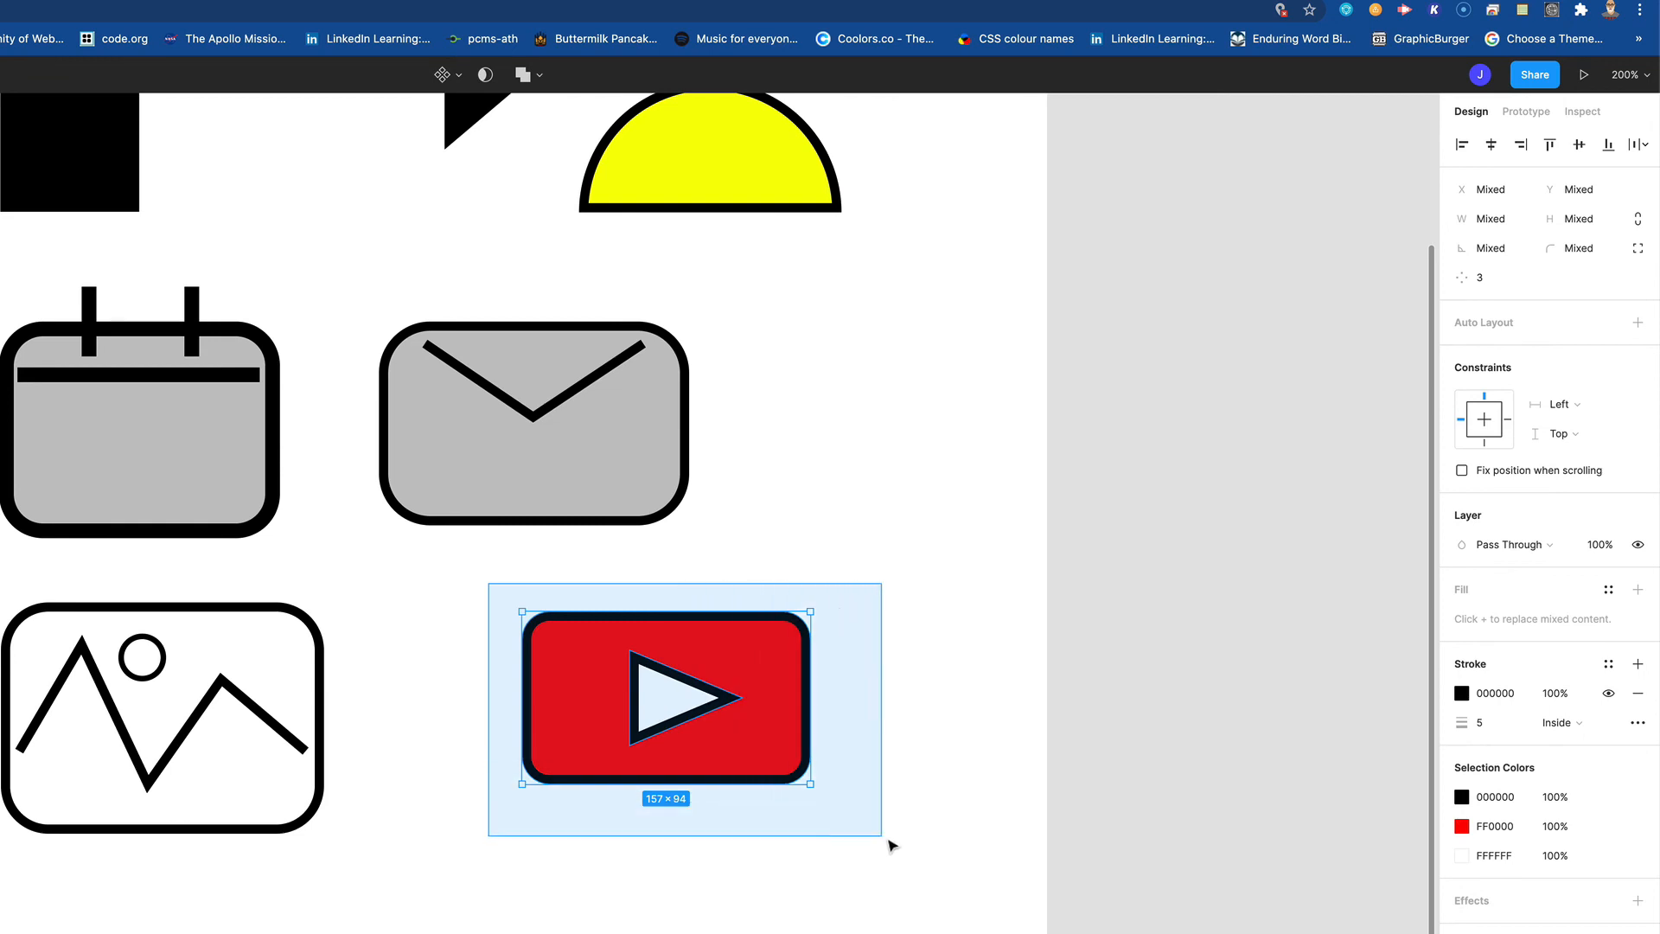
pyautogui.rightClick(766, 745)
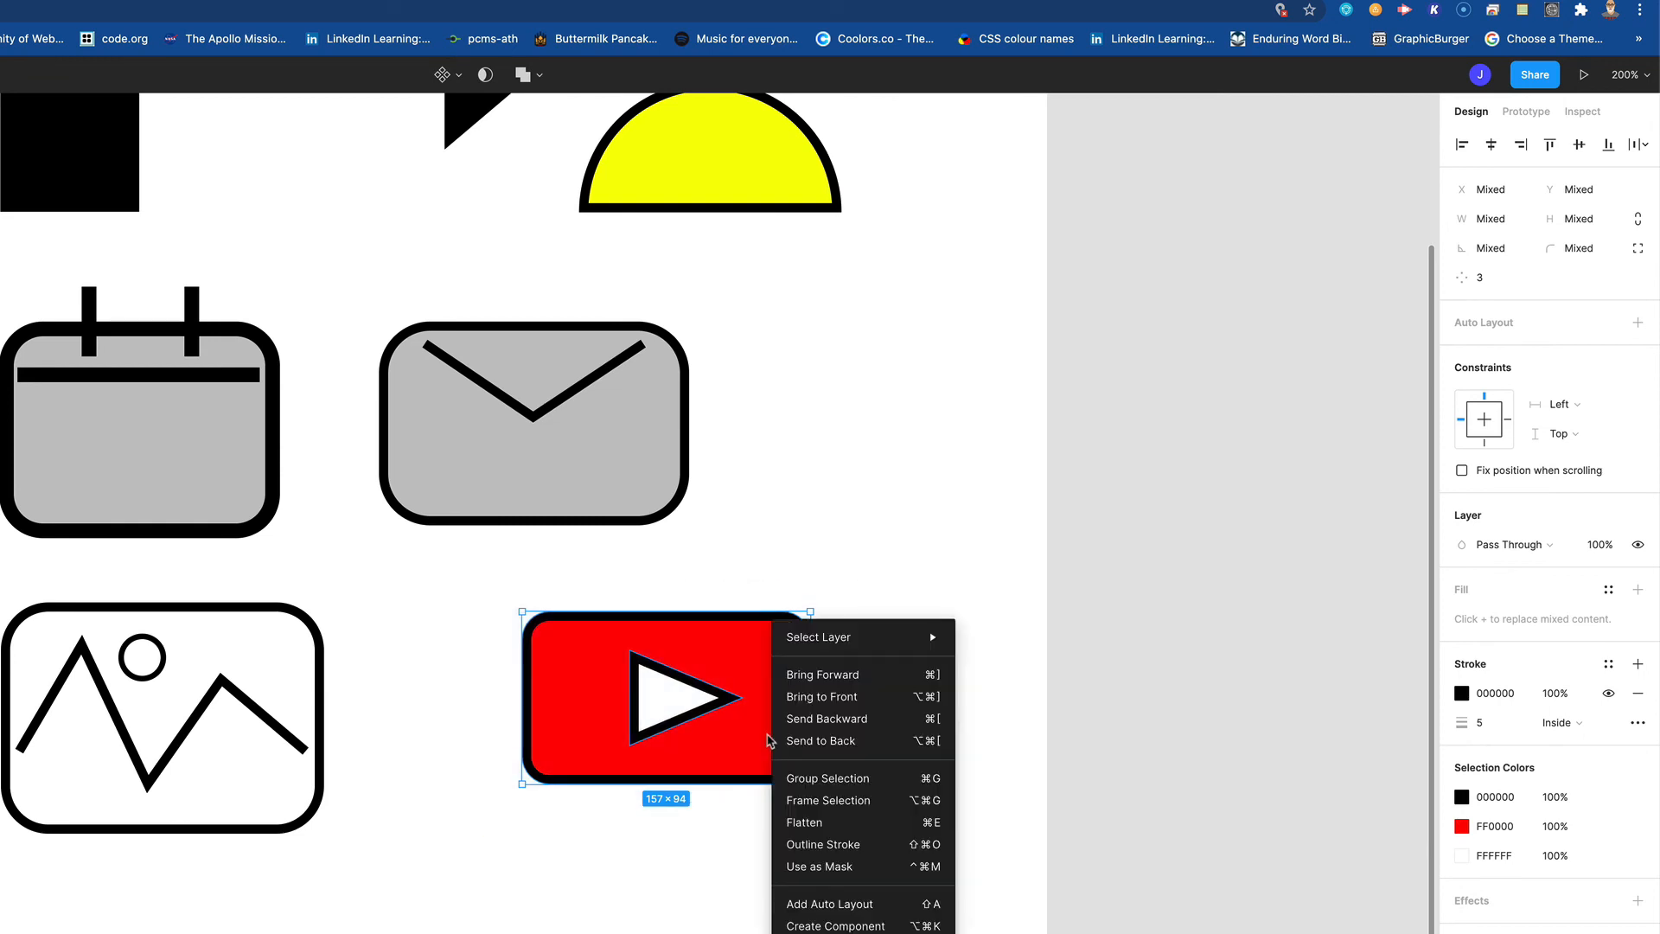
pyautogui.click(849, 781)
pyautogui.moveTo(758, 774); pyautogui.dragTo(603, 782)
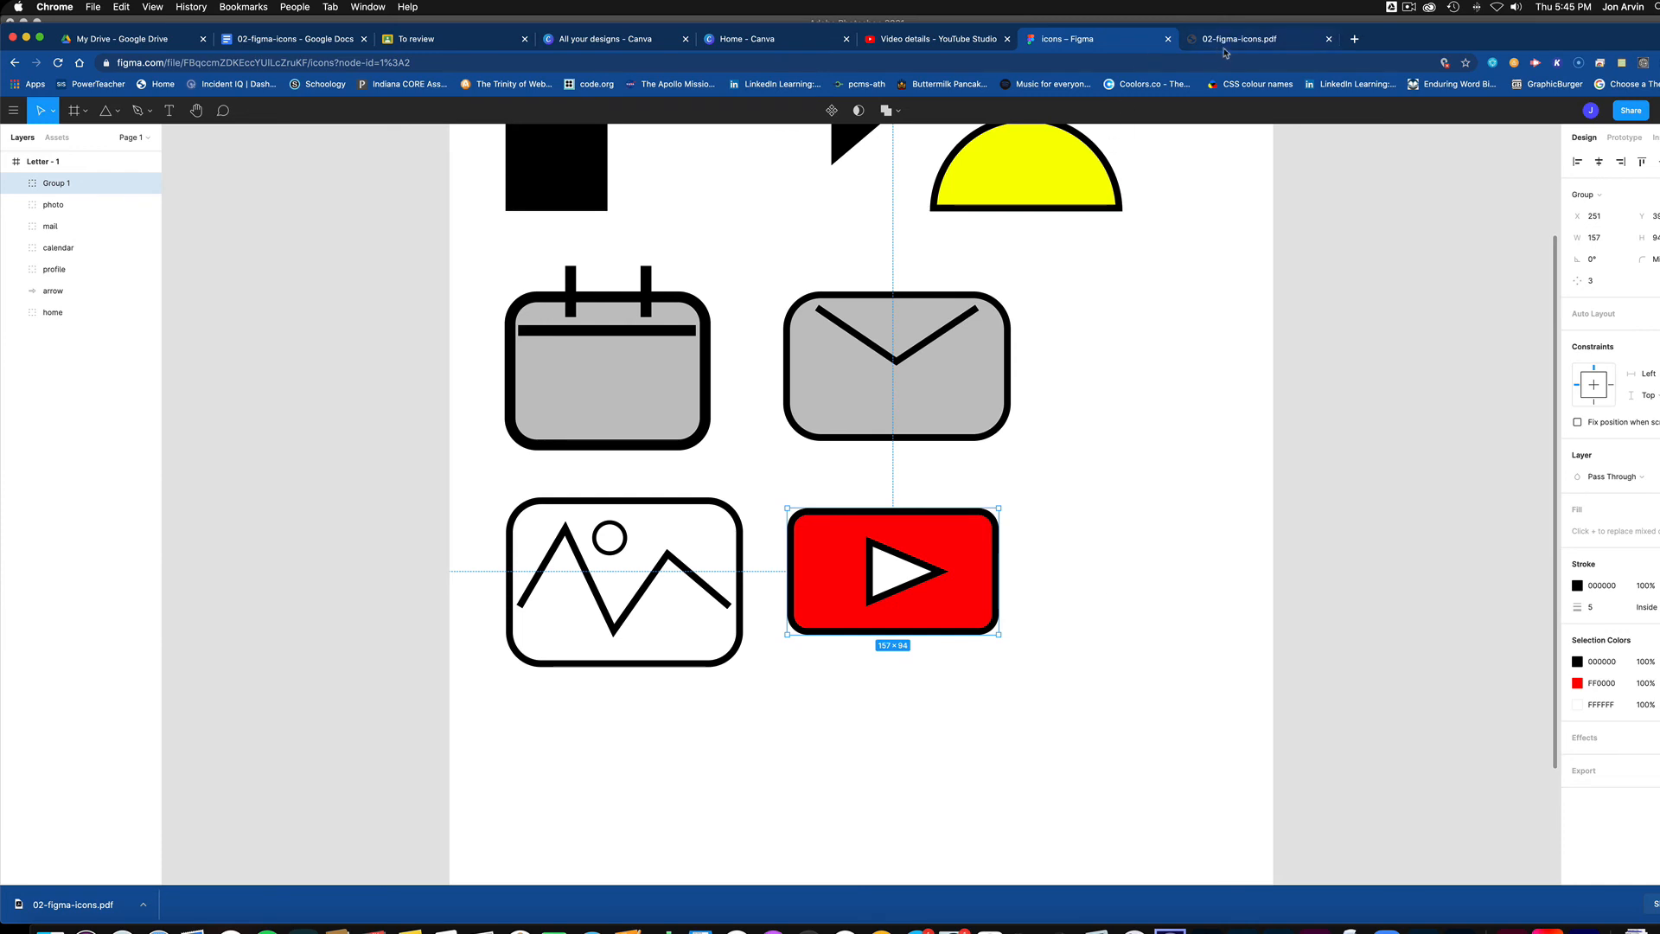
# - Check the Group icon reference in 02-figma-icons.pdf, return to Figma and shift the yellow profile icon slightly right
pyautogui.click(1224, 40)
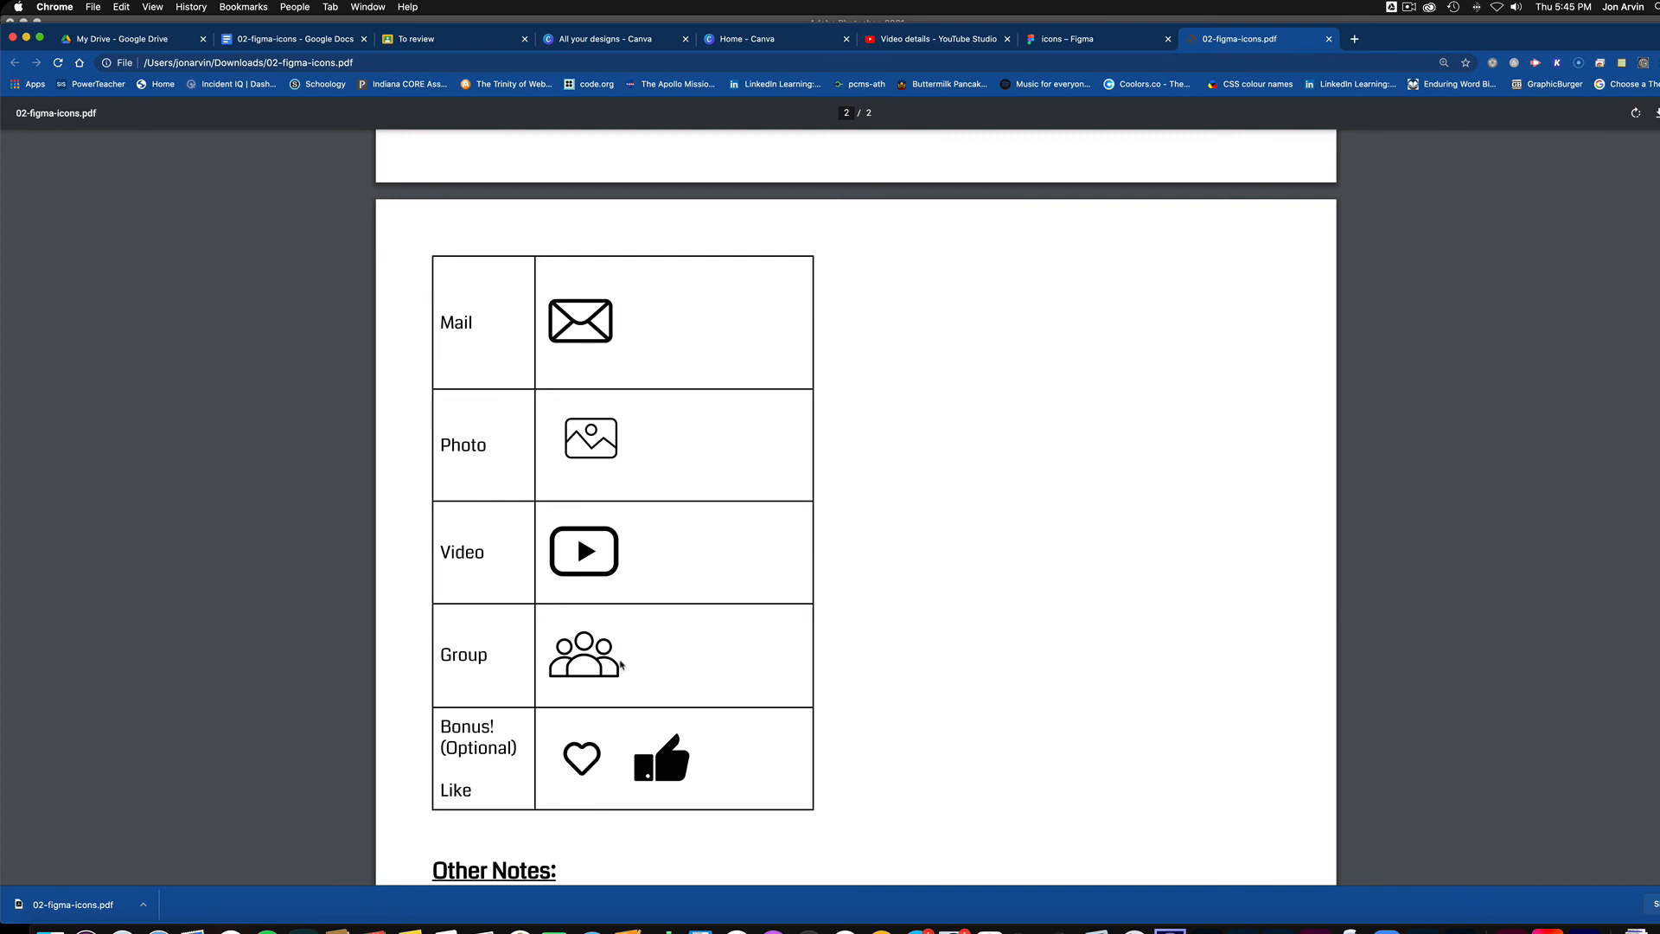
pyautogui.click(1109, 40)
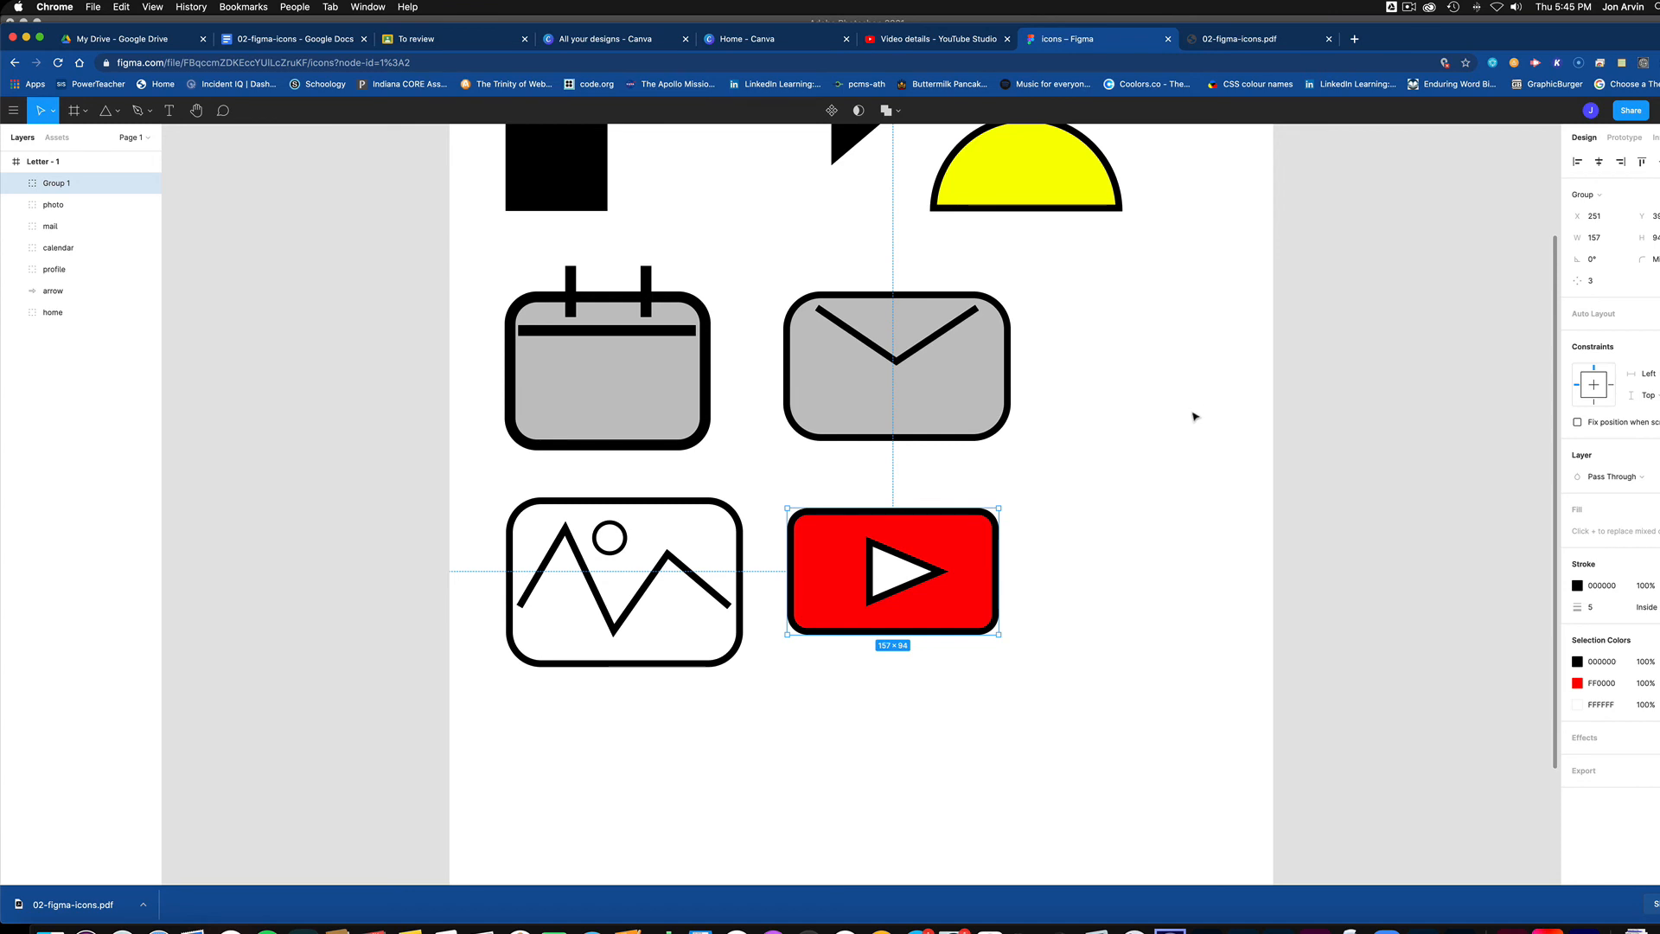
pyautogui.hotkey('shift', '1')
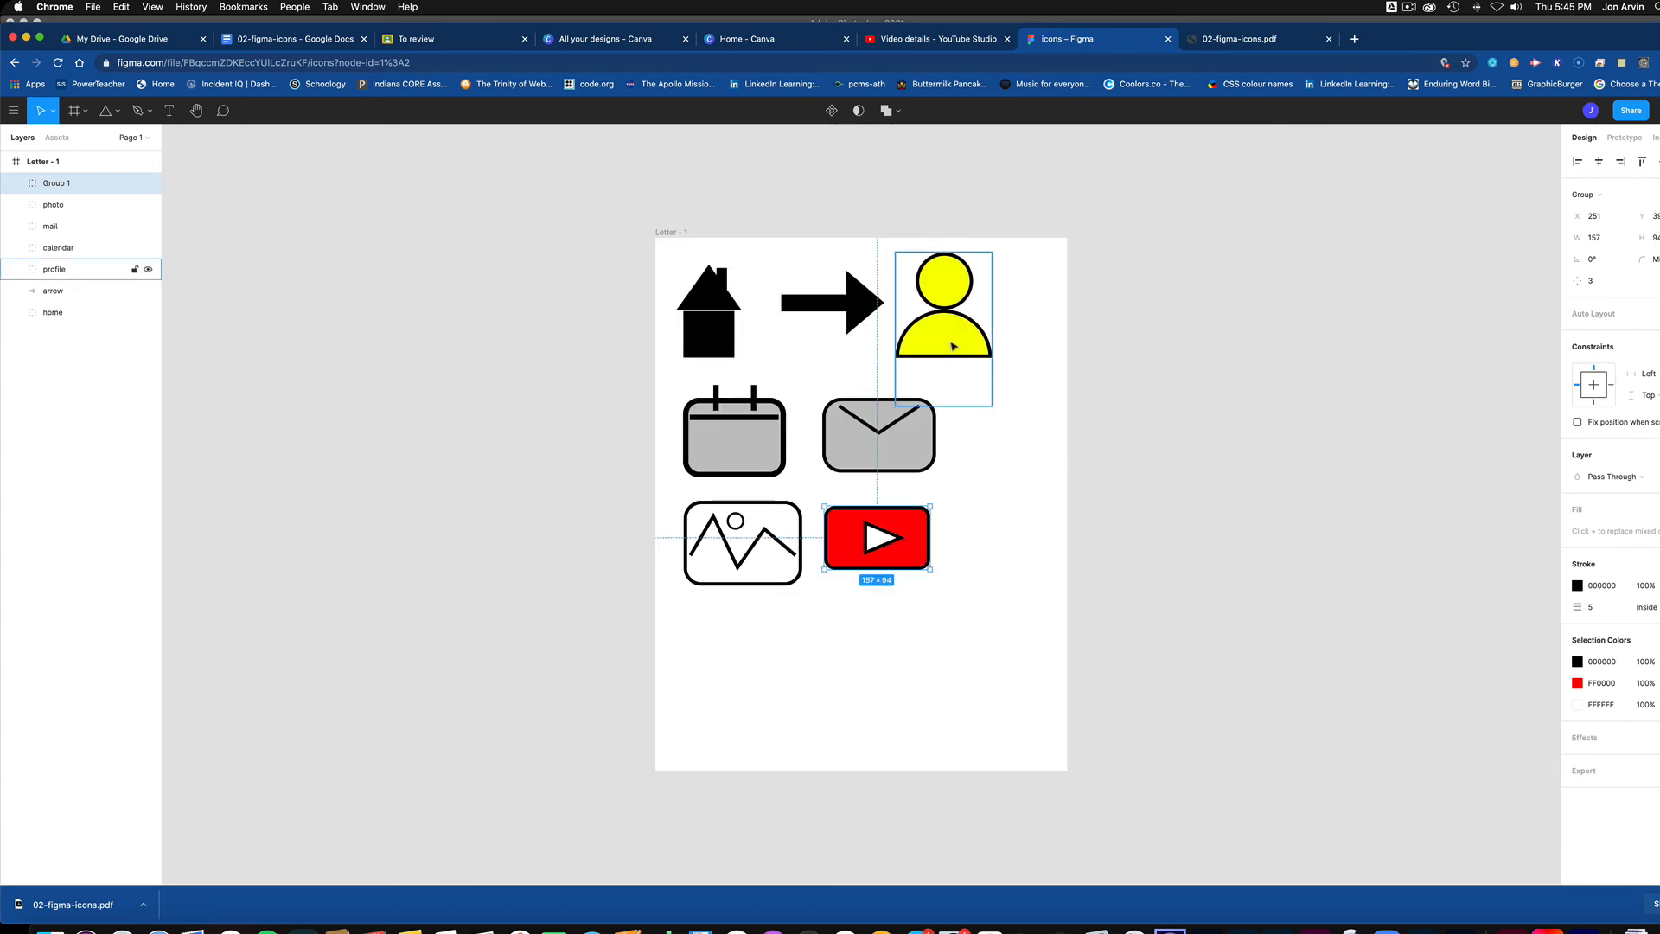
pyautogui.moveTo(951, 337); pyautogui.dragTo(974, 338)
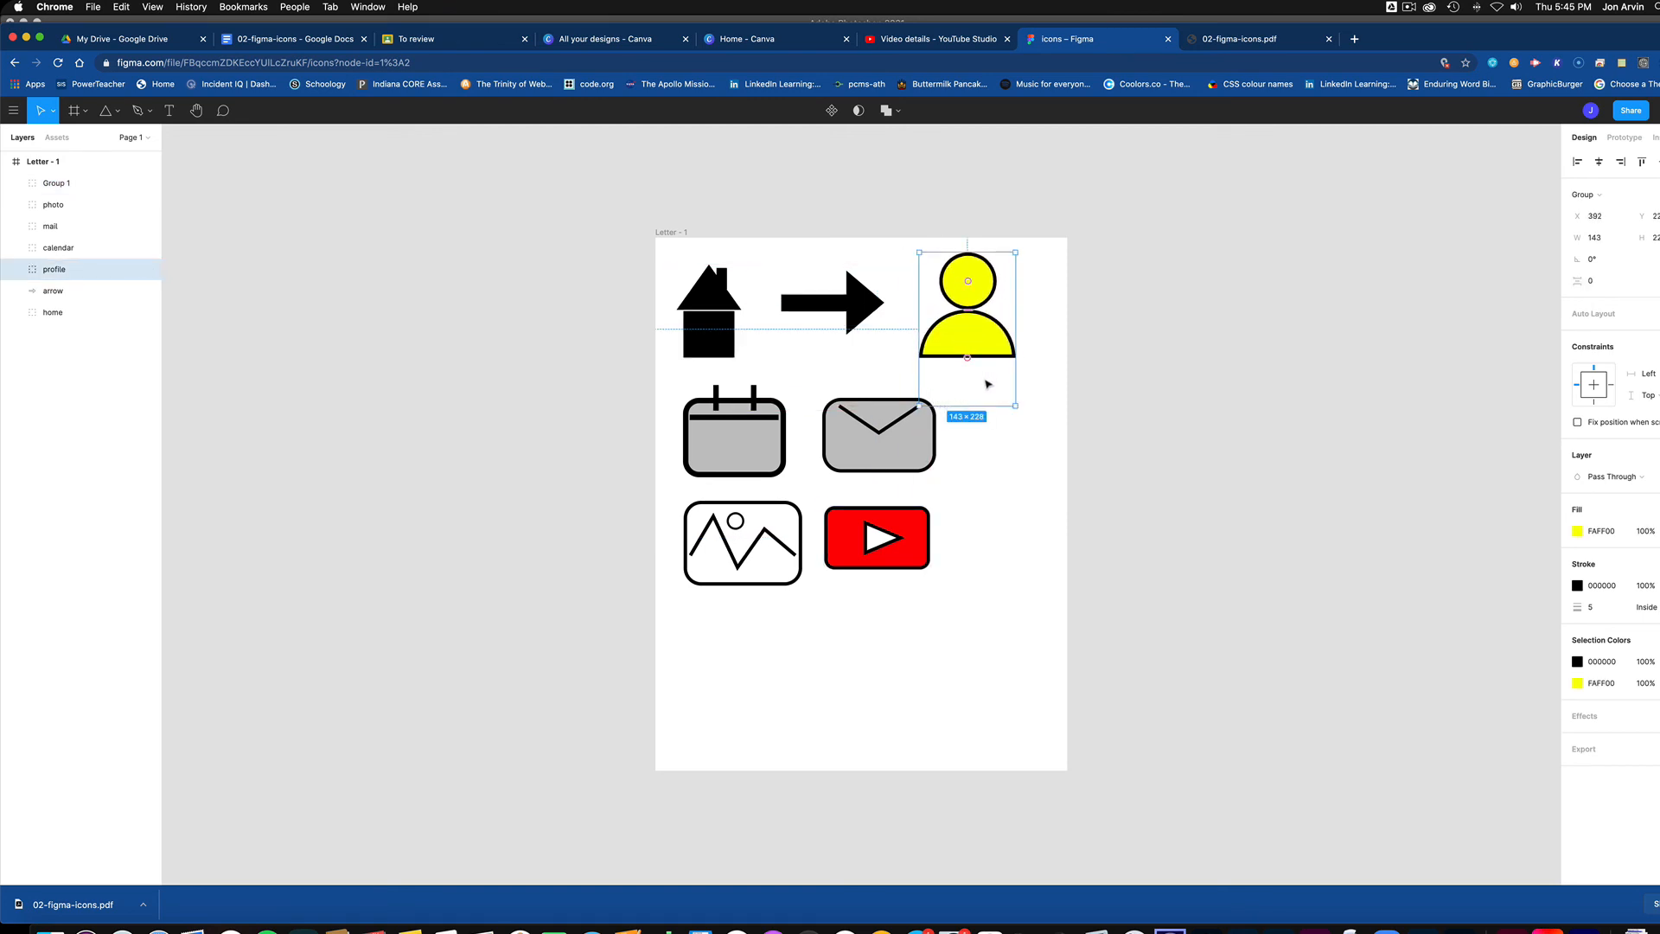
# - Duplicate the profile icon below the video icon and scale the copy down proportionally to about 102 × 162
pyautogui.moveTo(974, 339); pyautogui.dragTo(926, 712)
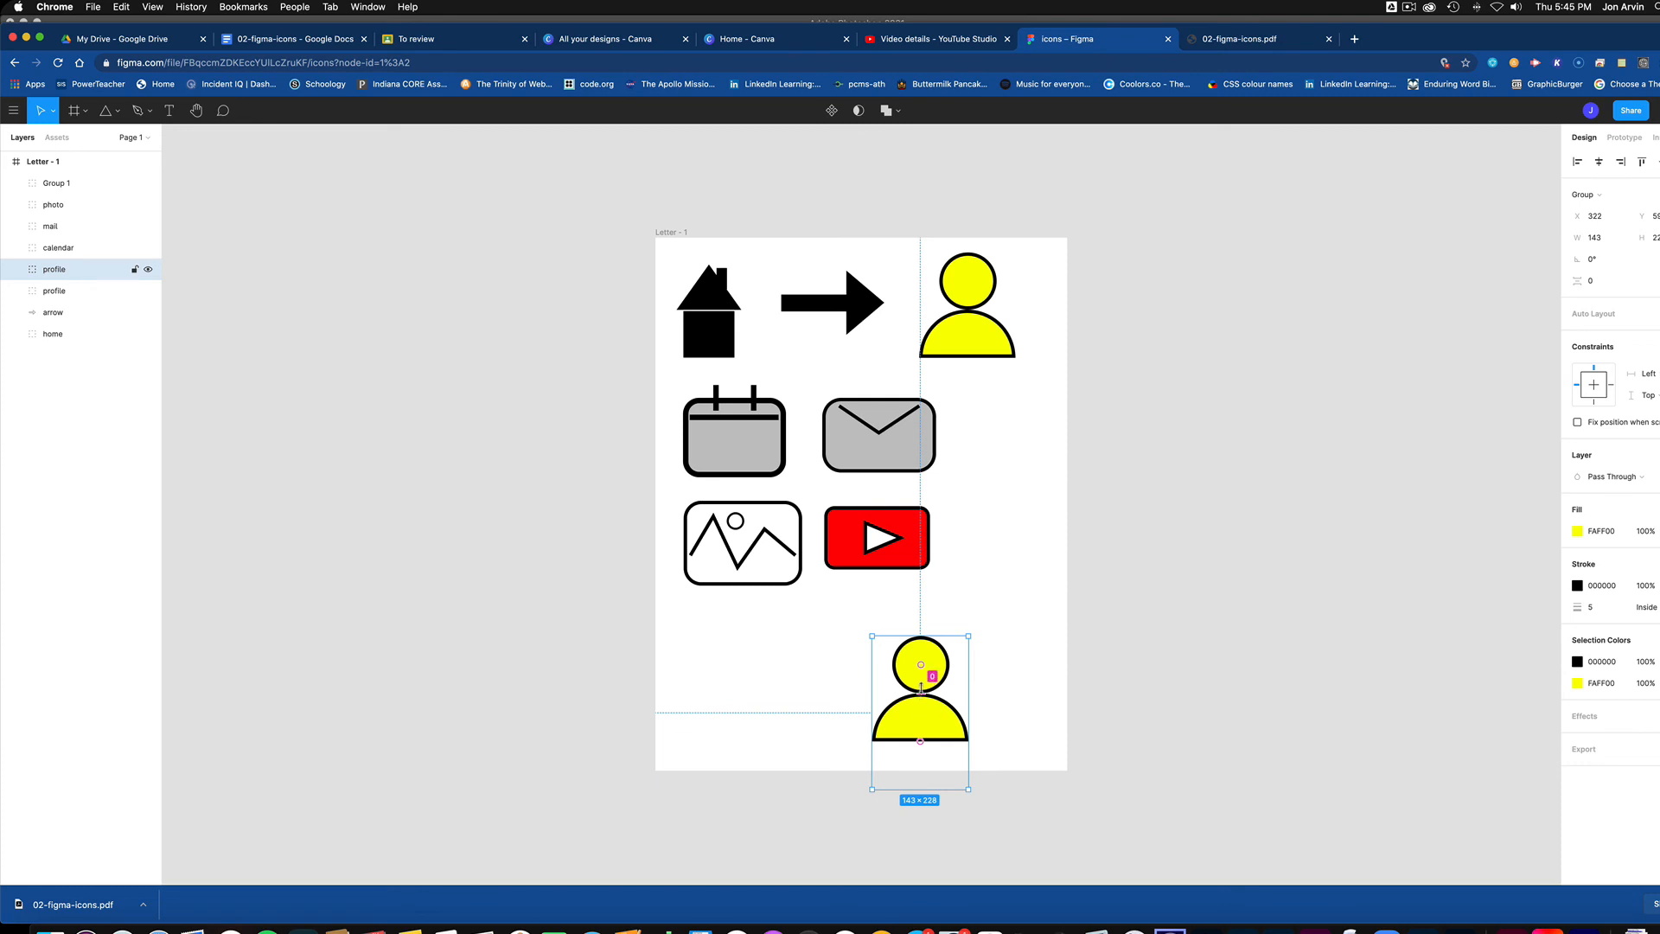
pyautogui.moveTo(926, 725); pyautogui.dragTo(876, 683)
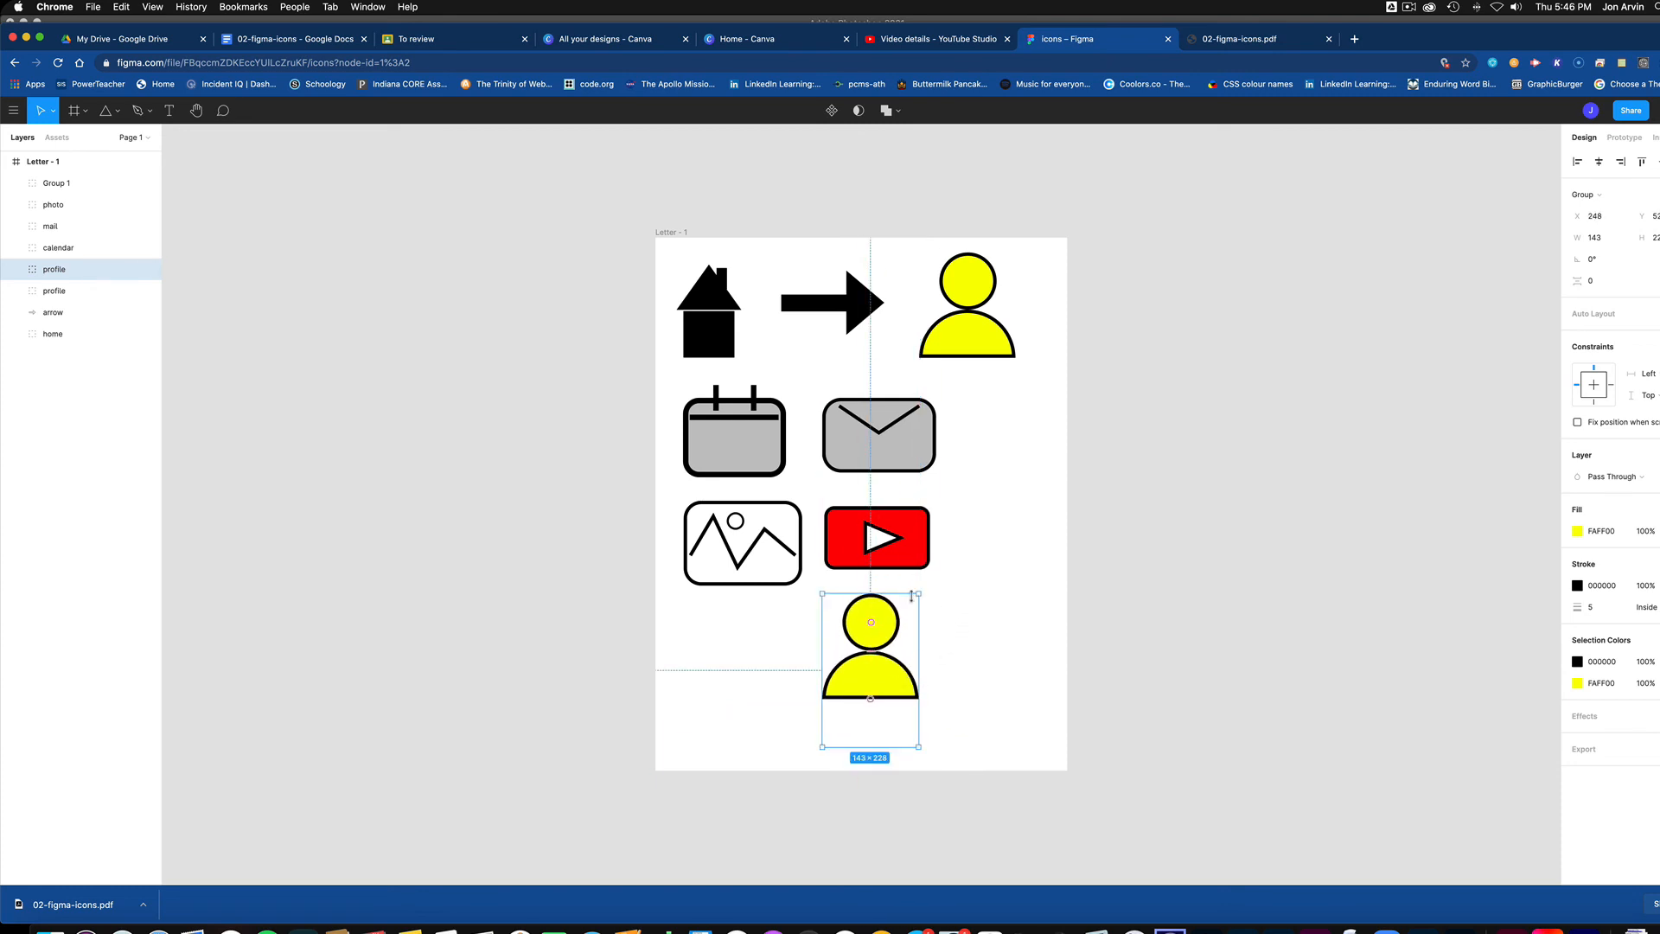
pyautogui.moveTo(919, 594); pyautogui.dragTo(891, 637)
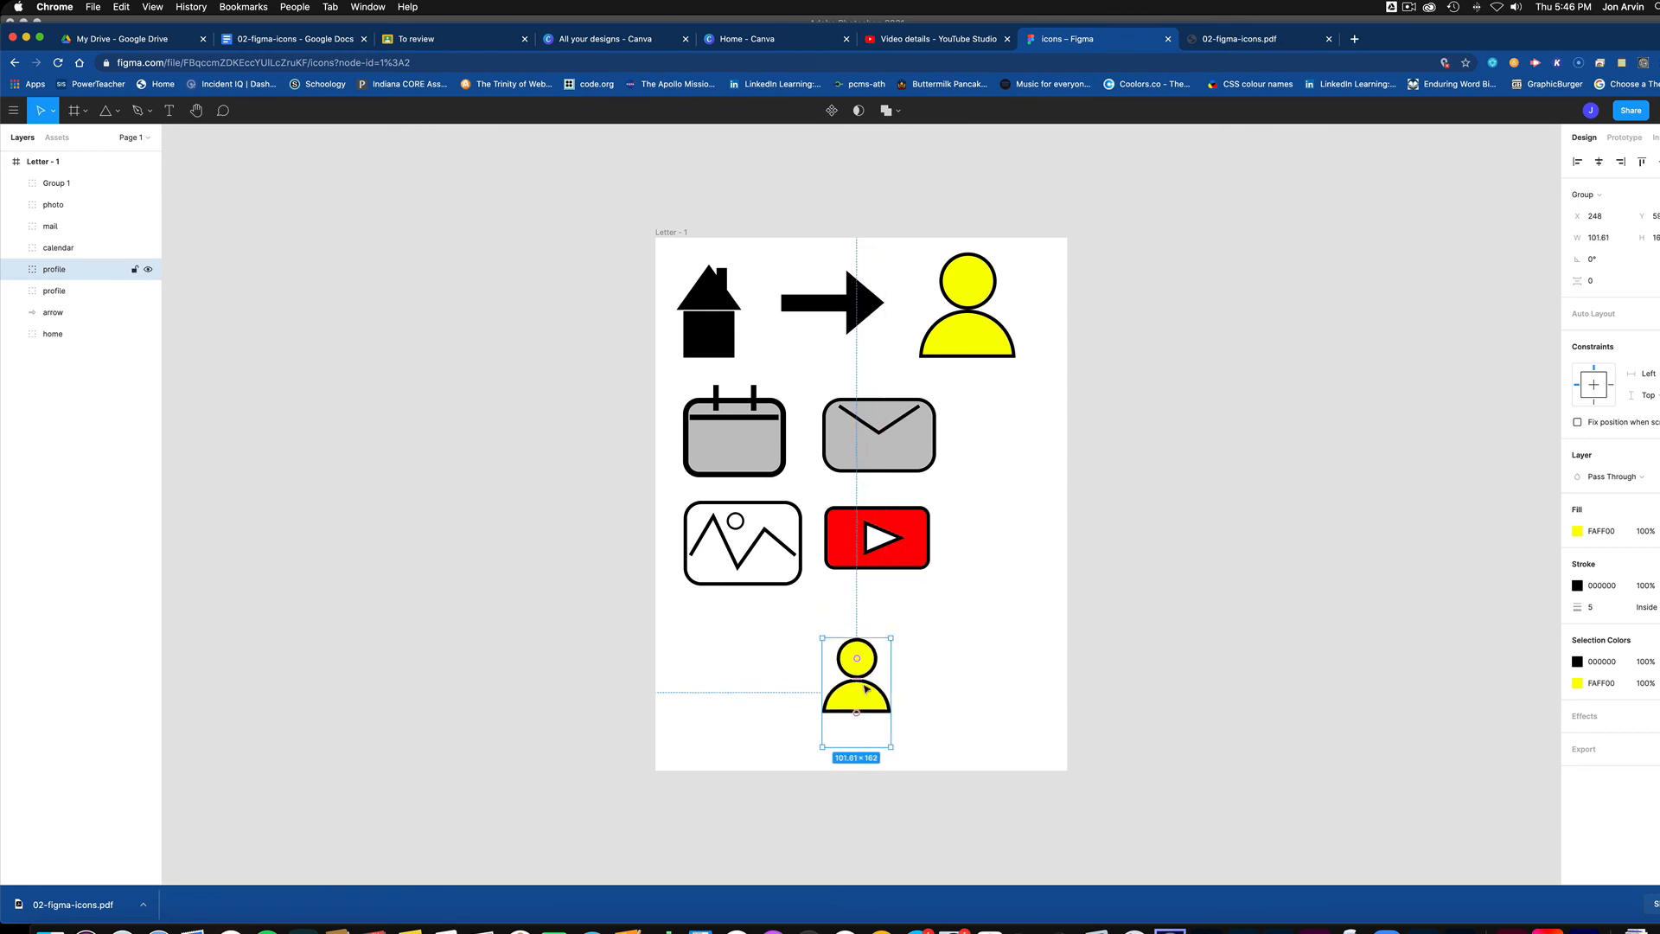
# - Duplicate the small profile figure side by side and place a third copy, enlarged to about 128 × 204, centred in front of the pair
pyautogui.moveTo(859, 700); pyautogui.dragTo(936, 667)
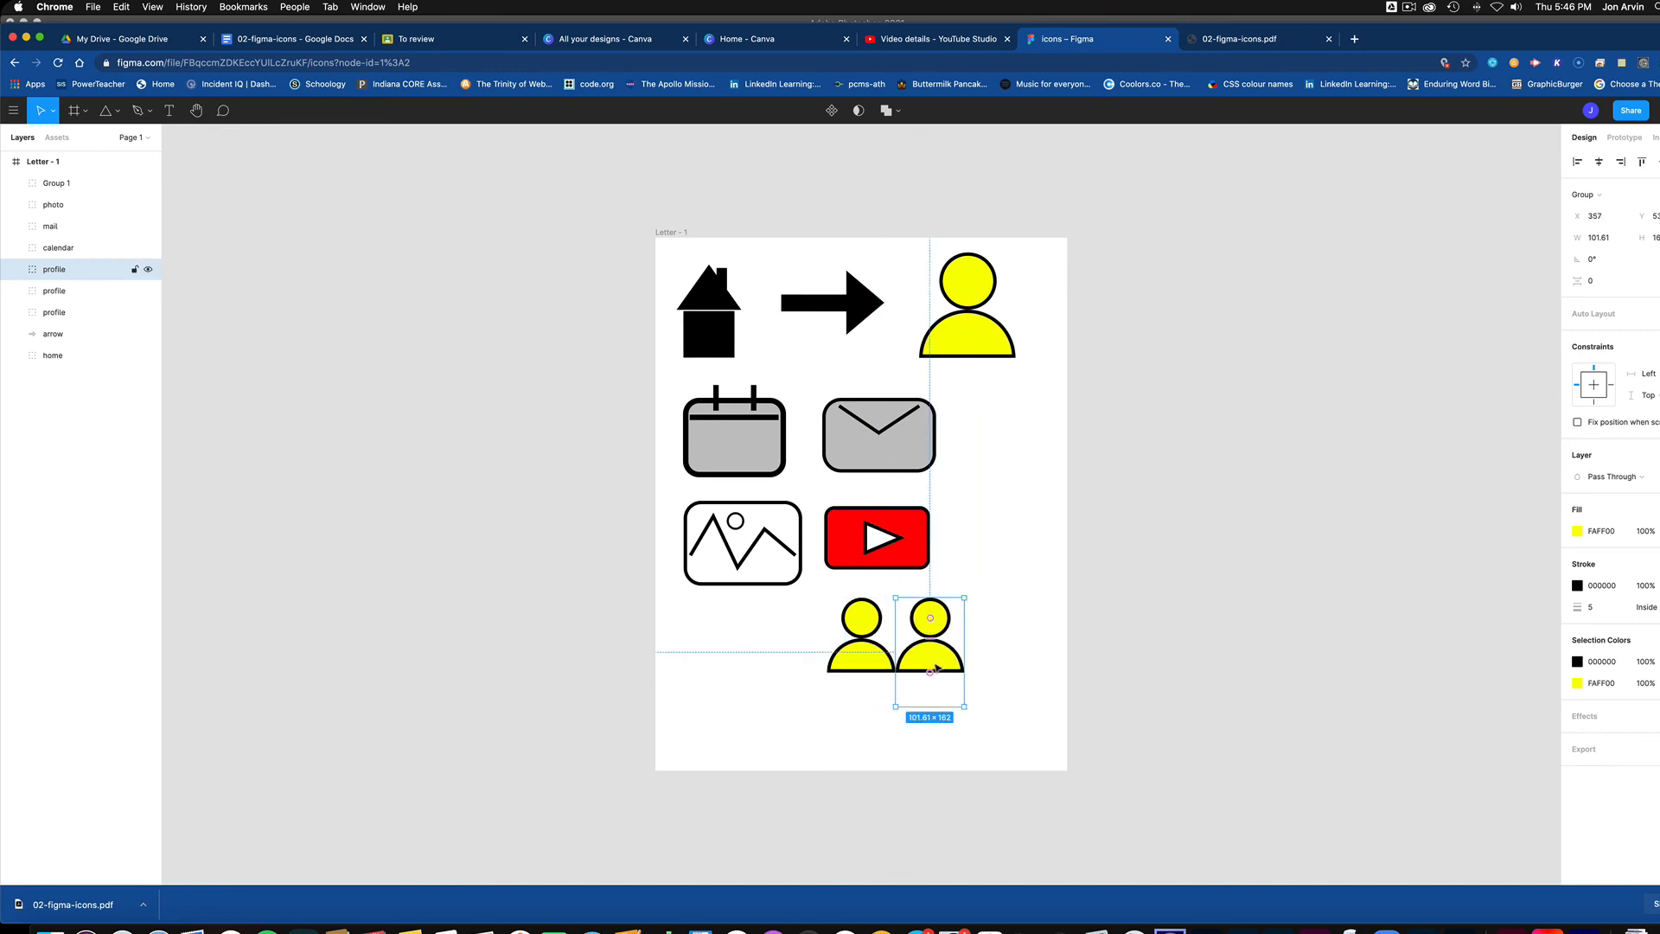
pyautogui.moveTo(934, 656); pyautogui.dragTo(895, 685)
pyautogui.moveTo(925, 627); pyautogui.dragTo(943, 598)
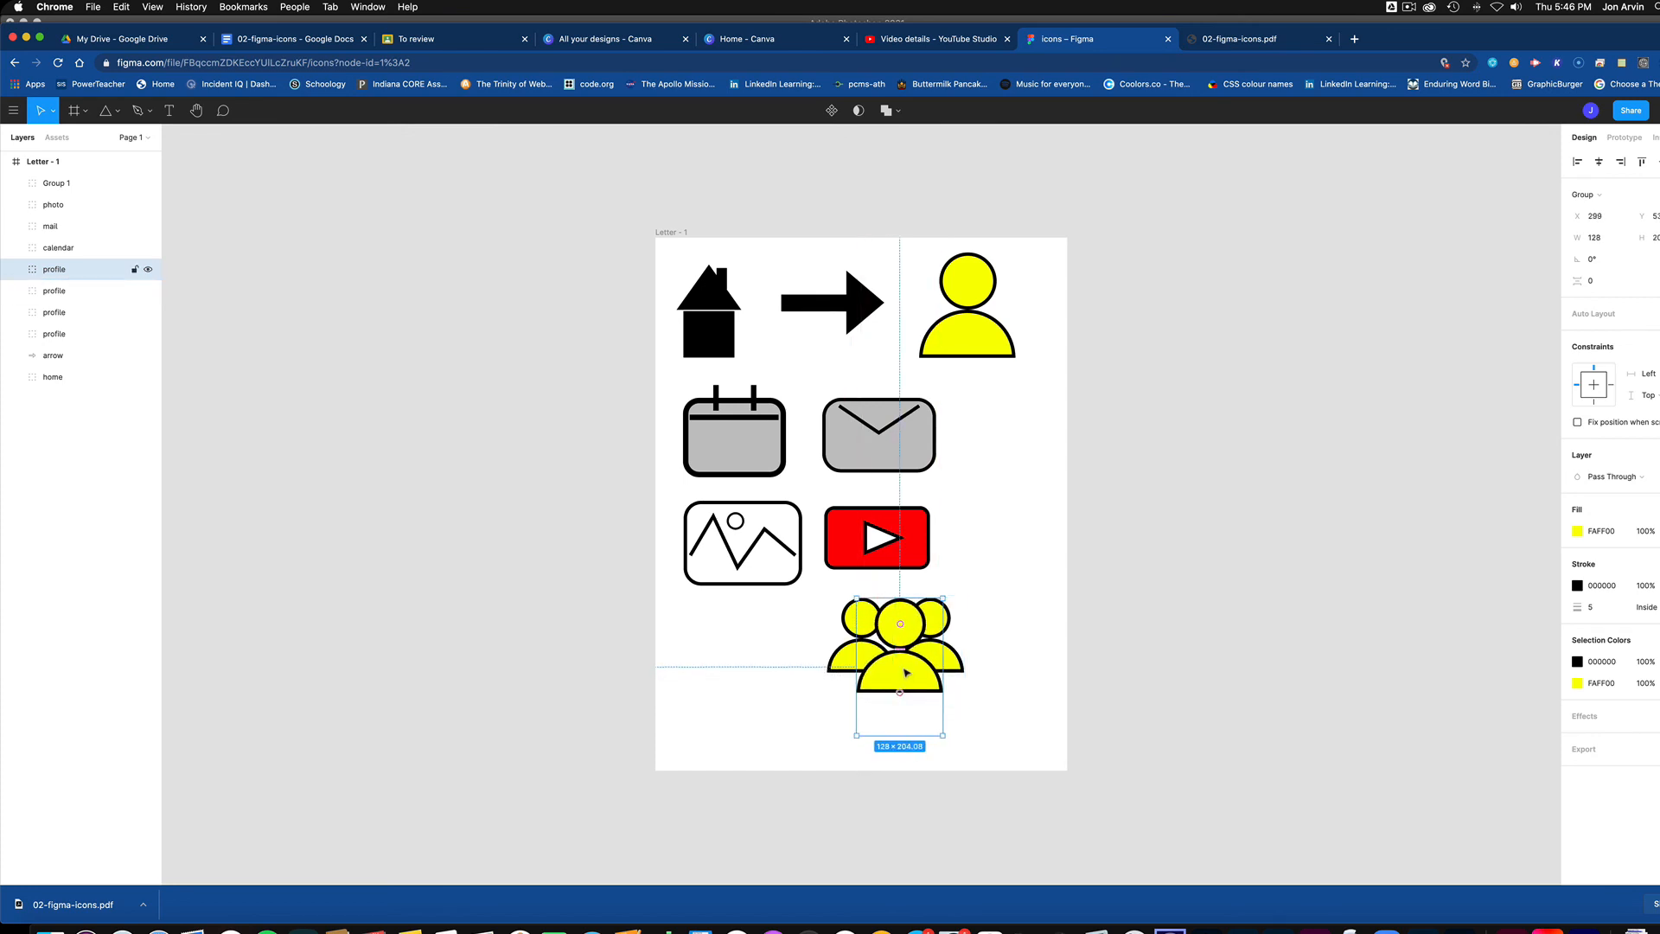
pyautogui.moveTo(905, 671); pyautogui.dragTo(901, 672)
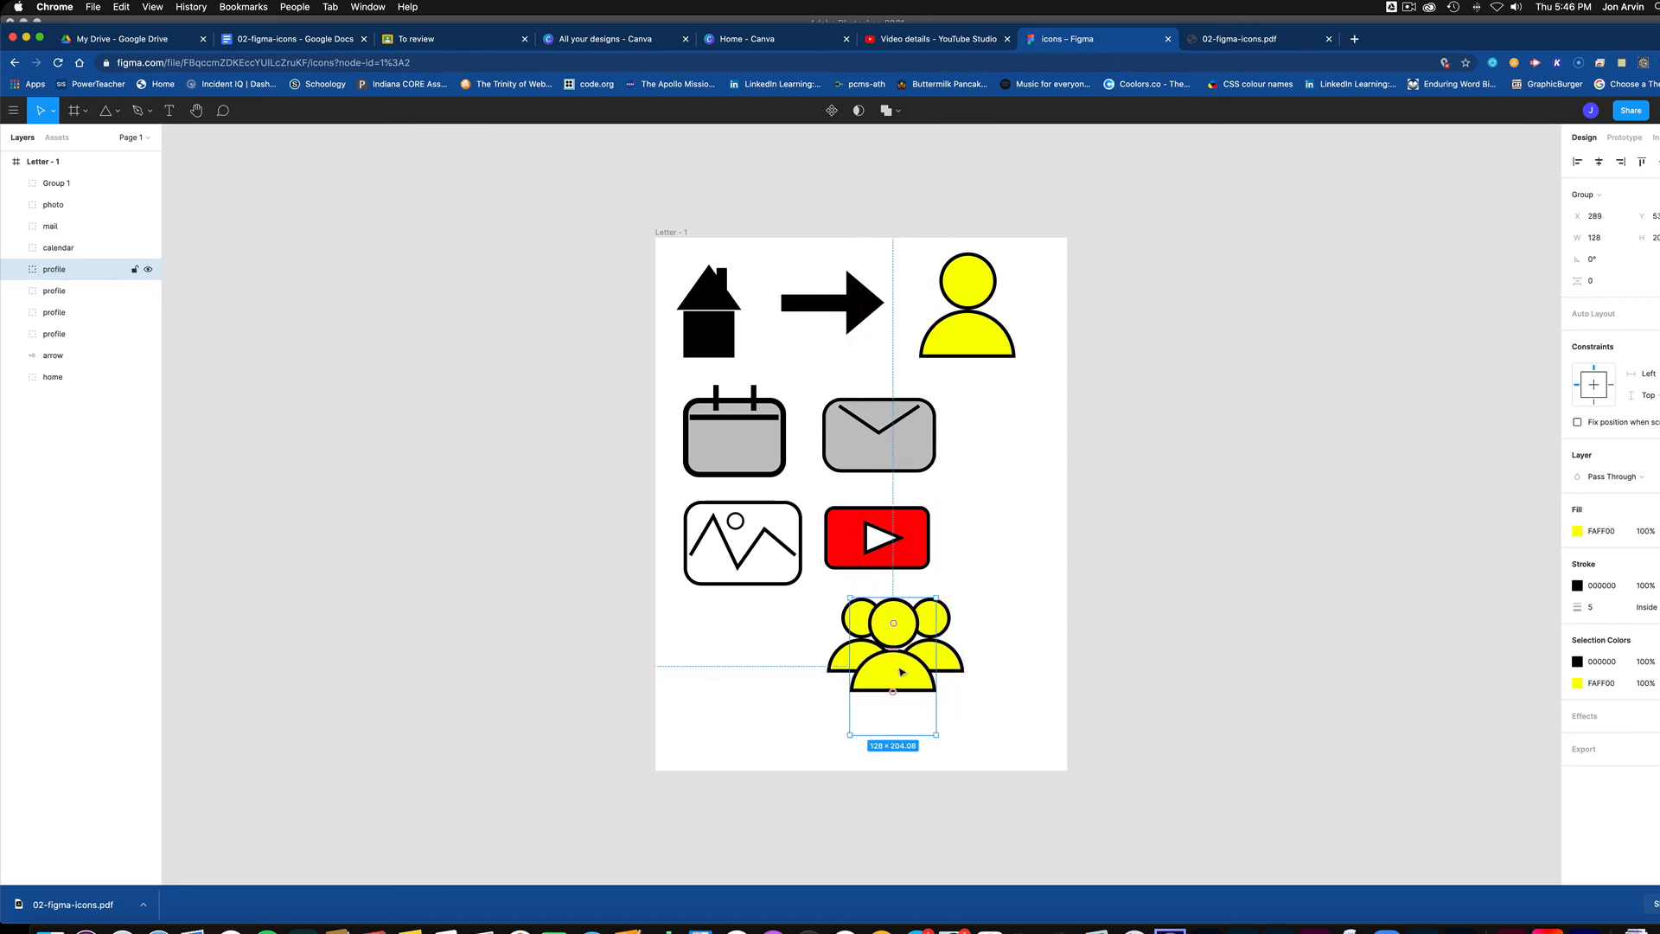
pyautogui.click(962, 700)
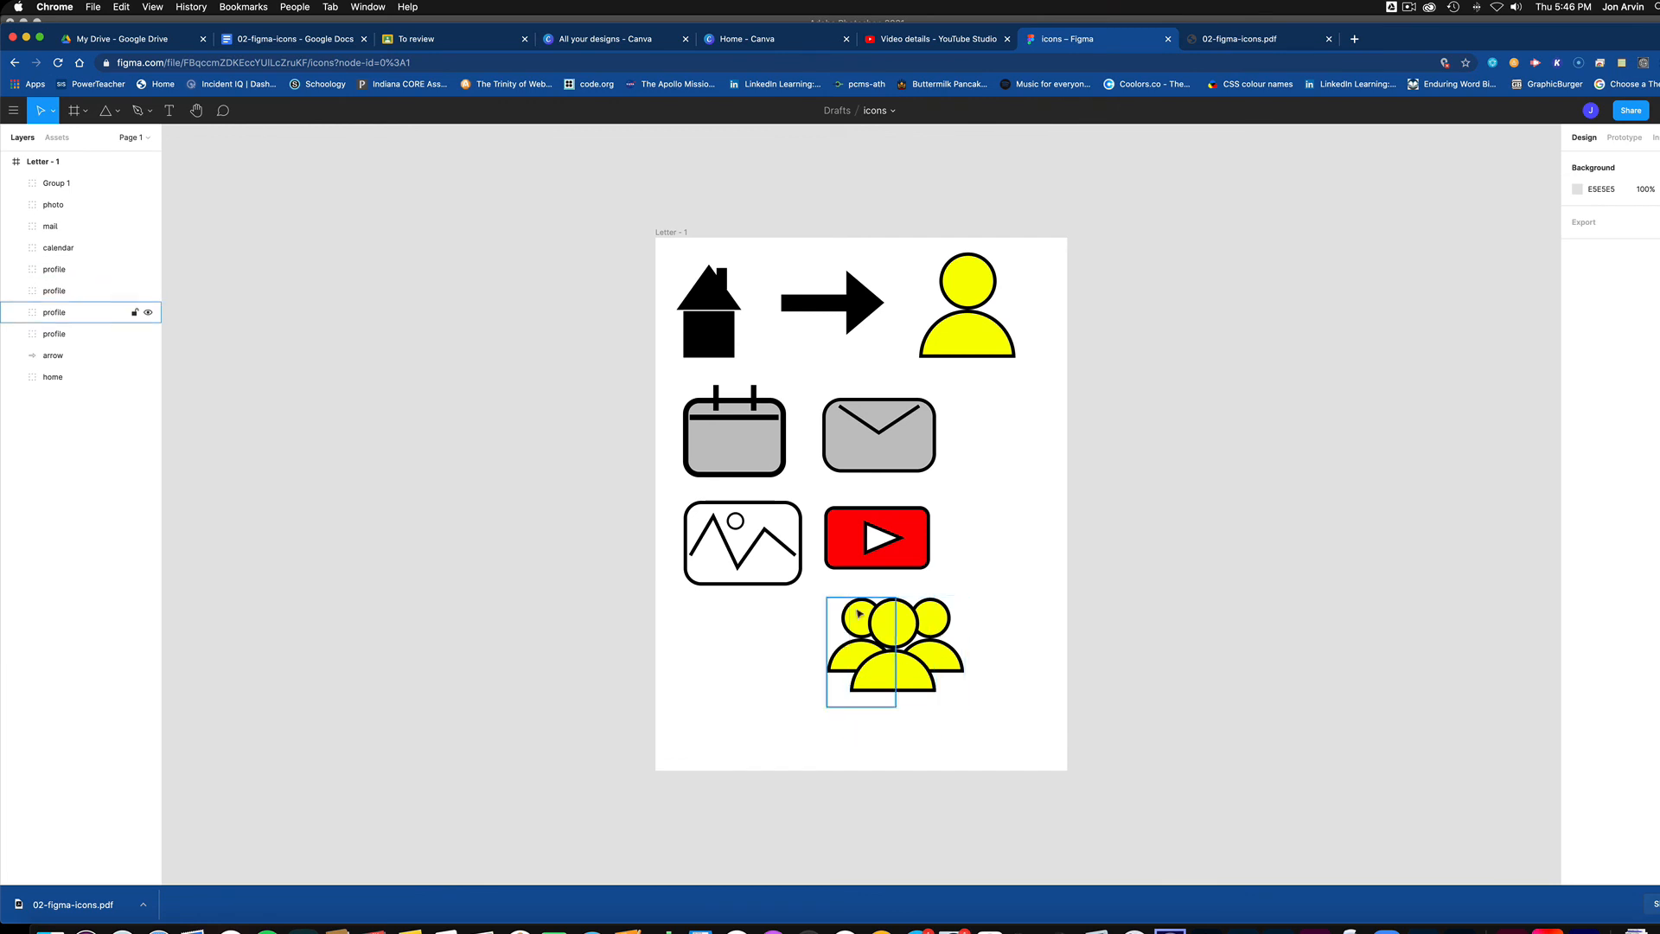
# - Group the three overlapping profile figures and move the group slightly right
pyautogui.moveTo(798, 608); pyautogui.dragTo(990, 700)
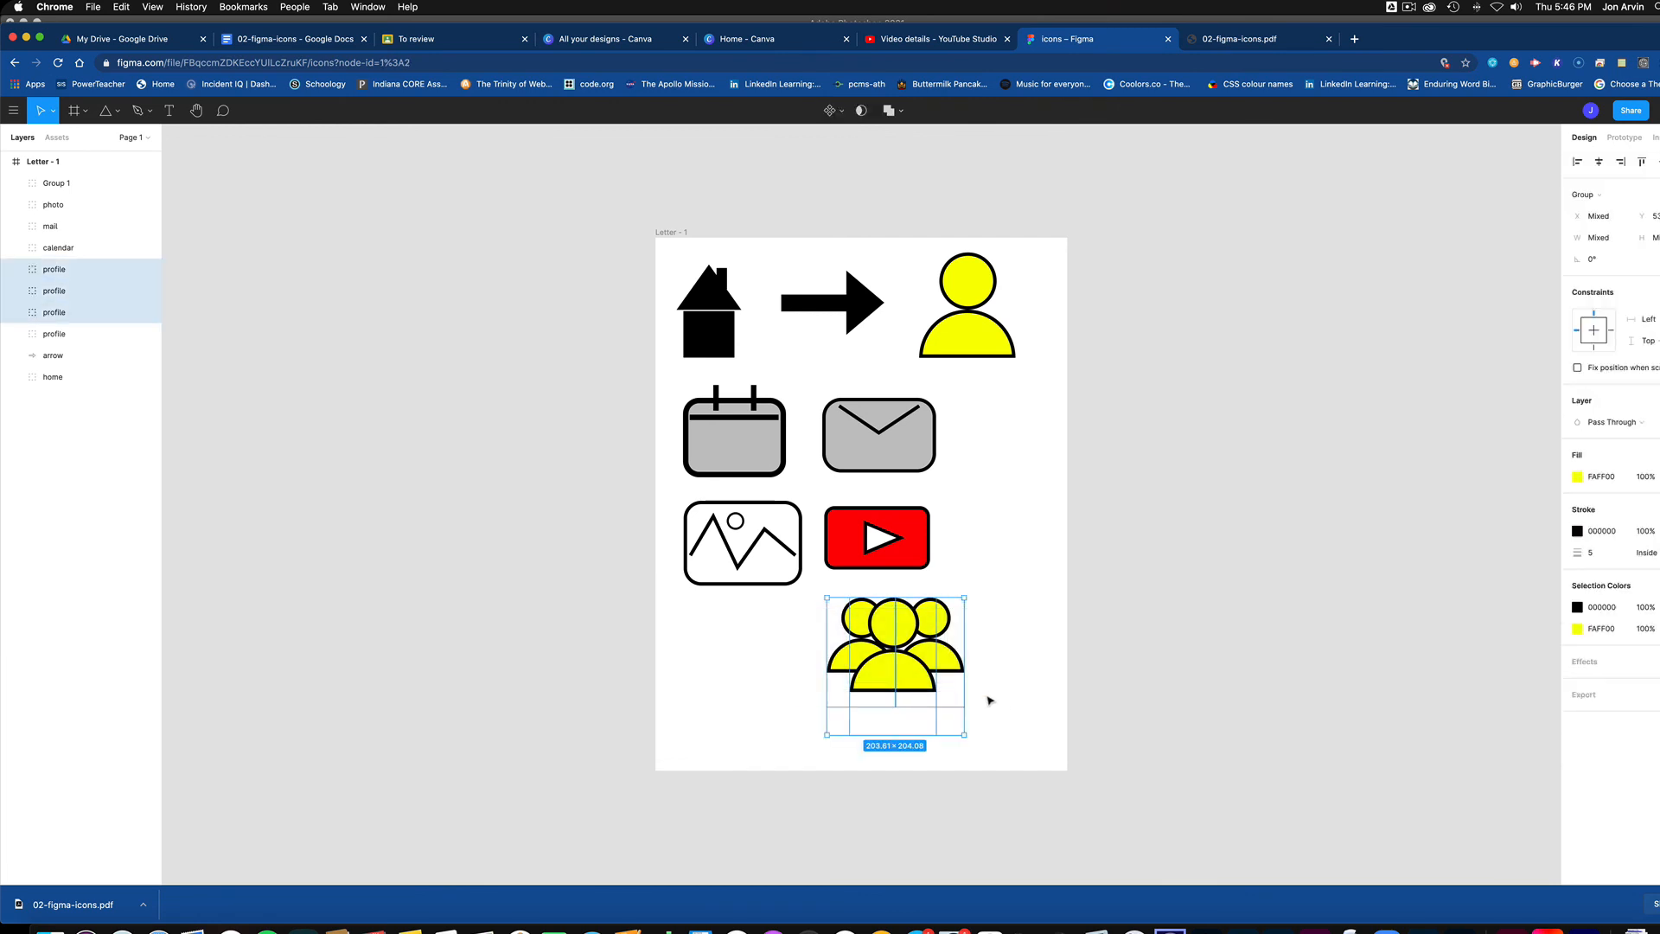
pyautogui.rightClick(899, 653)
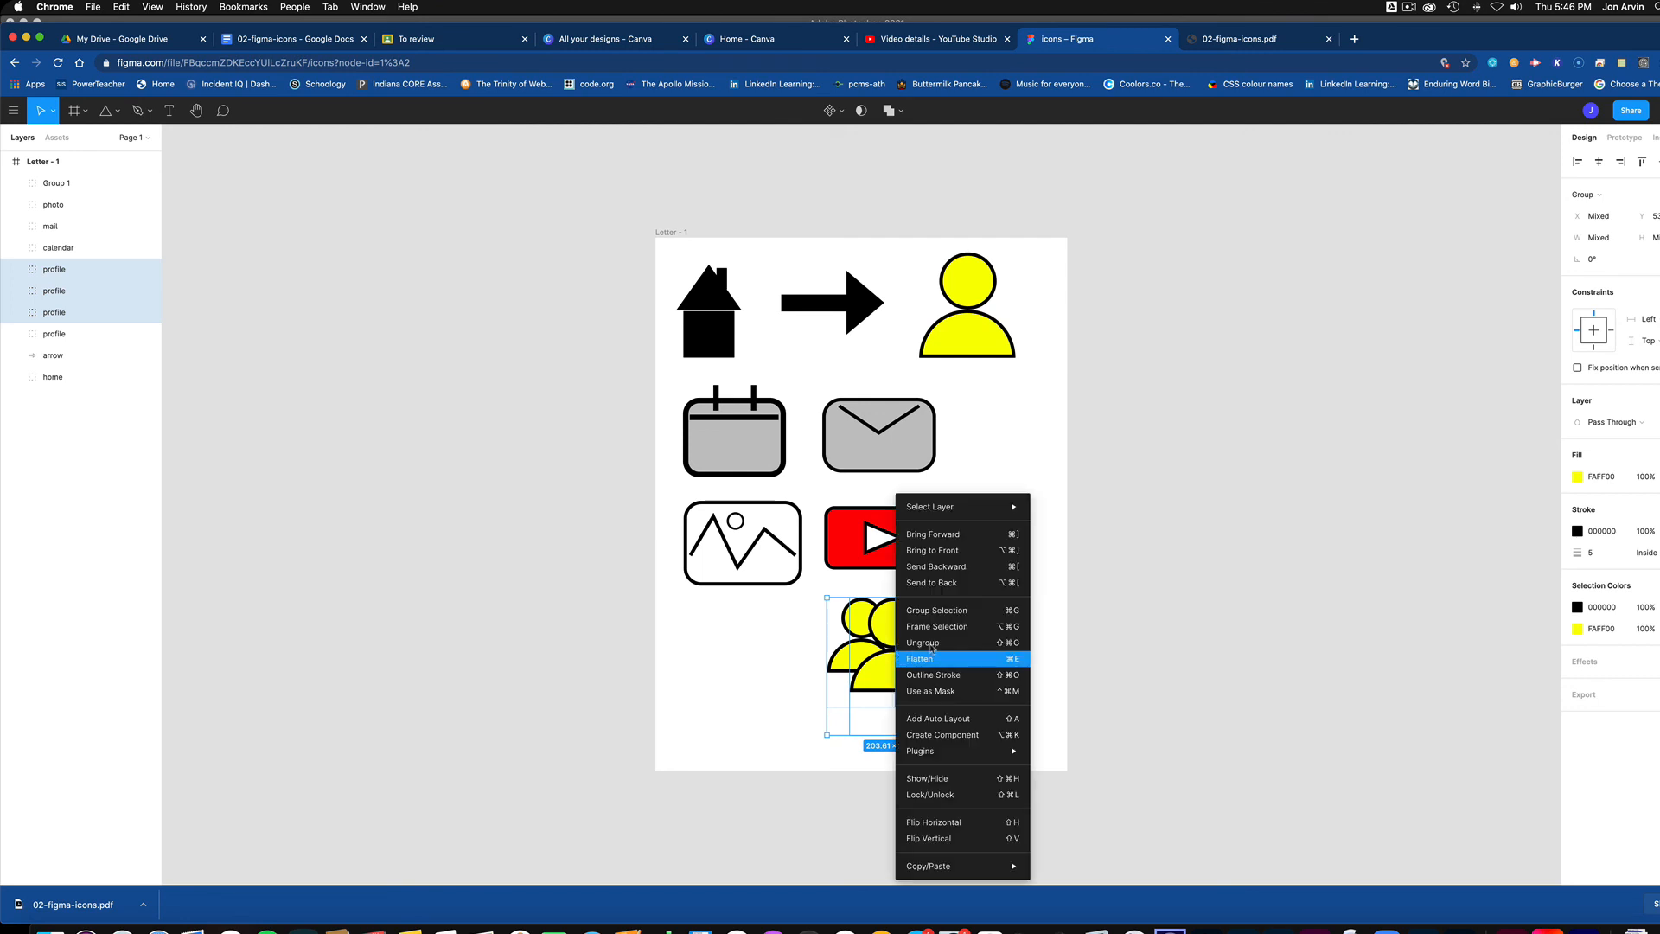
pyautogui.click(966, 615)
pyautogui.click(1023, 614)
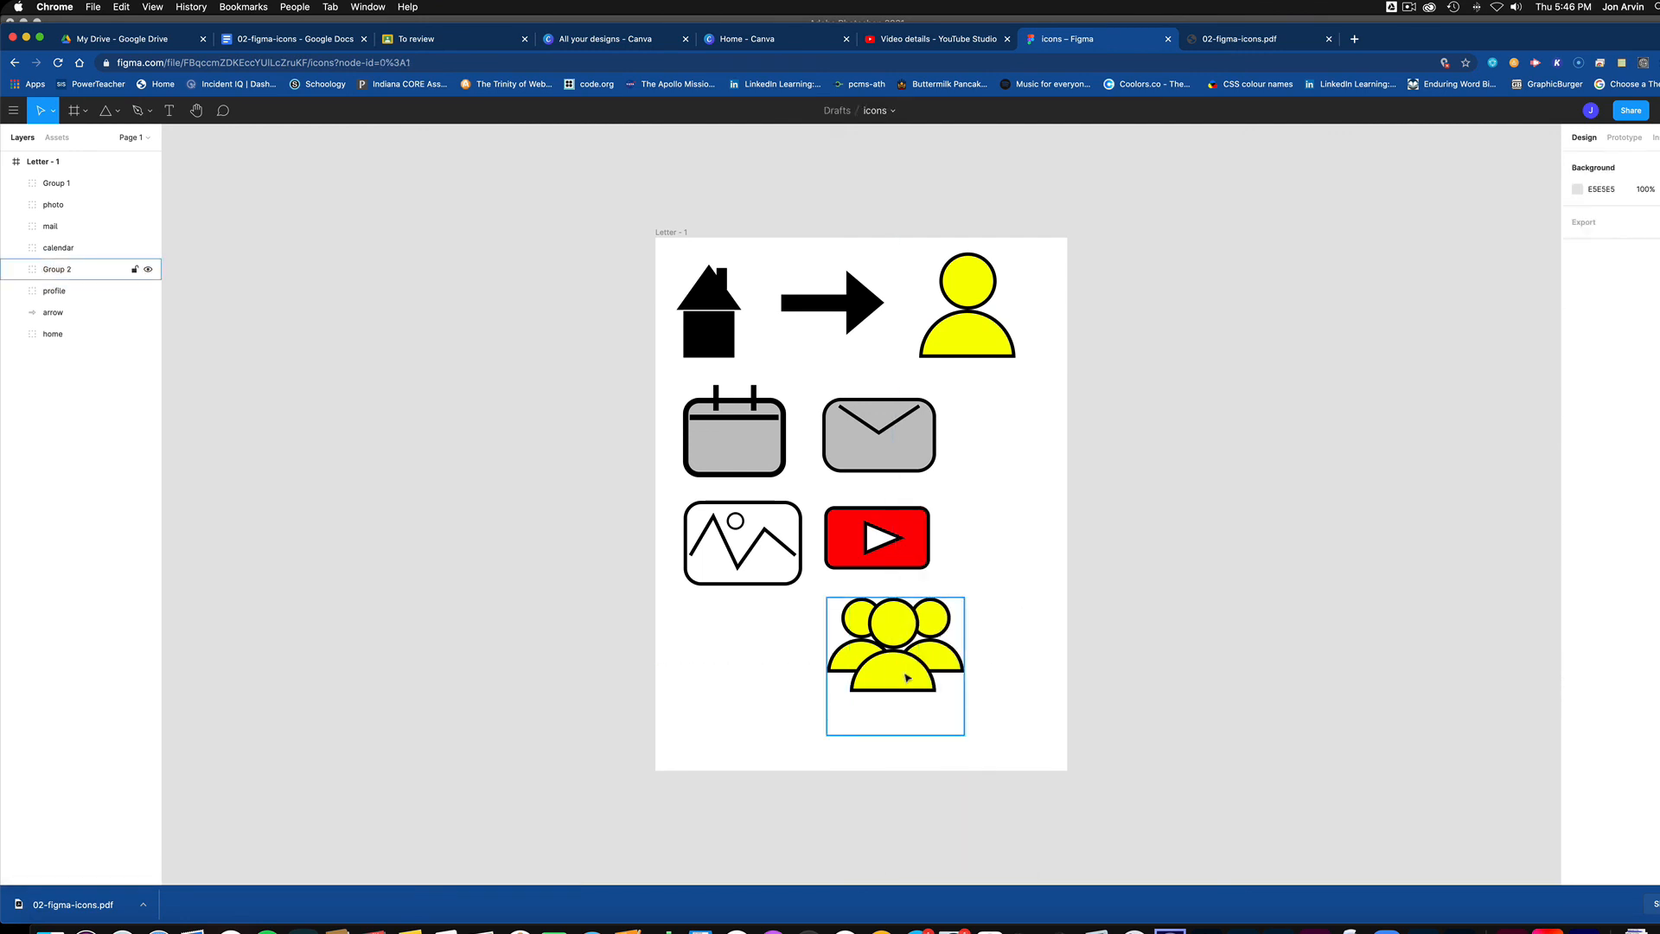
pyautogui.moveTo(907, 677); pyautogui.dragTo(954, 682)
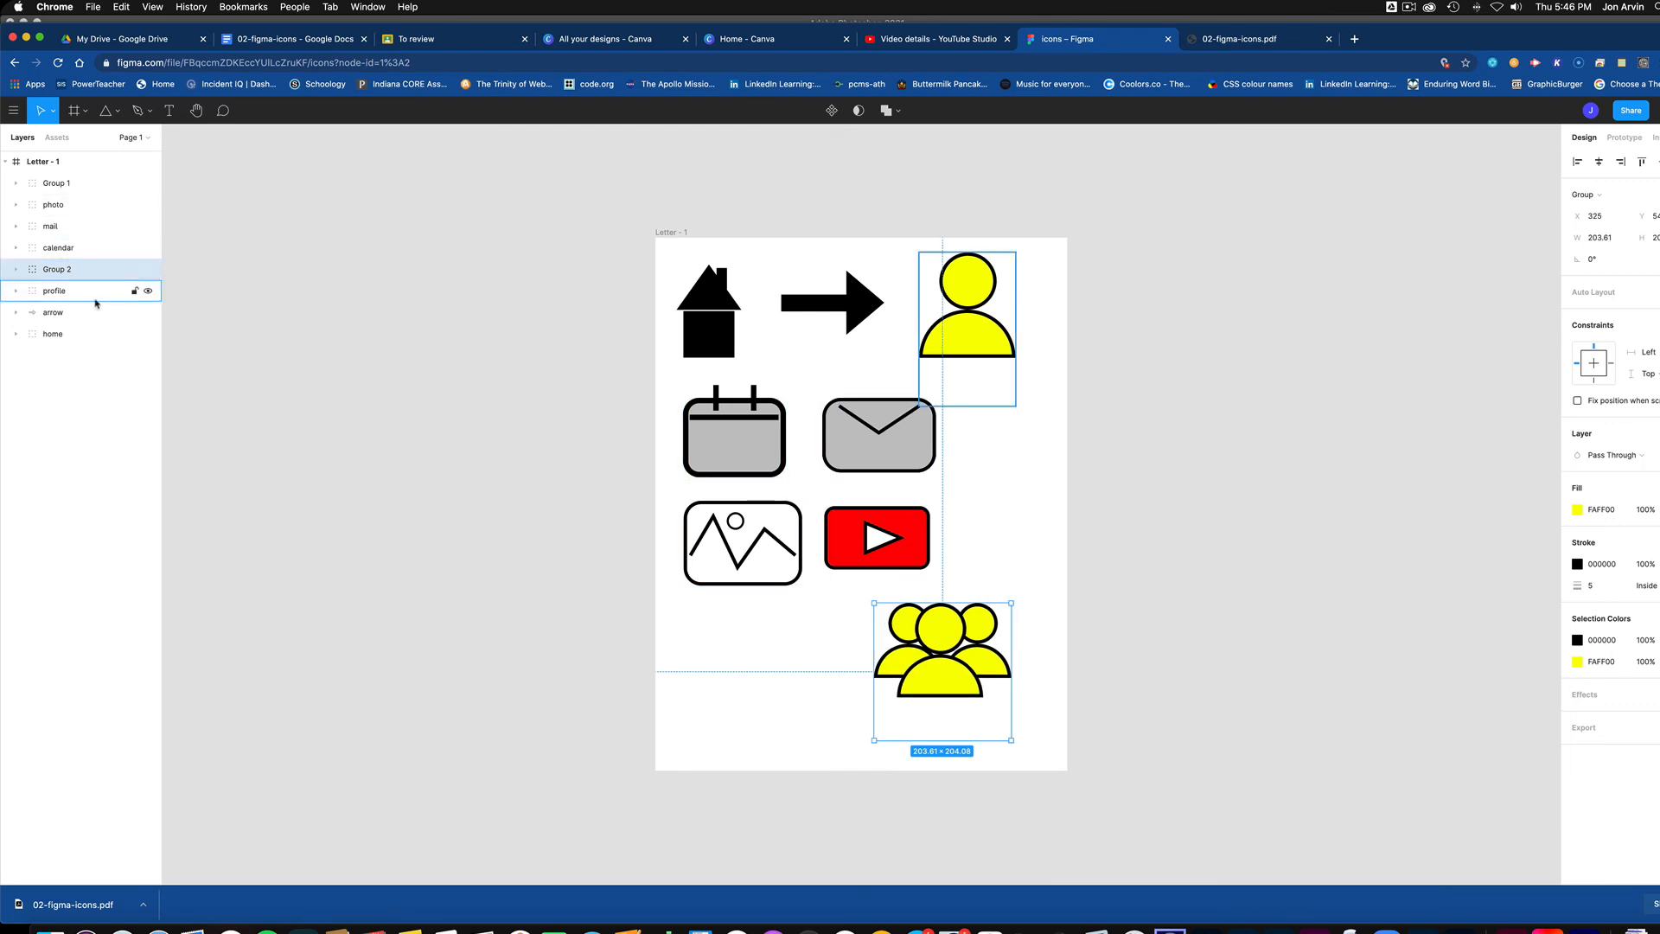
# - Rename the layer of the three-person icon to Group
pyautogui.rightClick(59, 273)
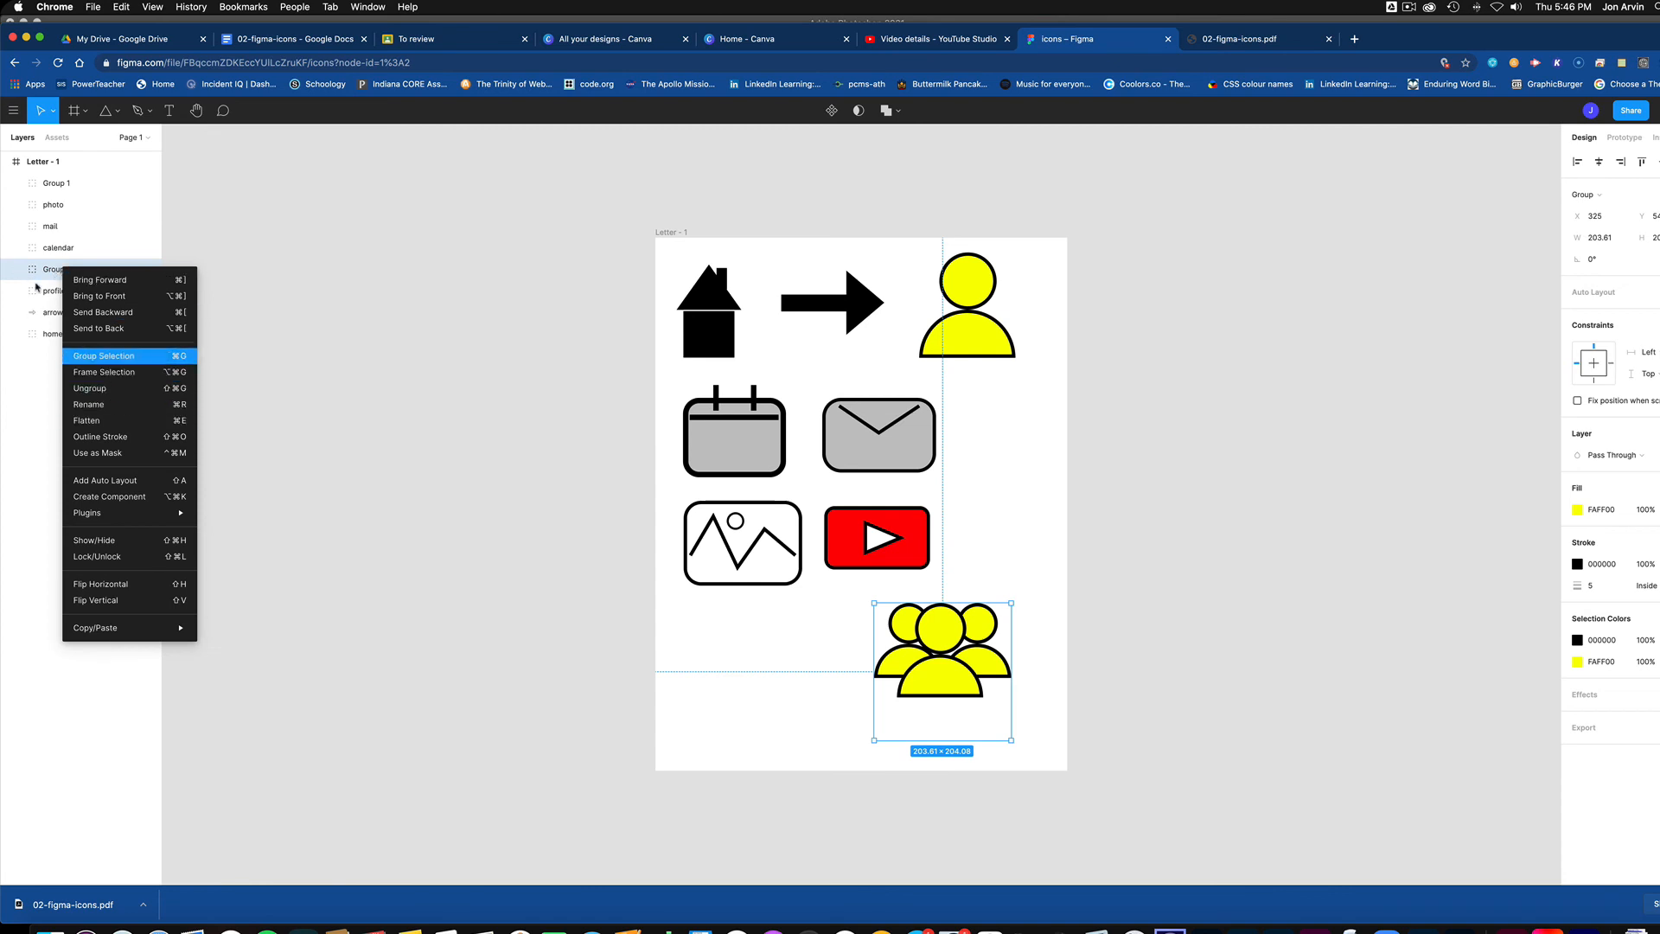
pyautogui.click(119, 405)
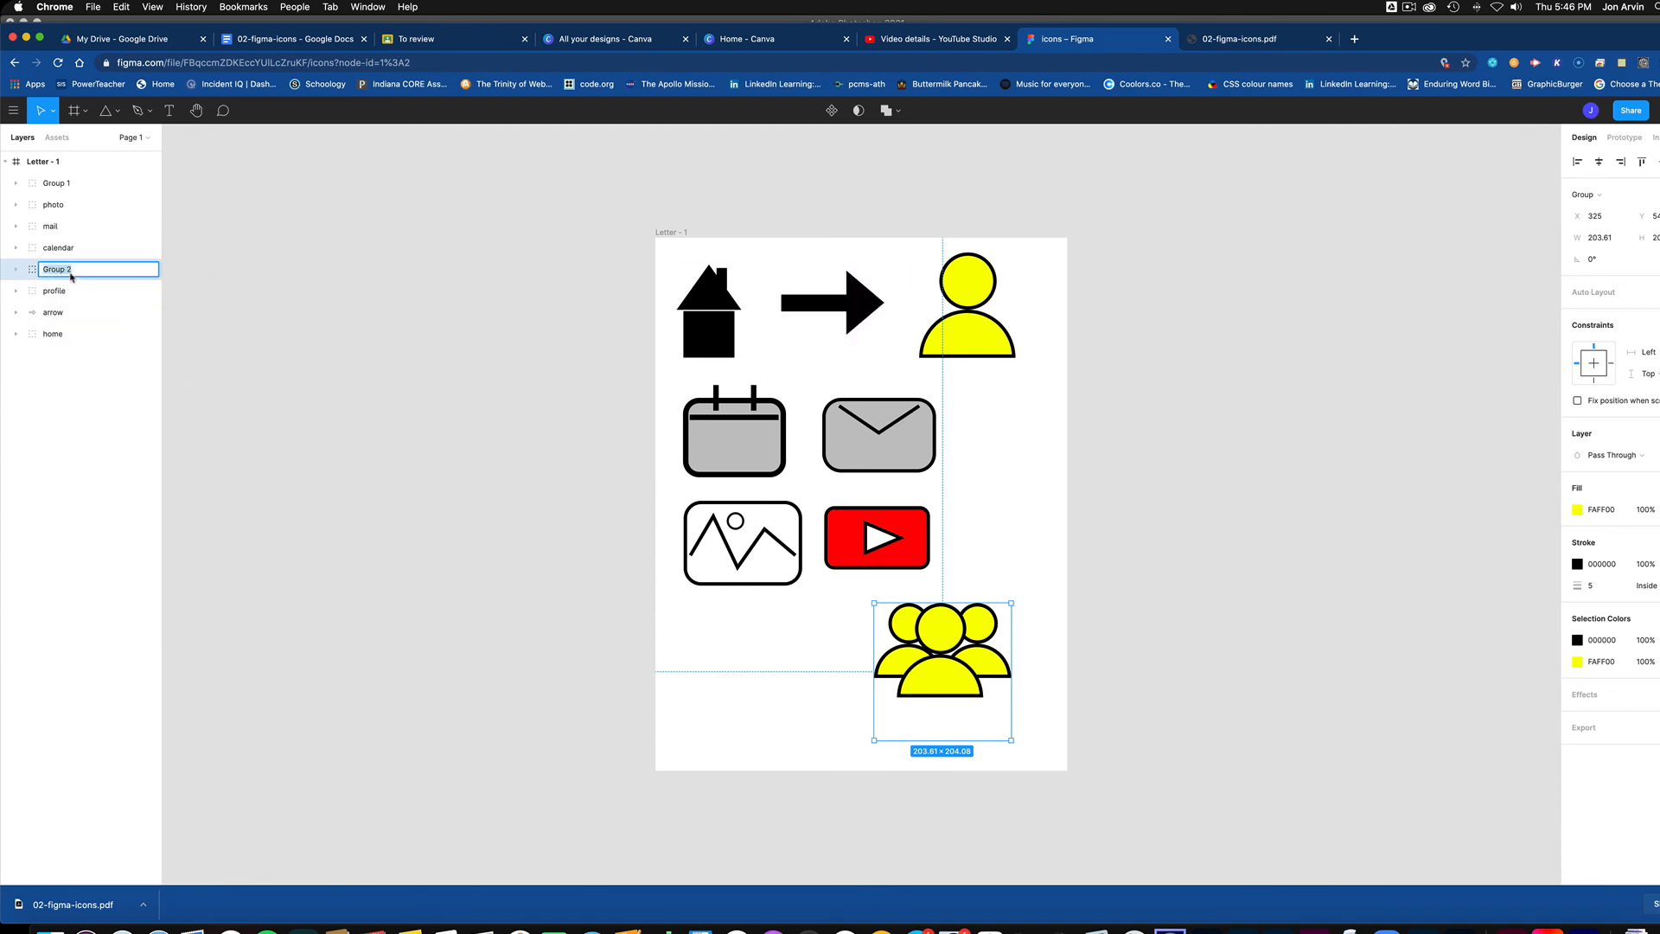
pyautogui.press('Right')
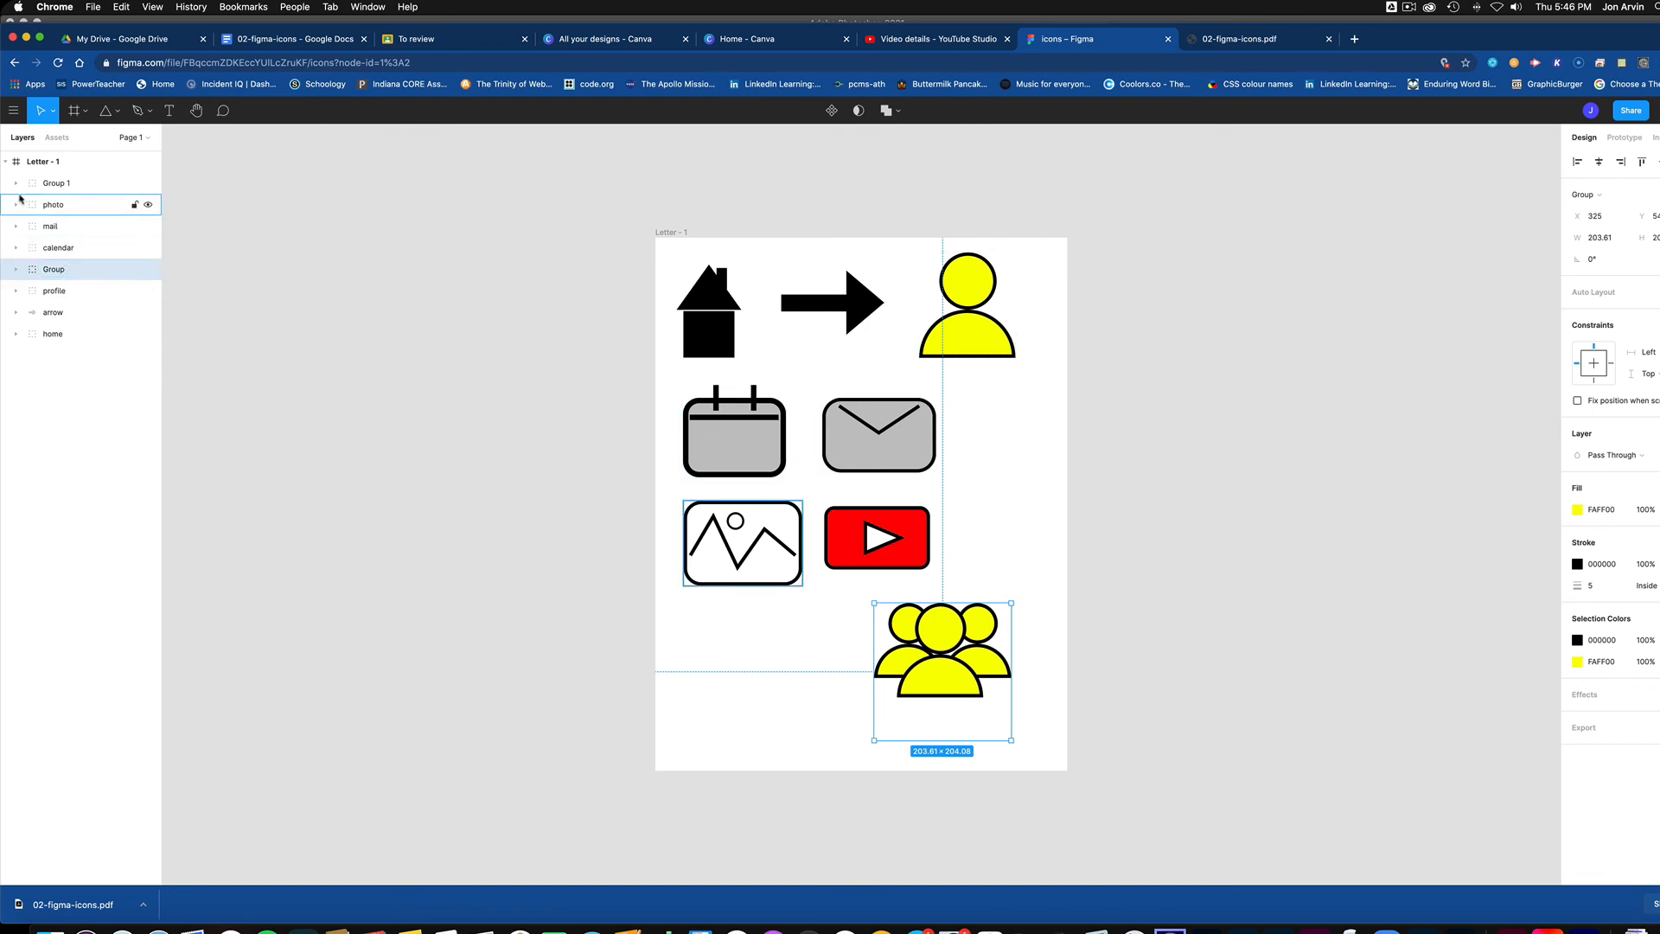
# - Rename the layer of the red play-button icon to video
pyautogui.click(46, 186)
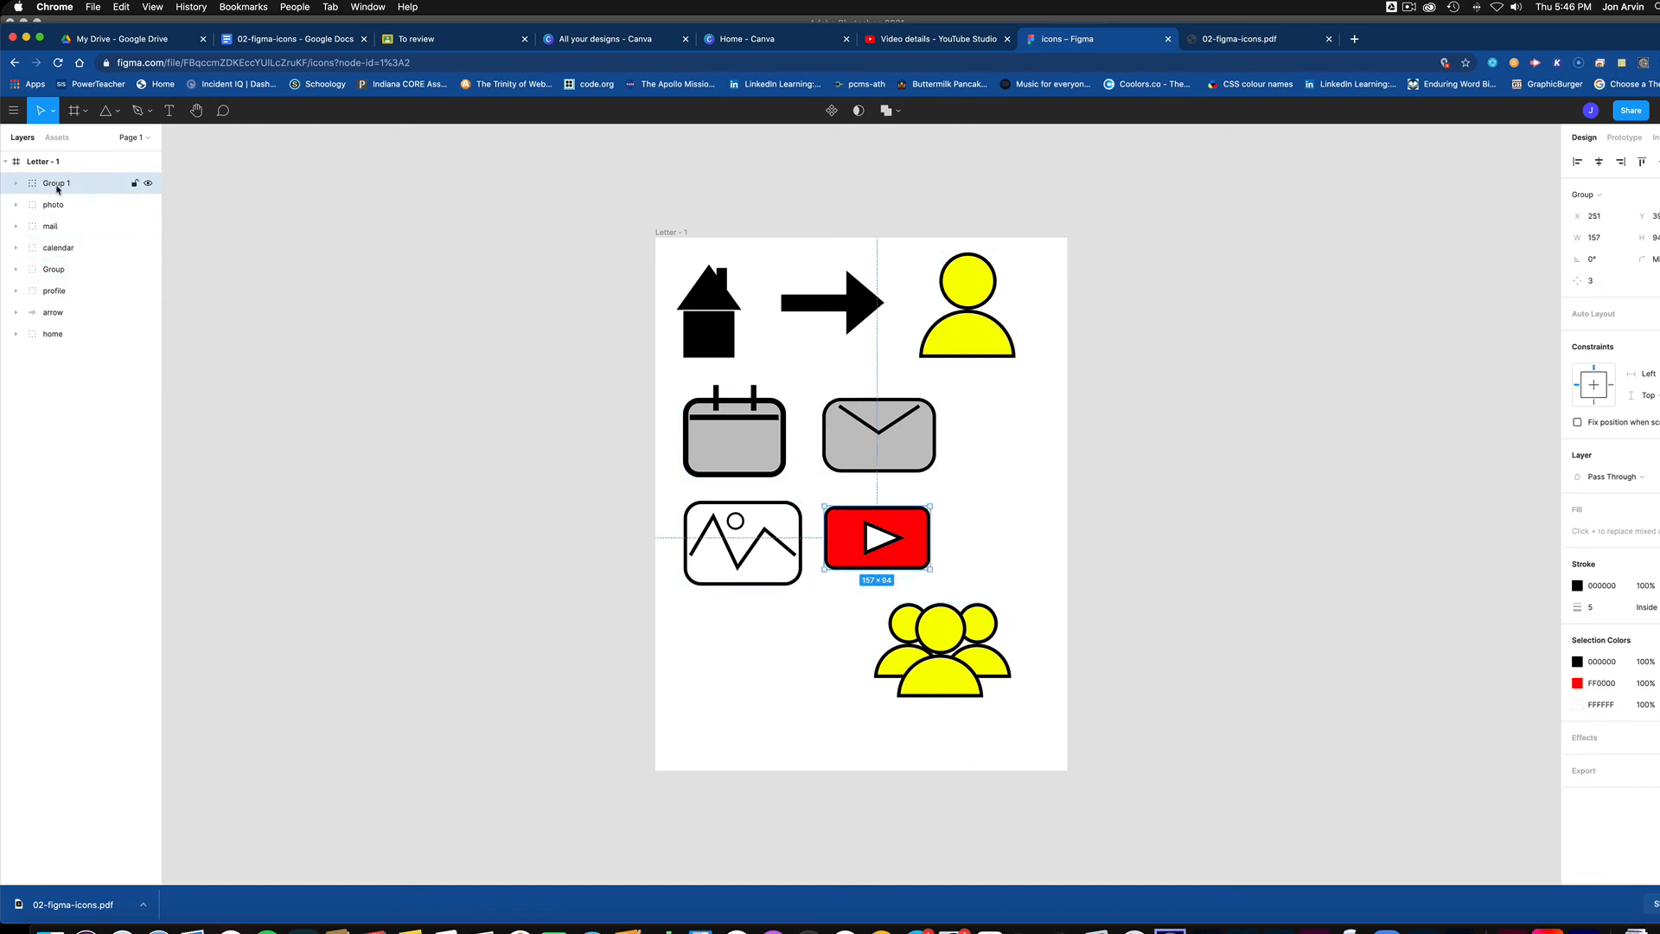
pyautogui.rightClick(57, 190)
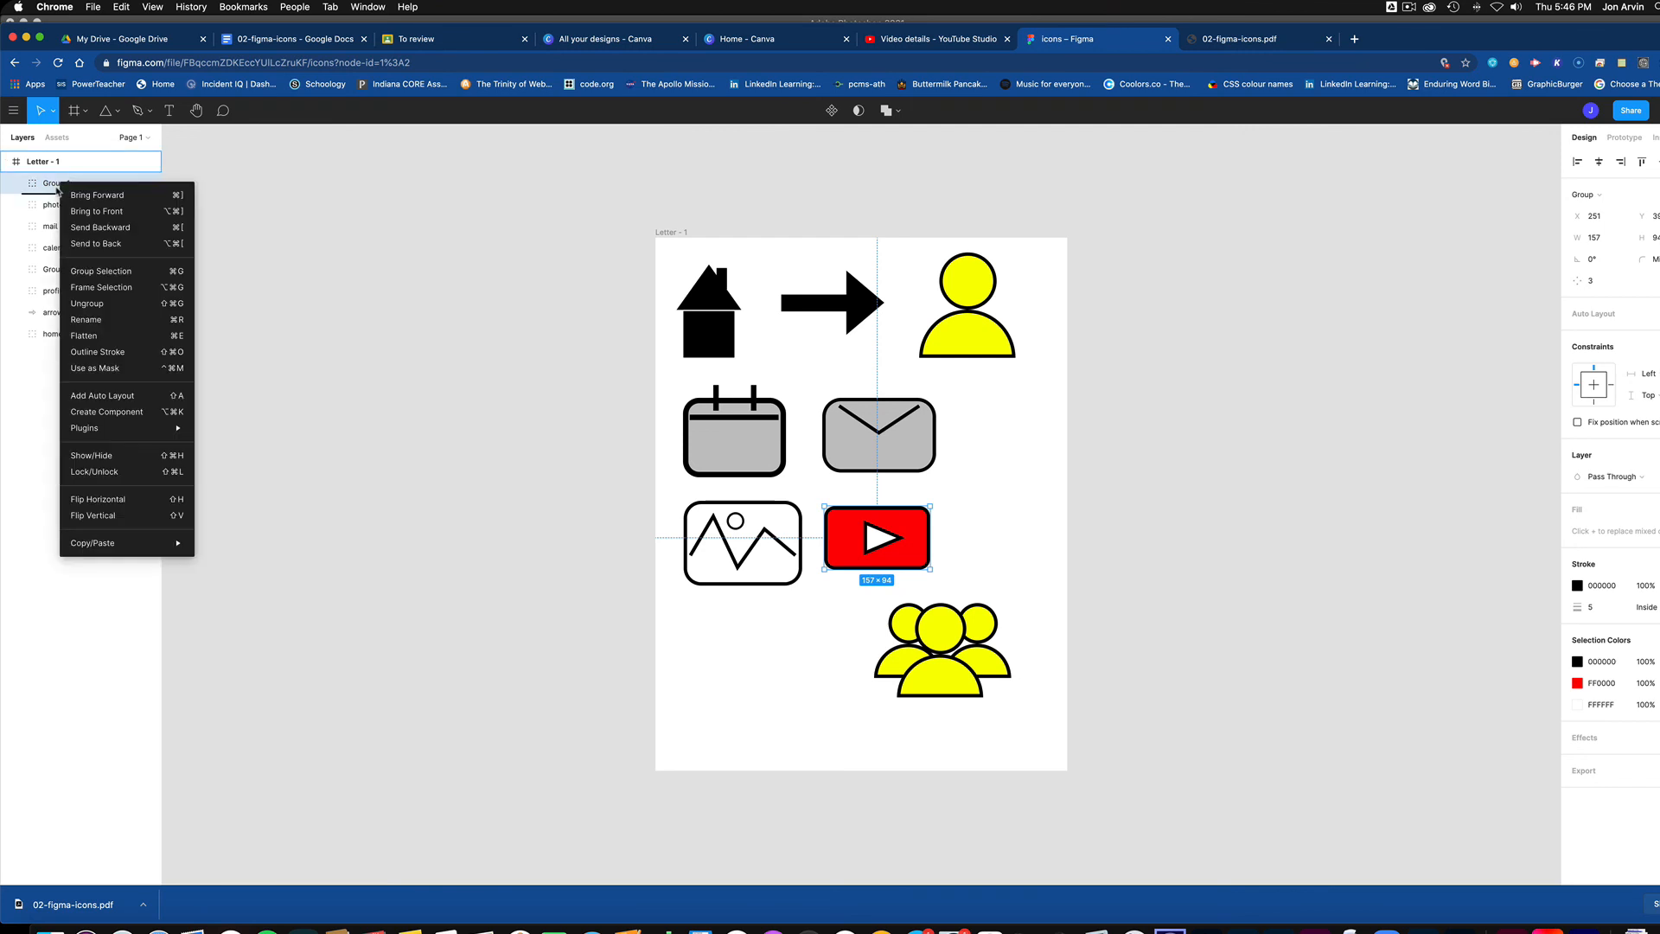
pyautogui.click(120, 323)
pyautogui.write('vi')
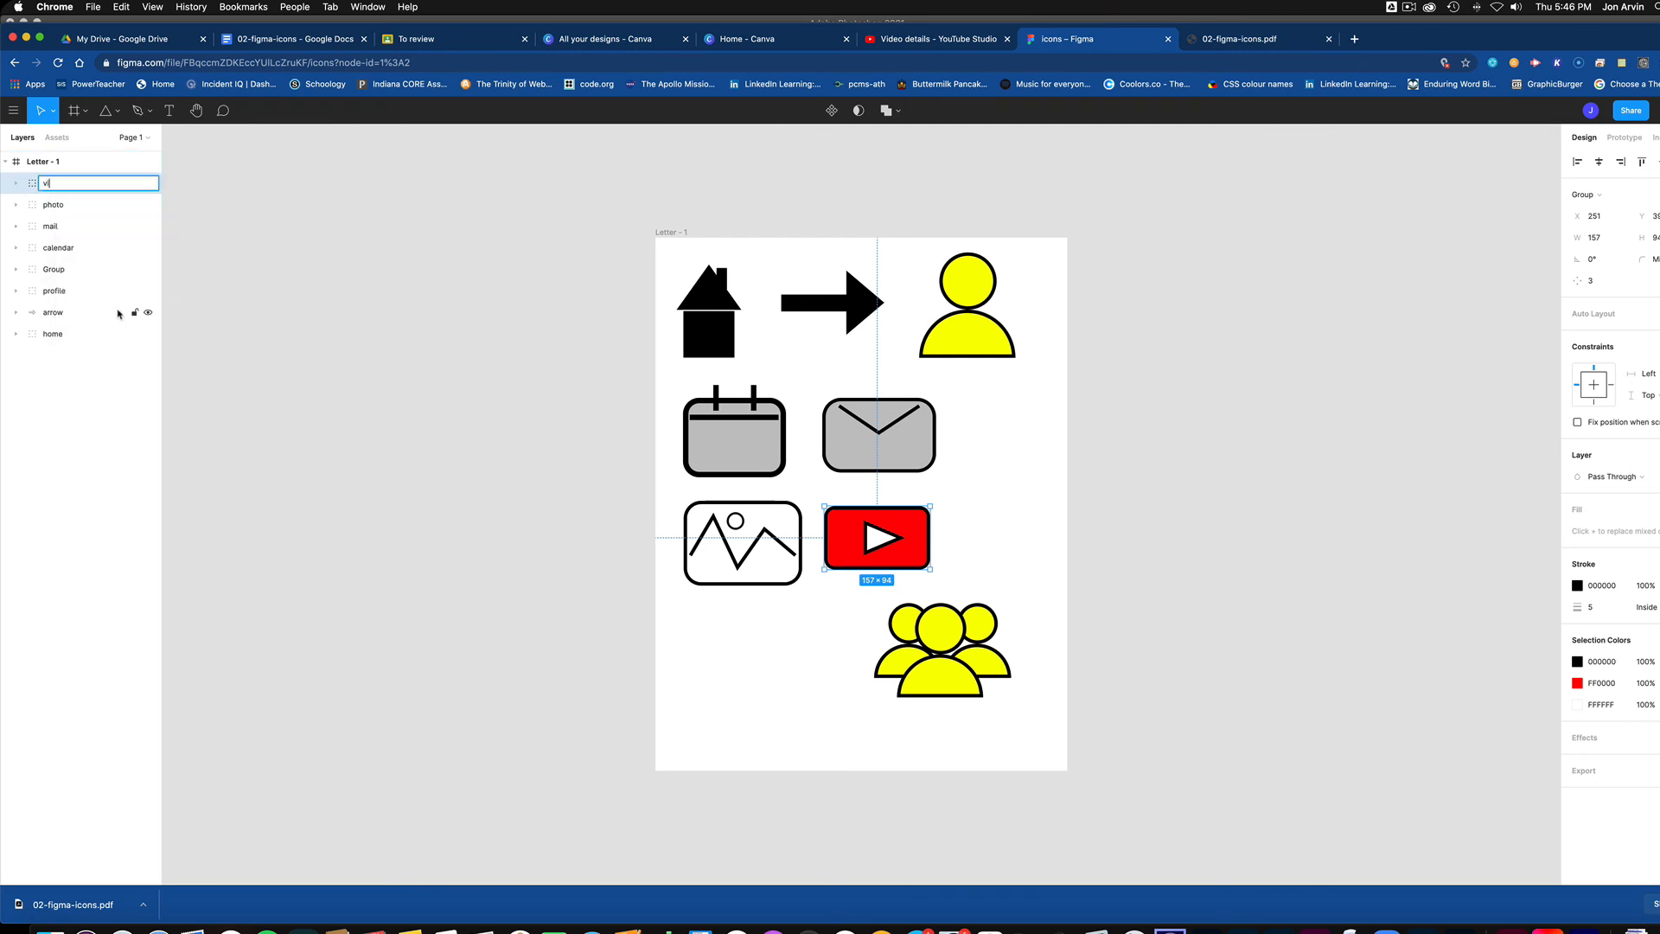
pyautogui.write('deo')
pyautogui.press('Return')
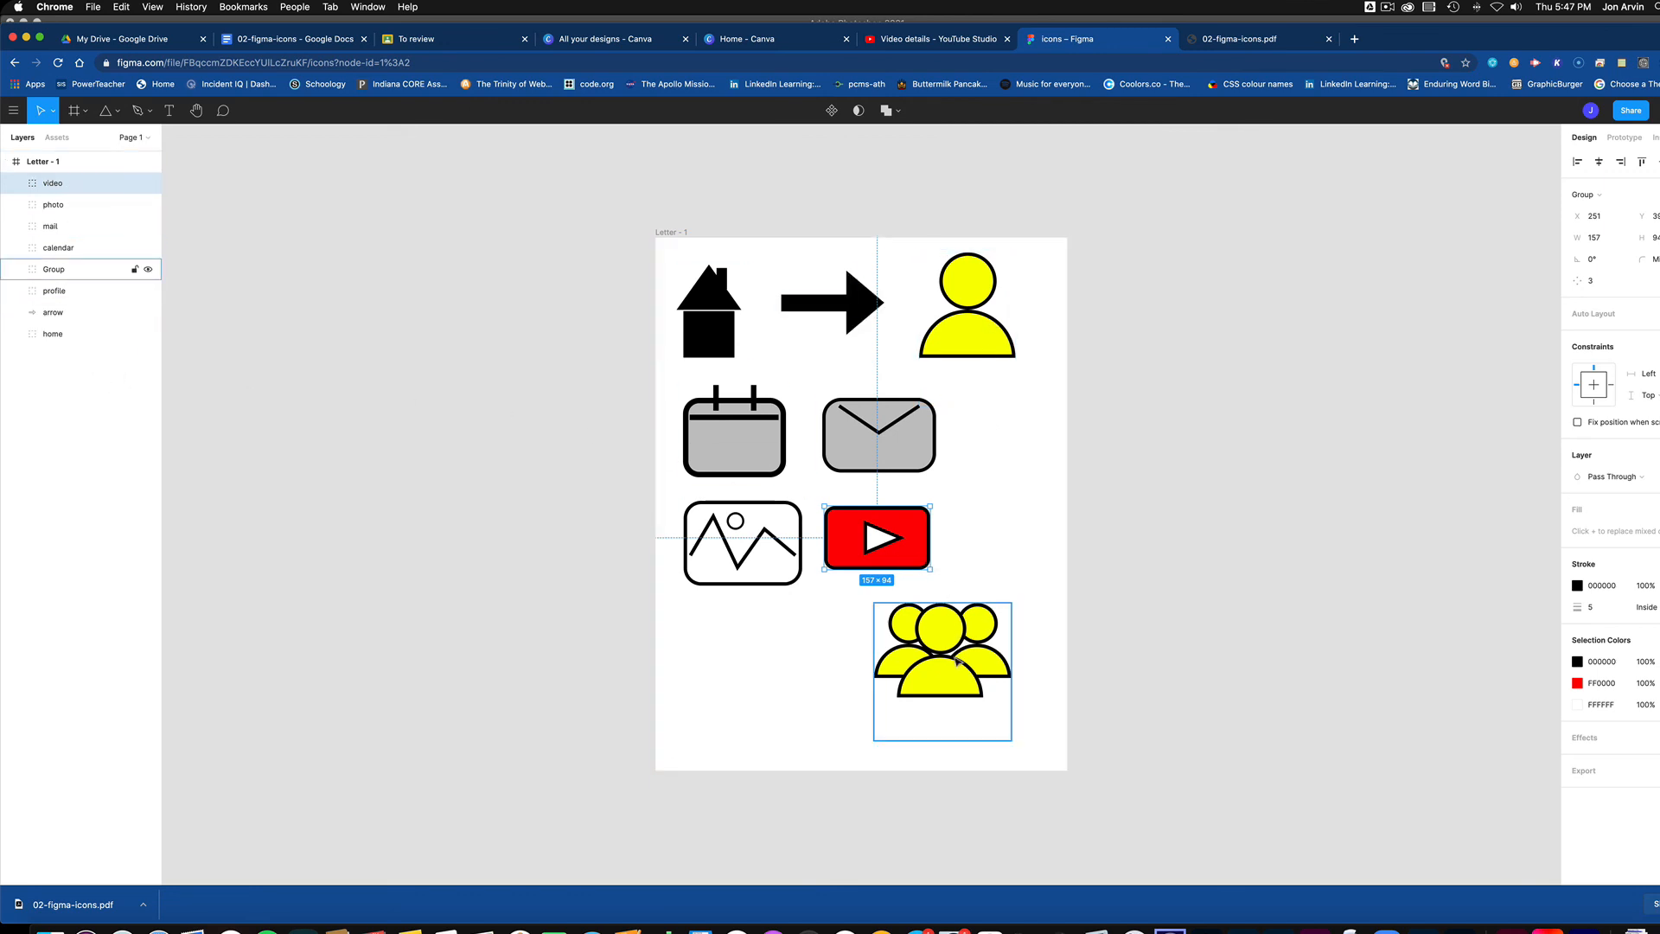
# - Nudge the video icon about 5 px left and about 5 px down
pyautogui.press('Left')
pyautogui.press('Left')
pyautogui.press('Left')
pyautogui.press('Left')
pyautogui.press('Left')
pyautogui.press('Down')
pyautogui.press('Down')
pyautogui.press('Down')
pyautogui.press('Down')
pyautogui.press('Down')
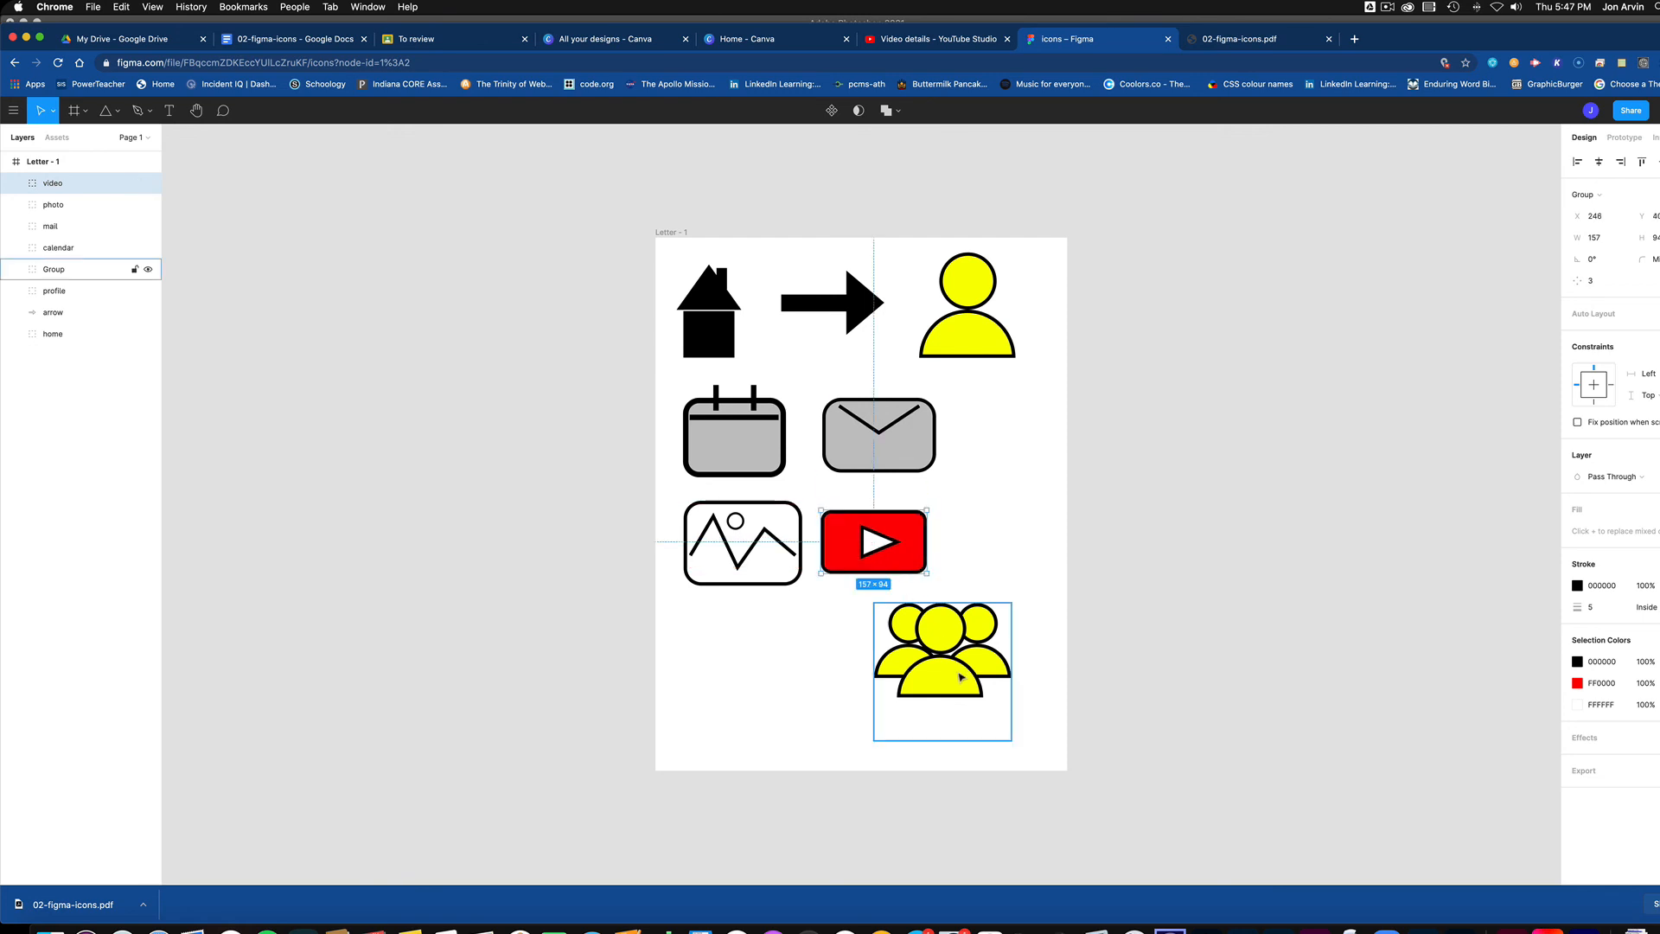
# - Move the three-person icon up to the right of the video icon and shift the mail icon slightly up and left
pyautogui.moveTo(960, 677); pyautogui.dragTo(1006, 535)
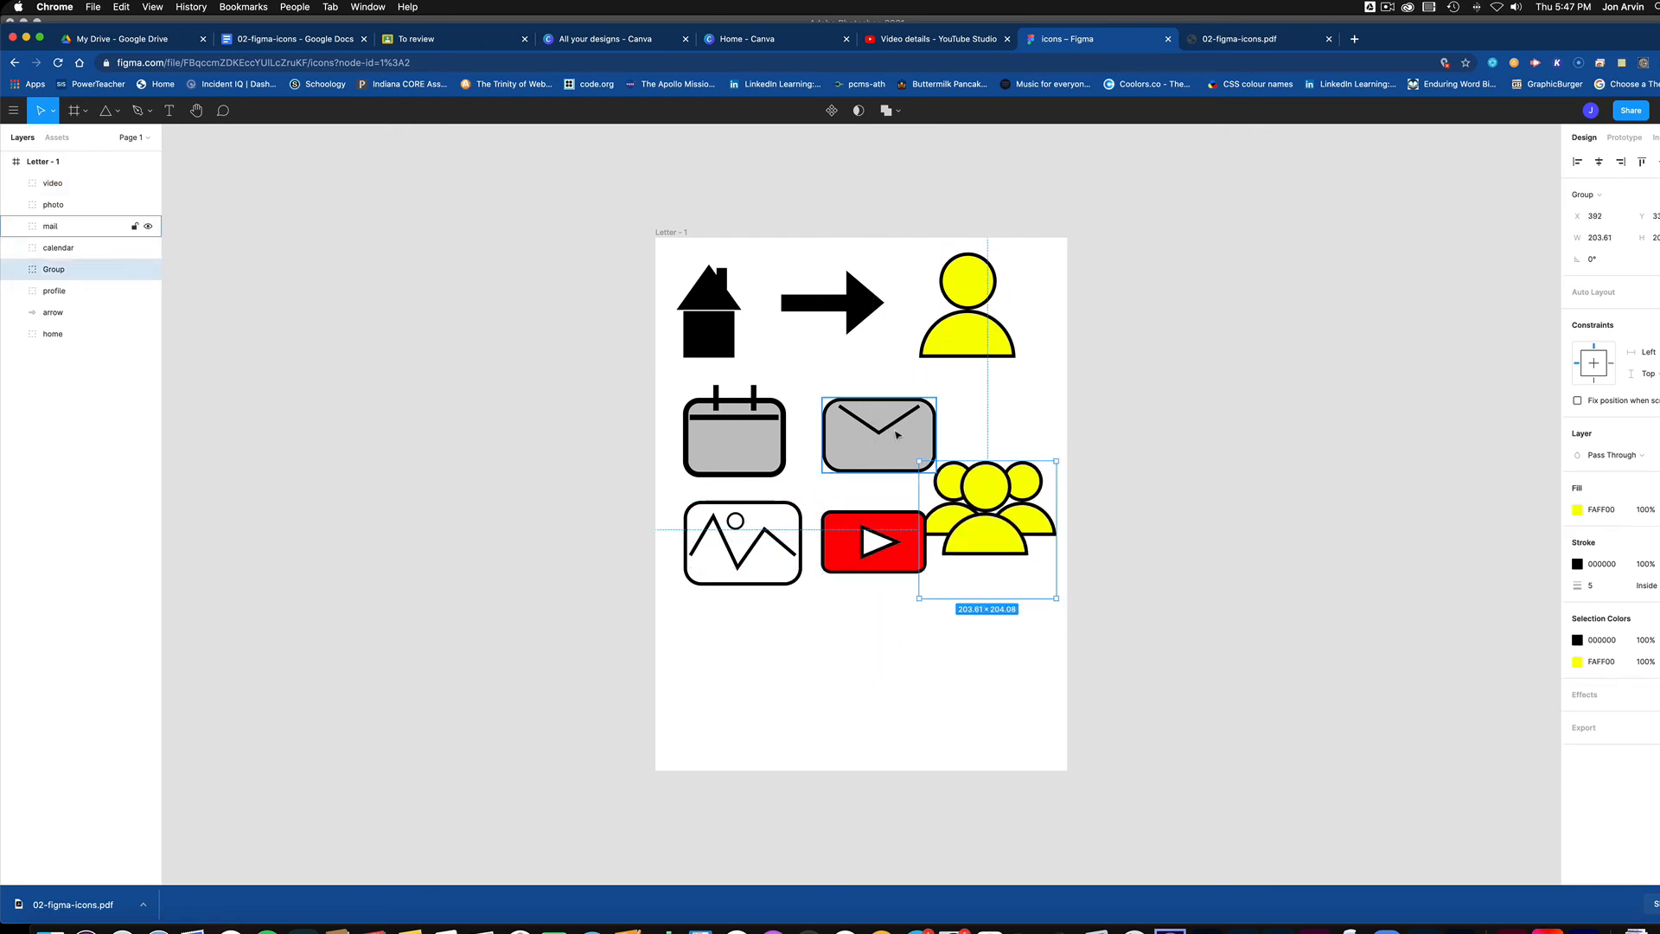
pyautogui.moveTo(897, 435)
pyautogui.mouseDown()
pyautogui.moveTo(871, 407)
pyautogui.moveTo(890, 397)
pyautogui.moveTo(886, 422)
pyautogui.mouseUp()
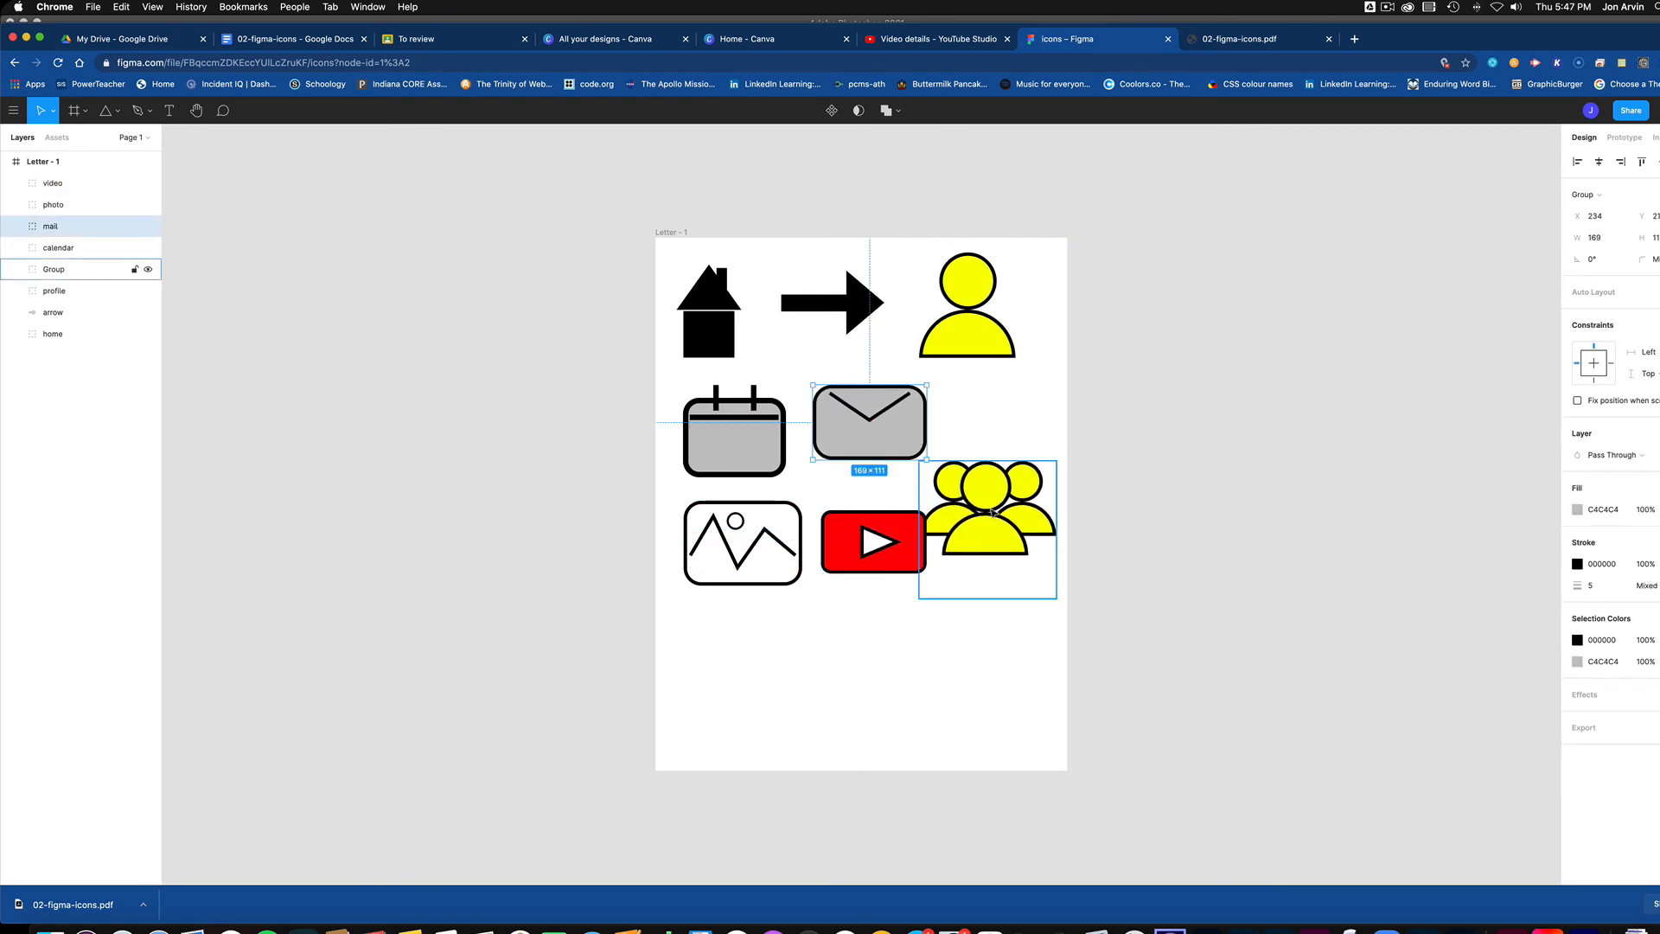
# - Stack the video icon directly beneath the mail icon and the three-person icon beneath the video icon
pyautogui.moveTo(993, 512); pyautogui.dragTo(992, 503)
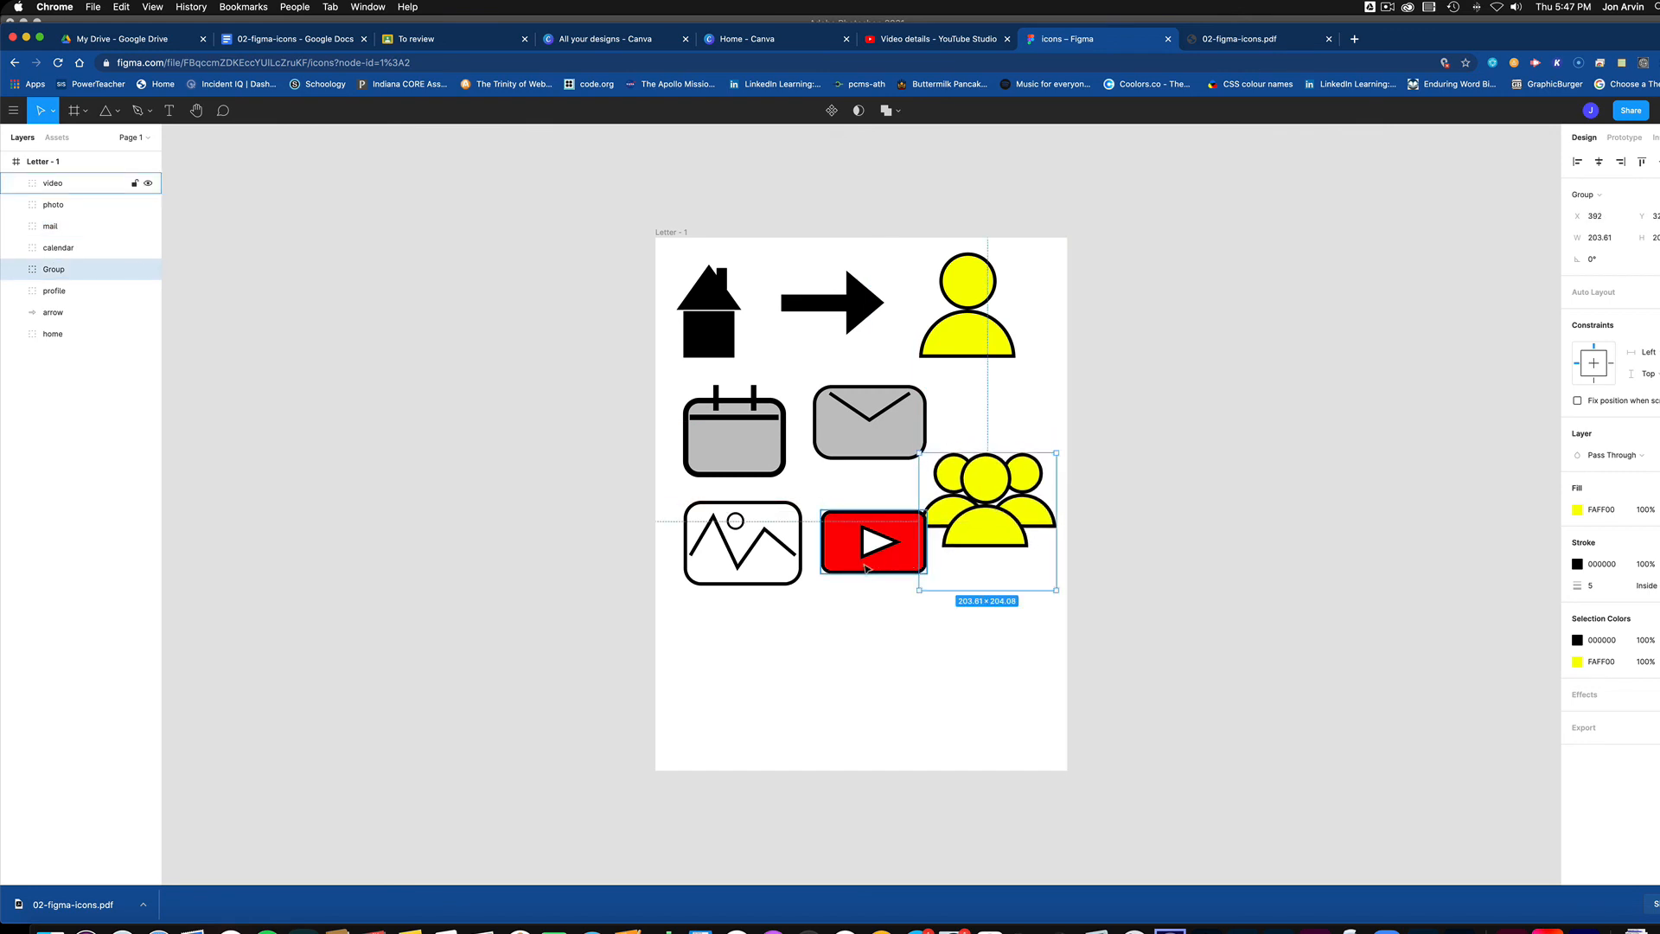
pyautogui.moveTo(866, 568); pyautogui.dragTo(859, 534)
pyautogui.moveTo(988, 515); pyautogui.dragTo(871, 619)
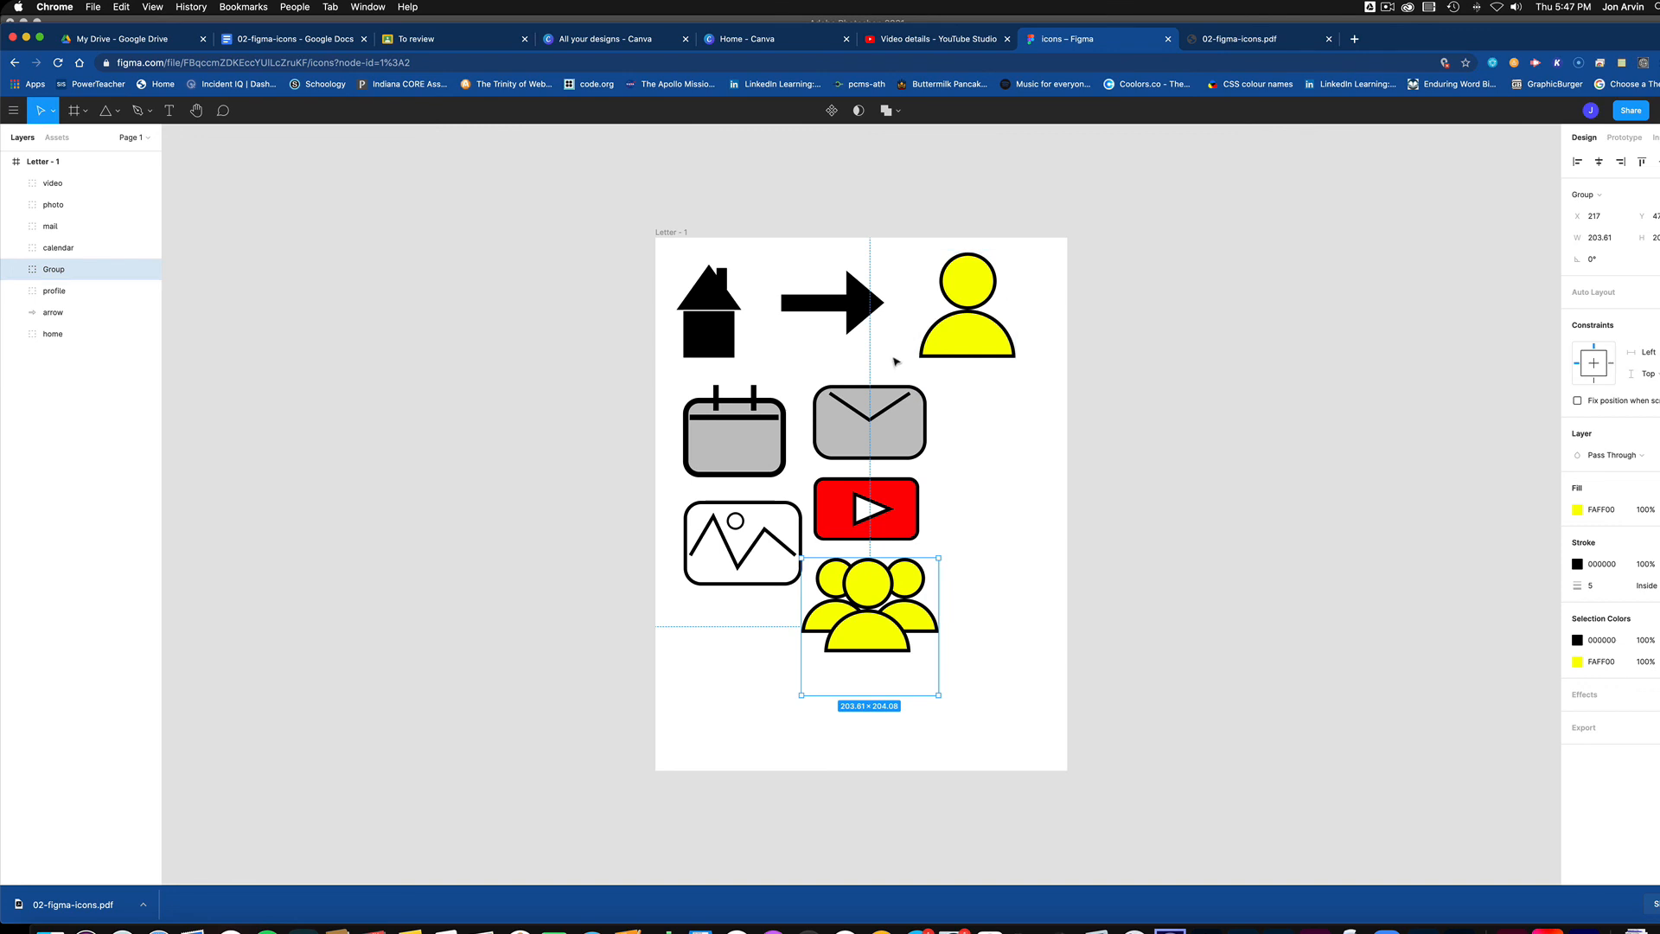
pyautogui.click(1001, 506)
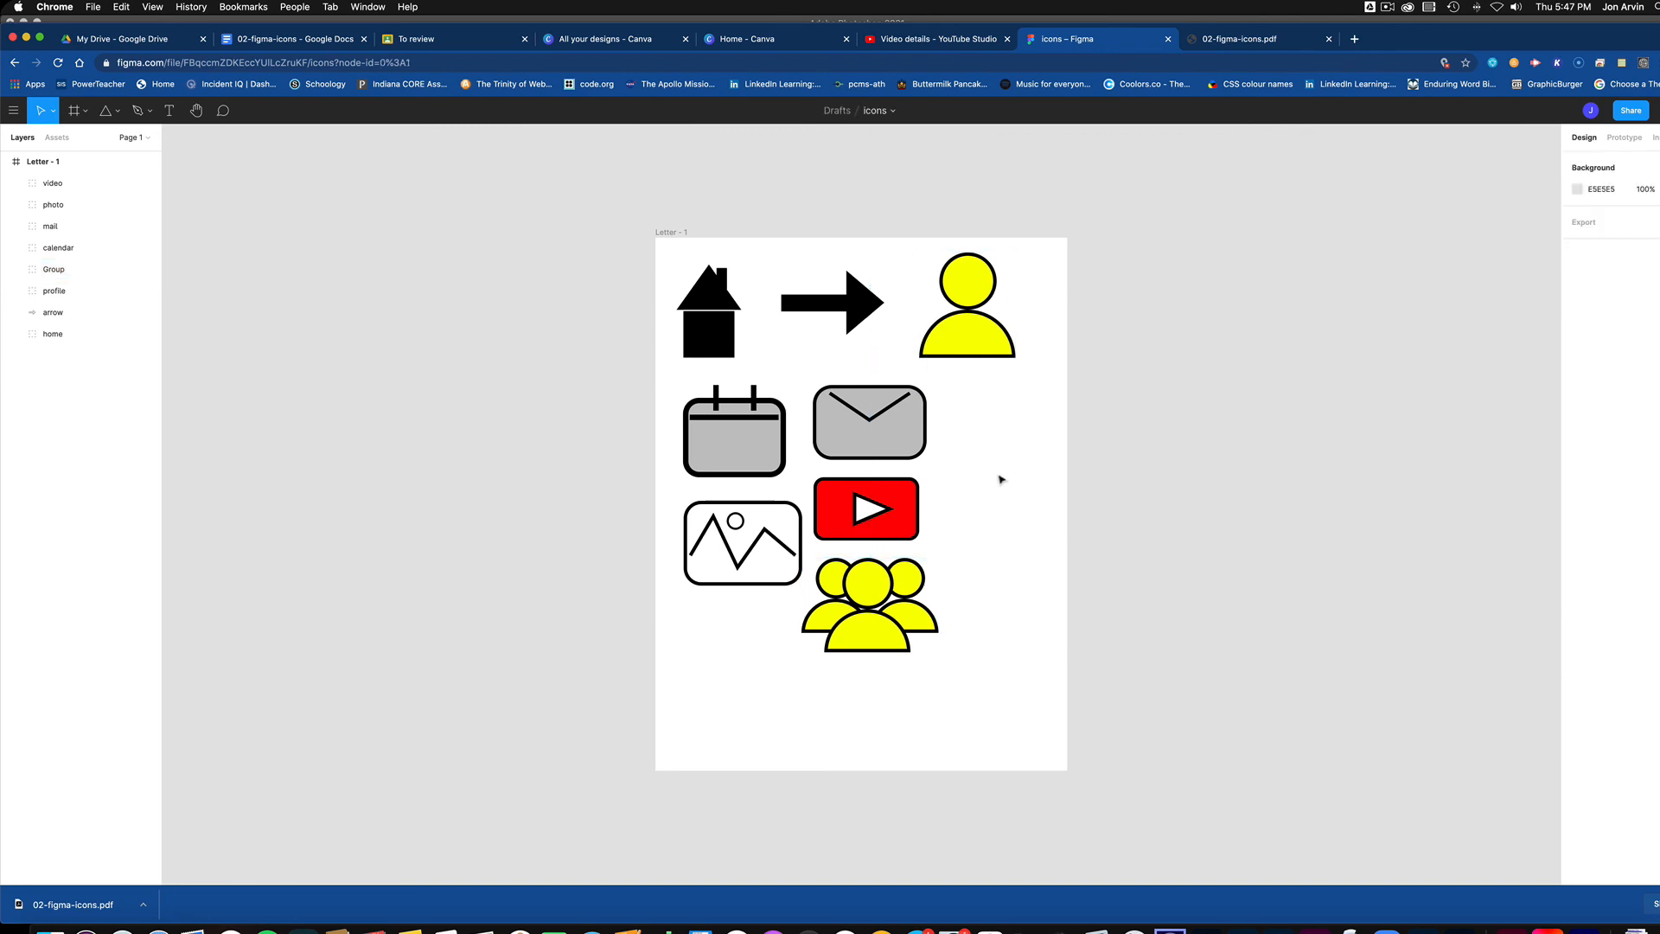
# - Check the optional bonus Like icons in 02-figma-icons.pdf, then return to the Figma icons file
pyautogui.click(1240, 39)
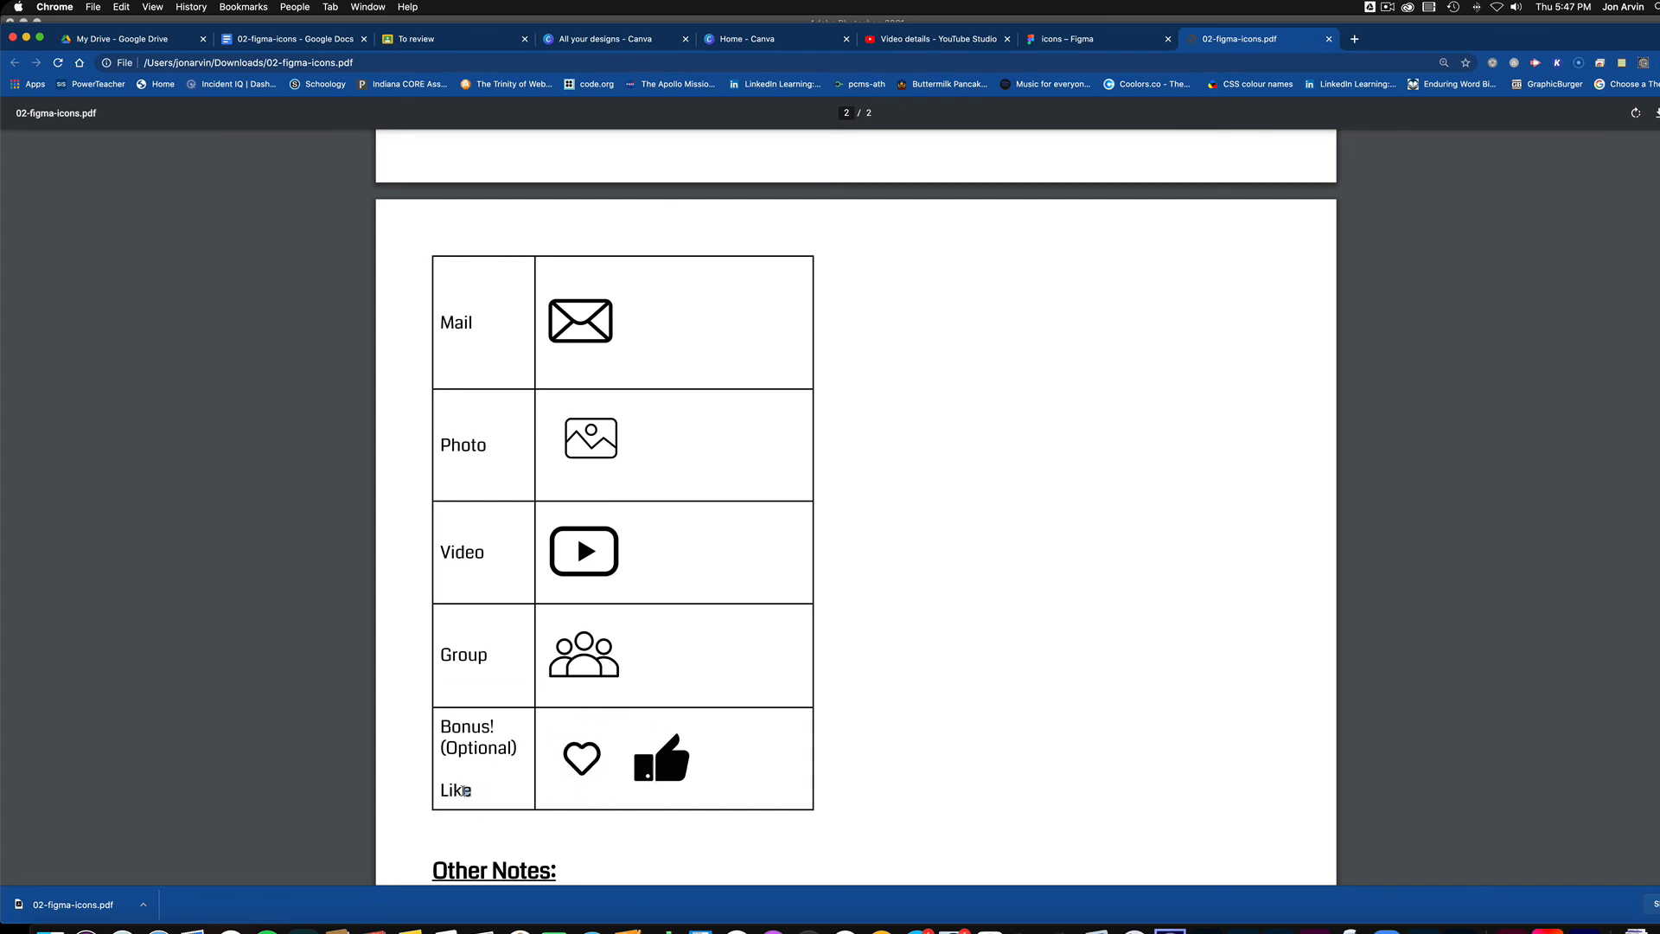
pyautogui.moveTo(465, 790); pyautogui.dragTo(433, 787)
pyautogui.click(1073, 40)
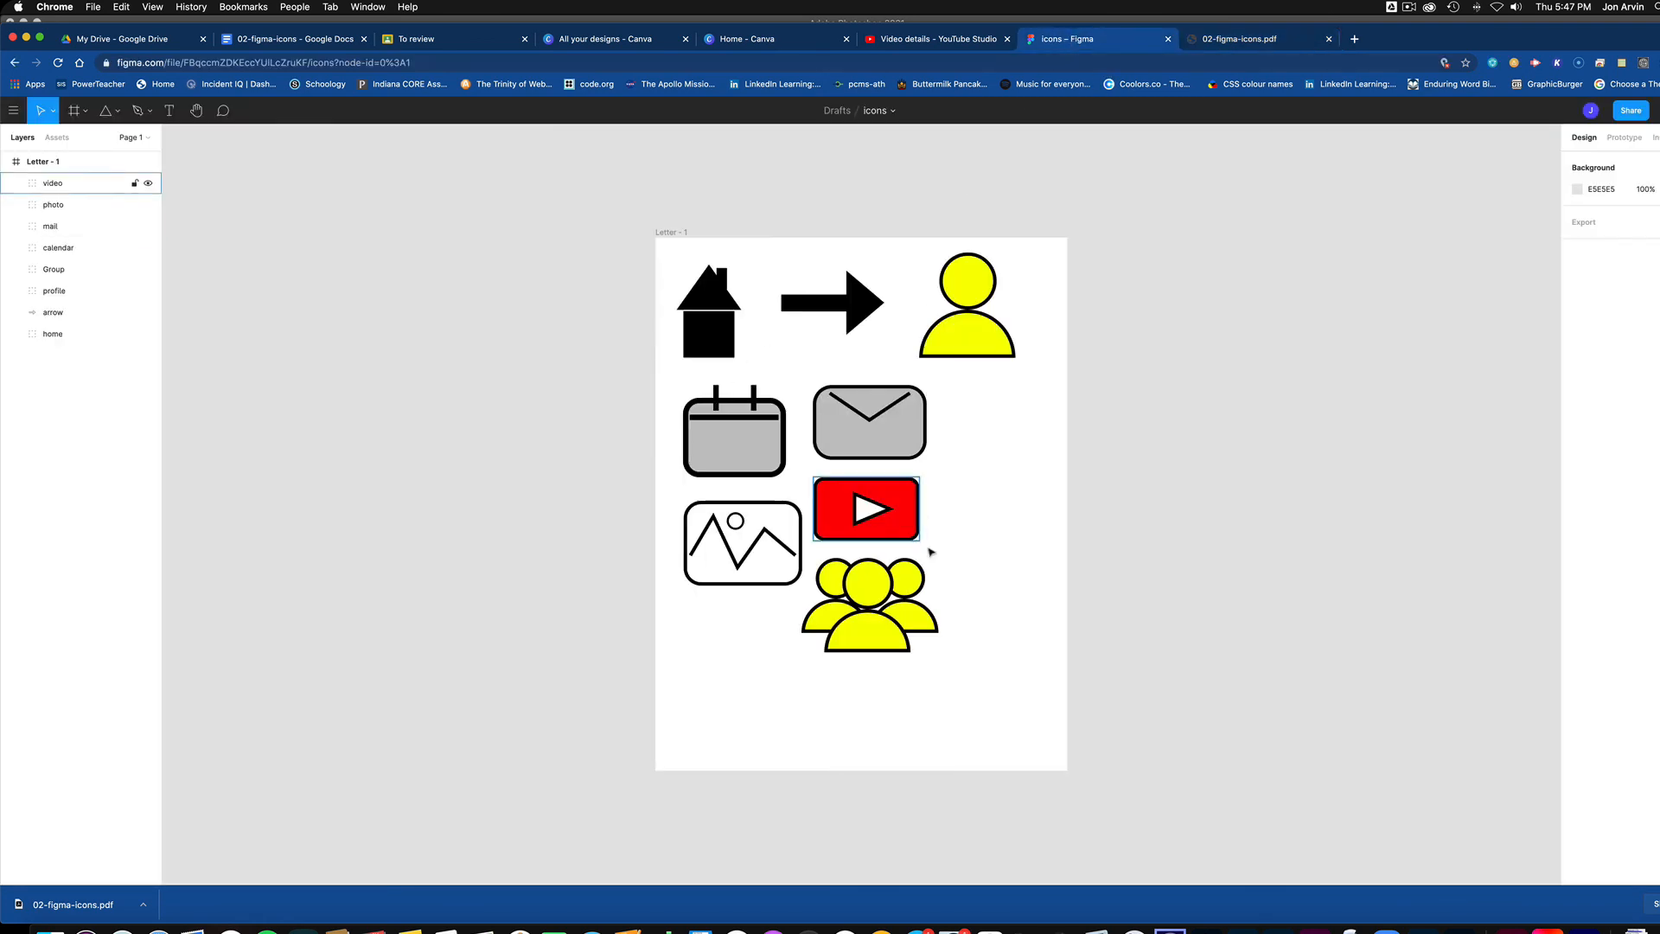
# - Arrange the video and three-person icons as the frame's bottom row, with the photo and mail icons as the row above
pyautogui.click(879, 638)
pyautogui.moveTo(893, 658); pyautogui.dragTo(984, 711)
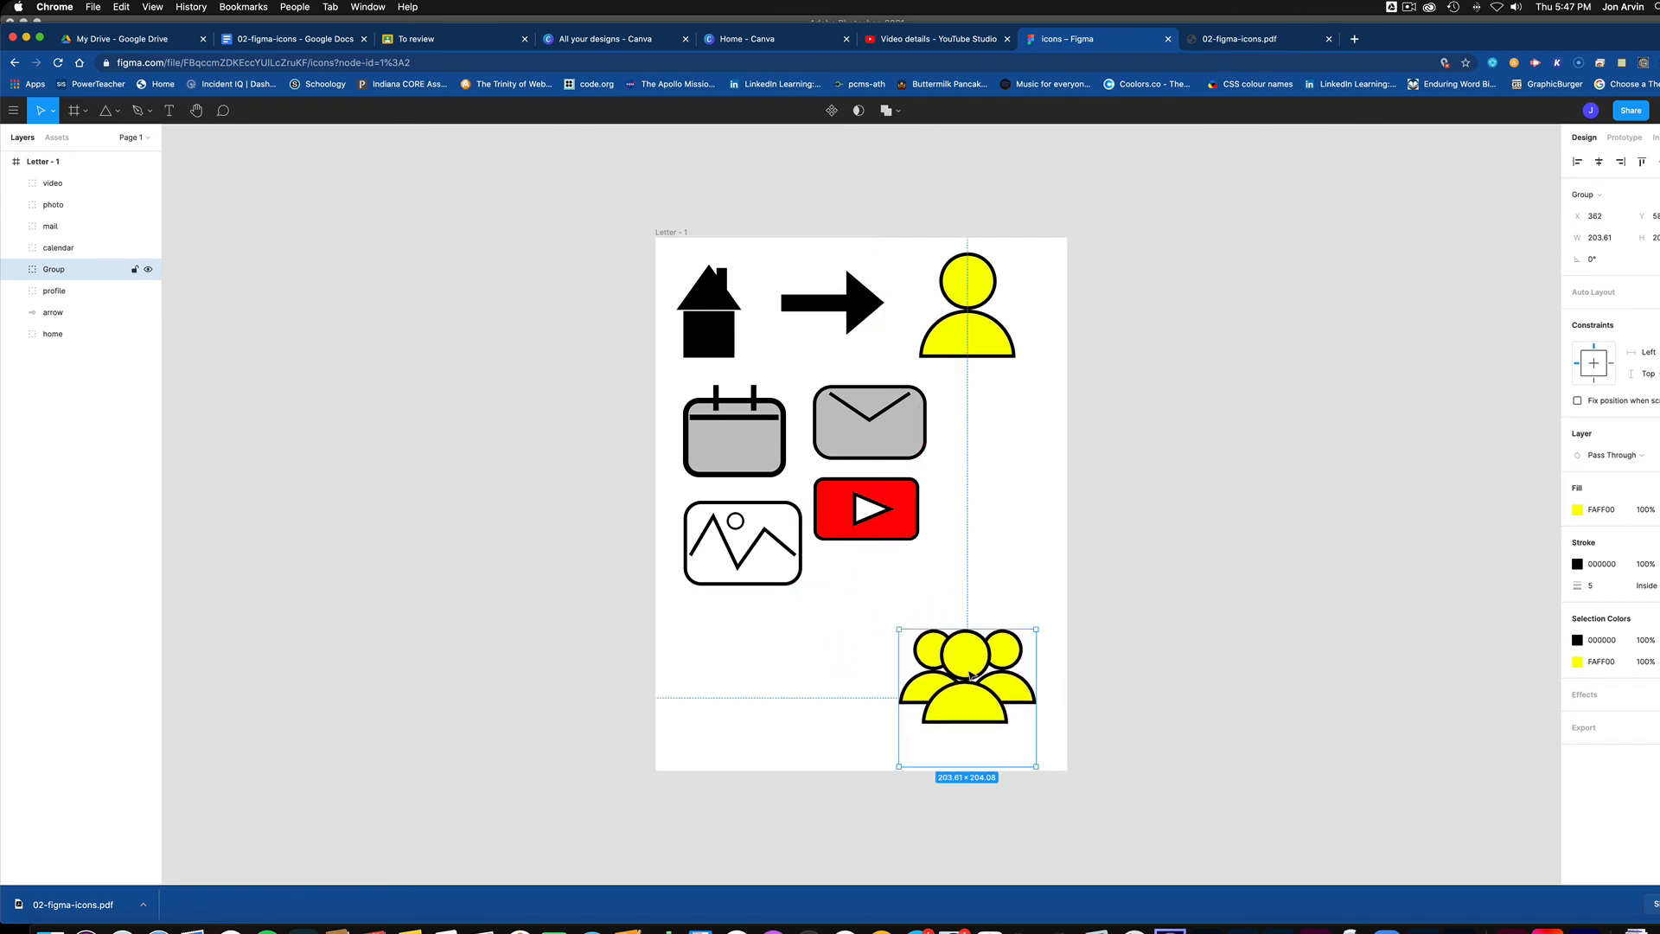
pyautogui.moveTo(880, 507); pyautogui.dragTo(770, 689)
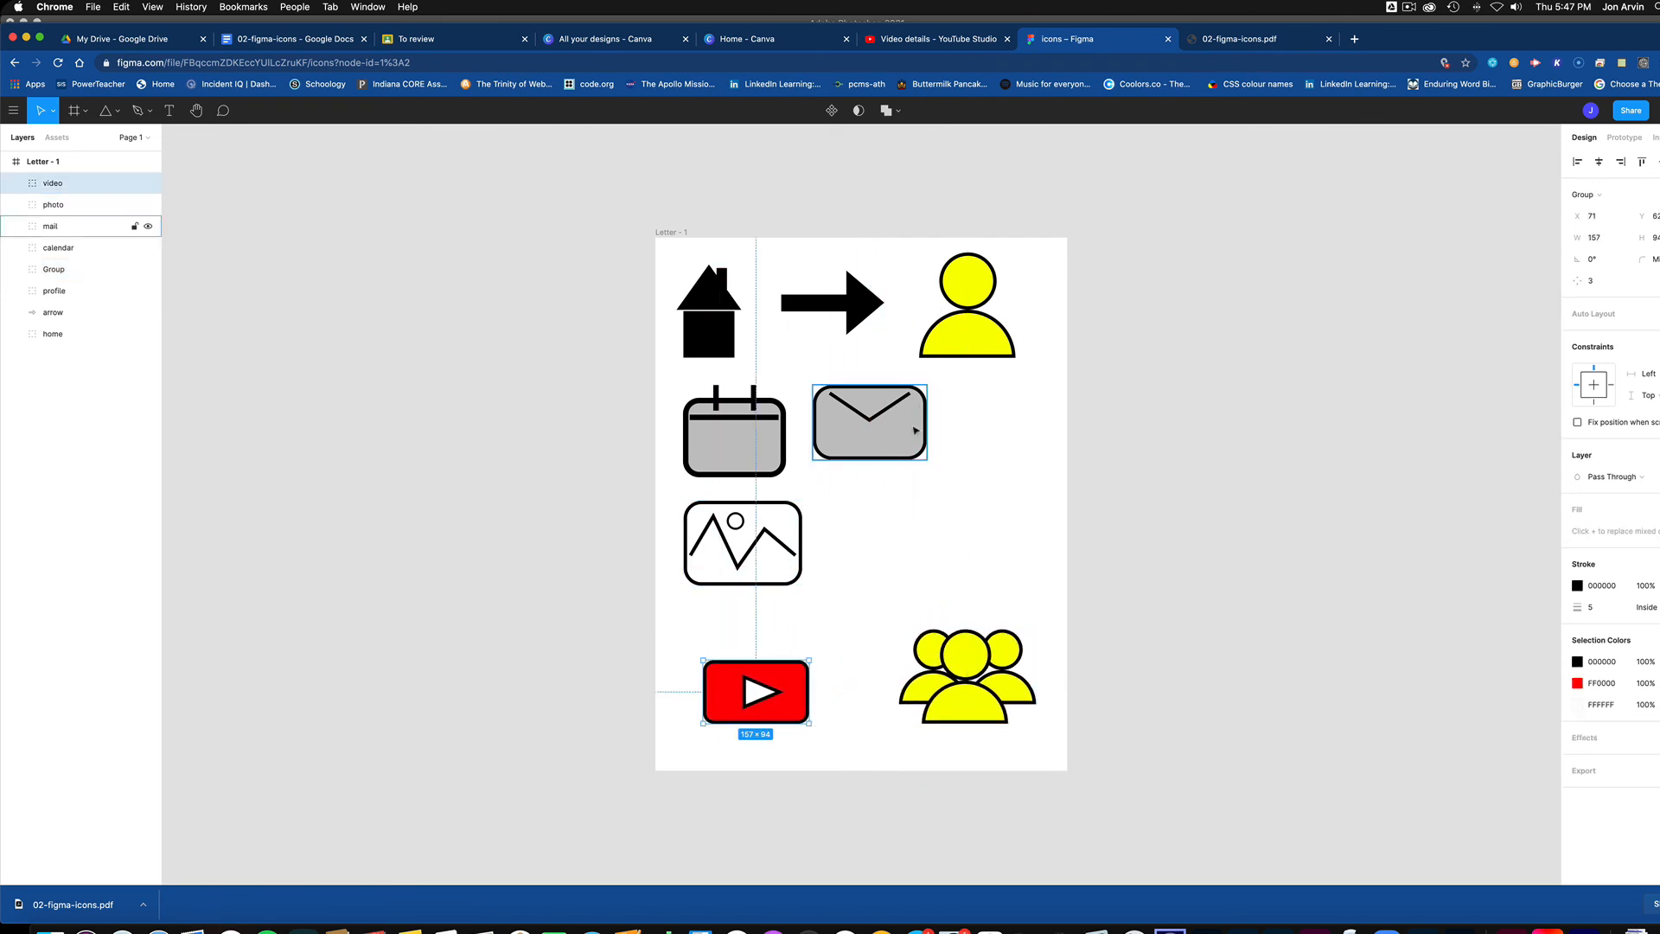
pyautogui.moveTo(897, 428); pyautogui.dragTo(984, 561)
pyautogui.moveTo(744, 543); pyautogui.dragTo(774, 553)
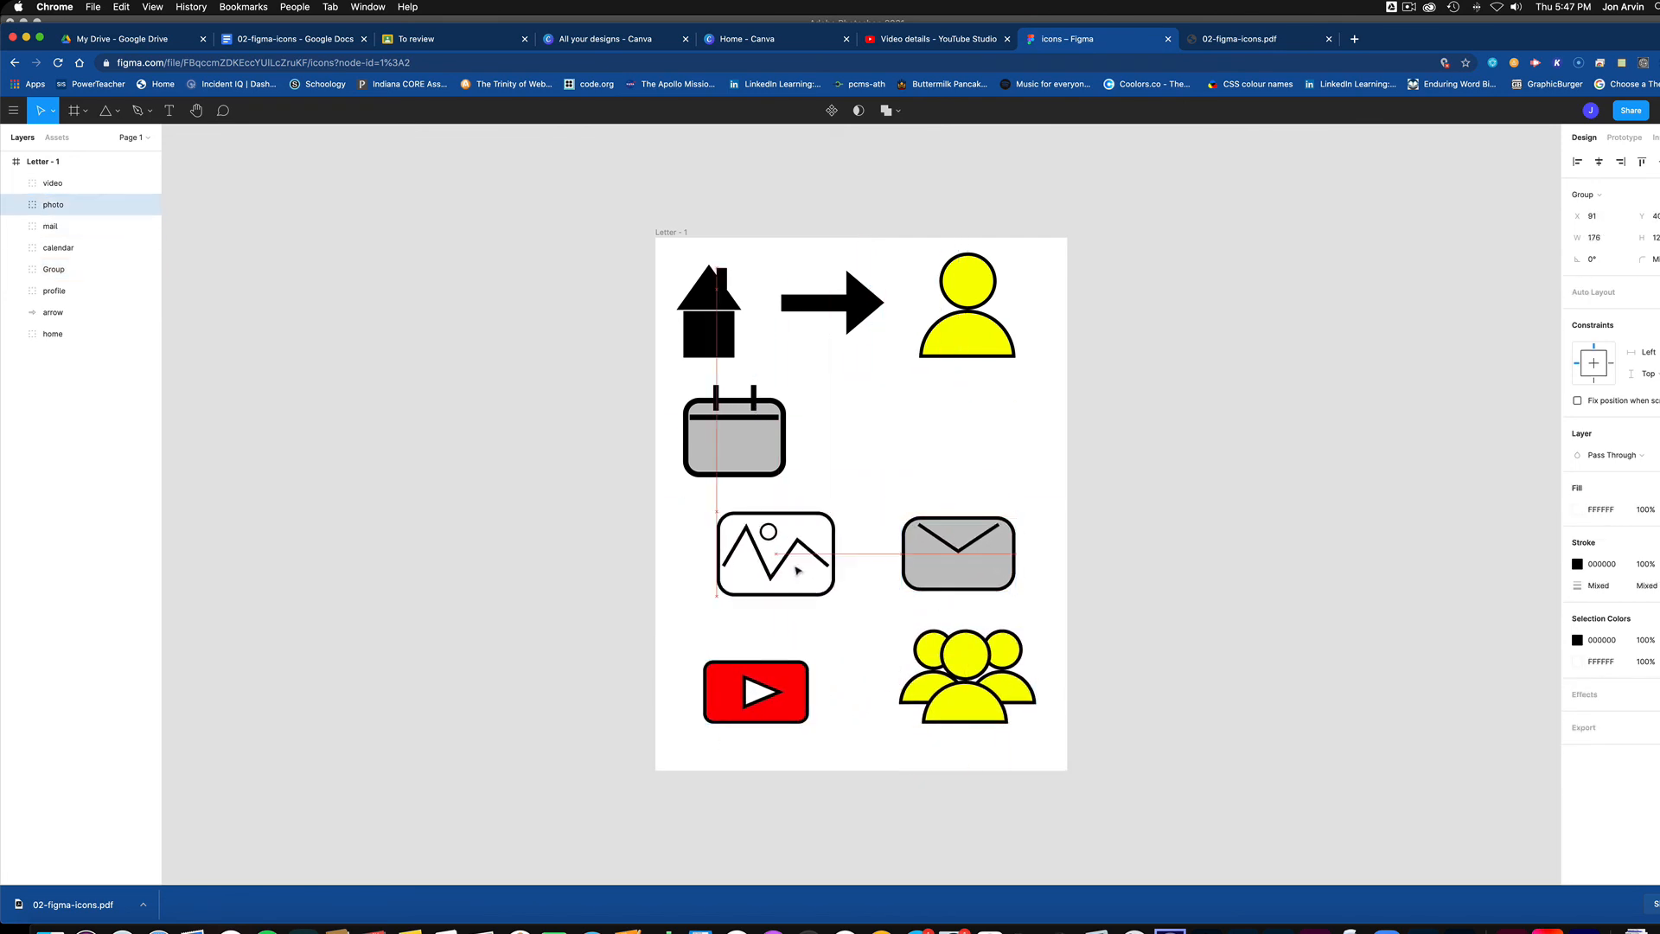
# - Move the profile icon beside the calendar, shift the arrow right above it, and place the home icon at X 117, Y 30
pyautogui.moveTo(994, 343); pyautogui.dragTo(981, 460)
pyautogui.moveTo(832, 303); pyautogui.dragTo(942, 301)
pyautogui.moveTo(710, 328); pyautogui.dragTo(773, 322)
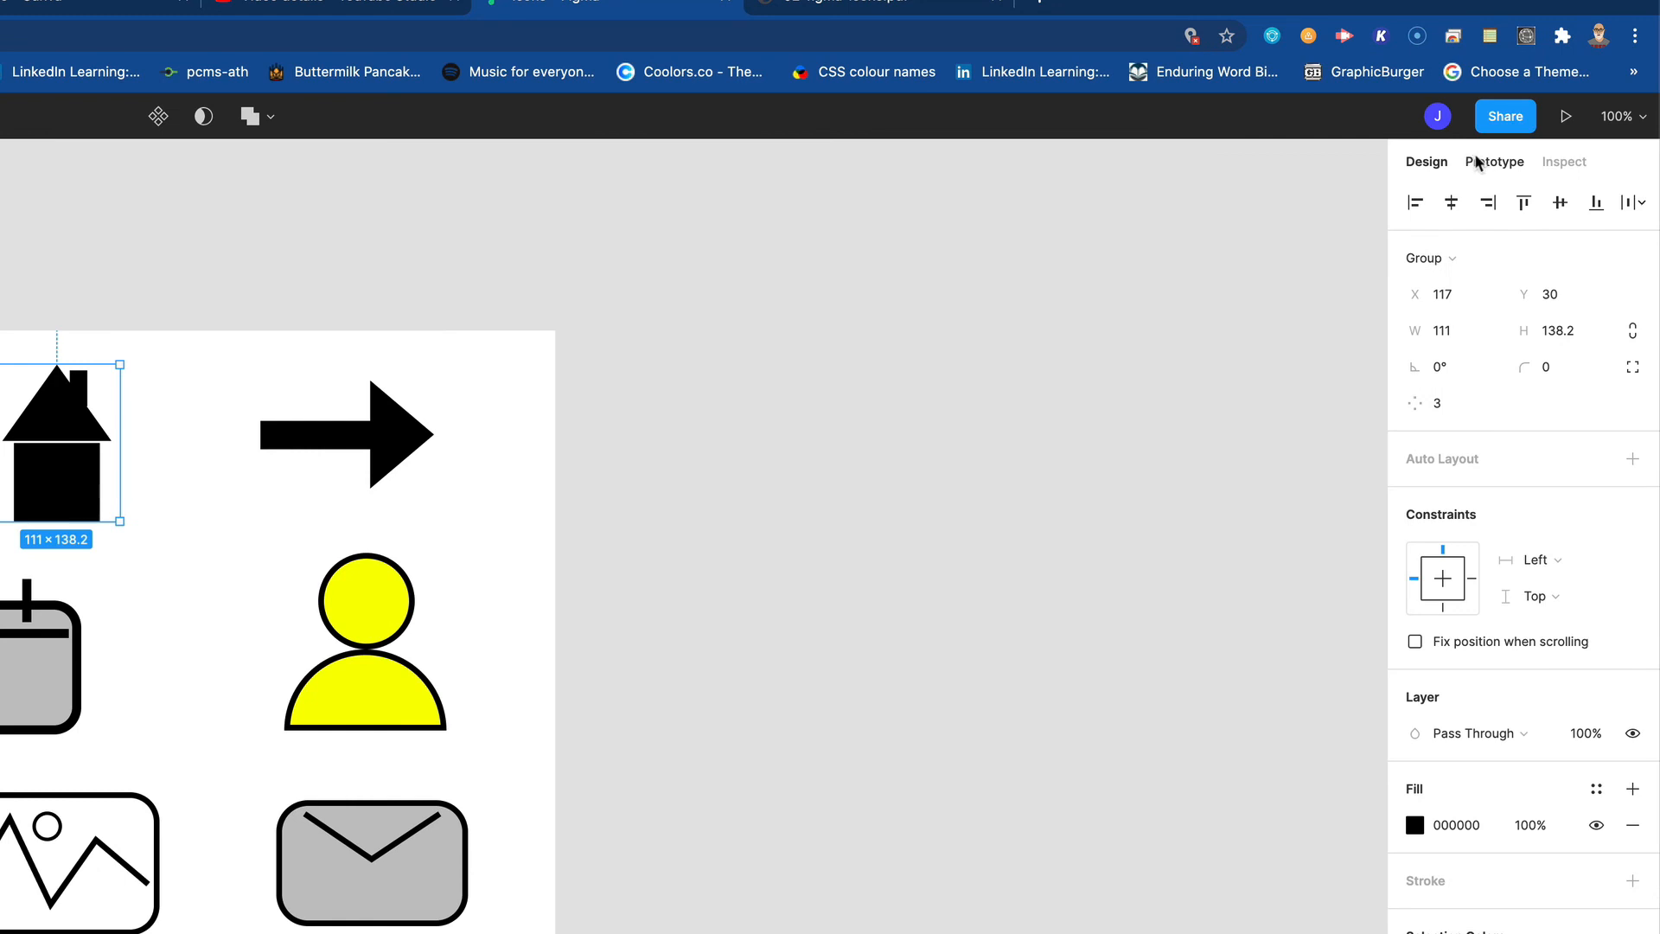
# - Copy the icons file's share link with view access for anyone with the link, and close the sharing dialog
pyautogui.click(1505, 116)
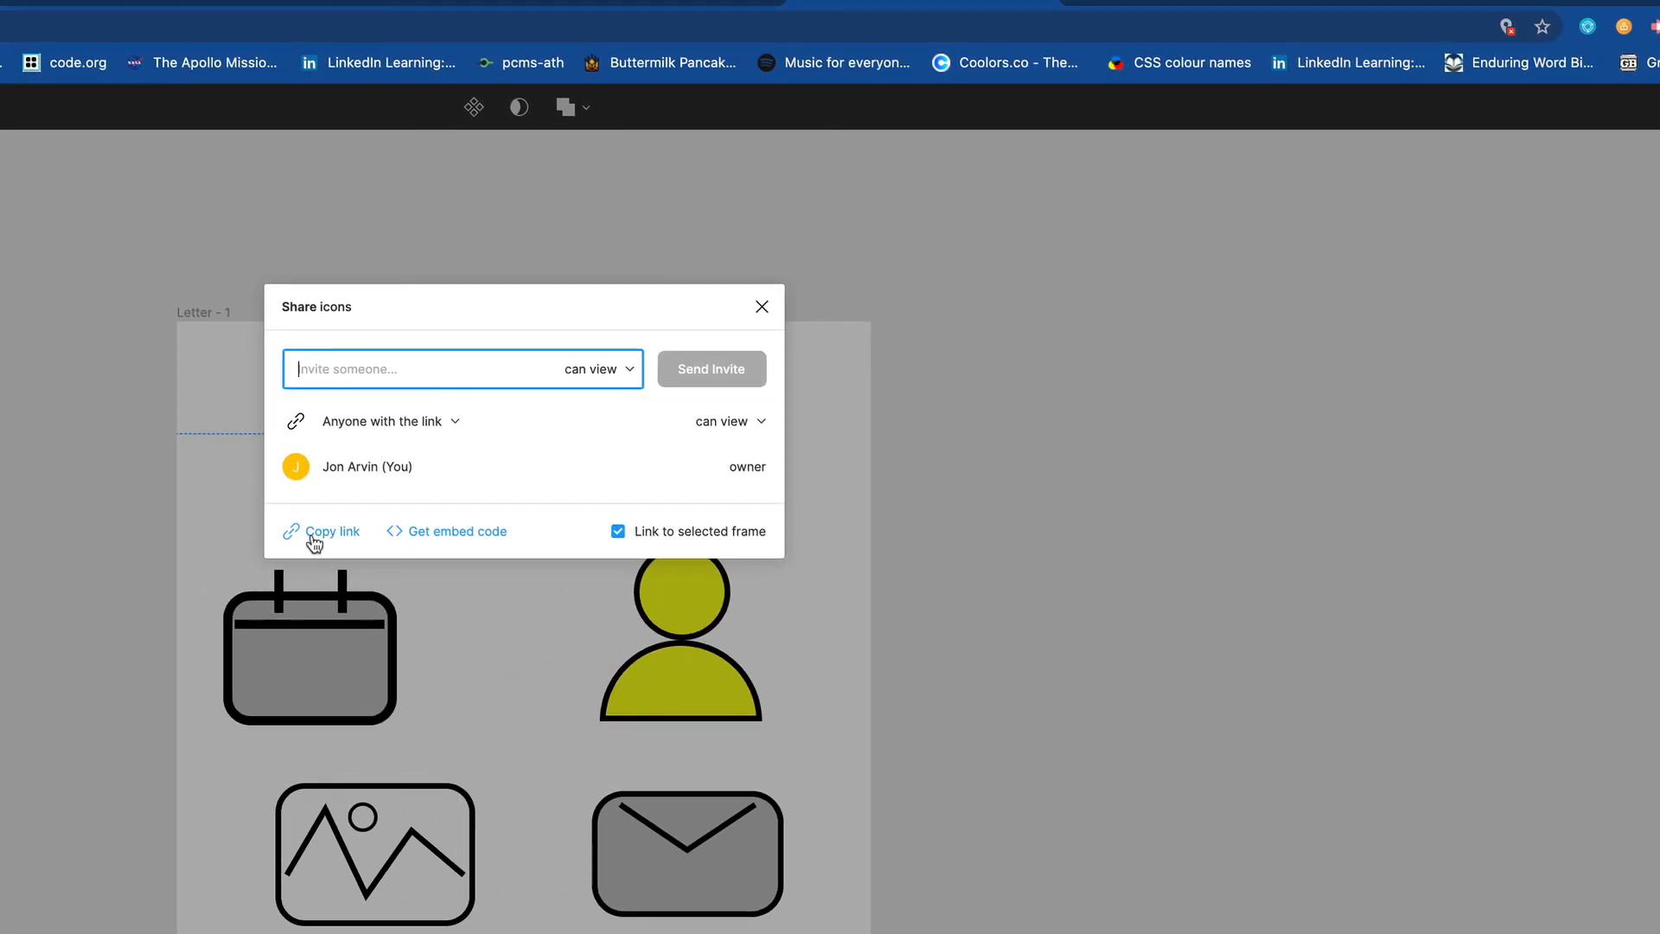
pyautogui.click(316, 534)
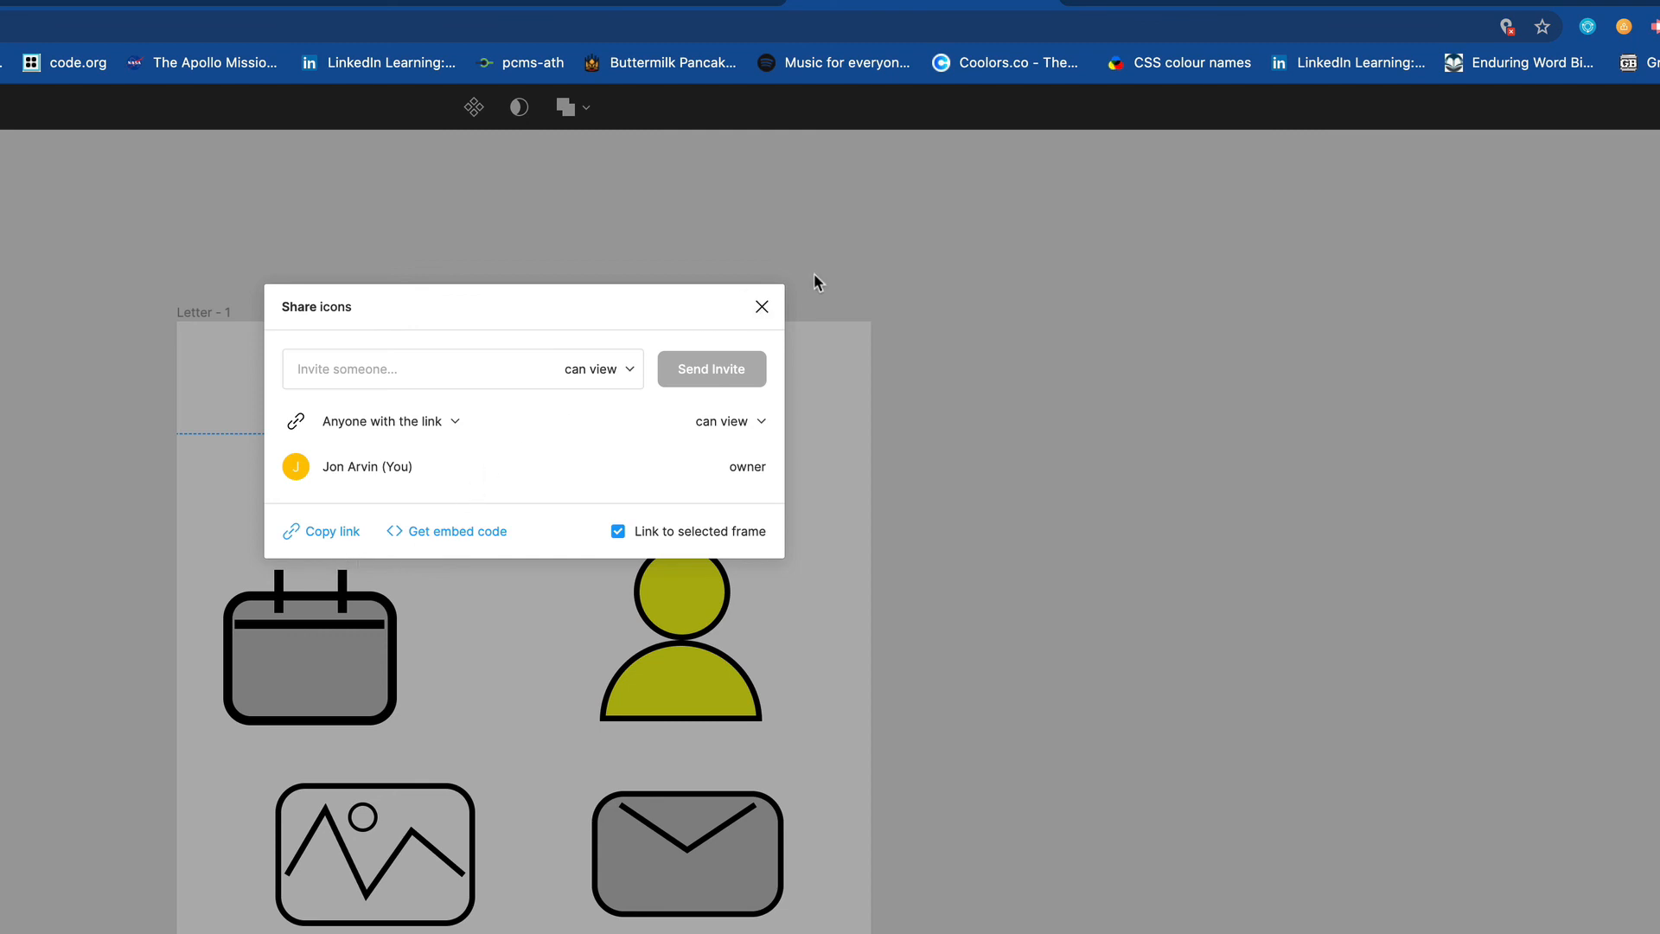
pyautogui.click(760, 307)
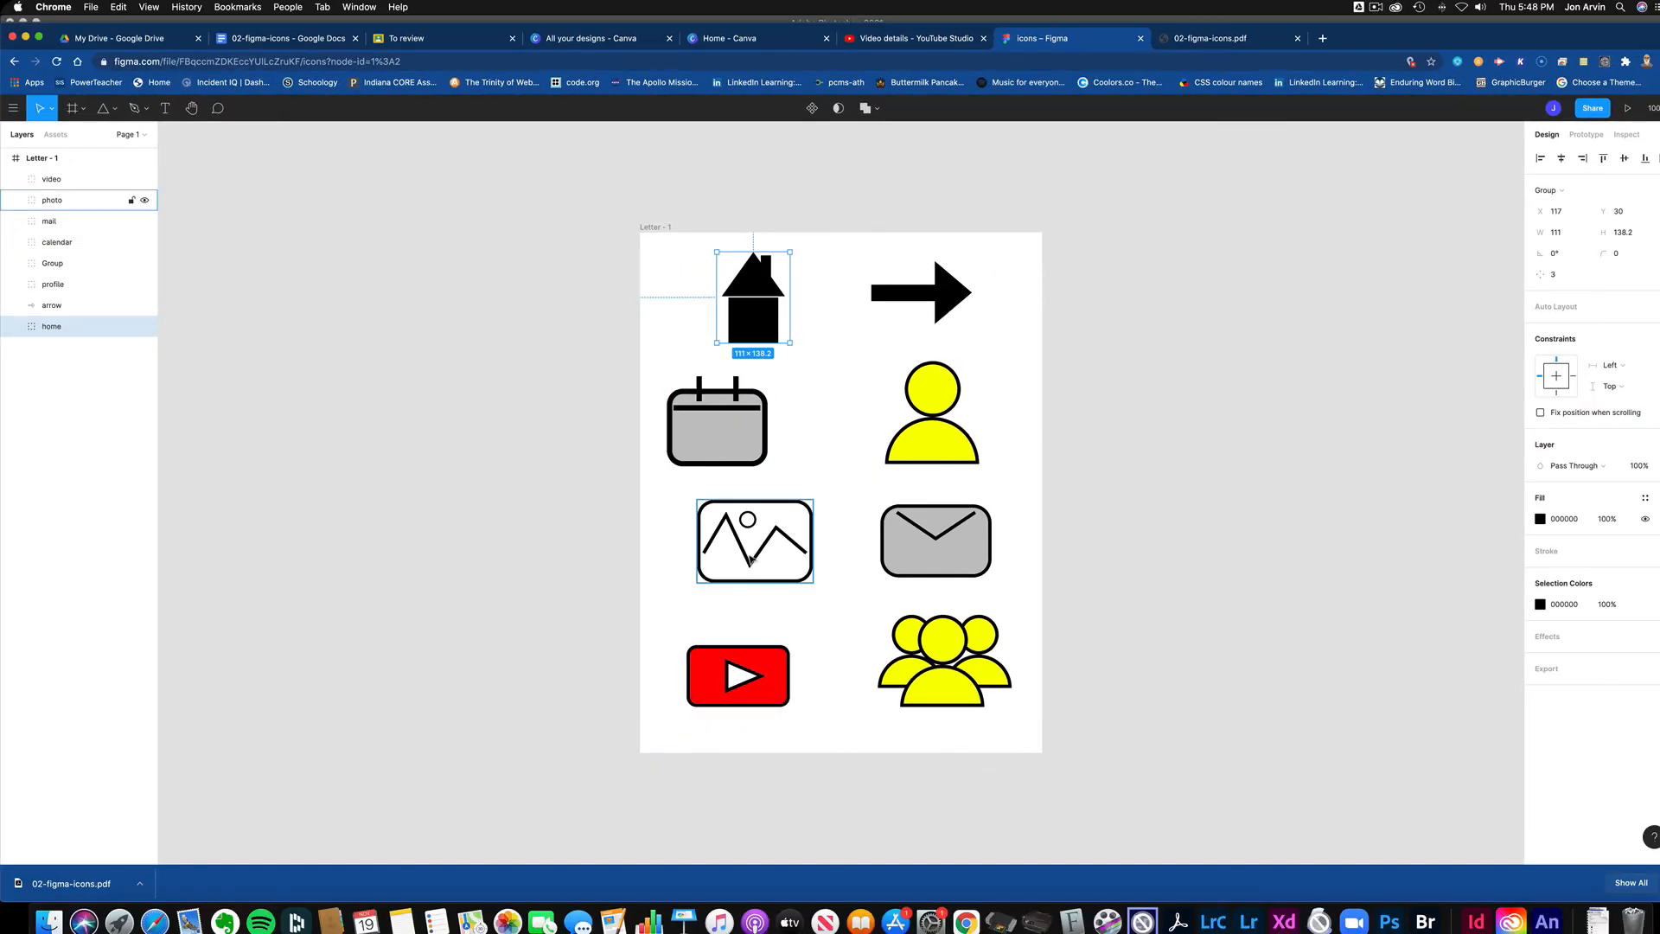
# - Nudge the mail icon to X 373, Y 414, level with the photo icon
pyautogui.moveTo(950, 557); pyautogui.dragTo(940, 562)
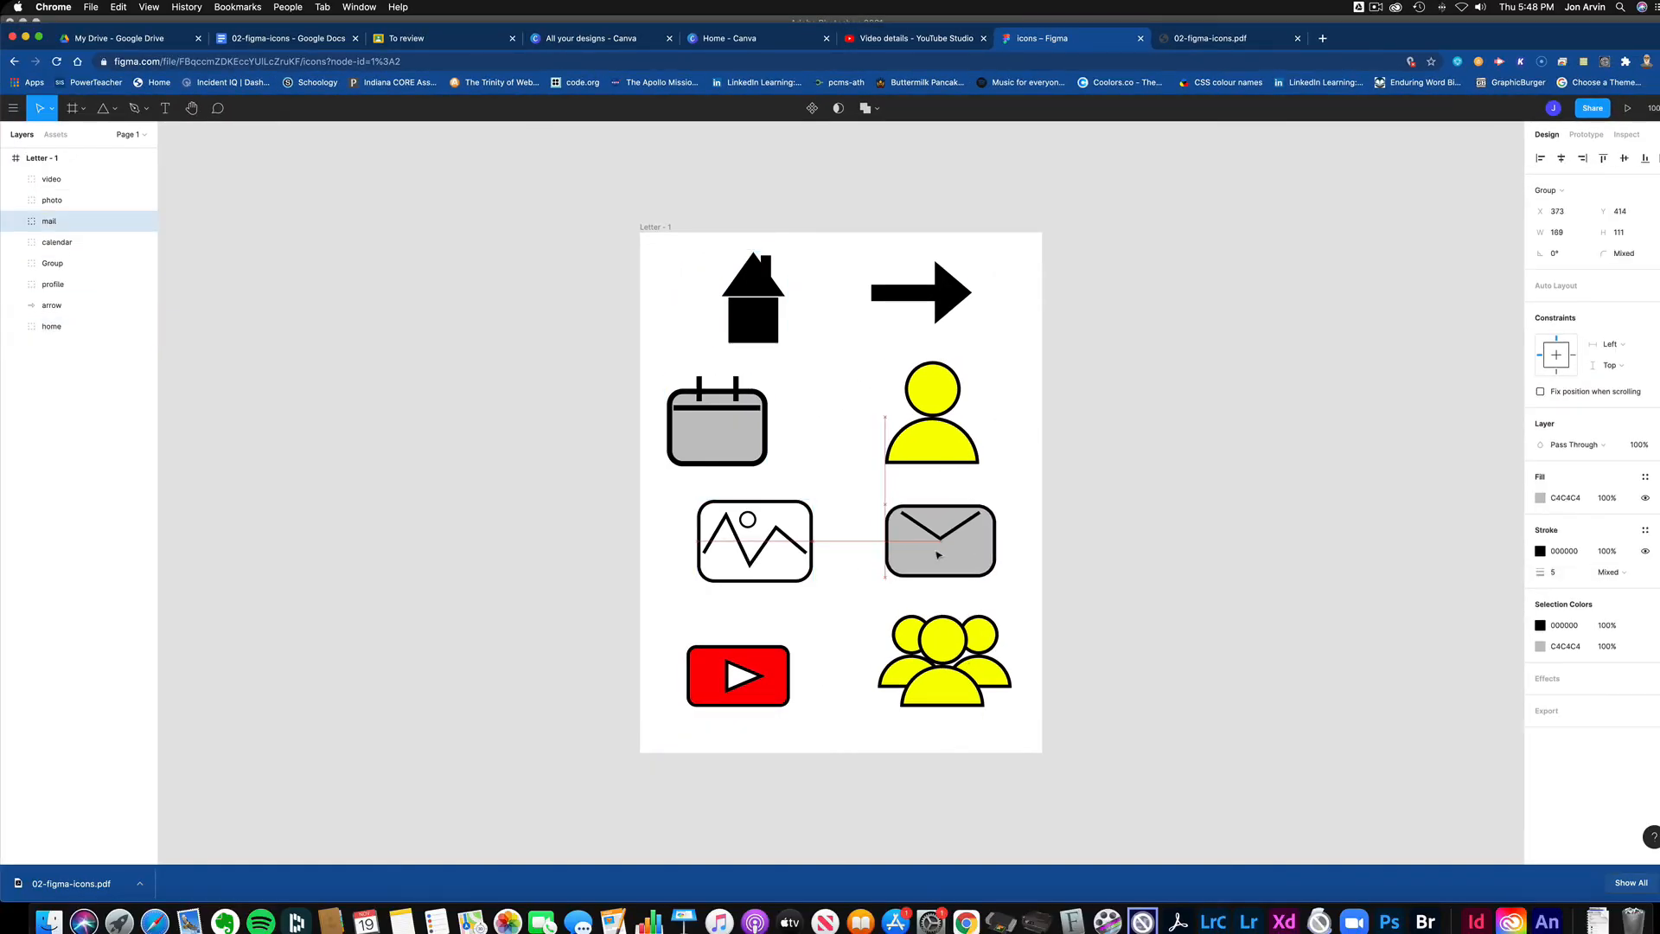